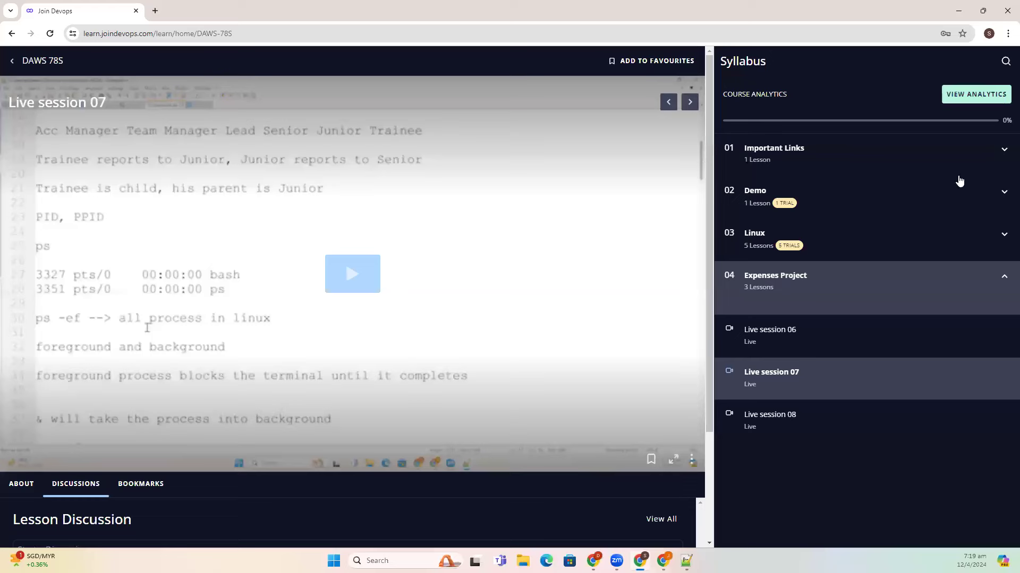
# - Expand 01 Important Links in the syllabus and open the Important Links article
pyautogui.click(839, 155)
pyautogui.click(785, 196)
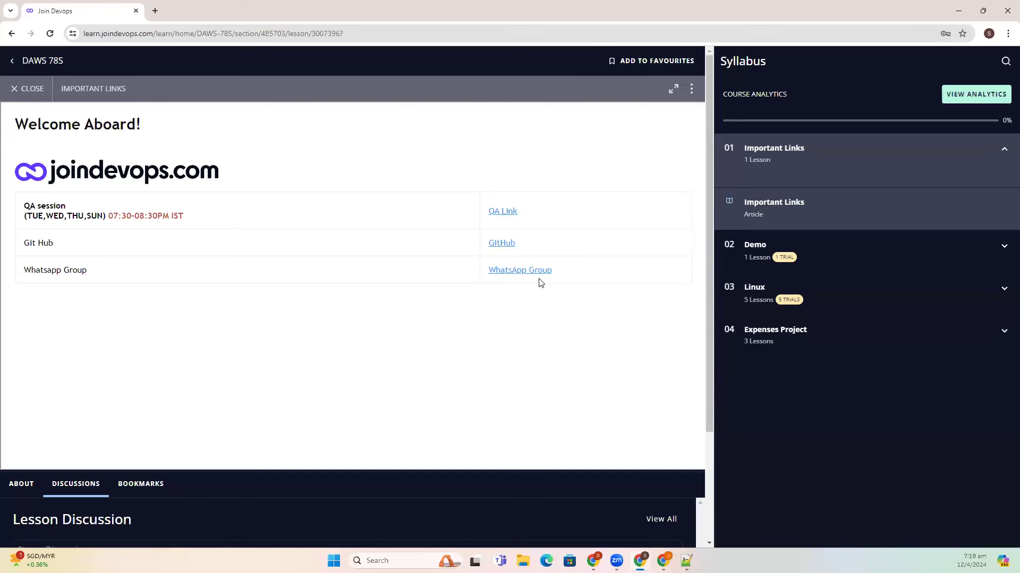
# - Expand the Demo, Linux and Expenses Project sections and open Live session 08
pyautogui.click(812, 259)
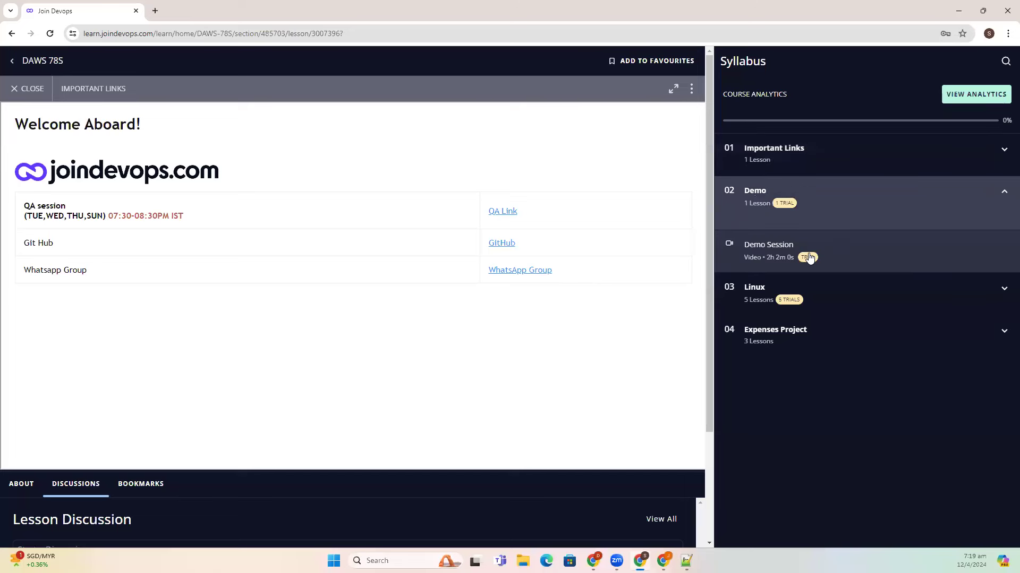
pyautogui.click(785, 299)
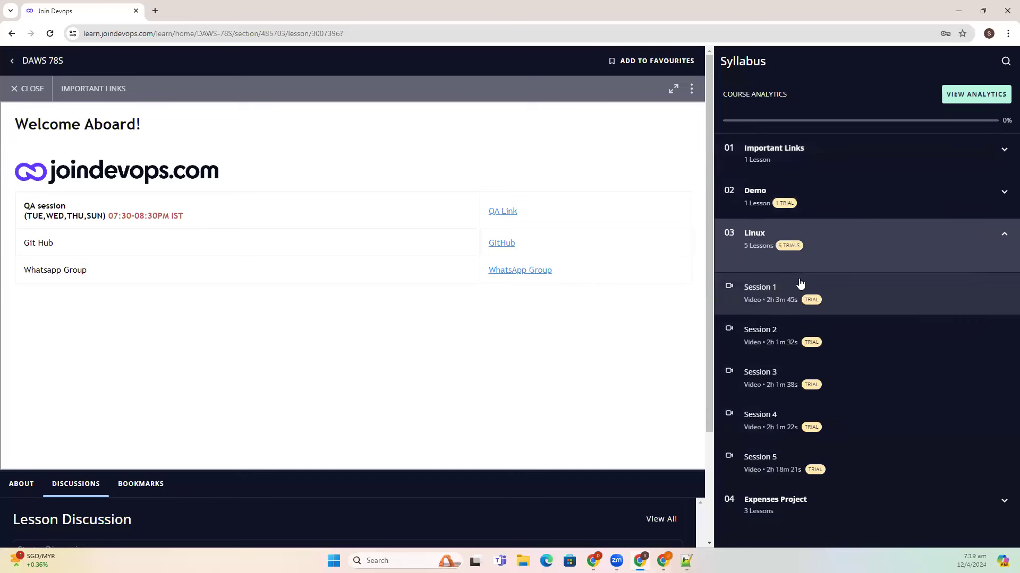
pyautogui.click(785, 504)
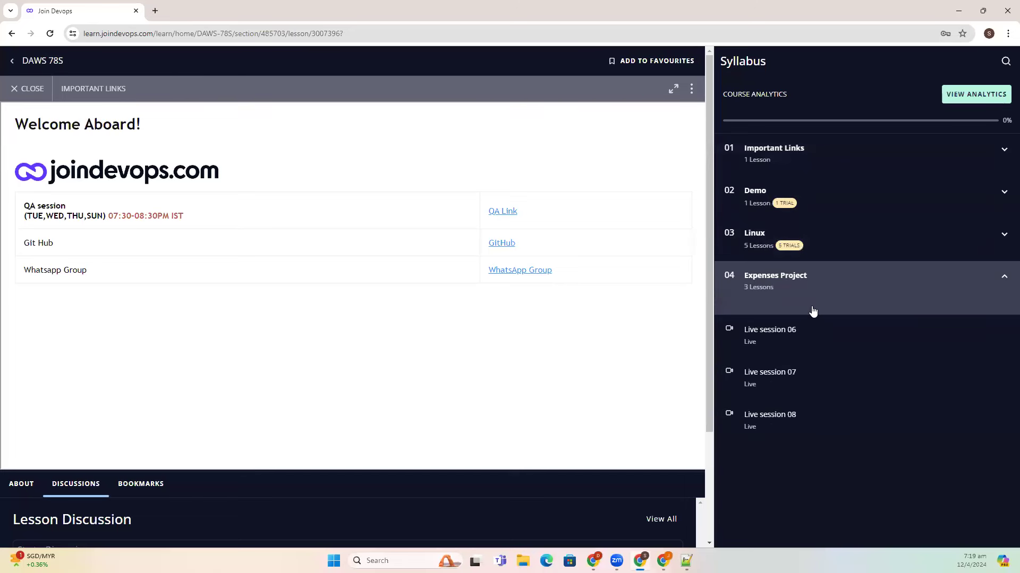
pyautogui.click(781, 421)
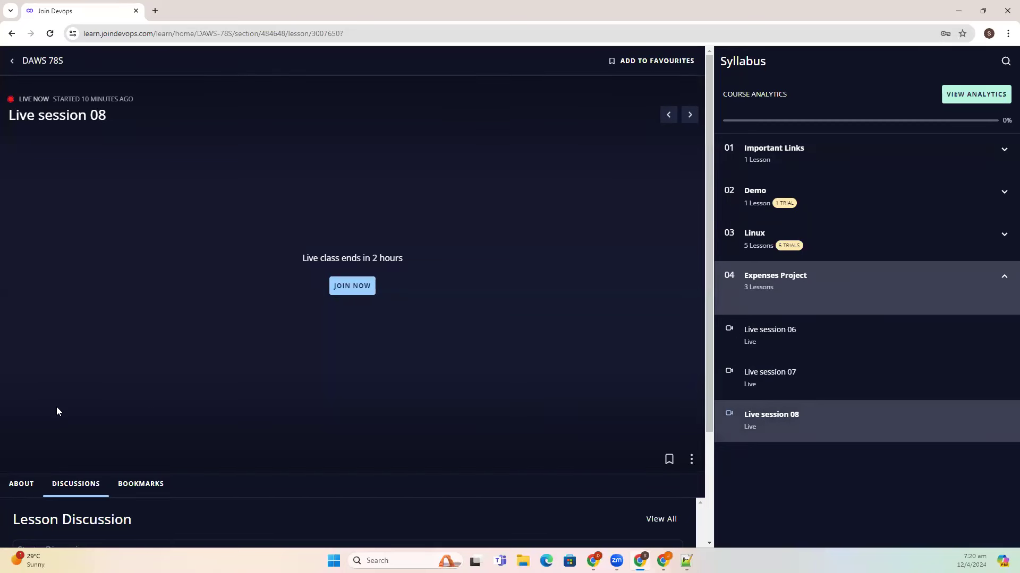
# - Reopen the Important Links article, return to the DAWS 78S home dashboard, then switch browser windows
pyautogui.click(758, 158)
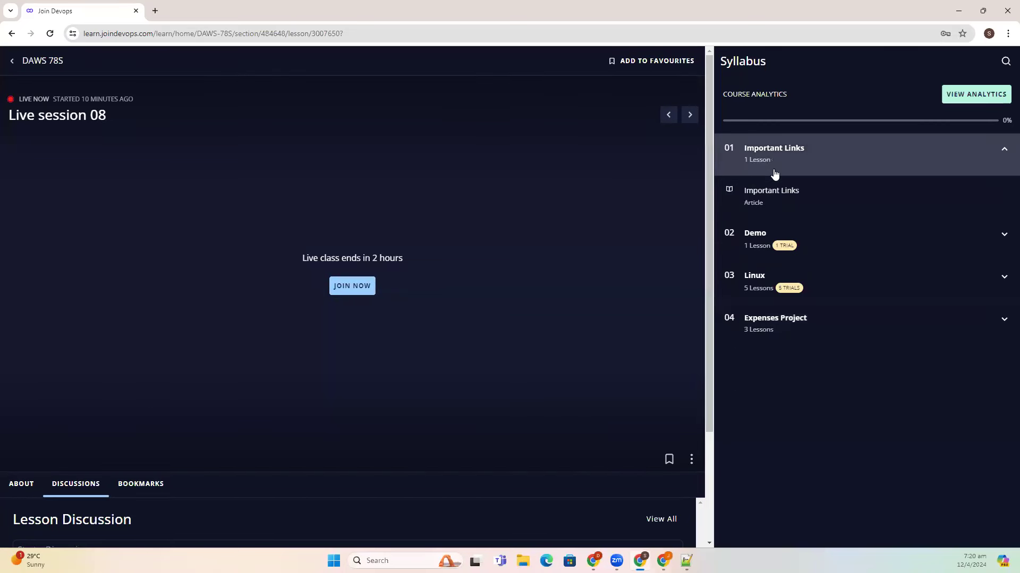
pyautogui.click(777, 200)
pyautogui.click(349, 283)
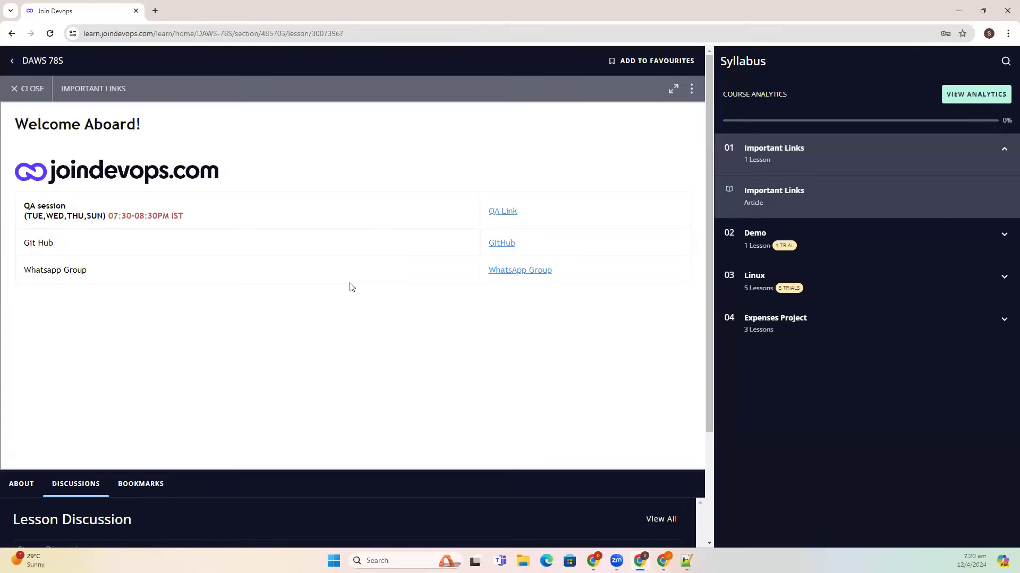
pyautogui.click(17, 89)
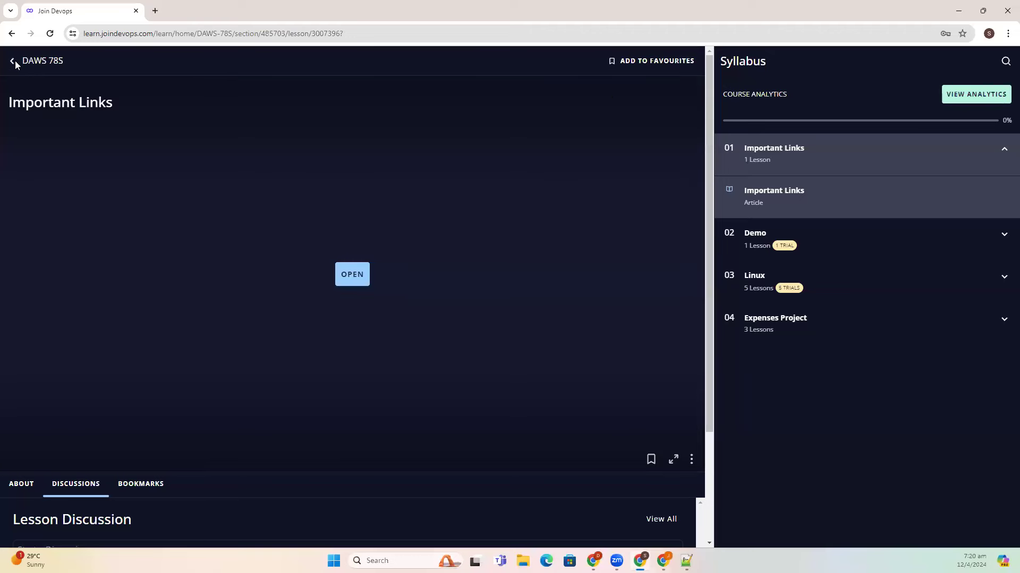
pyautogui.click(13, 62)
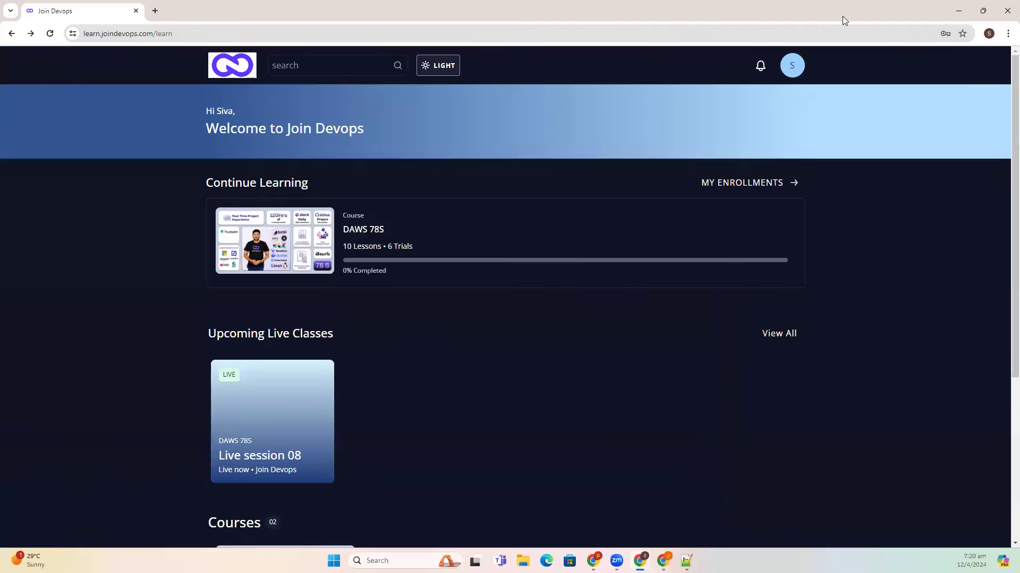
pyautogui.hotkey('alt', 'Tab')
# - Log back in to the AWS console as the root user with the saved password and go to EC2
pyautogui.click(371, 322)
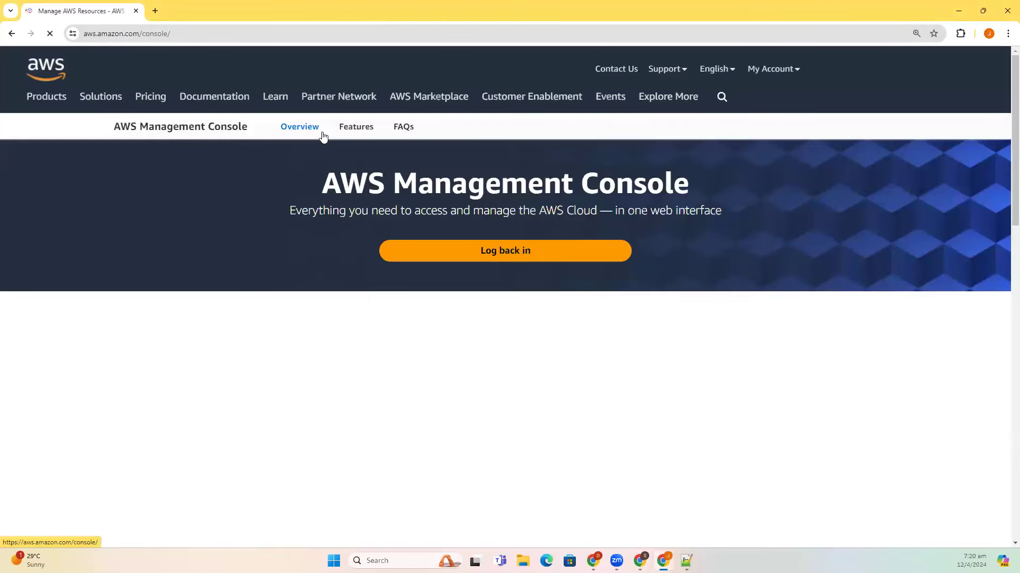
pyautogui.click(534, 260)
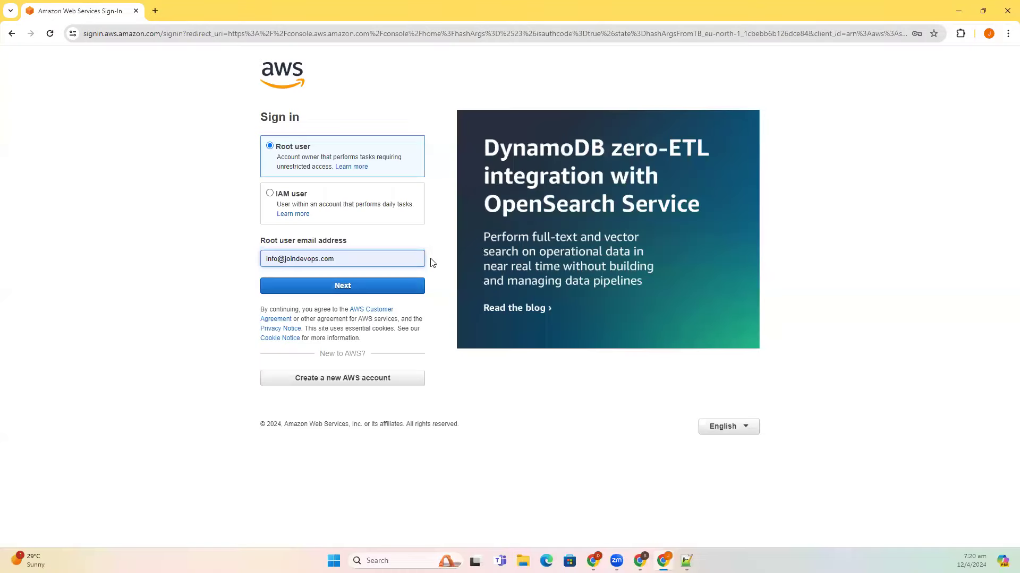
pyautogui.click(387, 289)
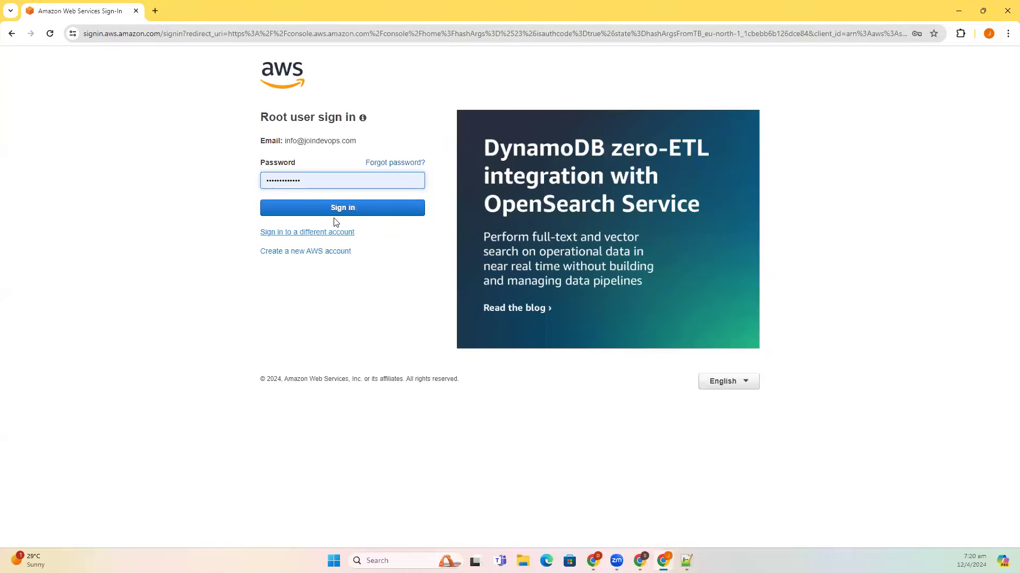
pyautogui.click(334, 215)
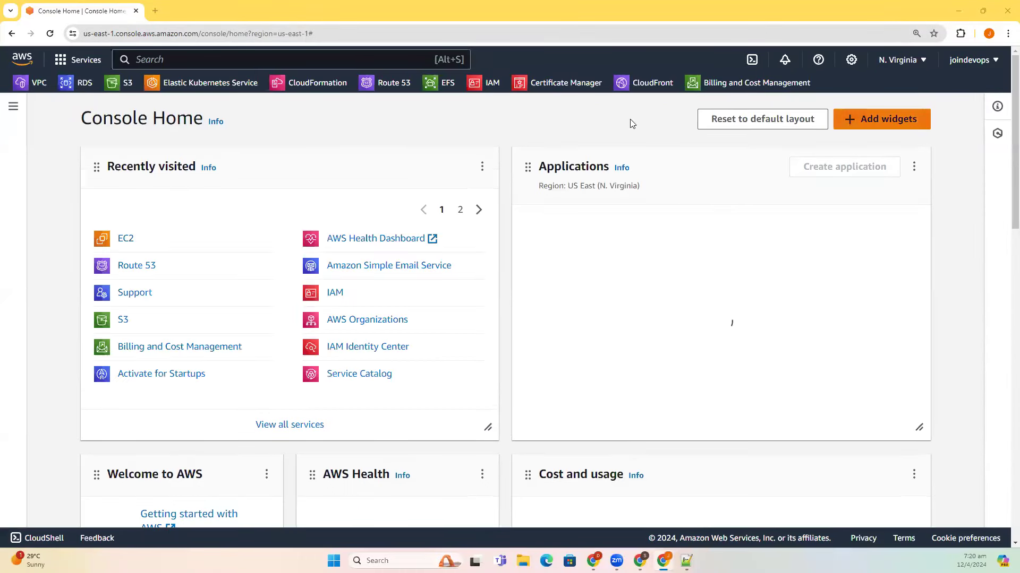
pyautogui.click(126, 240)
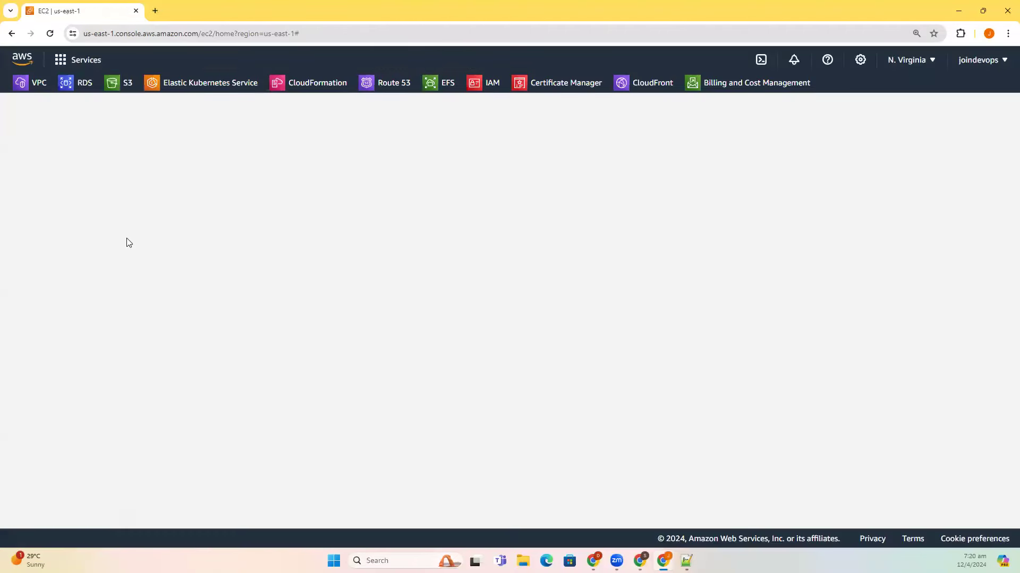
# - Load hostinger.in in a new tab, log in with Google, and select the daws78s.online domain
pyautogui.click(155, 11)
pyautogui.write('hostinger.in')
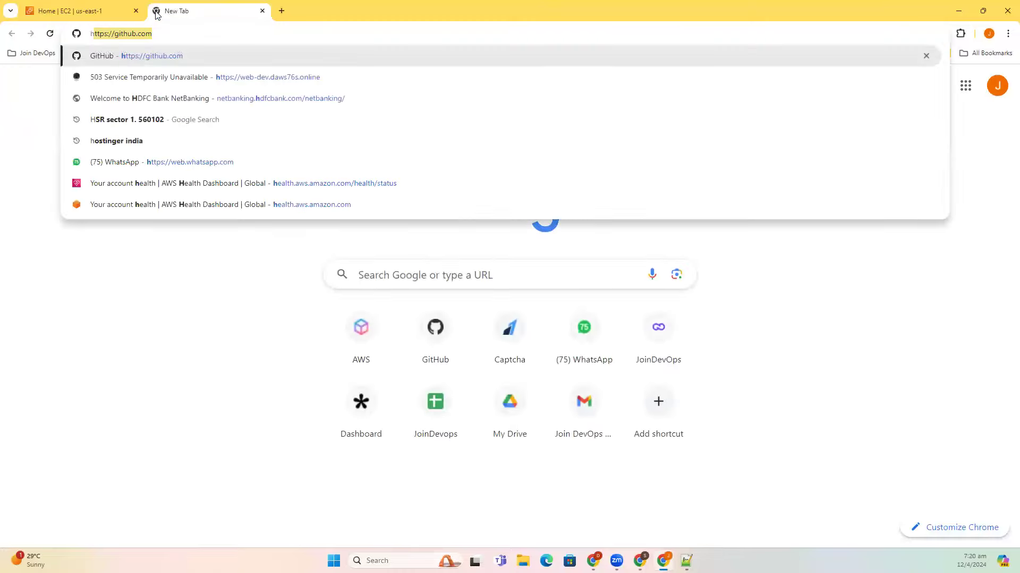
pyautogui.press('Return')
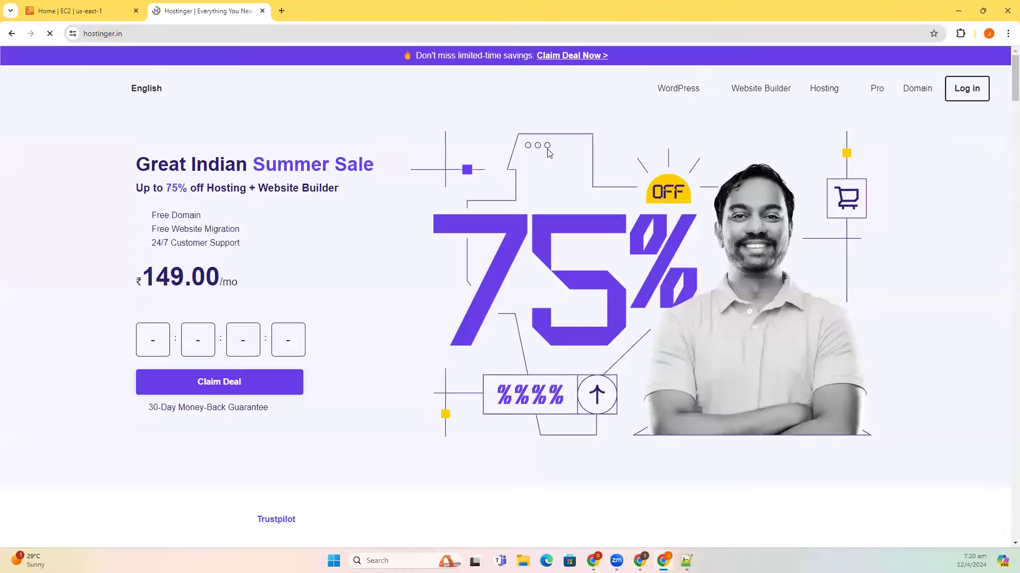
pyautogui.click(949, 93)
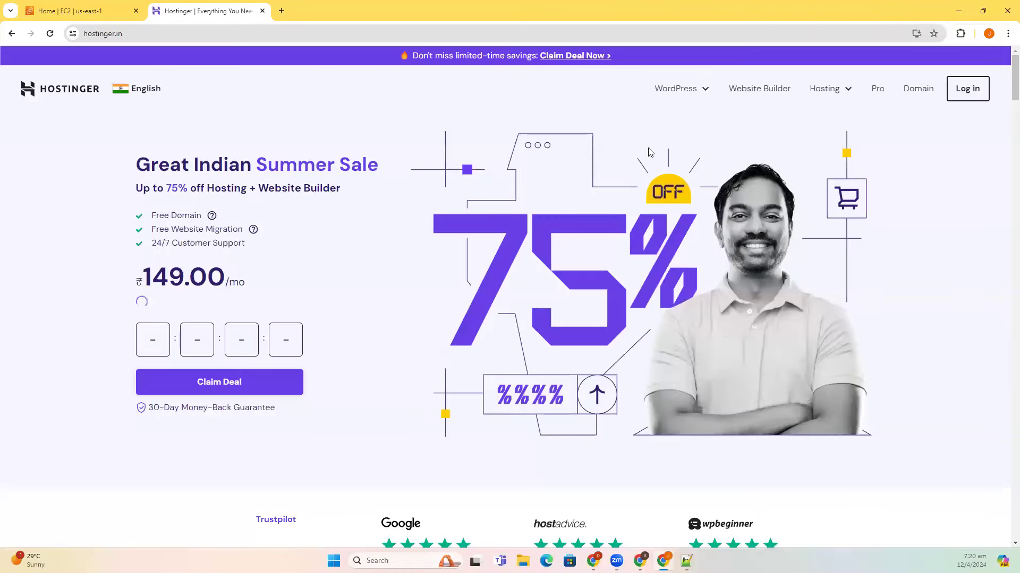
pyautogui.click(478, 210)
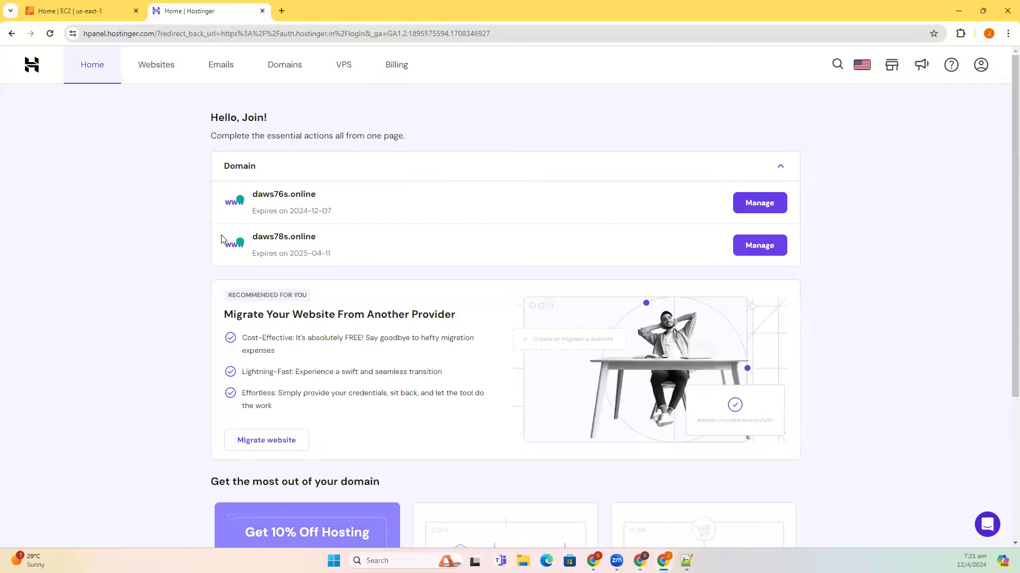
pyautogui.tripleClick(309, 238)
# - Open Route 53 Hosted zones in its own tab from the favourites bar
pyautogui.click(85, 11)
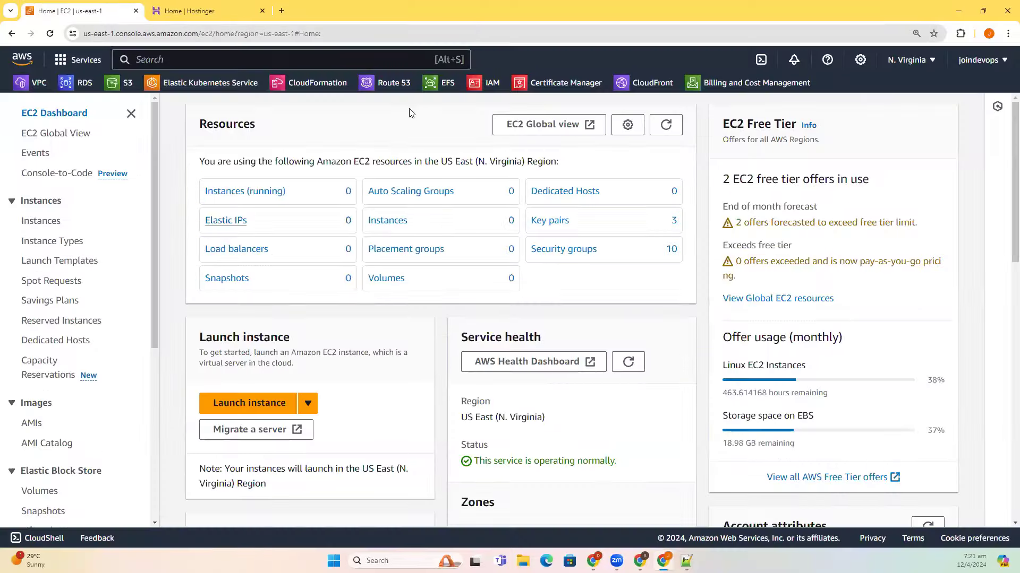
pyautogui.middleClick(393, 82)
pyautogui.click(155, 5)
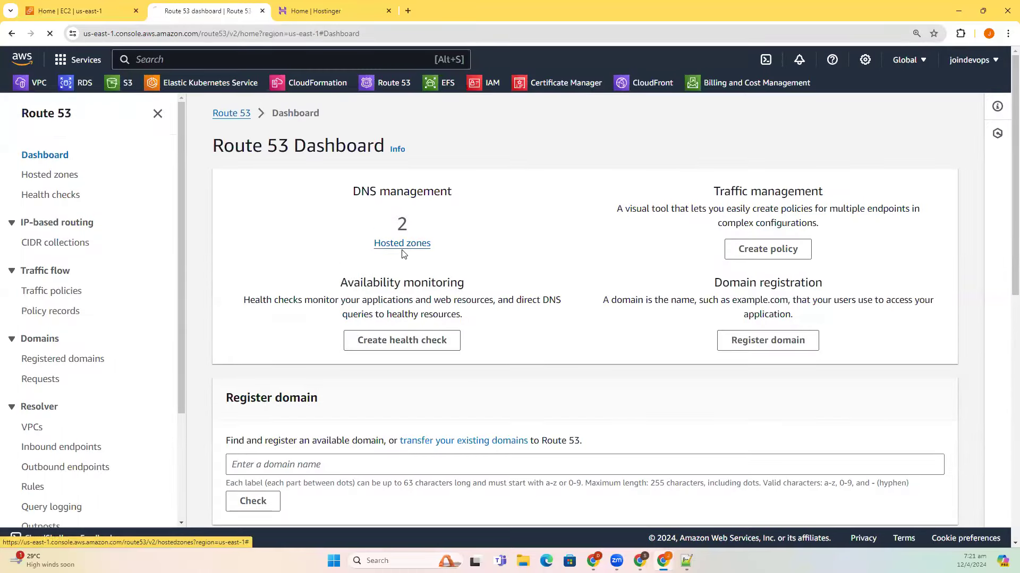
pyautogui.click(402, 243)
# - Back in EC2, view running instances and start launching new instances
pyautogui.click(82, 5)
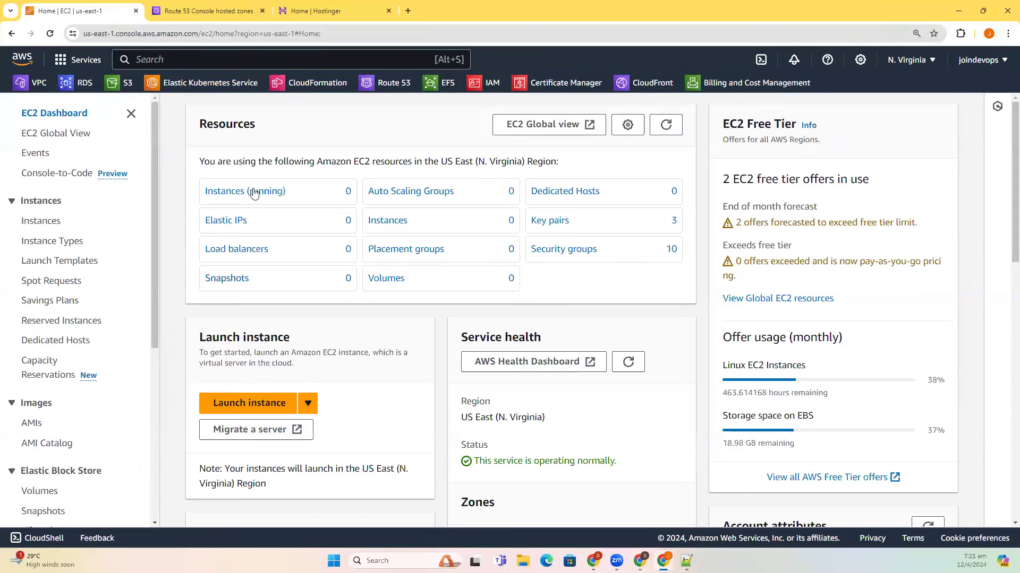
pyautogui.click(259, 195)
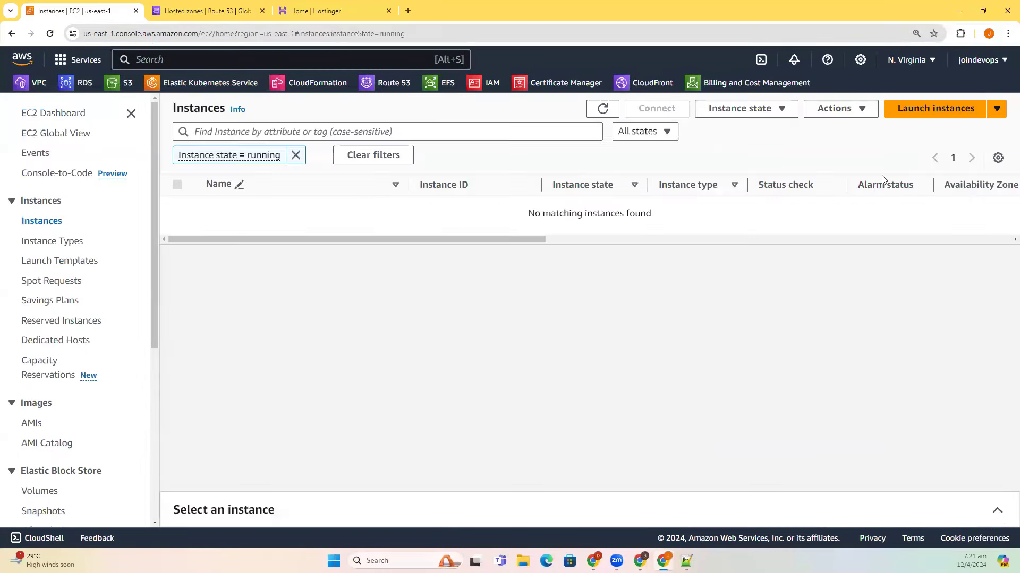
pyautogui.click(933, 108)
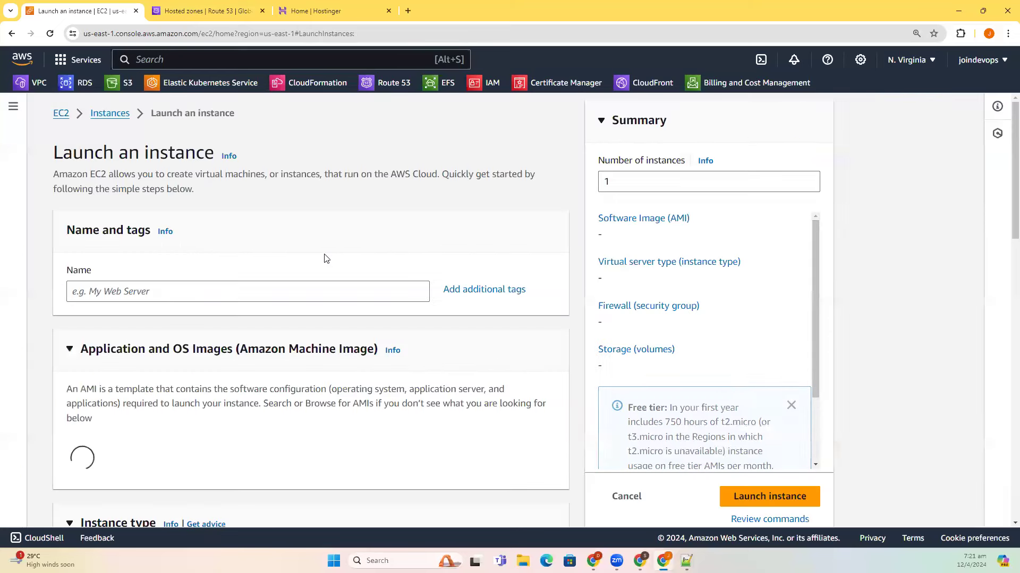
# - Set the number of instances to launch to 3
pyautogui.click(627, 182)
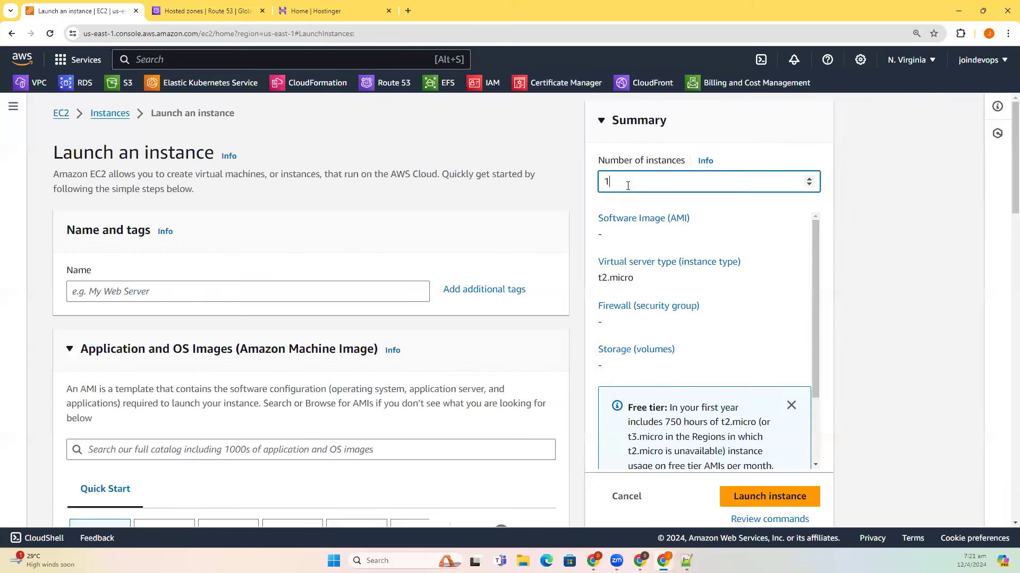
pyautogui.press('BackSpace')
pyautogui.write('3')
pyautogui.click(305, 269)
# - Search AMIs for 'devops-practice' under Community AMIs and pick RHEL-9-DevOps-Practice
pyautogui.scroll(-4, 182, 307)
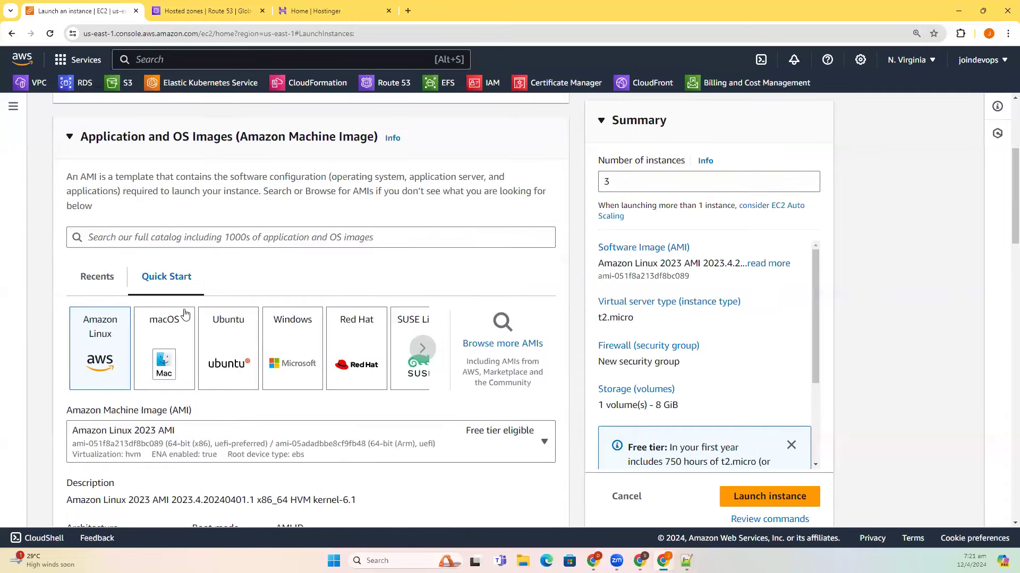
pyautogui.click(422, 234)
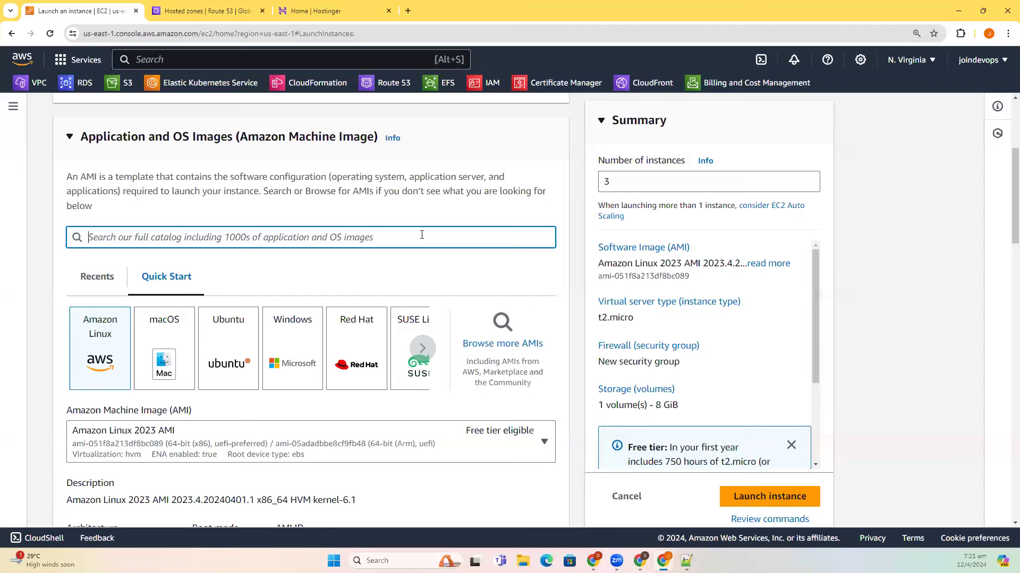
pyautogui.write('devops-[ra')
pyautogui.press('BackSpace')
pyautogui.press('BackSpace')
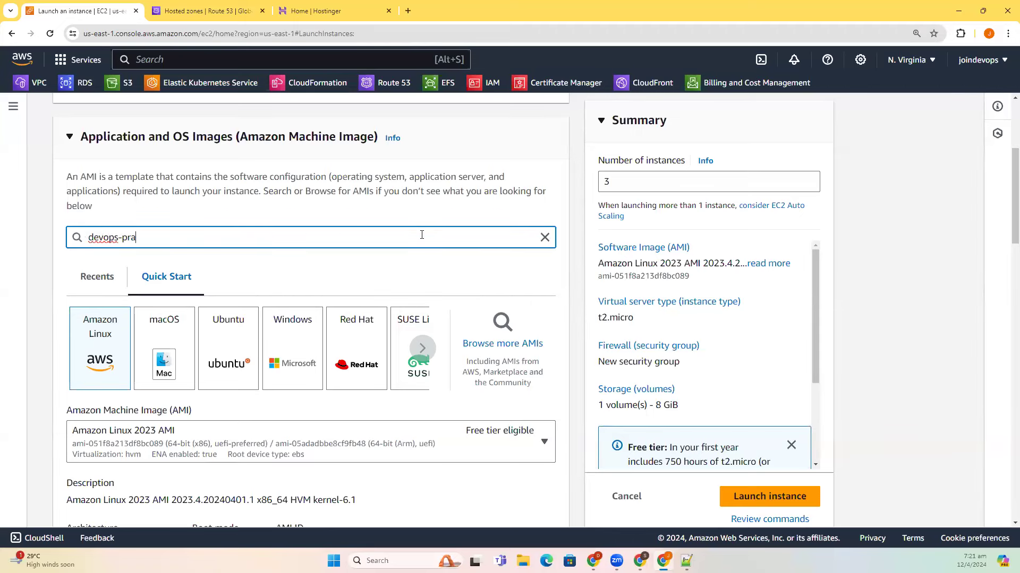
pyautogui.write('ractice')
pyautogui.press('Return')
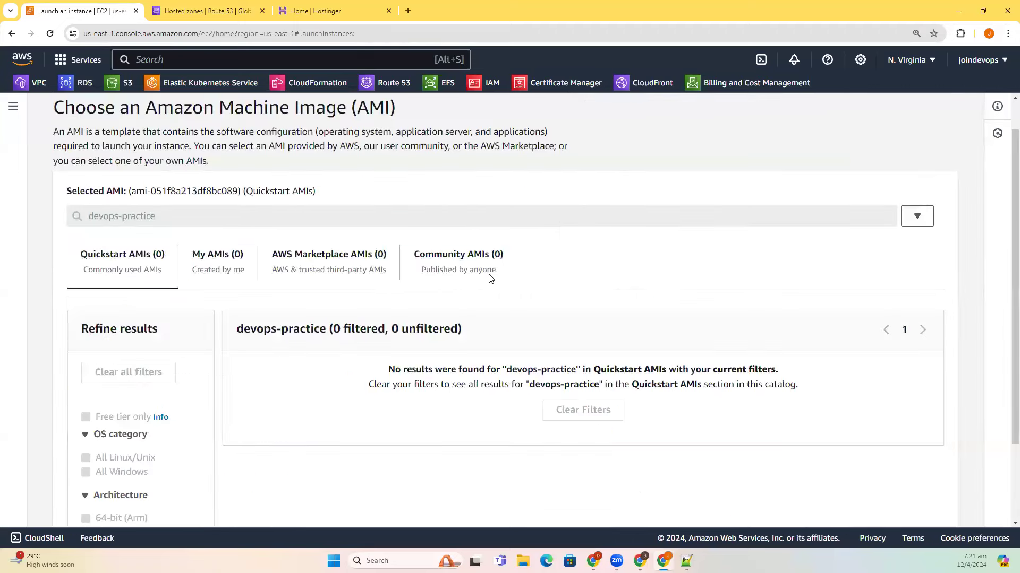
pyautogui.click(491, 270)
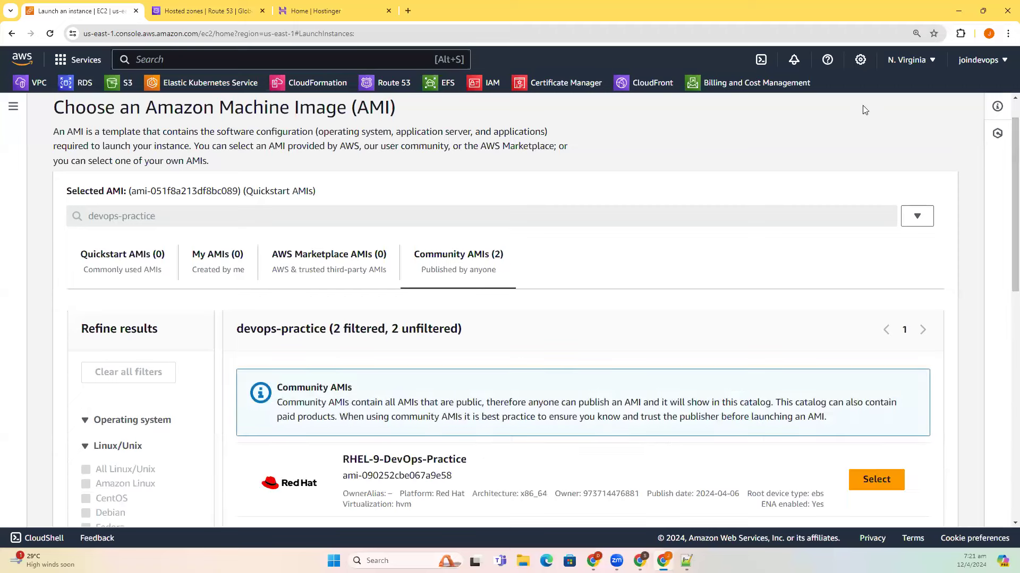
pyautogui.scroll(-2, 494, 288)
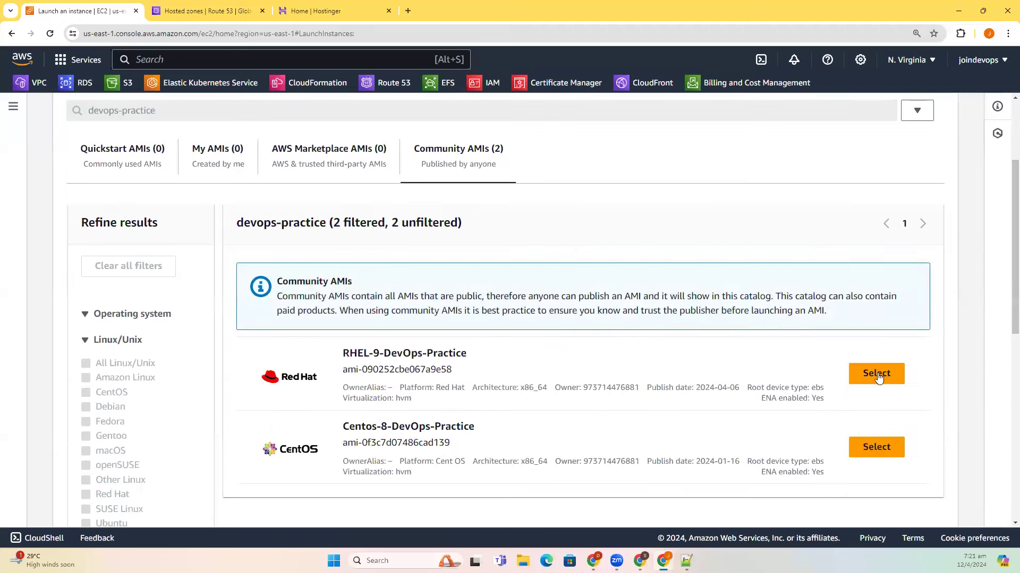
pyautogui.press('Escape')
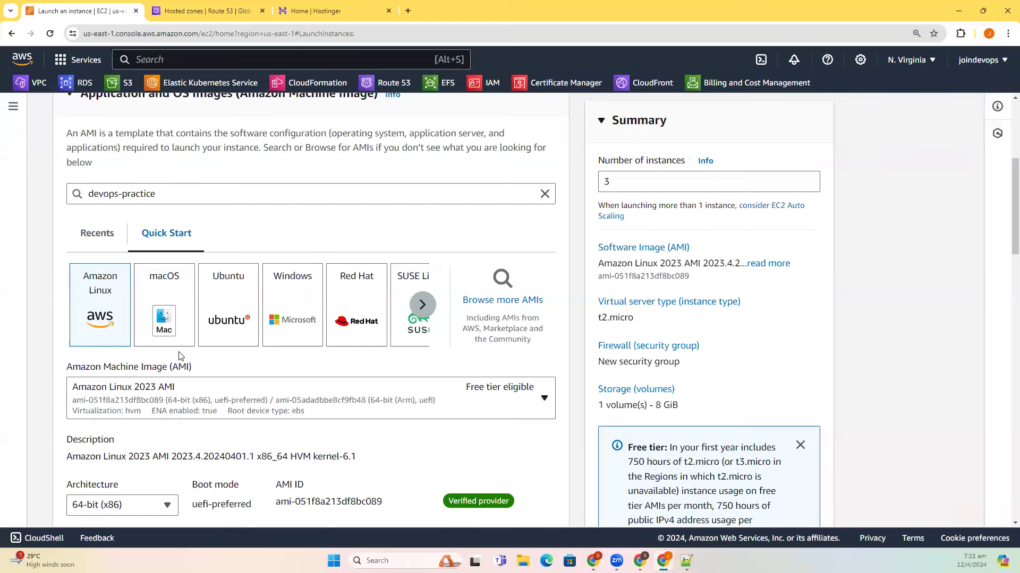
# - Proceed without a key pair and attach the existing allow-everything security group
pyautogui.scroll(-3, 212, 407)
pyautogui.click(164, 300)
pyautogui.click(166, 347)
pyautogui.scroll(-4, 275, 407)
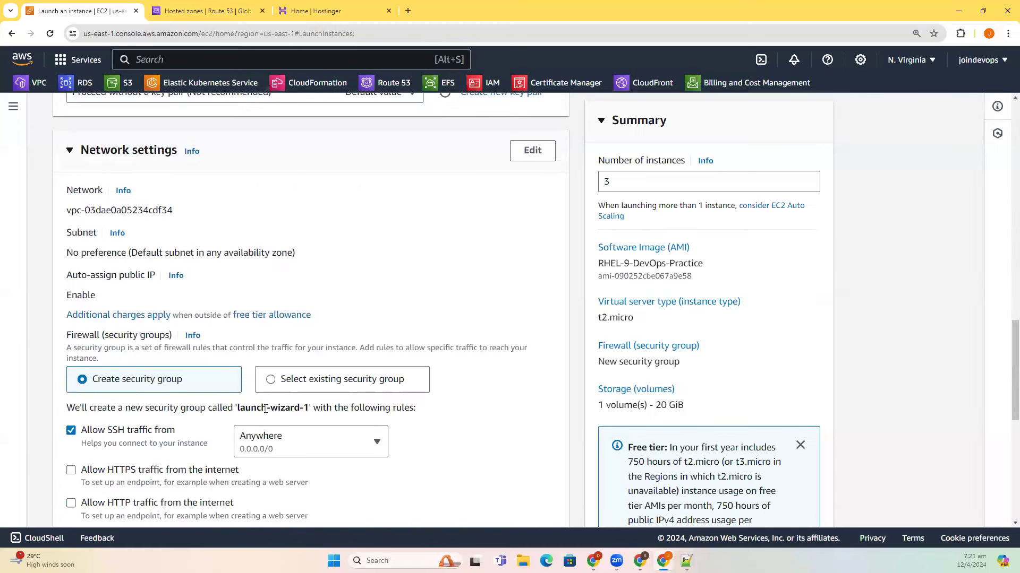
pyautogui.click(271, 381)
pyautogui.click(255, 428)
pyautogui.write('alloq')
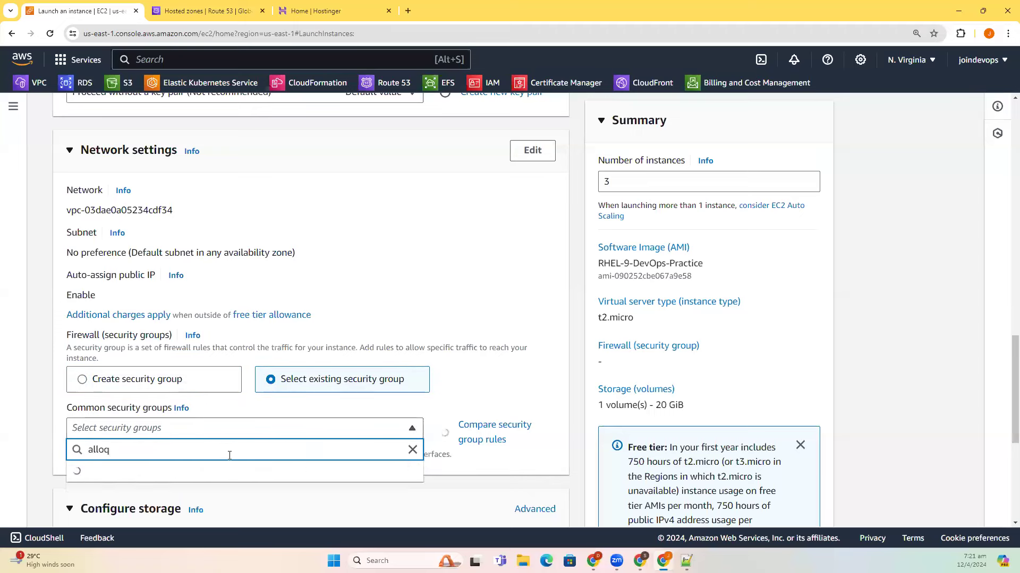
pyautogui.press('BackSpace')
pyautogui.write('w')
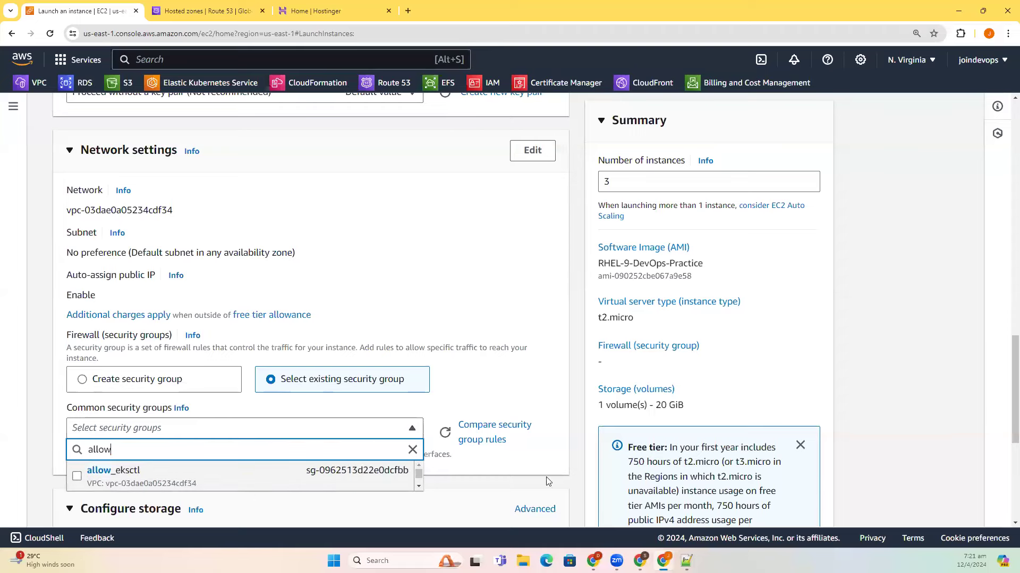
pyautogui.scroll(-3, 350, 425)
pyautogui.scroll(-1, 223, 325)
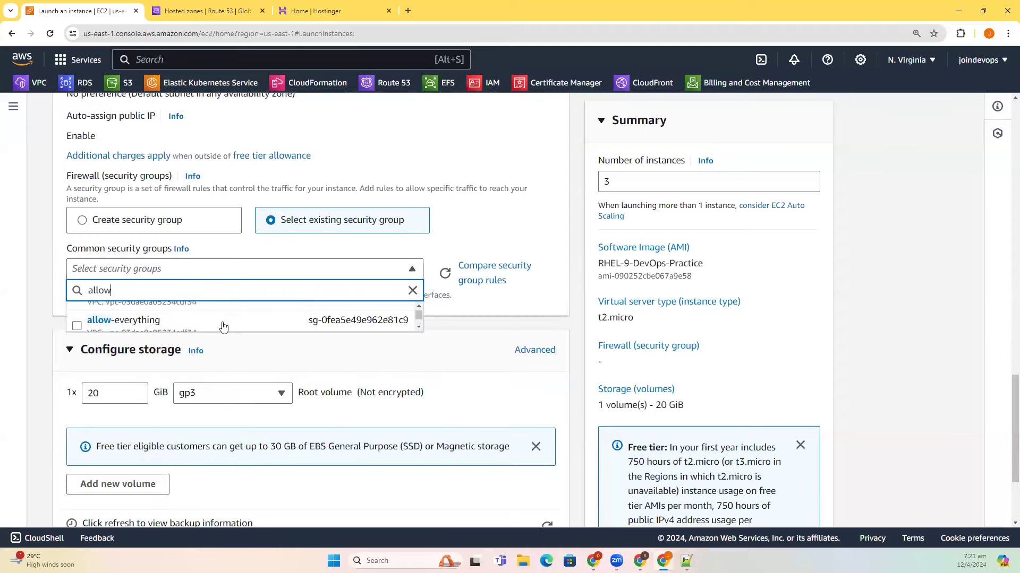
pyautogui.click(223, 321)
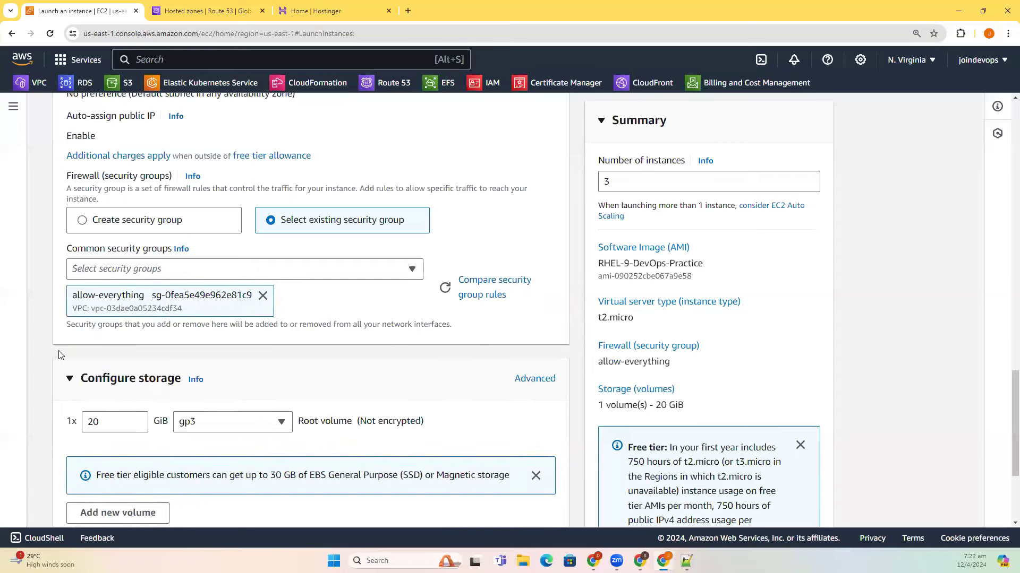
# - Launch the three instances and view them in the Instances list
pyautogui.scroll(-3, 61, 356)
pyautogui.click(805, 472)
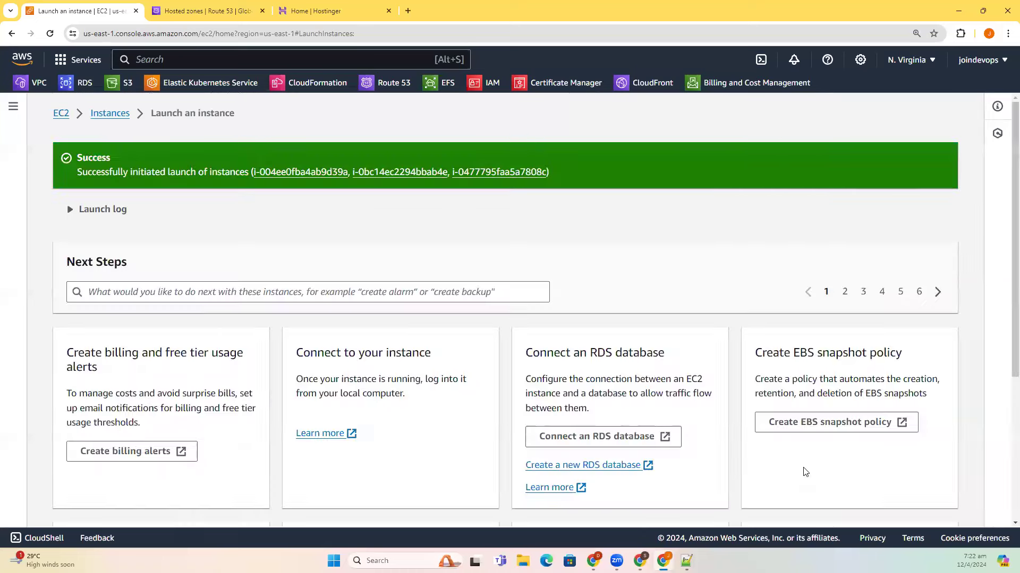
pyautogui.click(108, 121)
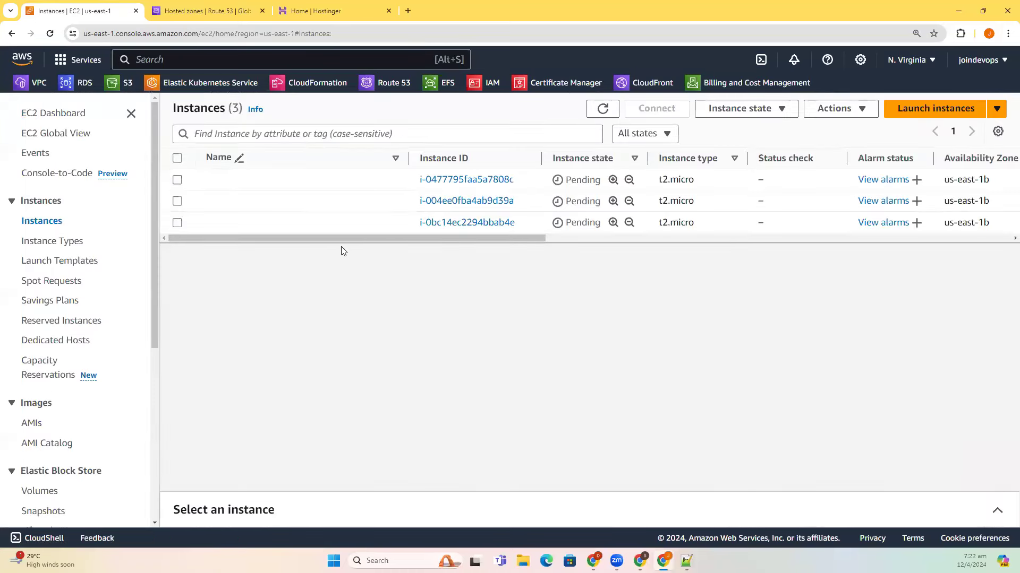
pyautogui.moveTo(438, 238); pyautogui.dragTo(309, 238)
# - Open the daws78s.online hosted zone to see its A, NS and SOA records
pyautogui.click(212, 6)
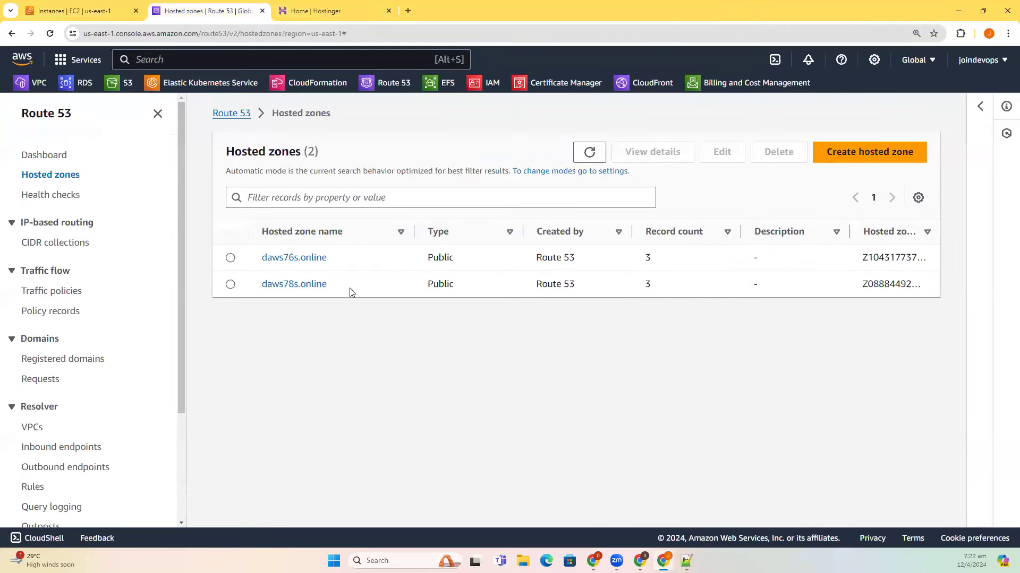
pyautogui.click(300, 284)
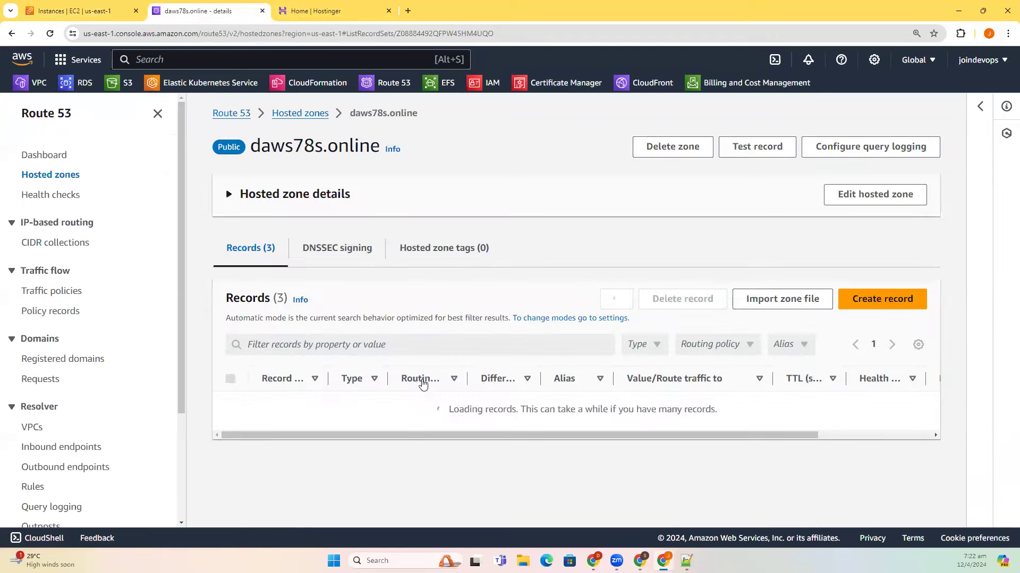
pyautogui.scroll(-1, 421, 382)
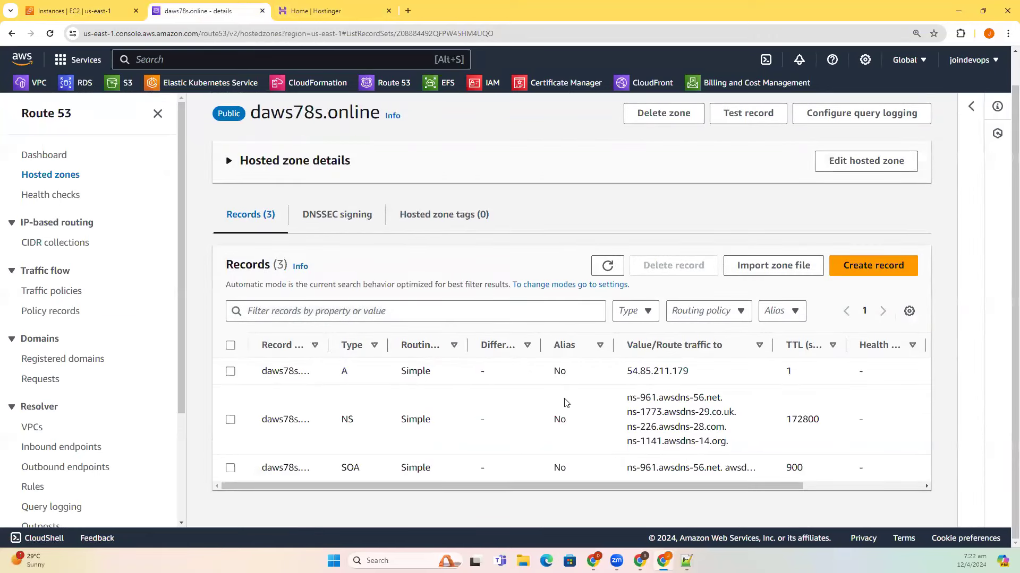
# - In Notepad++'s new 26 tab, type the heading 'How DNS works?' with a dashed underline
pyautogui.click(407, 11)
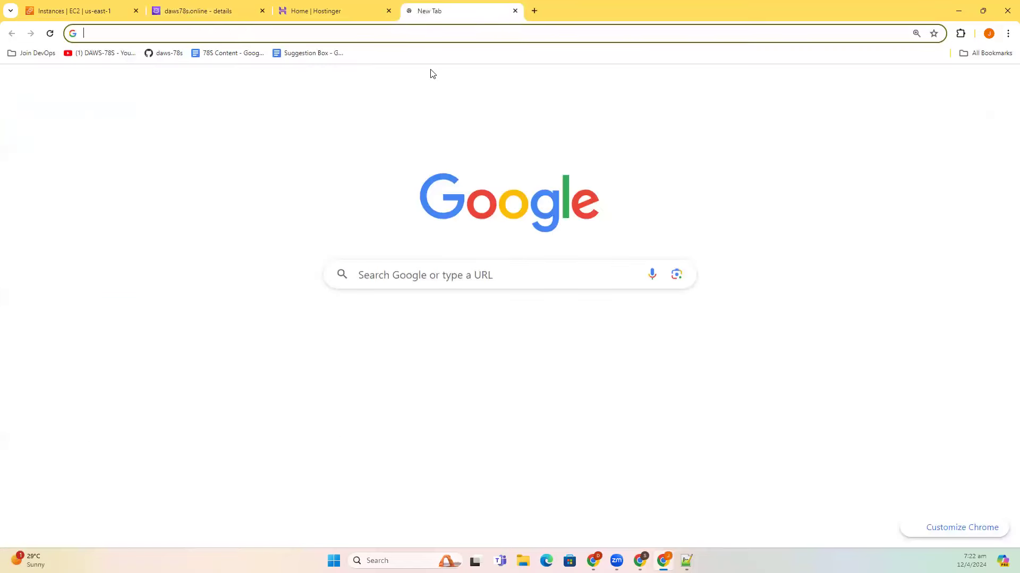
pyautogui.click(687, 560)
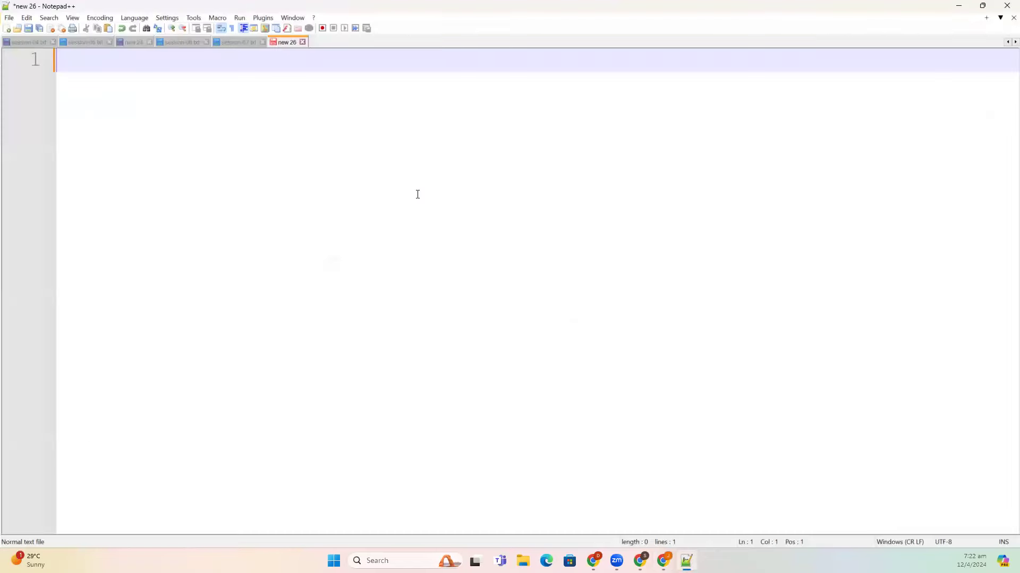
pyautogui.write('How DNS works?')
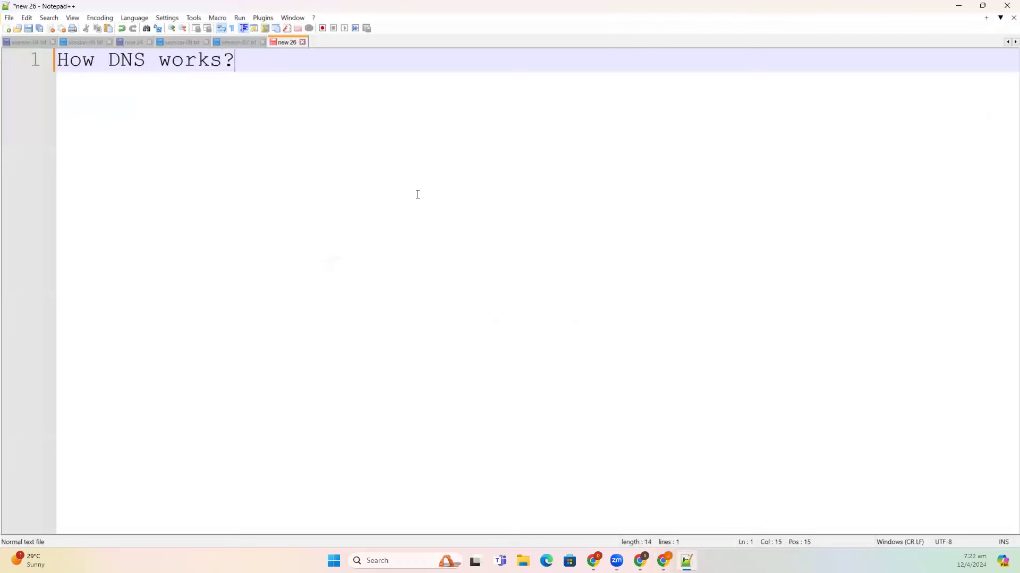
pyautogui.press('Return')
pyautogui.write('--------------------')
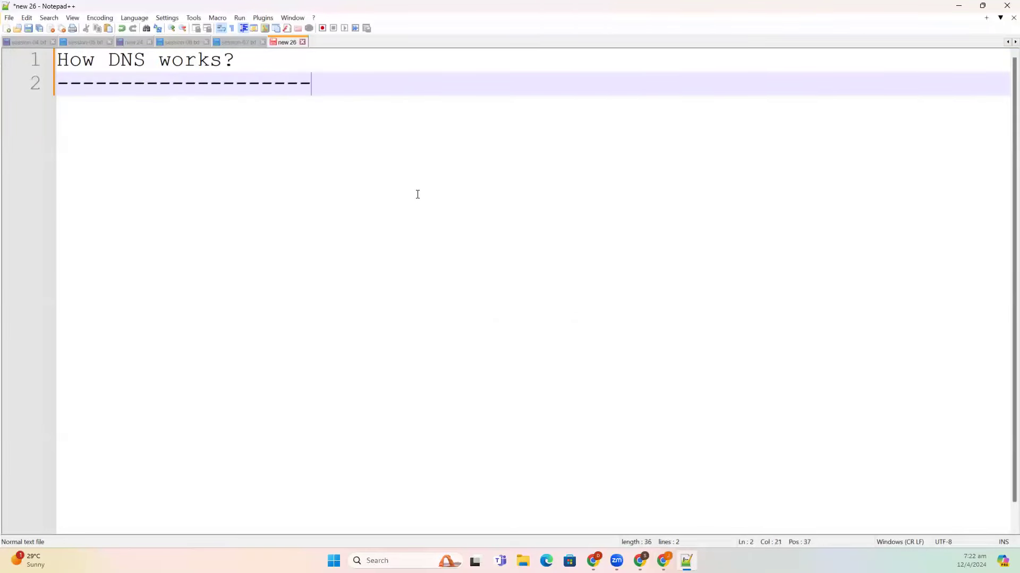
pyautogui.press('Return')
# - Add the lines 'DNS is like a dictionary...' and 'key=value', then begin typing 'daws78s.on'
pyautogui.write('DNS is li')
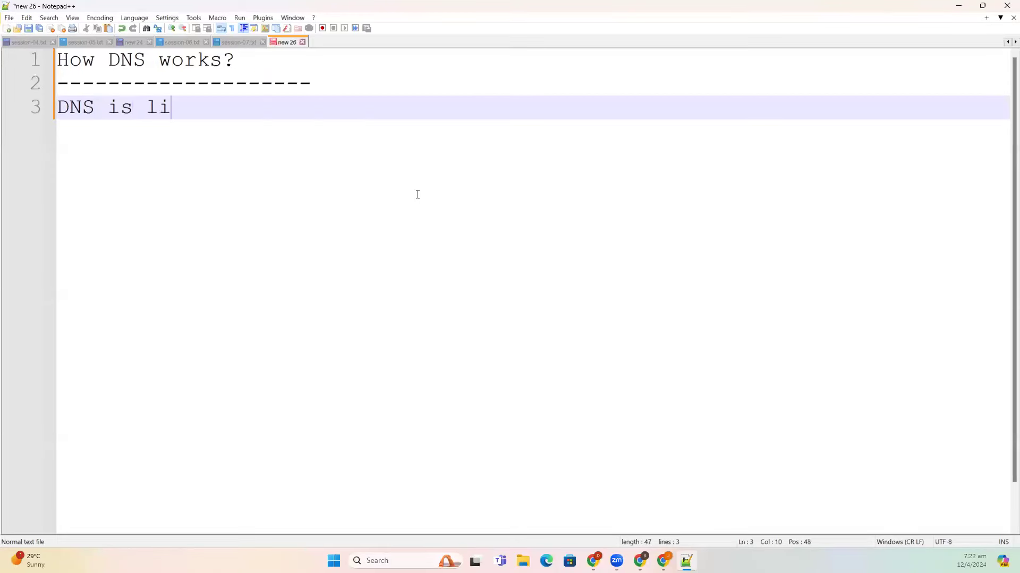
pyautogui.write('ke a dicti')
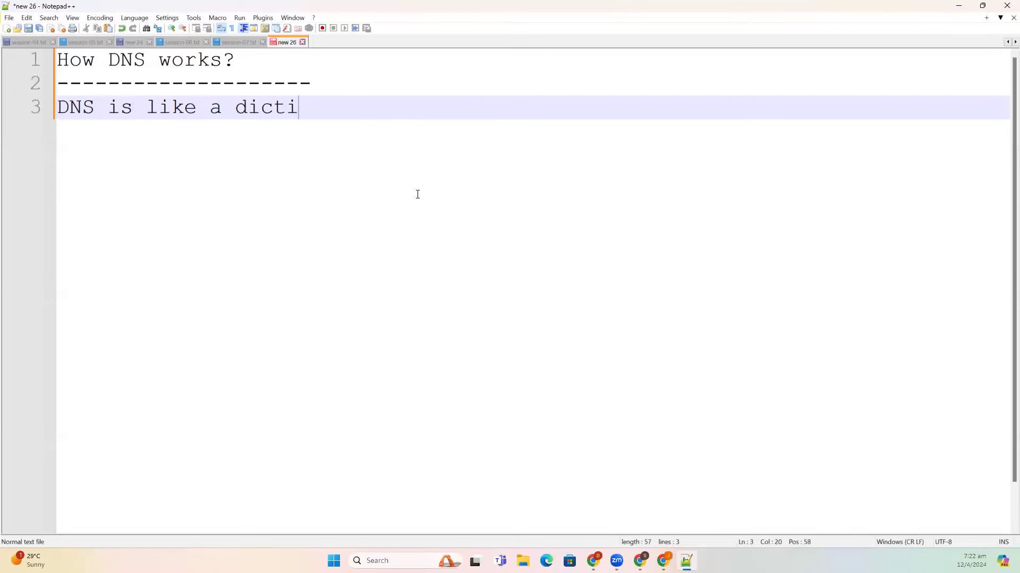
pyautogui.write('onary...')
pyautogui.press('Return')
pyautogui.write('k')
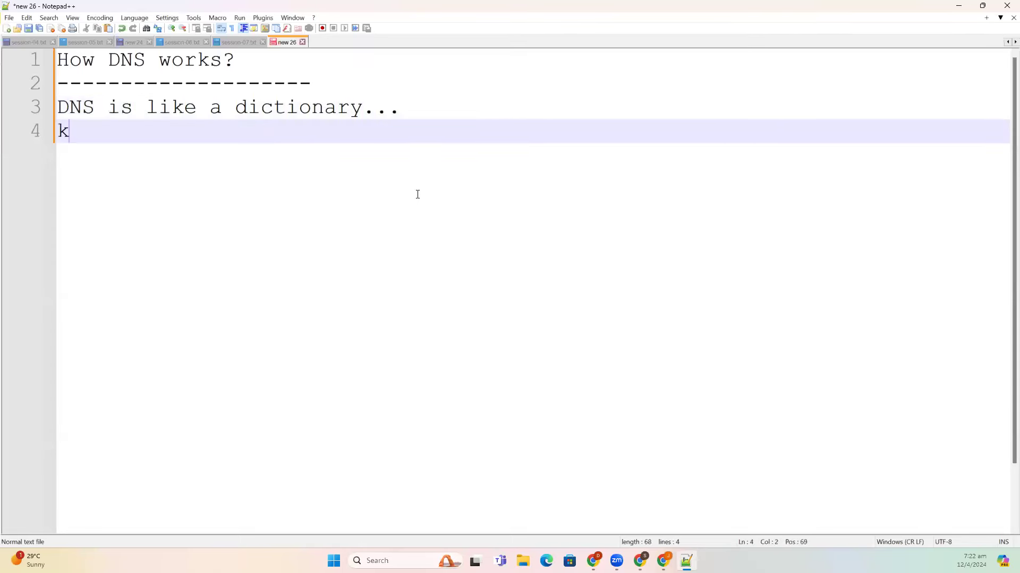
pyautogui.write('ey-=a')
pyautogui.press('BackSpace')
pyautogui.press('BackSpace')
pyautogui.write('v')
pyautogui.press('BackSpace')
pyautogui.write('=value')
pyautogui.press('Return')
pyautogui.press('Return')
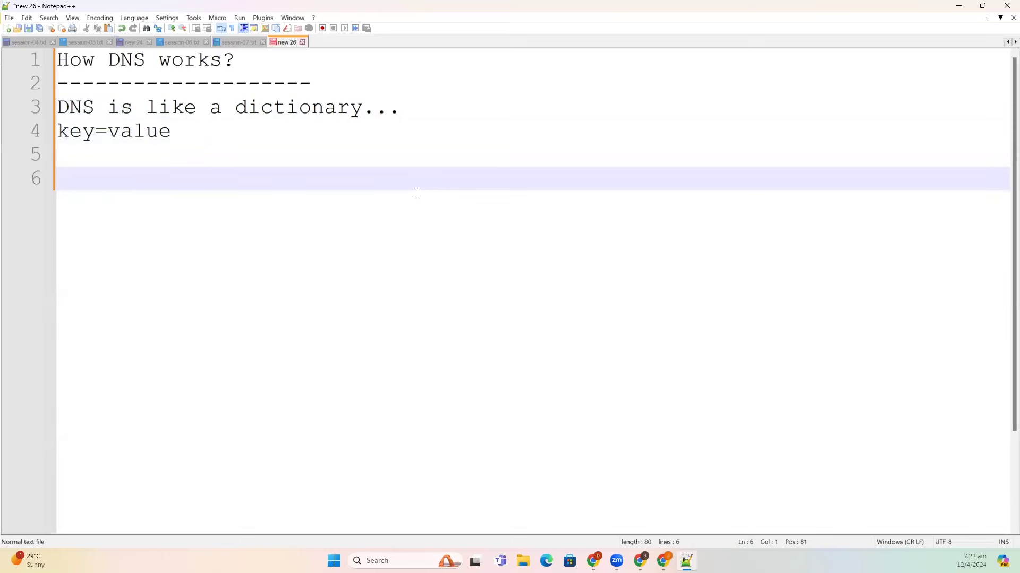
pyautogui.write('daws8')
pyautogui.press('BackSpace')
pyautogui.write('78')
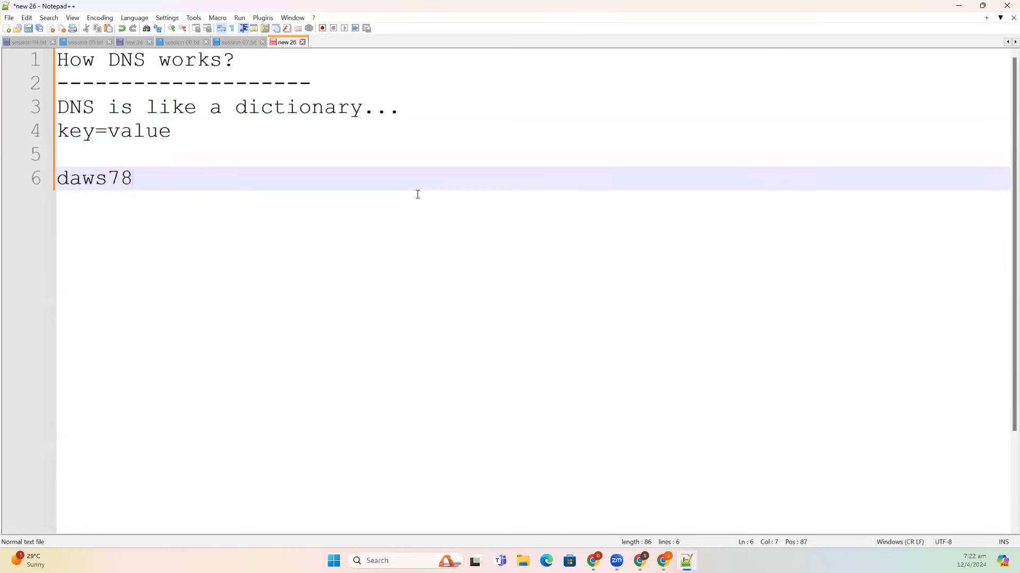
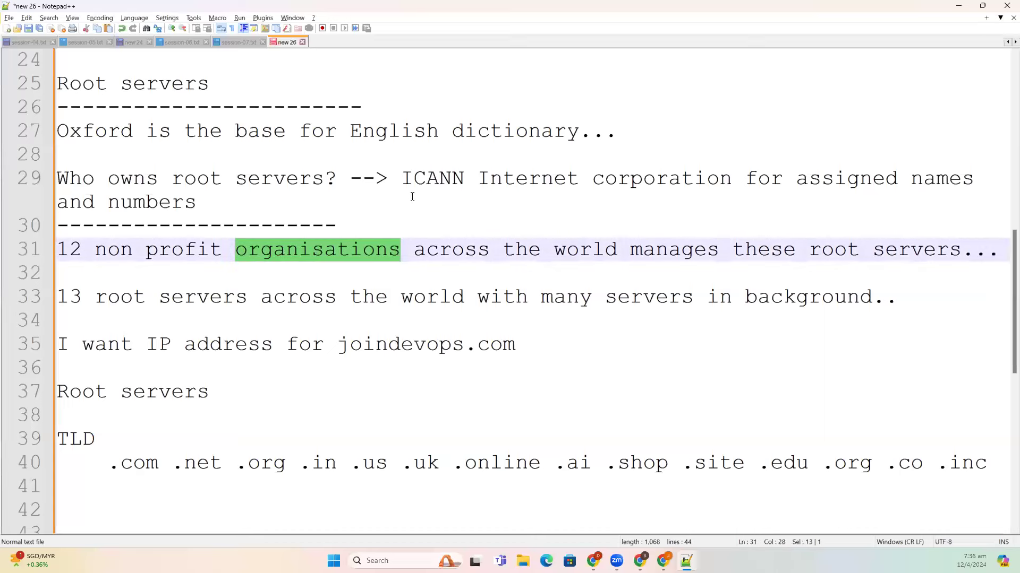
# - Highlight the domain joindevops.com and the com entry in the TLD list
pyautogui.click(680, 296)
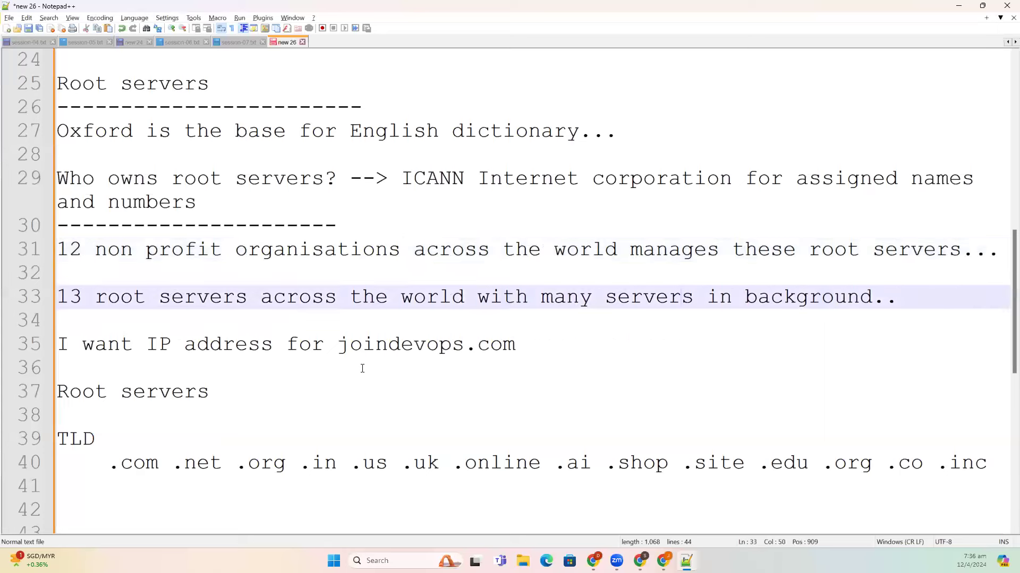
pyautogui.moveTo(338, 344); pyautogui.dragTo(543, 344)
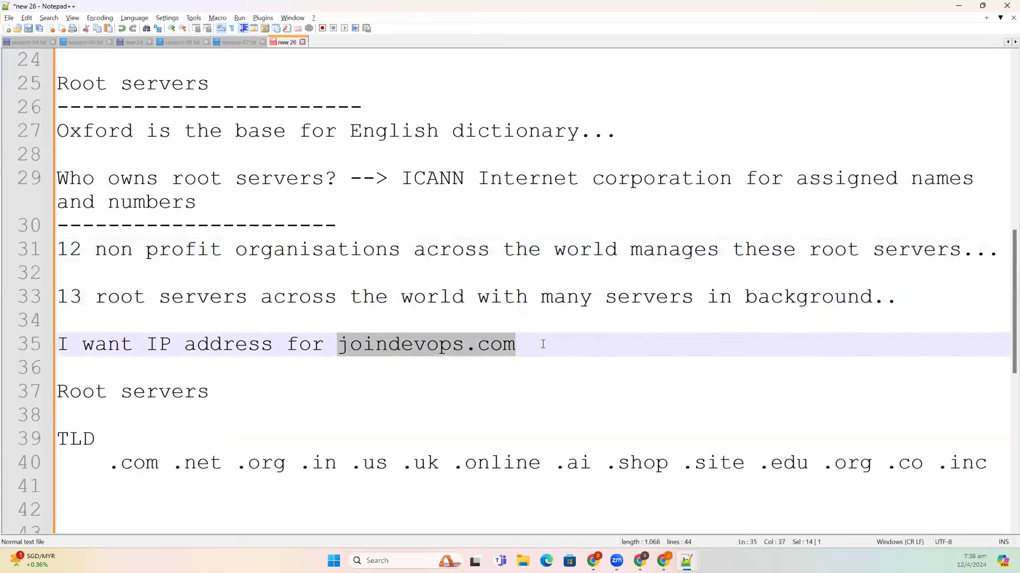
pyautogui.doubleClick(140, 464)
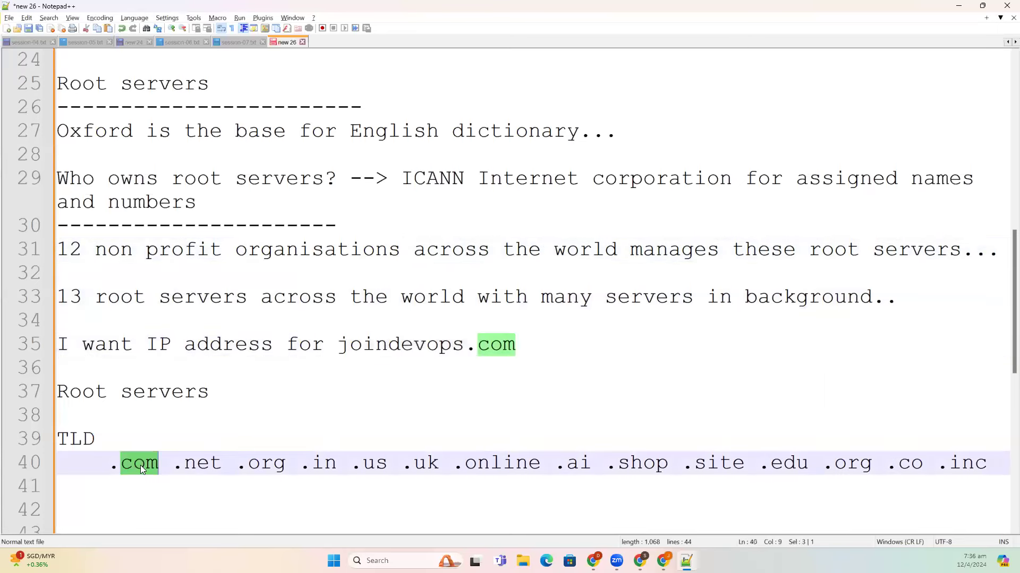
# - Below the TLD list, add the note 'Root server will give the information of .com TLD...'
pyautogui.press('End')
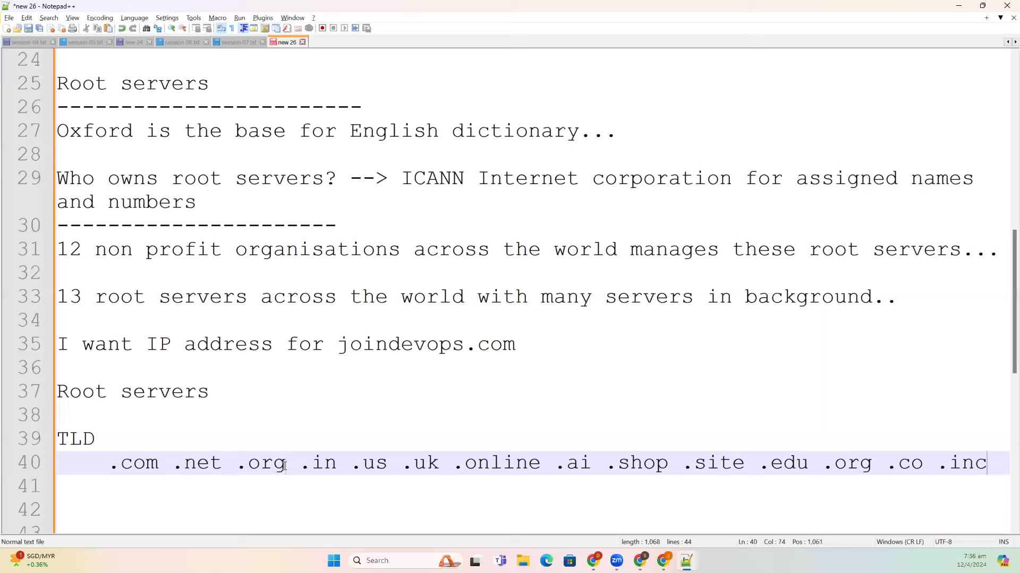
pyautogui.press('Return')
pyautogui.press('BackSpace')
pyautogui.press('Return')
pyautogui.write('Root server ')
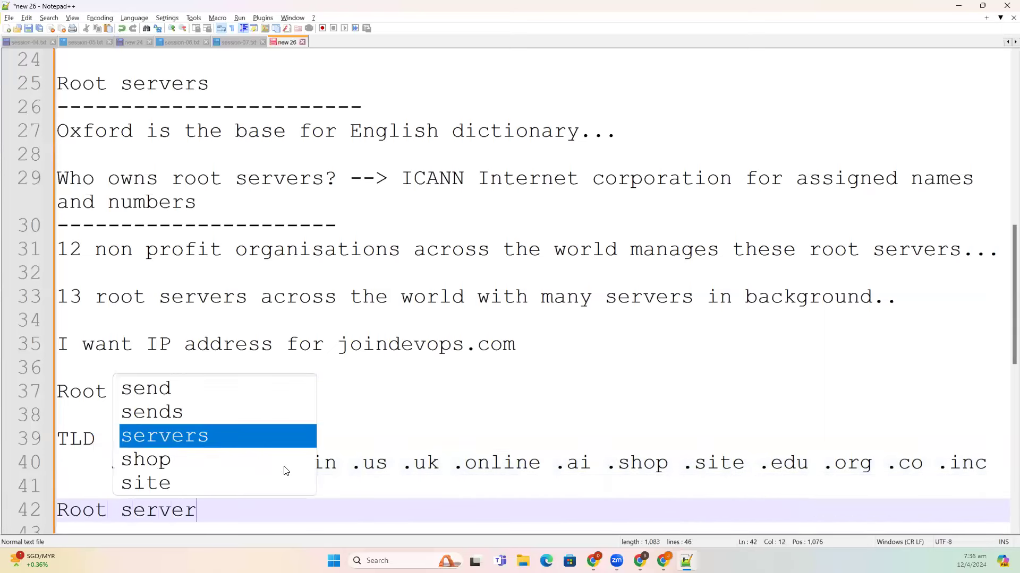
pyautogui.write('wi')
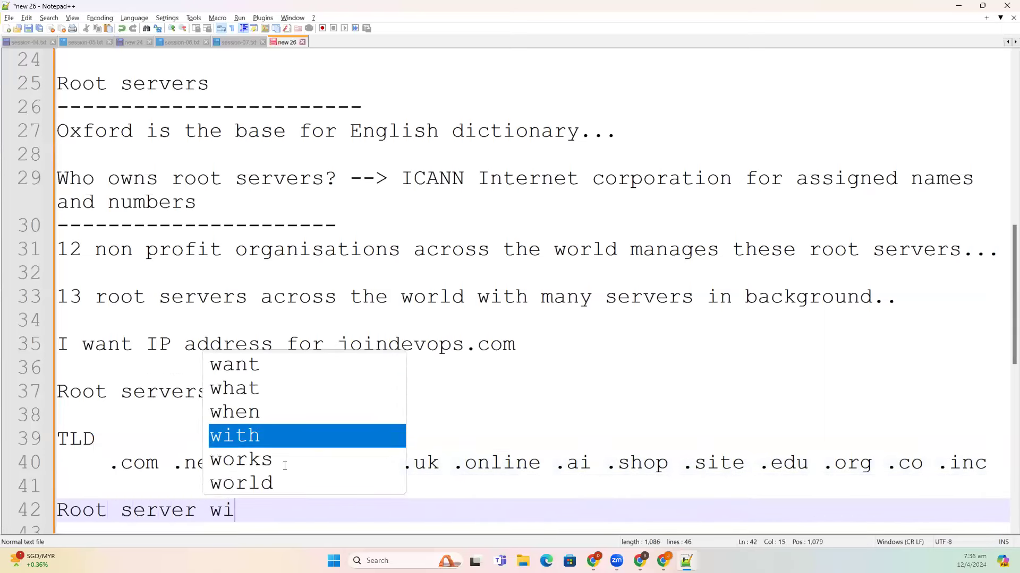
pyautogui.write('ll give the ')
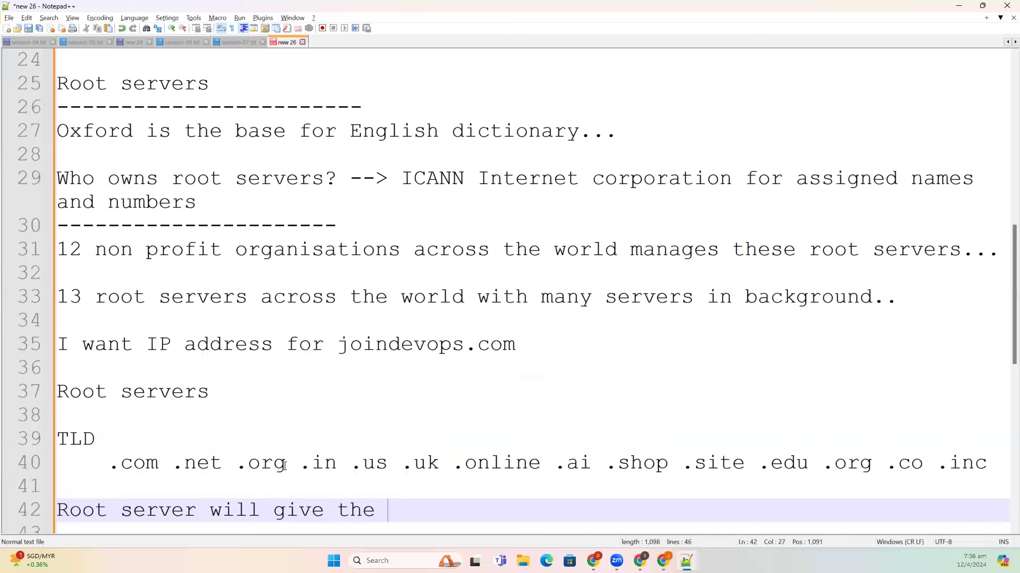
pyautogui.write('informati')
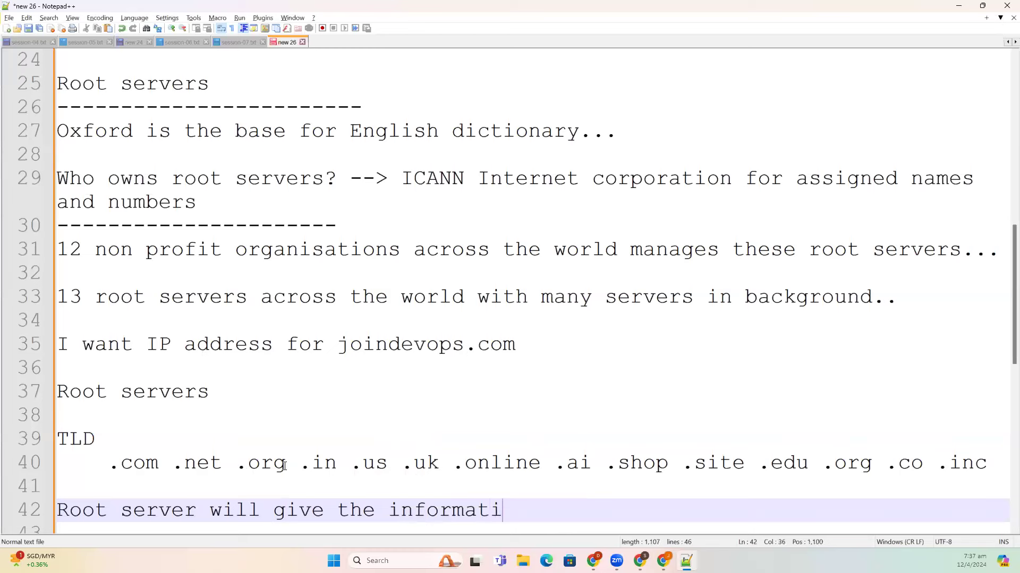
pyautogui.write('on of .com TLD')
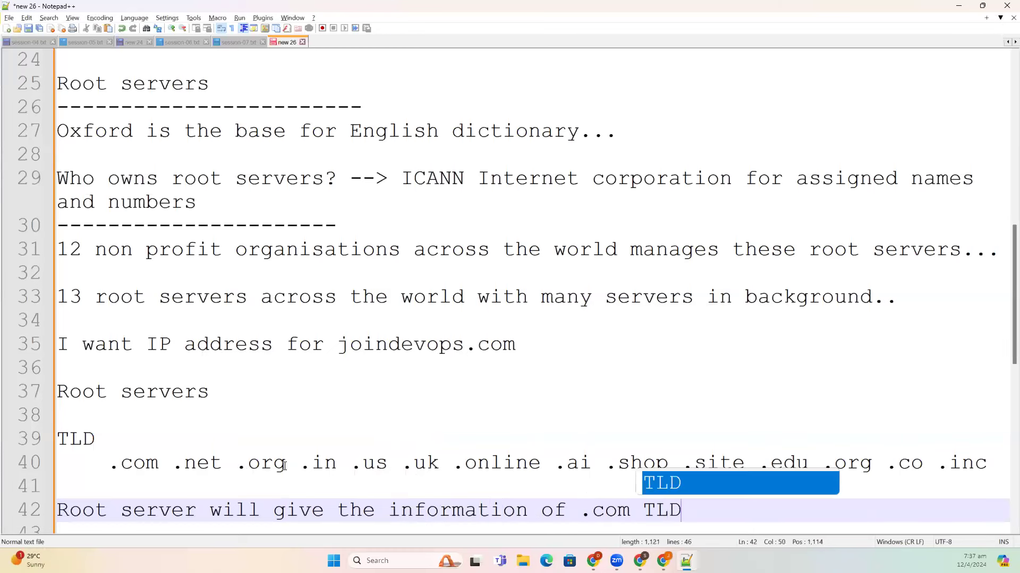
pyautogui.press('Escape')
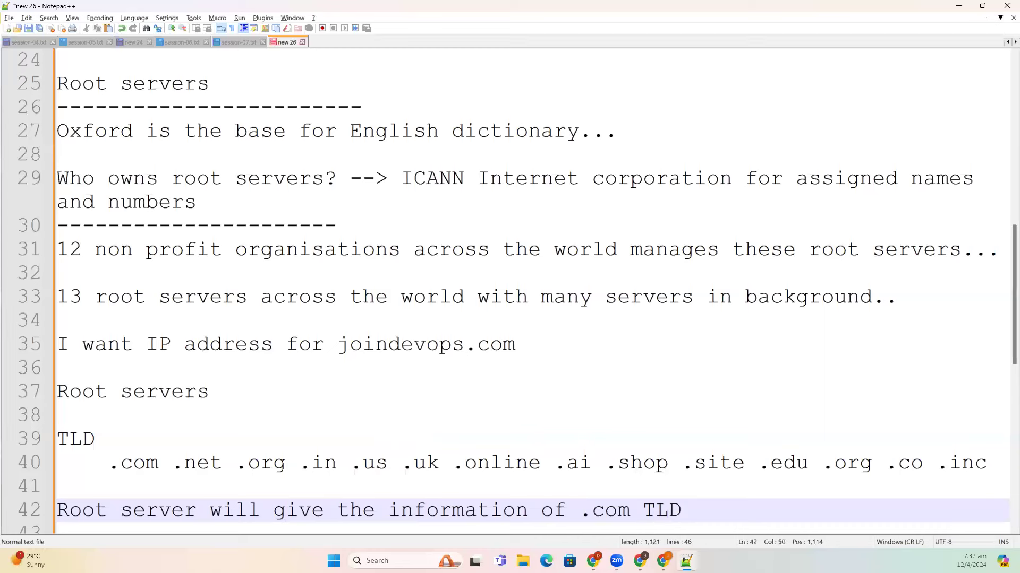
pyautogui.write('...')
# - Write 'this info will be stored in resolver cache...', then highlight joindevops.com, .com and that note
pyautogui.press('Return')
pyautogui.press('Return')
pyautogui.write('th')
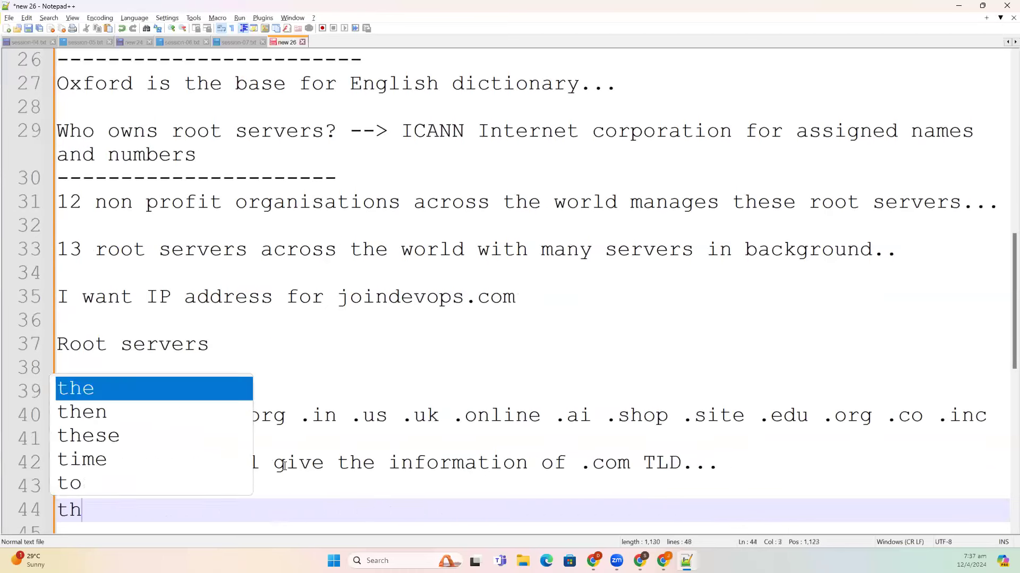
pyautogui.write('is info')
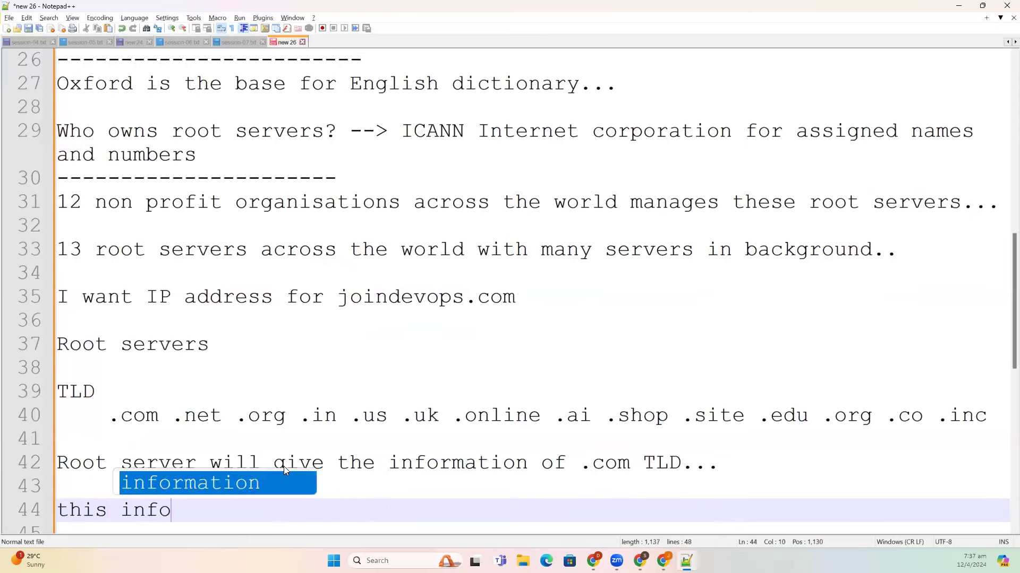
pyautogui.write(' will be st')
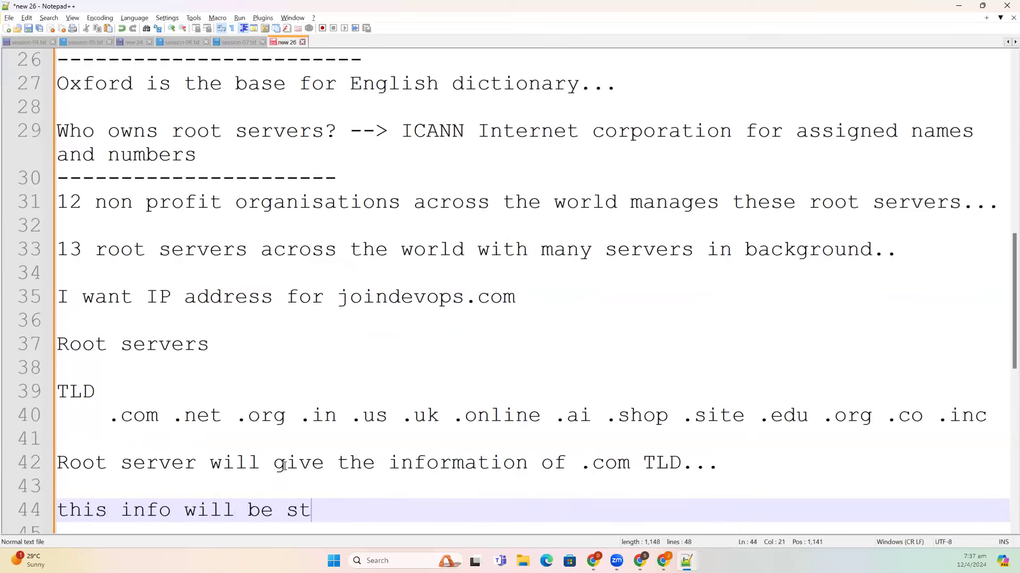
pyautogui.write('ored in reso')
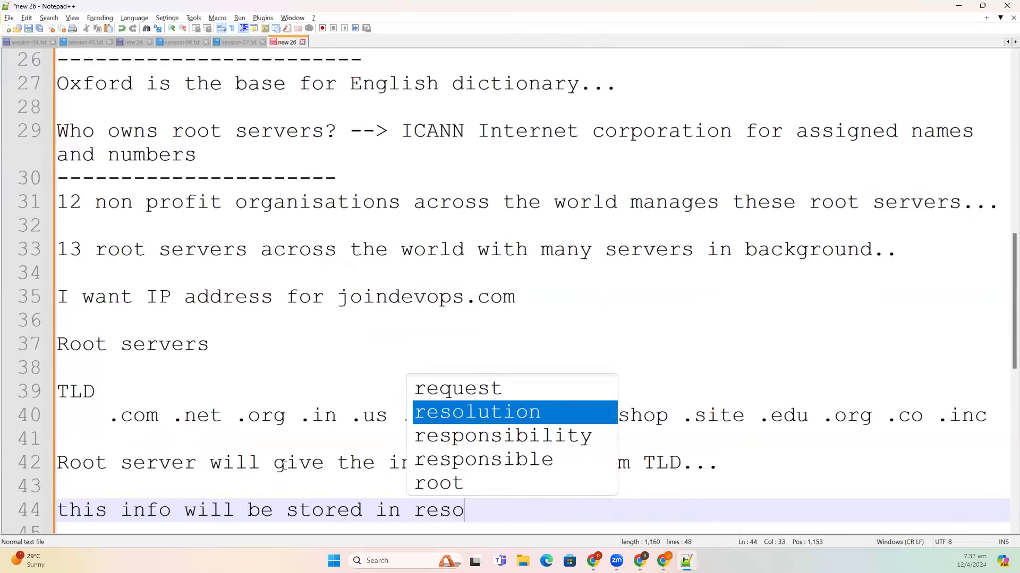
pyautogui.write('lver cac')
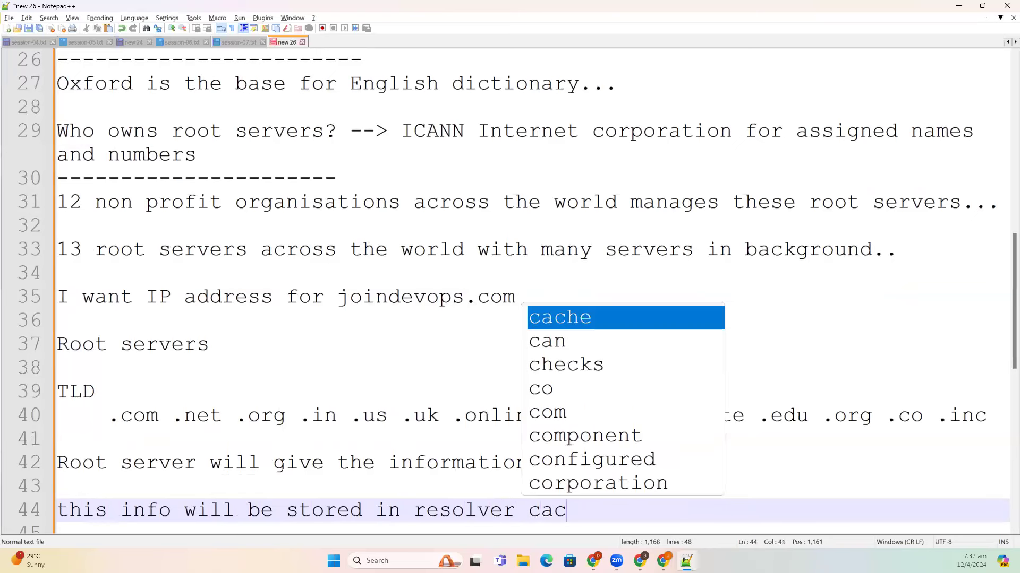
pyautogui.write('he...')
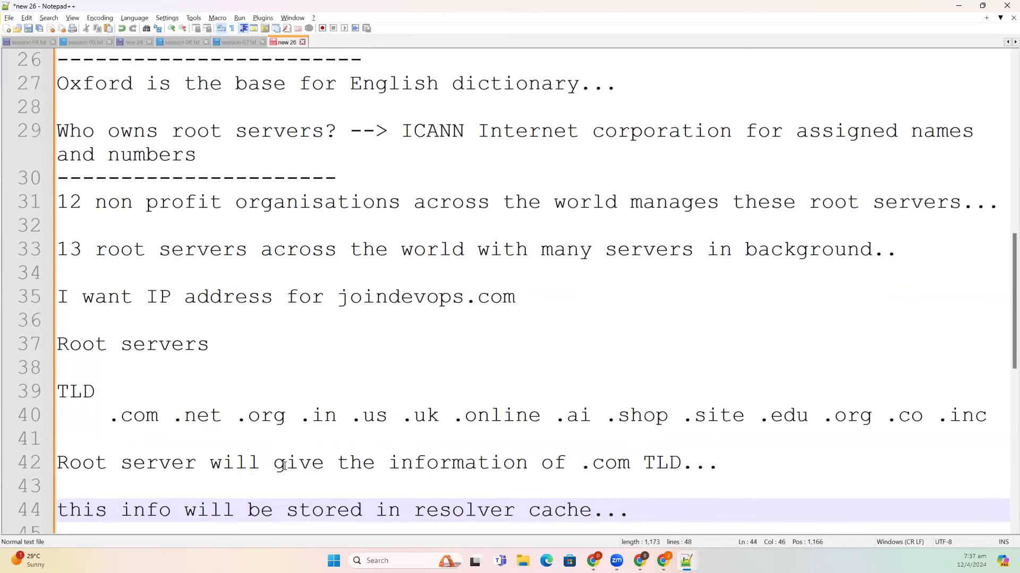
pyautogui.moveTo(340, 297); pyautogui.dragTo(602, 294)
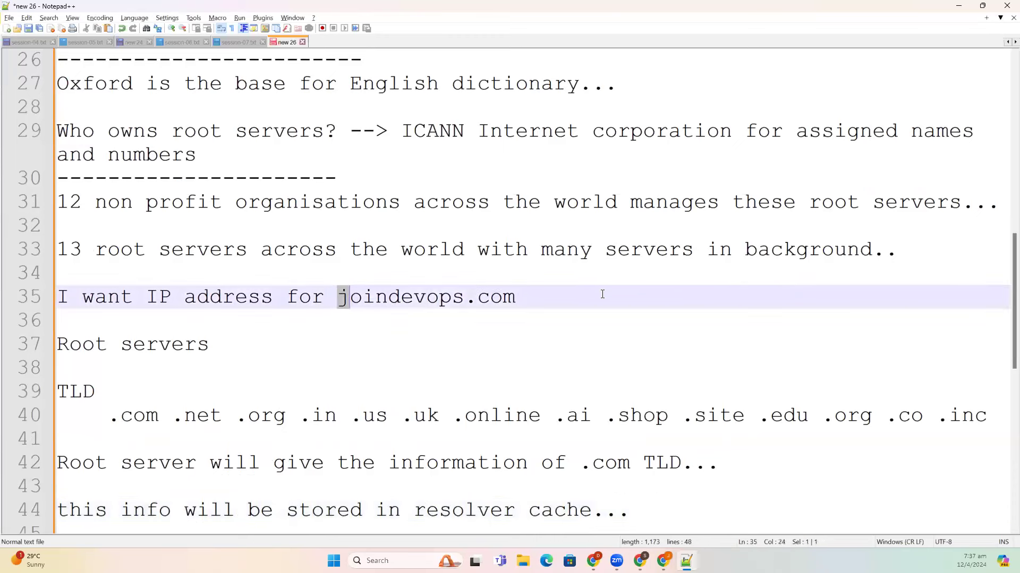
pyautogui.click(511, 303)
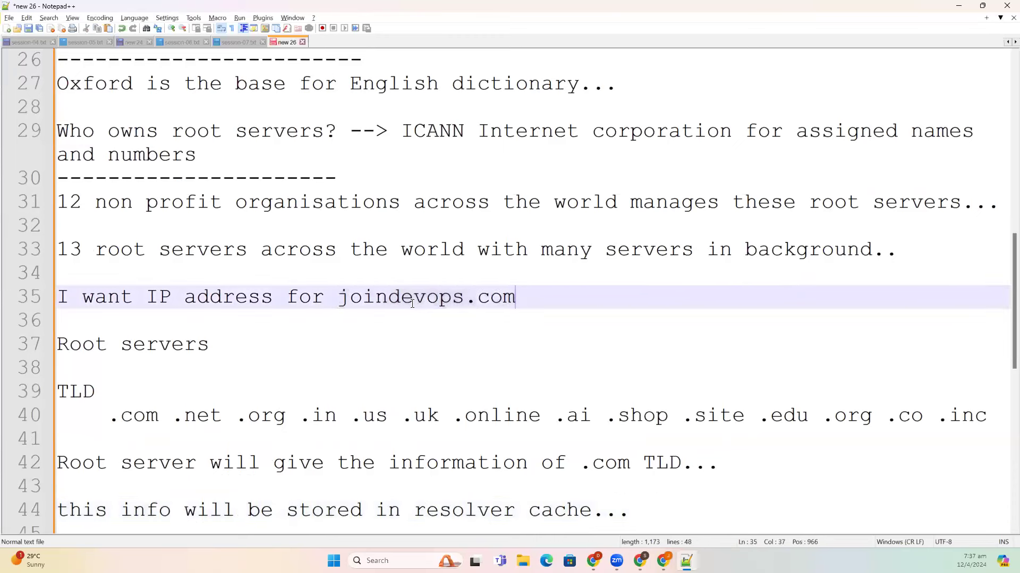
pyautogui.moveTo(341, 301); pyautogui.dragTo(551, 305)
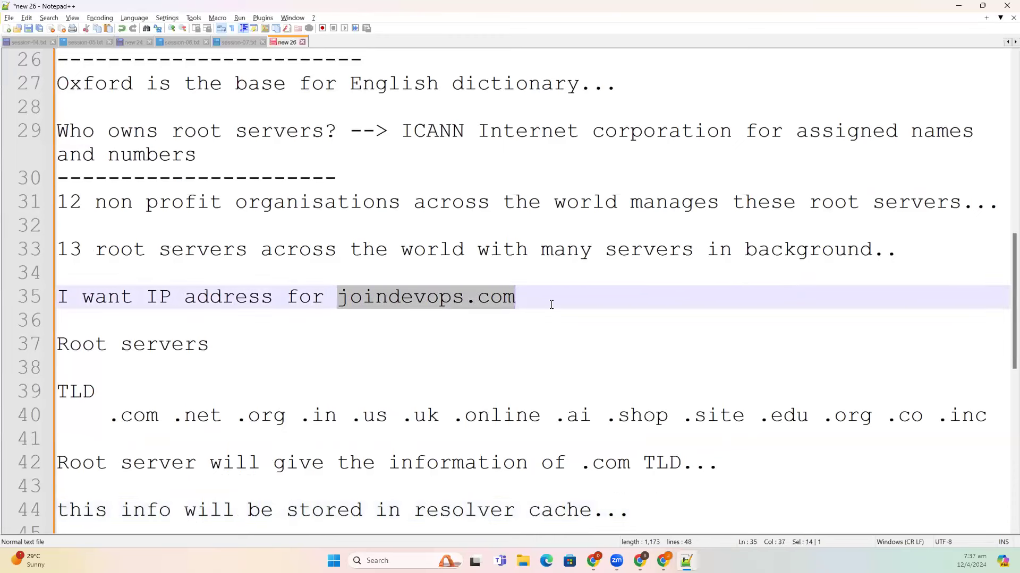
pyautogui.click(425, 303)
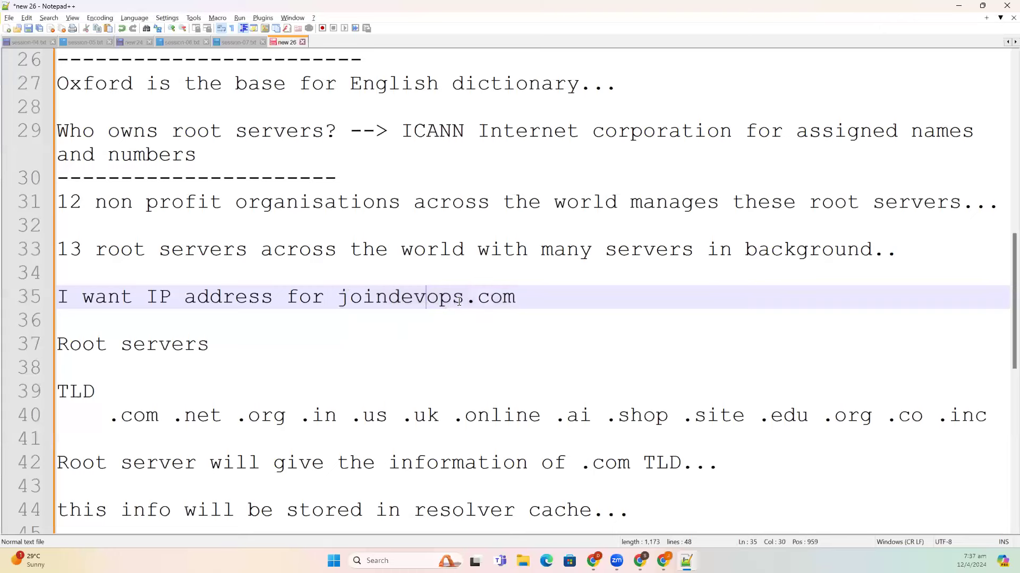
pyautogui.moveTo(466, 298); pyautogui.dragTo(608, 303)
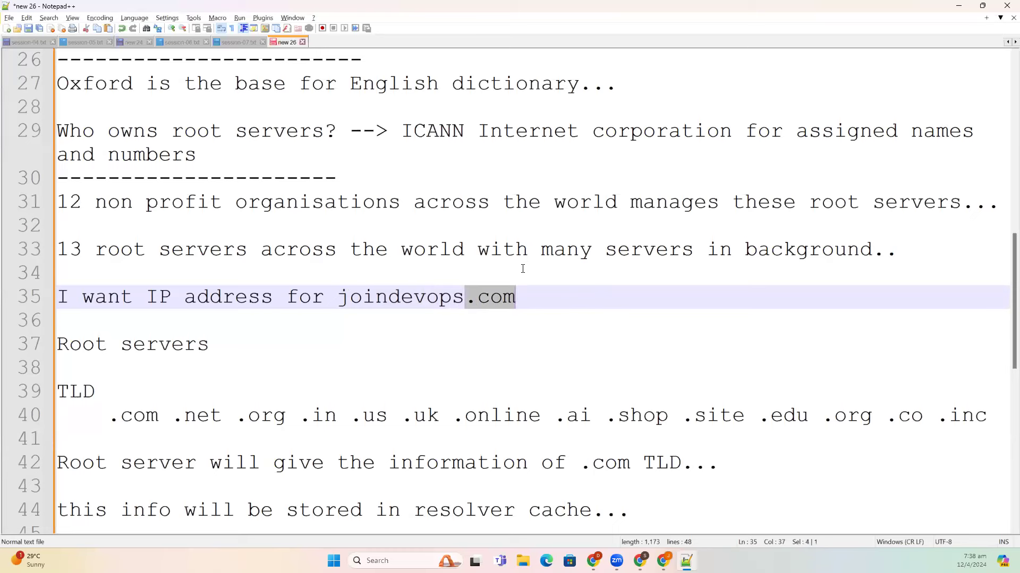
pyautogui.moveTo(641, 512); pyautogui.dragTo(60, 502)
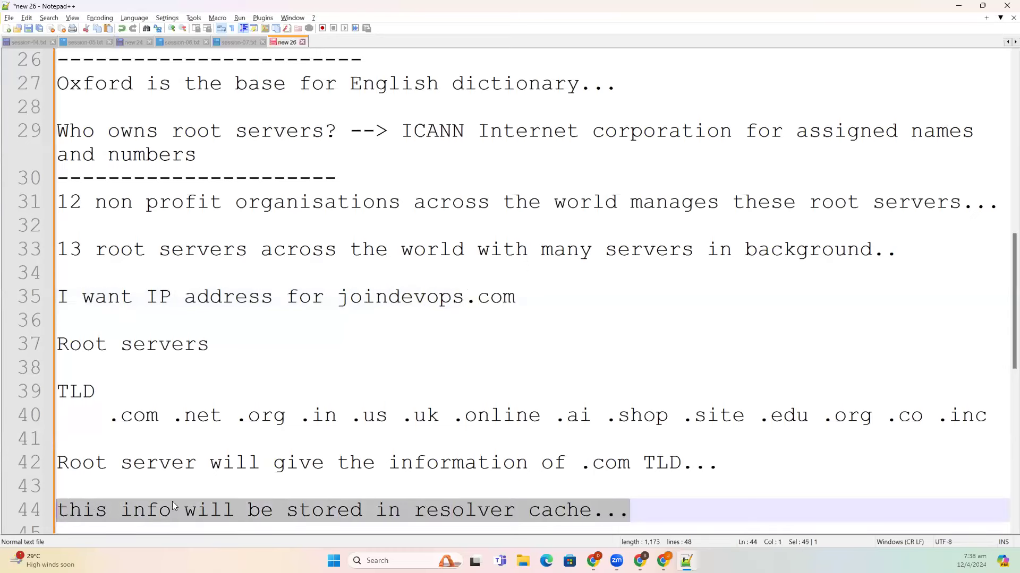
pyautogui.click(649, 506)
# - Add the line 'it will contact .com TLD....' two lines below
pyautogui.press('Return')
pyautogui.press('Return')
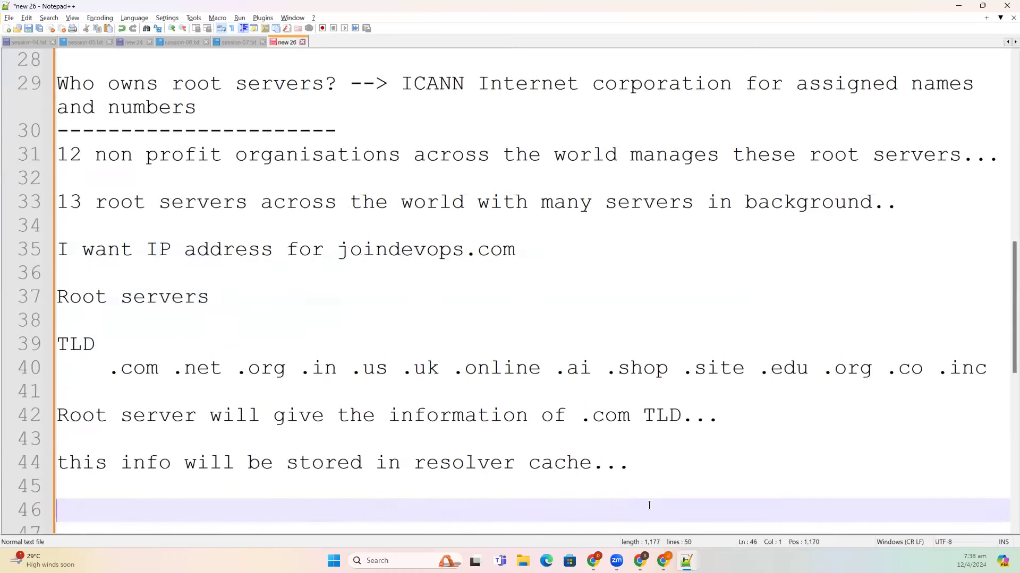
pyautogui.write('it will o')
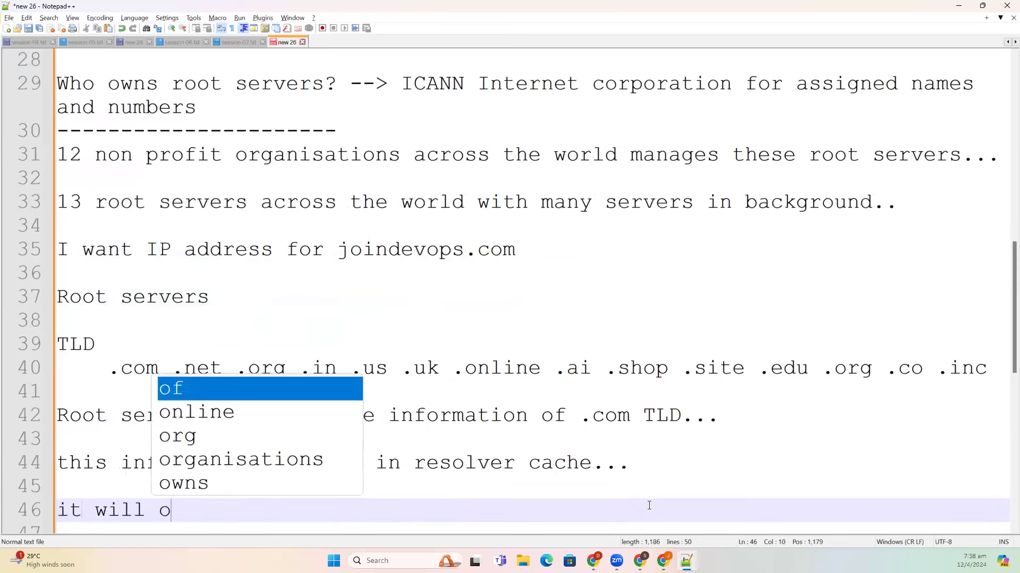
pyautogui.press('BackSpace')
pyautogui.write('cont')
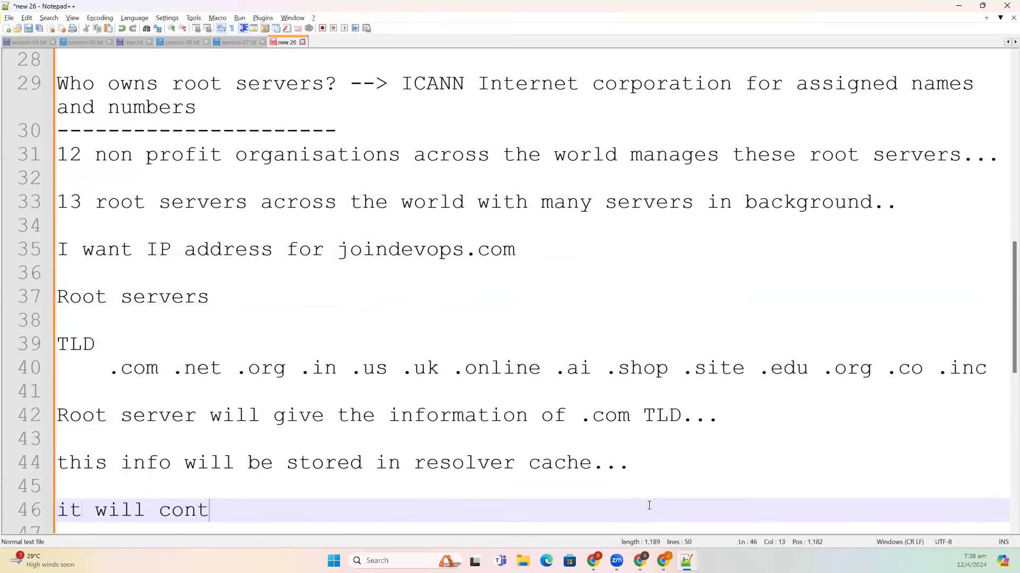
pyautogui.write('act .com TLD')
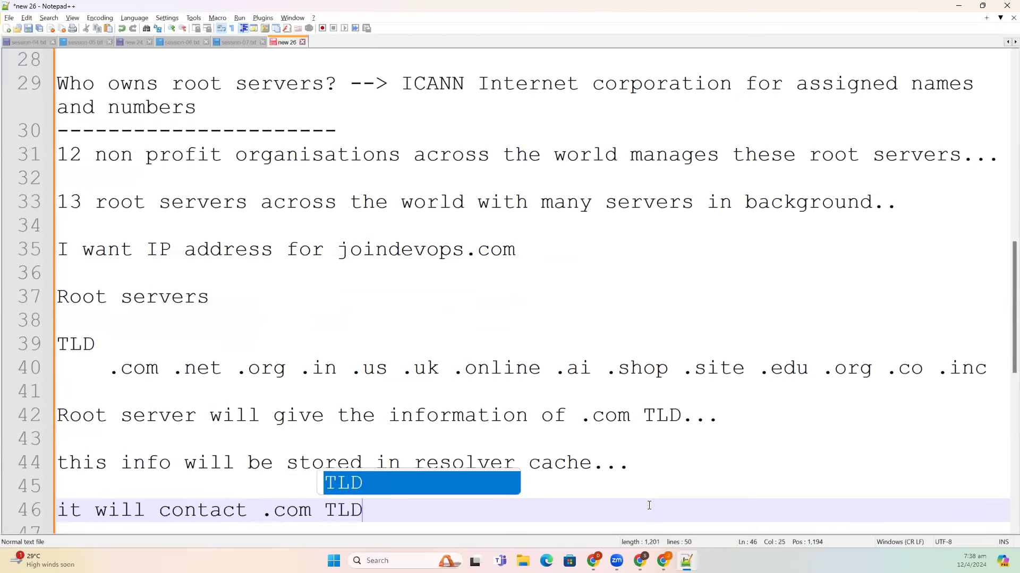
pyautogui.press('Escape')
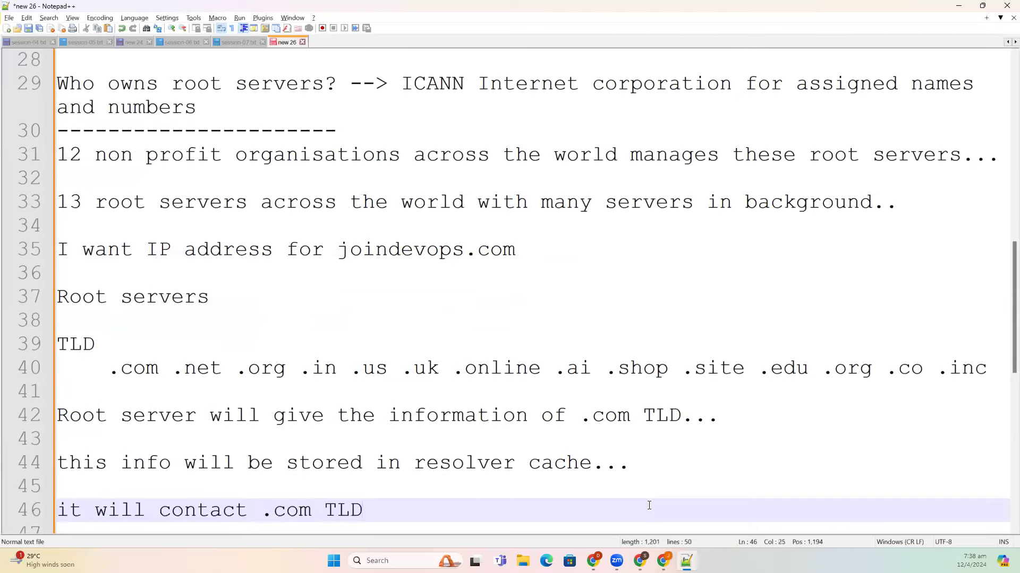
pyautogui.write('....')
# - Add '.com TLD should maintain what is the IP address of joindevops.com' and begin a fresh paragraph
pyautogui.press('Return')
pyautogui.press('Return')
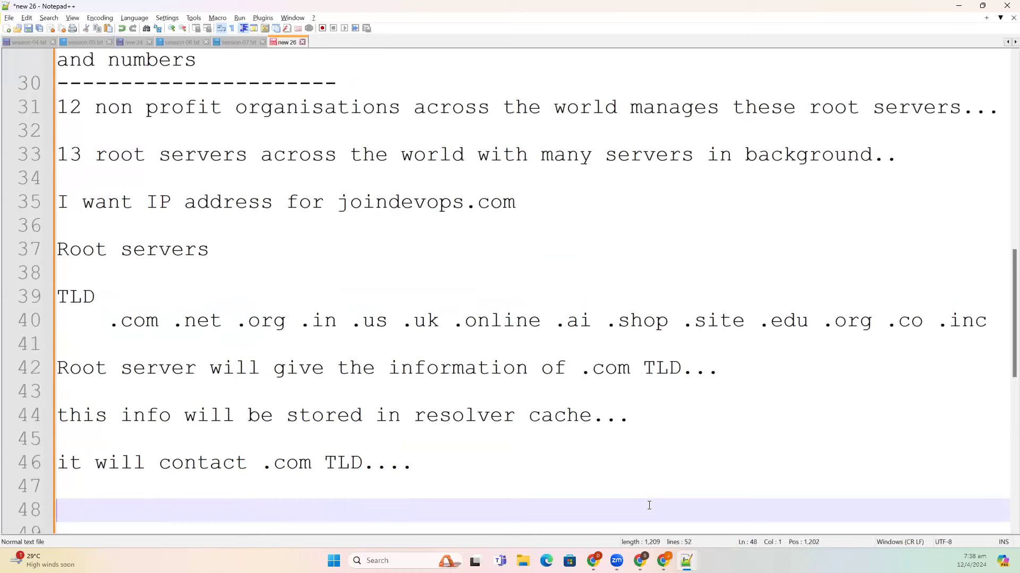
pyautogui.write('.com TLD should maintain what it')
pyautogui.press('BackSpace')
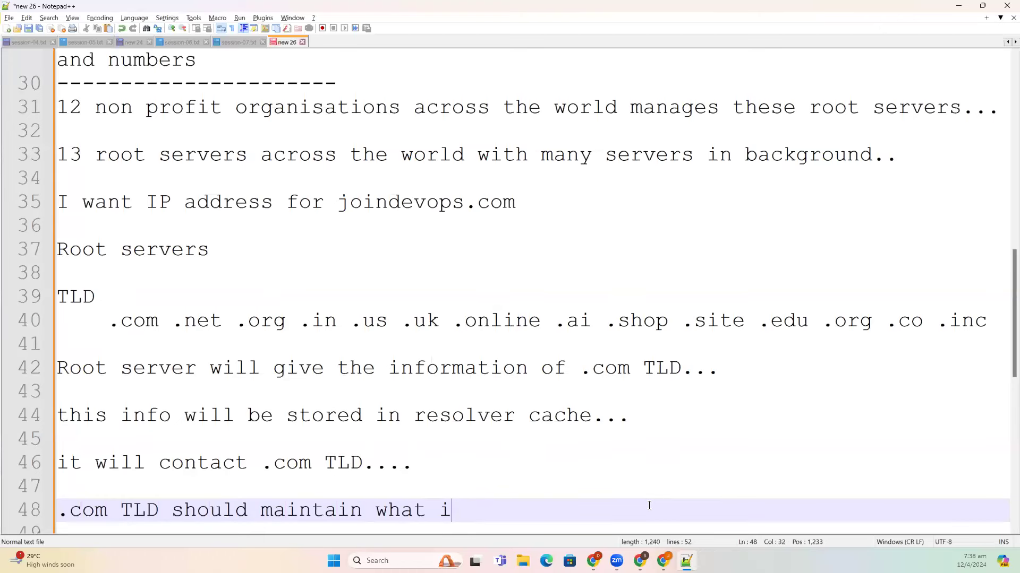
pyautogui.write('s the IP')
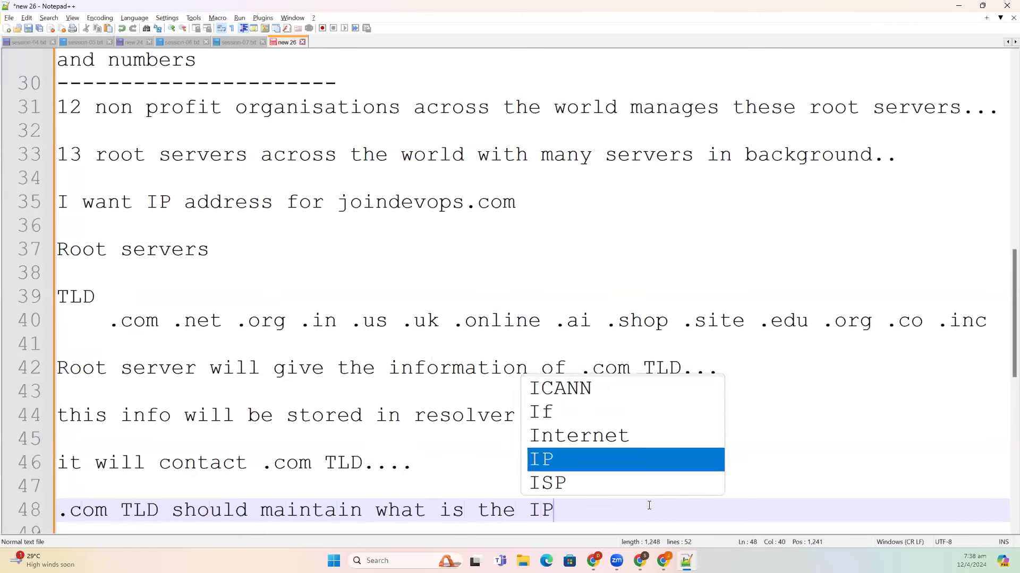
pyautogui.write(' address of ')
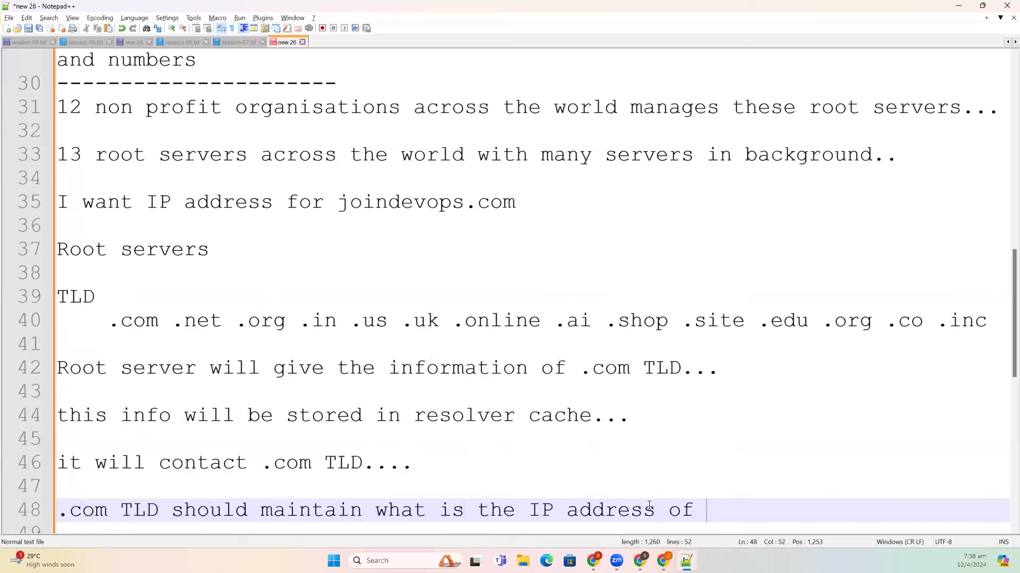
pyautogui.write('join')
pyautogui.press('Return')
pyautogui.write('.com')
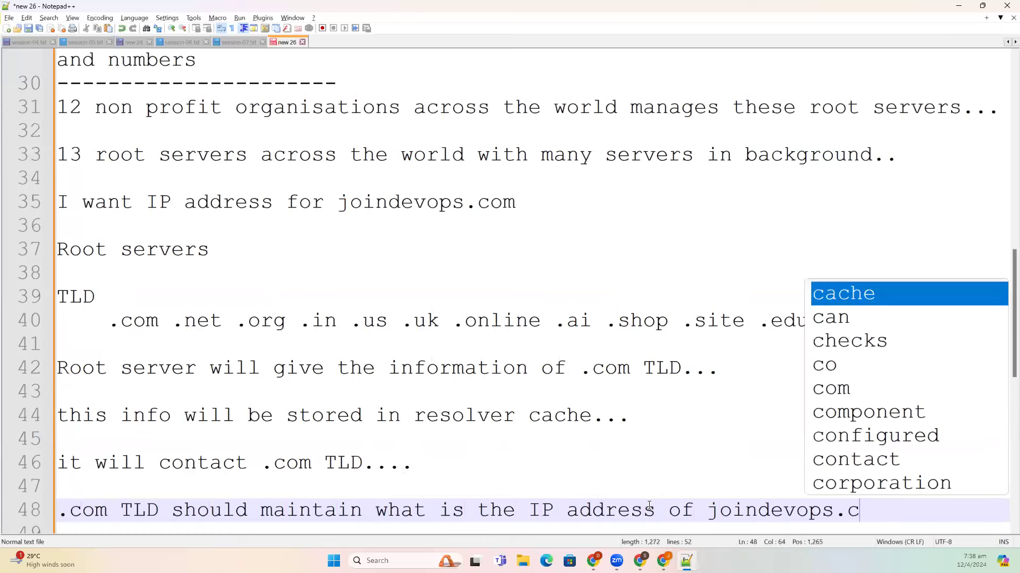
pyautogui.press('Return')
pyautogui.press('Return')
pyautogui.press('Return')
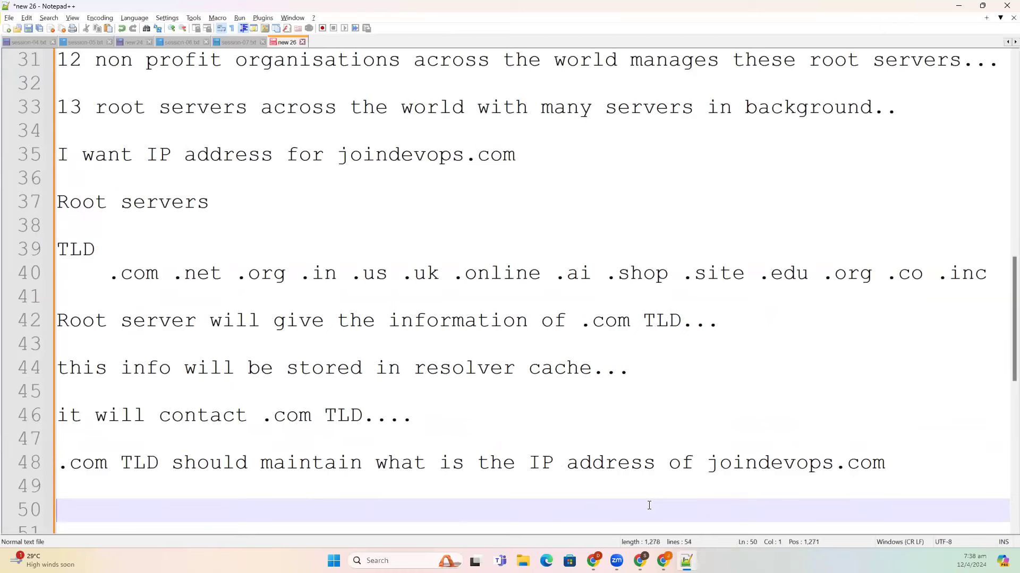
# - Add the dash-underlined 'Domain Registars/Providers' heading listing godaddy hostinger route53 google
pyautogui.write('D')
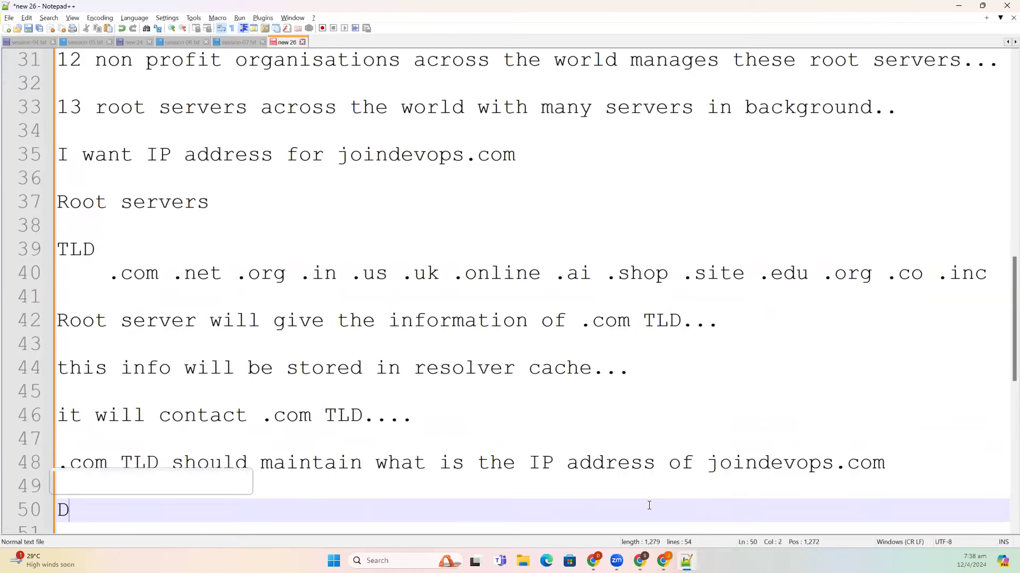
pyautogui.write('omain Registars/')
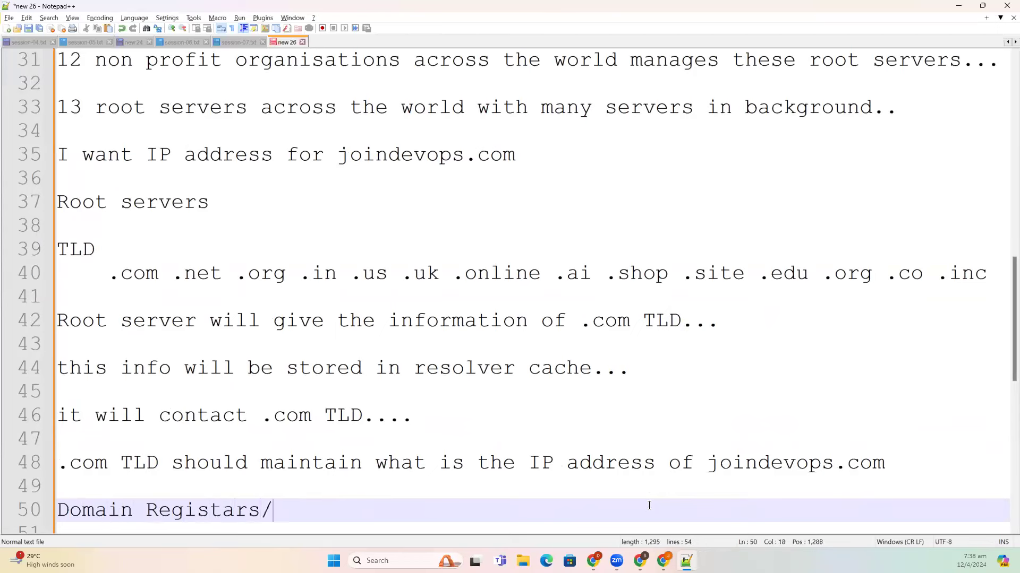
pyautogui.write('Providers')
pyautogui.press('Return')
pyautogui.write('---------------------------')
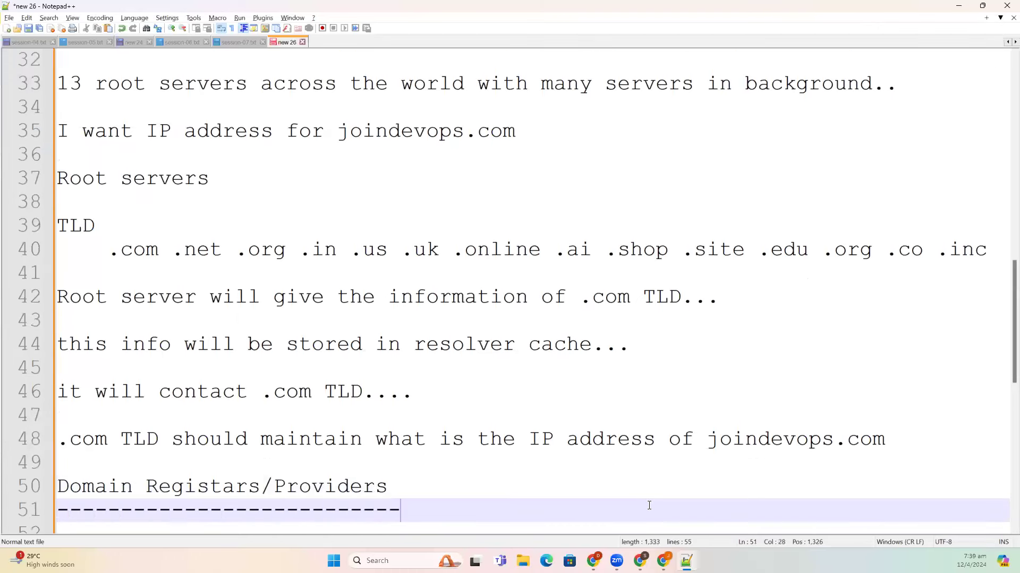
pyautogui.press('Return')
pyautogui.write('g')
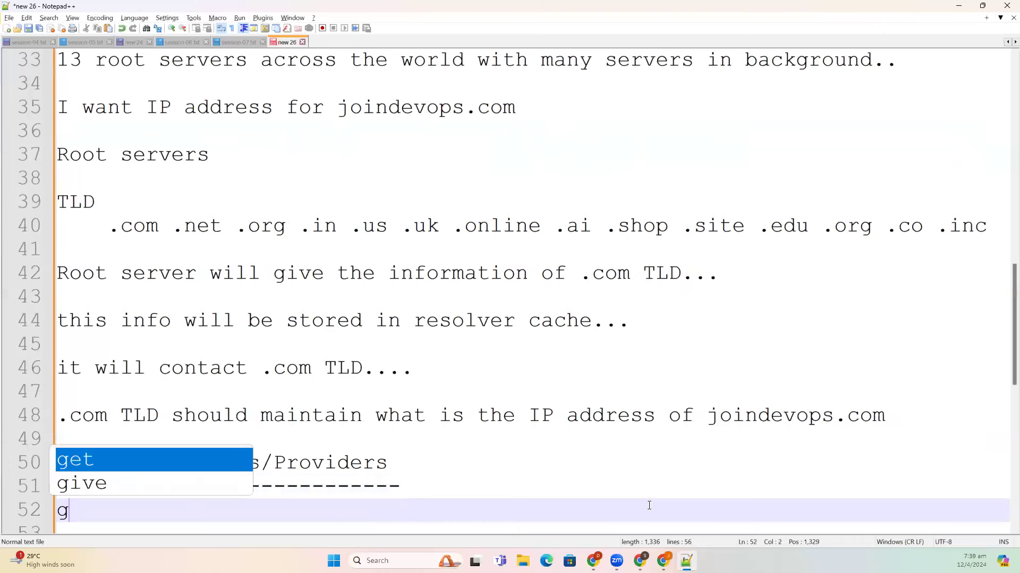
pyautogui.write('odaddy hos')
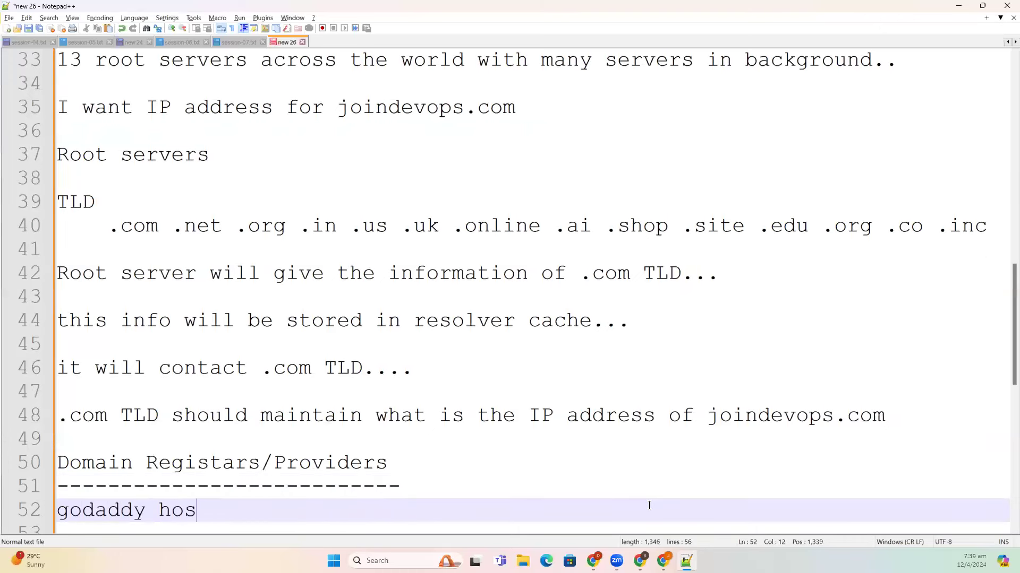
pyautogui.write('tinger rout')
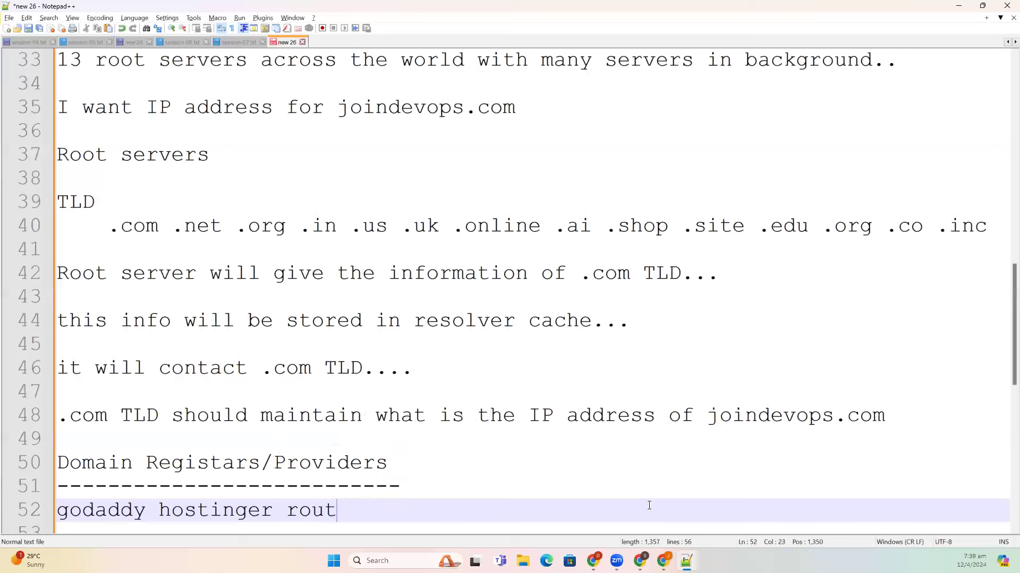
pyautogui.write('e53 google')
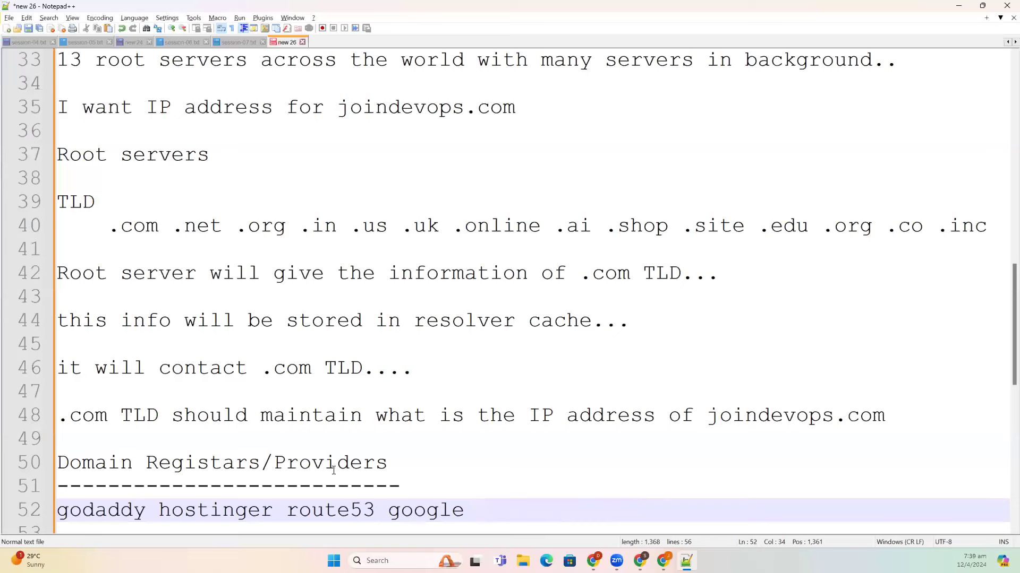
# - Add the note 'when you buy a domain in hostinger, they will update .com TLD about your domain, address details, etc.'
pyautogui.tripleClick(231, 462)
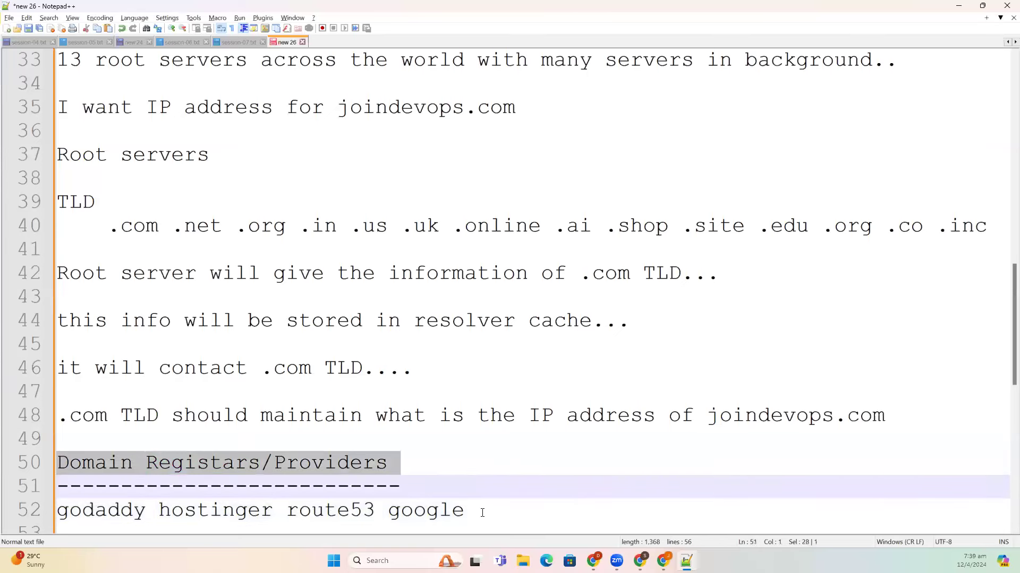
pyautogui.click(482, 513)
pyautogui.press('Return')
pyautogui.press('Return')
pyautogui.write('w')
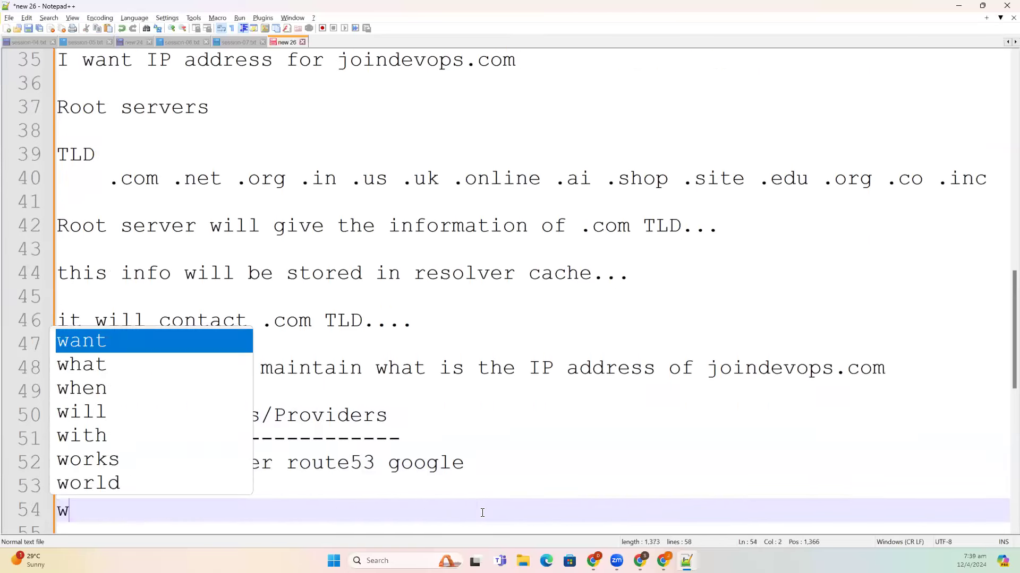
pyautogui.write('hen you buy')
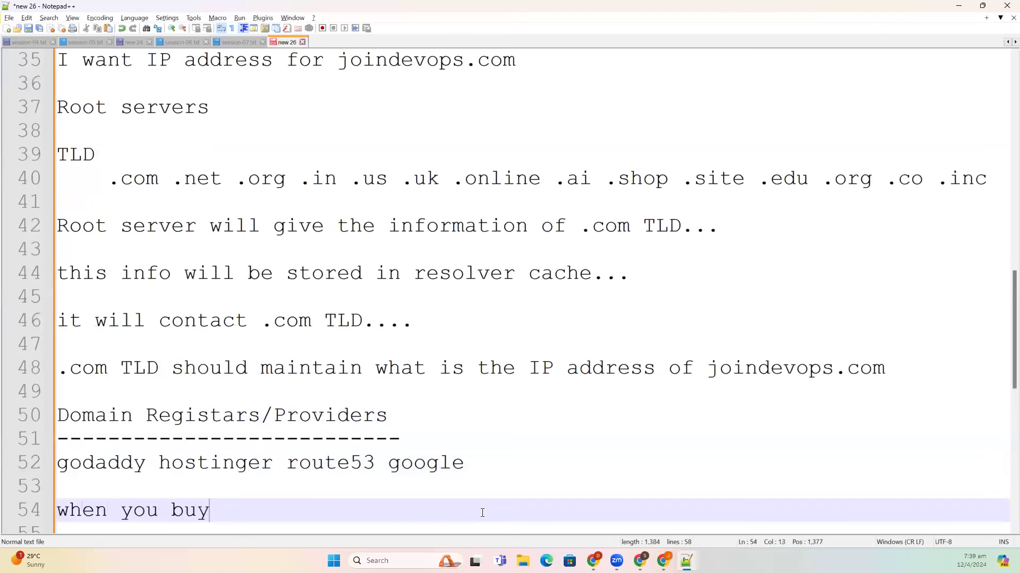
pyautogui.write(' a domain ')
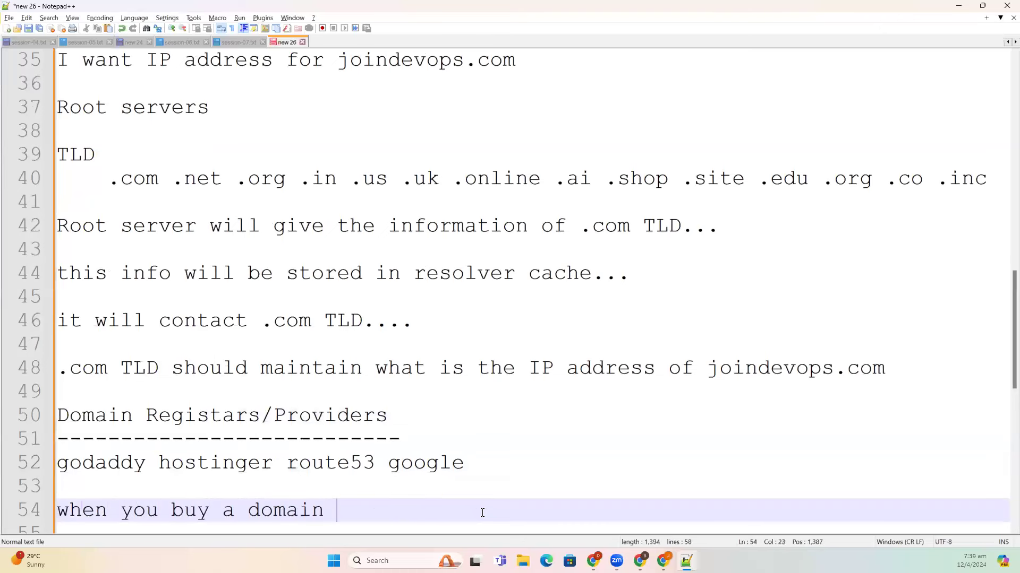
pyautogui.write('in hos')
pyautogui.press('Return')
pyautogui.write(', they')
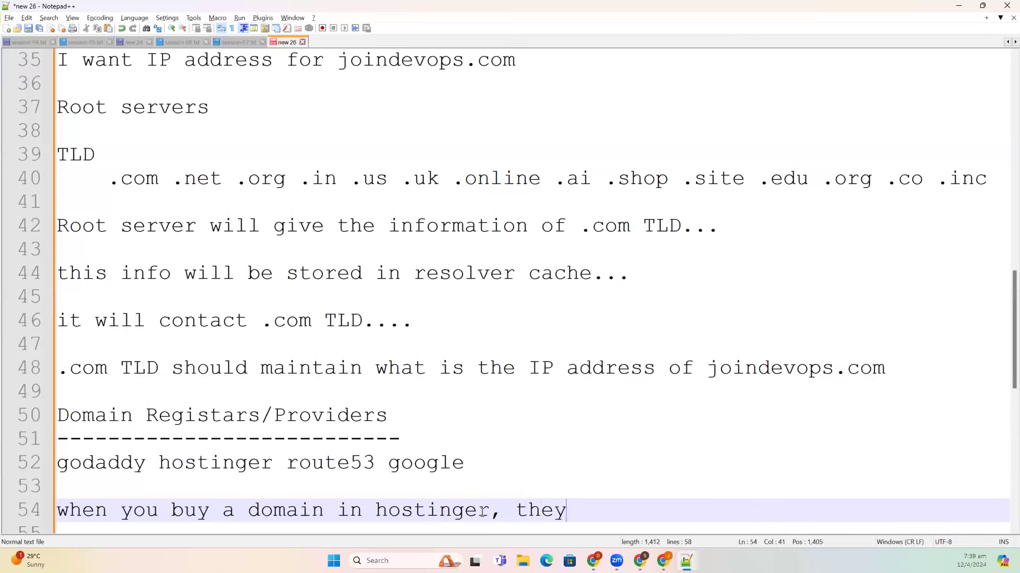
pyautogui.write(' will u')
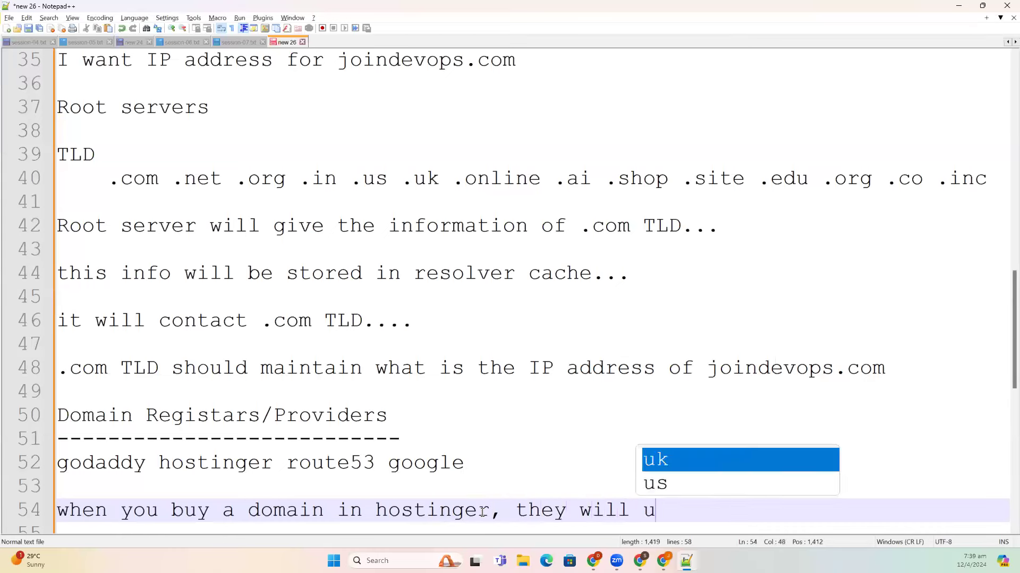
pyautogui.write('pdate .com ')
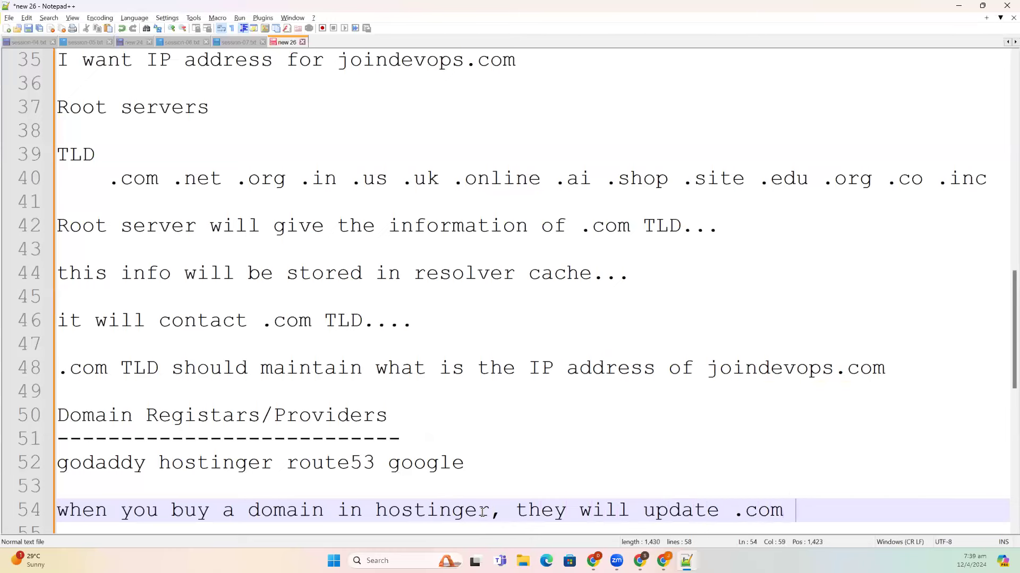
pyautogui.write('TLD about you')
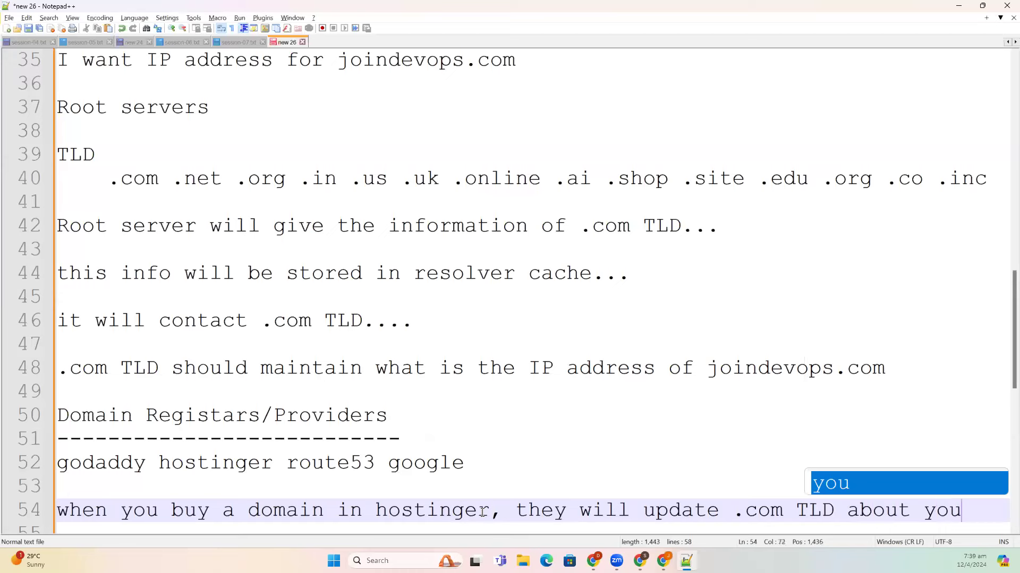
pyautogui.write('r domain')
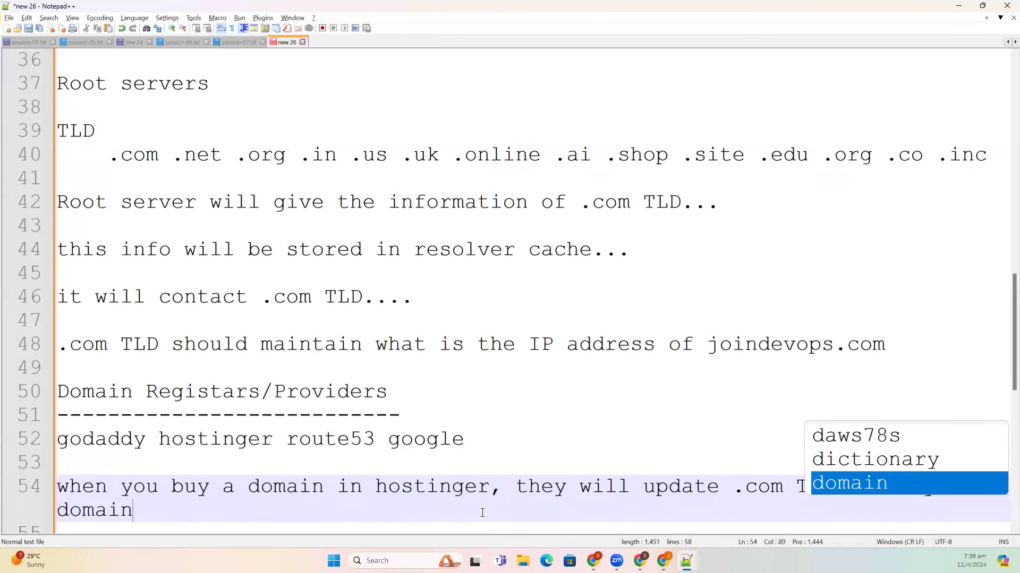
pyautogui.write(', address')
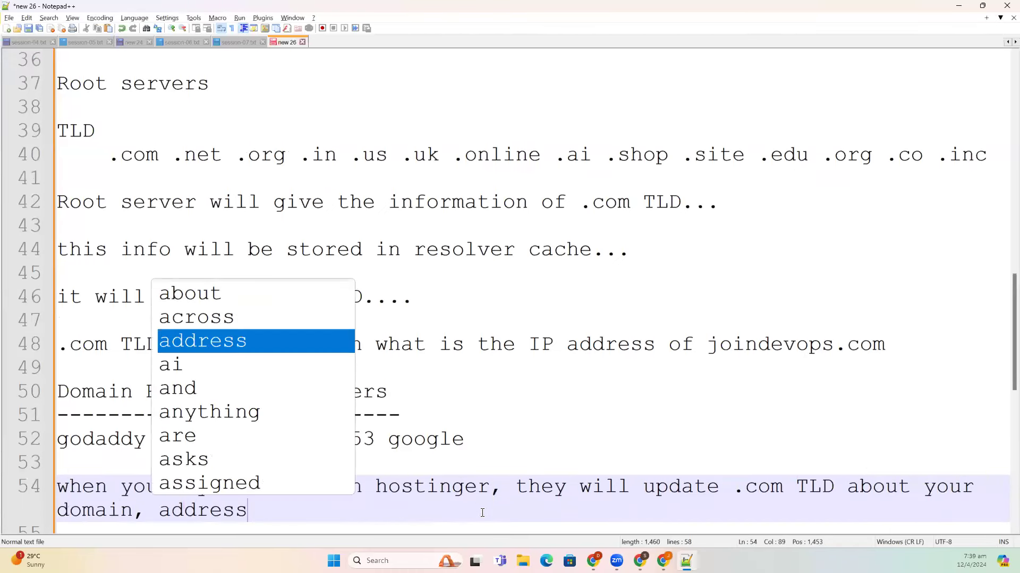
pyautogui.write(' deta')
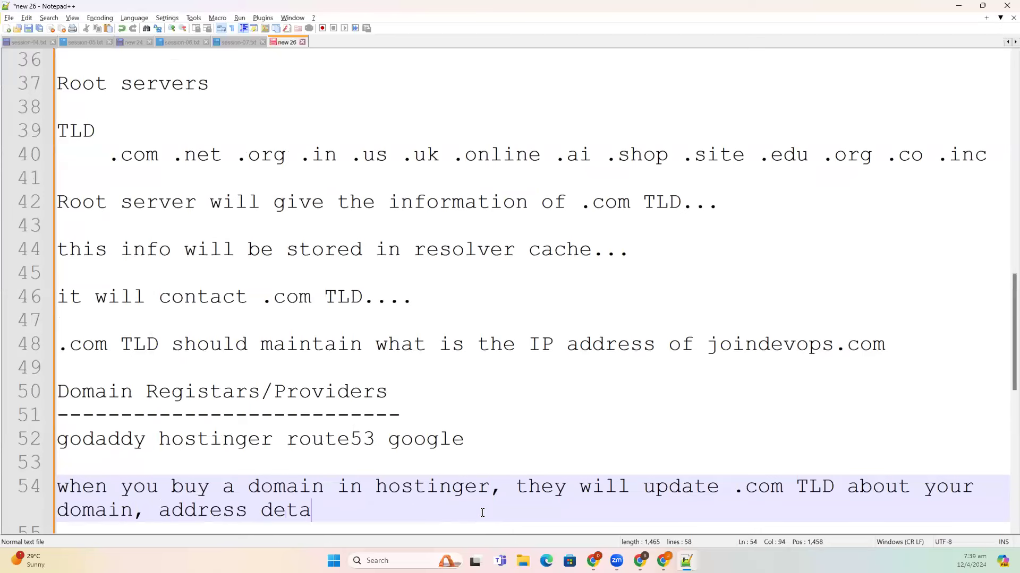
pyautogui.write('ils, etc.')
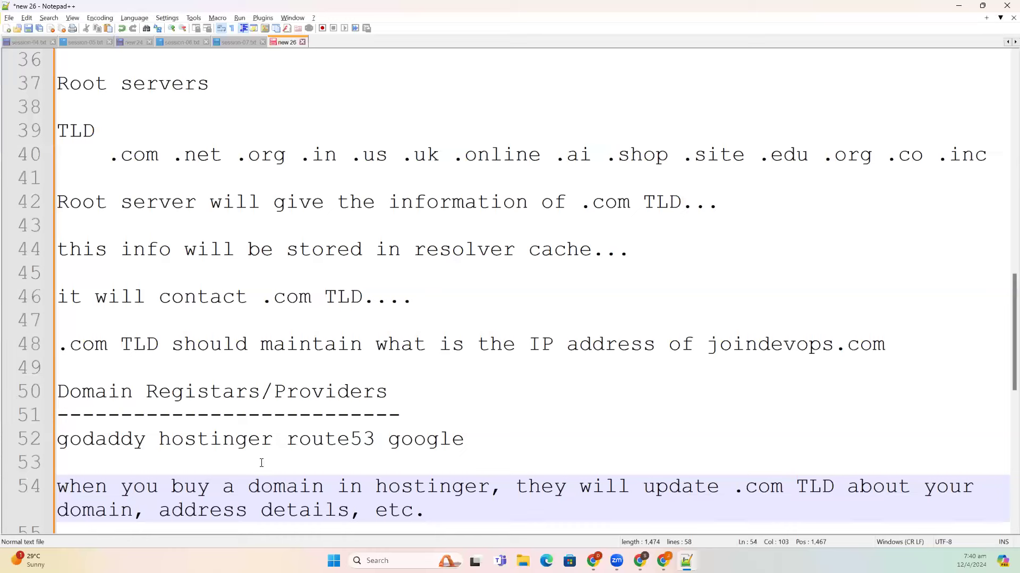
pyautogui.doubleClick(214, 444)
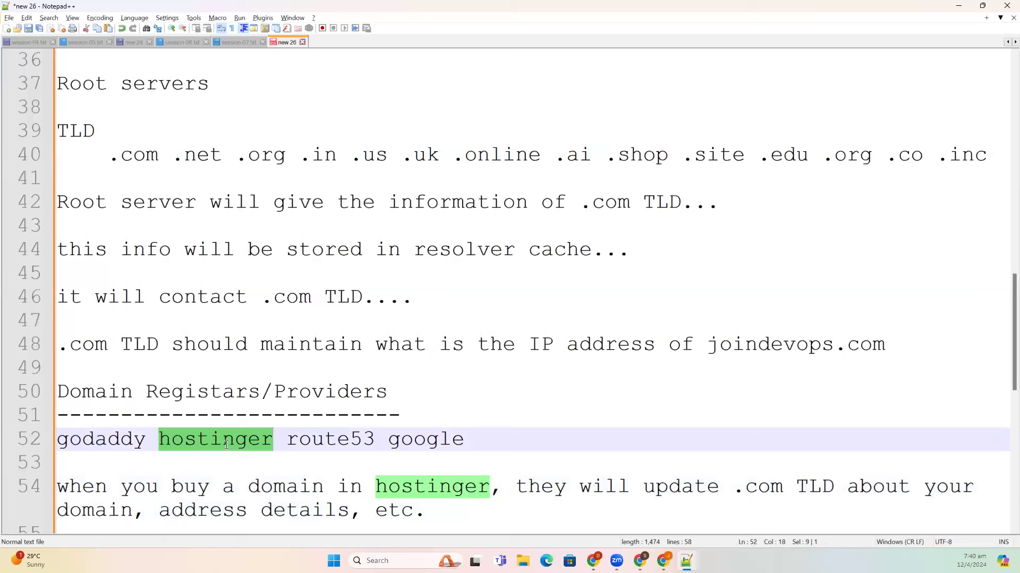
pyautogui.moveTo(450, 508); pyautogui.dragTo(25, 499)
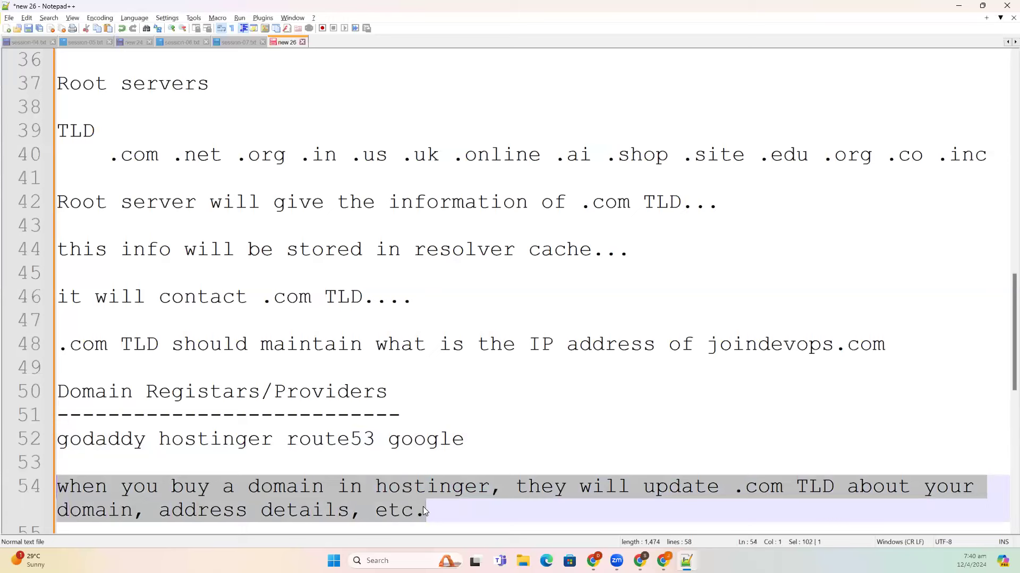
pyautogui.click(471, 515)
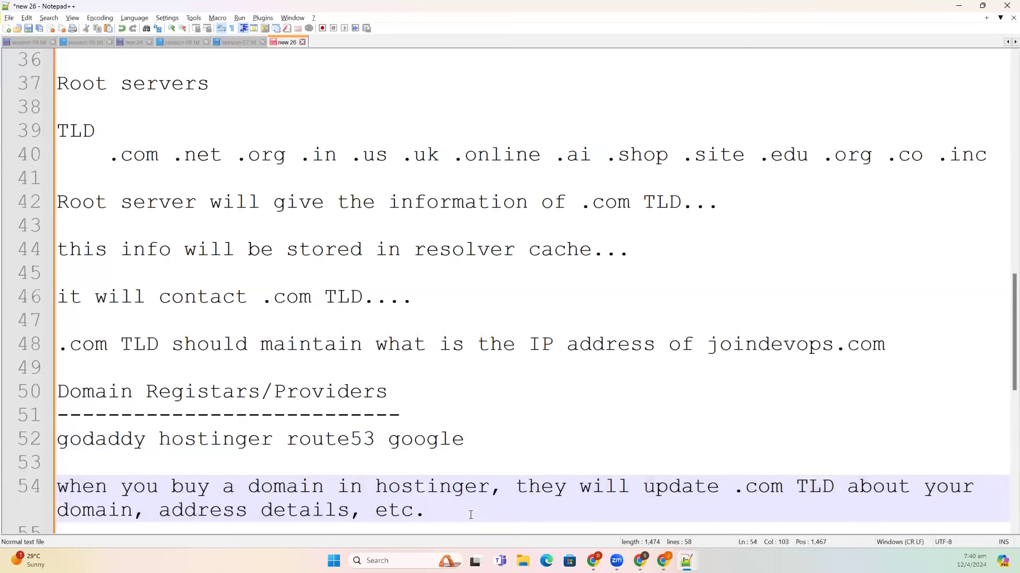
# - List the domain details 'domain name', 'address' and 'nameservers' on separate lines
pyautogui.press('Return')
pyautogui.press('Return')
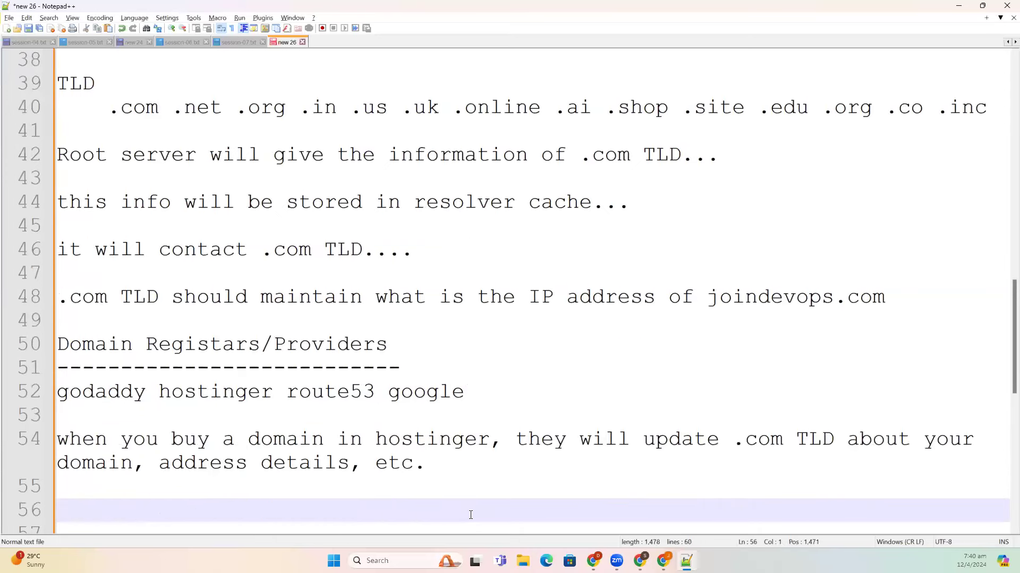
pyautogui.write('domain names')
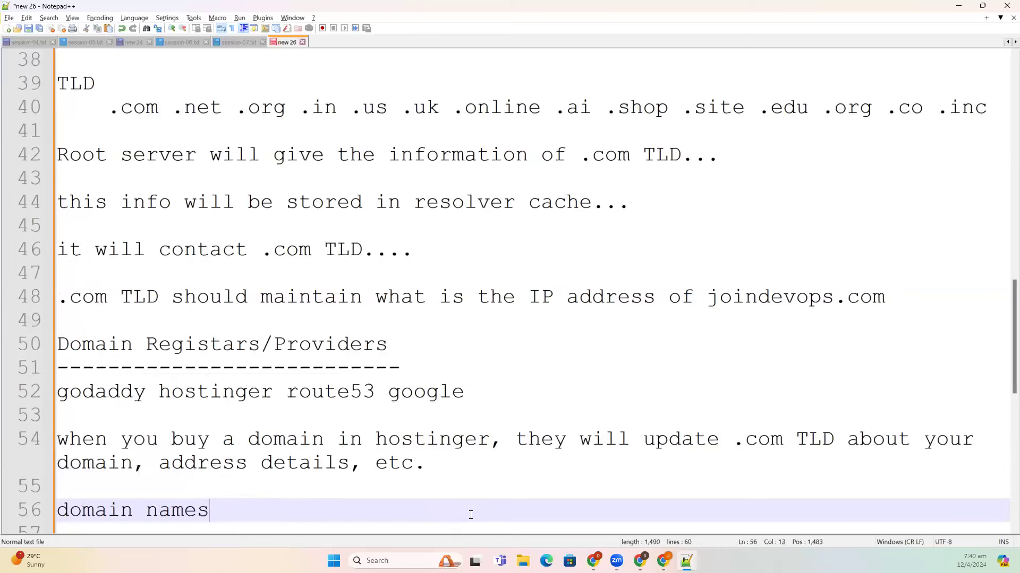
pyautogui.press('Return')
pyautogui.press('BackSpace')
pyautogui.press('BackSpace')
pyautogui.press('Return')
pyautogui.write('address')
pyautogui.press('Return')
pyautogui.press('Return')
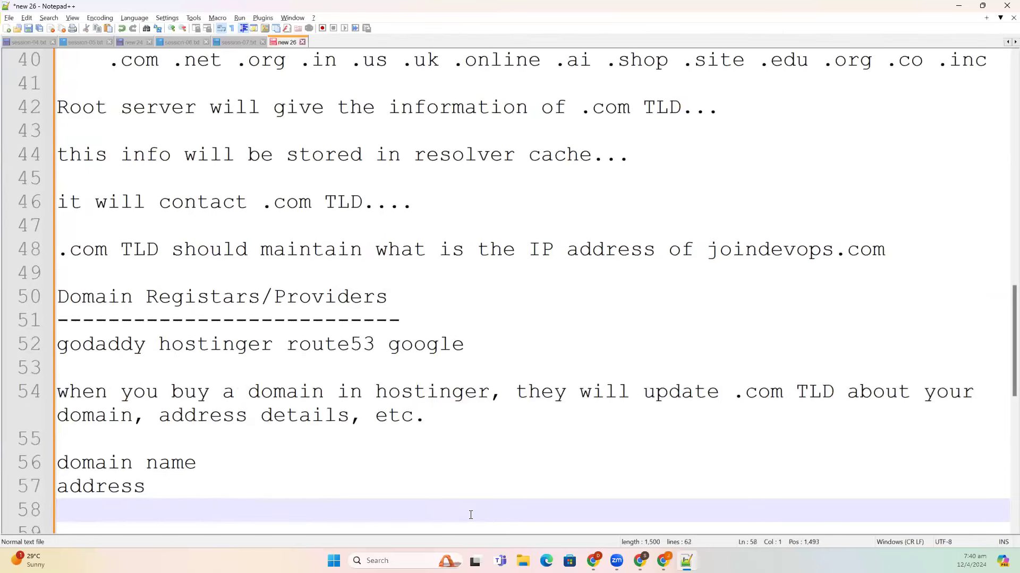
pyautogui.write('nameservers')
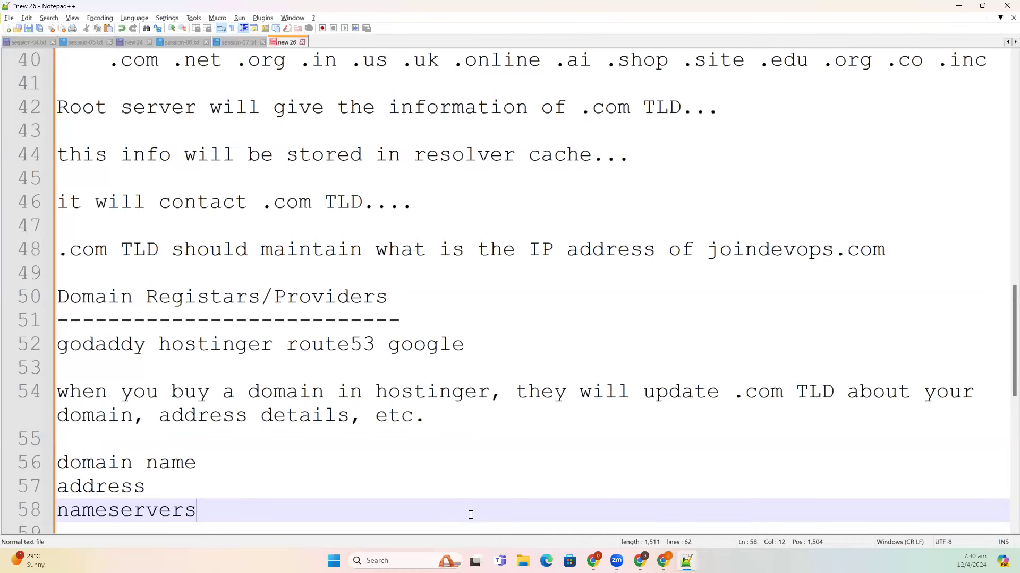
# - Add the notes 'hostinger --> AWS transfer' and 'I updated AWS NS in hostinger...'
pyautogui.press('Return')
pyautogui.press('Return')
pyautogui.write('hos')
pyautogui.press('Return')
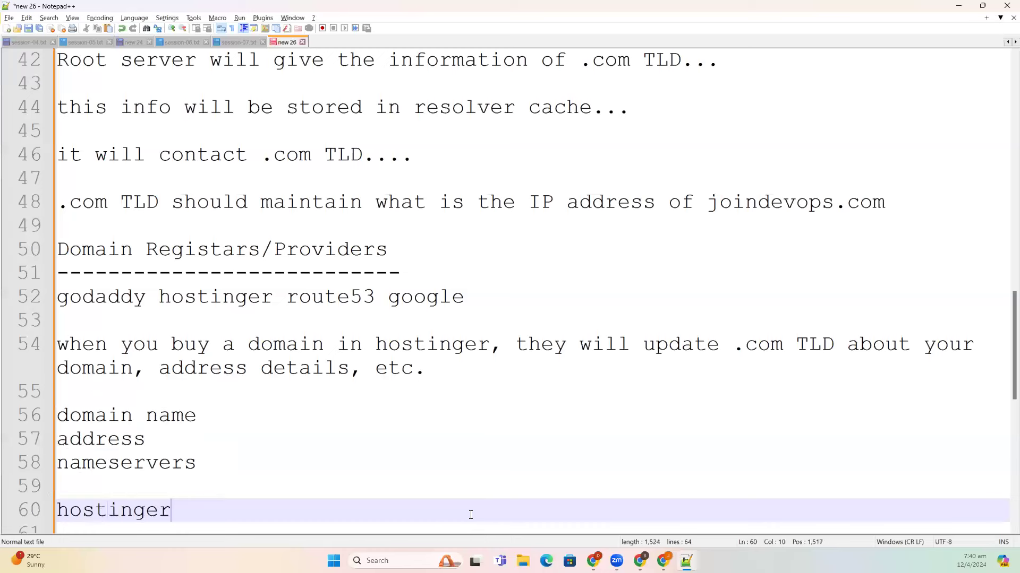
pyautogui.write('--> A')
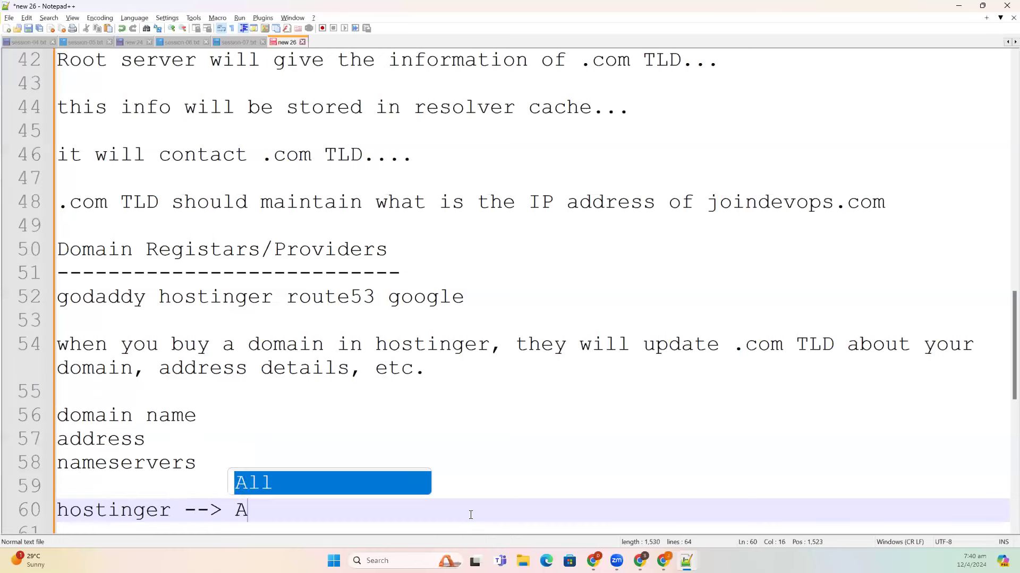
pyautogui.write('WS trans')
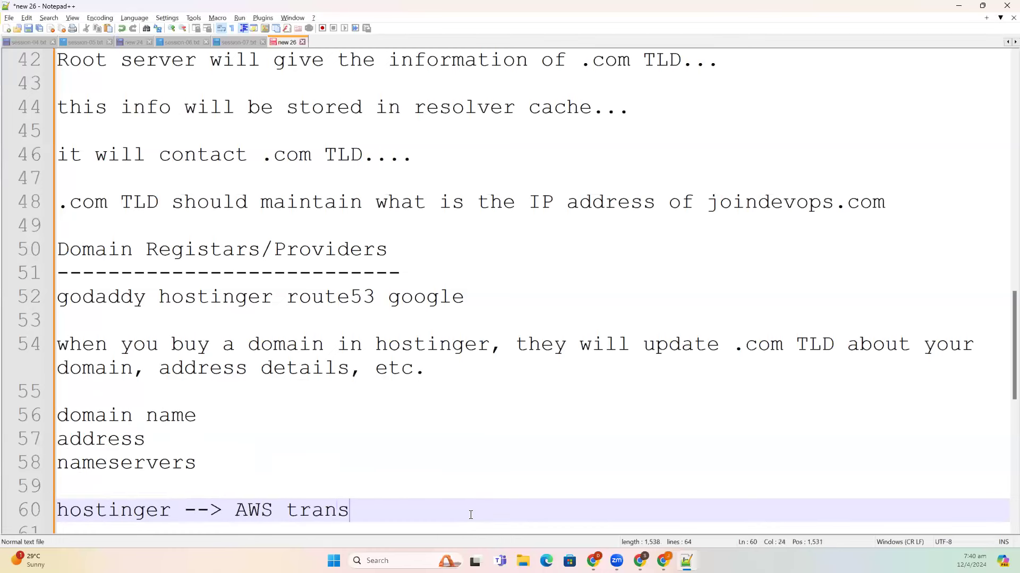
pyautogui.write('fer')
pyautogui.press('Return')
pyautogui.press('Return')
pyautogui.write('I updated ')
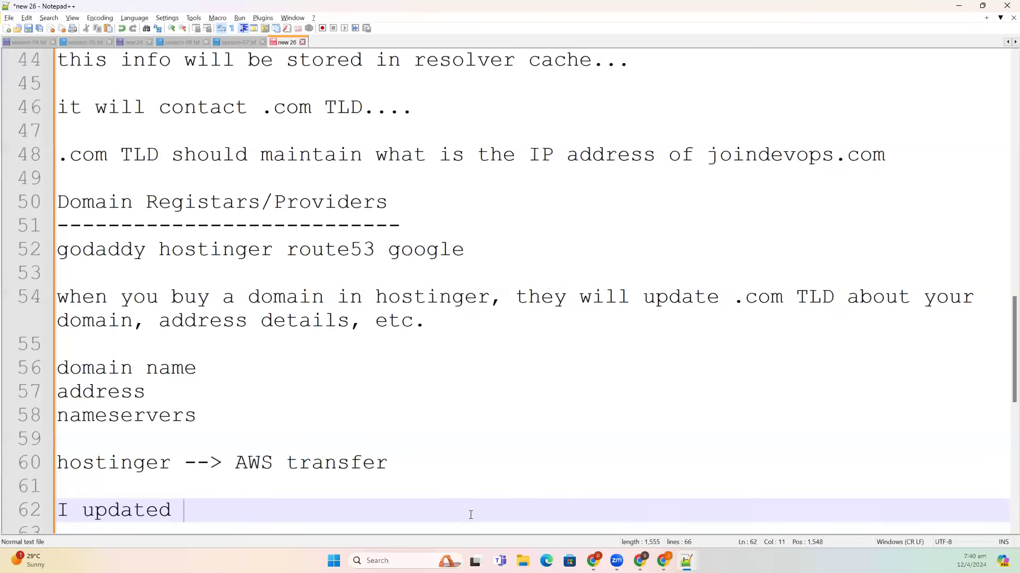
pyautogui.write('AWS NS')
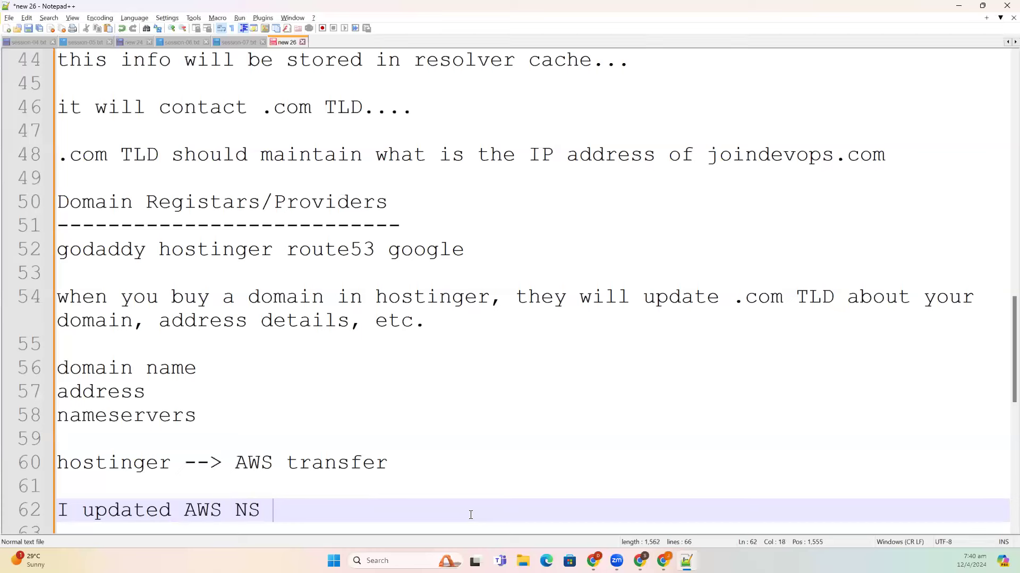
pyautogui.write(' in ho')
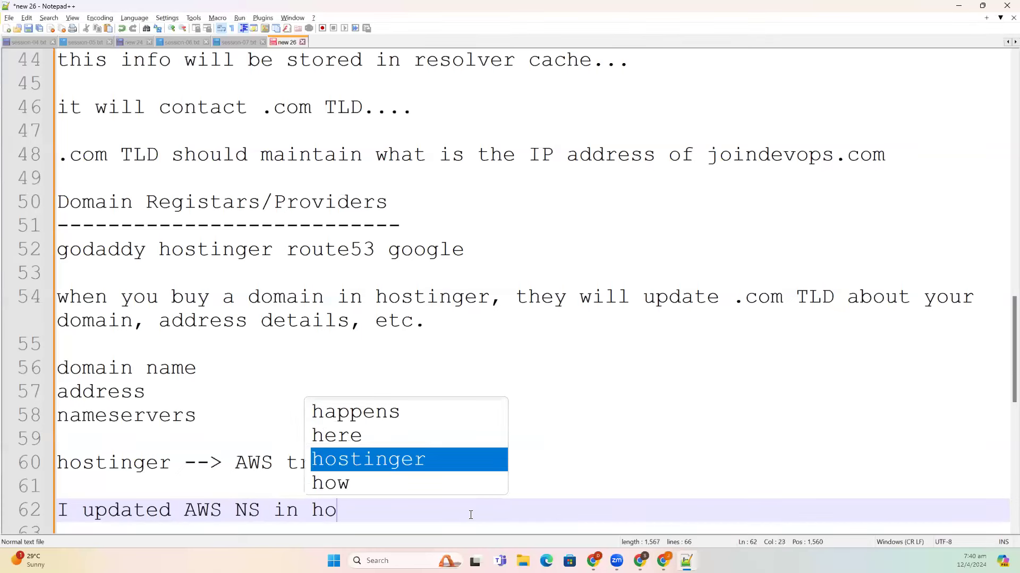
pyautogui.write('stinger...')
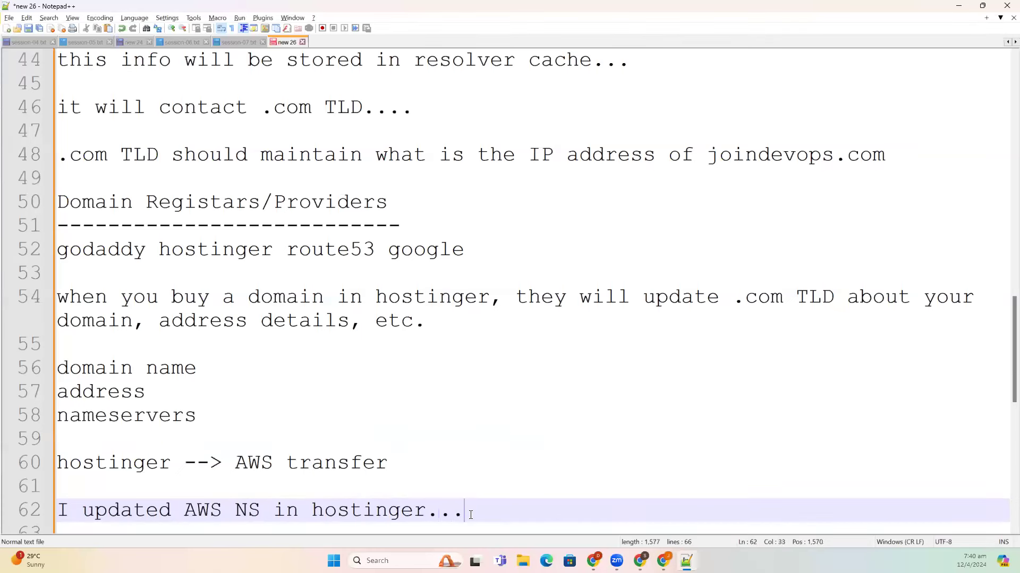
pyautogui.press('Return')
pyautogui.press('Return')
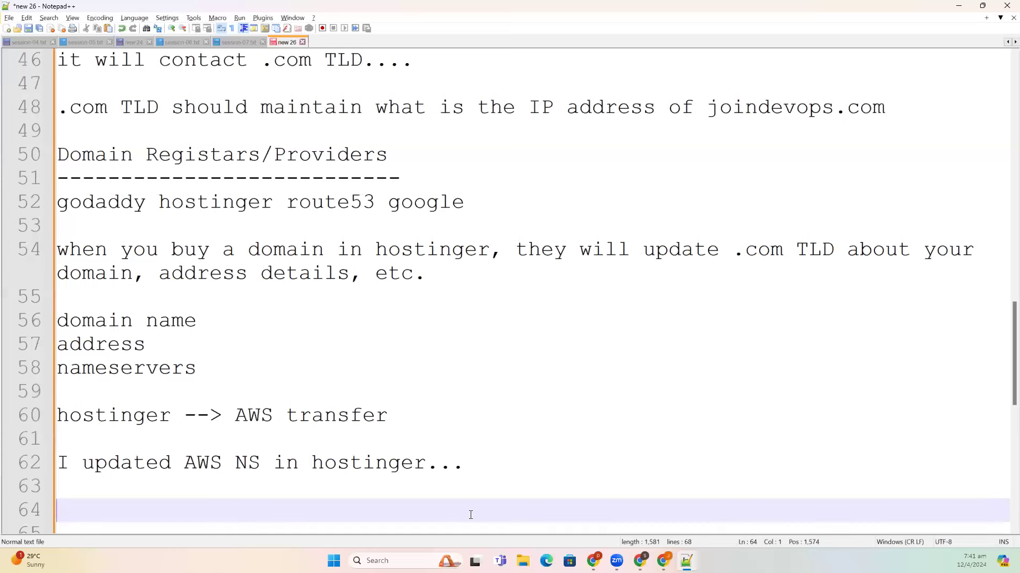
# - Write the note 'hostinger will update nameservers to the TLD' using word autocompletion
pyautogui.write('hos')
pyautogui.press('Return')
pyautogui.write('will update ')
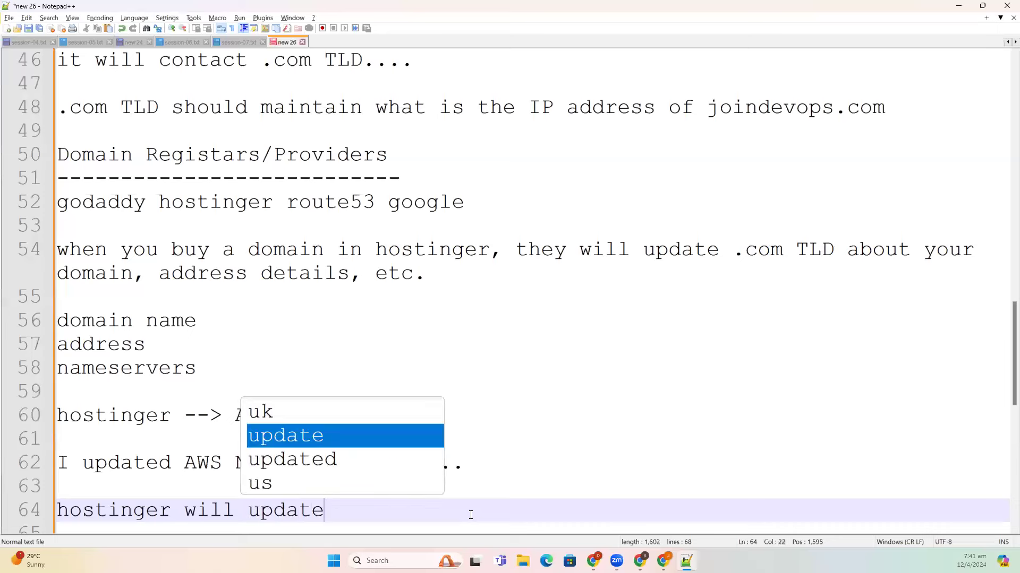
pyautogui.write('na')
pyautogui.write('mes')
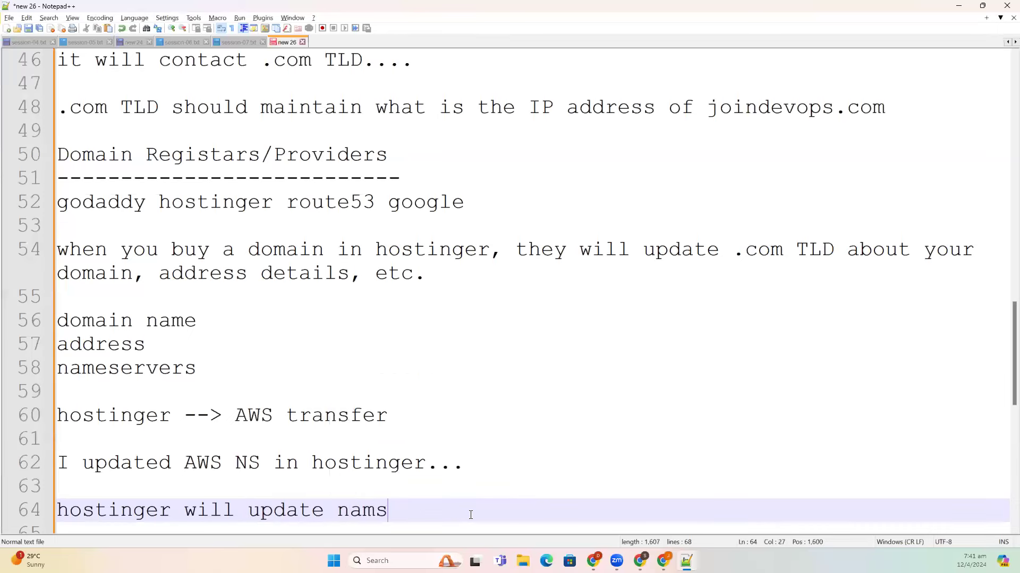
pyautogui.press('Escape')
pyautogui.press('BackSpace')
pyautogui.write('er')
pyautogui.press('BackSpace')
pyautogui.press('BackSpace')
pyautogui.press('BackSpace')
pyautogui.write('es')
pyautogui.press('Down')
pyautogui.press('Return')
pyautogui.write('to te')
pyautogui.press('BackSpace')
pyautogui.press('BackSpace')
pyautogui.write('h')
pyautogui.press('BackSpace')
pyautogui.write('e ')
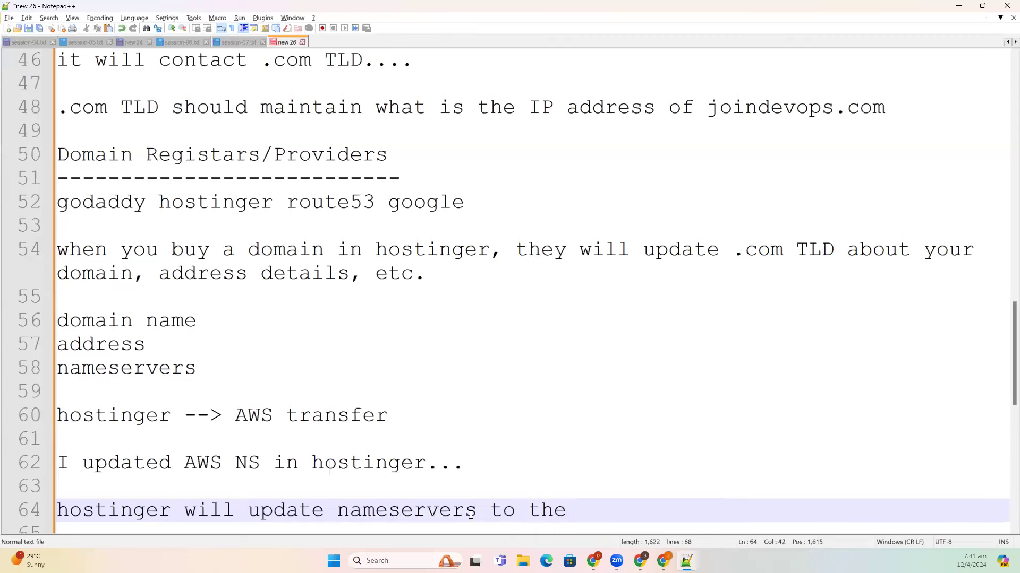
pyautogui.write('TLD')
pyautogui.press('Escape')
# - Select 'nameservers' on line 58 and switch to the Hostinger control panel in the browser
pyautogui.doubleClick(163, 374)
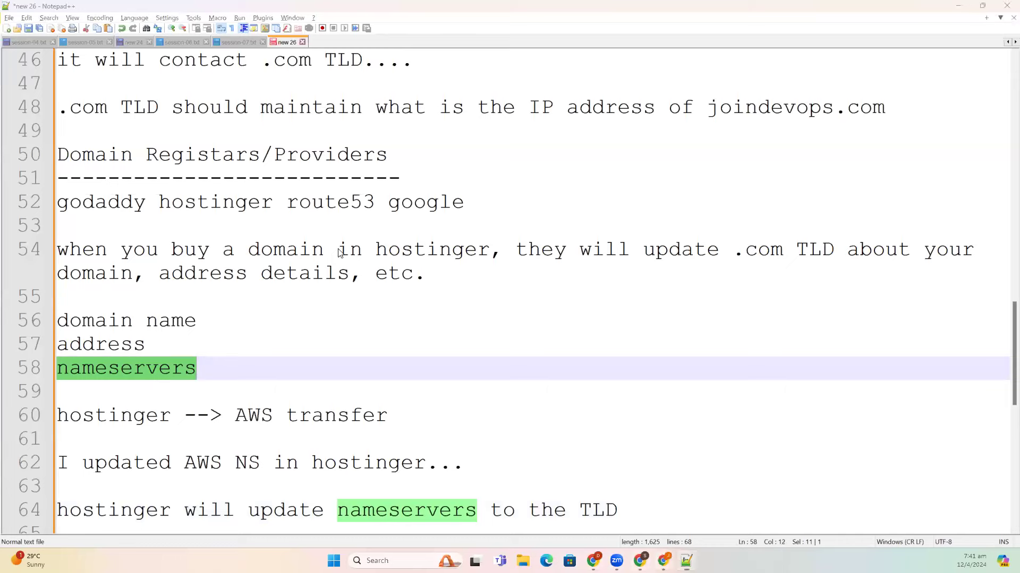
pyautogui.click(663, 561)
pyautogui.click(259, 10)
# - Manage daws78s.online in Hostinger hPanel and go to its DNS / Nameservers settings
pyautogui.click(193, 286)
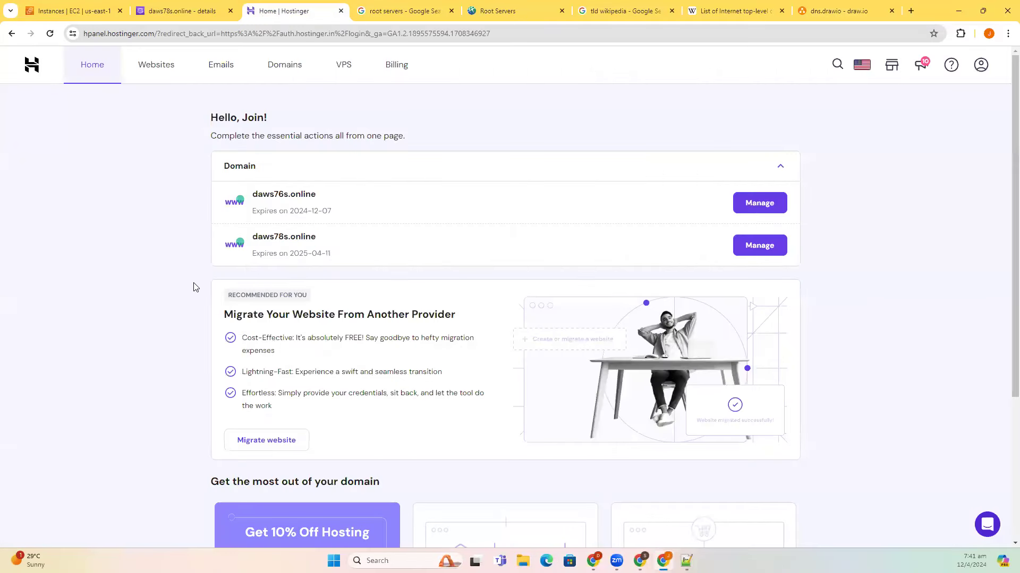
pyautogui.click(753, 247)
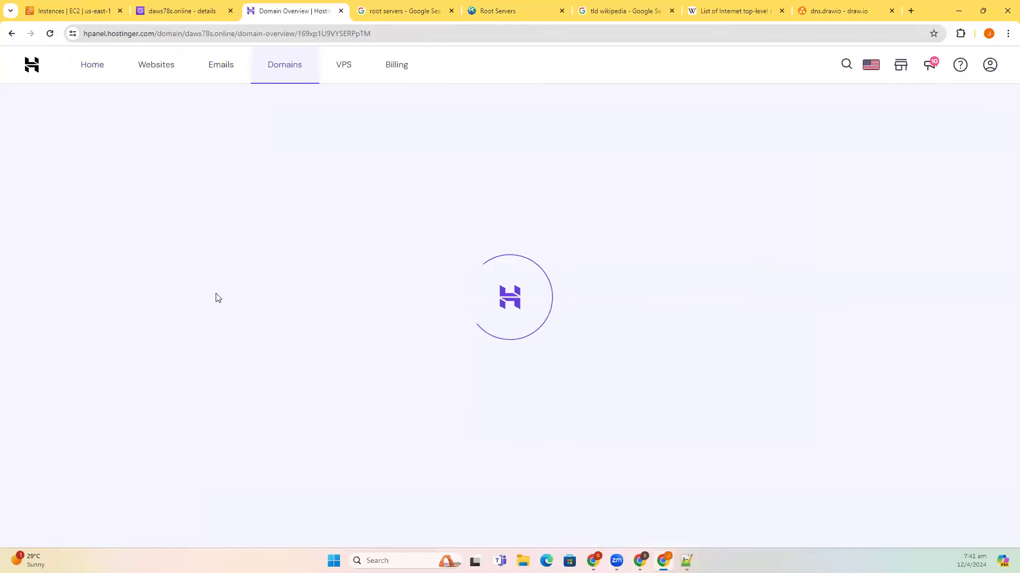
pyautogui.click(76, 234)
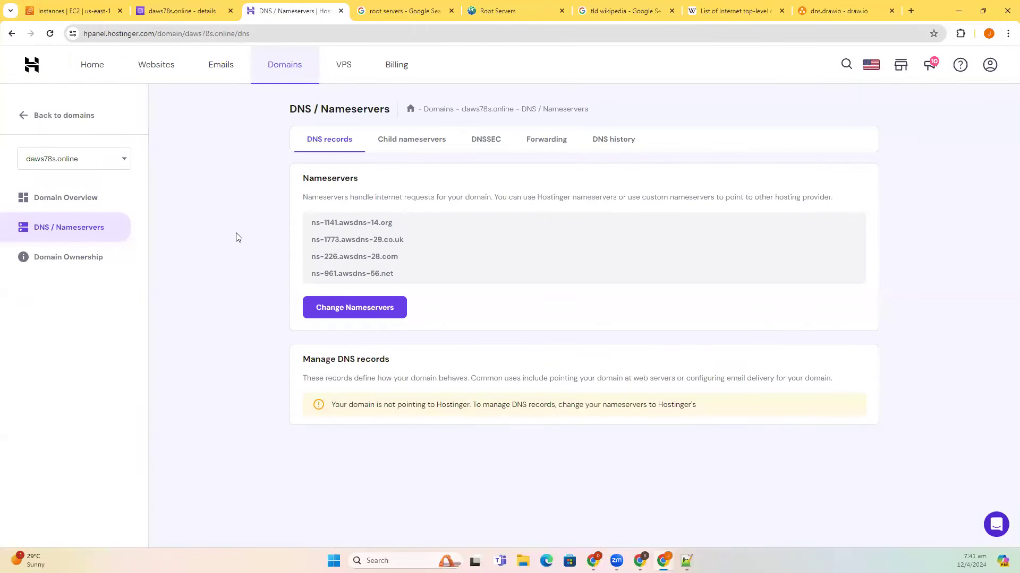
# - Highlight the first two AWS nameserver names and the domain's .online ending
pyautogui.moveTo(396, 225); pyautogui.dragTo(311, 225)
pyautogui.moveTo(406, 240); pyautogui.dragTo(320, 240)
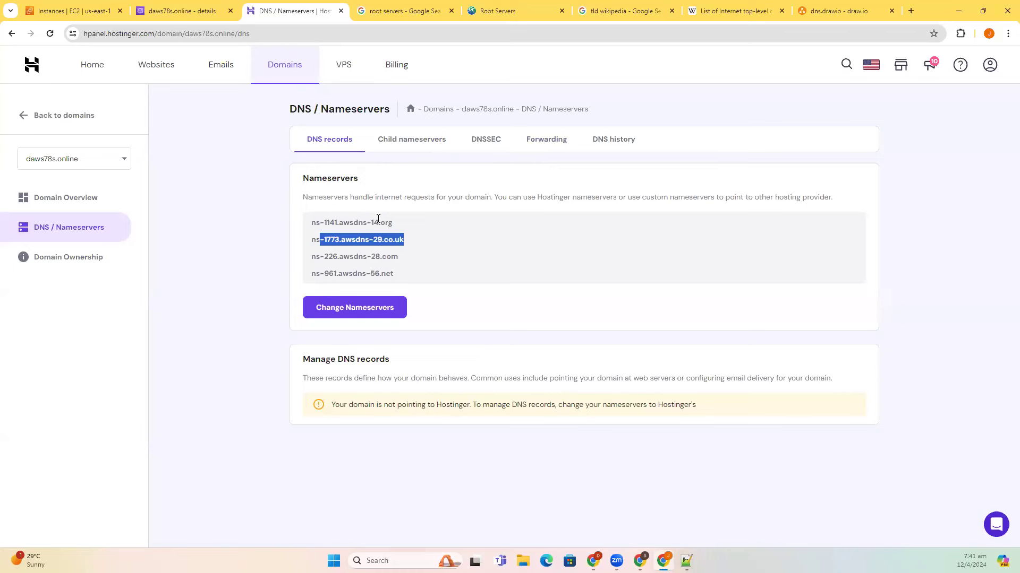
pyautogui.click(409, 219)
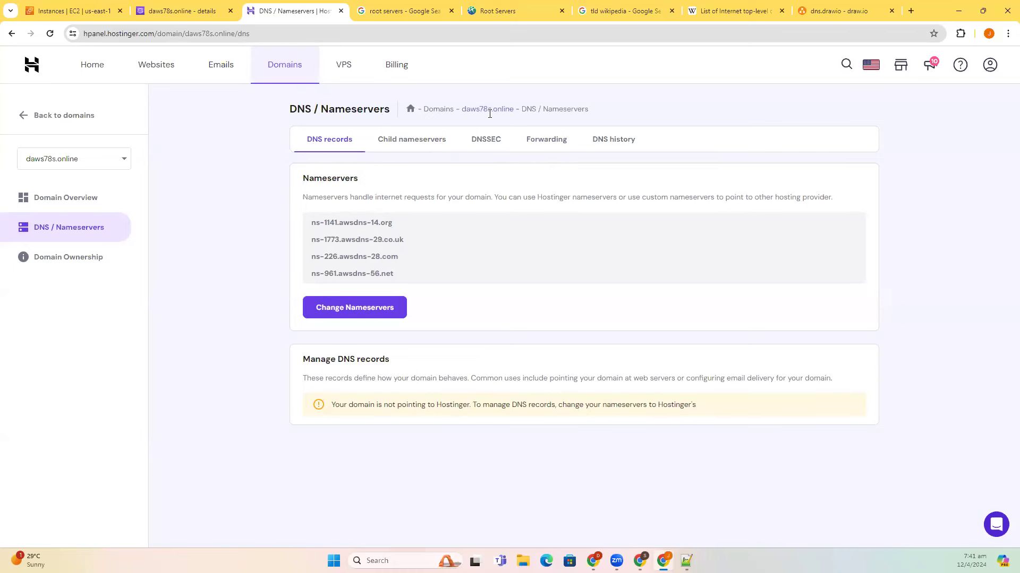
pyautogui.moveTo(492, 109); pyautogui.dragTo(515, 110)
pyautogui.click(208, 249)
# - Append '. Now .online TLD have AWS nameserver details' after TLD on line 64, then add blank lines
pyautogui.hotkey('alt', 'Tab')
pyautogui.scroll(-2, 605, 400)
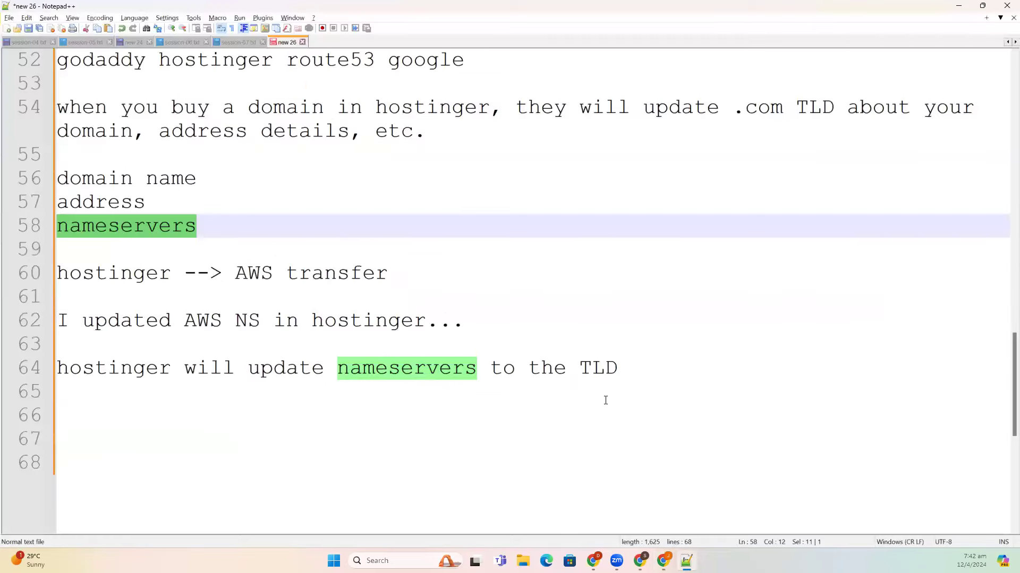
pyautogui.click(635, 369)
pyautogui.write('. Now ')
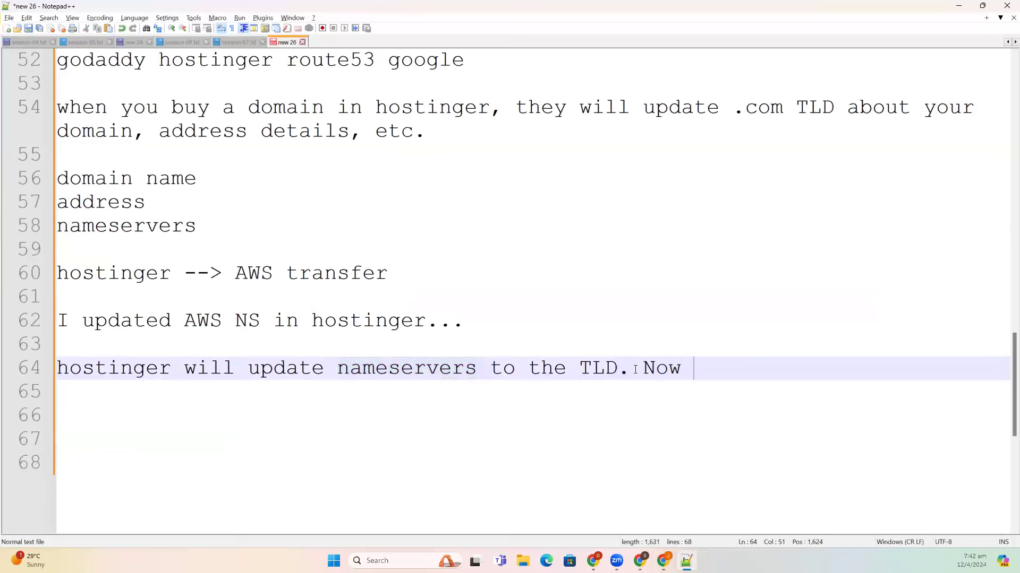
pyautogui.write('.online T')
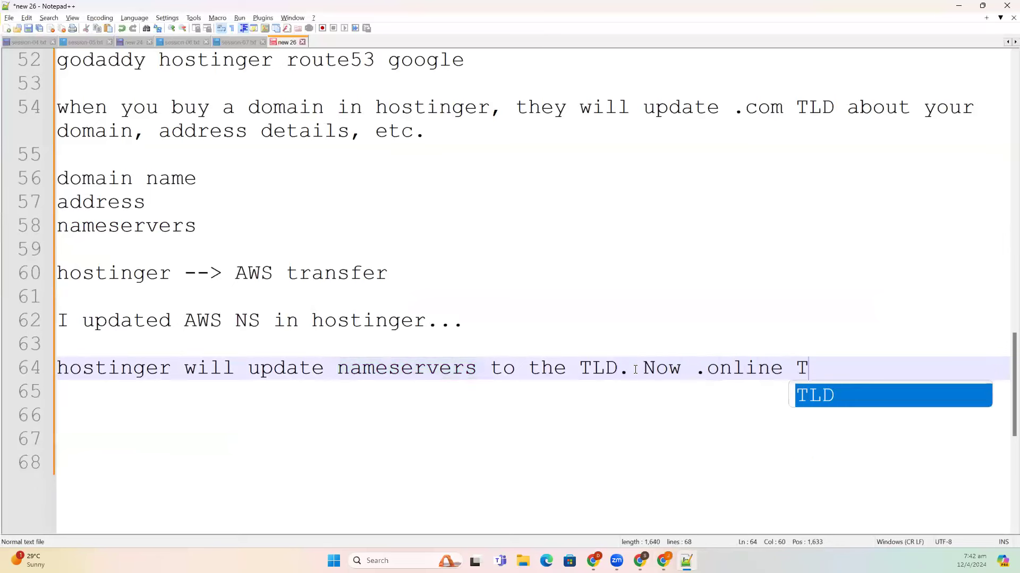
pyautogui.write('LD have ')
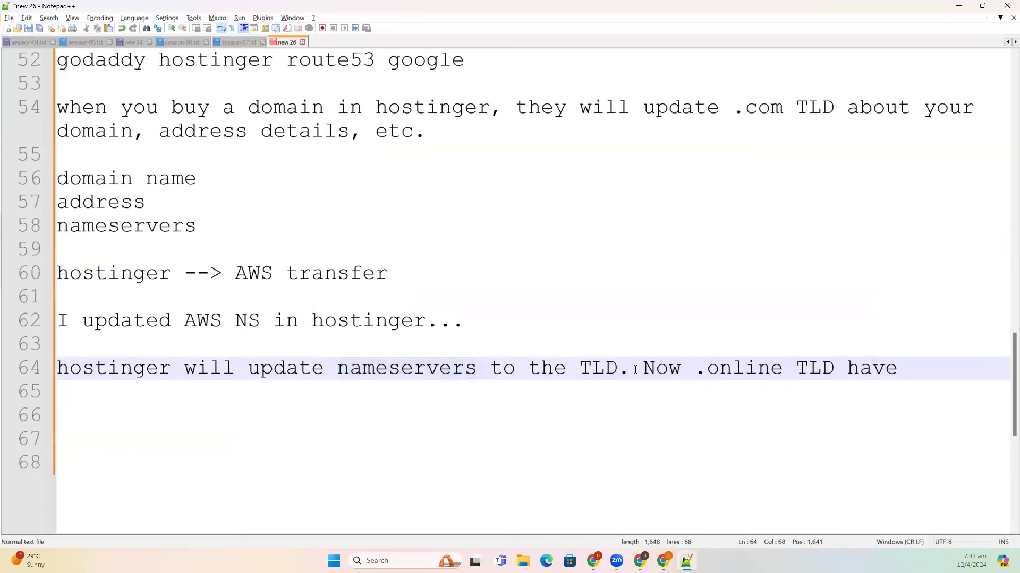
pyautogui.write('AWS nam')
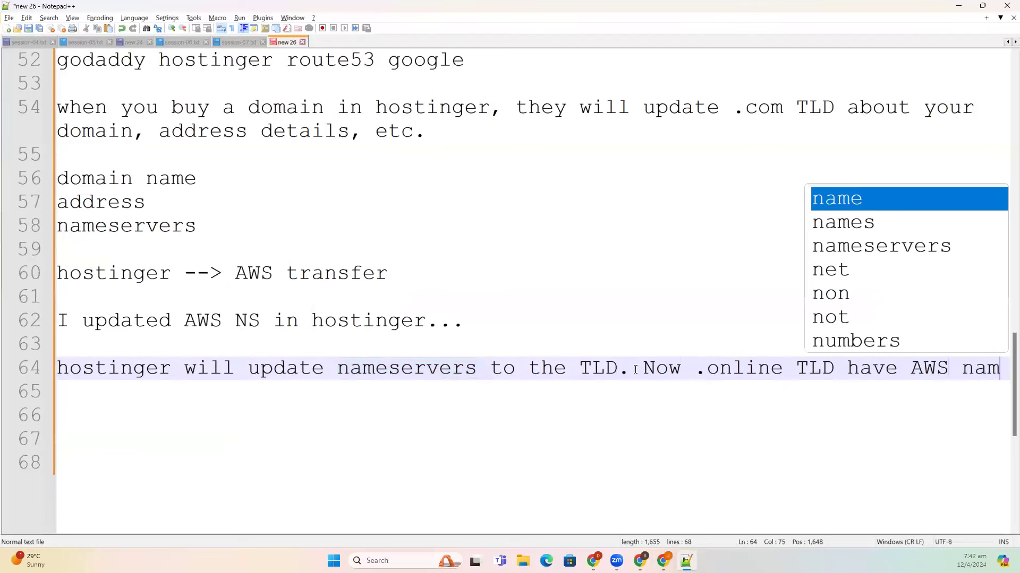
pyautogui.write('eserver de')
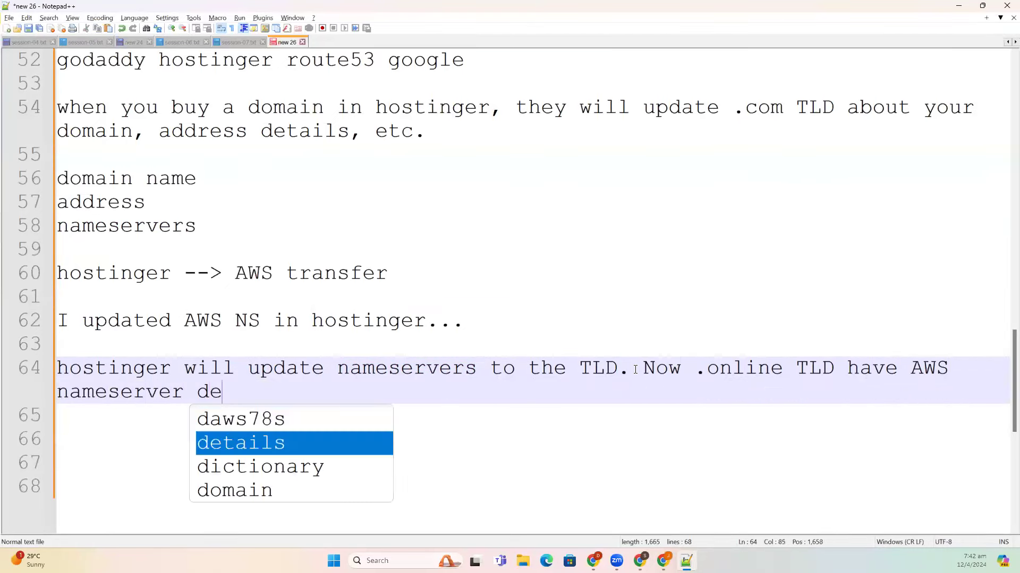
pyautogui.write('tails')
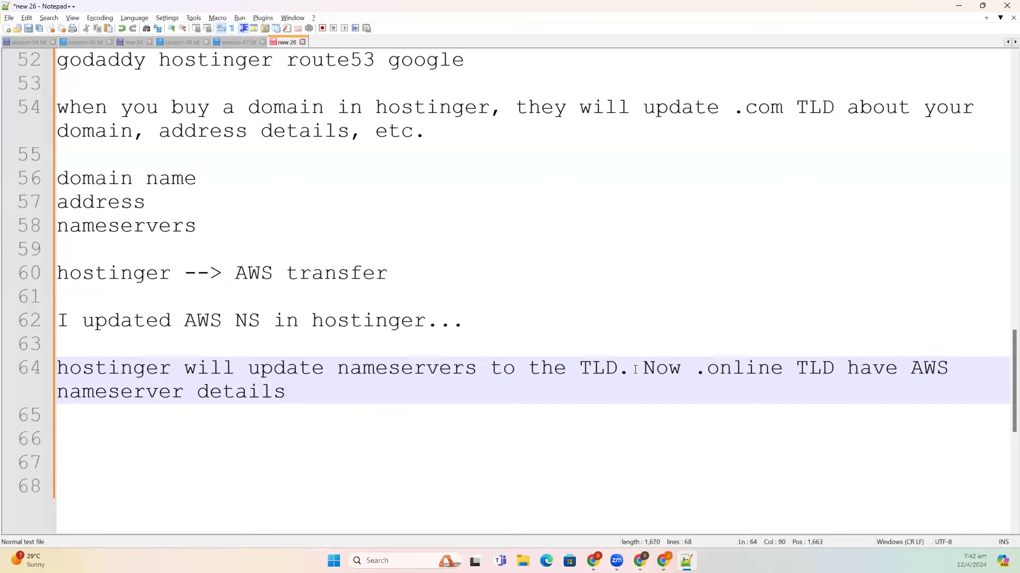
pyautogui.press('Return')
pyautogui.press('Return')
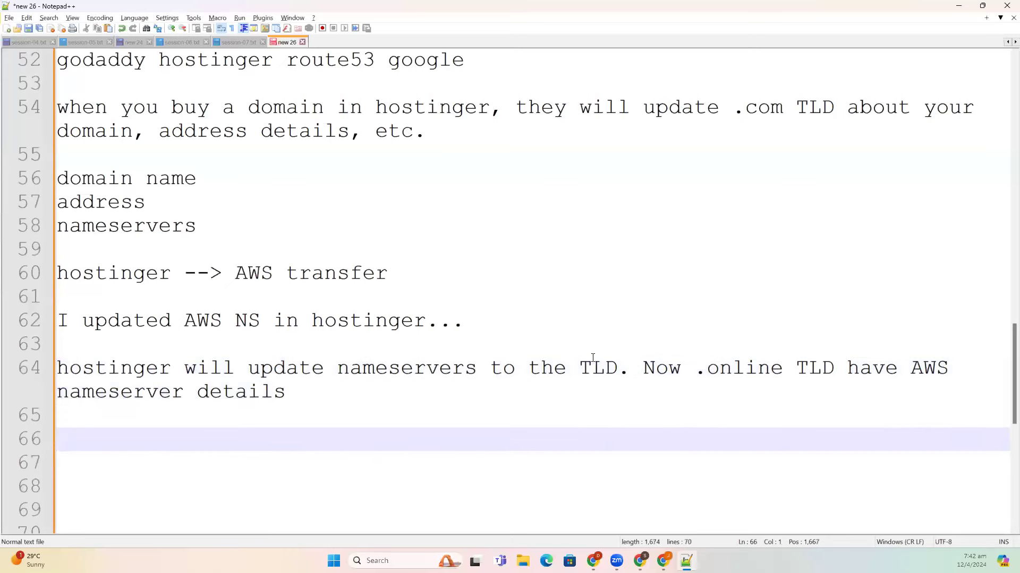
pyautogui.scroll(2, 482, 348)
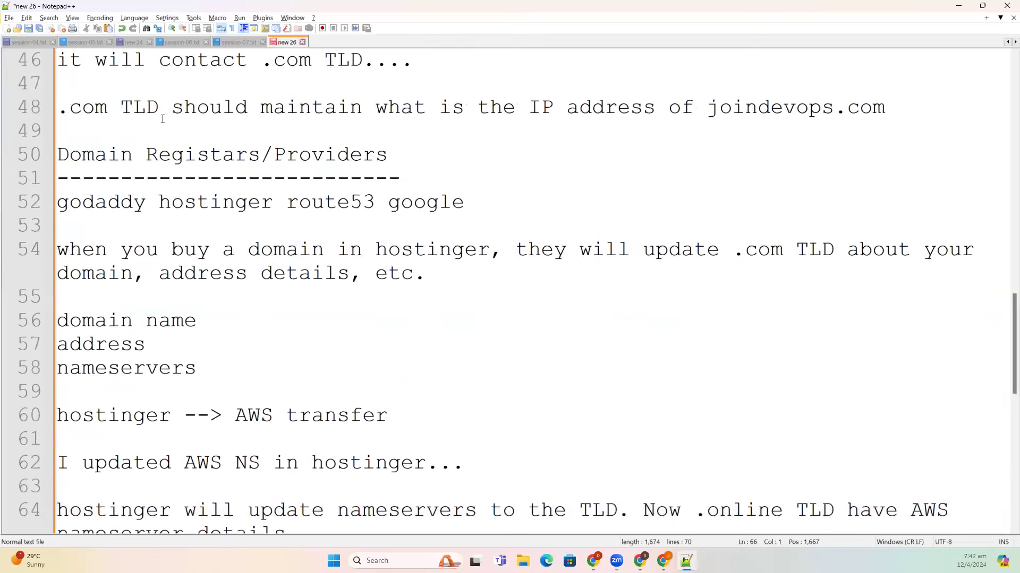
pyautogui.moveTo(113, 110); pyautogui.dragTo(57, 109)
pyautogui.scroll(-4, 337, 285)
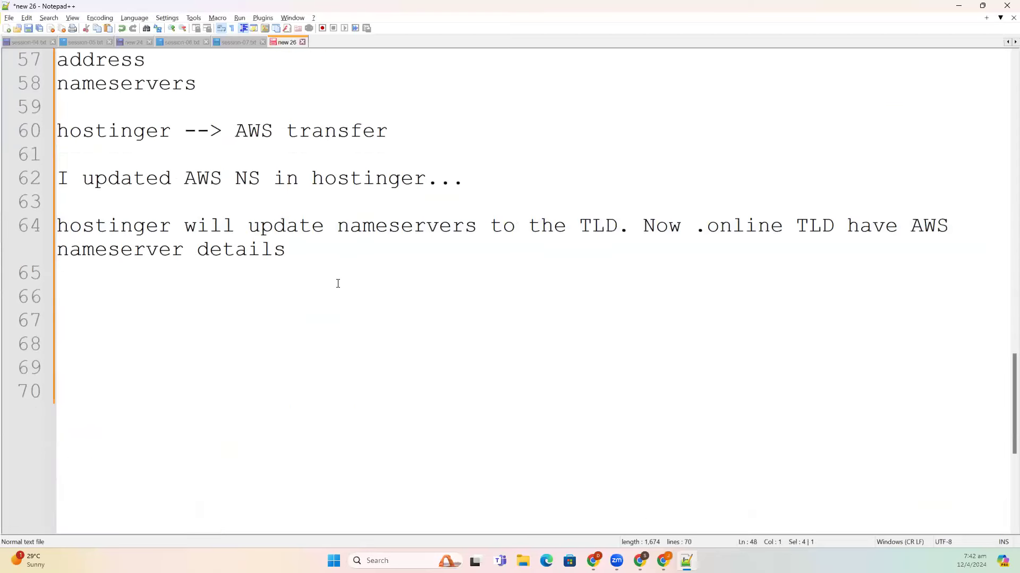
pyautogui.scroll(2, 228, 397)
# - Write 'daws78s.online --> resolver contacts .online TLD' and '.online TLD will give nameserver details....'
pyautogui.click(239, 432)
pyautogui.write('daw')
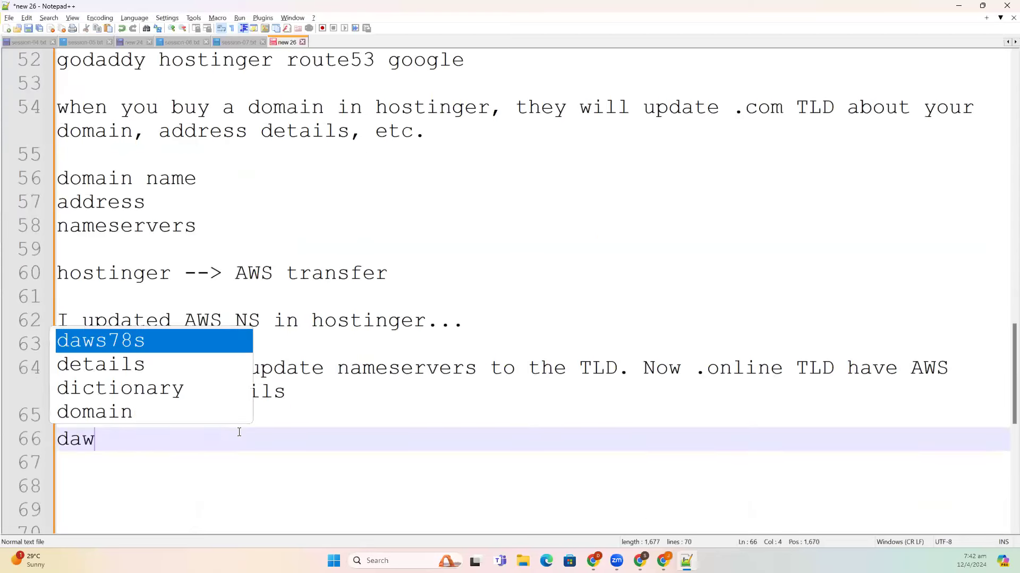
pyautogui.write('s78s.')
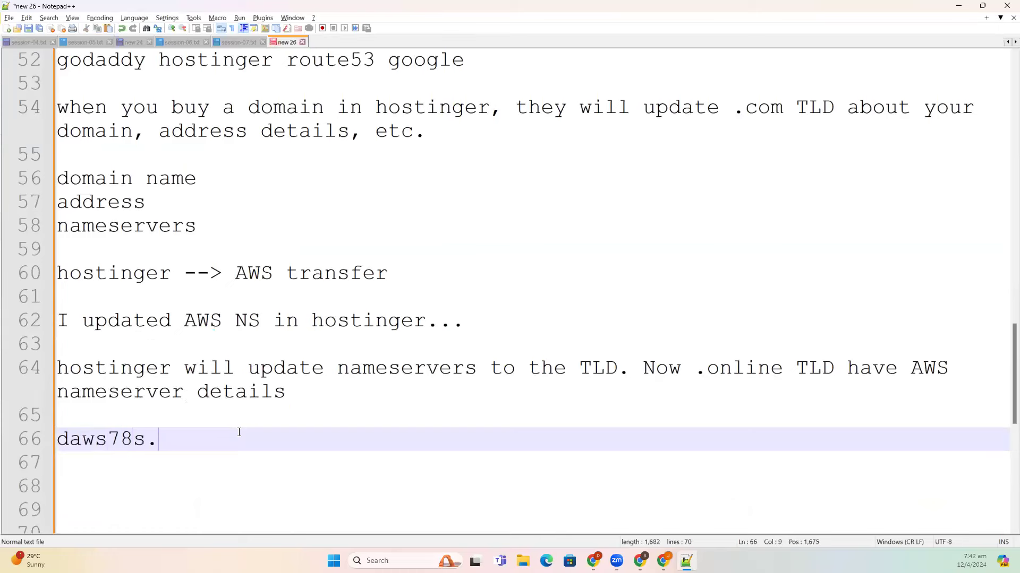
pyautogui.write('online --> resolver contacts .online')
pyautogui.press('BackSpace')
pyautogui.write('ne TLD')
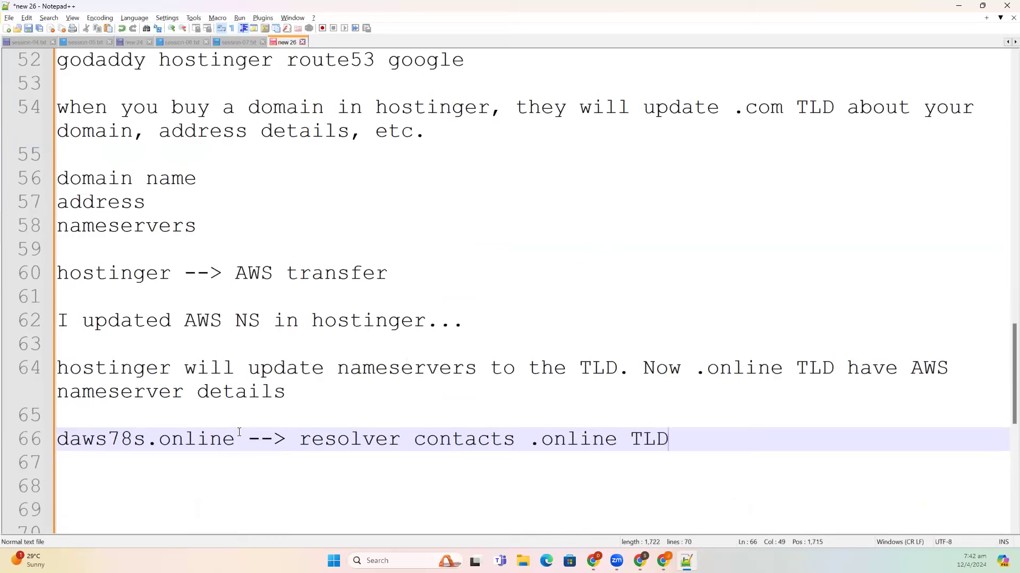
pyautogui.press('Return')
pyautogui.press('Return')
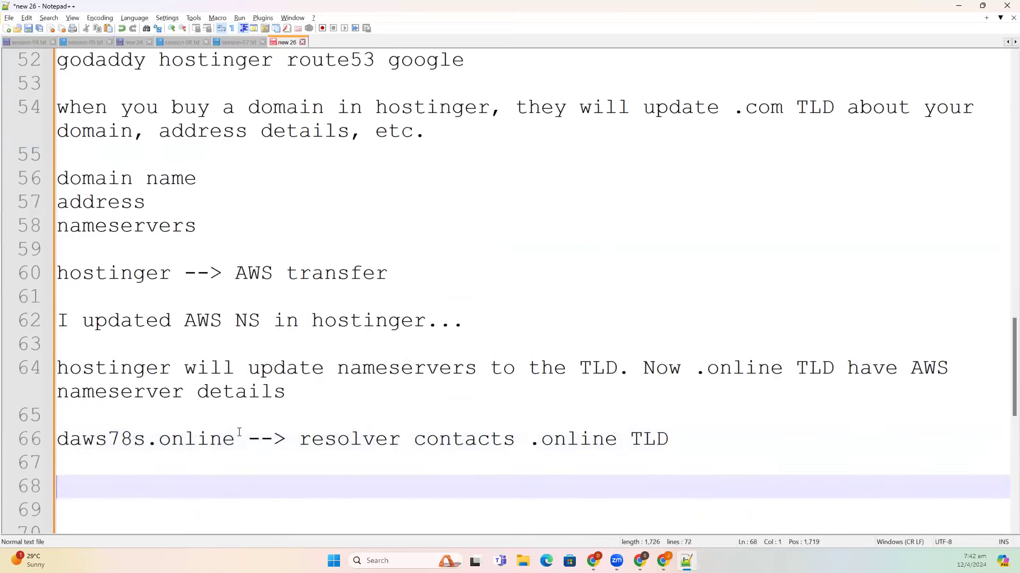
pyautogui.write(',onli')
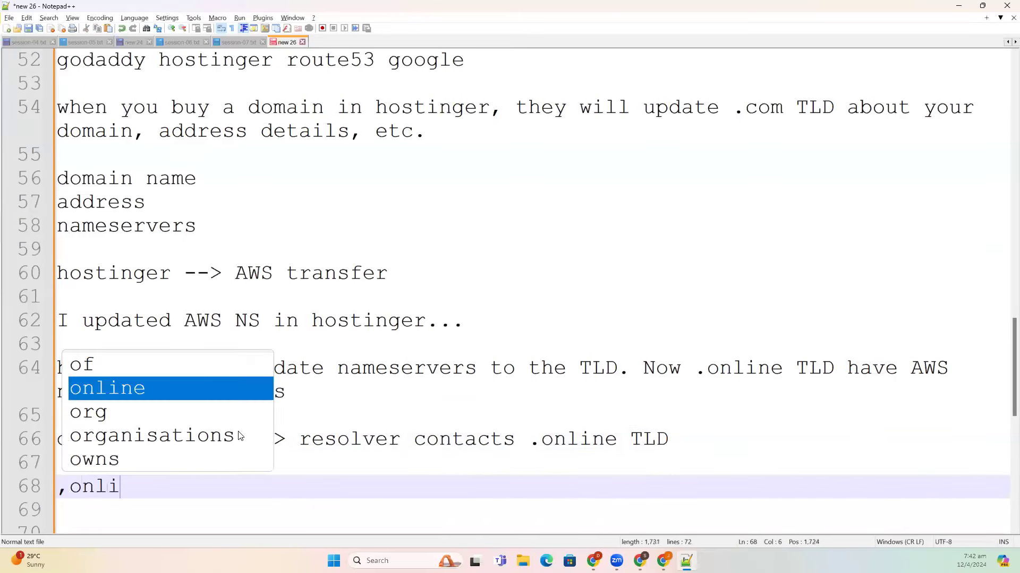
pyautogui.press('BackSpace')
pyautogui.press('BackSpace')
pyautogui.press('BackSpace')
pyautogui.press('BackSpace')
pyautogui.press('BackSpace')
pyautogui.write('.o')
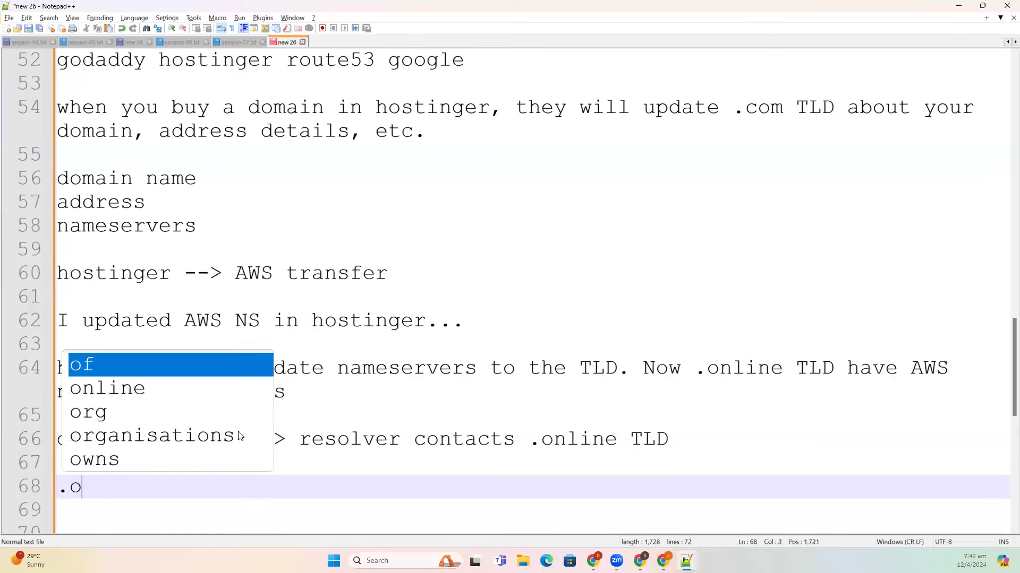
pyautogui.write('nline ')
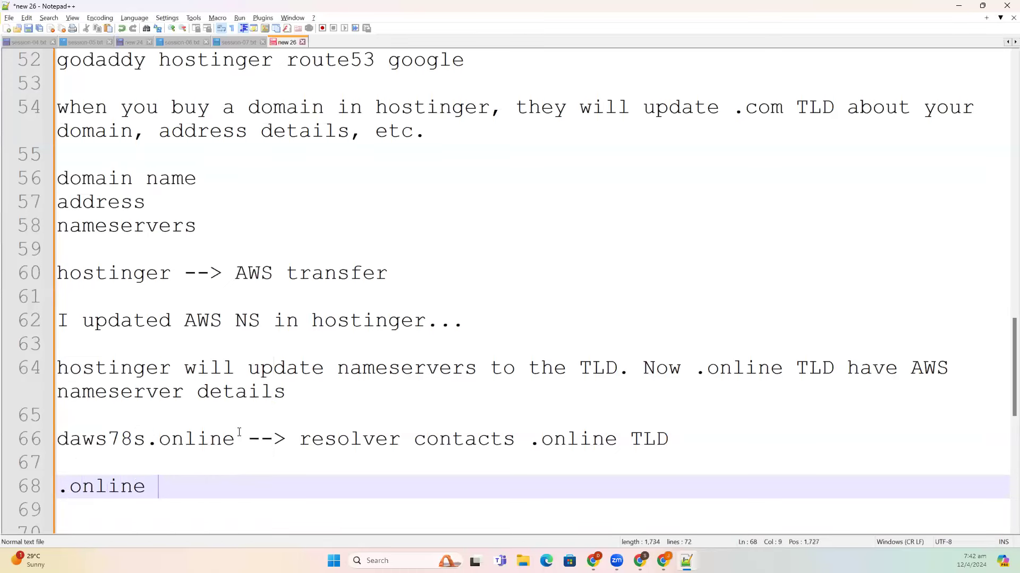
pyautogui.write('TLD will give a')
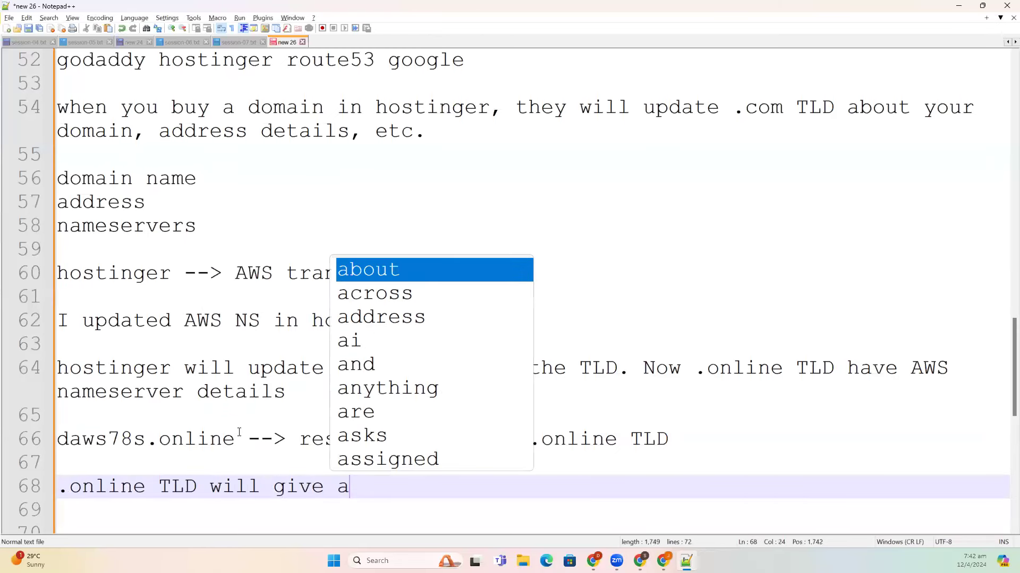
pyautogui.press('BackSpace')
pyautogui.write('name')
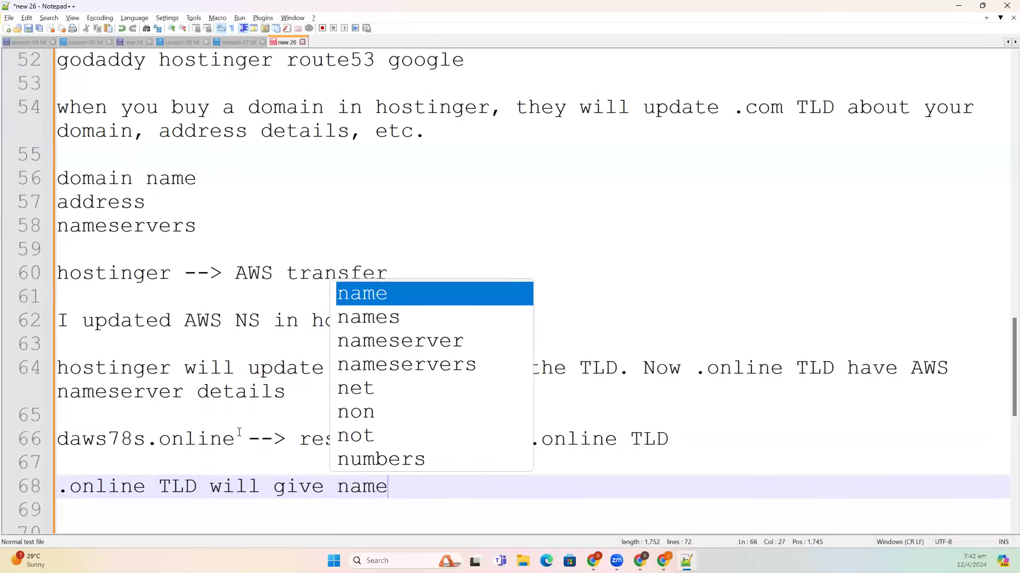
pyautogui.write('server de')
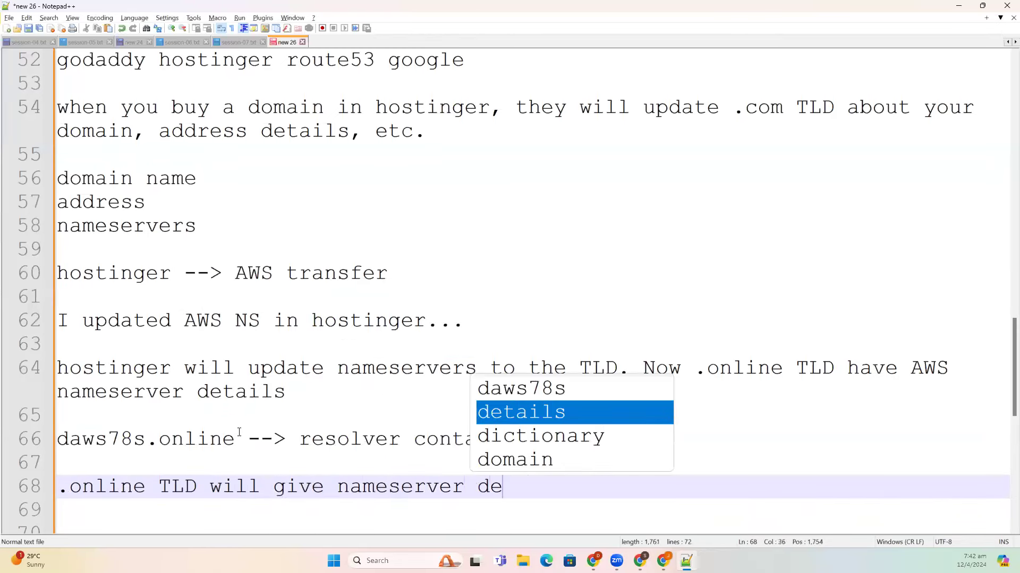
pyautogui.write('tails....')
# - Add 'resolver will get AWS NS details...' and 'then resolver will contact AWS NS. Then AWS will give A record'
pyautogui.press('Return')
pyautogui.press('Return')
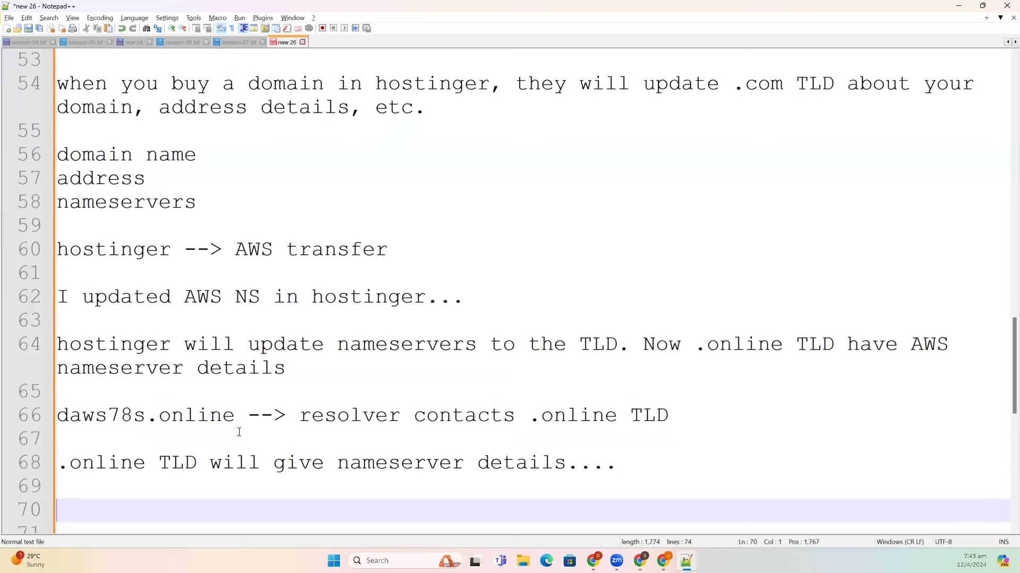
pyautogui.write('resolver')
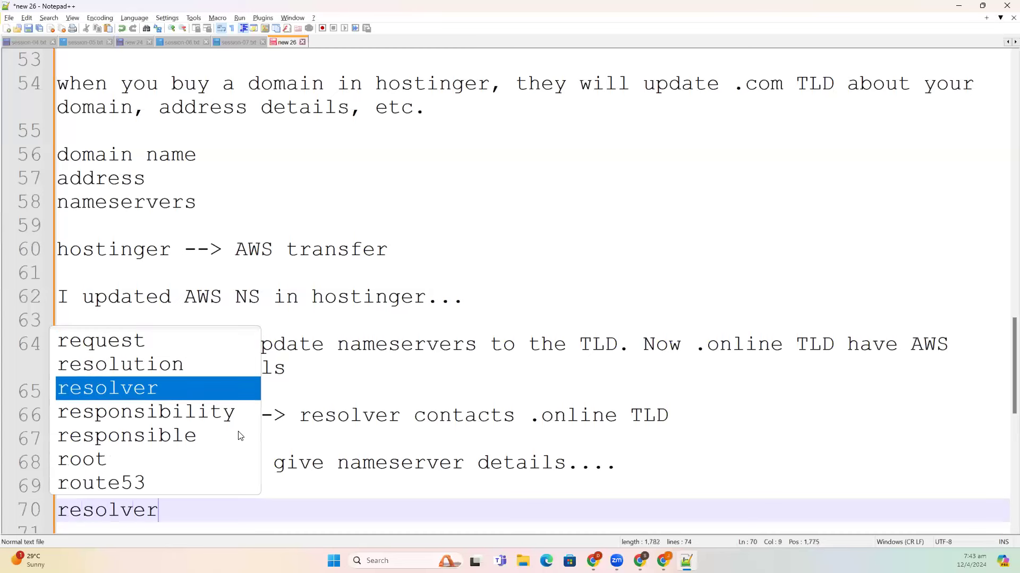
pyautogui.write(' will get AW')
pyautogui.press('Escape')
pyautogui.write('S NS d')
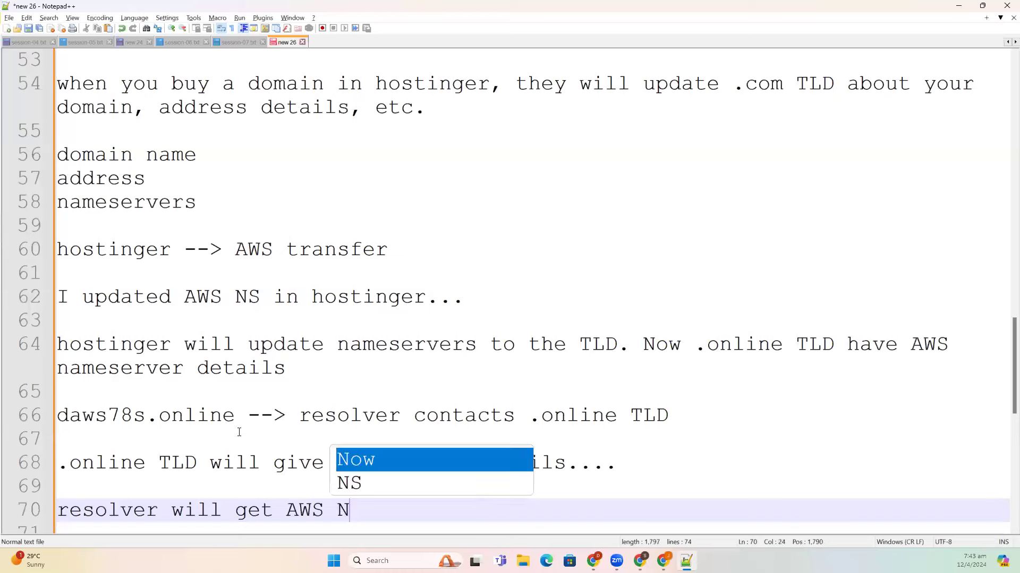
pyautogui.write('a')
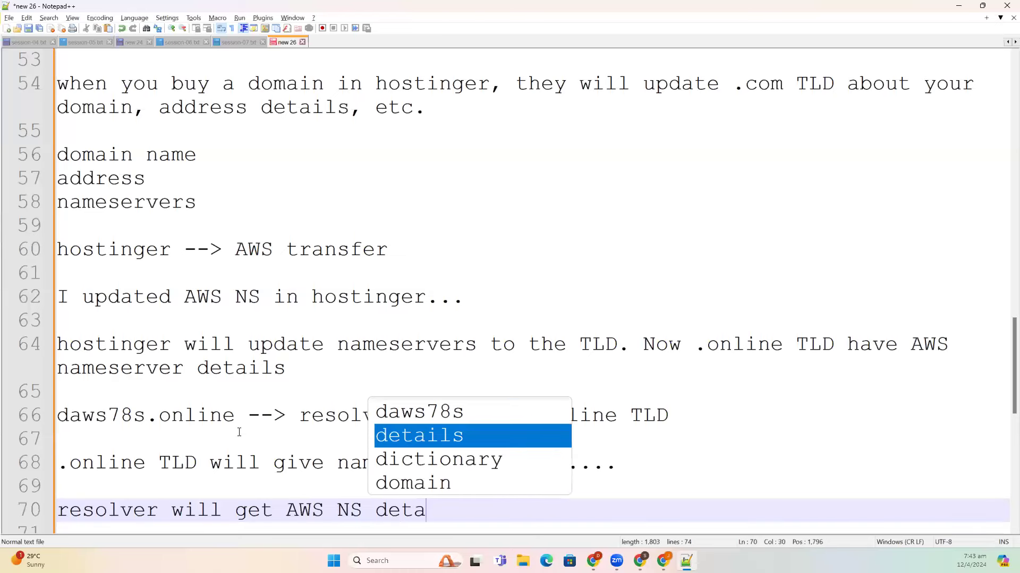
pyautogui.write('ils...')
pyautogui.press('Return')
pyautogui.press('Return')
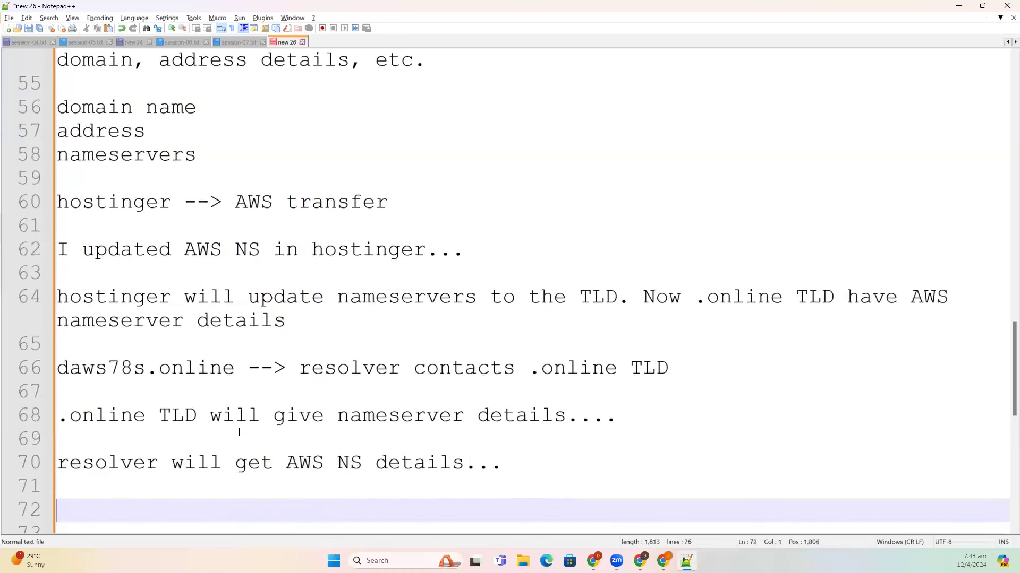
pyautogui.write('then resolve')
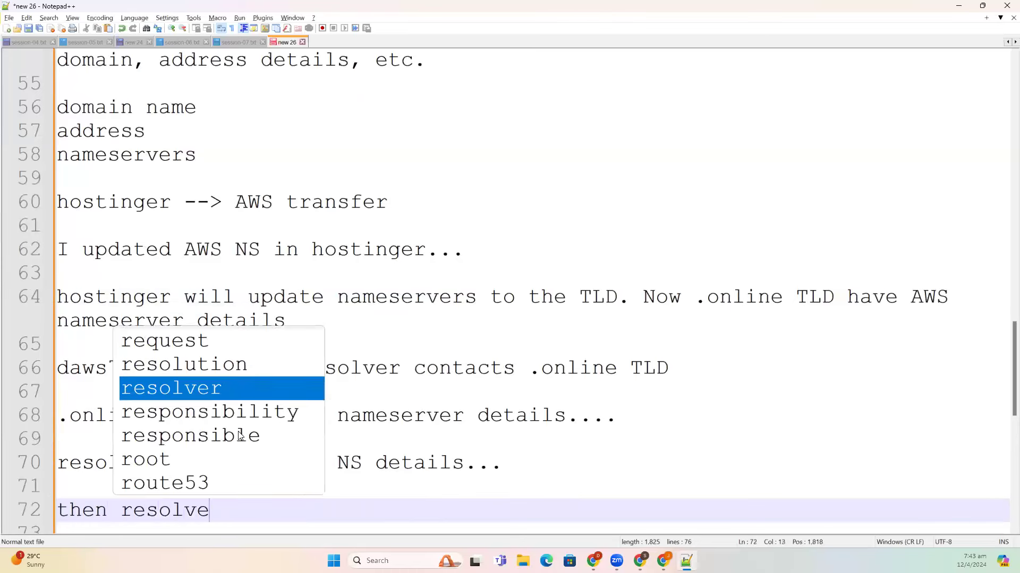
pyautogui.write('r will con')
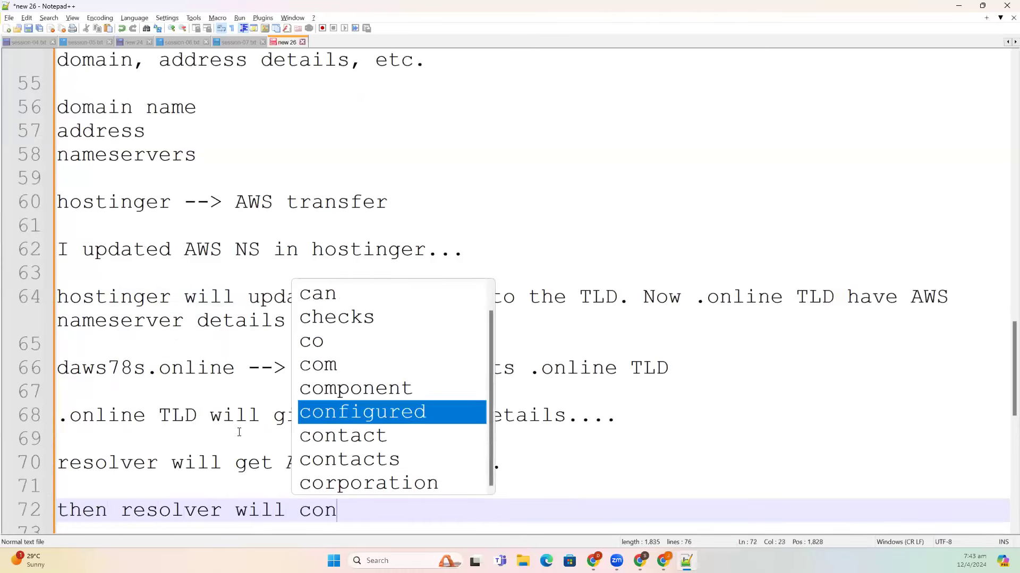
pyautogui.write('tact A')
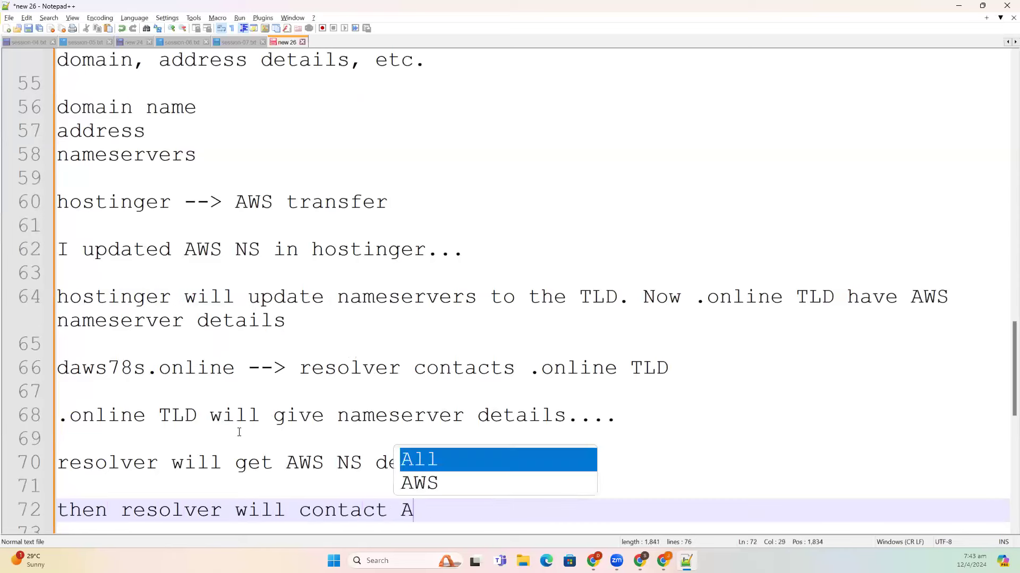
pyautogui.write('WS NS')
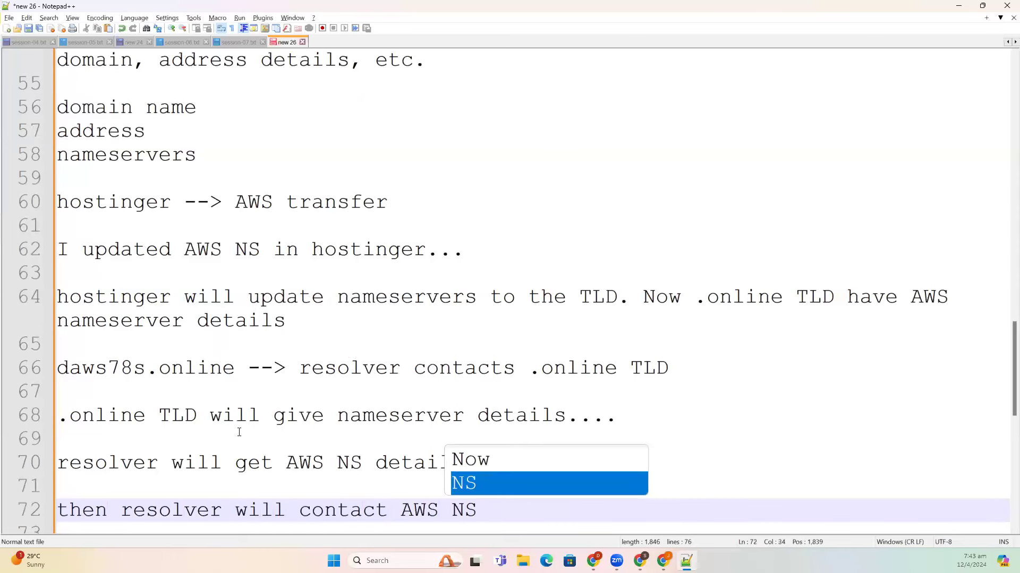
pyautogui.write('. ')
pyautogui.write('Then ')
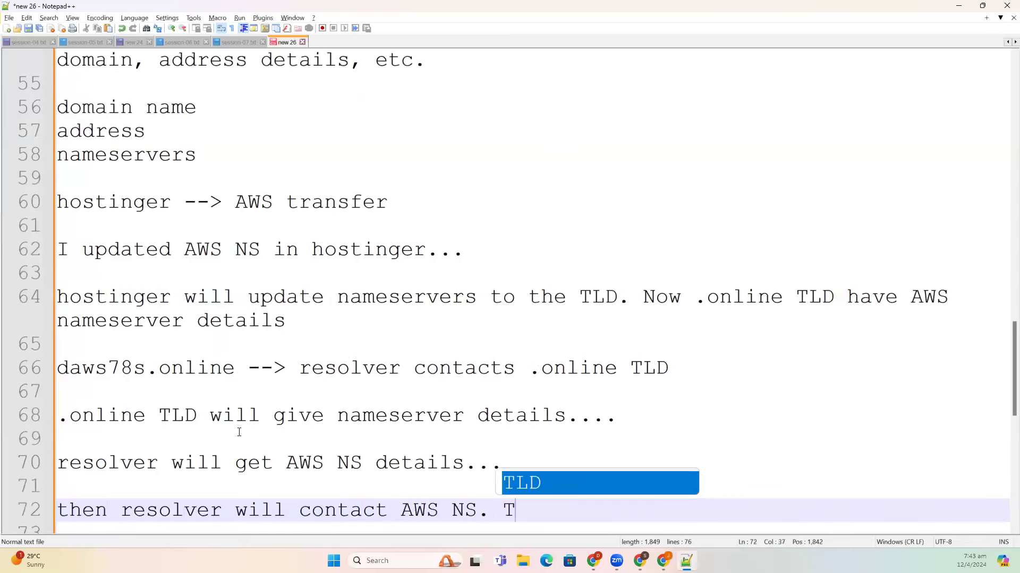
pyautogui.write('AW')
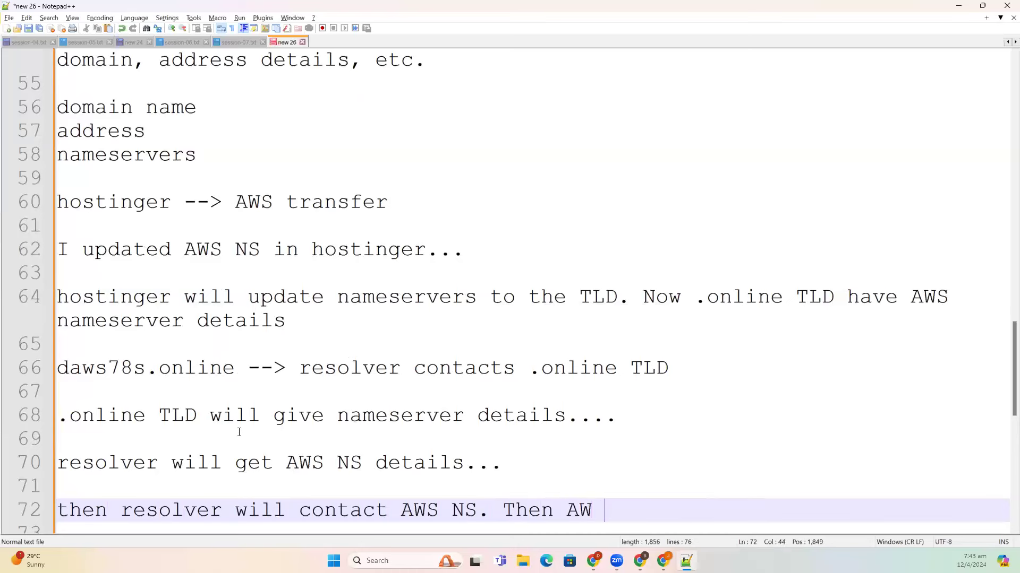
pyautogui.write('S will give')
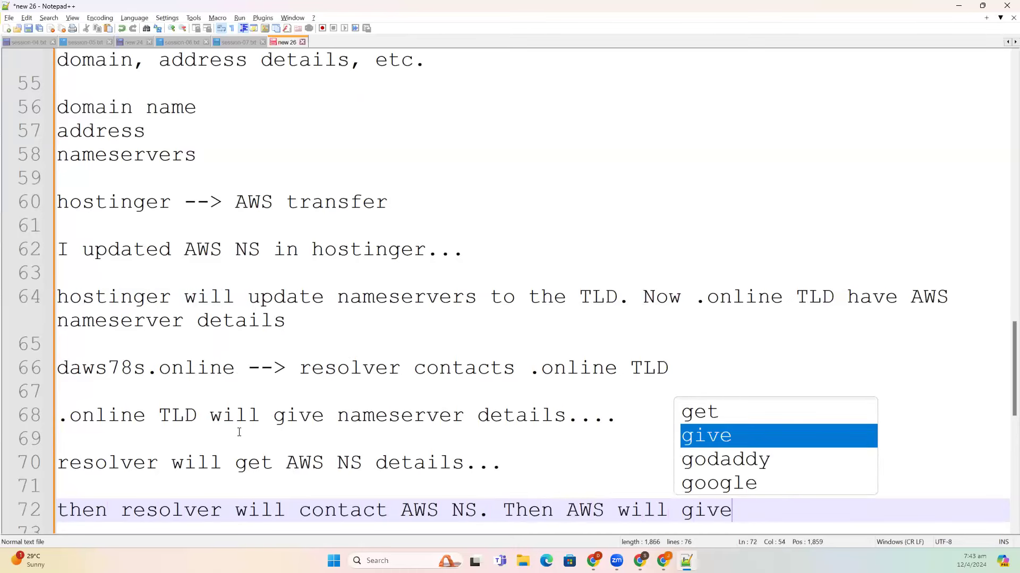
pyautogui.write(' A record')
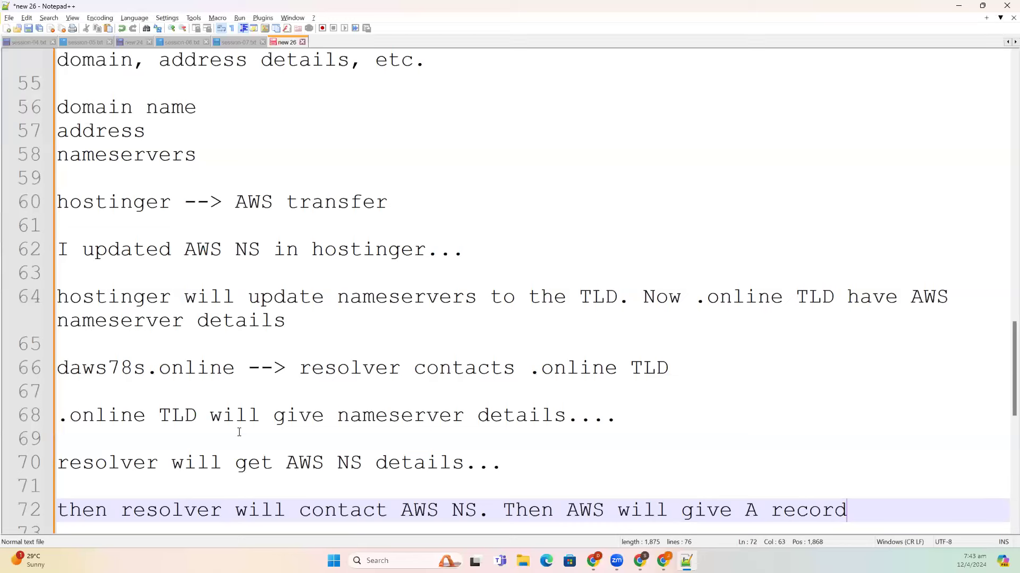
pyautogui.hotkey('alt', 'Tab')
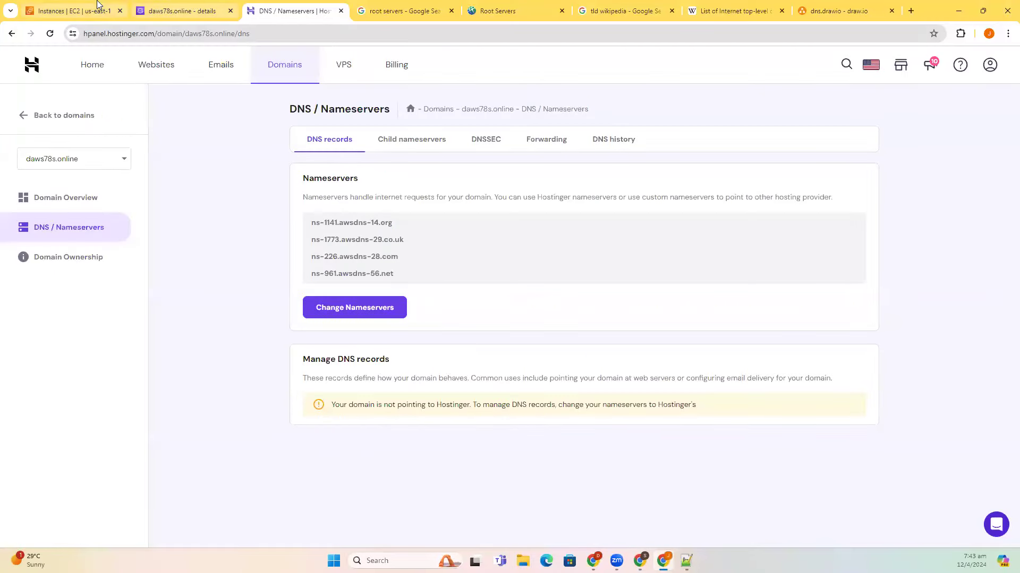
# - Rename the first EC2 instance to 'frontend'
pyautogui.hotkey('ctrl', '1')
pyautogui.click(378, 189)
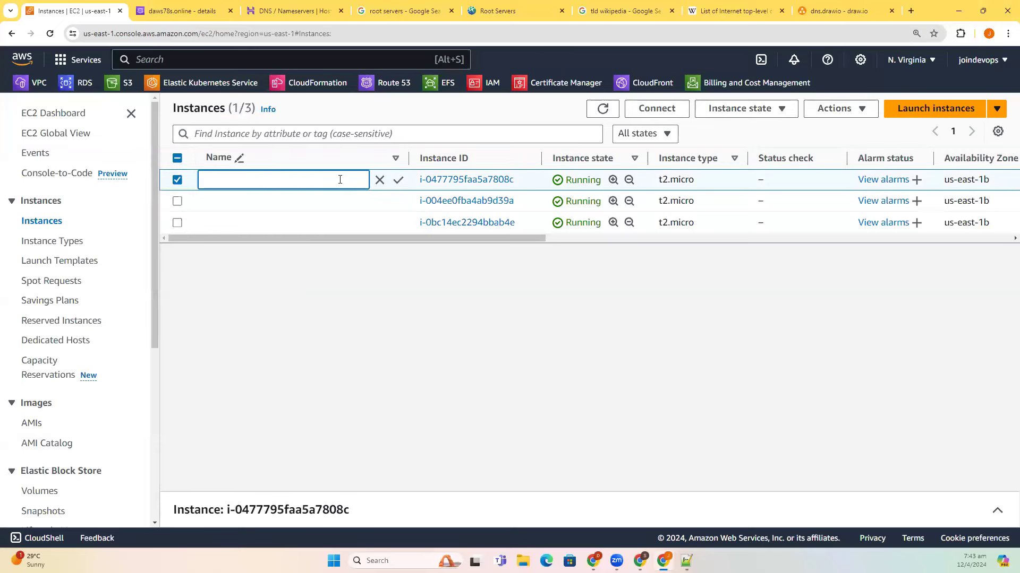
pyautogui.write('frontend')
pyautogui.press('Escape')
pyautogui.click(287, 177)
pyautogui.write('frontend')
pyautogui.click(398, 180)
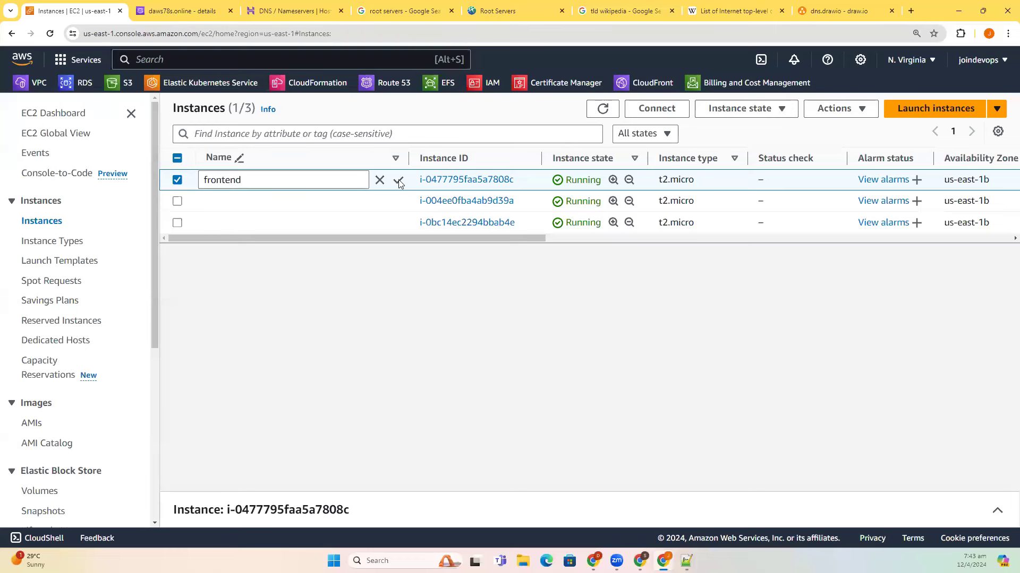
# - Copy the frontend instance's public IPv4 address 54.160.133.50 from its details
pyautogui.click(177, 180)
pyautogui.click(177, 180)
pyautogui.click(994, 510)
pyautogui.click(457, 451)
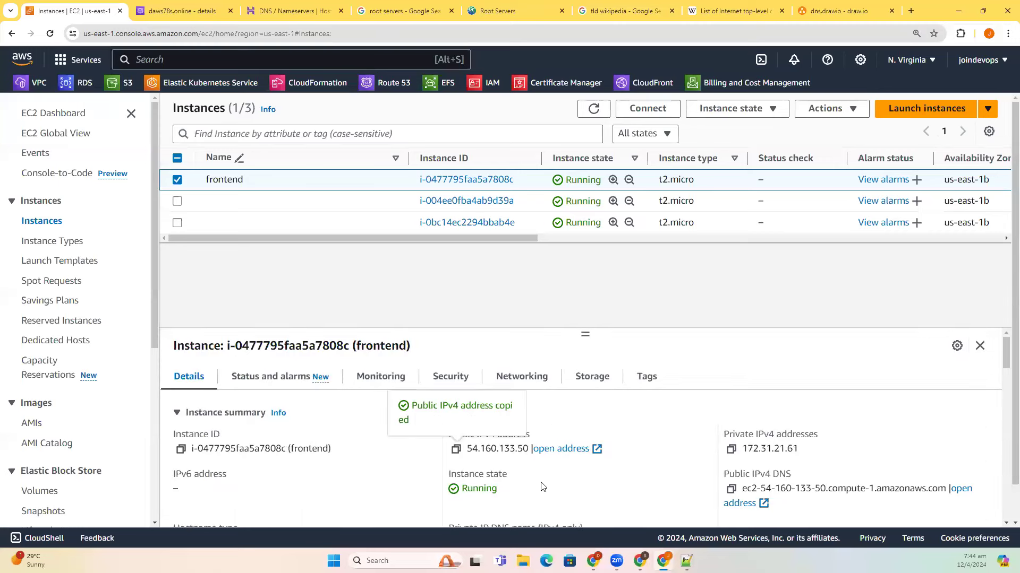
# - Launch SuperPuTTY and paste 54.160.133.50 into the Host field
pyautogui.press('super+s')
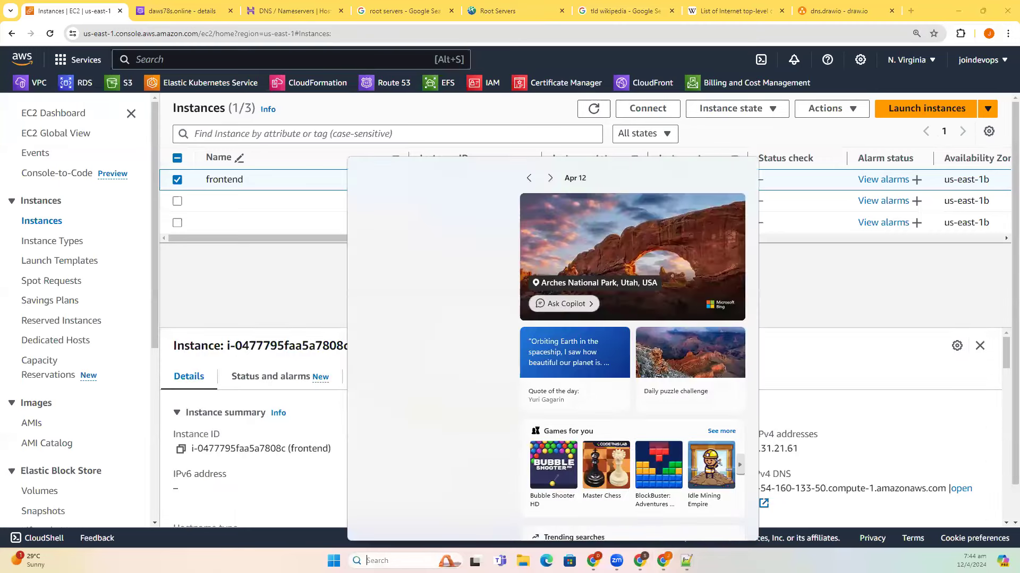
pyautogui.write('superPuTTY')
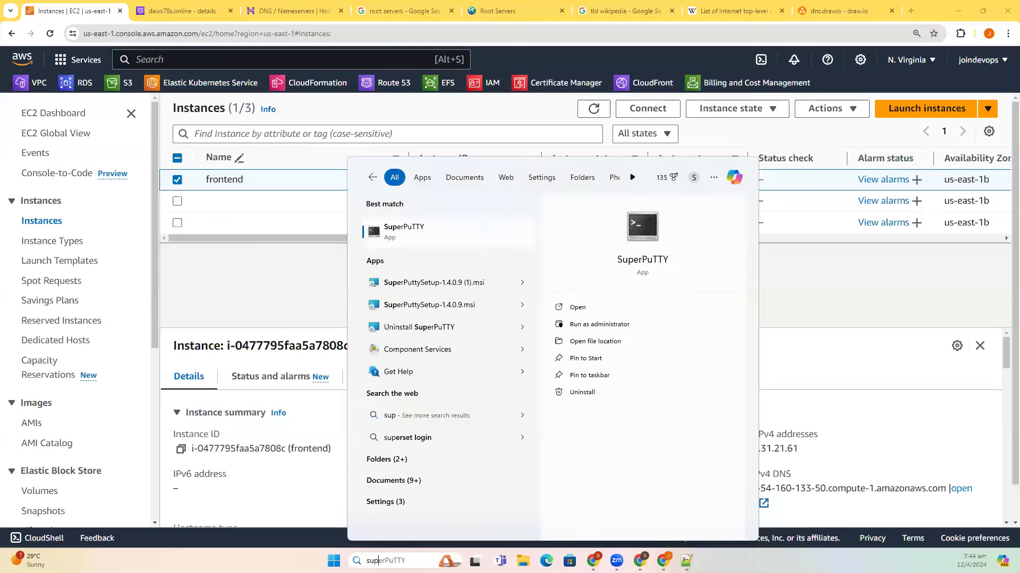
pyautogui.click(428, 240)
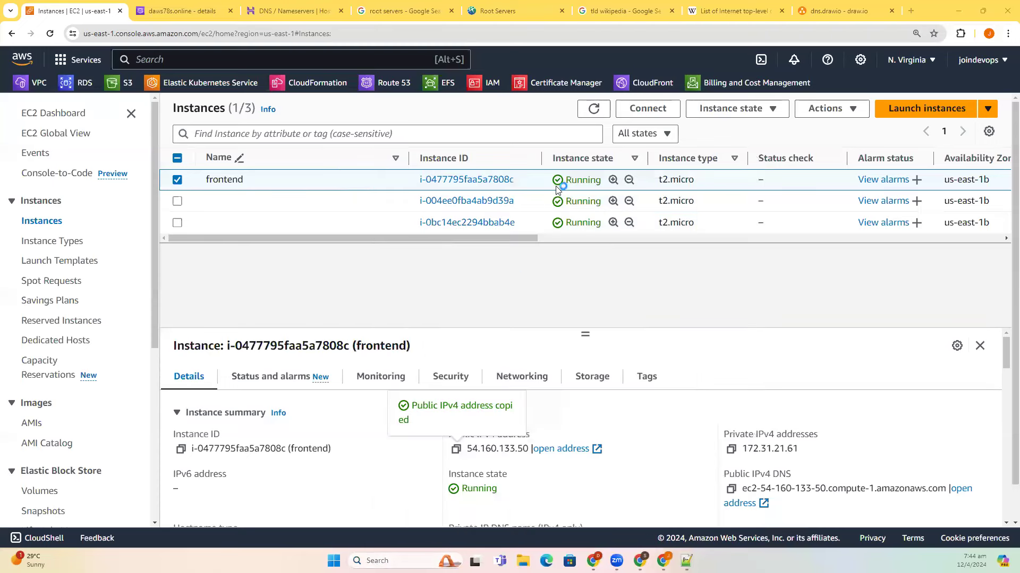
pyautogui.click(144, 30)
pyautogui.hotkey('ctrl', 'v')
# - Connect to 54.160.133.50 through the daws-78s session, accepting the host key and logging in
pyautogui.click(407, 34)
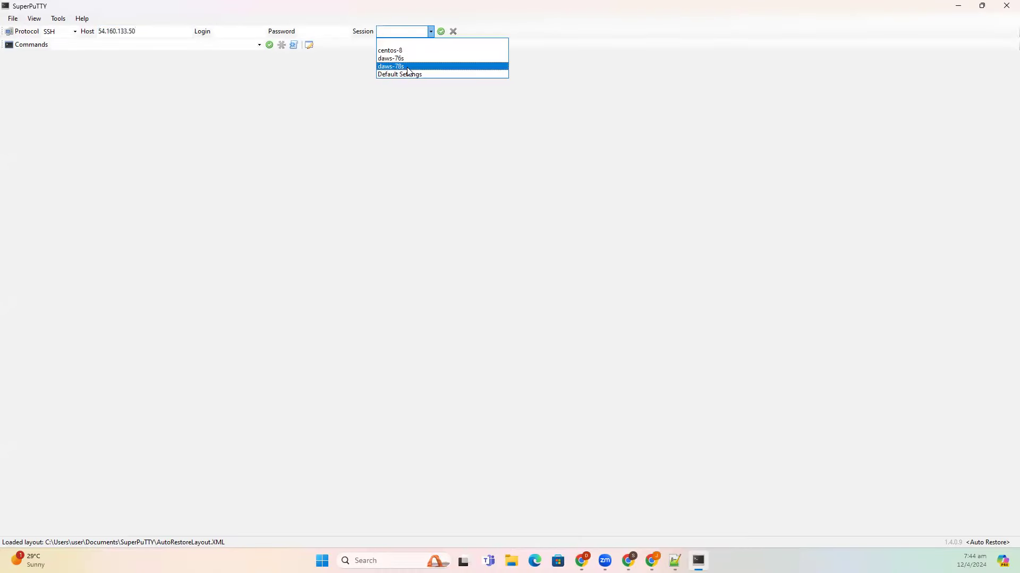
pyautogui.click(409, 67)
pyautogui.press('Return')
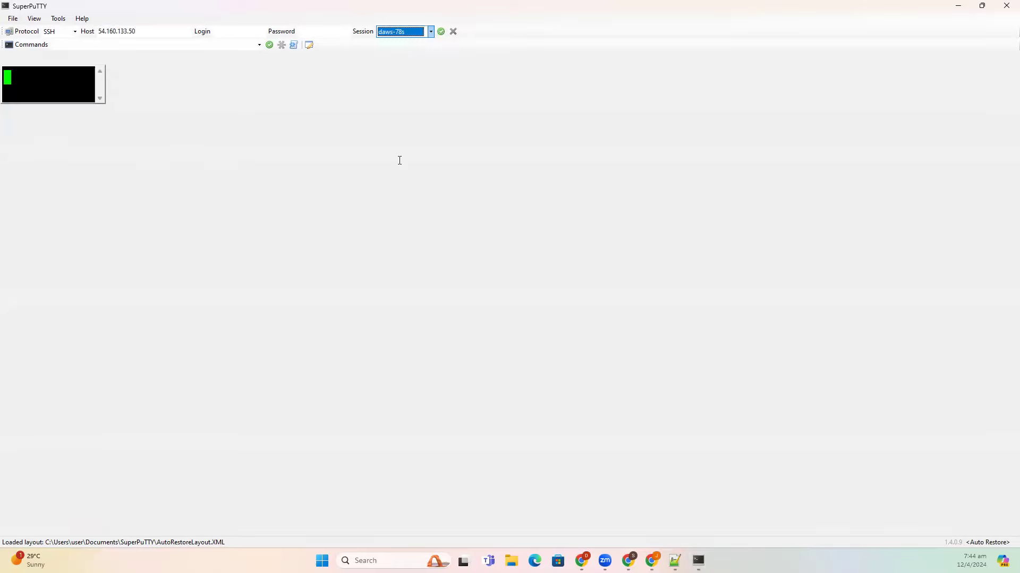
pyautogui.click(183, 293)
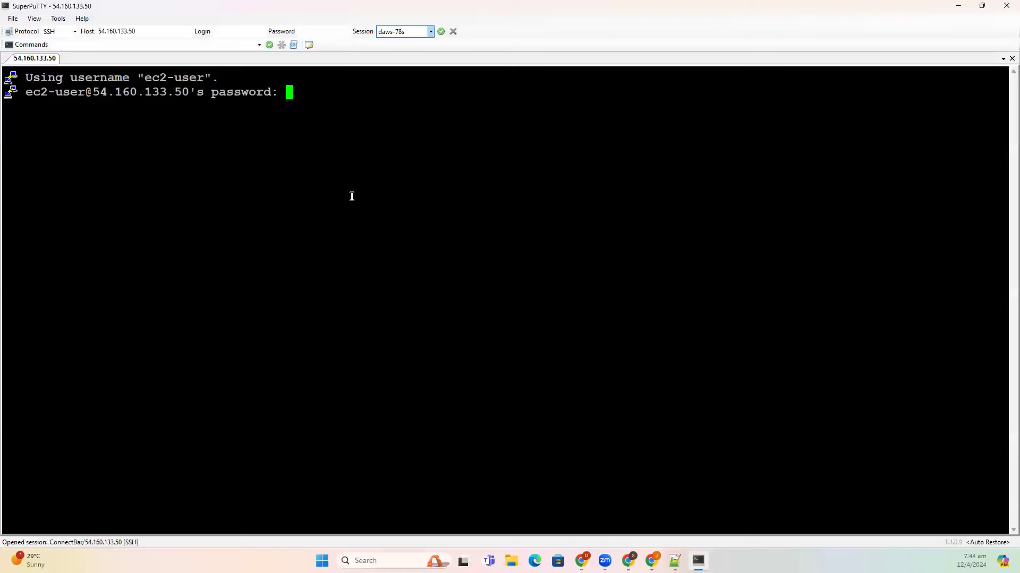
pyautogui.press('Return')
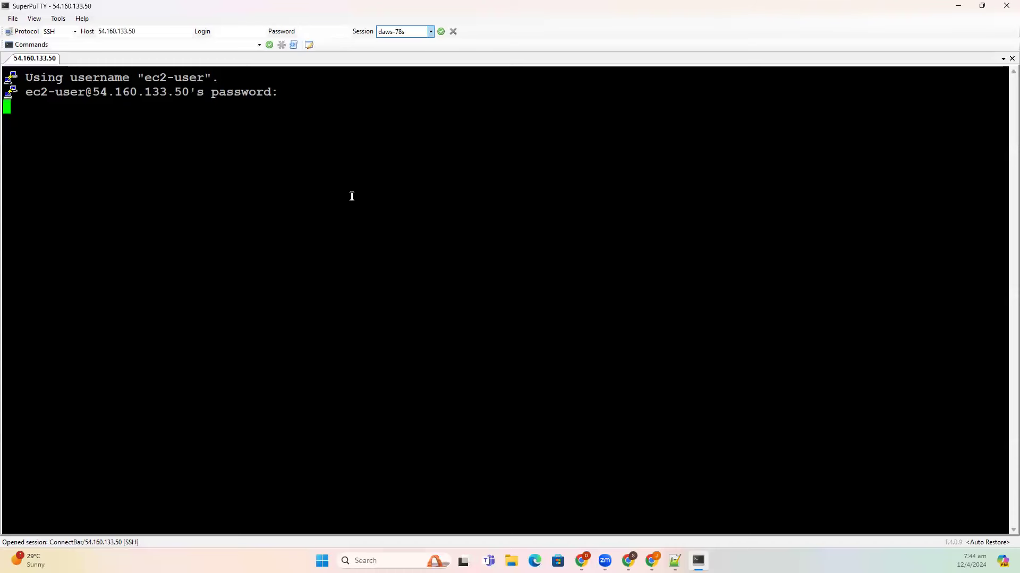
# - Become root with sudo su - and install nginx using dnf install nginx -y
pyautogui.write('sudo su -')
pyautogui.press('Return')
pyautogui.write('dnf install nginx -y')
pyautogui.press('Return')
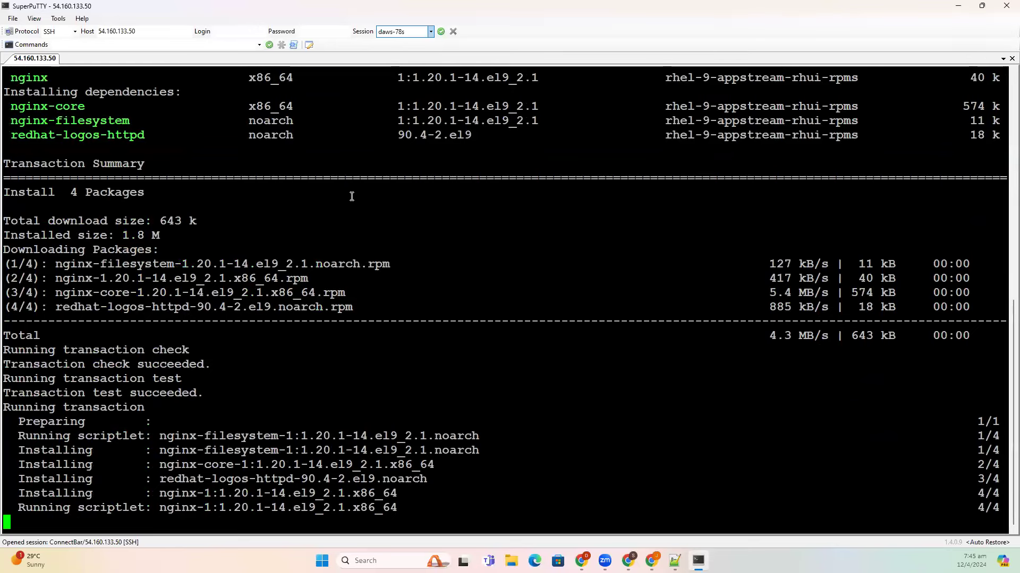
# - Start the nginx service with systemctl start nginx and copy the server's IP address
pyautogui.write('systemc')
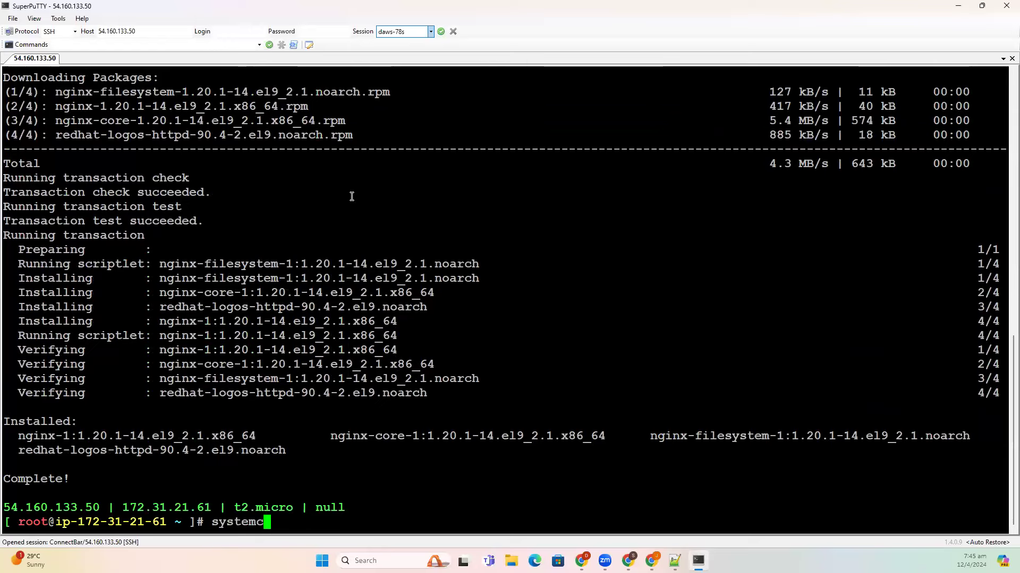
pyautogui.write('tl st')
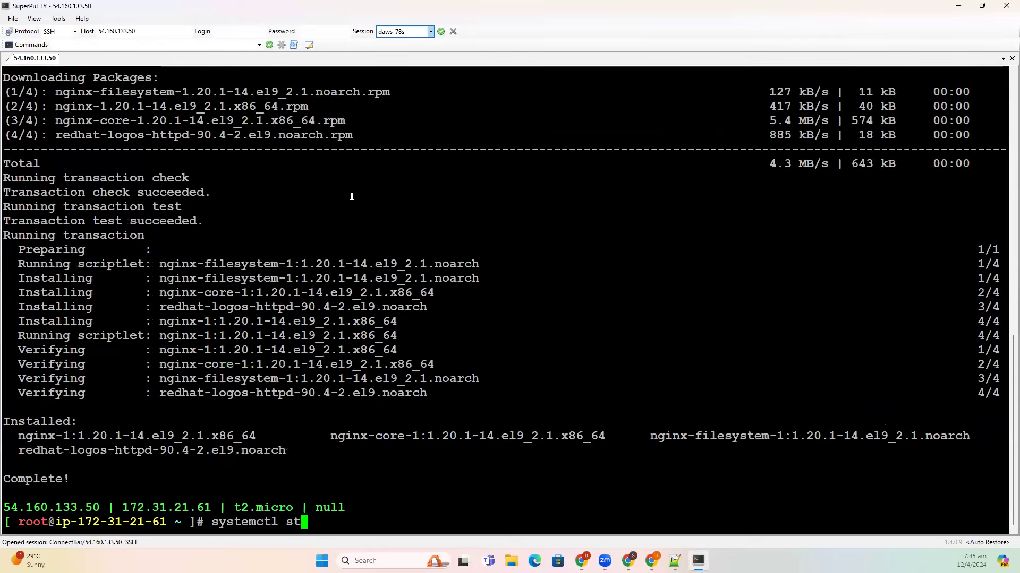
pyautogui.write('art nginx')
pyautogui.press('Return')
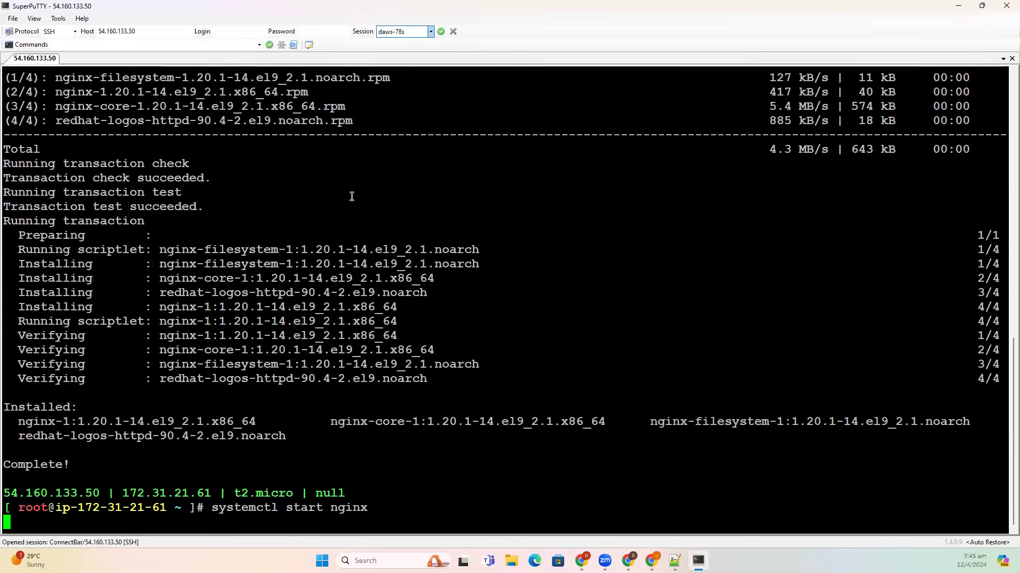
pyautogui.doubleClick(64, 461)
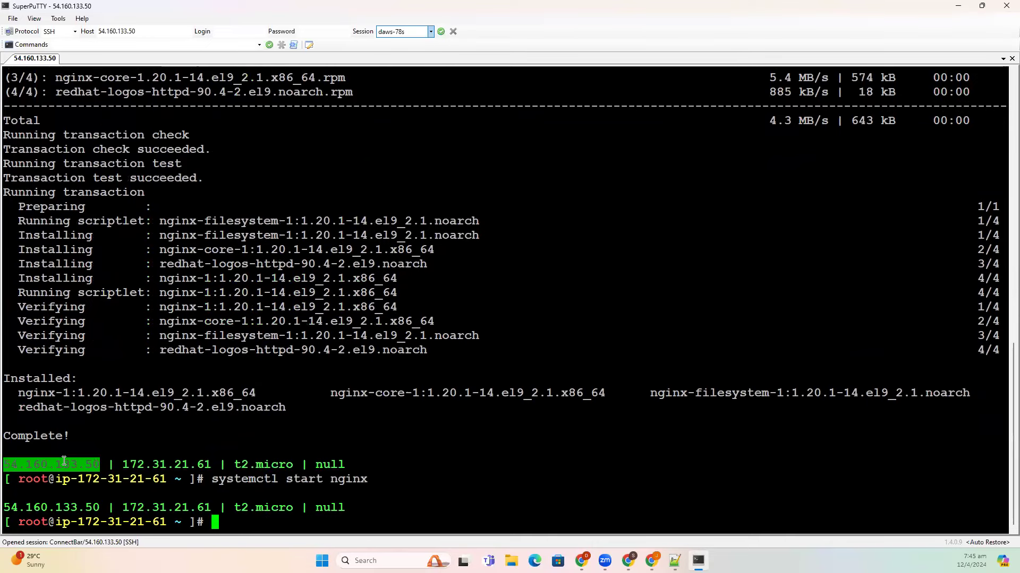
pyautogui.hotkey('alt', 'Tab')
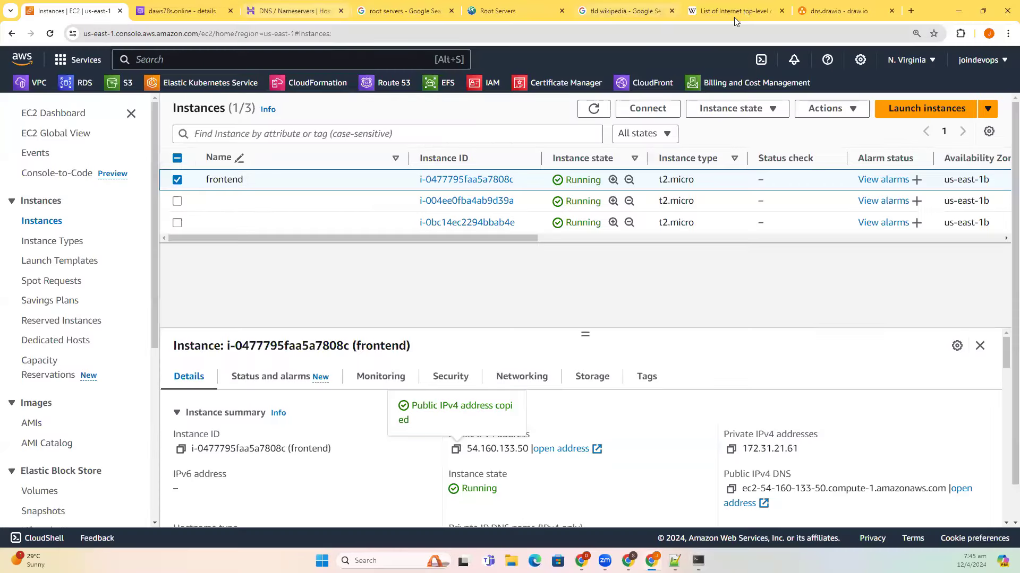
# - Browse to 54.160.133.50 to confirm the Red Hat test page served by nginx, then return to dns.drawio
pyautogui.hotkey('ctrl', '7')
pyautogui.click(715, 35)
pyautogui.hotkey('ctrl', 'v')
pyautogui.press('Return')
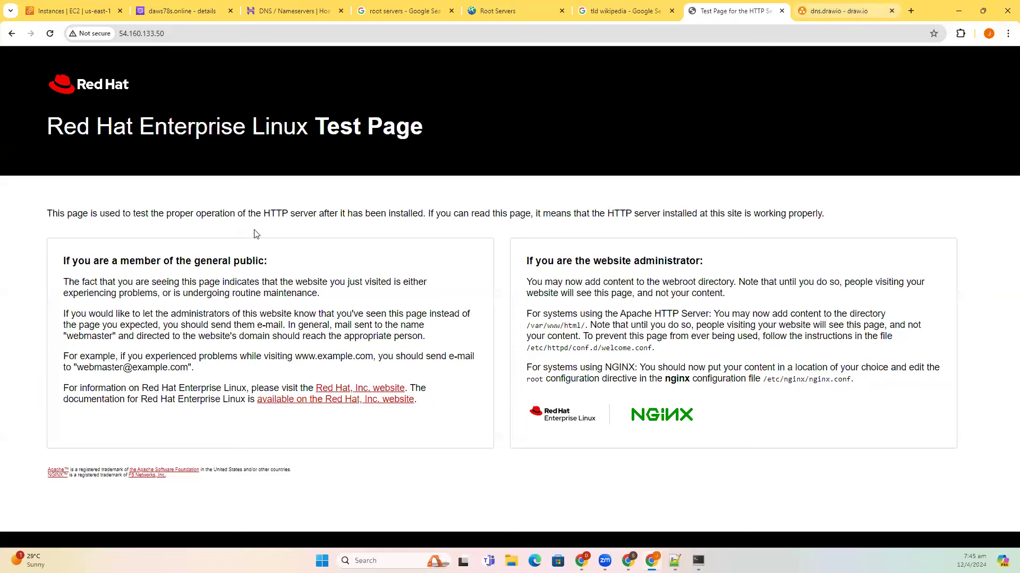
pyautogui.hotkey('ctrl', 'Tab')
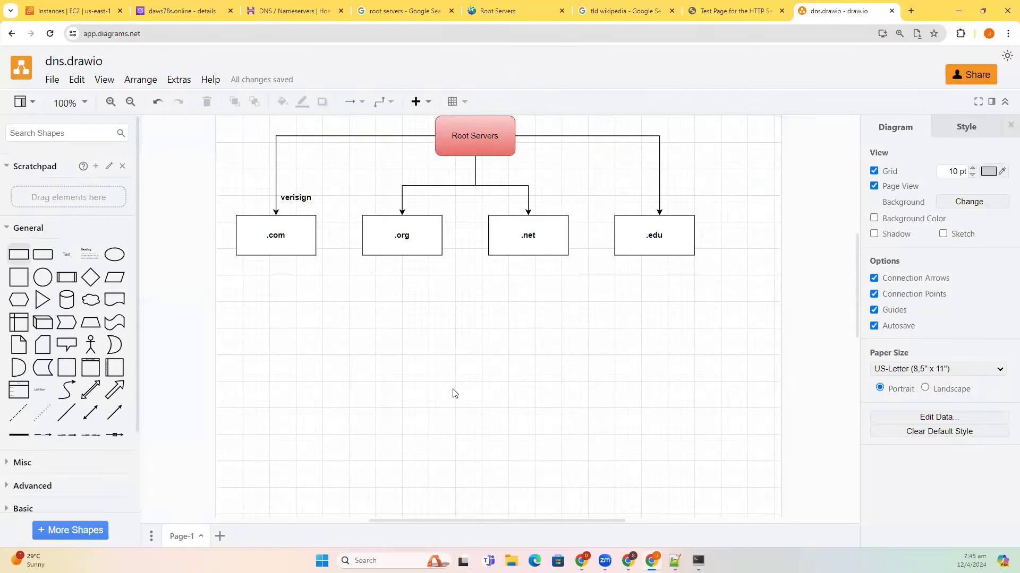
# - Add a rectangle labelled Browser with a blue gradient fill, removing a stray Heading block
pyautogui.press('Return')
pyautogui.scroll(-2, 448, 398)
pyautogui.moveTo(491, 200); pyautogui.dragTo(253, 303)
pyautogui.doubleClick(219, 298)
pyautogui.write('Browser')
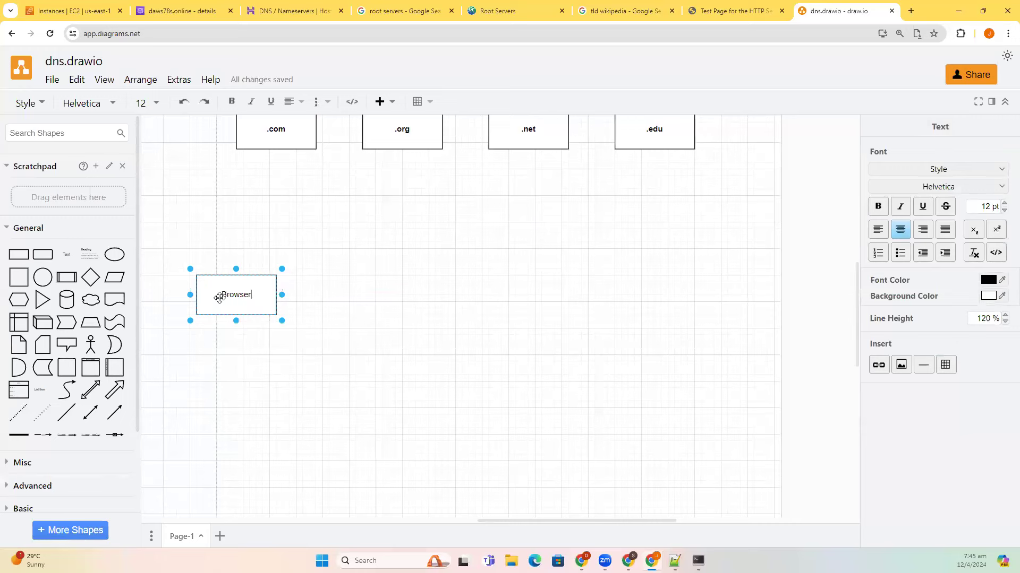
pyautogui.hotkey('ctrl', 'a')
pyautogui.press('Escape')
pyautogui.click(954, 162)
pyautogui.click(329, 304)
pyautogui.click(225, 298)
pyautogui.click(89, 254)
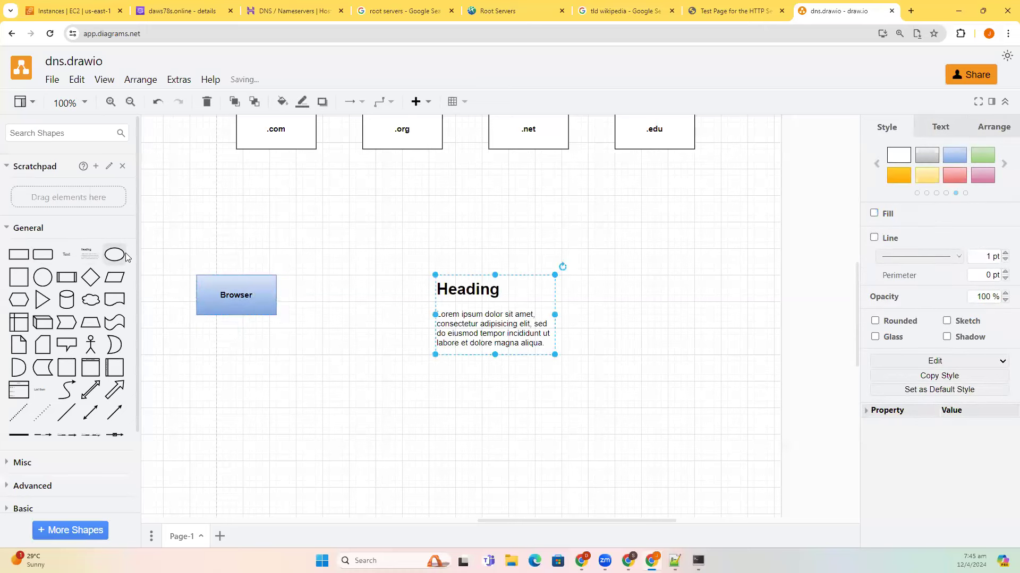
pyautogui.press('Delete')
# - Place an ellipse above Browser with a bold Cache label and green fill
pyautogui.moveTo(114, 256); pyautogui.dragTo(283, 248)
pyautogui.doubleClick(259, 234)
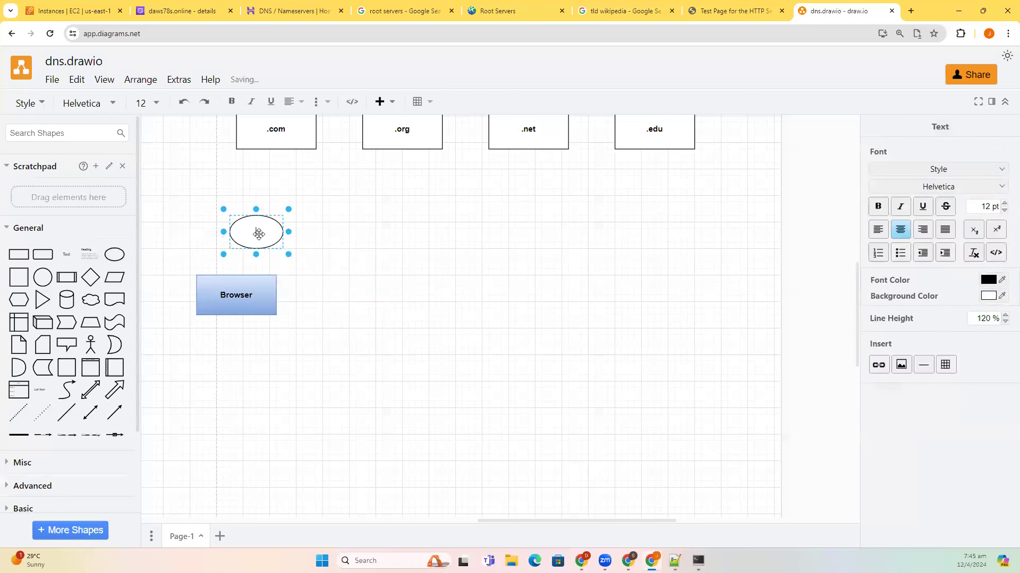
pyautogui.write('Cache')
pyautogui.hotkey('ctrl', 'a')
pyautogui.hotkey('ctrl', 'b')
pyautogui.click(202, 244)
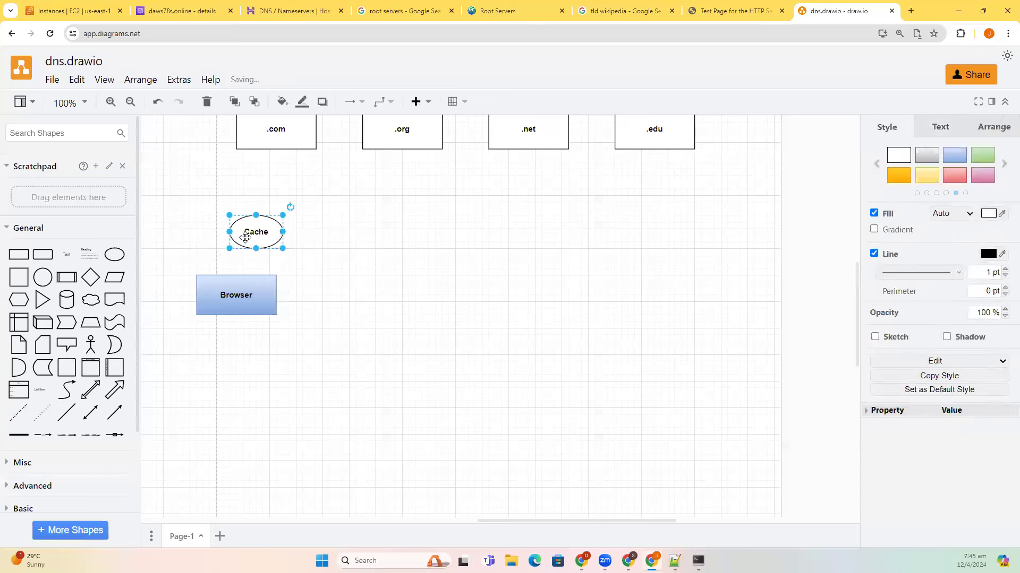
pyautogui.click(979, 161)
# - Nudge the Cache ellipse right and connect the Browser box up to it
pyautogui.click(237, 281)
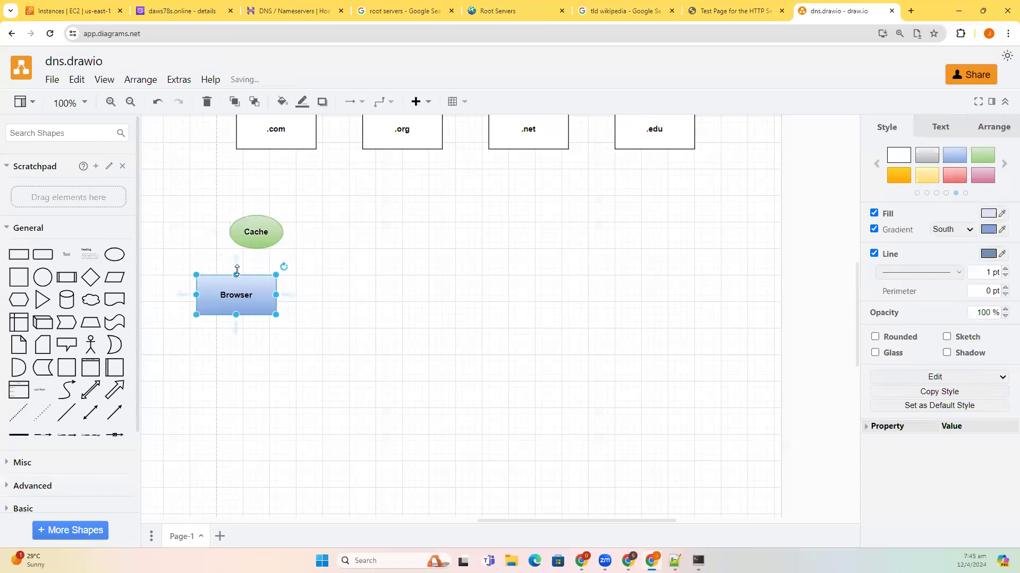
pyautogui.click(256, 228)
pyautogui.hotkey('shift', 'Right')
pyautogui.hotkey('shift', 'Right')
pyautogui.moveTo(237, 264)
pyautogui.mouseDown()
pyautogui.moveTo(234, 230)
pyautogui.moveTo(252, 232)
pyautogui.mouseUp()
pyautogui.click(368, 303)
# - Duplicate the Browser box to its right, relabel it OS and fill it green
pyautogui.click(246, 297)
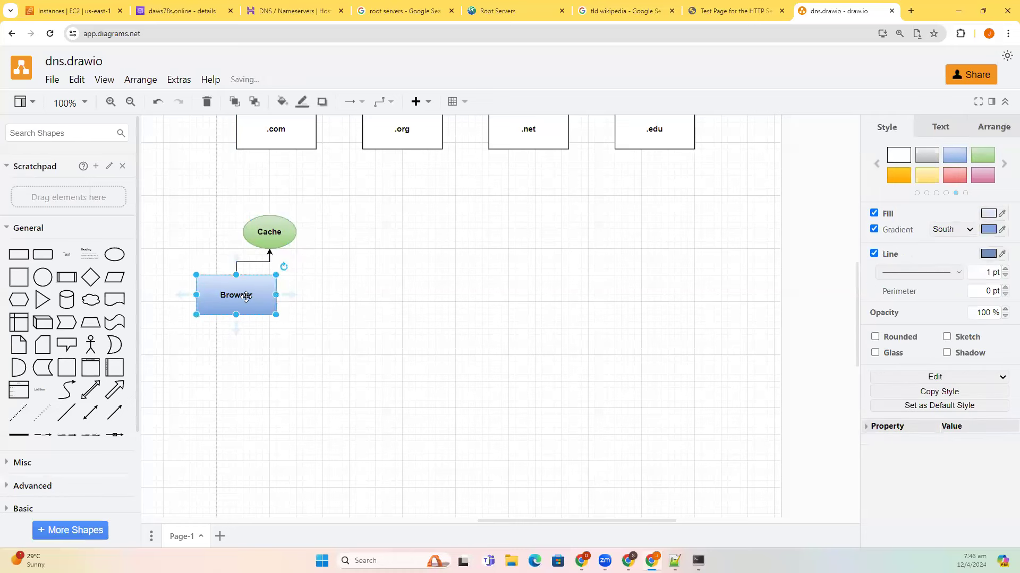
pyautogui.moveTo(246, 298); pyautogui.dragTo(349, 298)
pyautogui.doubleClick(347, 298)
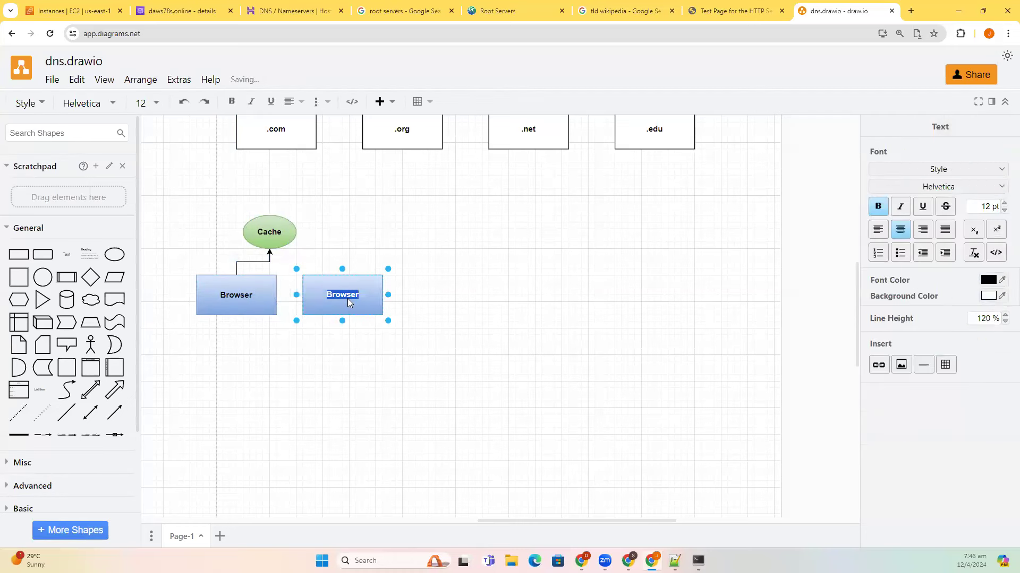
pyautogui.write('OS')
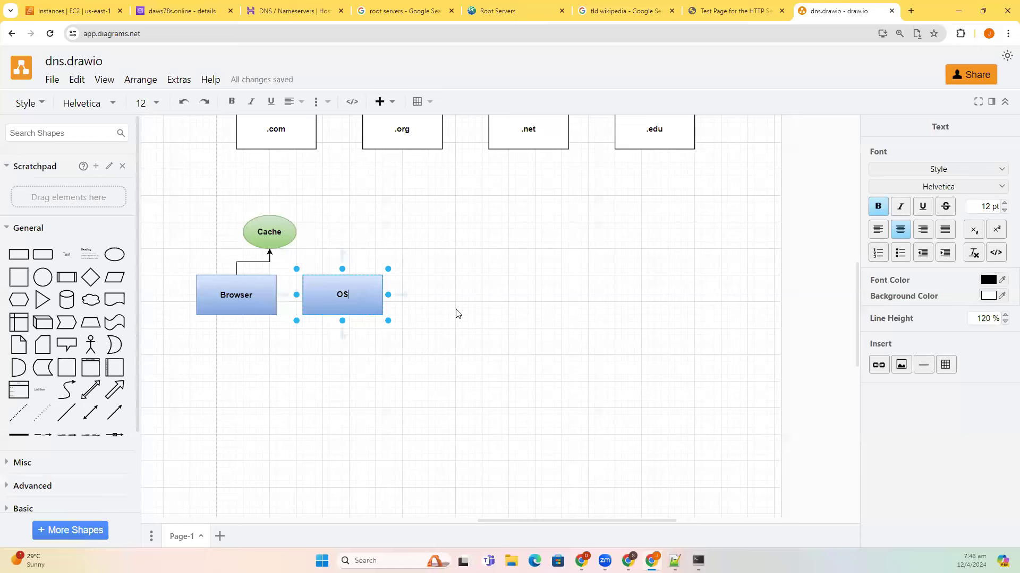
pyautogui.click(456, 314)
pyautogui.click(359, 303)
pyautogui.click(981, 157)
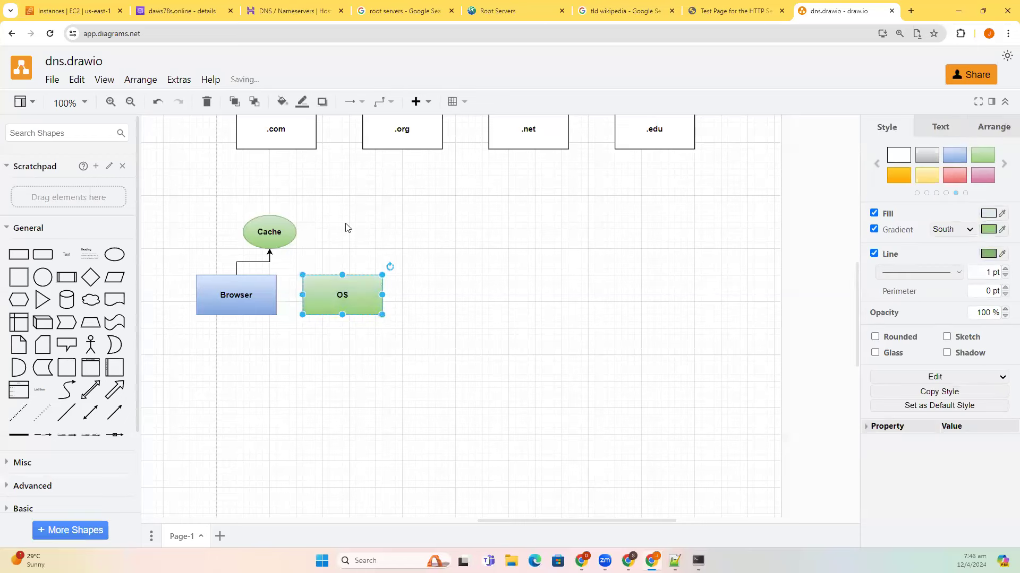
# - Copy the Cache ellipse above the OS box and connect OS up to it
pyautogui.click(291, 234)
pyautogui.moveTo(291, 235); pyautogui.dragTo(358, 239)
pyautogui.click(388, 308)
pyautogui.click(335, 281)
pyautogui.click(454, 298)
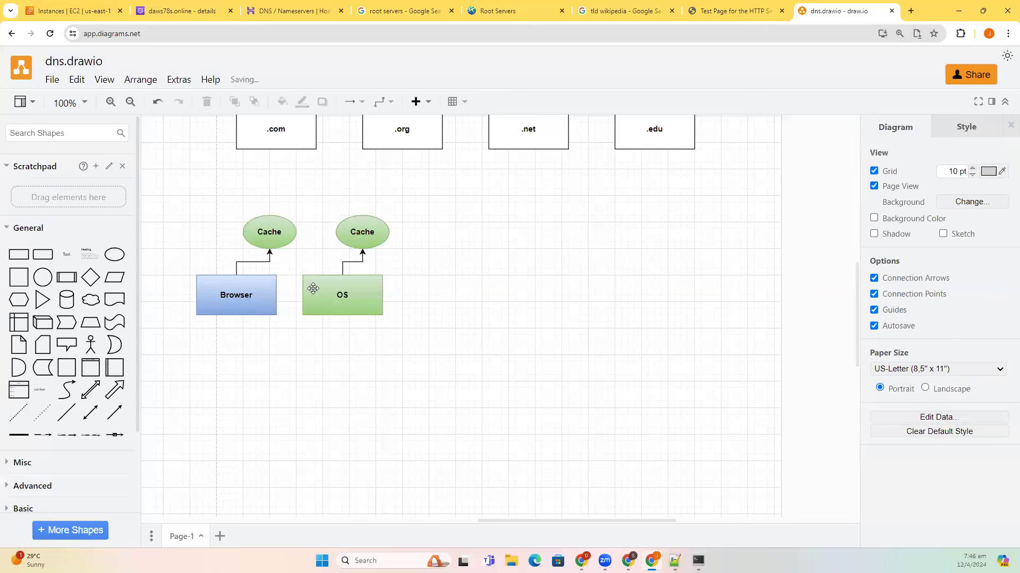
# - Draw an arrow from the Browser box to the OS box
pyautogui.click(265, 295)
pyautogui.moveTo(298, 295); pyautogui.dragTo(342, 302)
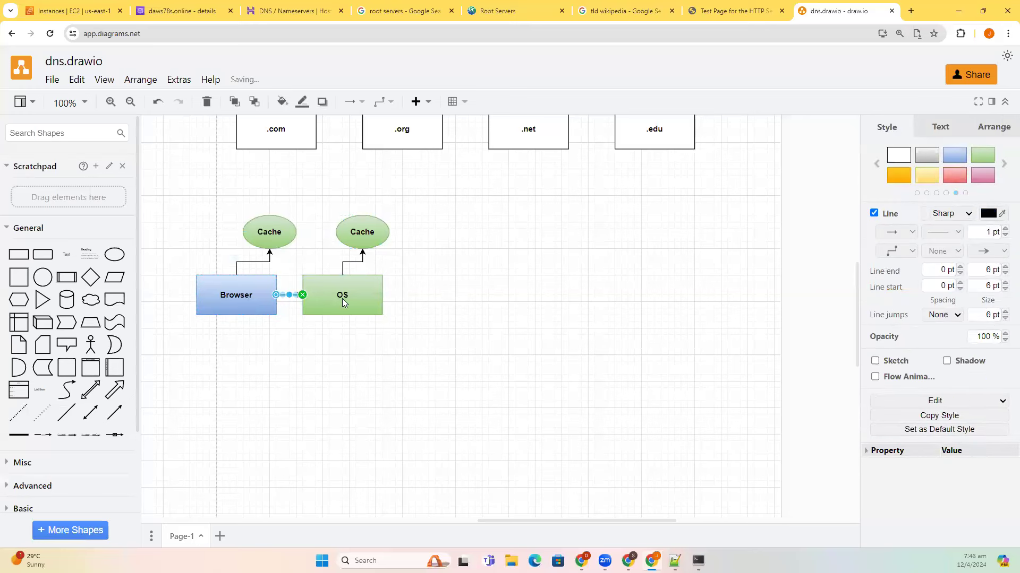
pyautogui.click(473, 319)
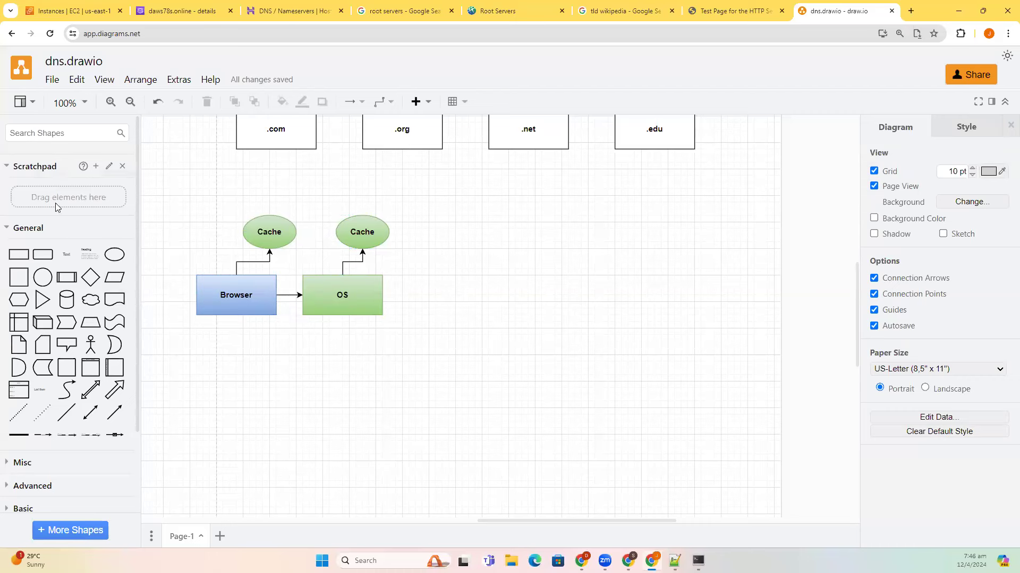
# - Duplicate the OS box further to the right and begin editing its label
pyautogui.click(345, 307)
pyautogui.moveTo(345, 307); pyautogui.dragTo(448, 303)
pyautogui.doubleClick(448, 299)
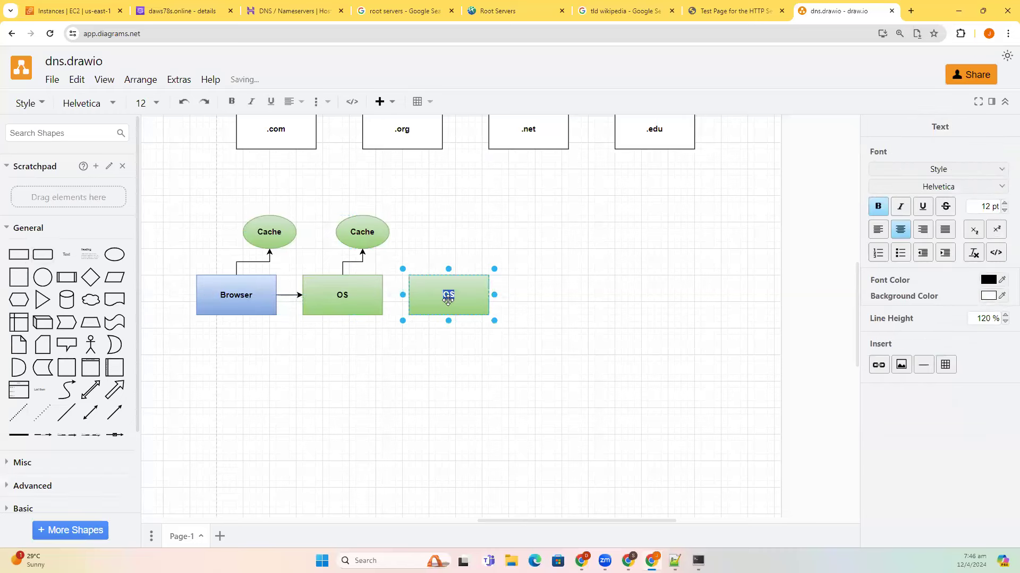
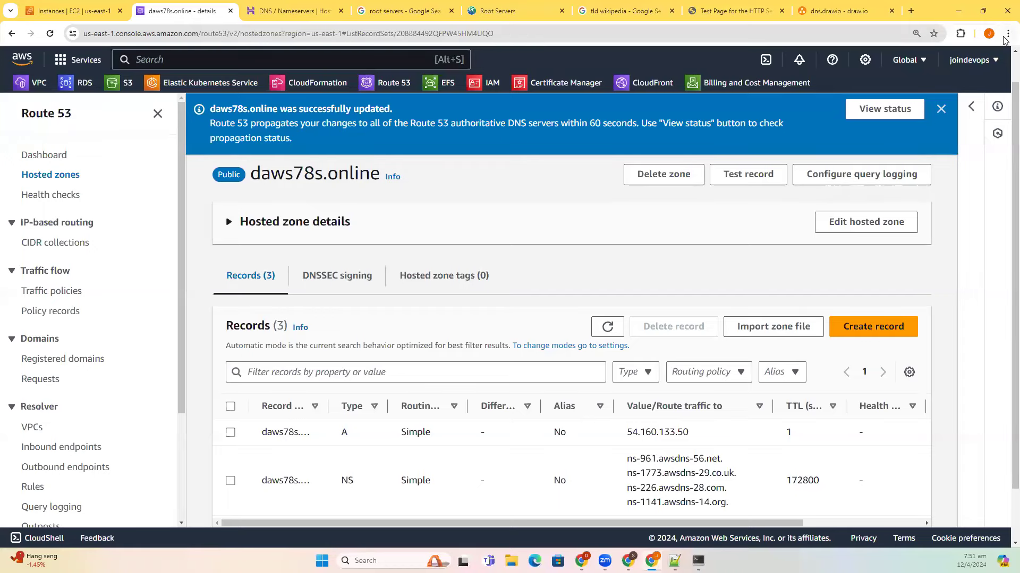
# - Open a new incognito browser window
pyautogui.hotkey('alt', 'f')
# - Load daws78s.online in the incognito window, confirm the Red Hat test page, then minimize it
pyautogui.click(980, 86)
pyautogui.write('d')
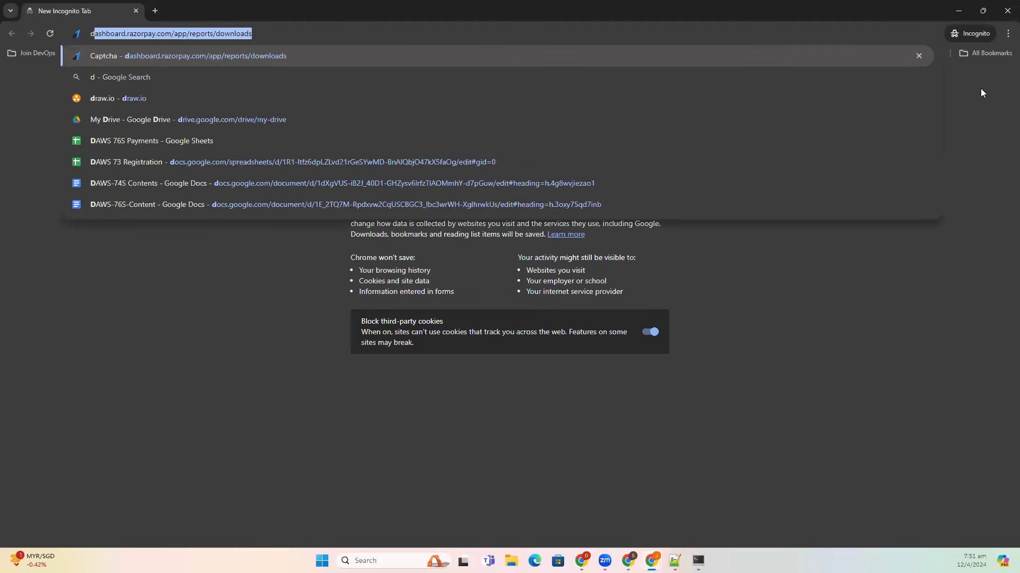
pyautogui.write('aws78s.onl')
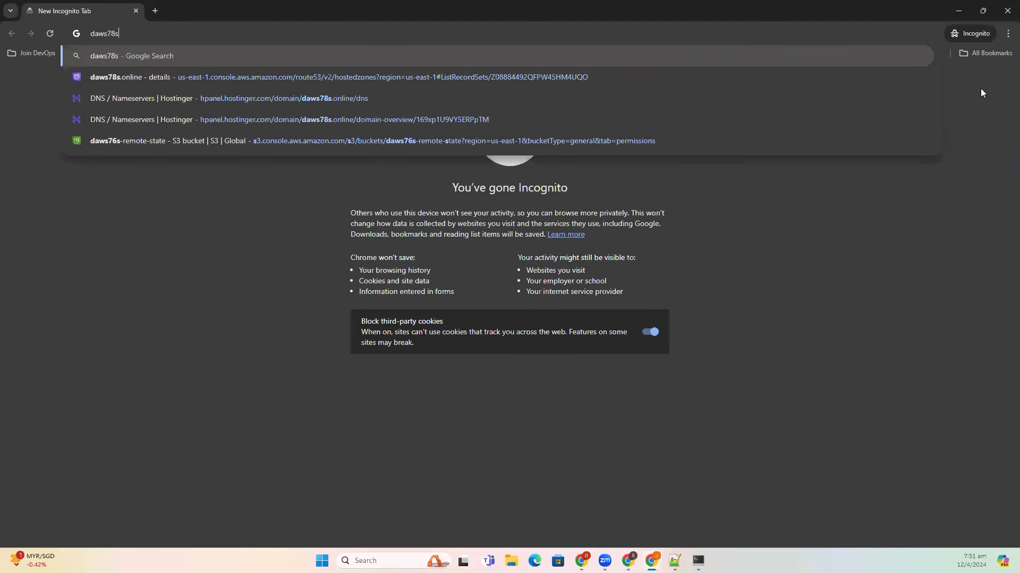
pyautogui.write('ine')
pyautogui.press('Return')
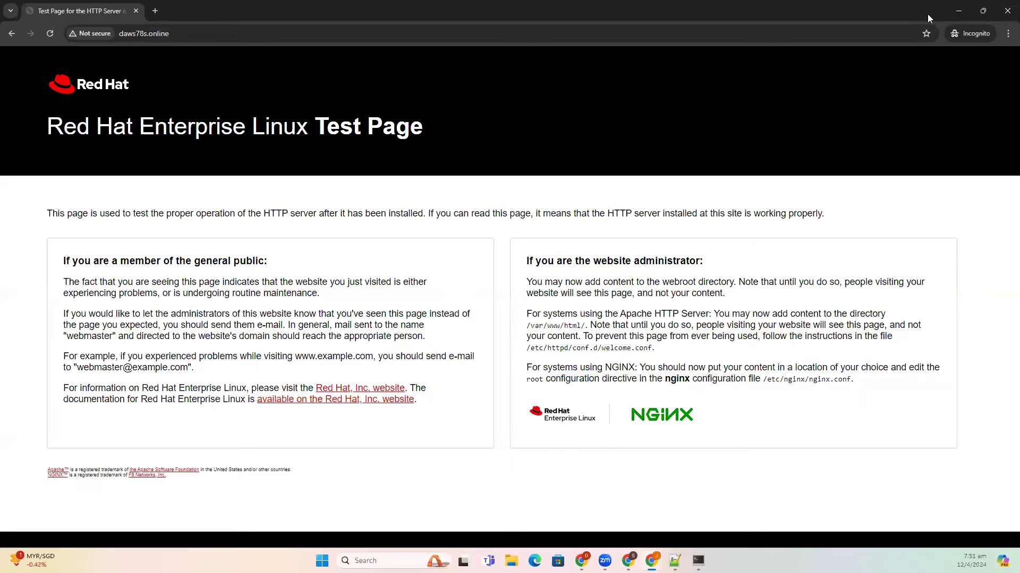
pyautogui.click(957, 16)
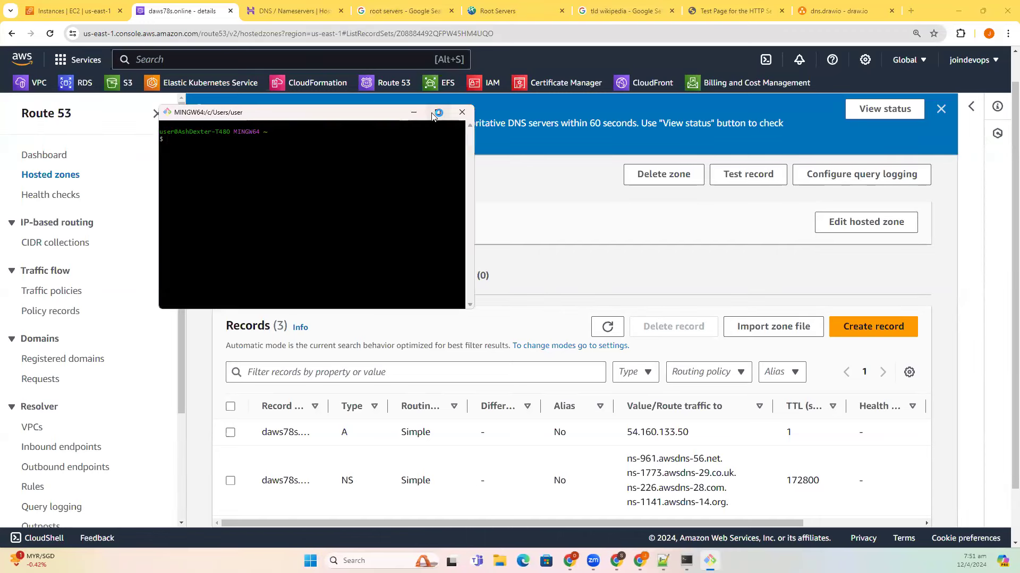
# - Maximize Git Bash and run nslookup daws78s.online
pyautogui.doubleClick(435, 112)
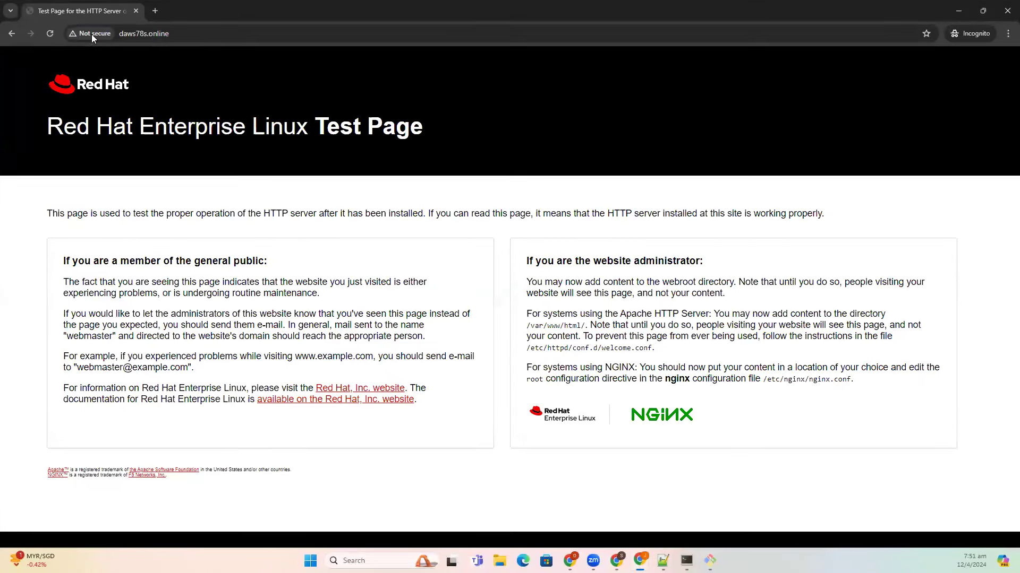
pyautogui.hotkey('ctrl', 'l')
pyautogui.click(233, 100)
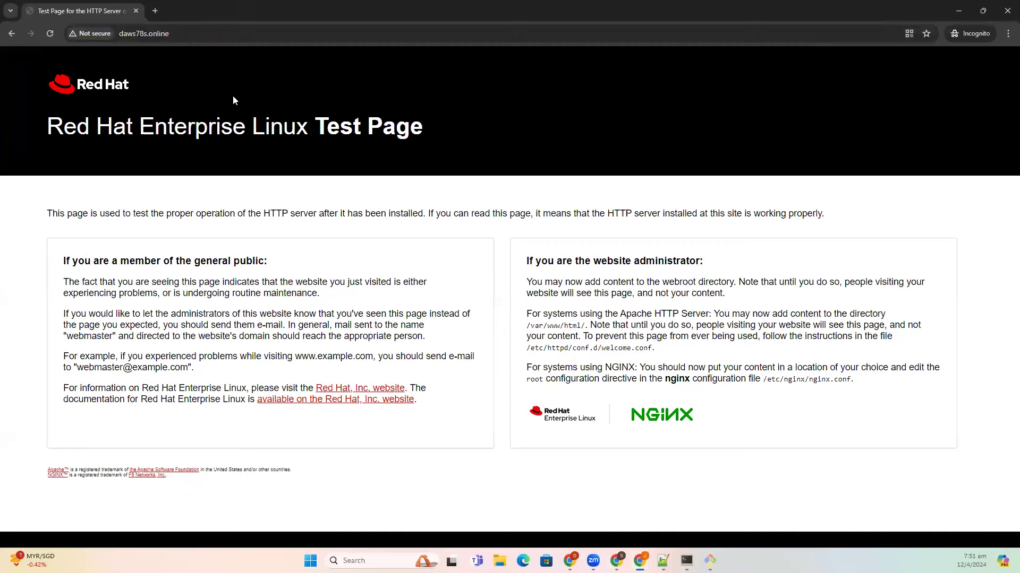
pyautogui.click(183, 34)
pyautogui.hotkey('alt', 'Tab')
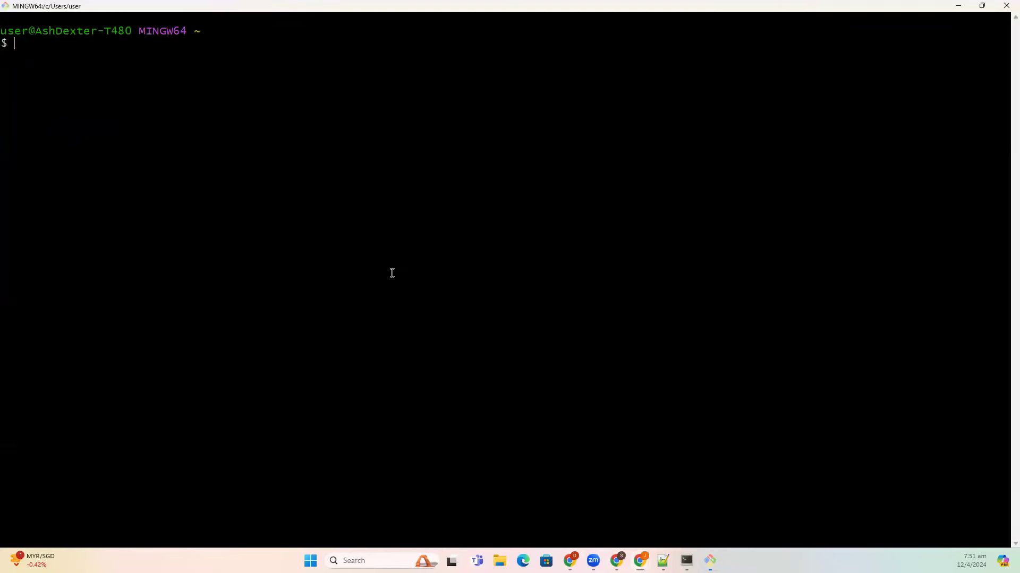
pyautogui.write('nslookupo')
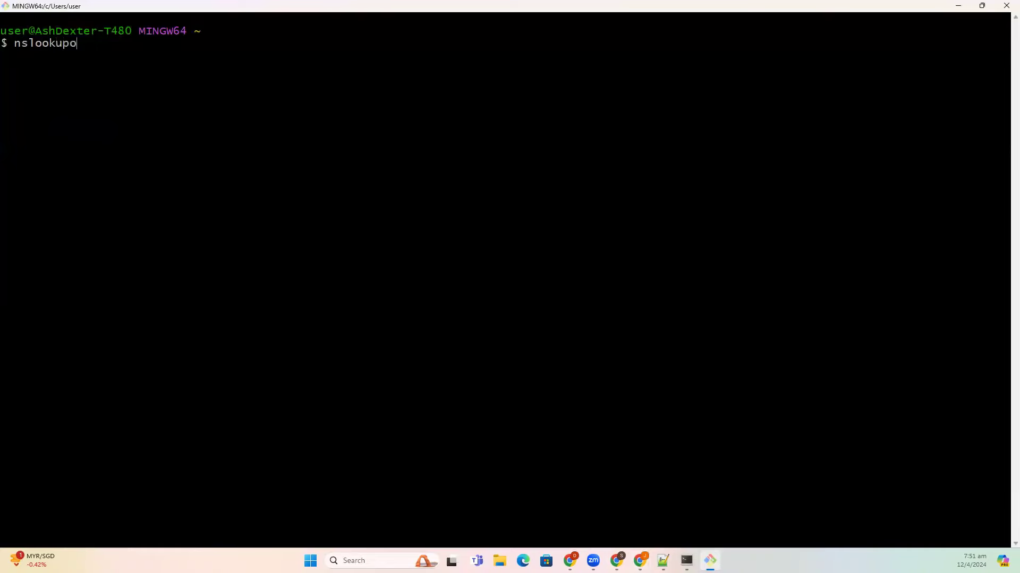
pyautogui.press('BackSpace')
pyautogui.write('daws78s.online')
pyautogui.press('Return')
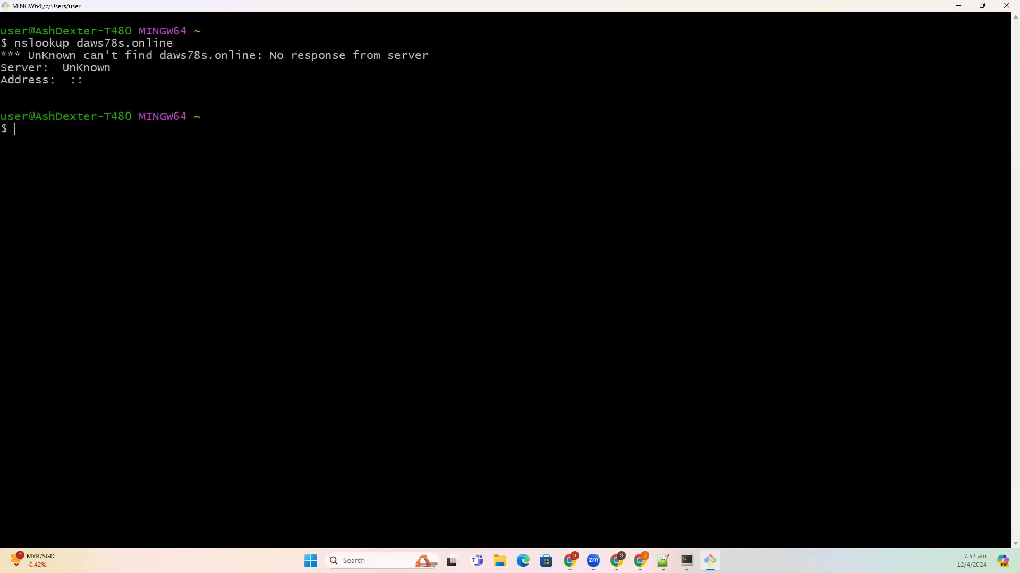
# - Rerun the daws78s.online lookup twice more, then return to the Route 53 browser window
pyautogui.press('Up')
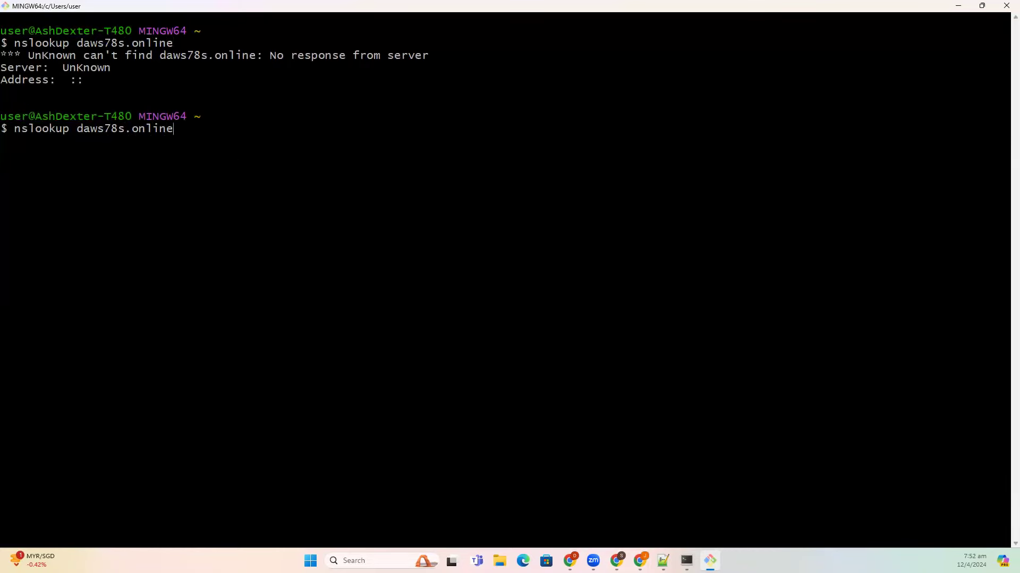
pyautogui.press('Return')
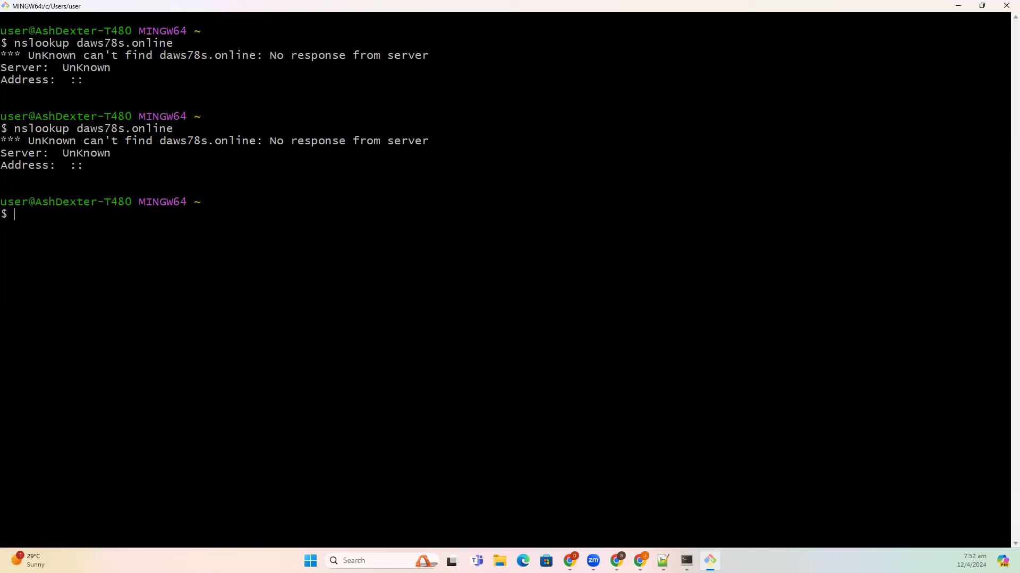
pyautogui.press('Up')
pyautogui.press('Return')
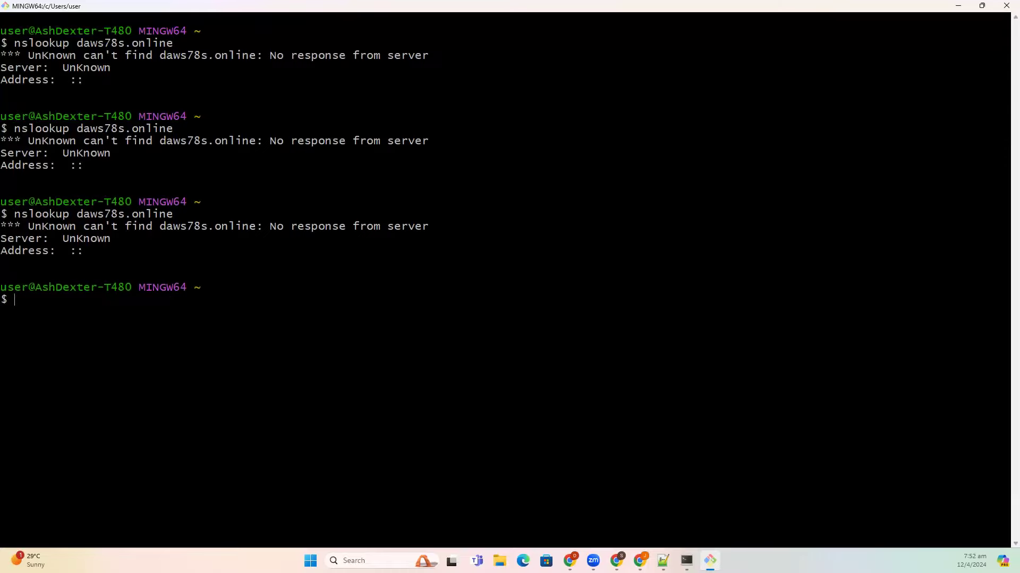
pyautogui.hotkey('alt', 'Tab')
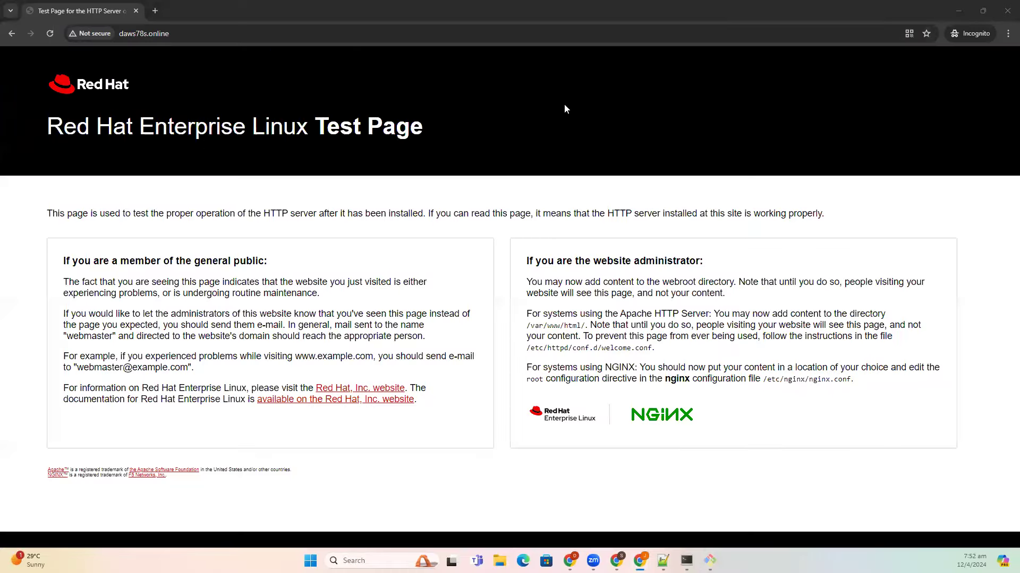
pyautogui.hotkey('alt', 'Tab')
# - Search 'nslookup on' in a new tab and open the NsLookup.io site
pyautogui.click(906, 11)
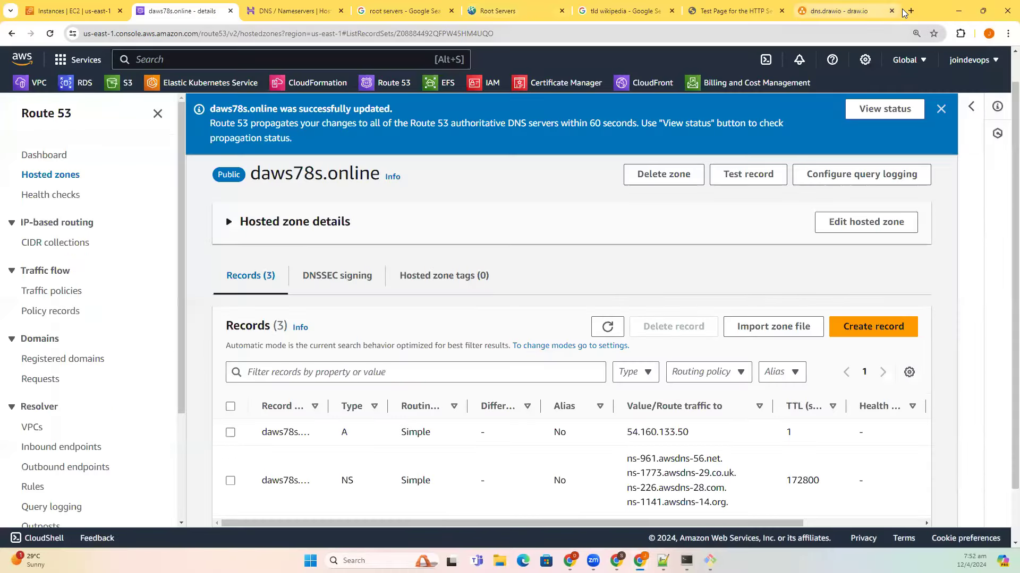
pyautogui.write('nslooku')
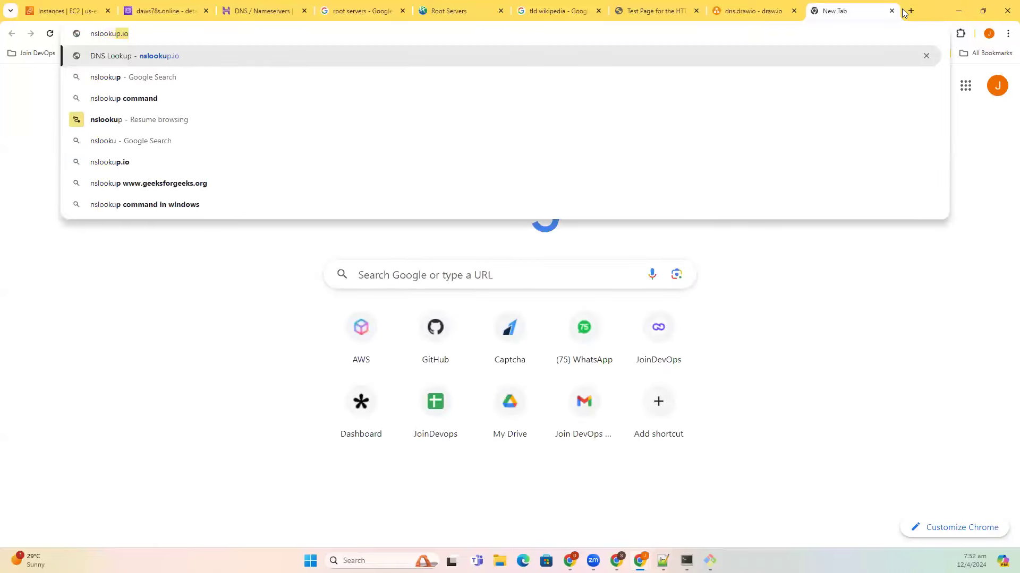
pyautogui.write('p on')
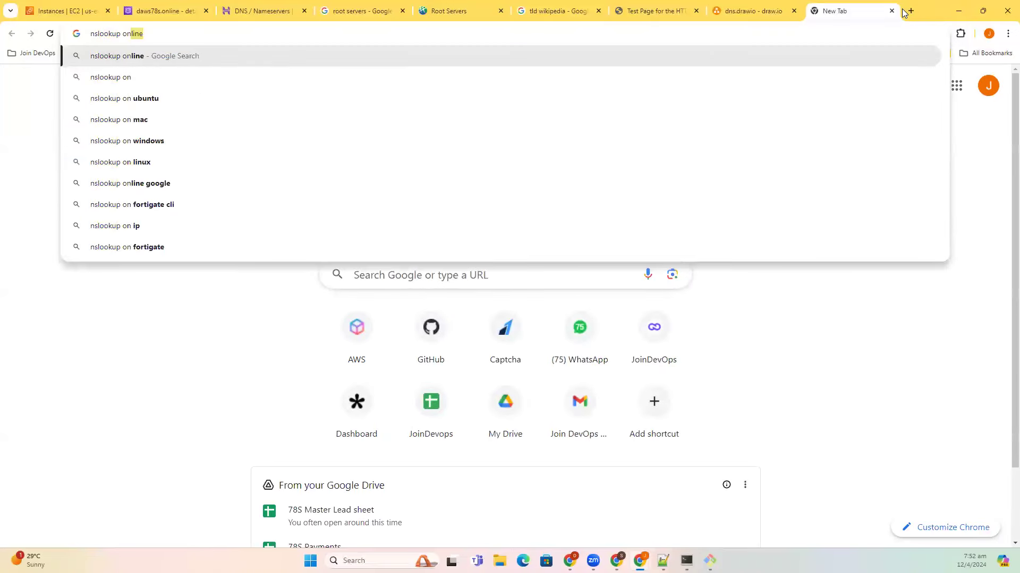
pyautogui.press('Return')
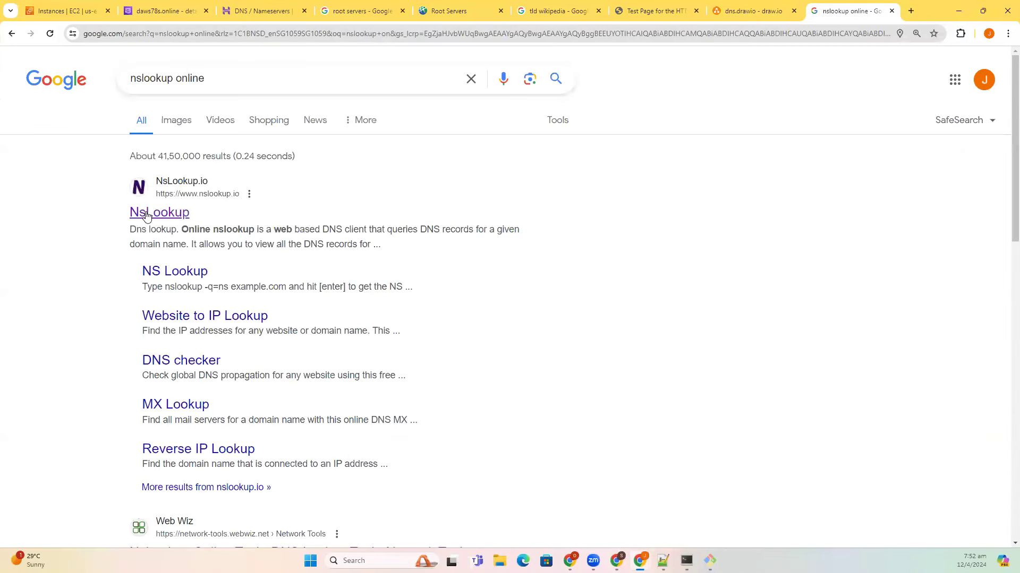
pyautogui.click(139, 213)
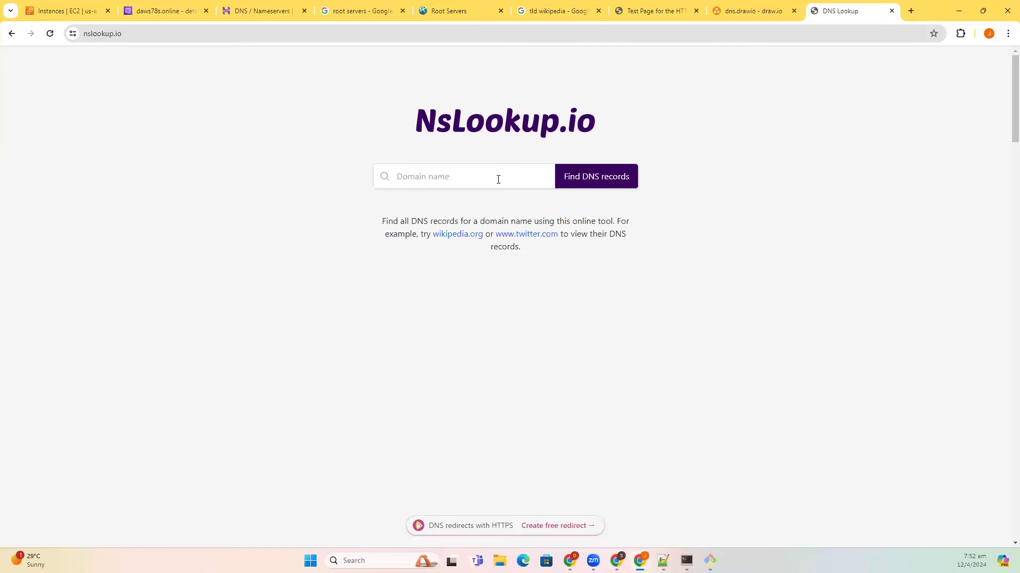
# - Look up daws78s.online's DNS records and check the A record 54.160.133.50
pyautogui.write('daws8')
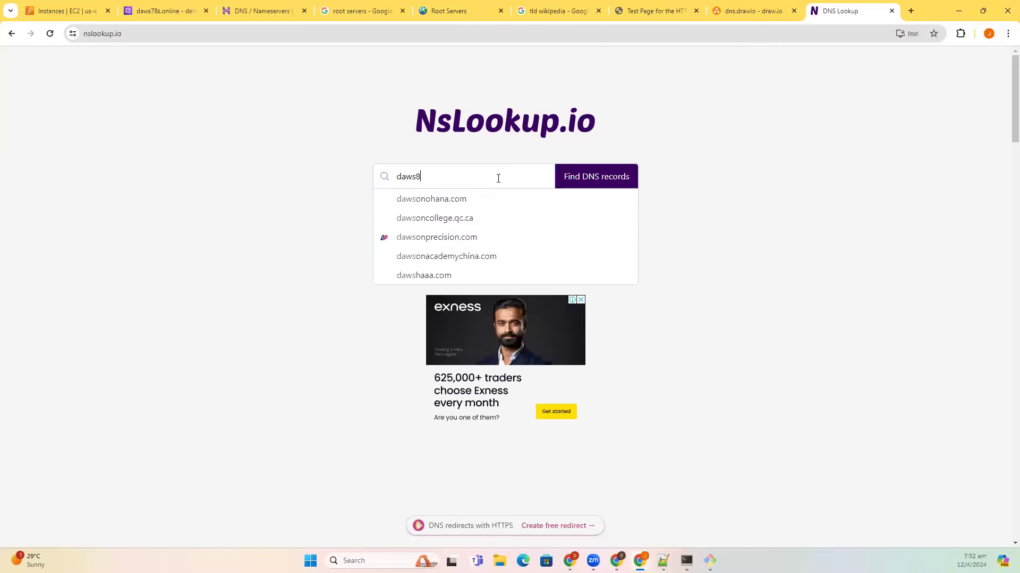
pyautogui.click(498, 178)
pyautogui.write('78s.online')
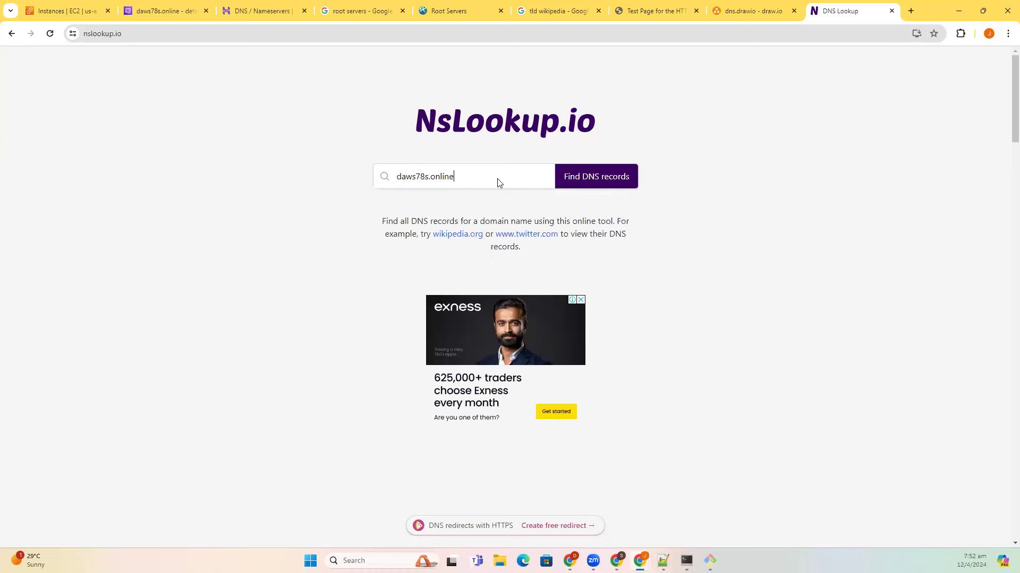
pyautogui.click(596, 176)
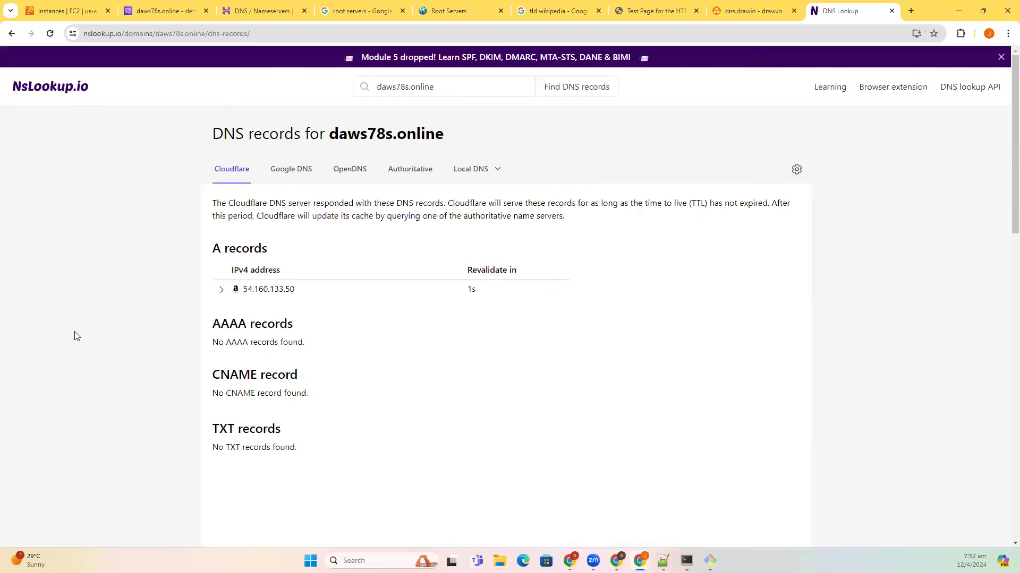
pyautogui.moveTo(289, 295)
pyautogui.moveTo(295, 293); pyautogui.dragTo(242, 295)
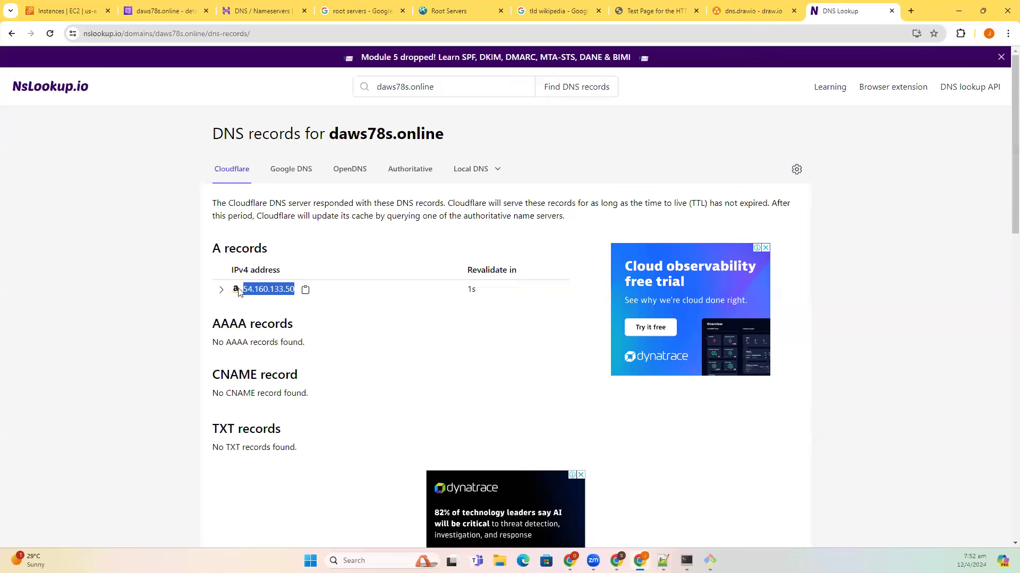
pyautogui.click(165, 315)
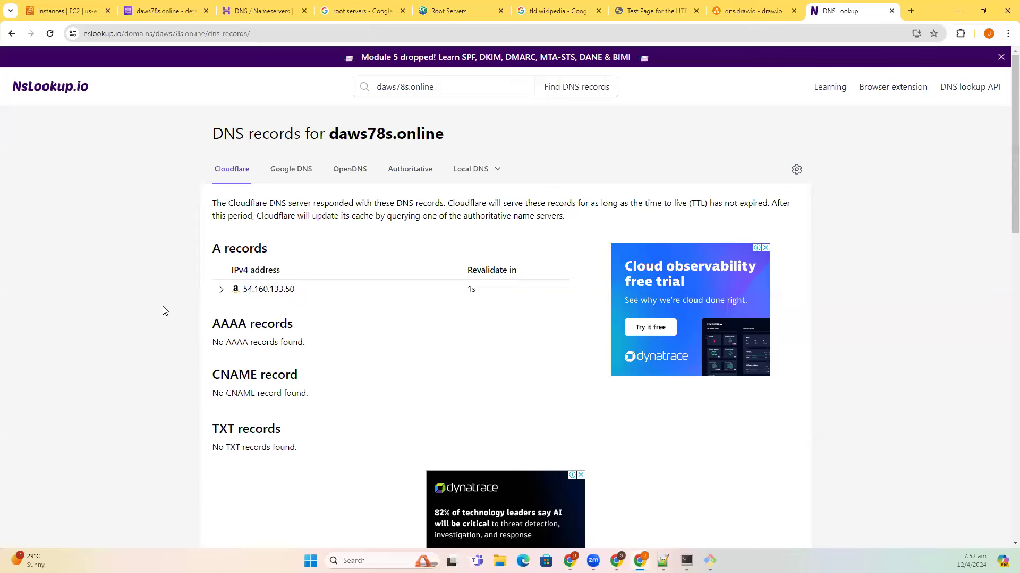
# - Compare the EC2 frontend IP 54.160.133.50 with the Route 53 A record, then view Hostinger's nameservers
pyautogui.click(61, 15)
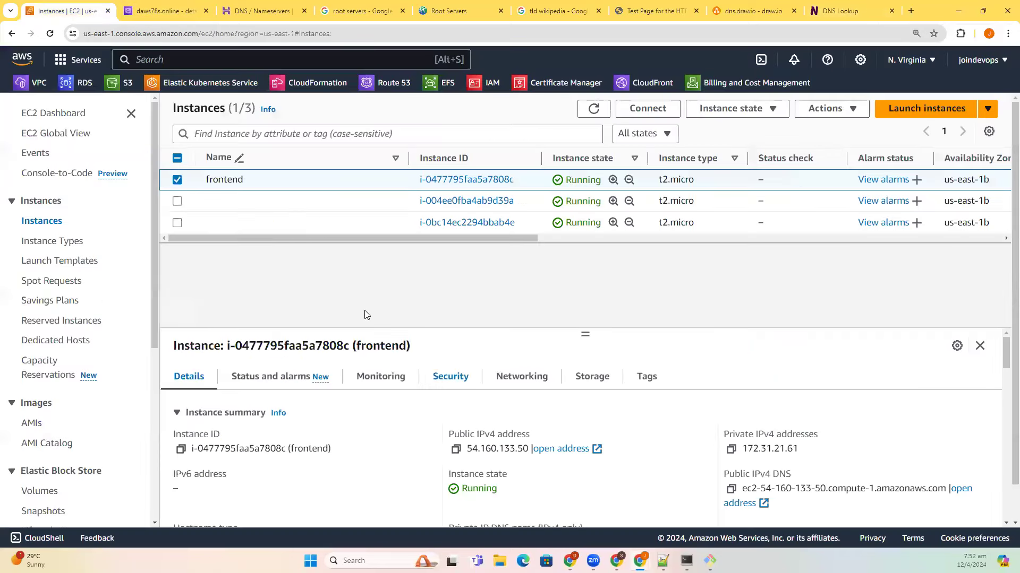
pyautogui.click(167, 7)
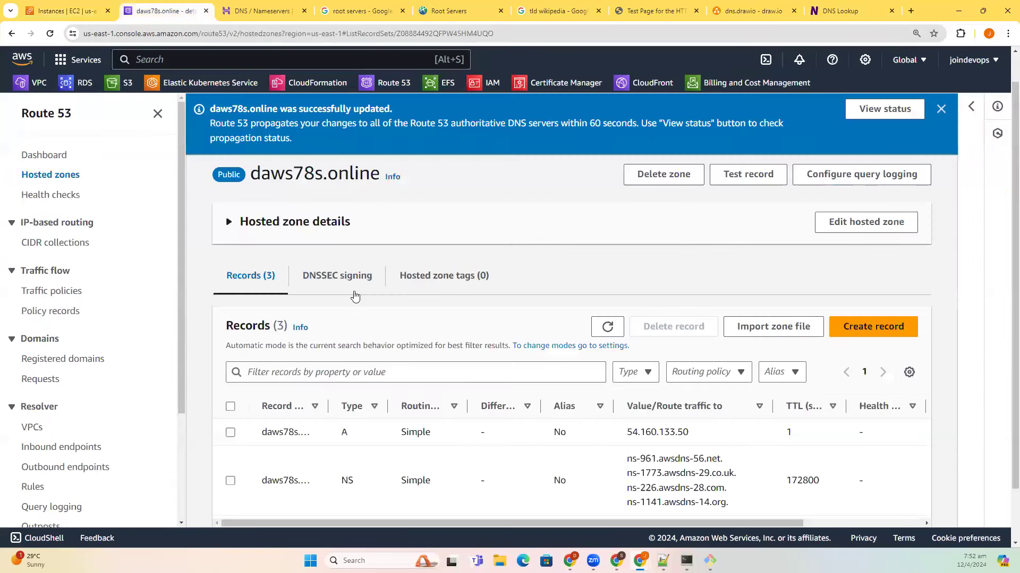
pyautogui.click(256, 15)
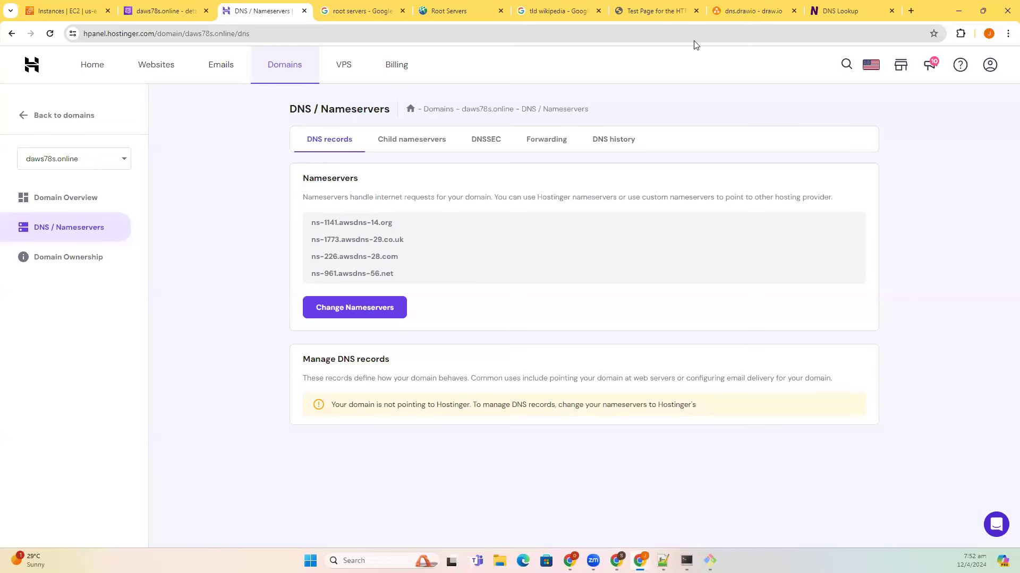
# - Check Hostinger's AWS nameservers for daws78s.online against the DNS flow diagram, then return to EC2 instances
pyautogui.hotkey('ctrl', '8')
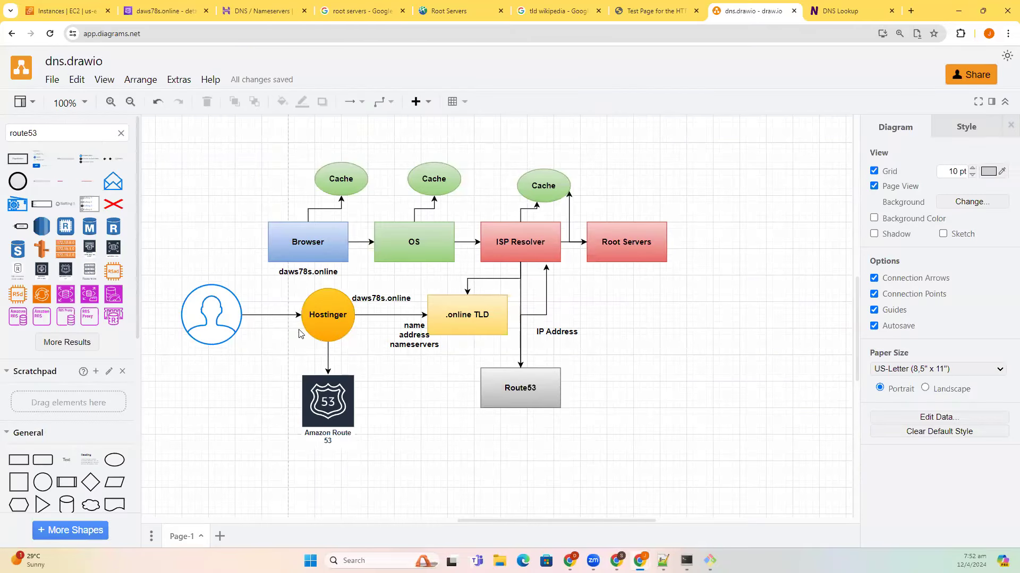
pyautogui.hotkey('ctrl', '3')
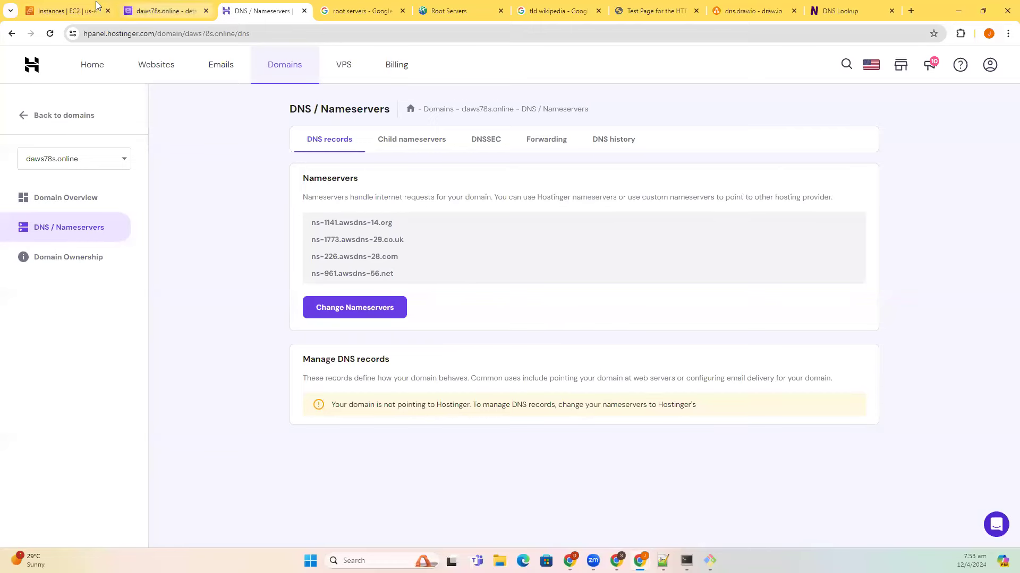
pyautogui.hotkey('ctrl', '1')
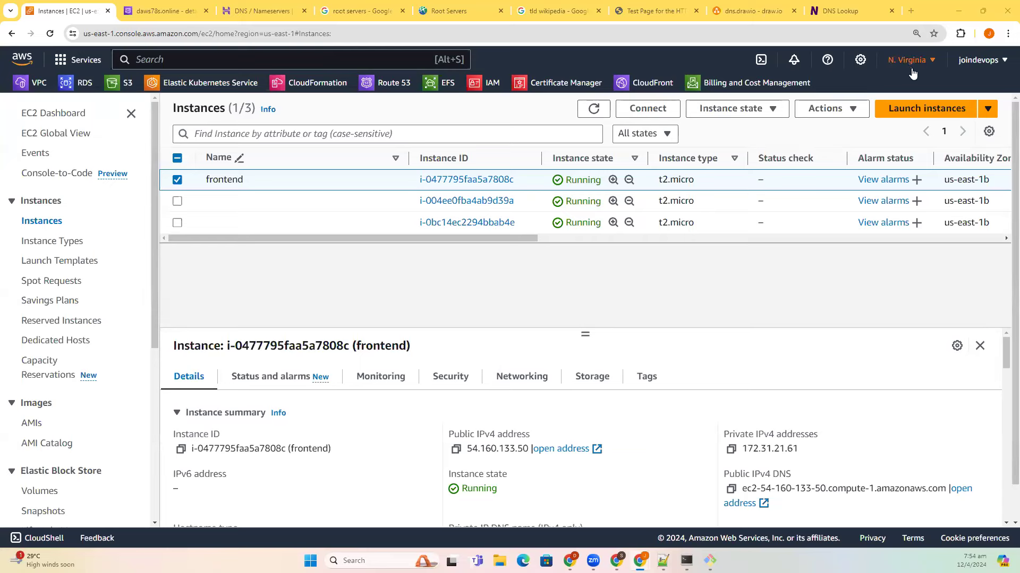
# - Close the DNS lookup results and Red Hat test page tabs, then return to Hostinger and the DNS diagram
pyautogui.click(863, 11)
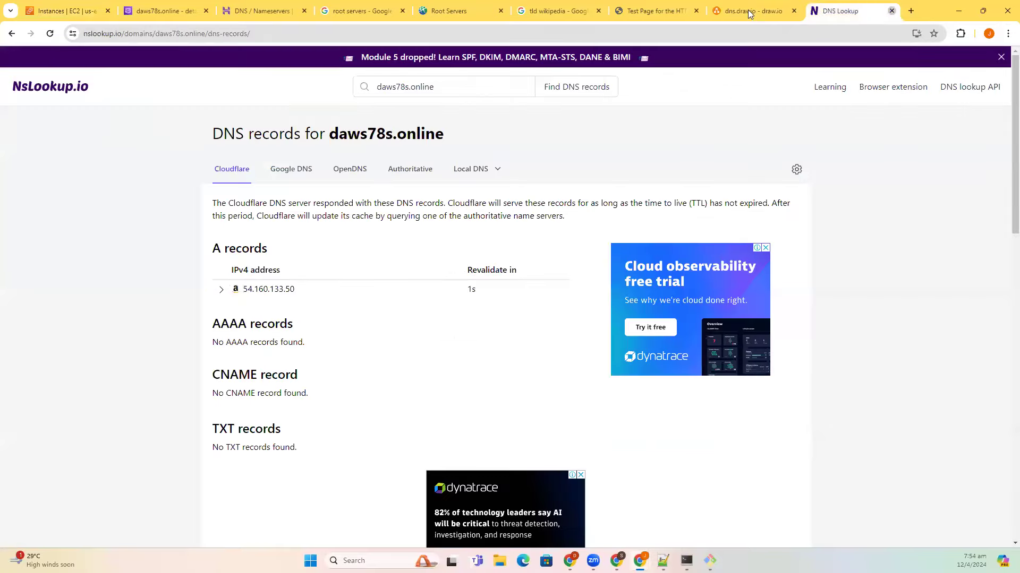
pyautogui.hotkey('ctrl', 'w')
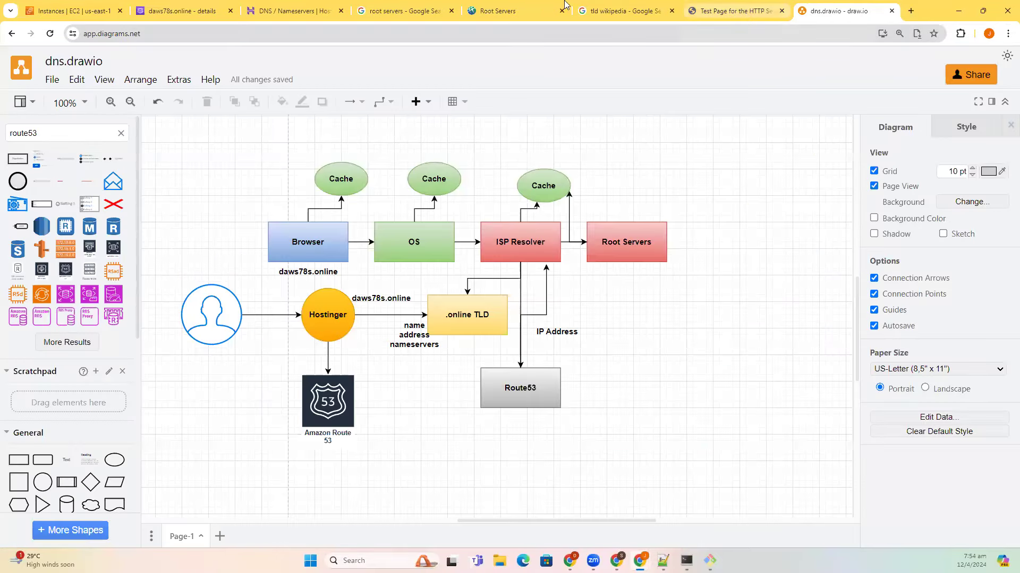
pyautogui.hotkey('ctrl', 'shift', 'Tab')
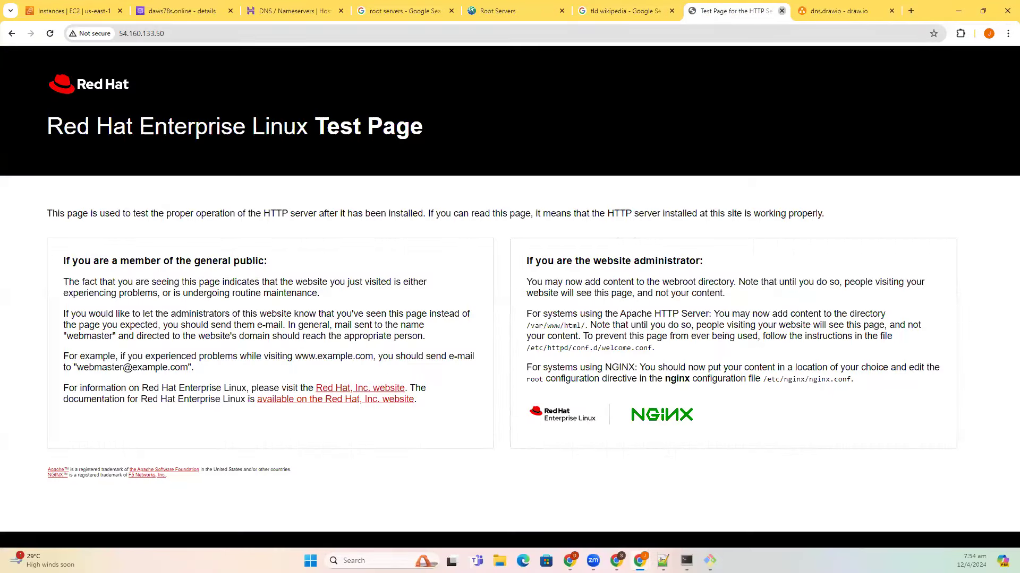
pyautogui.hotkey('ctrl', 'w')
pyautogui.hotkey('ctrl', 'Tab')
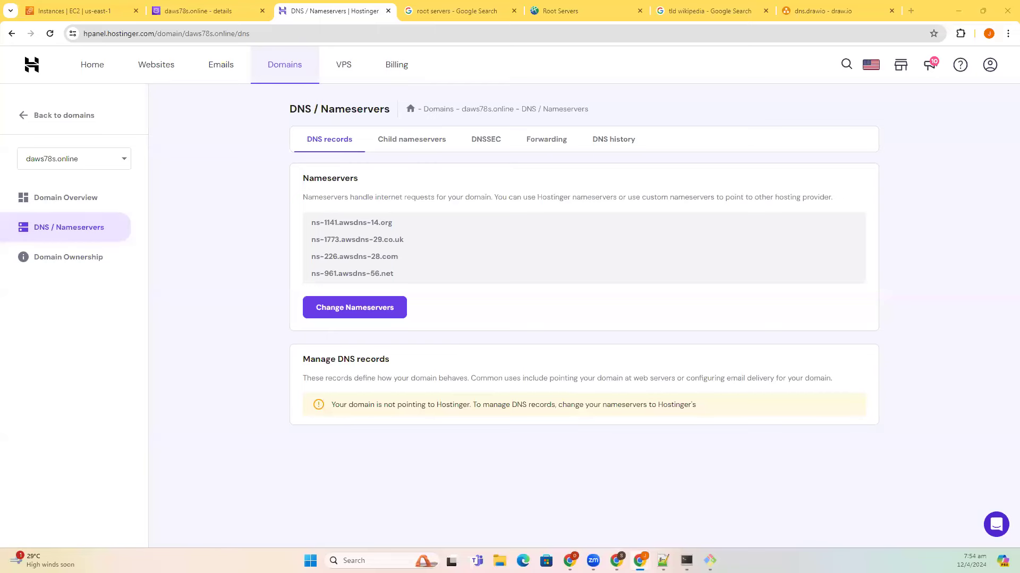
pyautogui.click(788, 11)
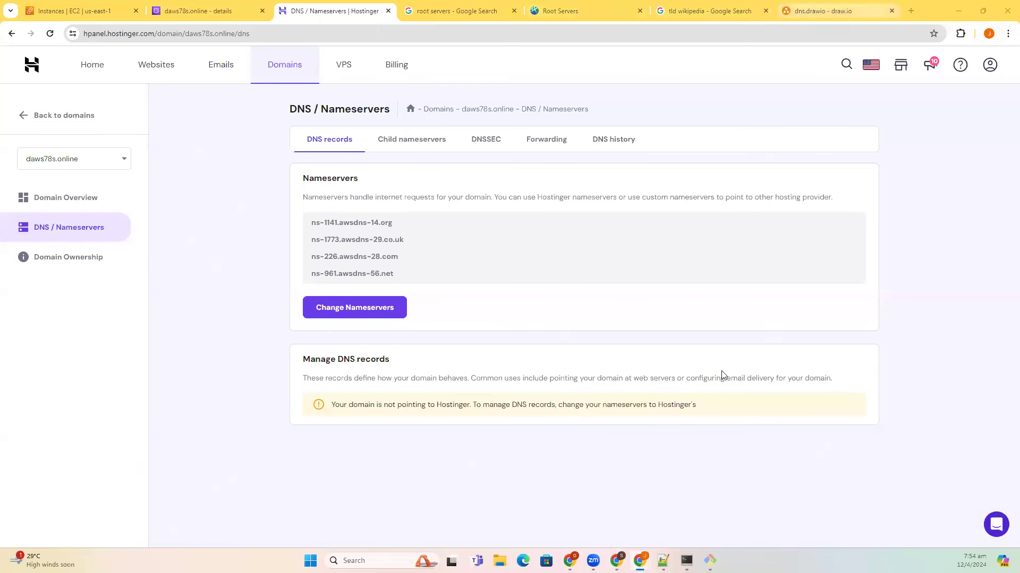
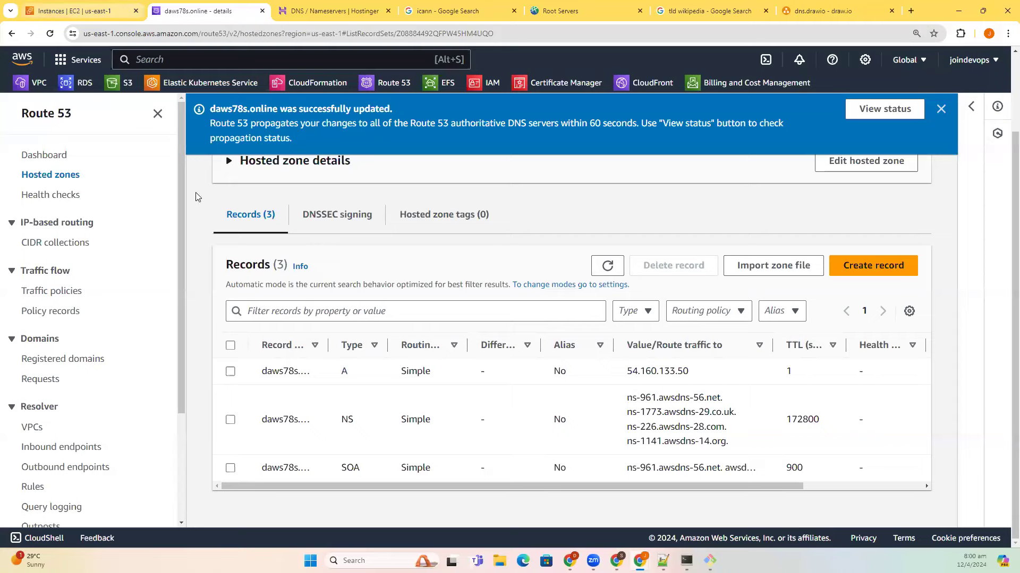
# - Rename the second EC2 instance to db
pyautogui.hotkey('ctrl', 'shift', 'Tab')
pyautogui.click(177, 179)
pyautogui.moveTo(393, 202)
pyautogui.click(334, 200)
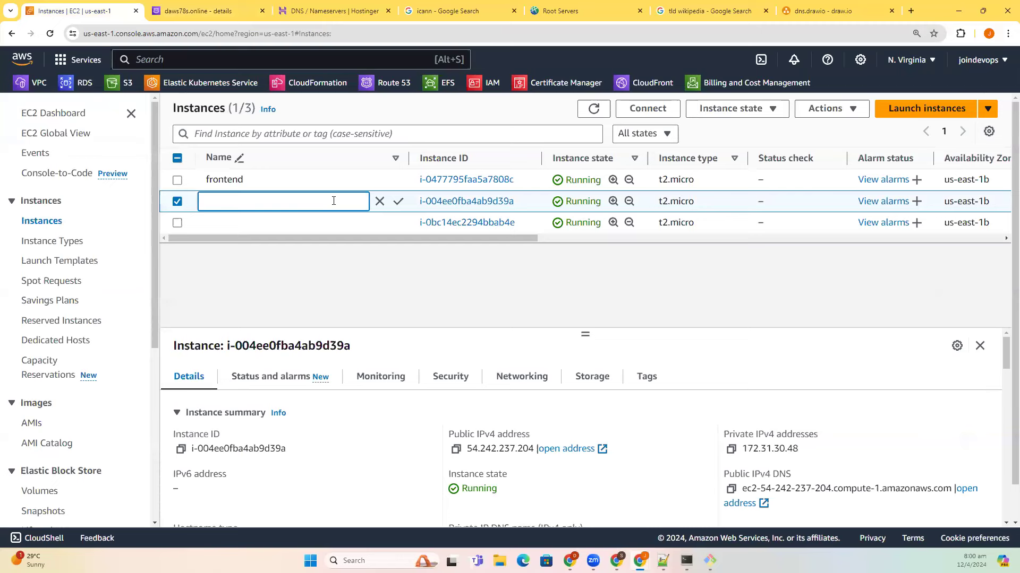
pyautogui.write('db')
pyautogui.press('Return')
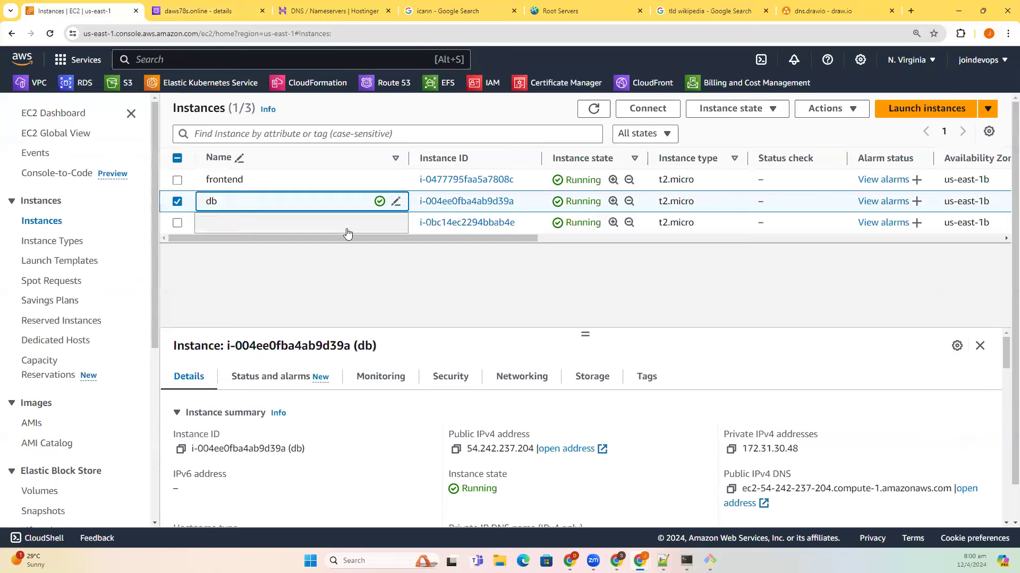
# - Review the daws78s.online name servers and A record IP 54.160.133.50, then view the DNS diagram
pyautogui.hotkey('ctrl', 'Tab')
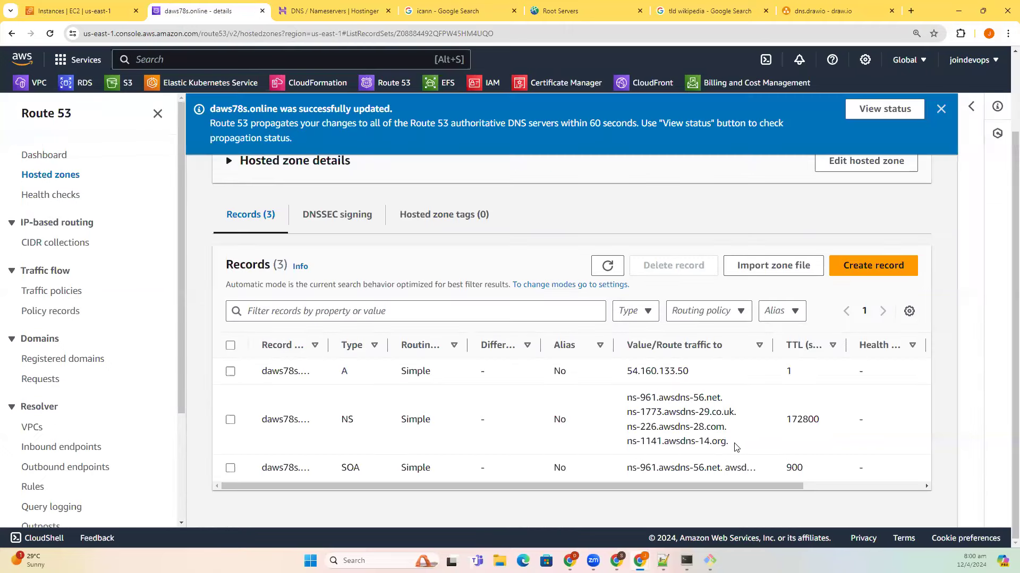
pyautogui.tripleClick(648, 407)
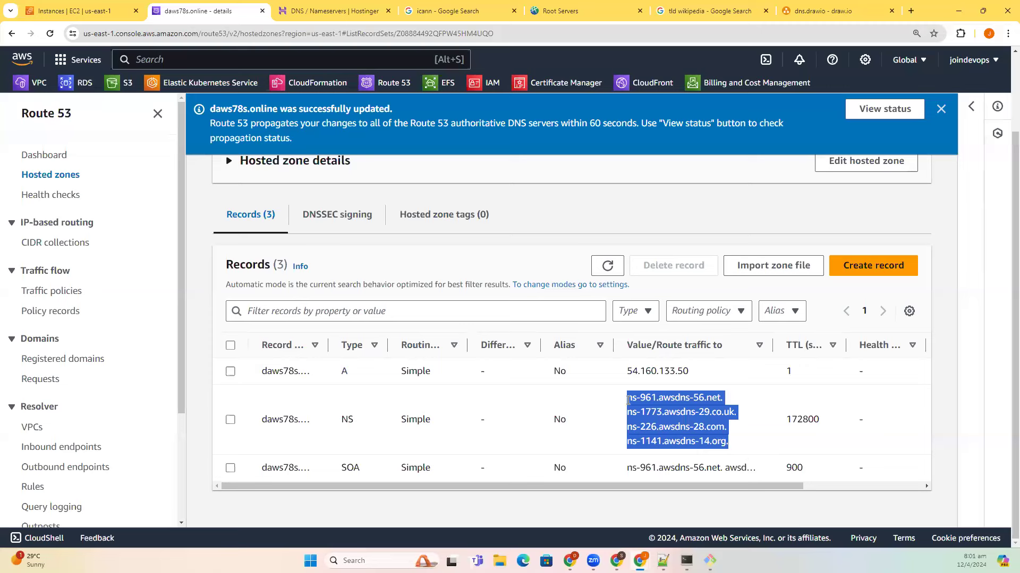
pyautogui.doubleClick(674, 427)
pyautogui.moveTo(717, 398); pyautogui.dragTo(627, 398)
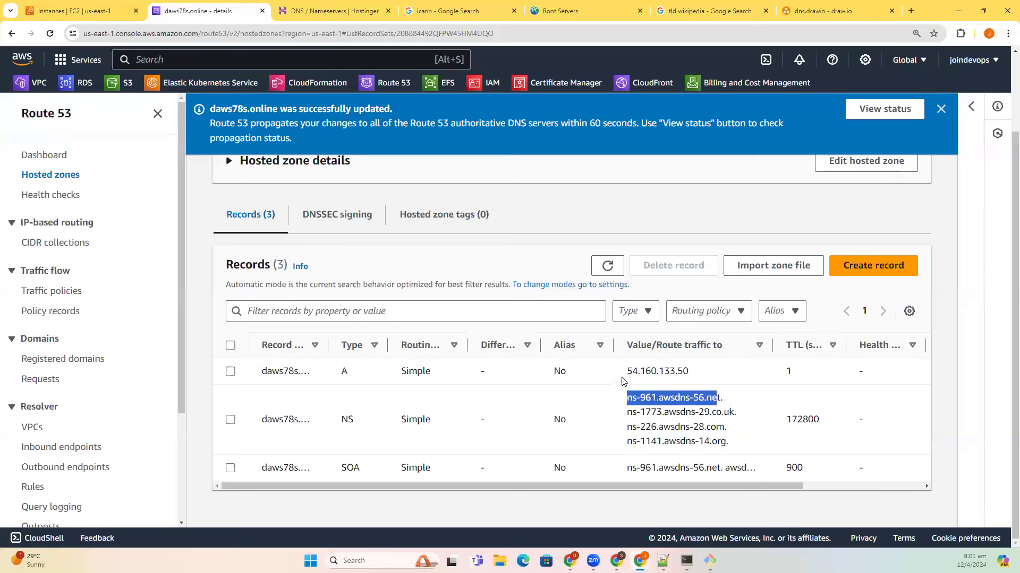
pyautogui.doubleClick(684, 371)
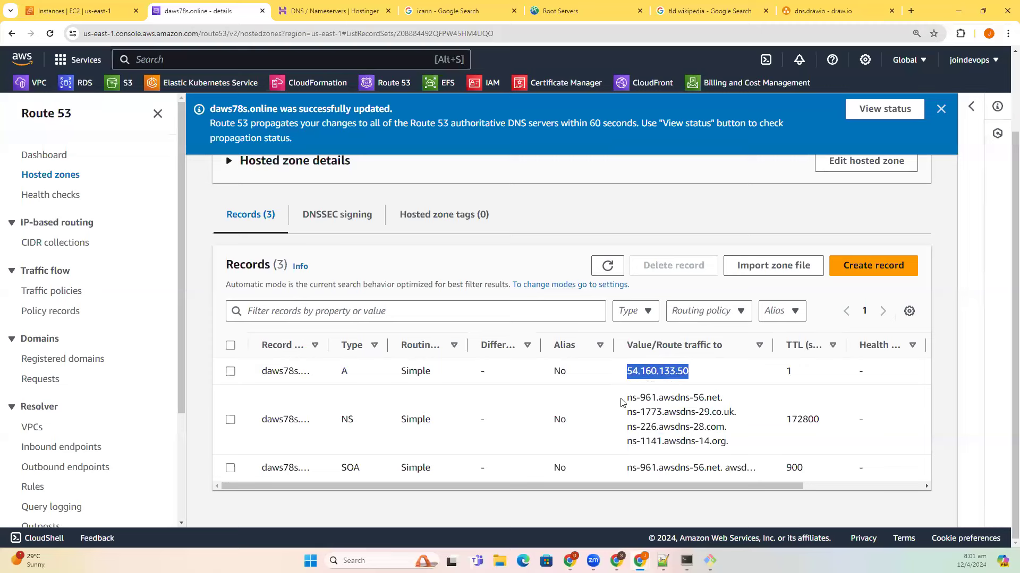
pyautogui.moveTo(629, 399); pyautogui.dragTo(705, 399)
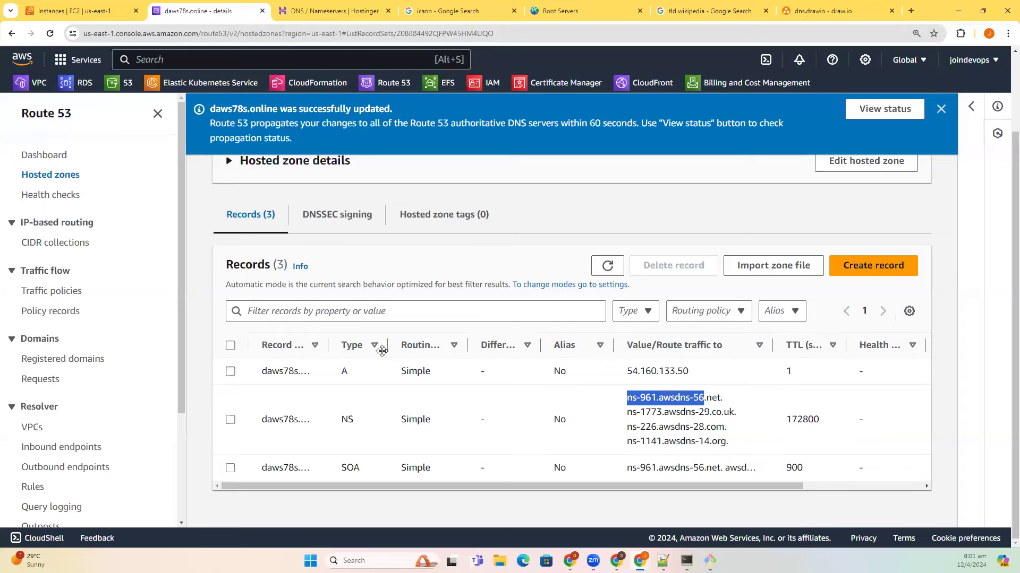
pyautogui.hotkey('ctrl', '9')
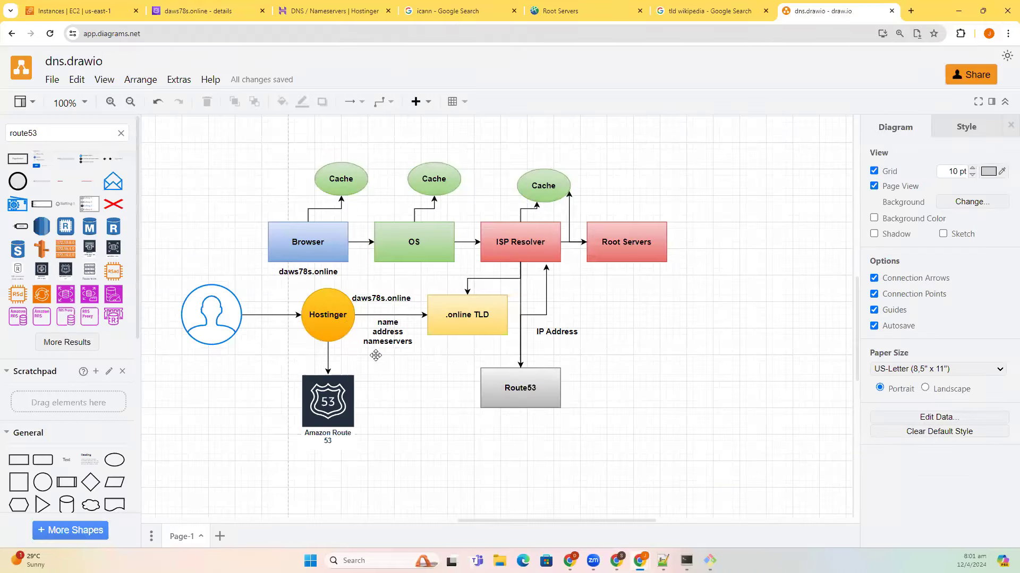
# - Inspect the name/address/nameservers label, .online TLD box and Route 53 icon in the DNS diagram
pyautogui.click(371, 349)
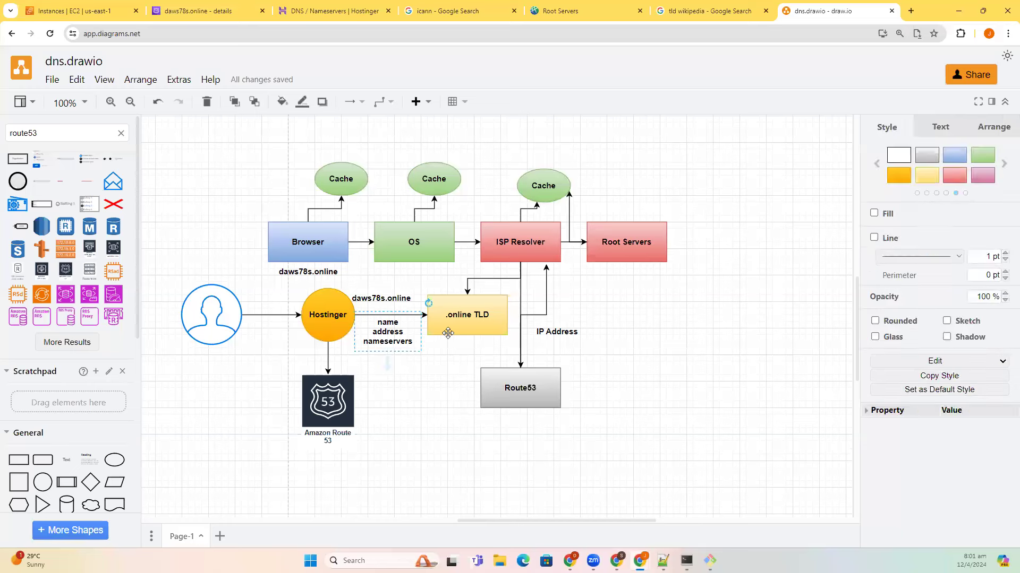
pyautogui.click(475, 318)
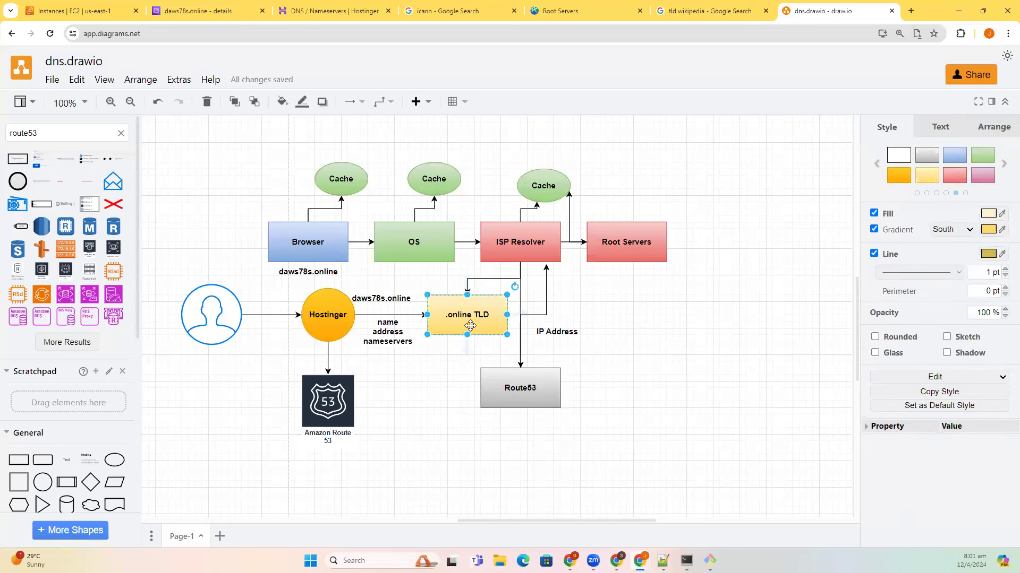
pyautogui.click(348, 417)
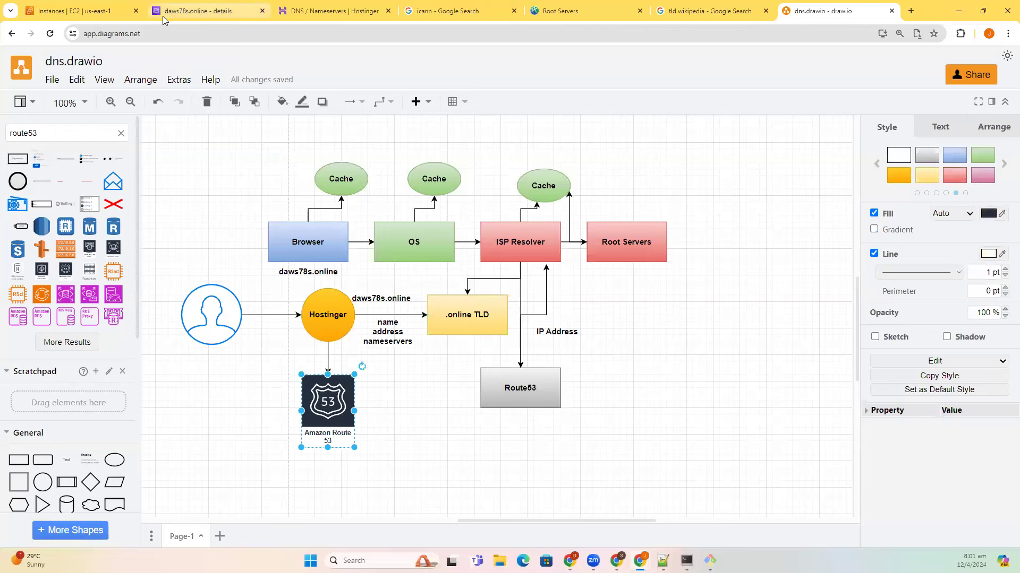
pyautogui.click(235, 12)
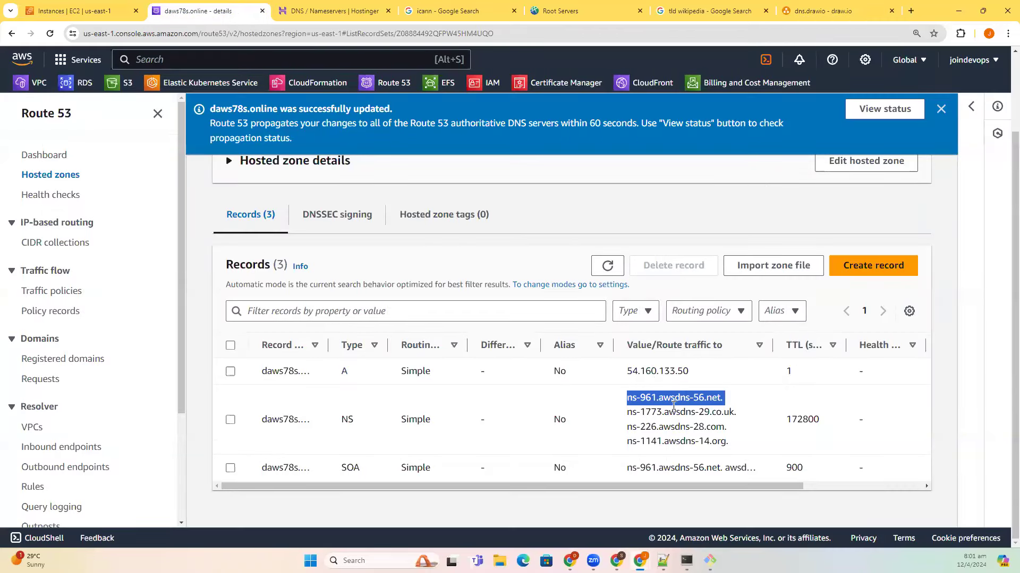
# - Look over the daws78s.online A record pointing to 54.160.133.50
pyautogui.hotkey('ctrl', '9')
pyautogui.hotkey('ctrl', '2')
pyautogui.doubleClick(752, 377)
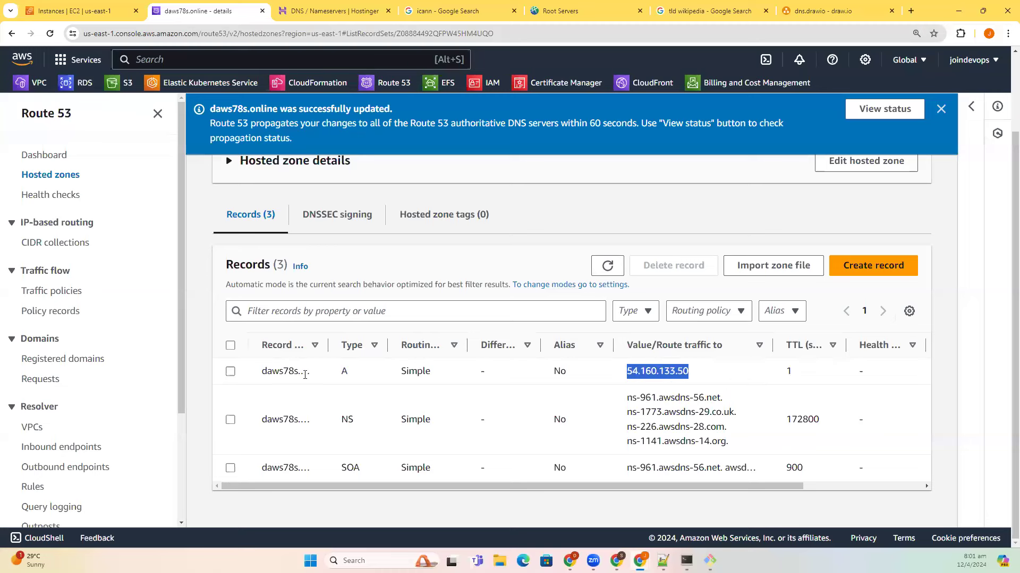
pyautogui.click(347, 373)
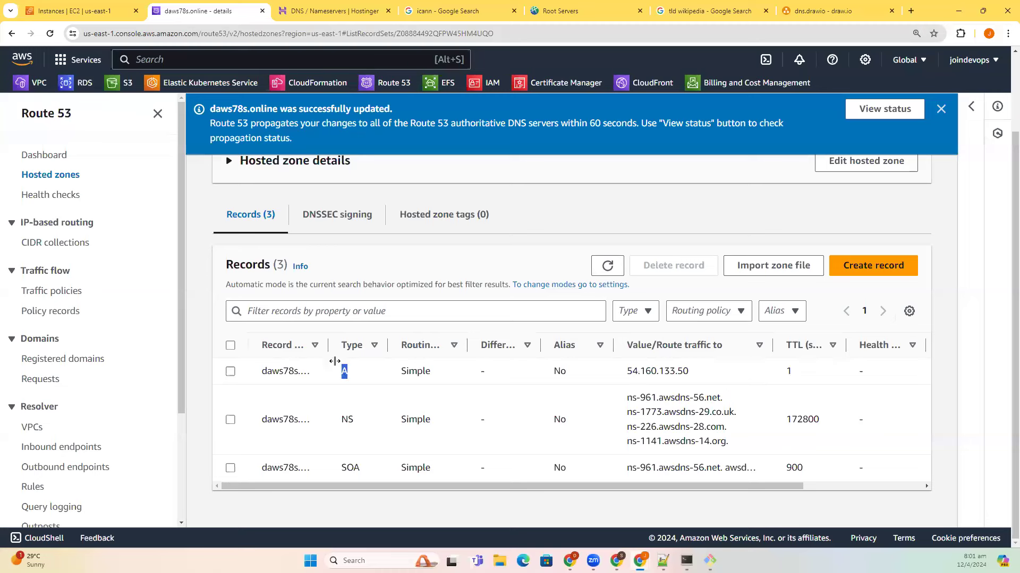
pyautogui.doubleClick(344, 372)
# - Rename the third EC2 instance to backend, then bring up the Hostinger page
pyautogui.click(87, 11)
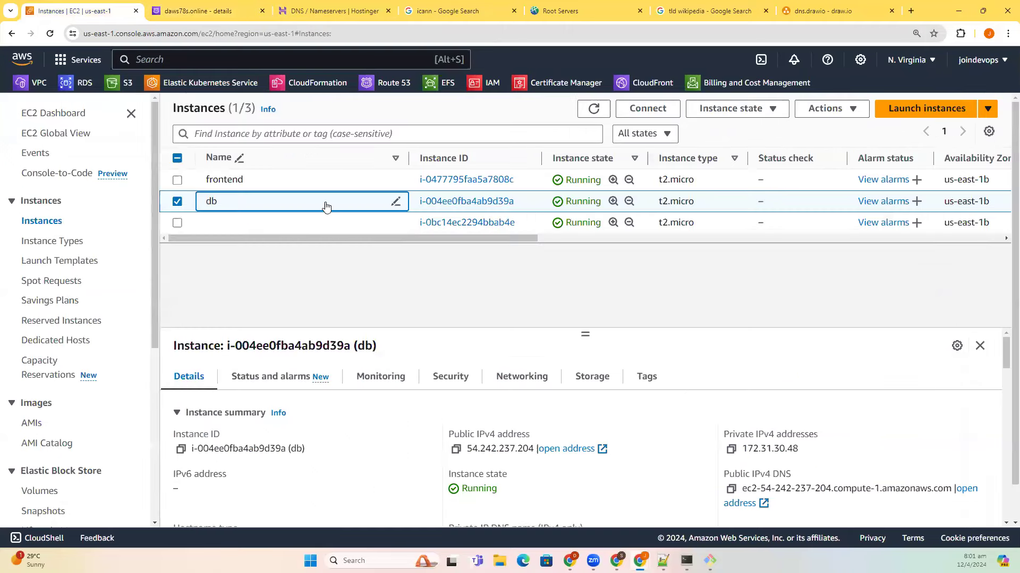
pyautogui.click(396, 202)
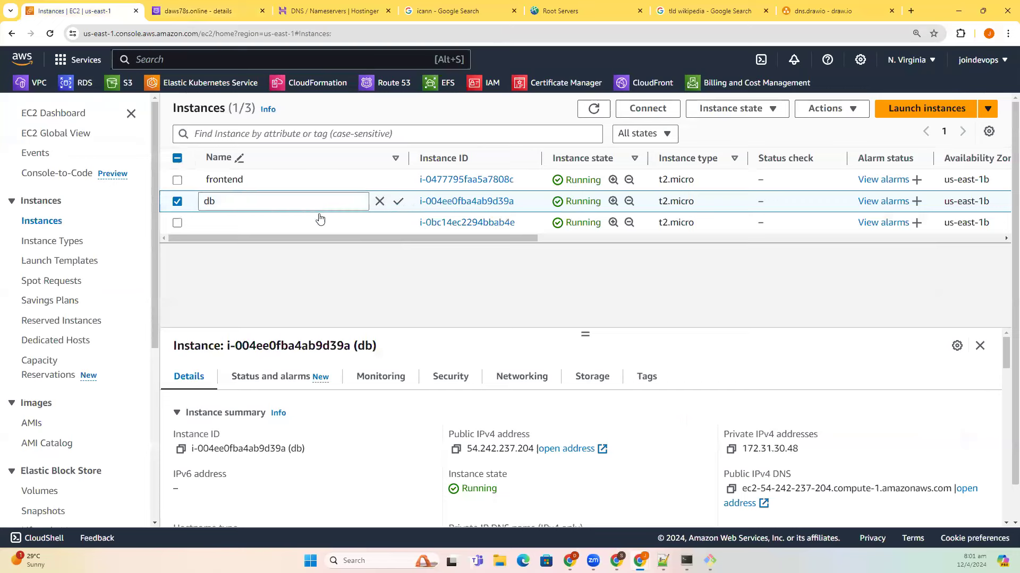
pyautogui.click(377, 228)
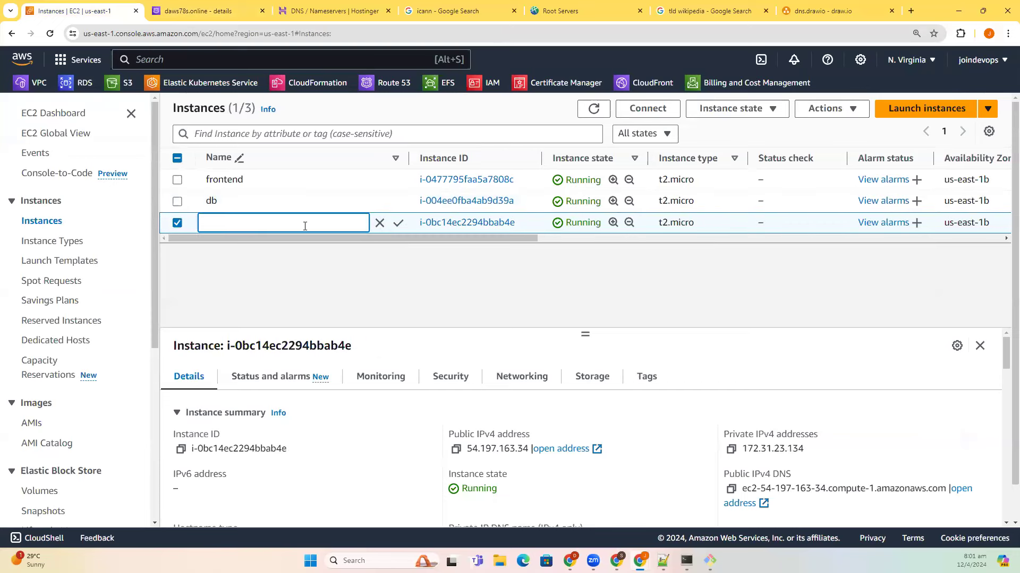
pyautogui.write('backend')
pyautogui.click(398, 223)
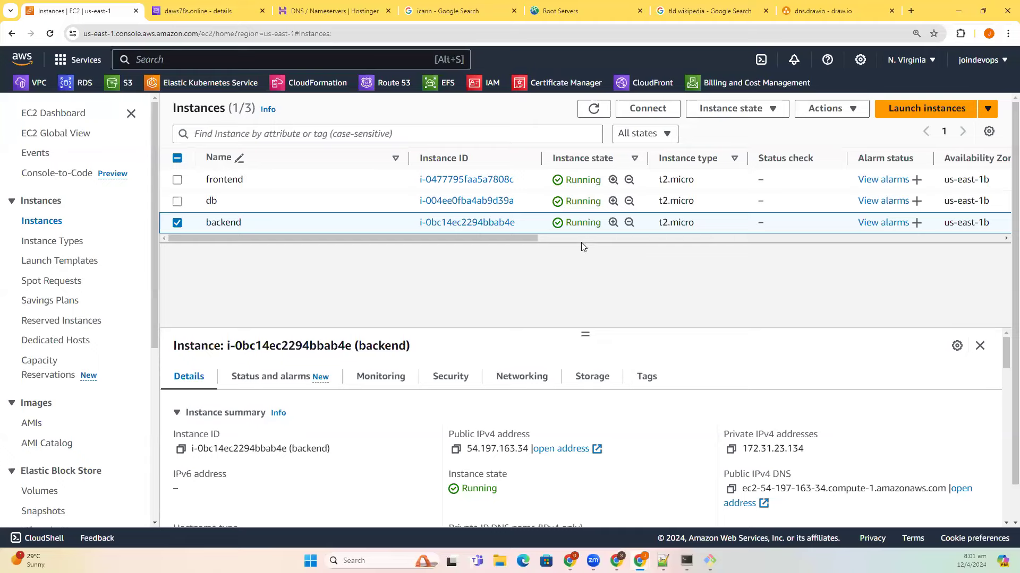
pyautogui.hscroll(10, 583, 246)
pyautogui.hscroll(-7, 406, 79)
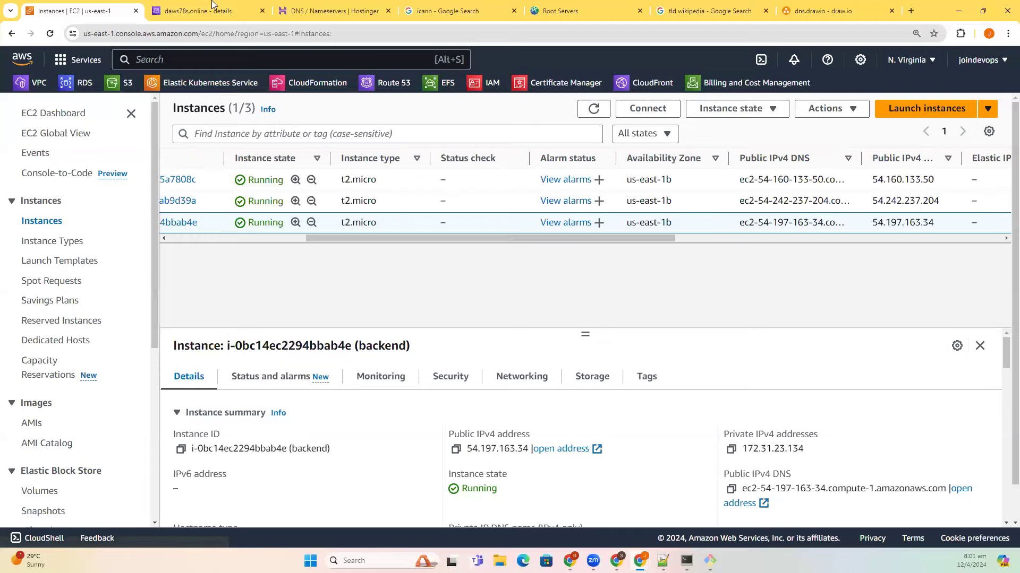
pyautogui.click(338, 19)
pyautogui.click(336, 32)
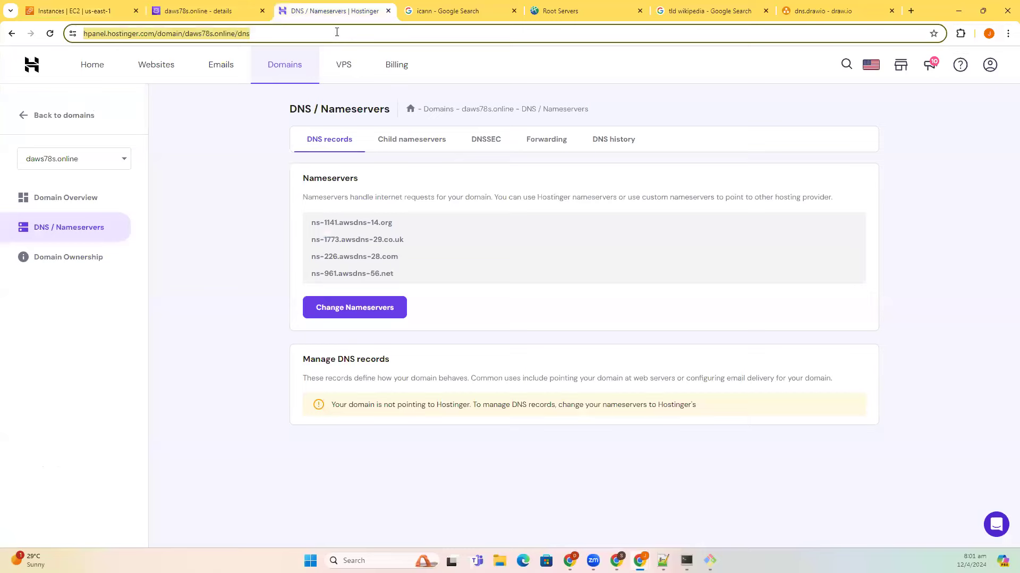
# - Open GitHub and find the expenses-documention repository by filtering repositories with 'exp'
pyautogui.write('gith')
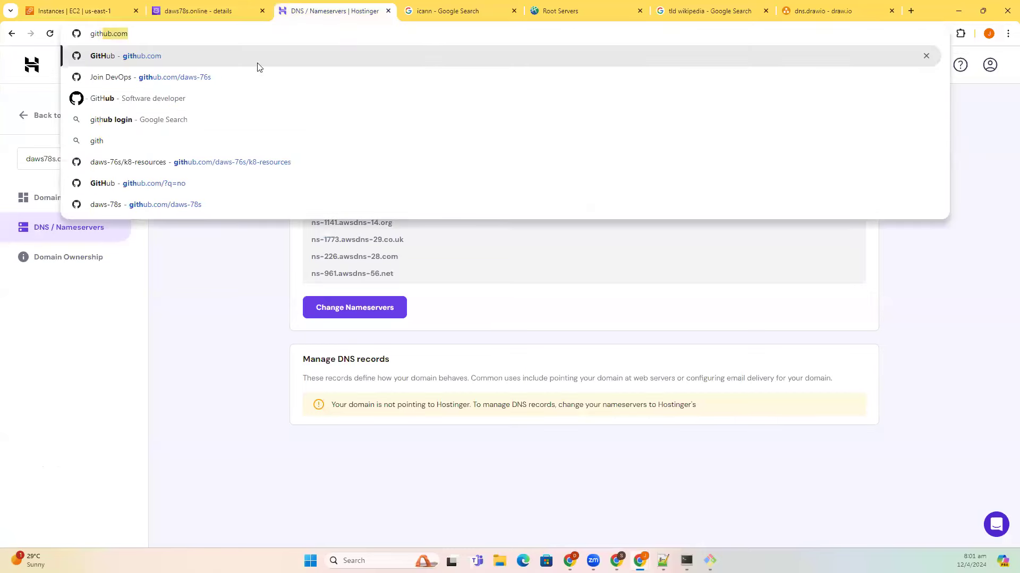
pyautogui.press('Return')
pyautogui.click(111, 170)
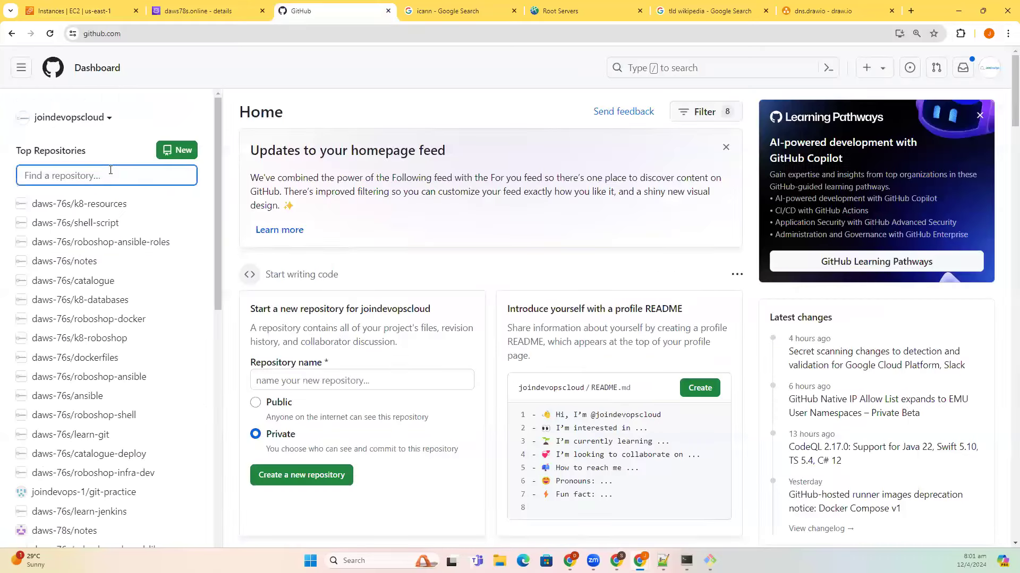
pyautogui.write('exp')
pyautogui.press('Return')
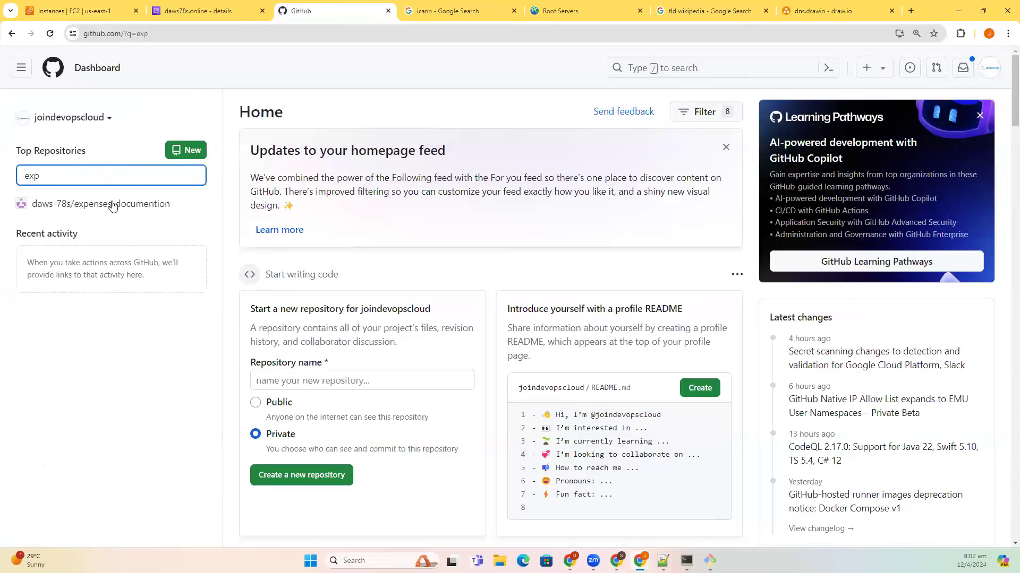
pyautogui.click(514, 13)
pyautogui.click(514, 13)
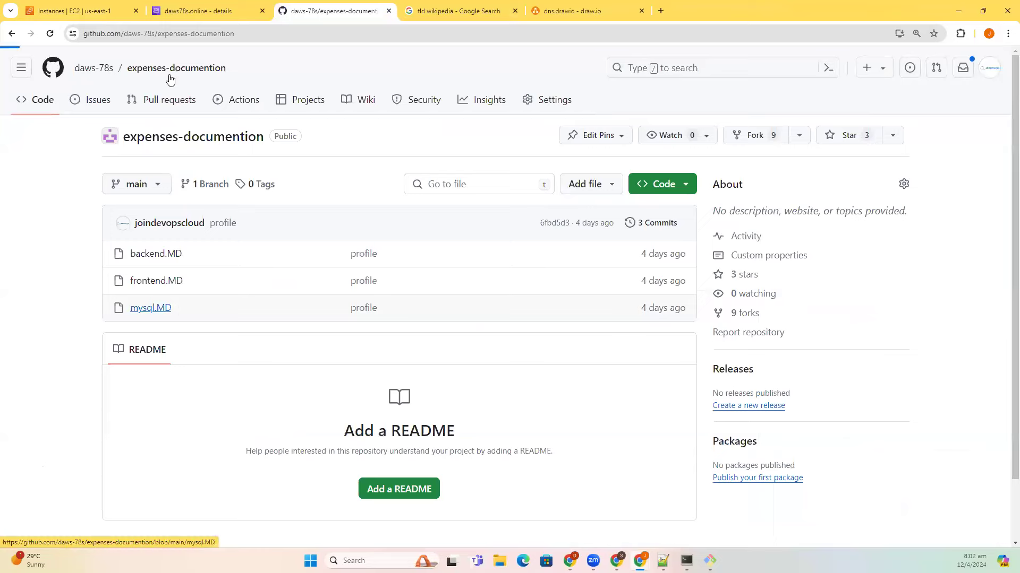
pyautogui.hotkey('ctrl', '1')
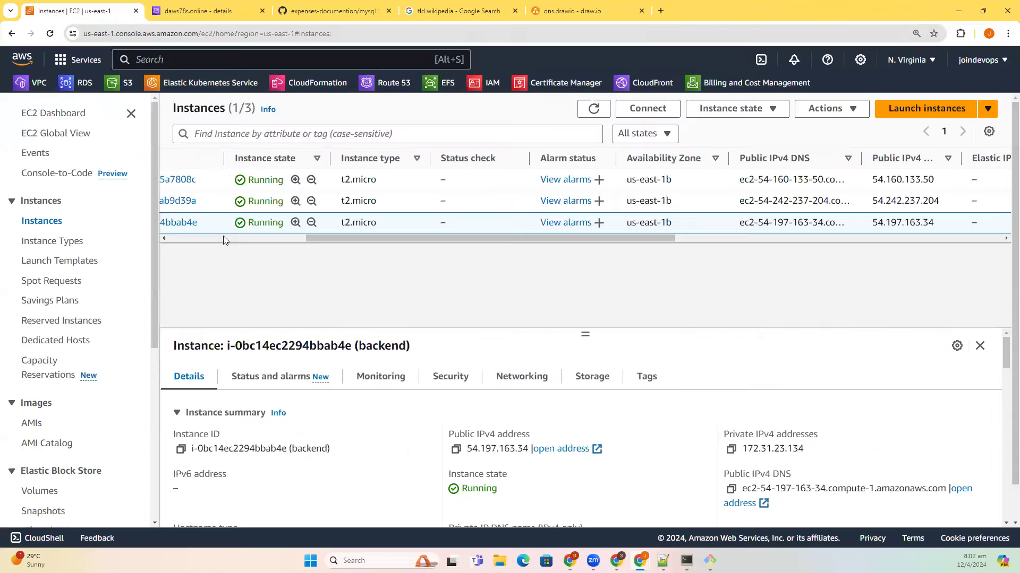
# - Open a logged-in SSH session to the db server at 54.242.237.204
pyautogui.click(223, 237)
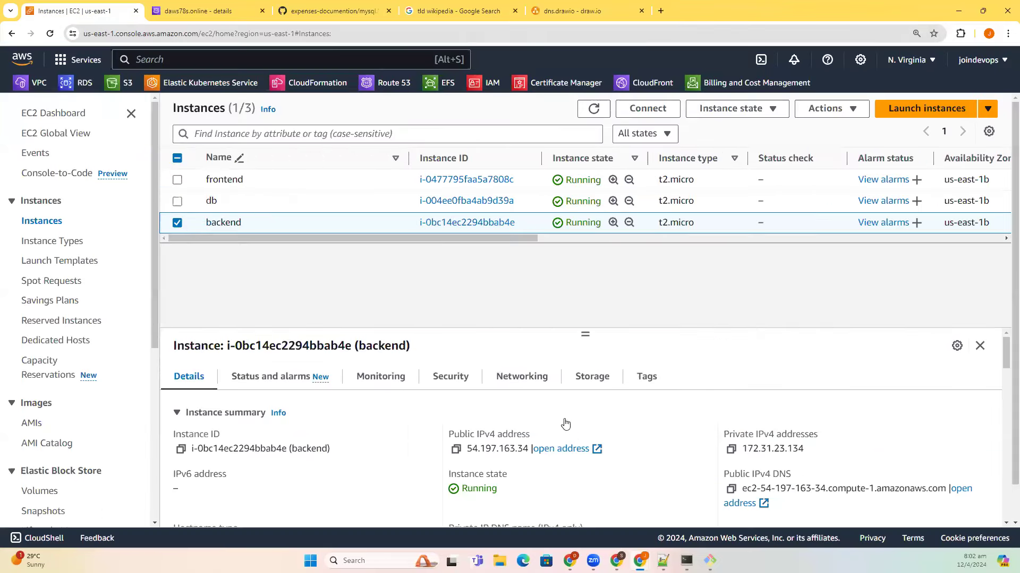
pyautogui.click(319, 200)
pyautogui.click(455, 450)
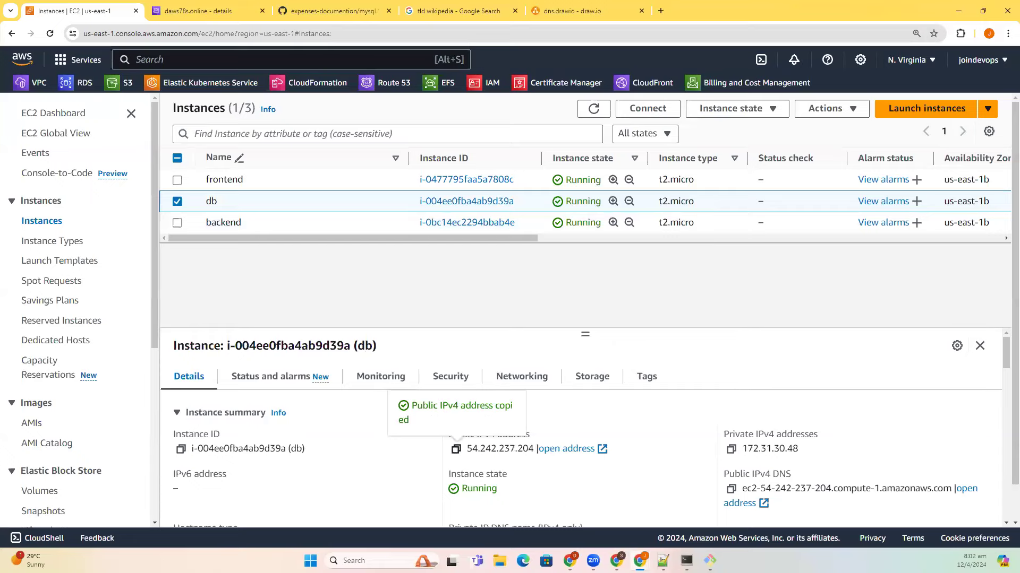
pyautogui.hotkey('alt', 'Tab')
pyautogui.click(137, 31)
pyautogui.hotkey('ctrl', 'v')
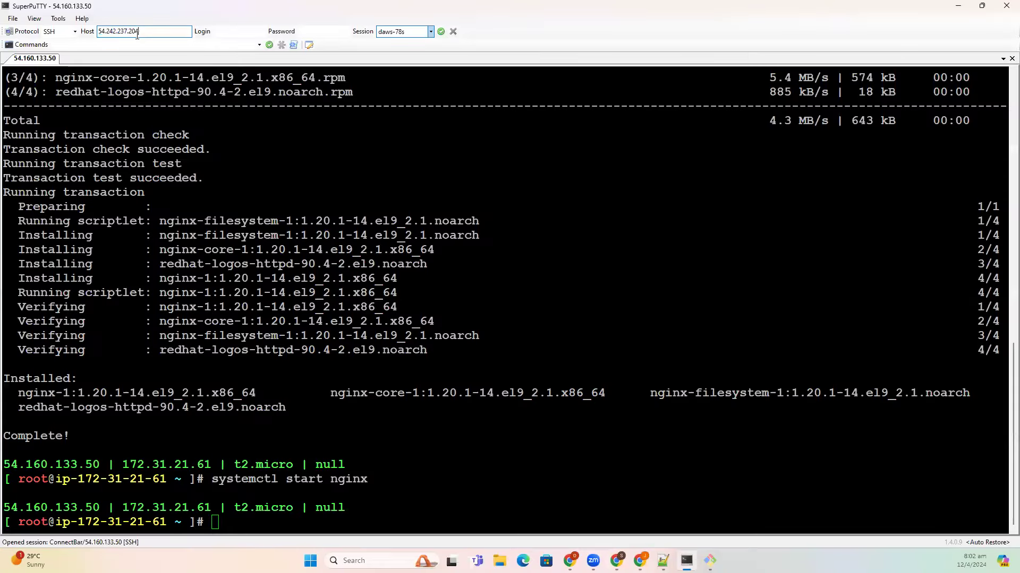
pyautogui.press('Return')
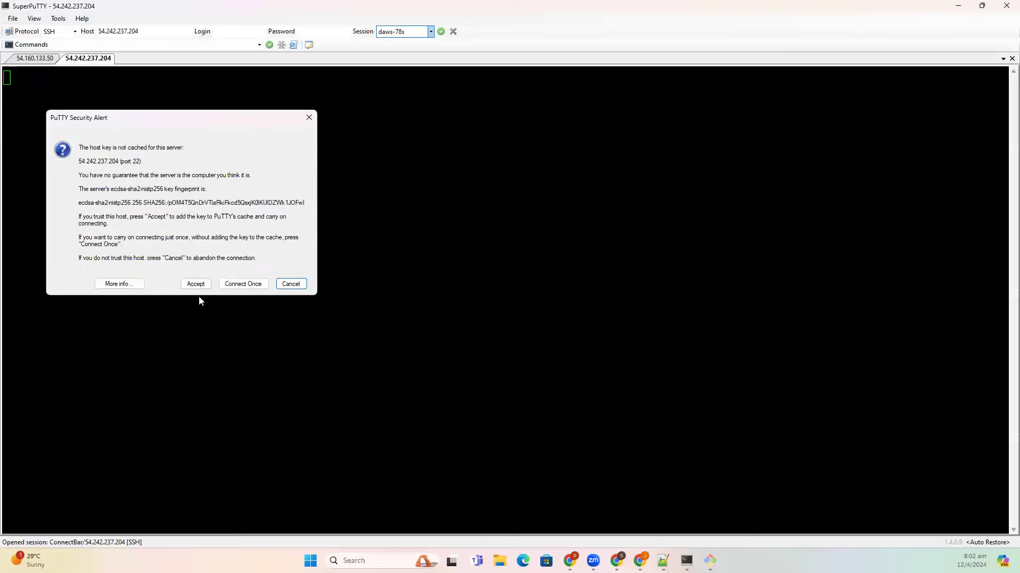
pyautogui.press('Return')
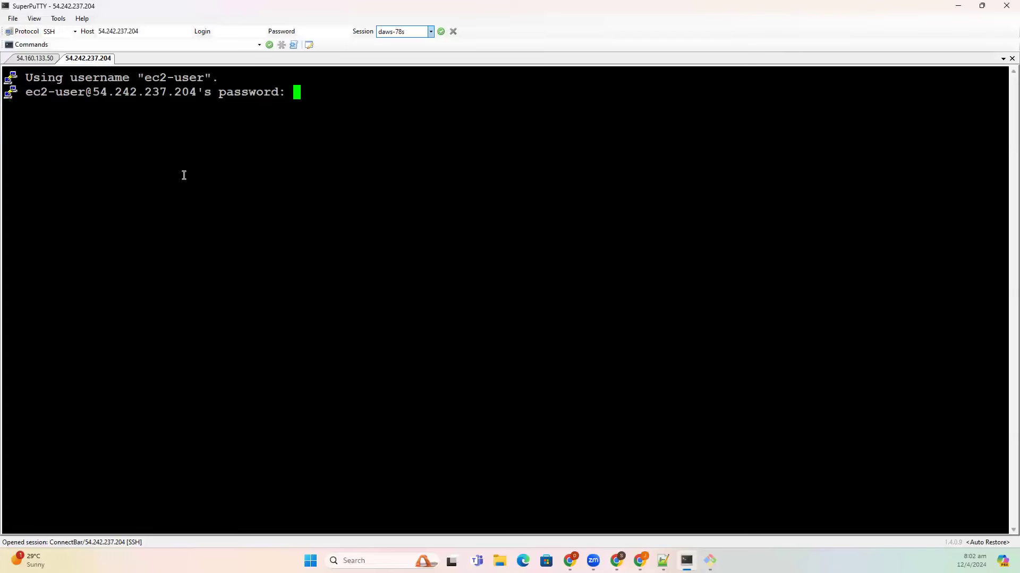
pyautogui.press('Return')
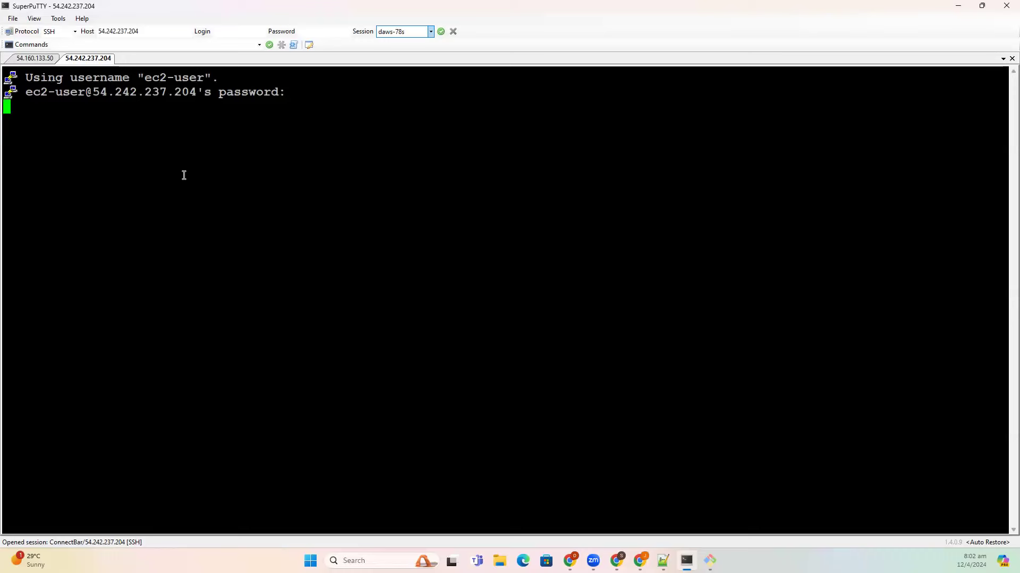
# - Rename the session tab to db and switch to root with sudo su -
pyautogui.rightClick(81, 60)
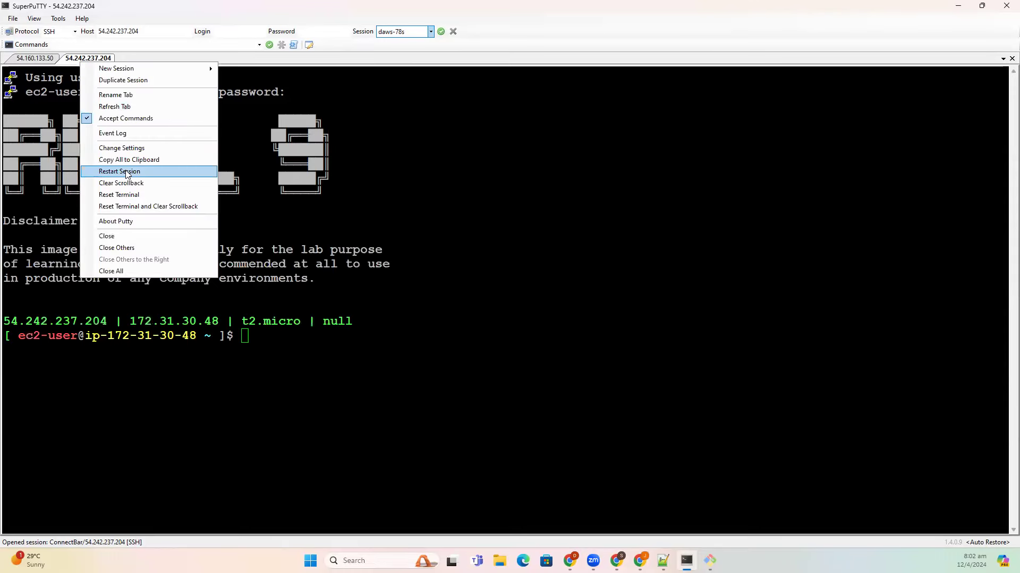
pyautogui.click(126, 96)
pyautogui.write('db')
pyautogui.click(536, 289)
pyautogui.write('sudo su ')
pyautogui.write('-')
pyautogui.press('Return')
pyautogui.hotkey('alt', 'Tab')
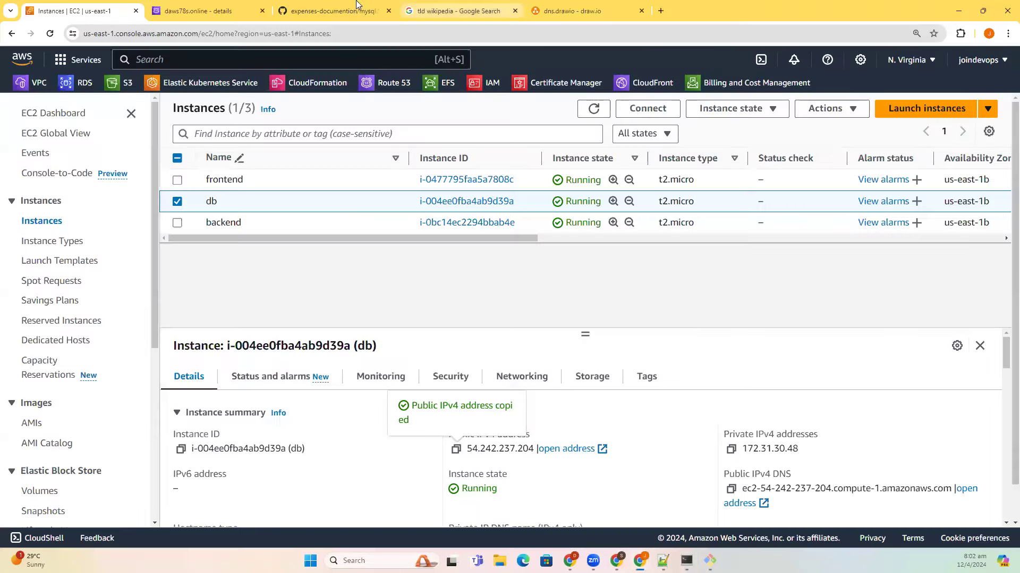
# - Run dnf install mysql-server -y on the db server, copied from the GitHub MySQL guide
pyautogui.hotkey('ctrl', 'Tab')
pyautogui.hotkey('ctrl', 'Tab')
pyautogui.click(924, 391)
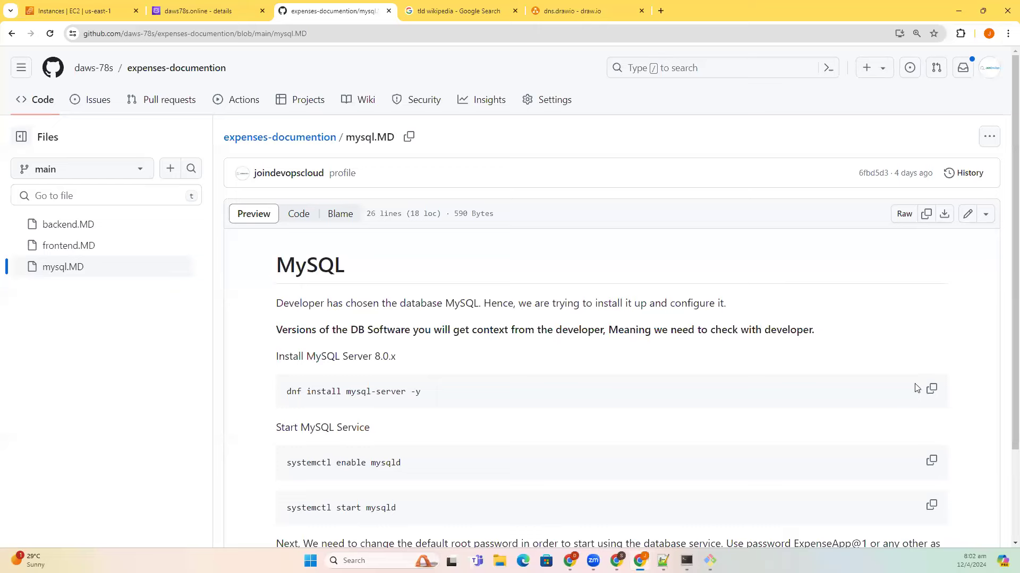
pyautogui.hotkey('alt', 'Tab')
pyautogui.rightClick(760, 381)
pyautogui.press('Return')
pyautogui.hotkey('alt', 'Tab')
pyautogui.scroll(-2, 684, 441)
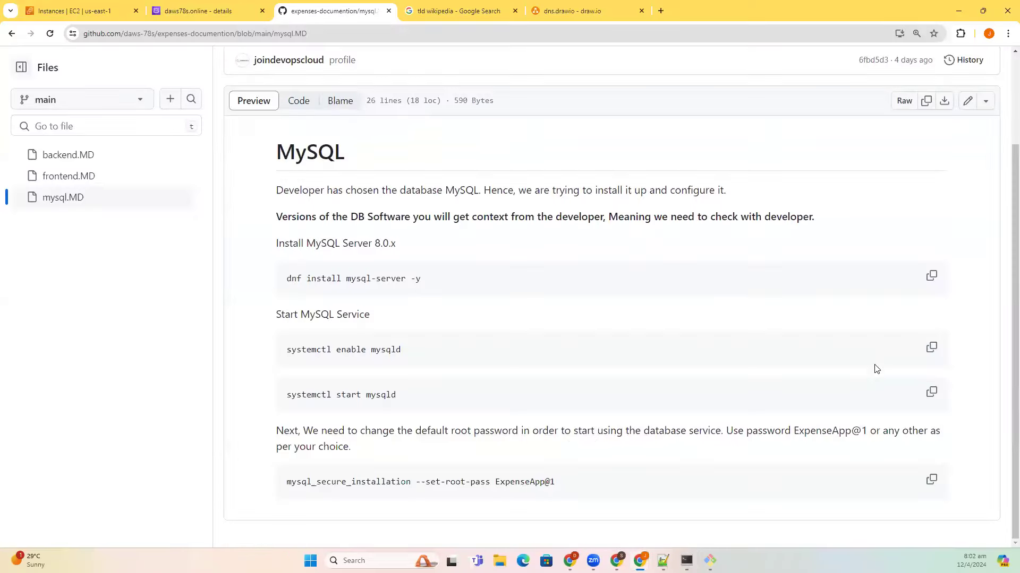
pyautogui.click(931, 348)
pyautogui.hotkey('alt', 'Tab')
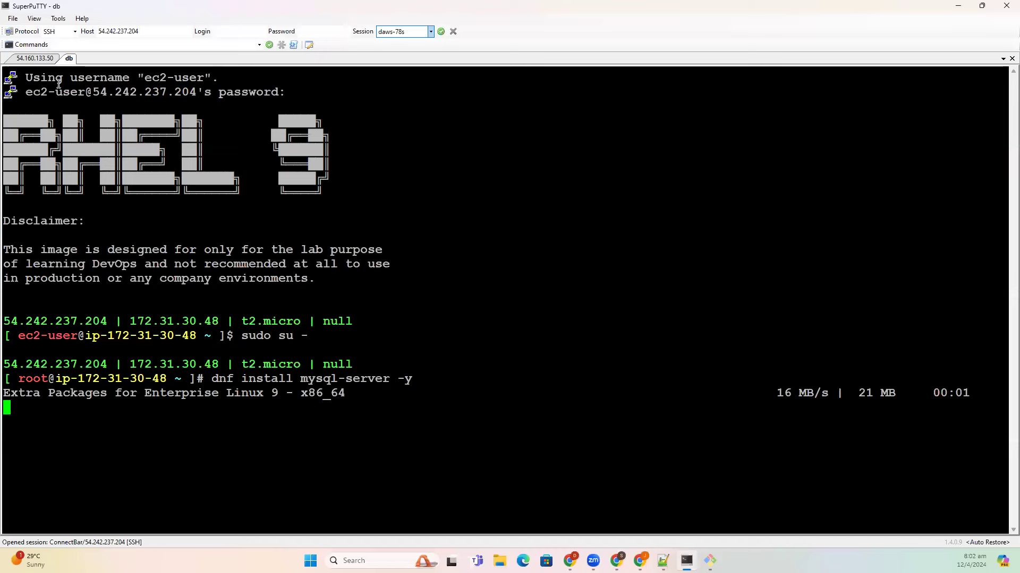
# - Rename the 54.160.133.50 session tab to frontend
pyautogui.click(41, 59)
pyautogui.rightClick(35, 58)
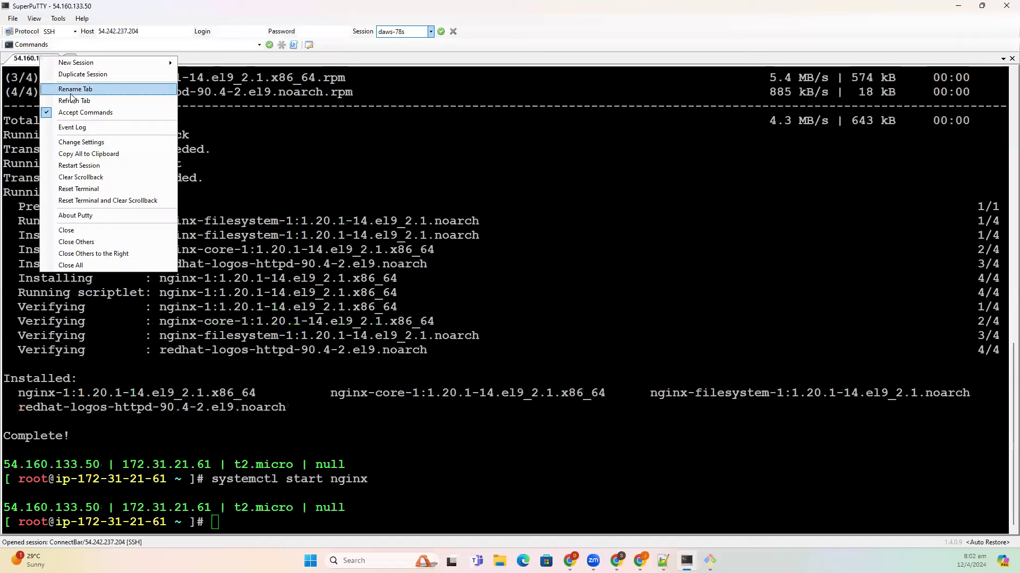
pyautogui.click(69, 87)
pyautogui.write('frontend')
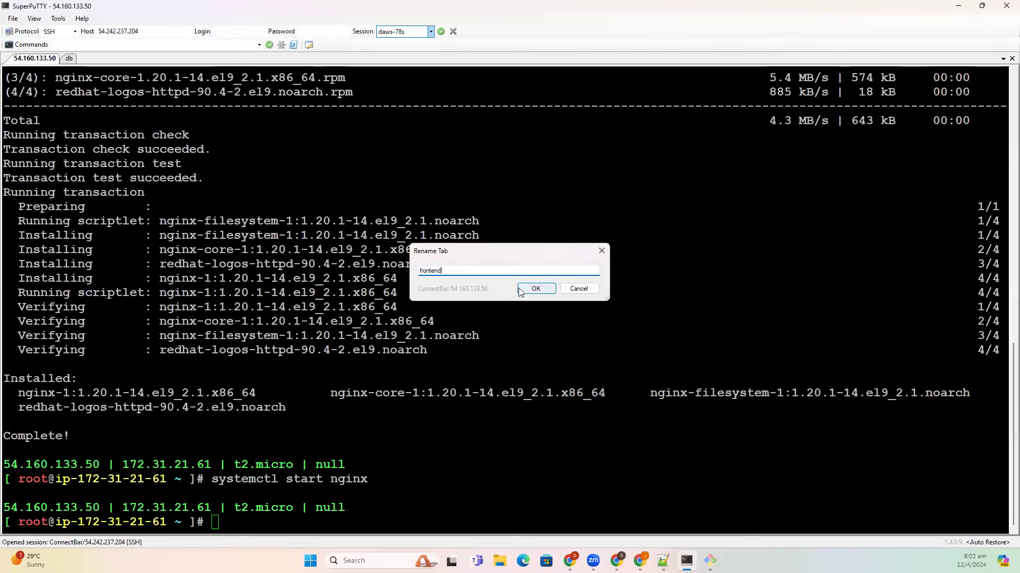
pyautogui.click(536, 288)
pyautogui.click(55, 58)
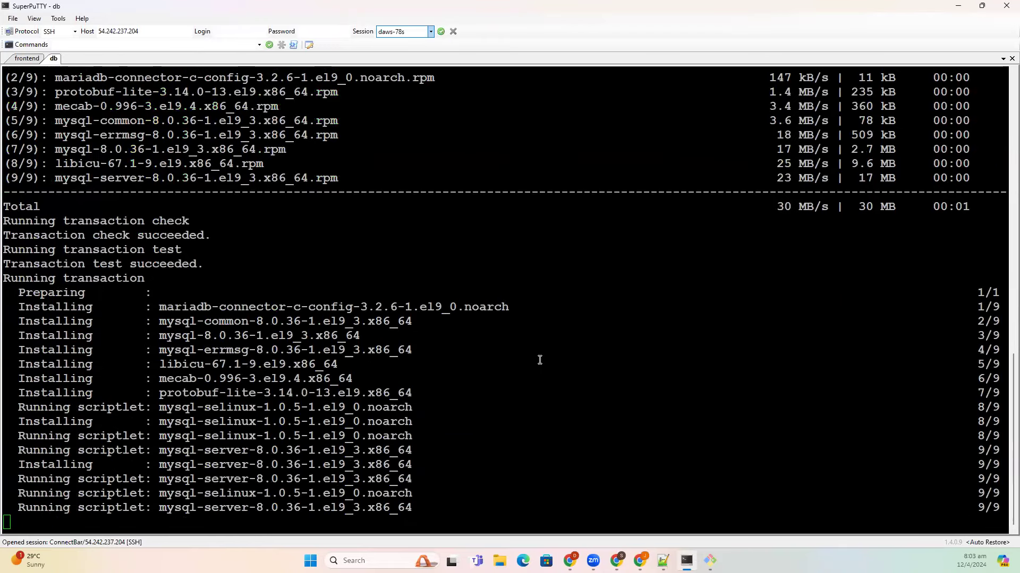
# - Enable and start the mysqld service on the db server
pyautogui.hotkey('alt', 'Tab')
pyautogui.click(931, 347)
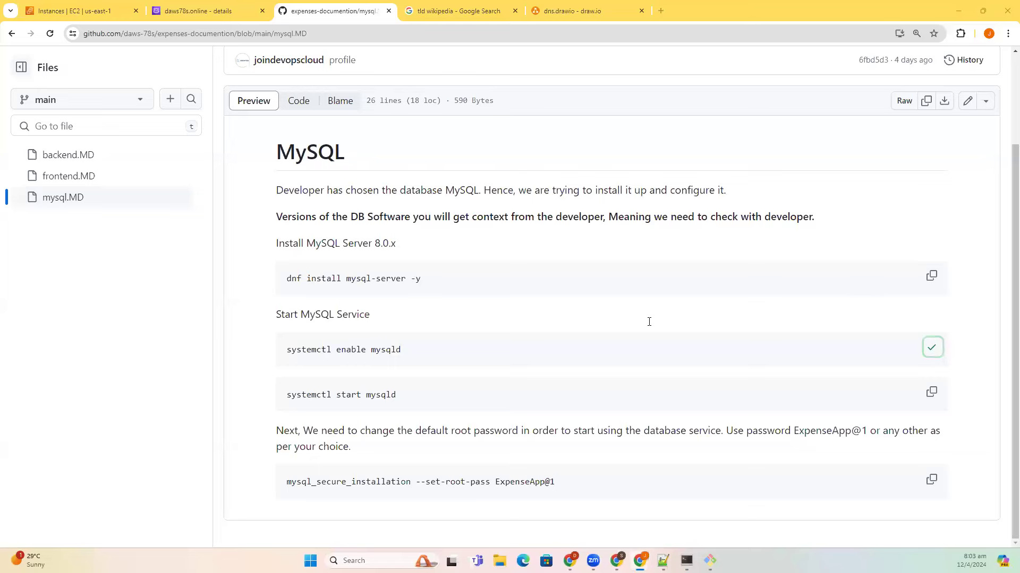
pyautogui.hotkey('alt', 'Tab')
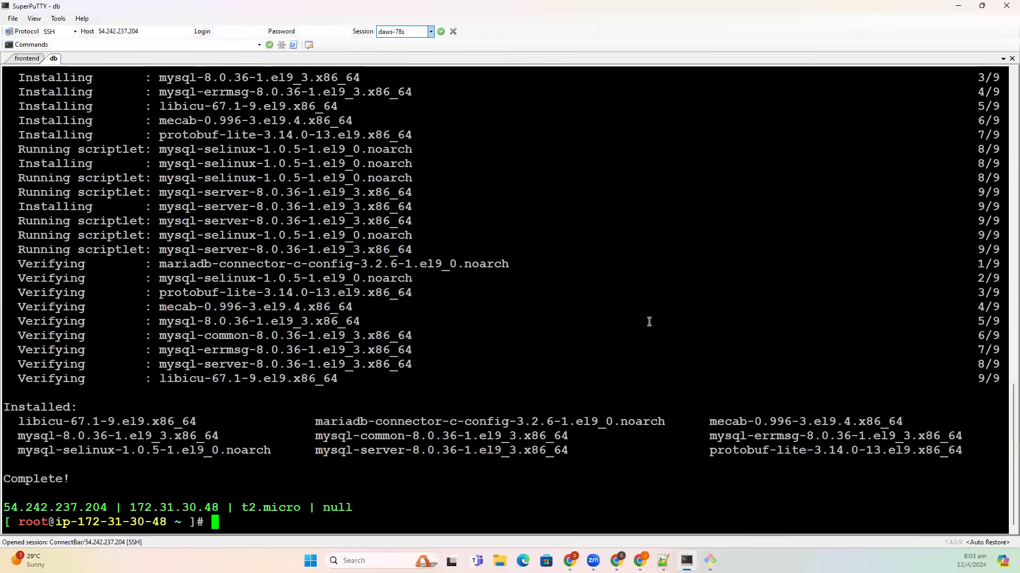
pyautogui.rightClick(649, 322)
pyautogui.press('Return')
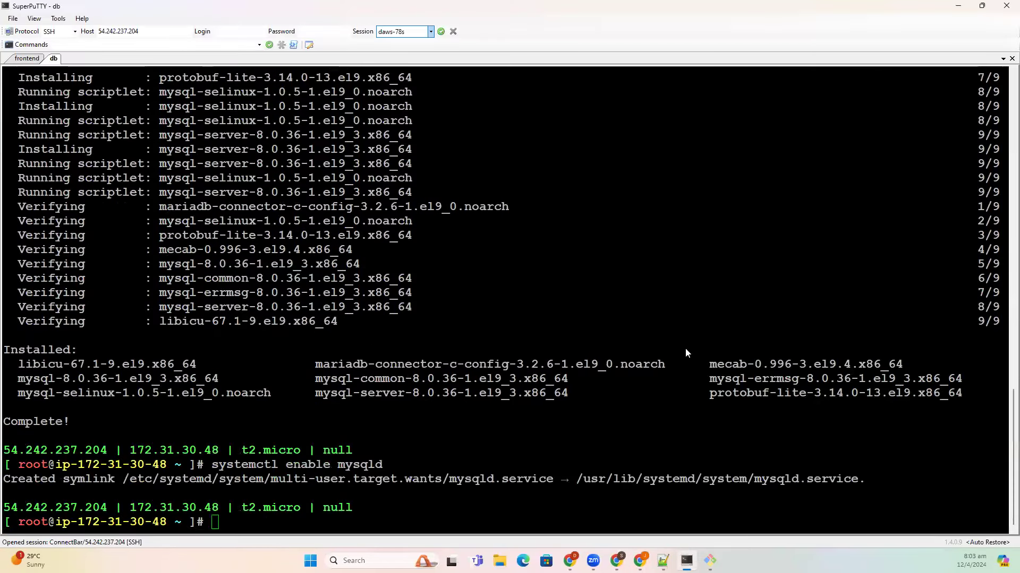
pyautogui.hotkey('alt', 'Tab')
pyautogui.click(932, 393)
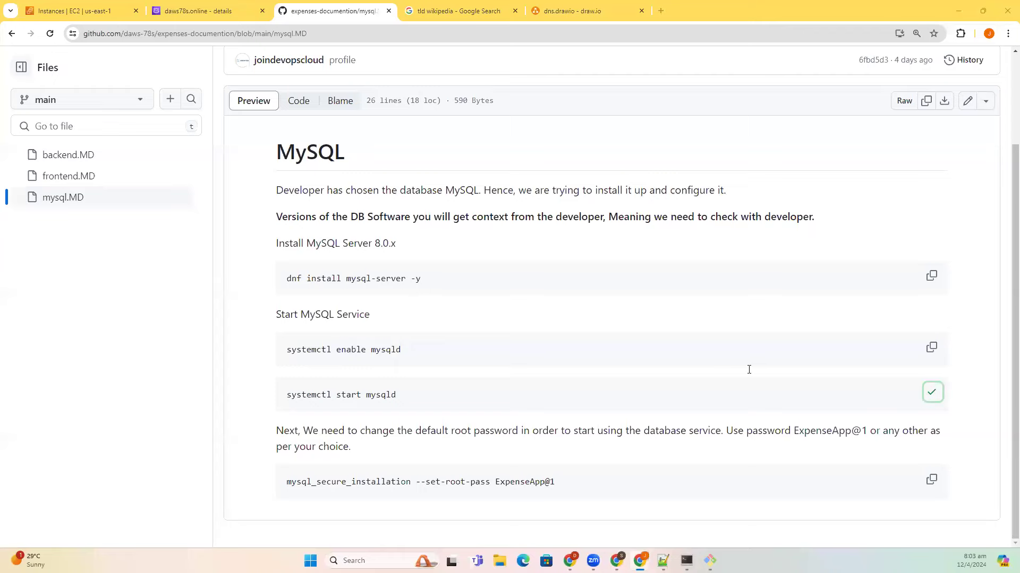
pyautogui.hotkey('alt', 'Tab')
pyautogui.rightClick(749, 369)
pyautogui.press('Return')
# - Run the MySQL root password setup command from the guide
pyautogui.hotkey('alt', 'Tab')
pyautogui.click(931, 480)
pyautogui.hotkey('alt', 'Tab')
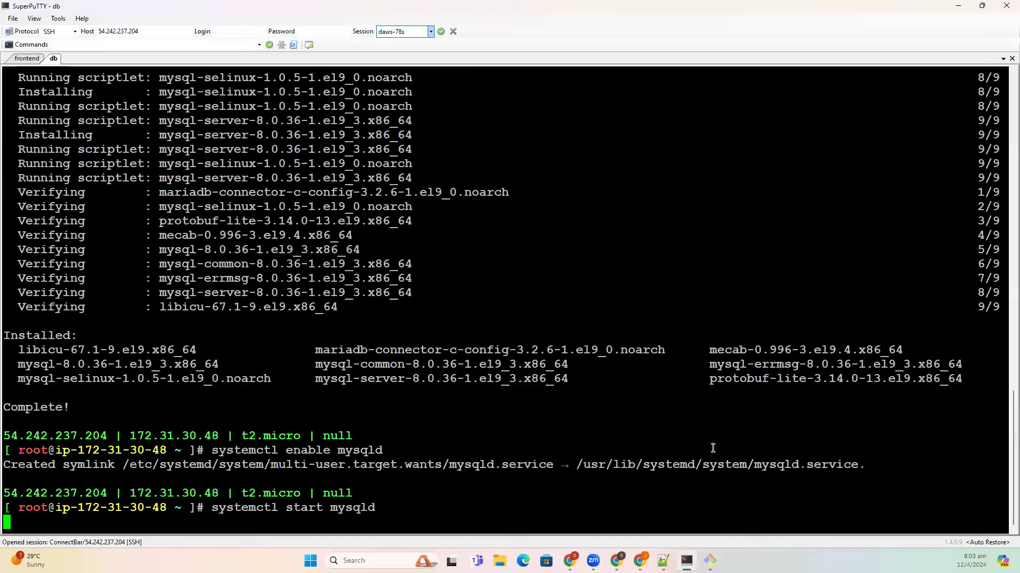
pyautogui.rightClick(712, 449)
pyautogui.press('Return')
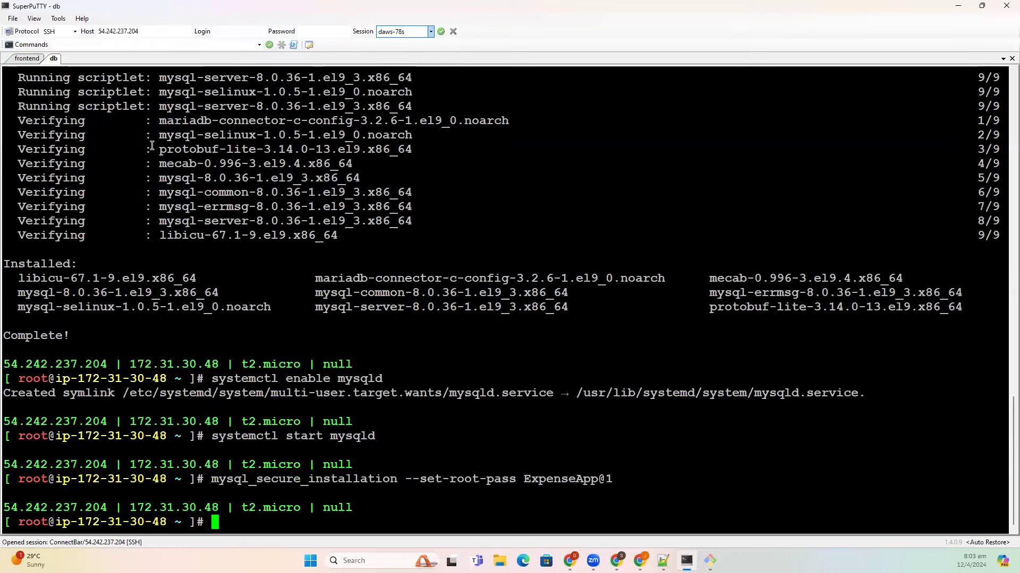
pyautogui.hotkey('alt', 'Tab')
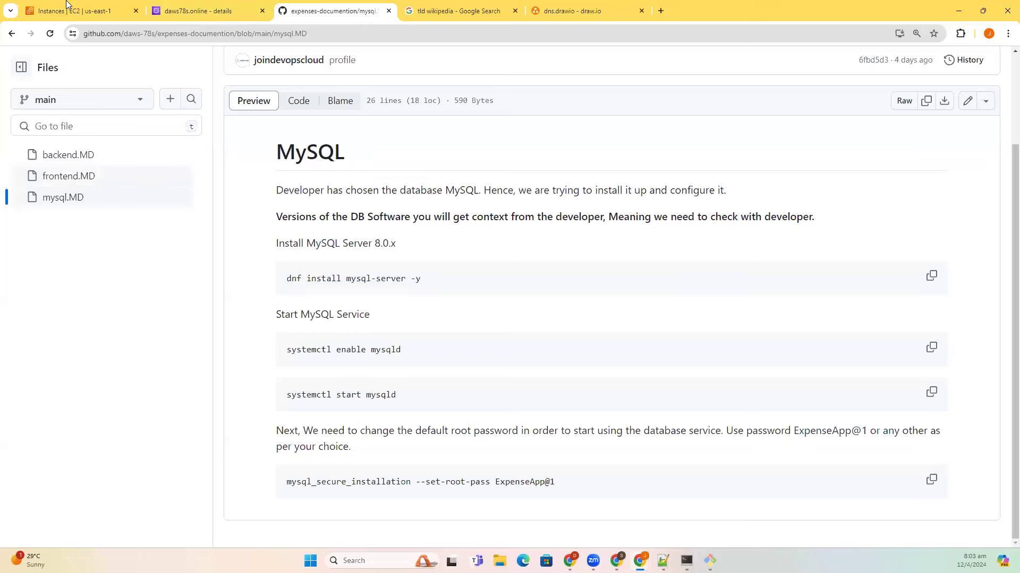
pyautogui.hotkey('ctrl', '1')
# - Open a root SSH session to the backend server at 54.197.163.34
pyautogui.click(176, 223)
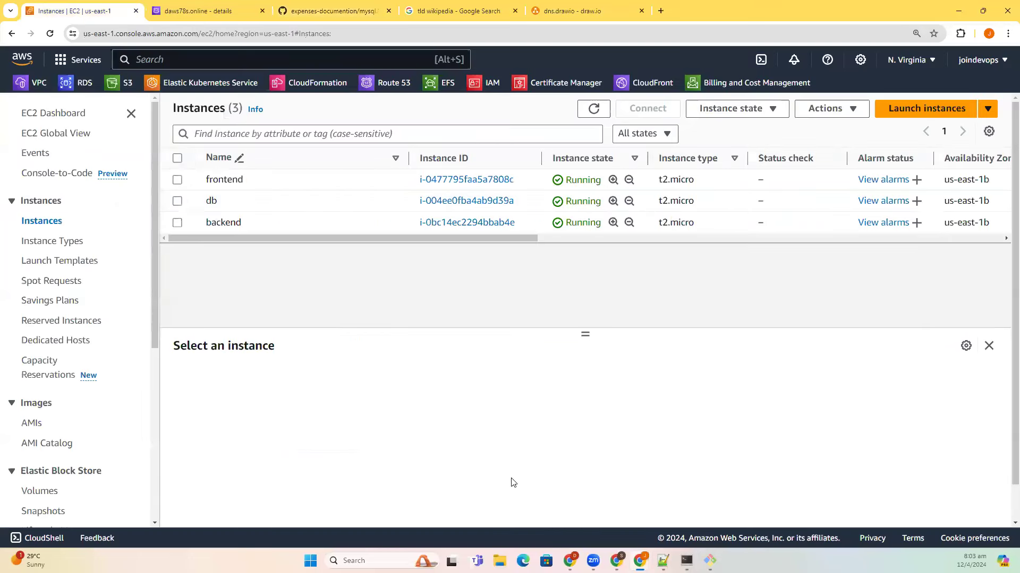
pyautogui.click(456, 450)
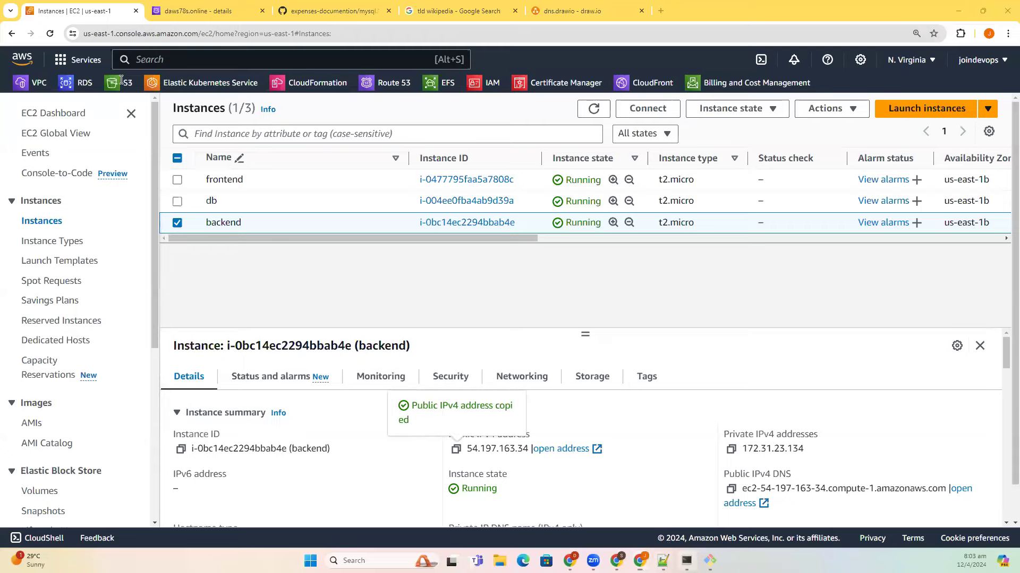
pyautogui.hotkey('alt', 'Tab')
pyautogui.doubleClick(134, 32)
pyautogui.hotkey('ctrl', 'v')
pyautogui.press('Return')
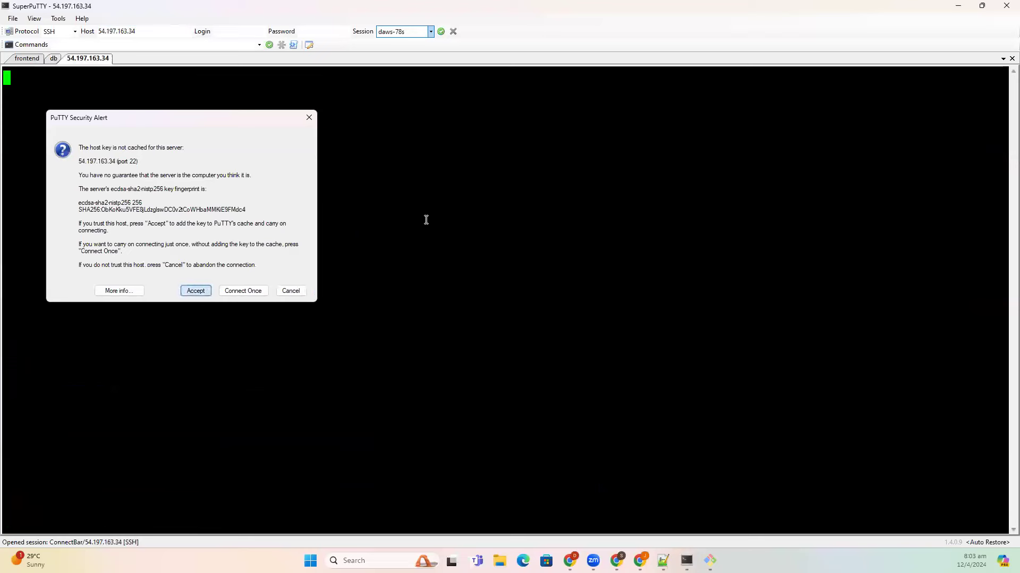
pyautogui.press('Return')
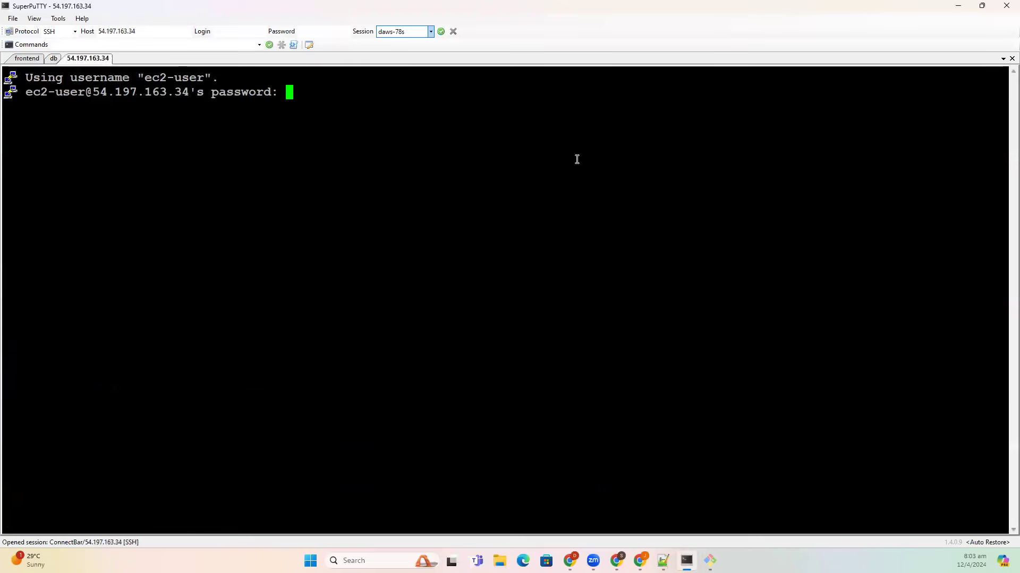
pyautogui.press('Return')
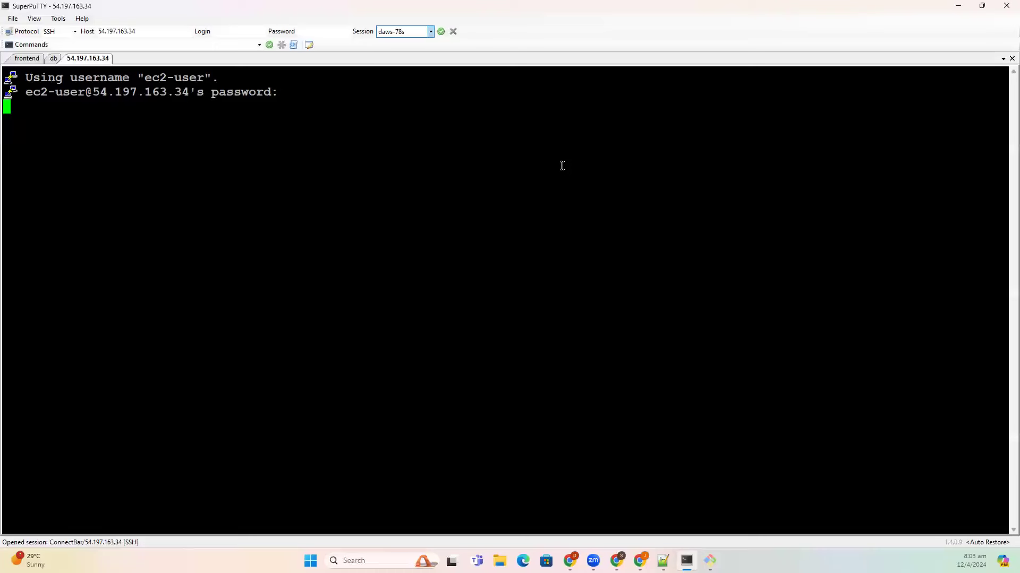
pyautogui.write('sudo su -')
pyautogui.press('Return')
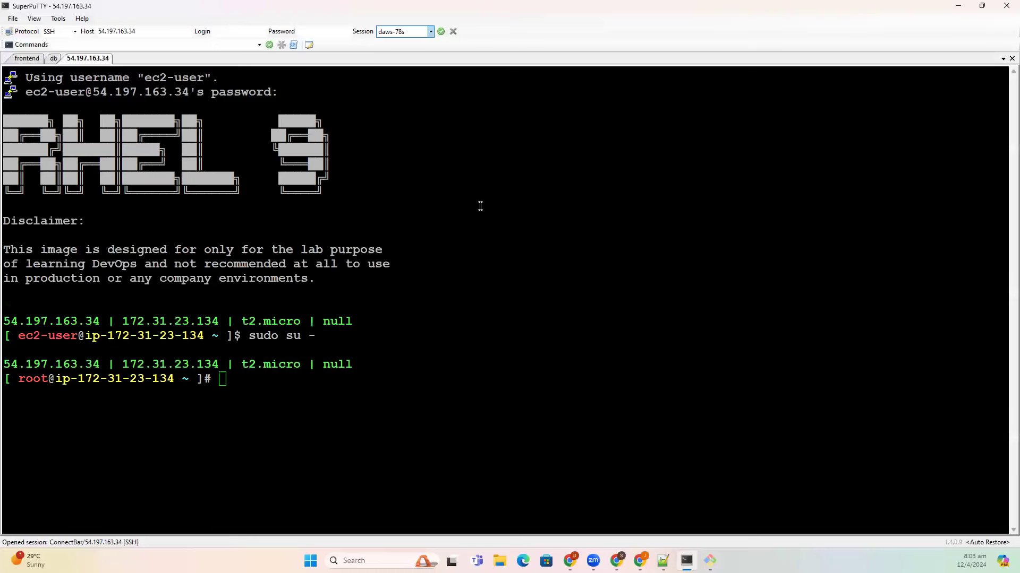
# - Paste dnf module disable nodejs -y from backend.MD into the backend terminal
pyautogui.hotkey('alt', 'Tab')
pyautogui.hotkey('ctrl', '3')
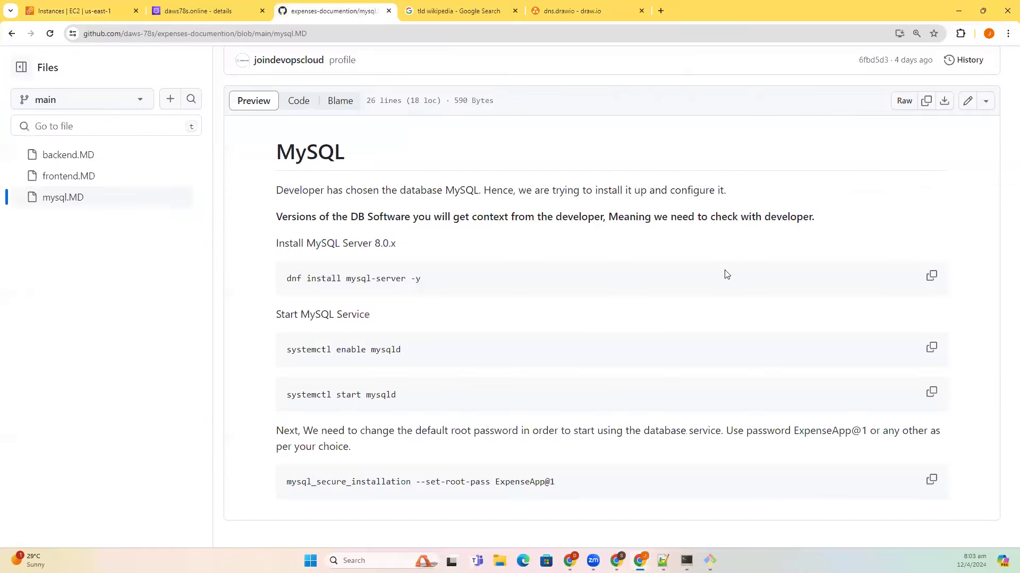
pyautogui.click(91, 155)
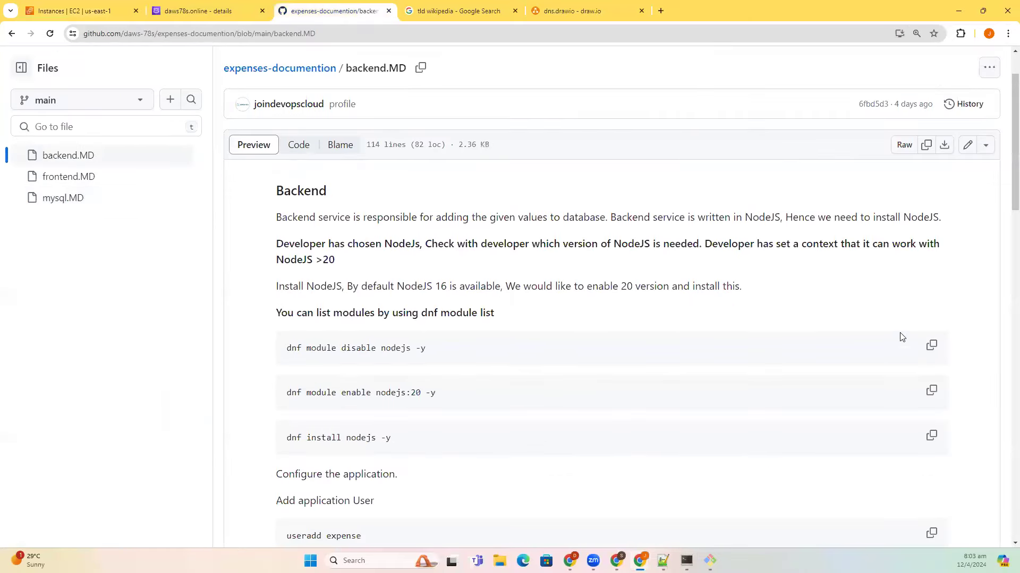
pyautogui.click(933, 346)
pyautogui.hotkey('alt', 'Tab')
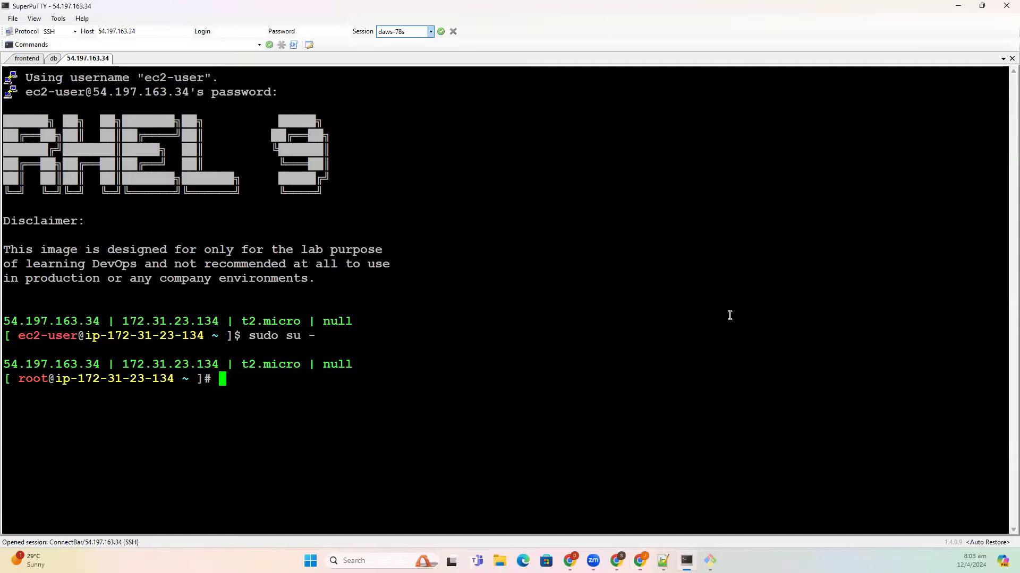
pyautogui.rightClick(730, 315)
# - Disable the default nodejs module, enable nodejs:20 and install Node.js with dnf
pyautogui.press('Return')
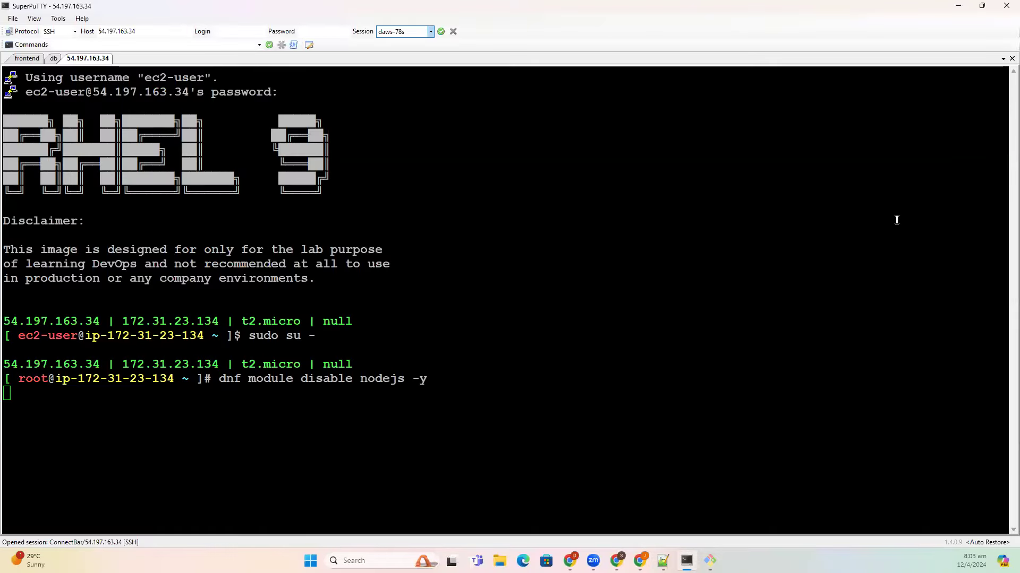
pyautogui.hotkey('alt', 'Tab')
pyautogui.click(931, 391)
pyautogui.hotkey('alt', 'Tab')
pyautogui.rightClick(577, 396)
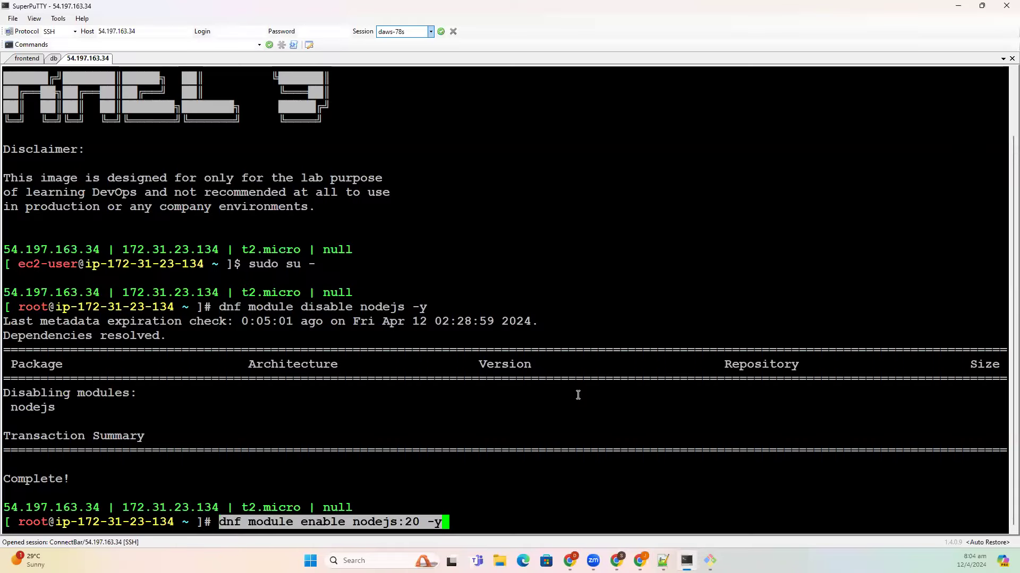
pyautogui.press('Return')
pyautogui.hotkey('alt', 'Tab')
pyautogui.click(931, 436)
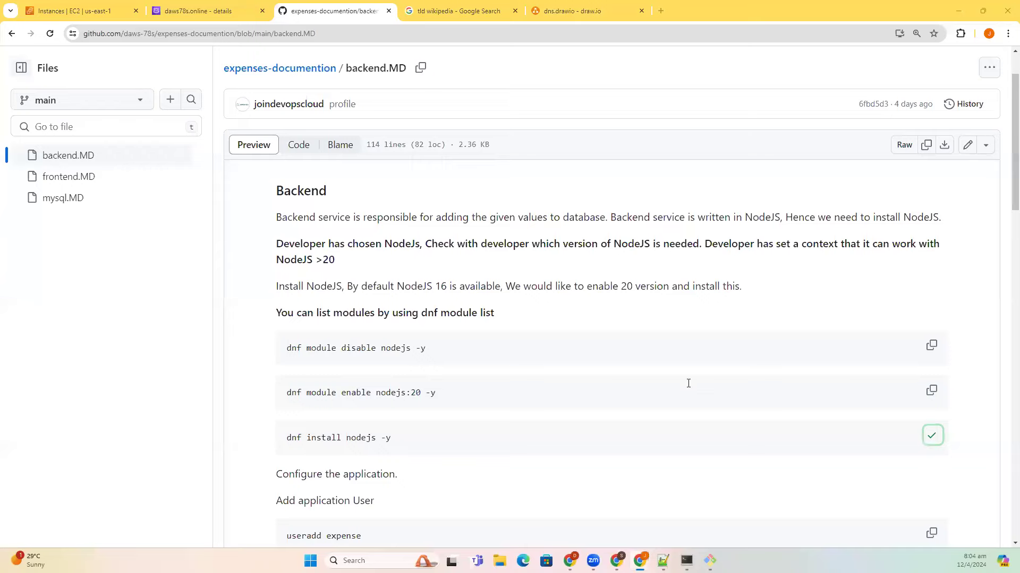
pyautogui.hotkey('alt', 'Tab')
pyautogui.rightClick(688, 384)
pyautogui.press('Return')
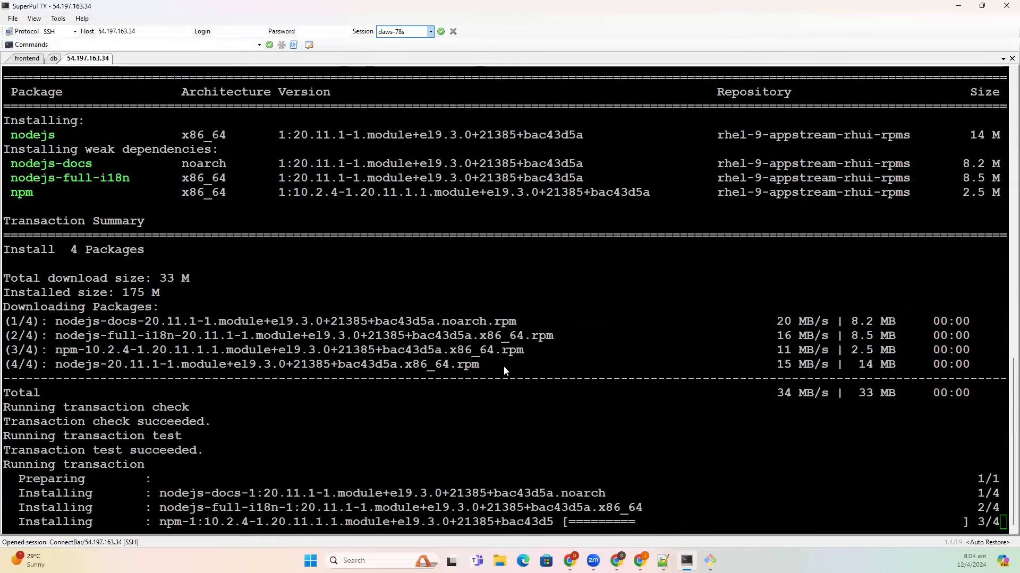
# - Create the expense application user with useradd expense
pyautogui.hotkey('alt', 'Tab')
pyautogui.scroll(-4, 452, 402)
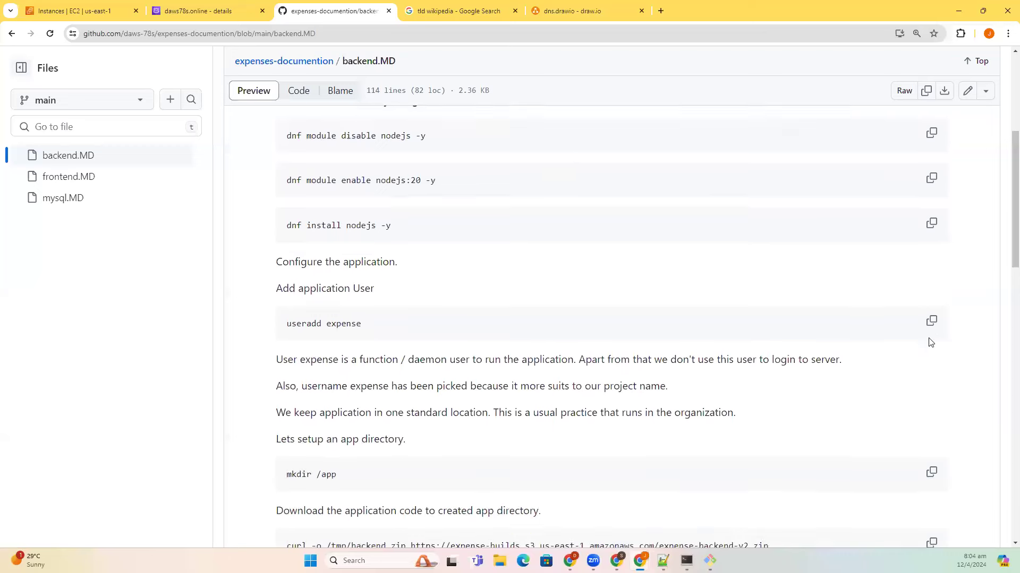
pyautogui.click(931, 321)
pyautogui.hotkey('alt', 'Tab')
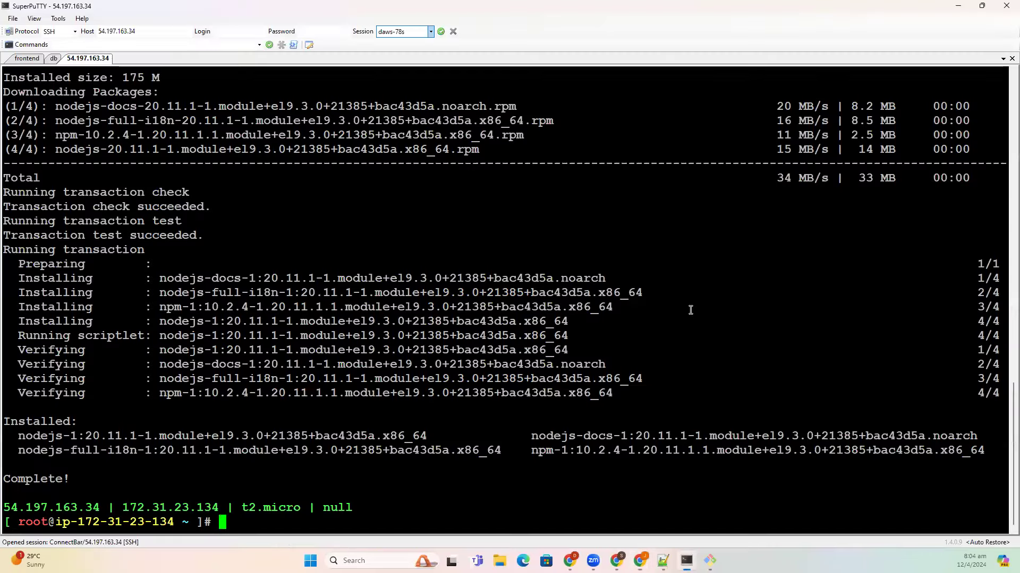
pyautogui.rightClick(690, 309)
pyautogui.press('Return')
pyautogui.hotkey('alt', 'Tab')
# - Create the /app directory with mkdir /app from the guide
pyautogui.scroll(-2, 932, 366)
pyautogui.click(931, 367)
pyautogui.hotkey('alt', 'Tab')
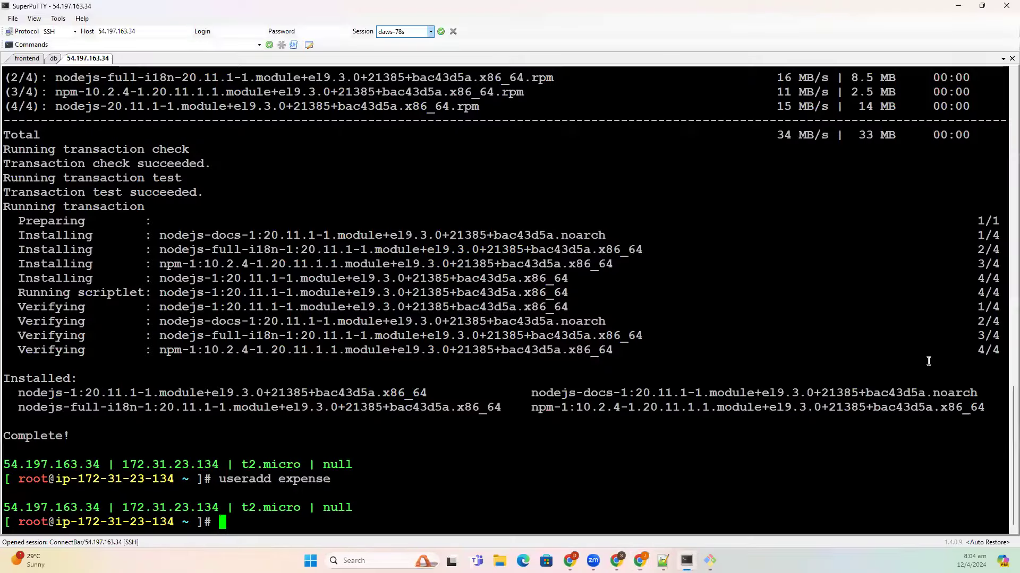
pyautogui.rightClick(929, 361)
pyautogui.press('Return')
# - Download the backend zip into /tmp with the guide's curl command
pyautogui.hotkey('alt', 'Tab')
pyautogui.scroll(-2, 733, 333)
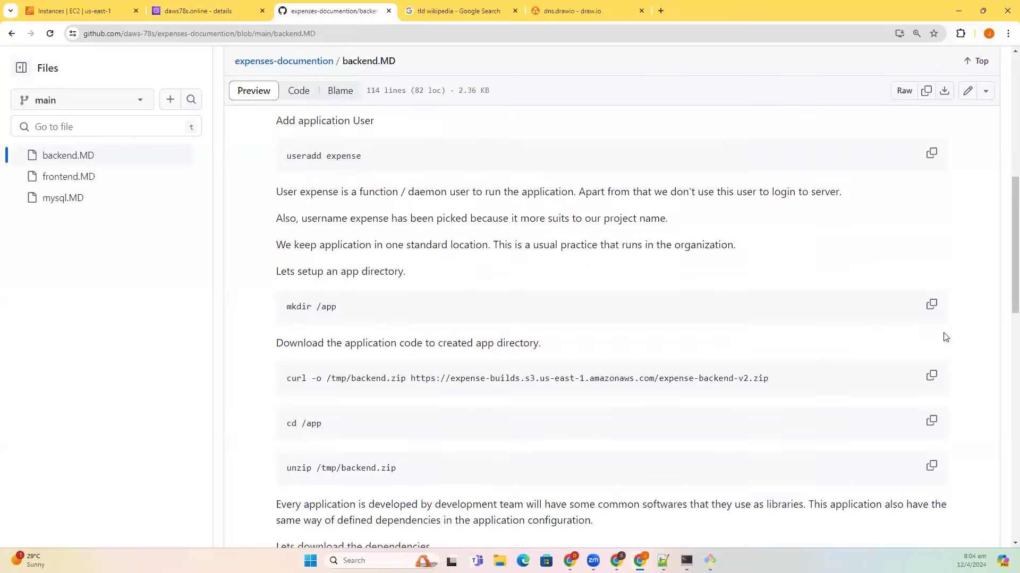
pyautogui.press('Tab')
pyautogui.press('Return')
pyautogui.hotkey('alt', 'Tab')
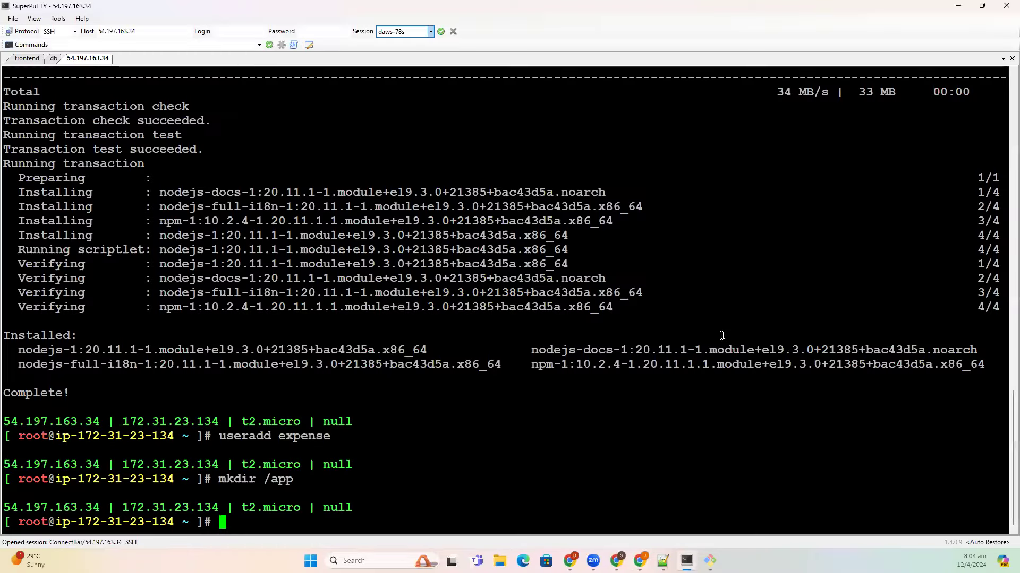
pyautogui.rightClick(722, 336)
pyautogui.press('Return')
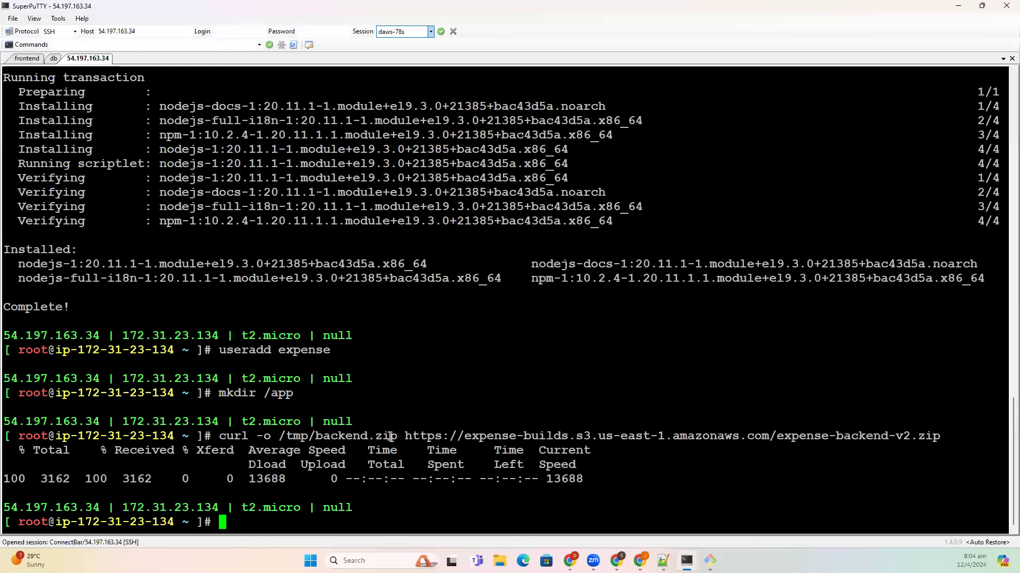
pyautogui.moveTo(406, 437); pyautogui.dragTo(939, 440)
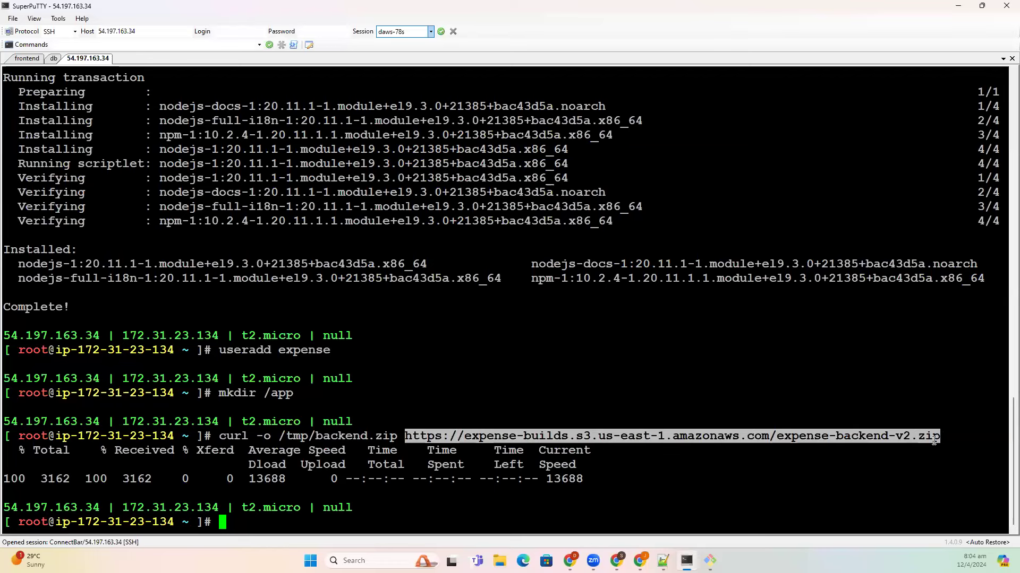
pyautogui.click(366, 459)
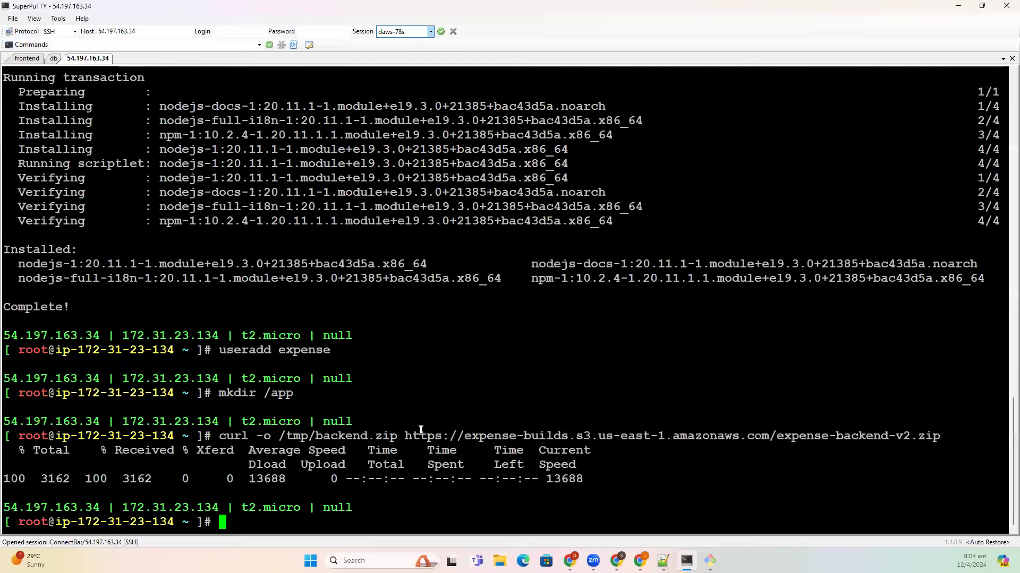
# - Change into /app and unzip /tmp/backend.zip there
pyautogui.hotkey('alt', 'Tab')
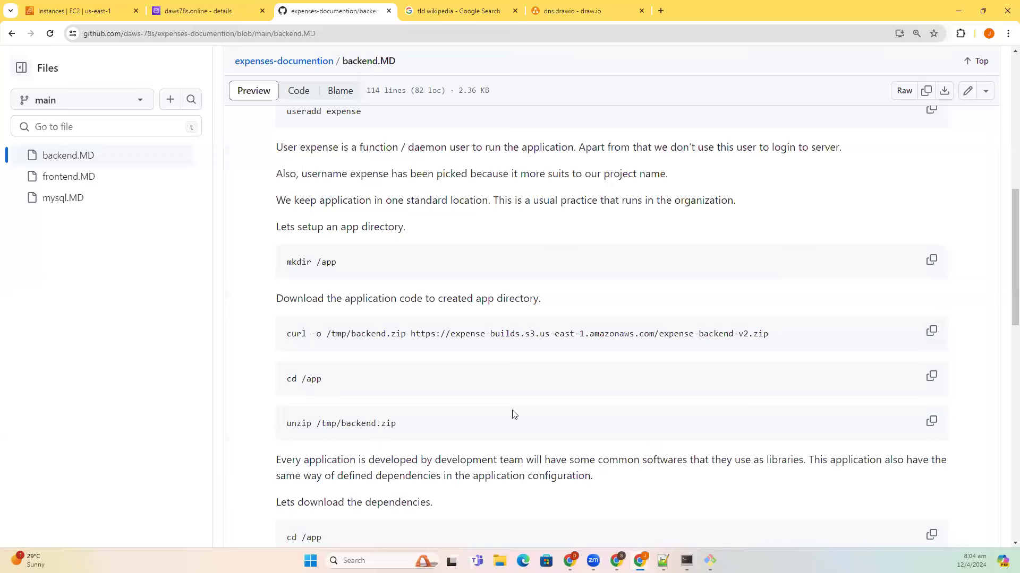
pyautogui.scroll(-2, 512, 414)
pyautogui.click(932, 274)
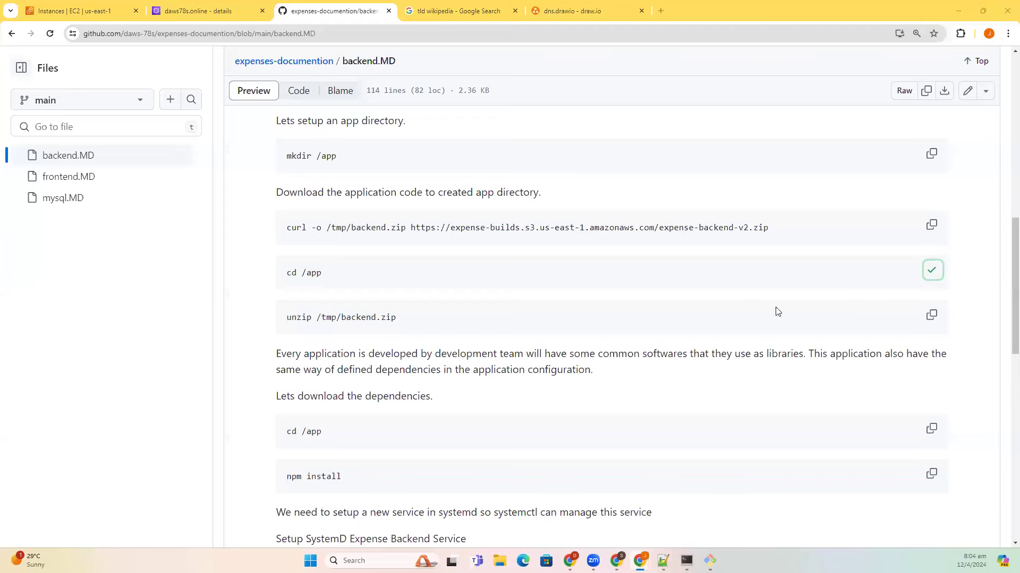
pyautogui.hotkey('alt', 'Tab')
pyautogui.rightClick(776, 308)
pyautogui.press('Return')
pyautogui.hotkey('alt', 'Tab')
pyautogui.click(931, 315)
pyautogui.hotkey('alt', 'Tab')
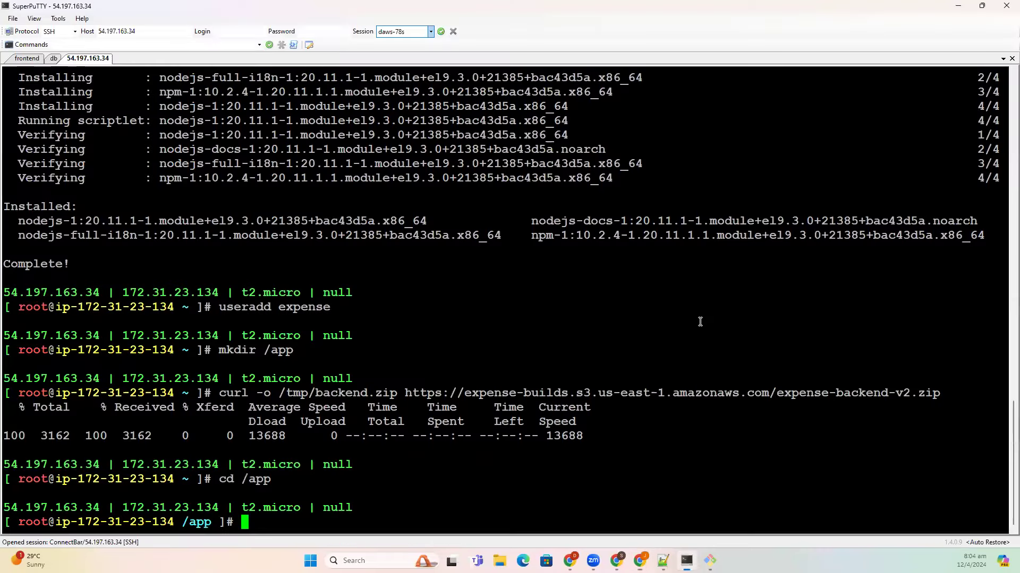
pyautogui.rightClick(700, 321)
pyautogui.press('Return')
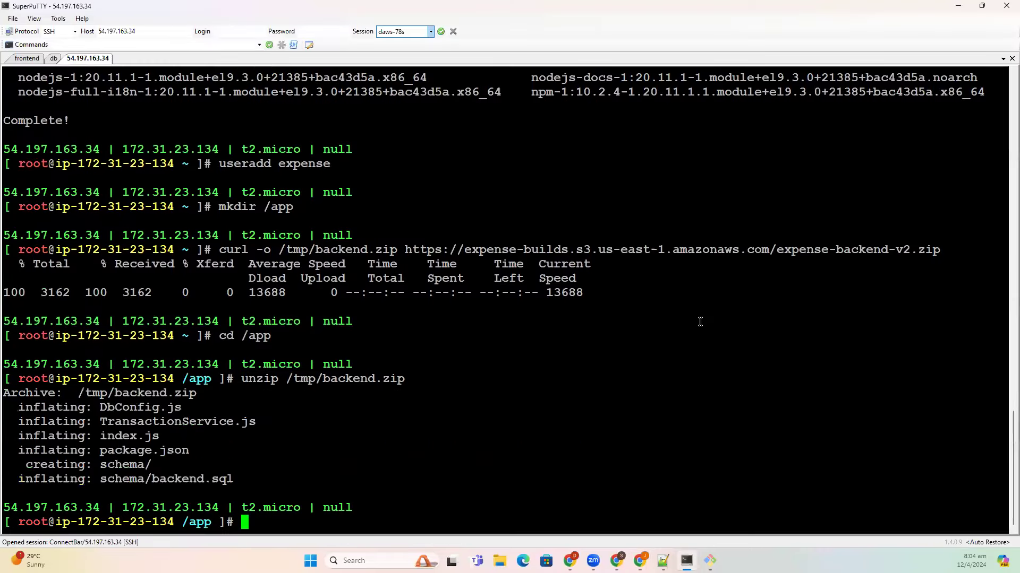
# - Run npm install in /app to fetch the backend dependencies
pyautogui.hotkey('alt', 'Tab')
pyautogui.scroll(-3, 672, 360)
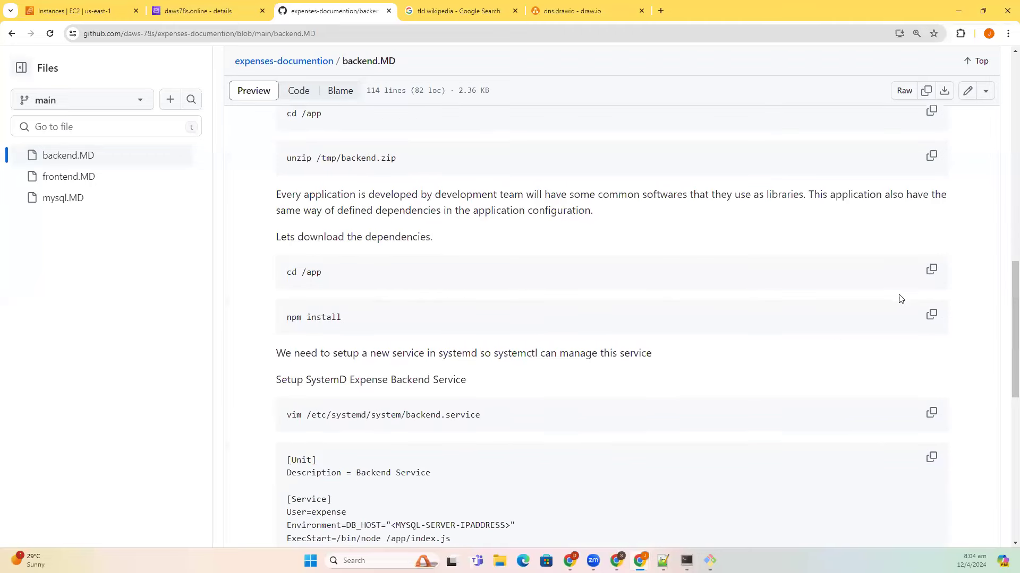
pyautogui.click(931, 314)
pyautogui.hotkey('alt', 'Tab')
pyautogui.rightClick(584, 275)
pyautogui.press('Return')
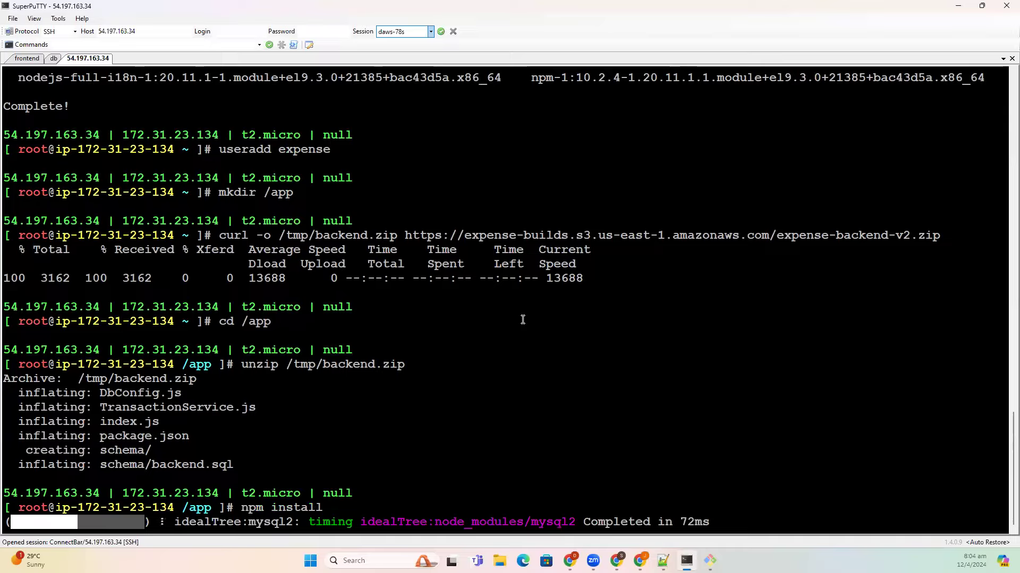
# - Copy the guide's command for creating /etc/systemd/system/backend.service
pyautogui.hotkey('alt', 'Tab')
pyautogui.scroll(-1, 619, 364)
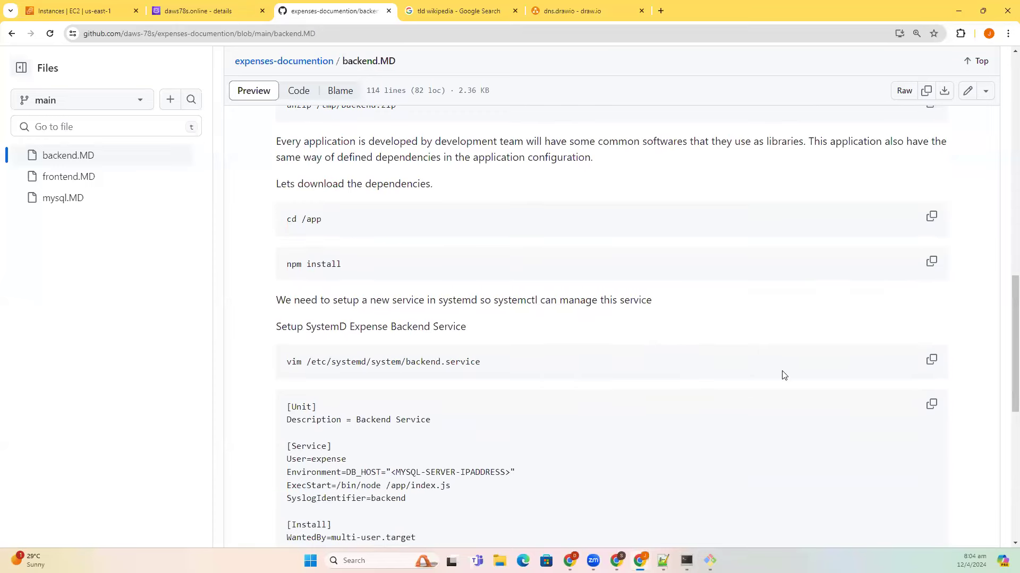
pyautogui.click(930, 361)
pyautogui.hotkey('alt', 'Tab')
# - Open backend.service in vim and paste in the Backend Service unit definition
pyautogui.rightClick(485, 356)
pyautogui.press('Return')
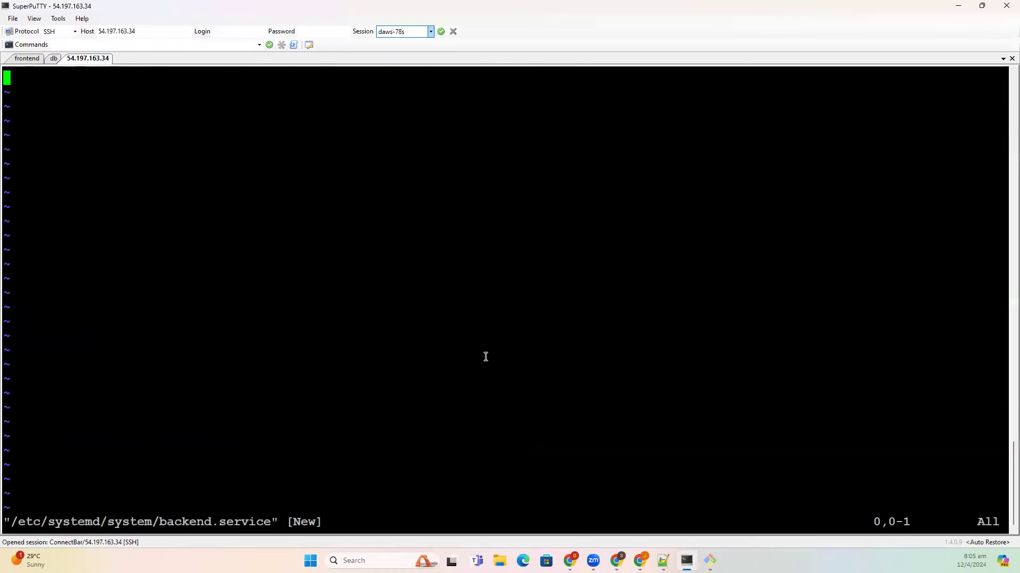
pyautogui.press('i')
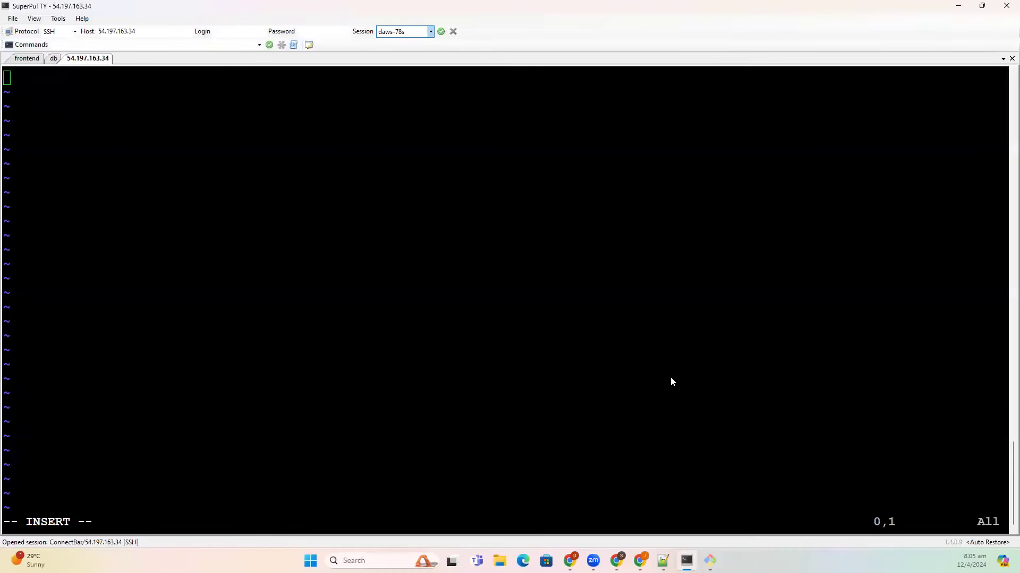
pyautogui.hotkey('alt', 'Tab')
pyautogui.click(932, 404)
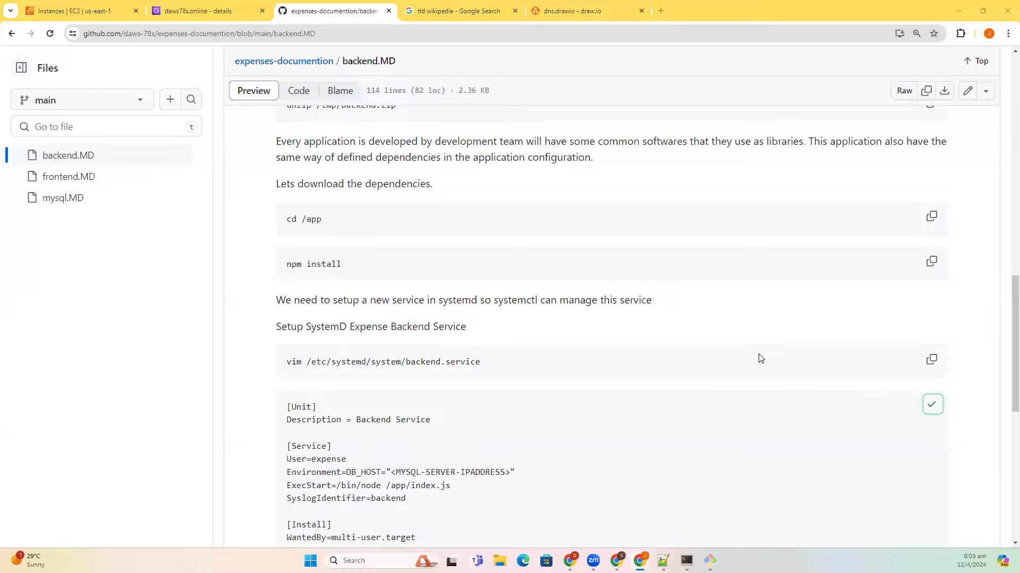
pyautogui.hotkey('alt', 'Tab')
pyautogui.rightClick(759, 355)
# - Erase the <MYSQL-SERVER-IPADDRESS> placeholder so DB_HOST is left empty
pyautogui.press('Up')
pyautogui.press('Up')
pyautogui.press('Up')
pyautogui.press('Up')
pyautogui.press('Up')
pyautogui.press('Right')
pyautogui.press('Right')
pyautogui.press('Right')
pyautogui.press('Right')
pyautogui.press('Right')
pyautogui.press('Right')
pyautogui.press('Right')
pyautogui.press('Right')
pyautogui.press('Right')
pyautogui.press('Right')
pyautogui.press('Right')
pyautogui.press('Right')
pyautogui.press('Right')
pyautogui.press('Right')
pyautogui.press('Right')
pyautogui.press('Right')
pyautogui.press('Right')
pyautogui.press('Right')
pyautogui.press('Right')
pyautogui.press('Right')
pyautogui.press('Left')
pyautogui.press('BackSpace')
pyautogui.press('BackSpace')
pyautogui.press('BackSpace')
pyautogui.press('BackSpace')
pyautogui.press('BackSpace')
pyautogui.press('BackSpace')
pyautogui.press('BackSpace')
pyautogui.press('BackSpace')
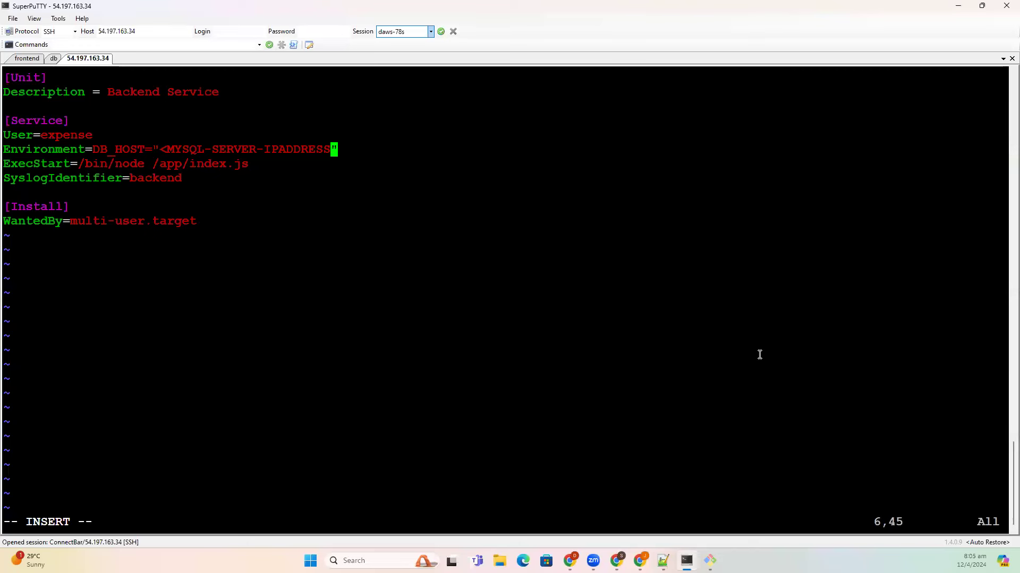
pyautogui.press('BackSpace')
pyautogui.press('BackSpace')
pyautogui.press('BackSpace')
pyautogui.press('BackSpace')
pyautogui.press('BackSpace')
pyautogui.press('BackSpace')
pyautogui.press('BackSpace')
pyautogui.press('BackSpace')
pyautogui.press('BackSpace')
pyautogui.press('BackSpace')
pyautogui.press('BackSpace')
pyautogui.press('BackSpace')
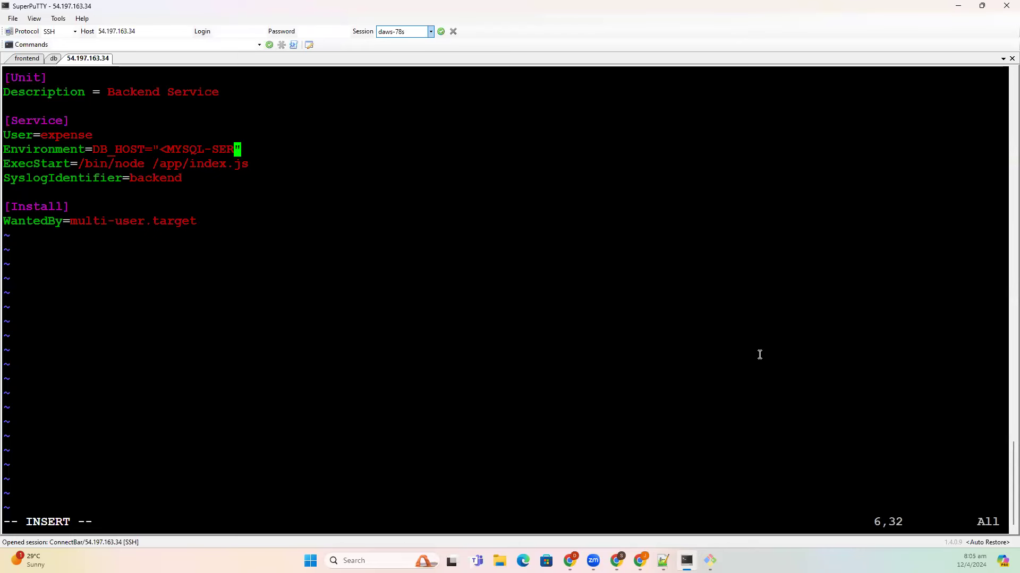
pyautogui.press('BackSpace')
pyautogui.press('BackSpace')
pyautogui.press('BackSpace')
pyautogui.press('BackSpace')
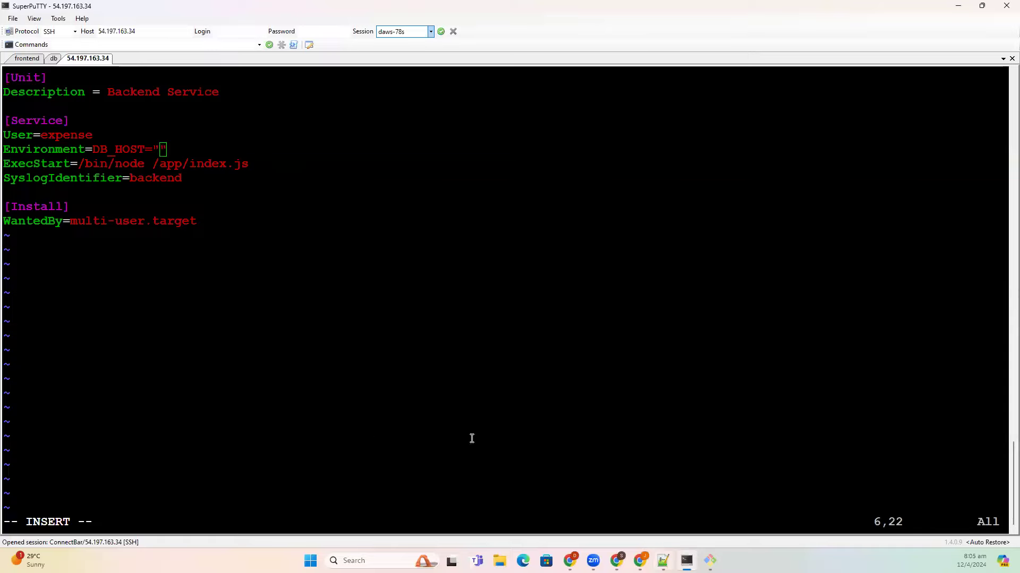
pyautogui.hotkey('alt', 'Tab')
pyautogui.scroll(2, 189, 355)
# - Add a 'fastest automated way' heading with a dashed underline to the notes
pyautogui.click(165, 288)
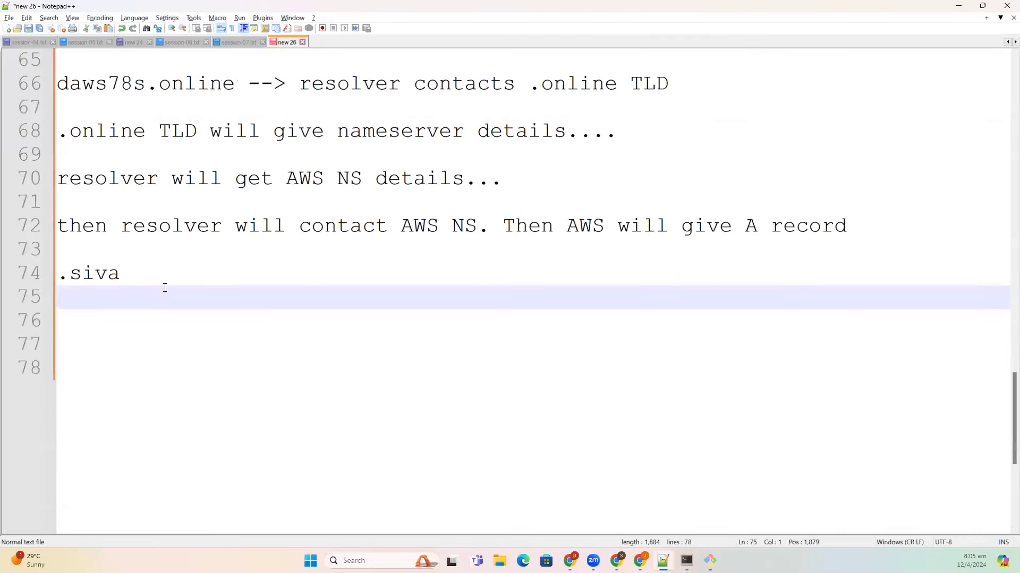
pyautogui.press('Return')
pyautogui.write('fastest at')
pyautogui.press('BackSpace')
pyautogui.write('utomated way')
pyautogui.press('Return')
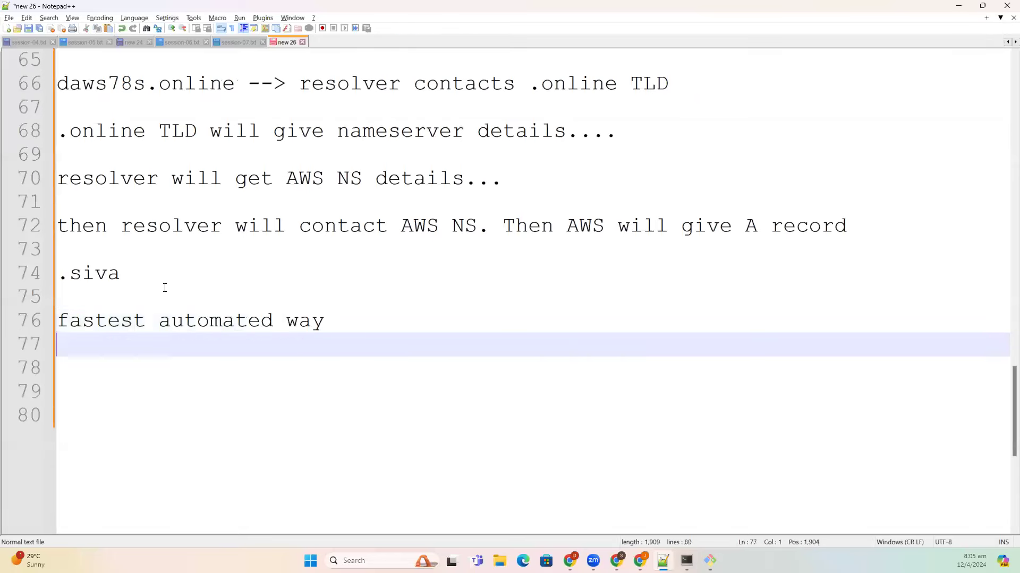
pyautogui.write('---------------------')
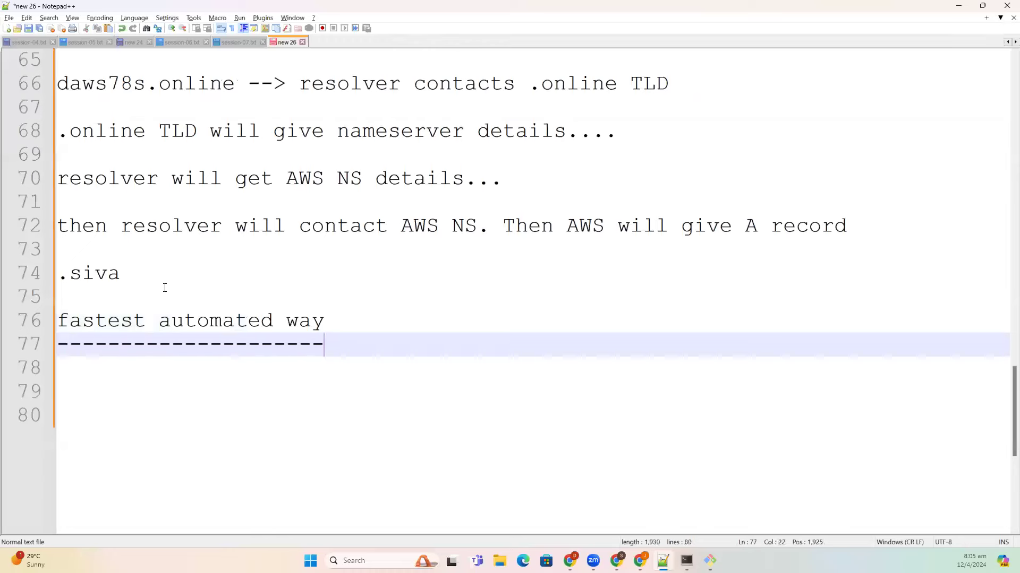
pyautogui.press('Return')
# - Write 'without touching the configurations and servers' below it, followed by two blank lines
pyautogui.write('without')
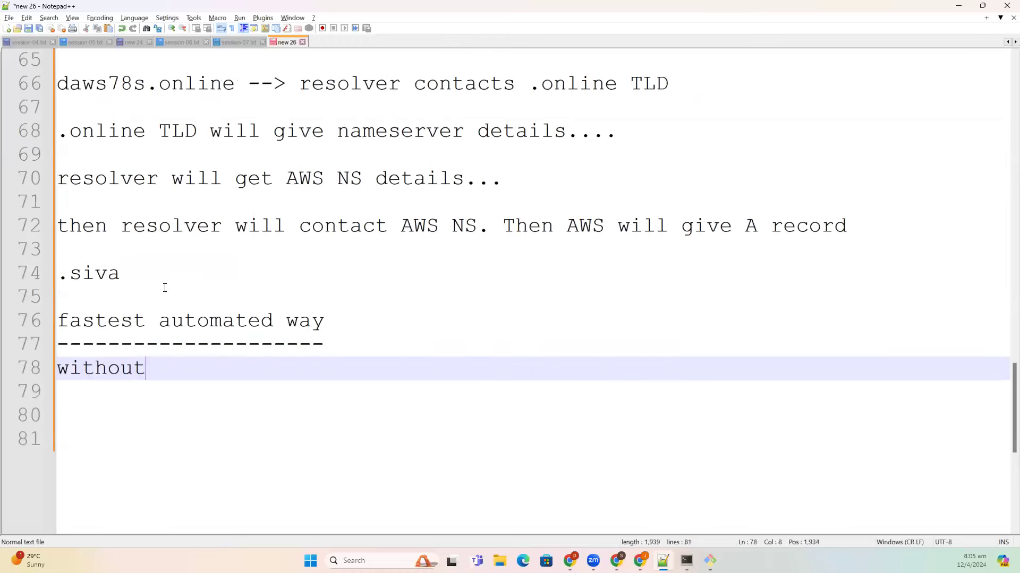
pyautogui.write(' touching t')
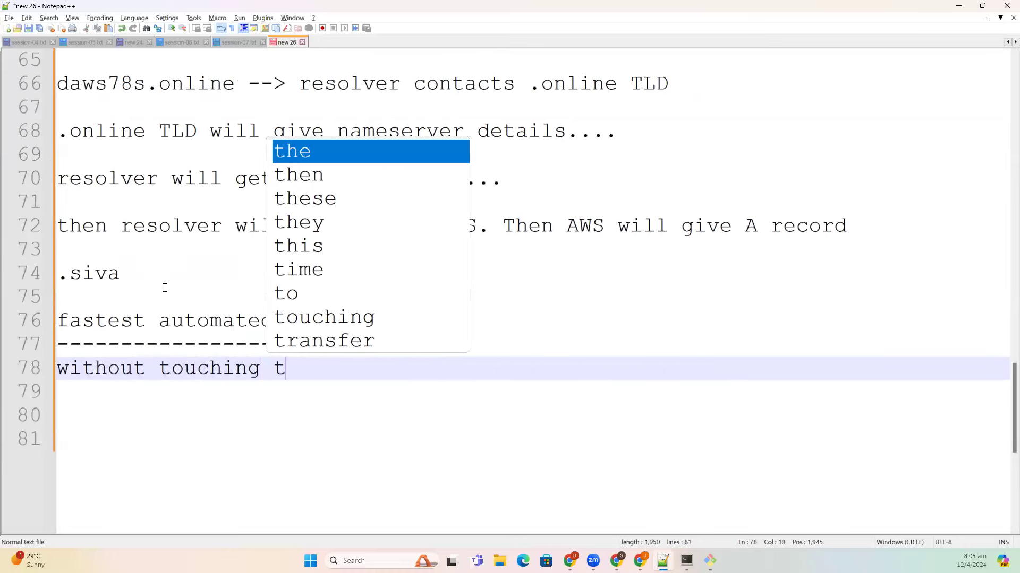
pyautogui.write('he conif')
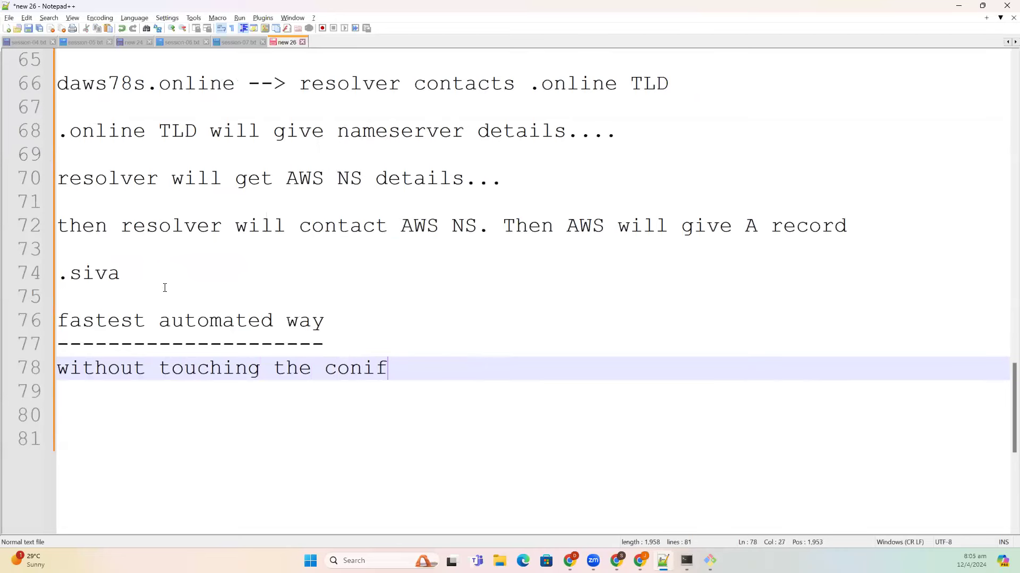
pyautogui.write('igu')
pyautogui.press('BackSpace')
pyautogui.press('BackSpace')
pyautogui.press('BackSpace')
pyautogui.press('BackSpace')
pyautogui.press('BackSpace')
pyautogui.write('figurations')
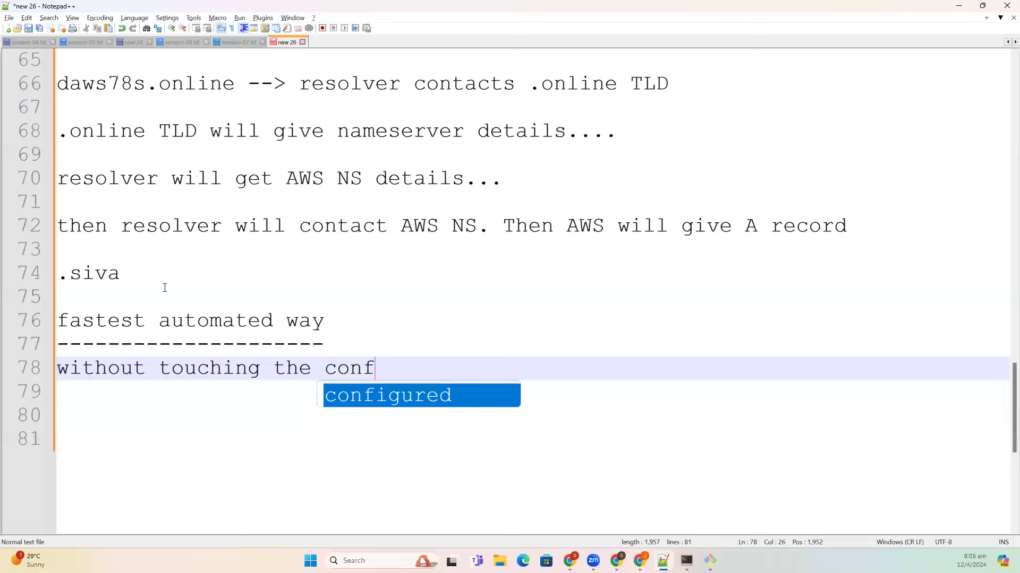
pyautogui.write(' and')
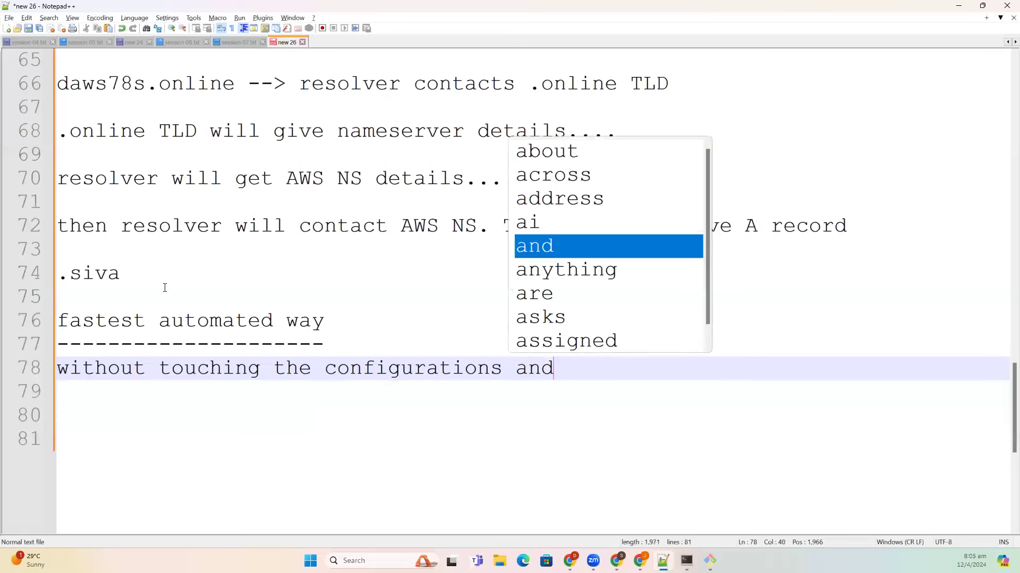
pyautogui.write(' servers')
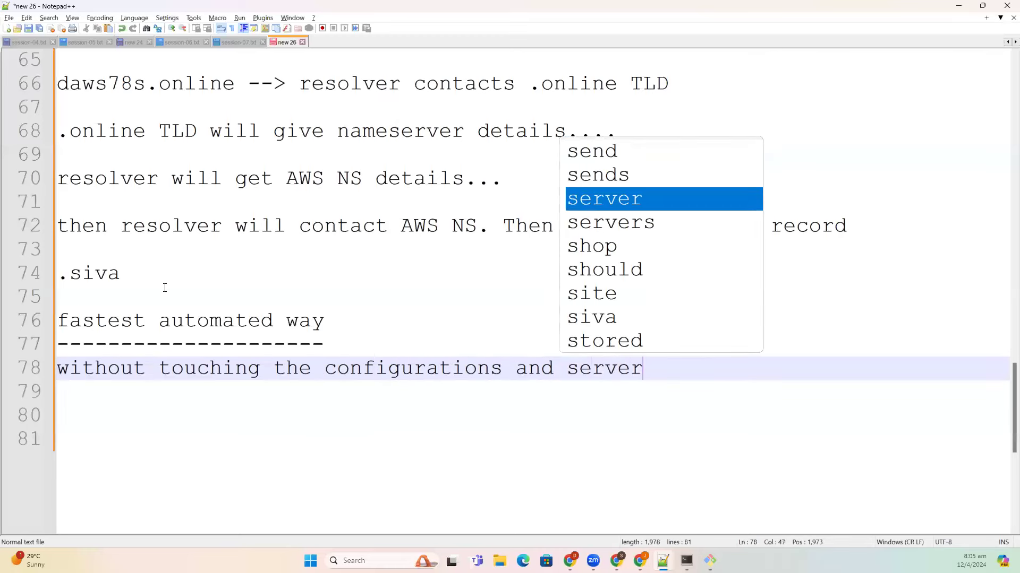
pyautogui.press('Return')
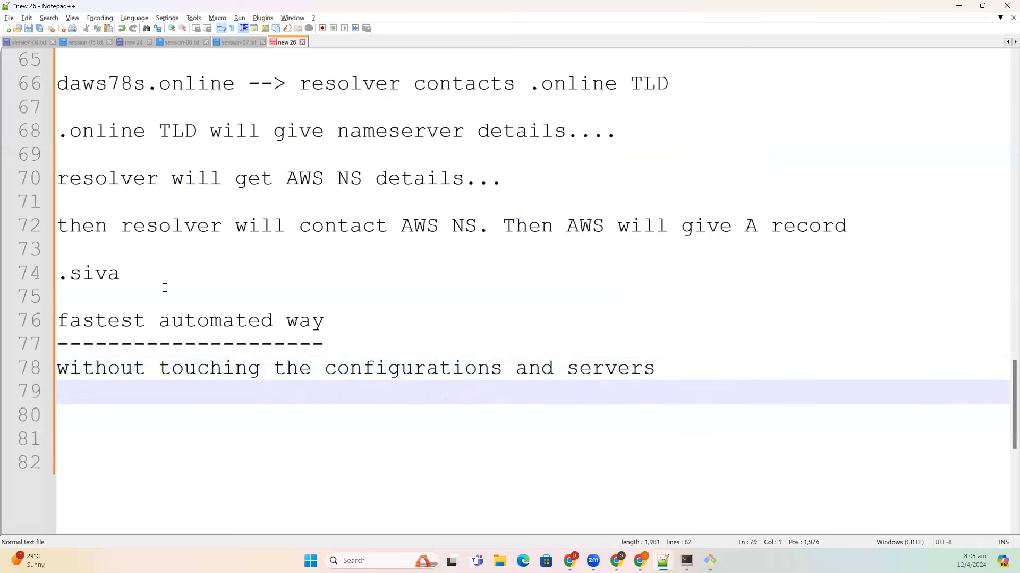
pyautogui.press('Return')
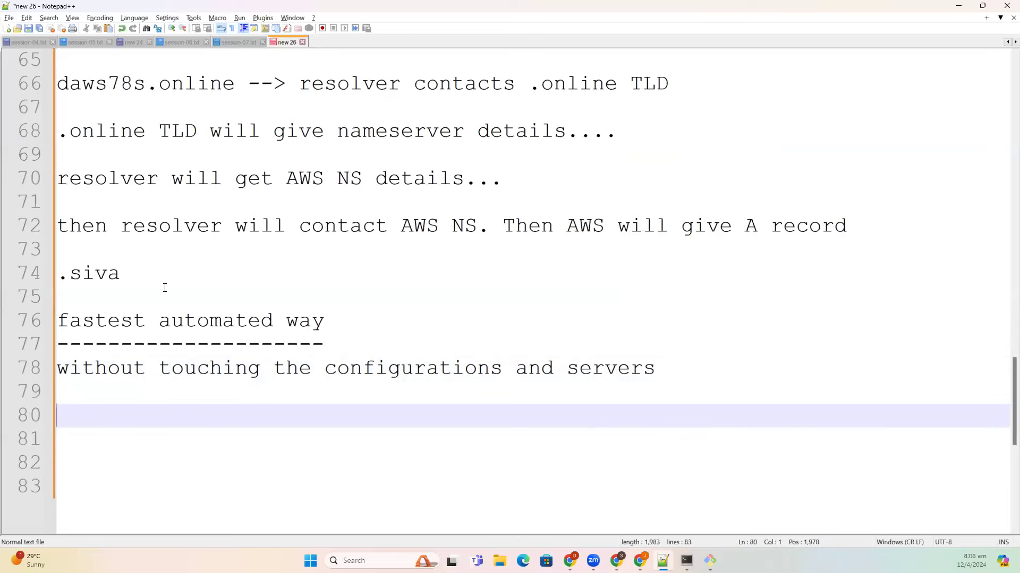
# - Start a new record named db in the daws78s.online hosted zone
pyautogui.hotkey('alt', 'Tab')
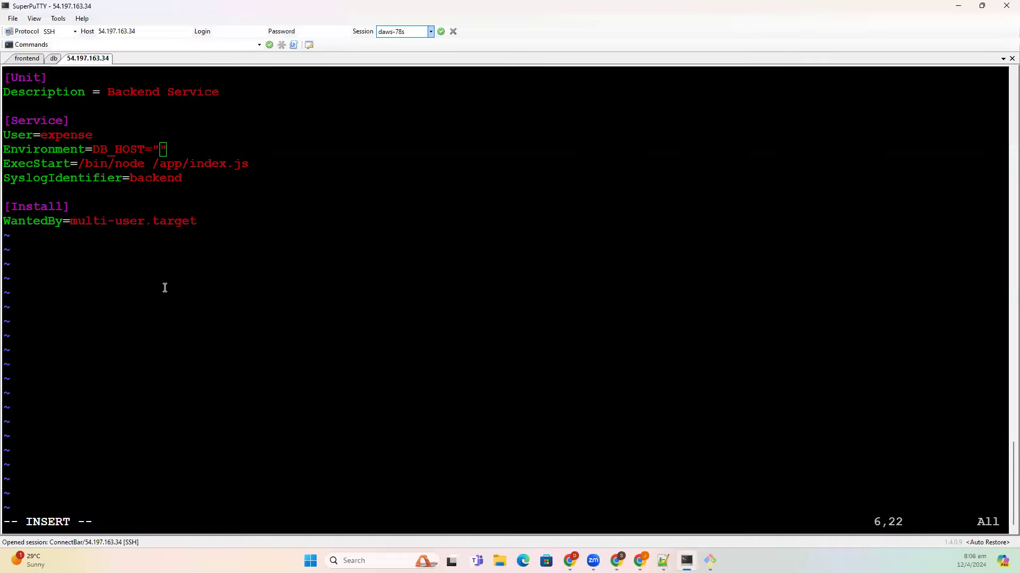
pyautogui.hotkey('alt', 'Tab')
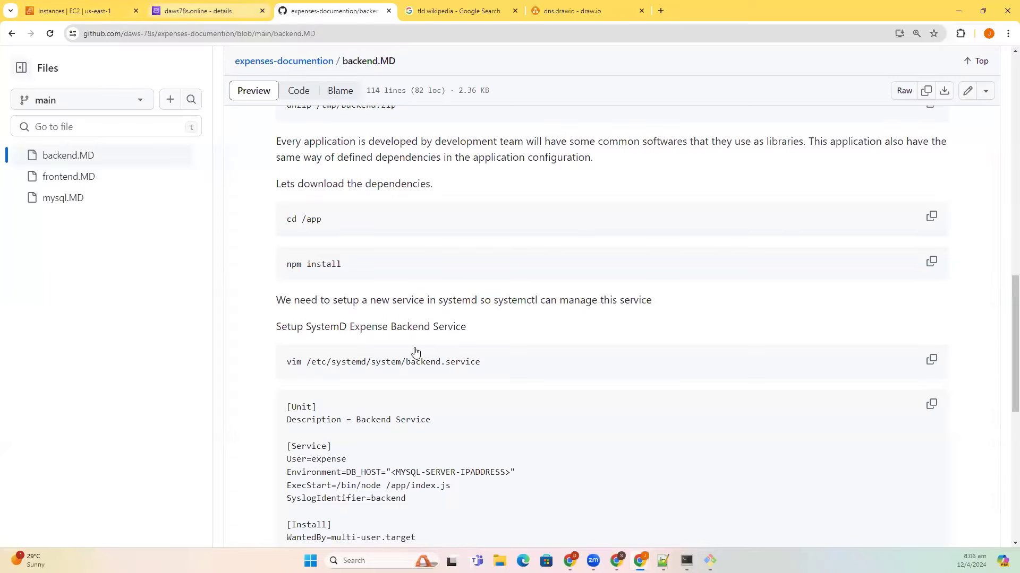
pyautogui.hotkey('ctrl', 'shift', 'Tab')
pyautogui.click(882, 254)
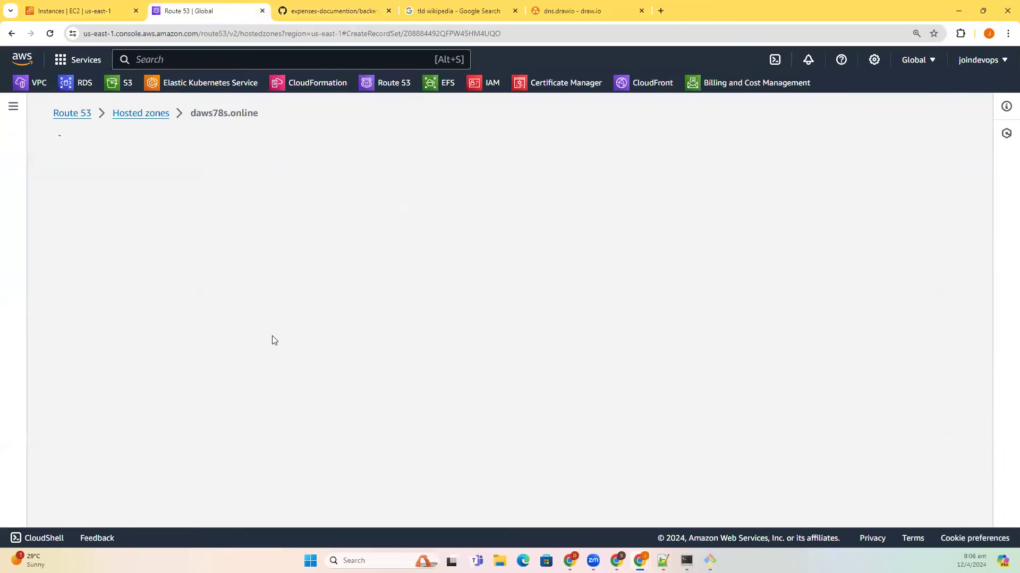
pyautogui.write('db')
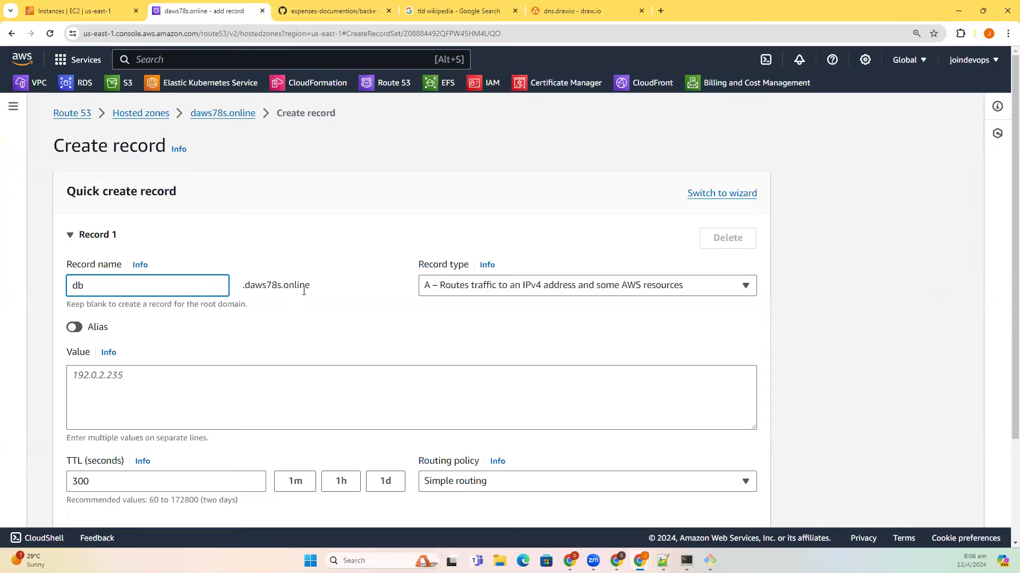
pyautogui.click(293, 393)
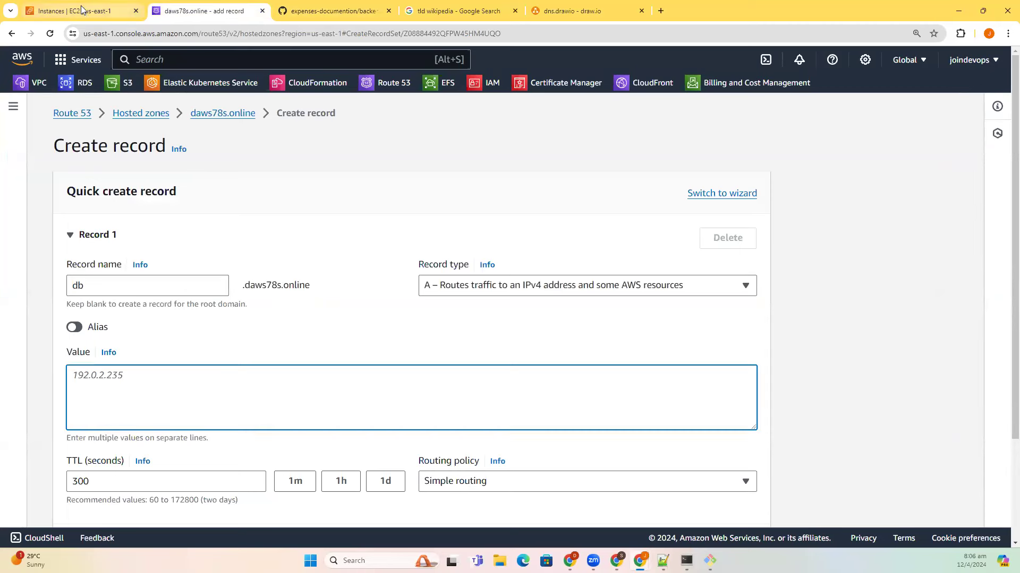
# - Set the record value to the db instance's private IP 172.31.30.48, with TTL 1
pyautogui.click(82, 11)
pyautogui.click(178, 223)
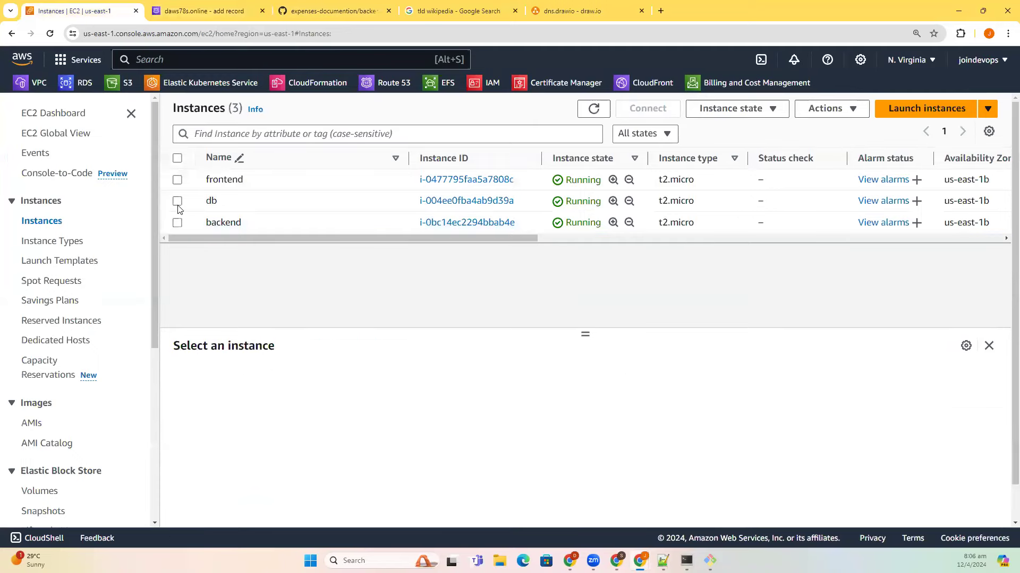
pyautogui.click(178, 202)
pyautogui.click(731, 450)
pyautogui.click(232, 10)
pyautogui.hotkey('ctrl', 'v')
pyautogui.moveTo(256, 481); pyautogui.dragTo(63, 486)
pyautogui.write('1')
pyautogui.click(55, 441)
# - Create the db A record and copy its full name db.daws78s.online
pyautogui.scroll(-2, 553, 471)
pyautogui.click(697, 455)
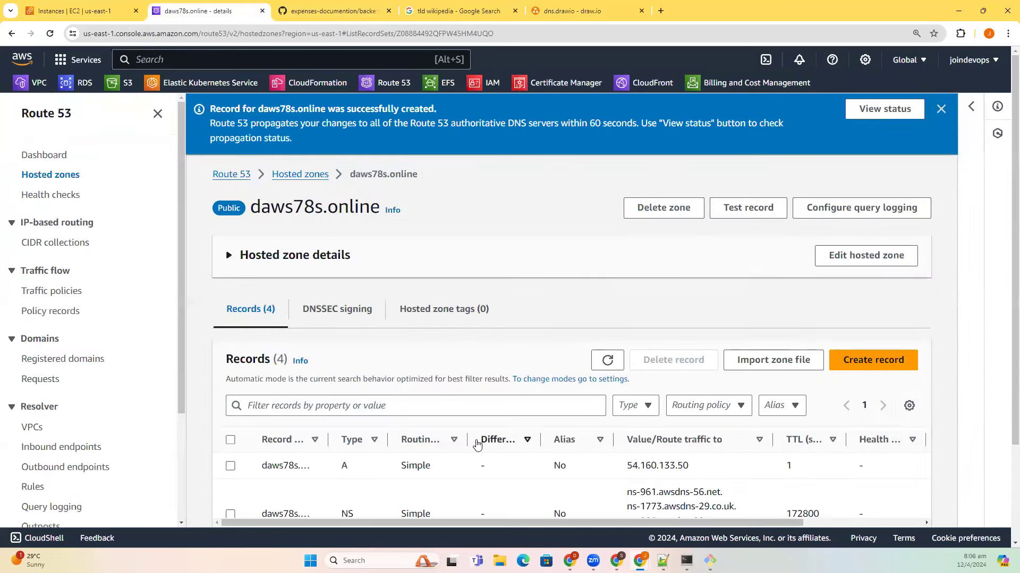
pyautogui.scroll(-3, 476, 445)
pyautogui.moveTo(583, 486); pyautogui.dragTo(579, 487)
pyautogui.click(230, 468)
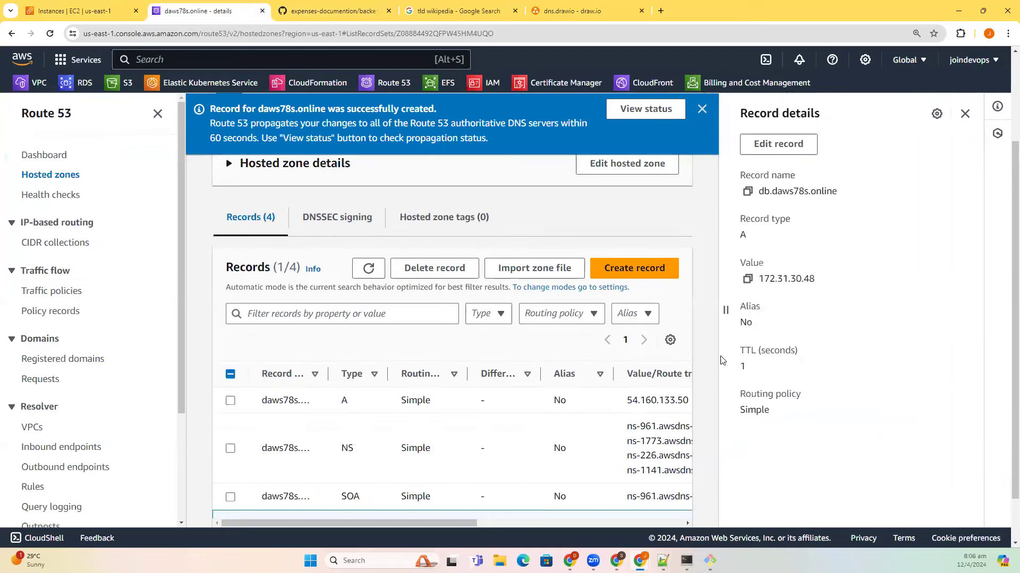
pyautogui.click(747, 193)
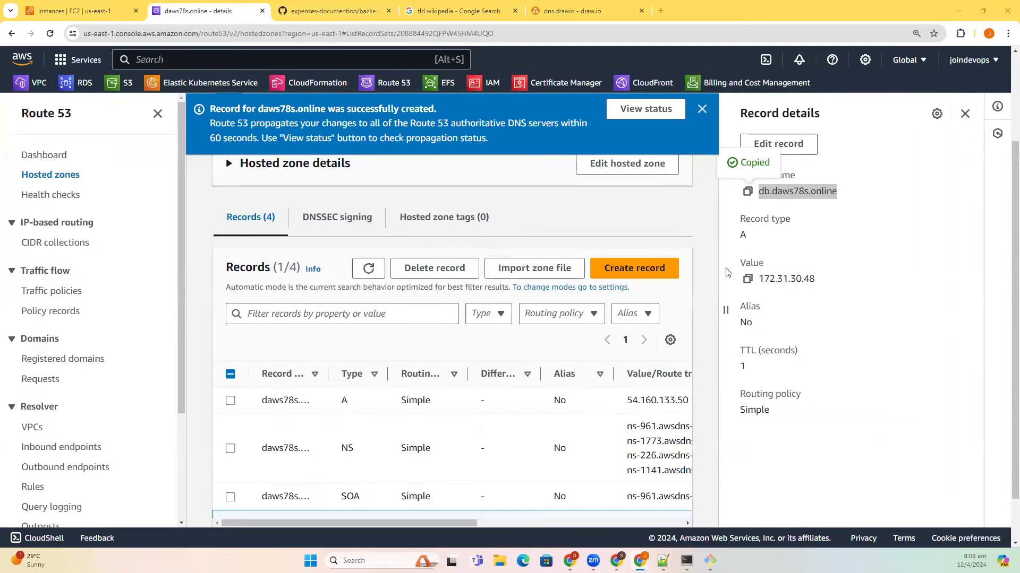
pyautogui.hotkey('alt', 'Tab')
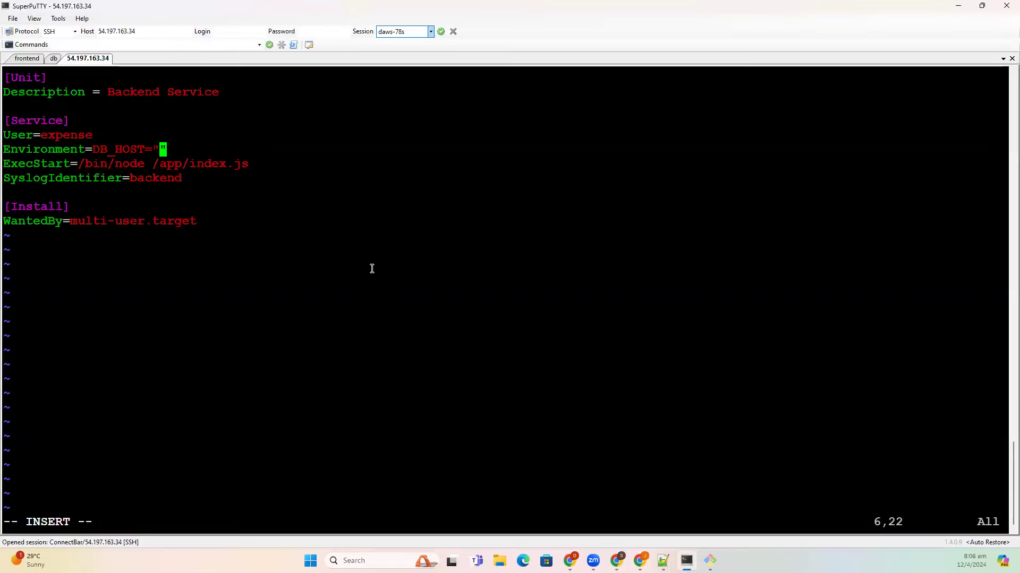
# - Set DB_HOST to "db.daws78s.online" in backend.service and save it with :wq!
pyautogui.rightClick(372, 268)
pyautogui.press('Escape')
pyautogui.write(':wq!')
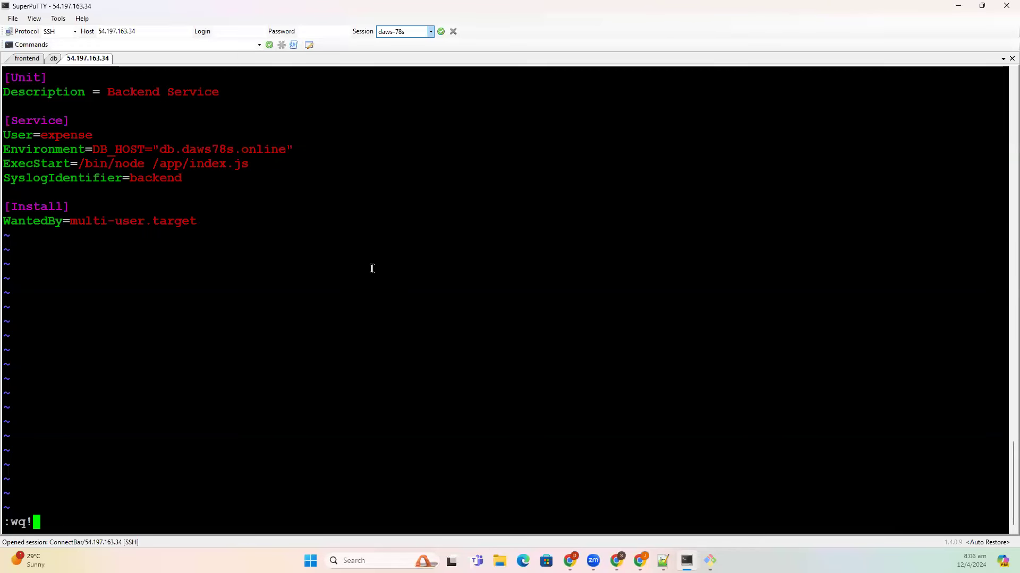
pyautogui.press('Return')
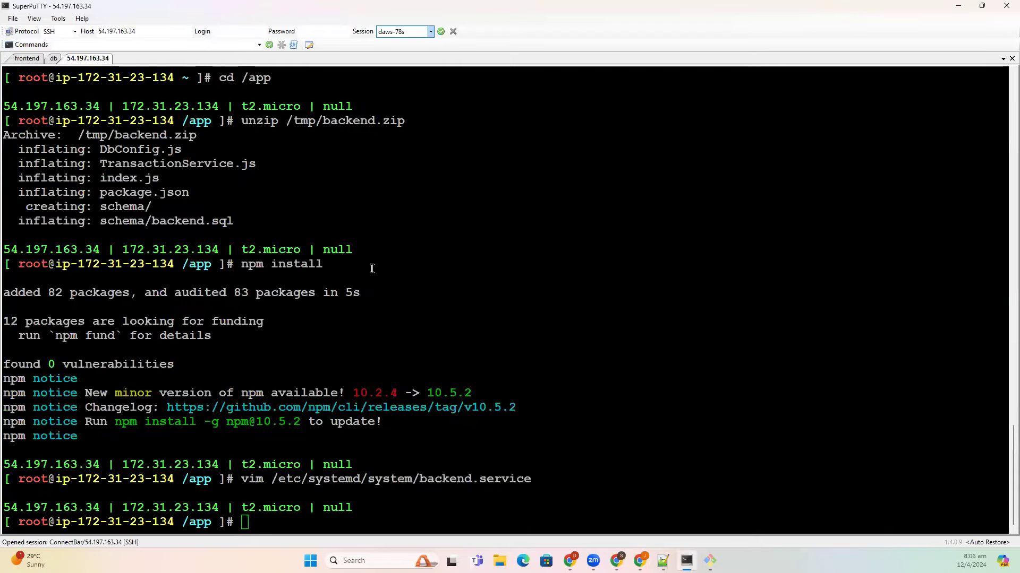
pyautogui.hotkey('alt', 'Tab')
pyautogui.click(96, 9)
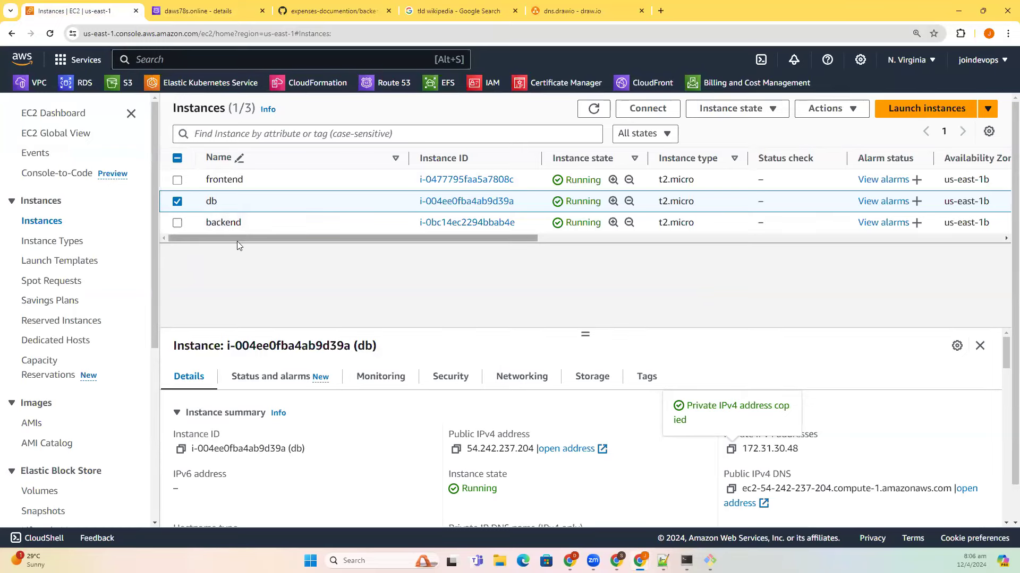
# - Look over the db record in the daws78s.online zone, then return to the Notepad++ notes
pyautogui.click(196, 11)
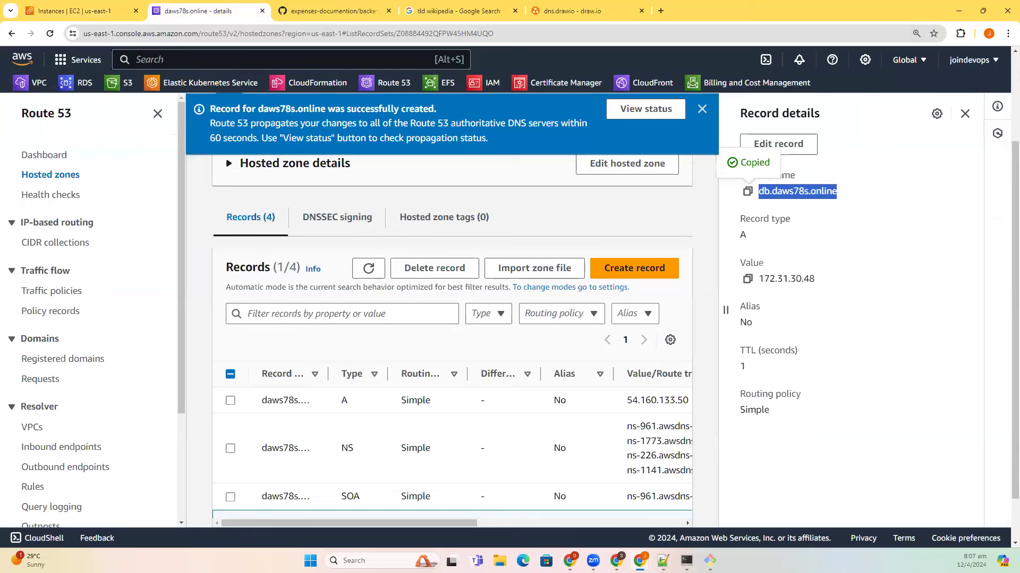
pyautogui.click(663, 561)
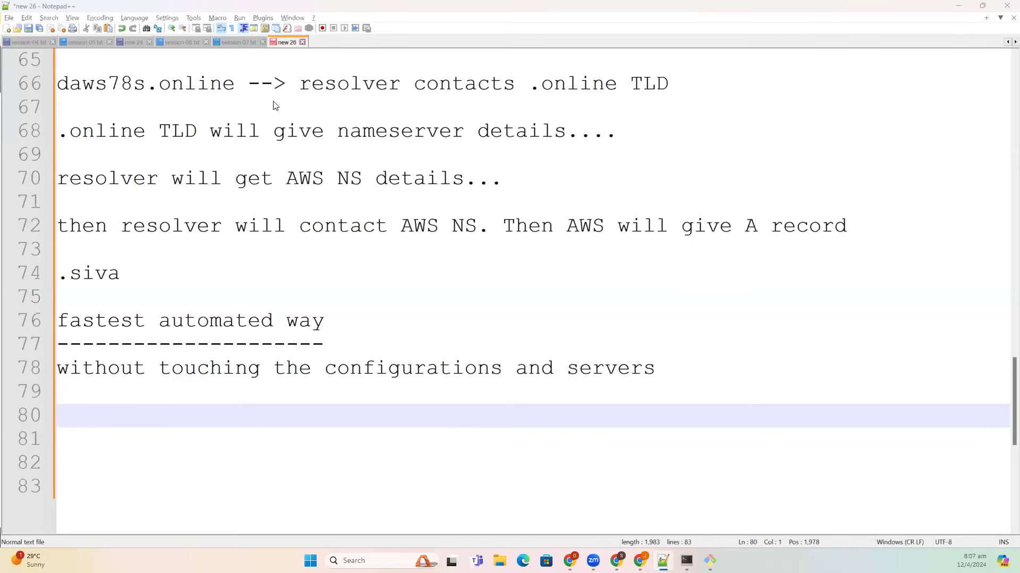
# - Add the note 'if you do any config change, you have to restart application...'
pyautogui.hotkey('alt', 'Tab')
pyautogui.hotkey('alt', 'Tab')
pyautogui.write('if you do any config cha')
pyautogui.press('BackSpace')
pyautogui.press('BackSpace')
pyautogui.write('change, you have to restar t')
pyautogui.press('BackSpace')
pyautogui.press('BackSpace')
pyautogui.write('t applicatin')
pyautogui.press('BackSpace')
pyautogui.write('on')
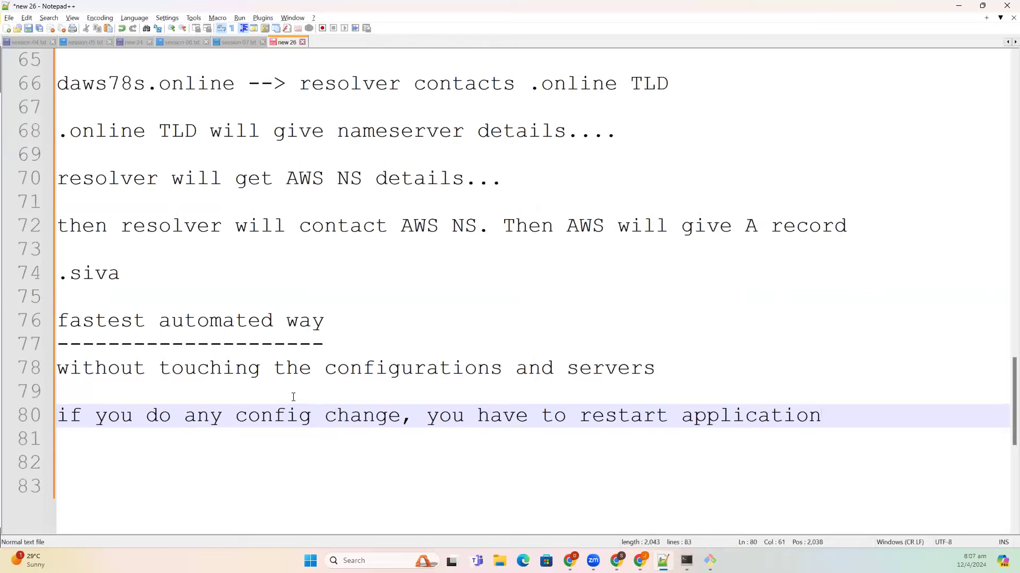
pyautogui.write('...')
pyautogui.press('Return')
pyautogui.press('Return')
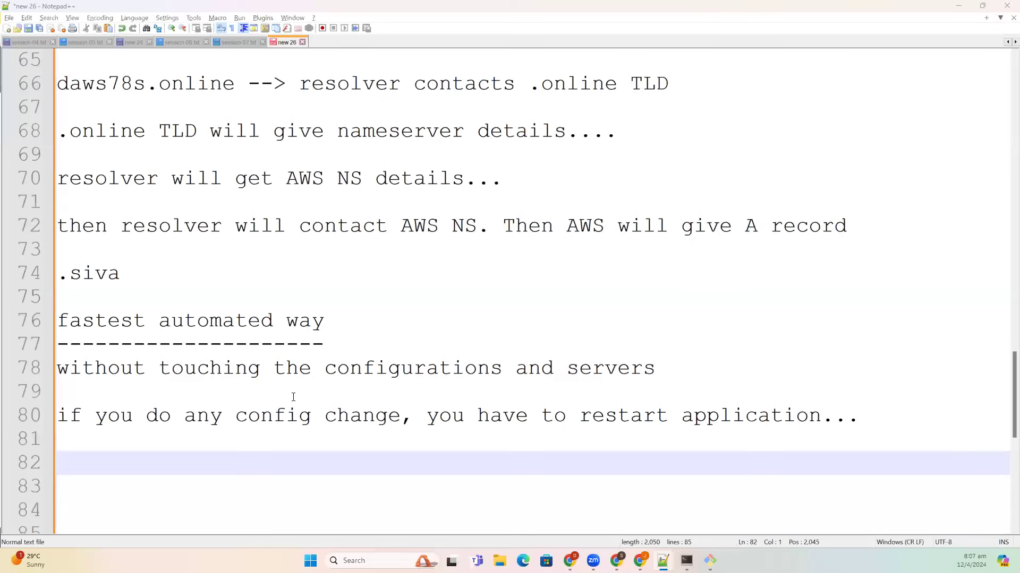
pyautogui.hotkey('alt', 'Tab')
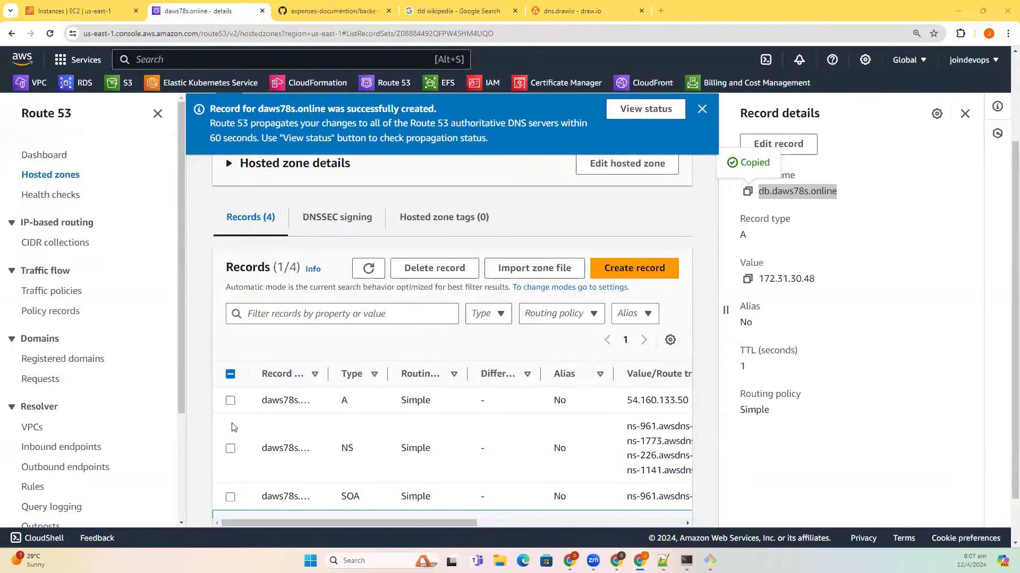
# - Print backend.service with cat to confirm the DB_HOST value
pyautogui.hotkey('alt', 'Tab')
pyautogui.write('vi')
pyautogui.press('Up')
pyautogui.press('Home')
pyautogui.press('Delete')
pyautogui.press('Delete')
pyautogui.press('Delete')
pyautogui.write('cat')
pyautogui.press('Return')
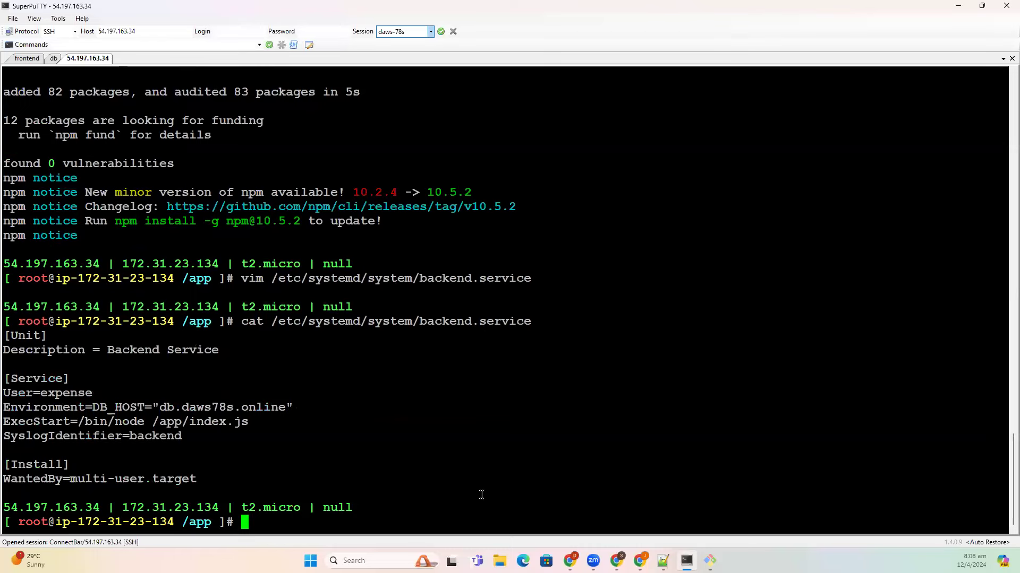
# - Close the db record details, deselect the db row, and widen the Record name column
pyautogui.hotkey('alt', 'Tab')
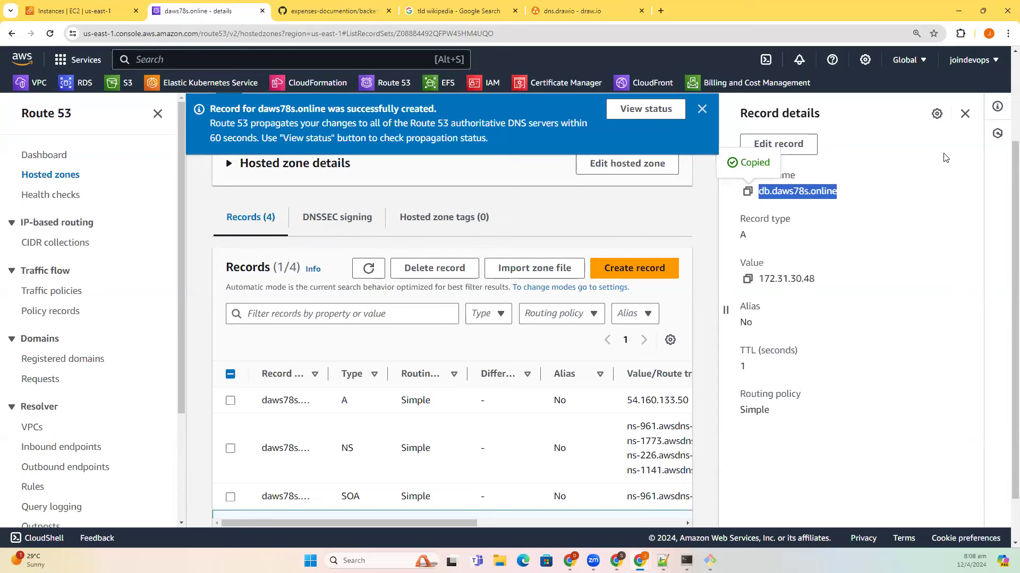
pyautogui.click(964, 114)
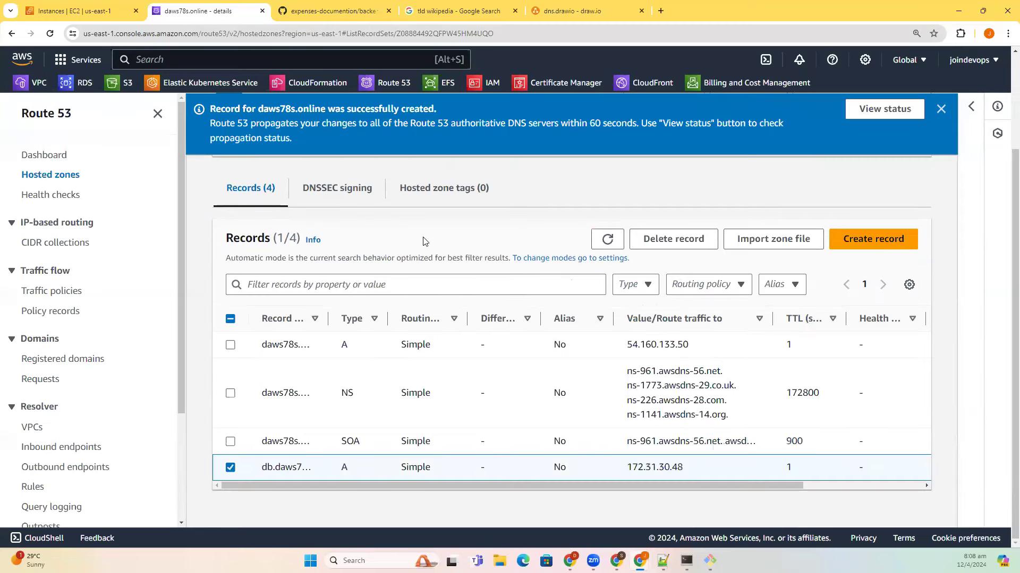
pyautogui.click(230, 467)
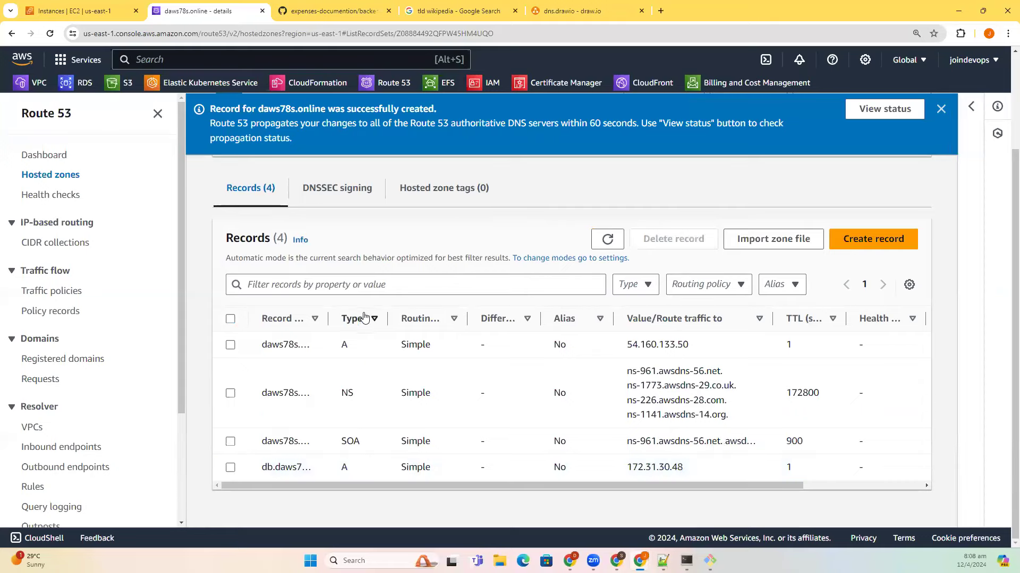
pyautogui.moveTo(334, 323); pyautogui.dragTo(367, 322)
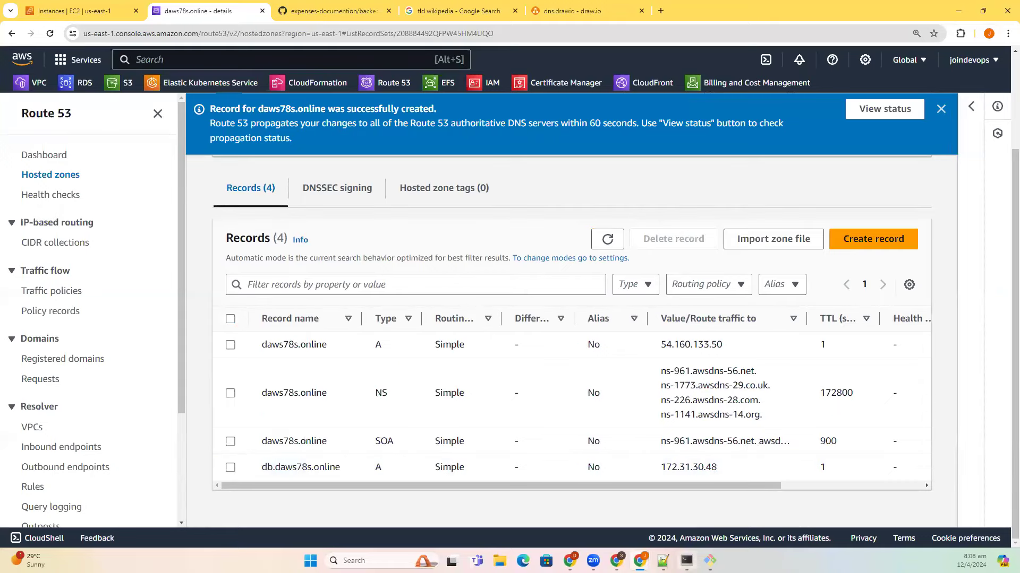
pyautogui.hotkey('alt', 'Tab')
pyautogui.scroll(2, 234, 478)
pyautogui.scroll(-2, 237, 487)
# - Note that an A record gives the domain's IP address, then pick out the NS record in Route 53
pyautogui.write('A re')
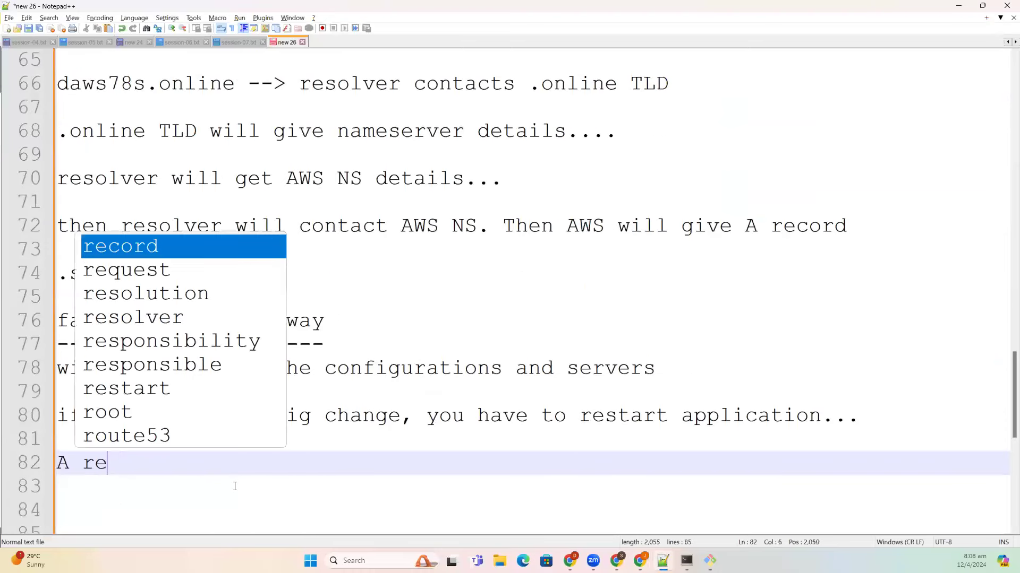
pyautogui.write('cord --> IP add')
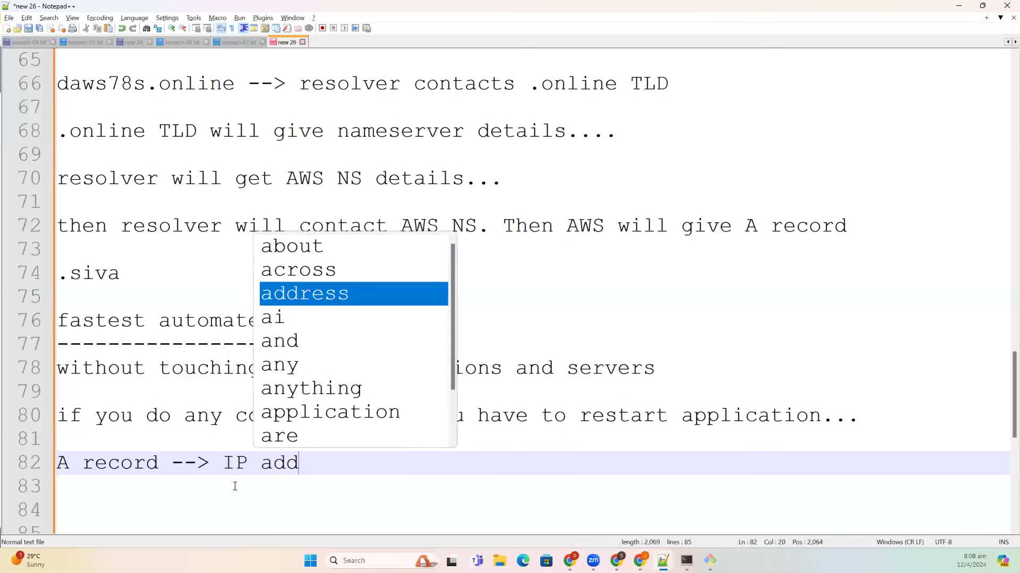
pyautogui.write('ress of th')
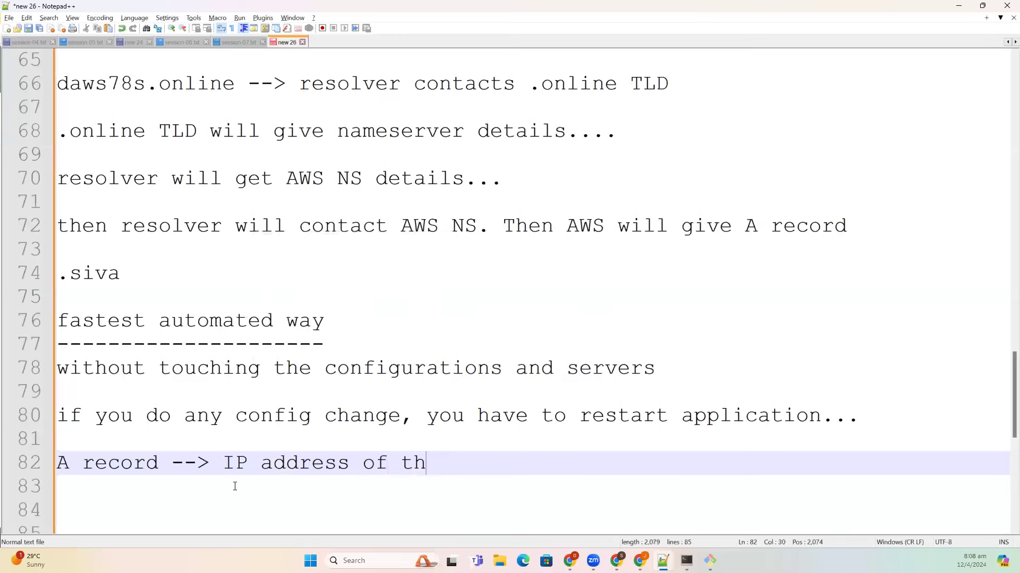
pyautogui.write('e domain')
pyautogui.press('Return')
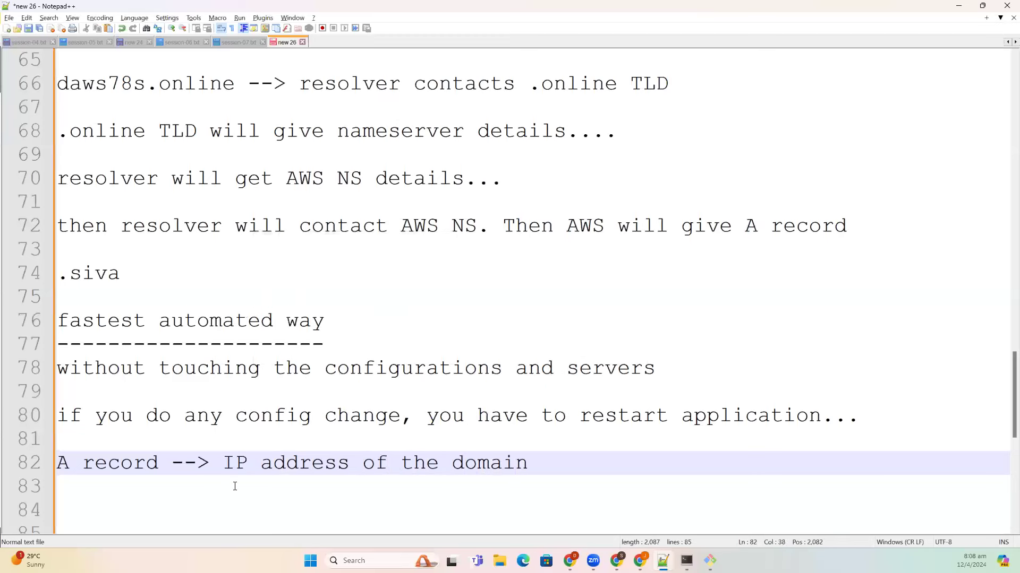
pyautogui.press('Return')
pyautogui.hotkey('alt', 'Tab')
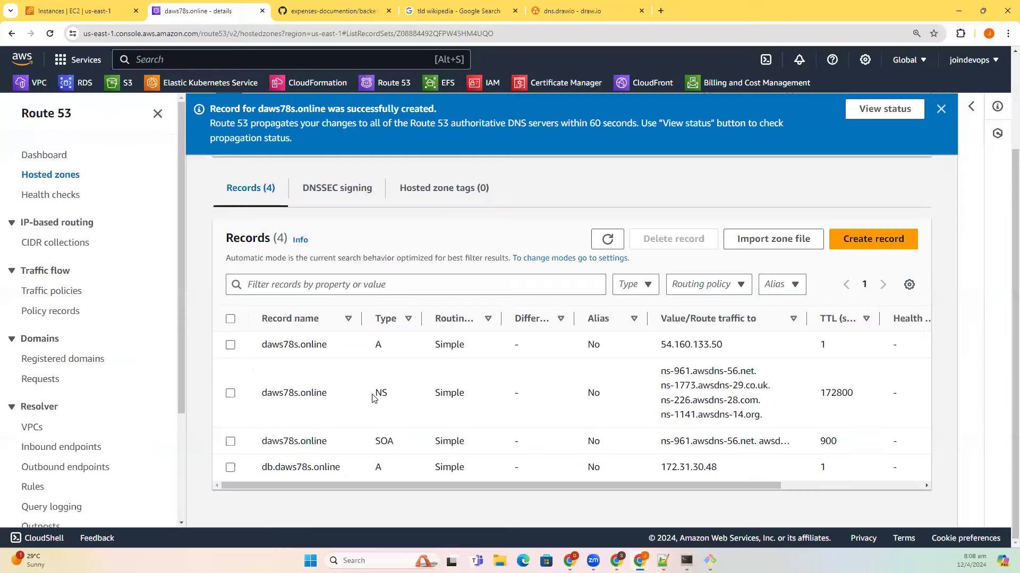
pyautogui.moveTo(374, 393); pyautogui.dragTo(603, 393)
pyautogui.doubleClick(394, 394)
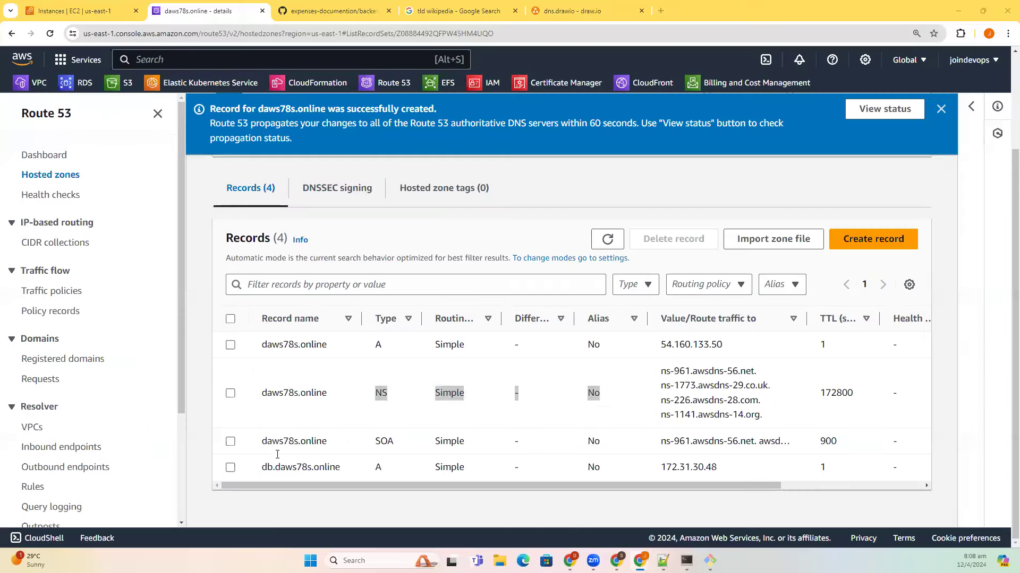
pyautogui.hotkey('alt', 'Tab')
# - Add notes defining NS as the authoritative nameservers and SOA as the ownership record
pyautogui.write('NS --> u')
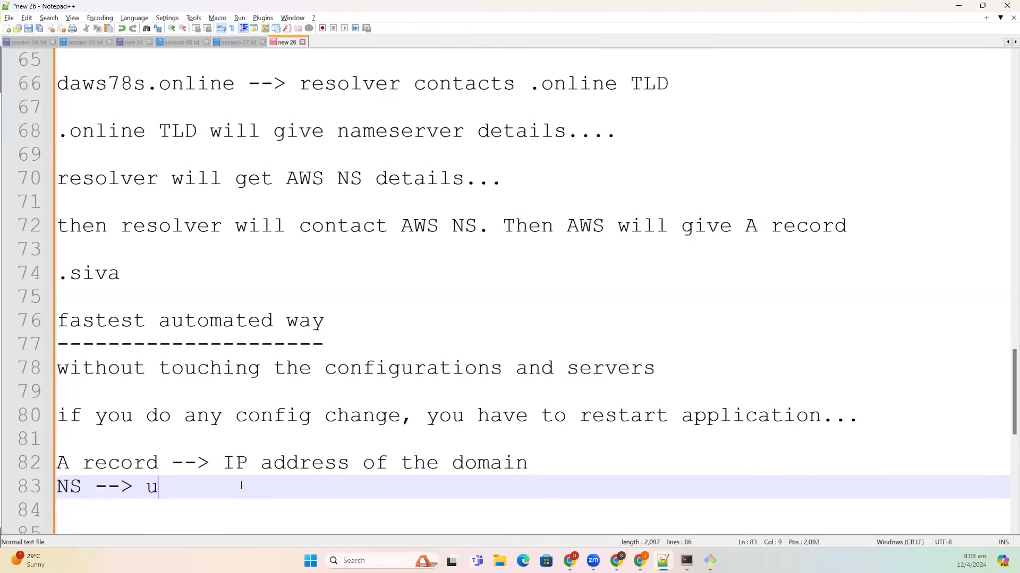
pyautogui.press('BackSpace')
pyautogui.write('authoritiv')
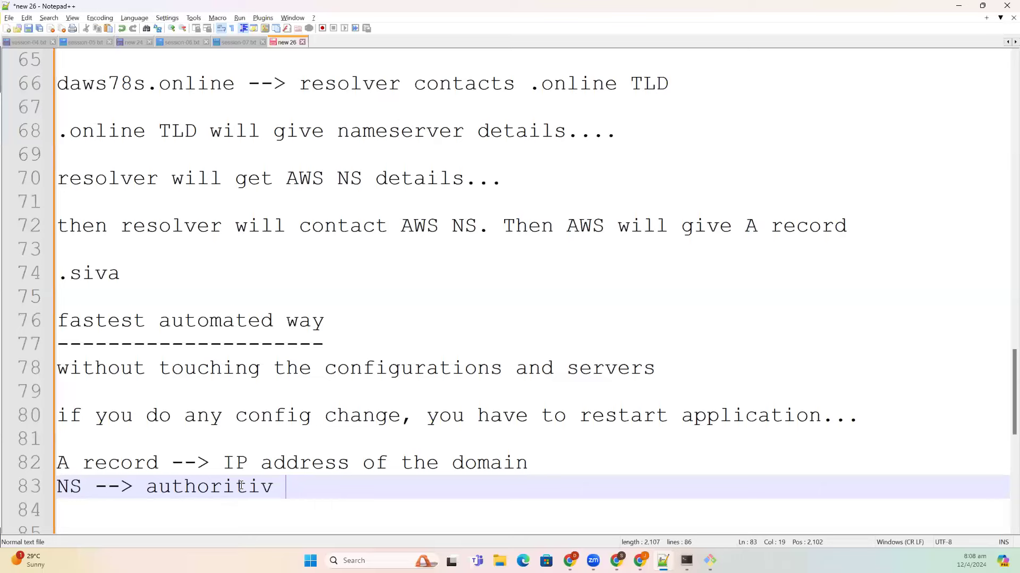
pyautogui.press('BackSpace')
pyautogui.write('e nameservers')
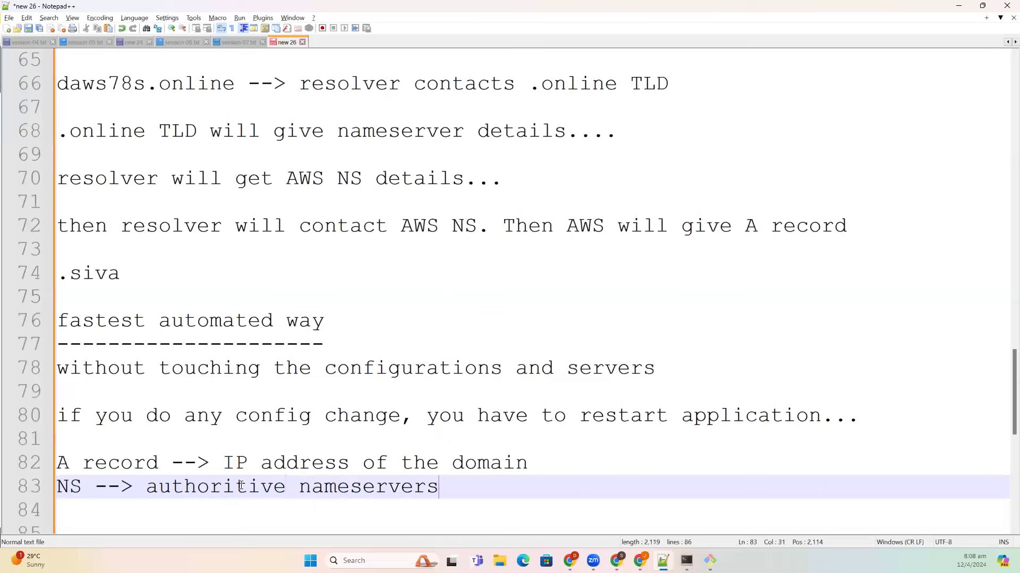
pyautogui.press('Return')
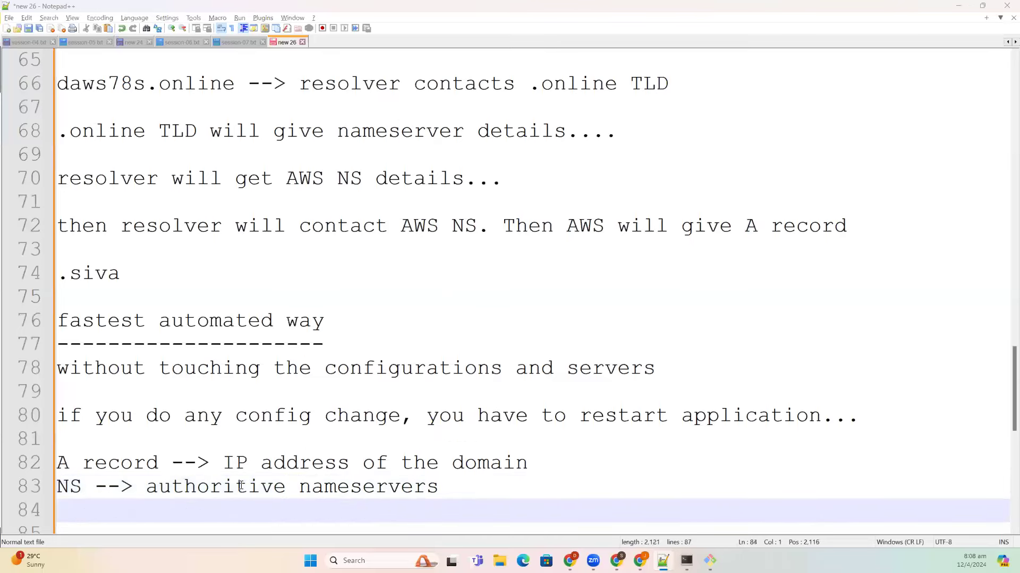
pyautogui.hotkey('alt', 'Tab')
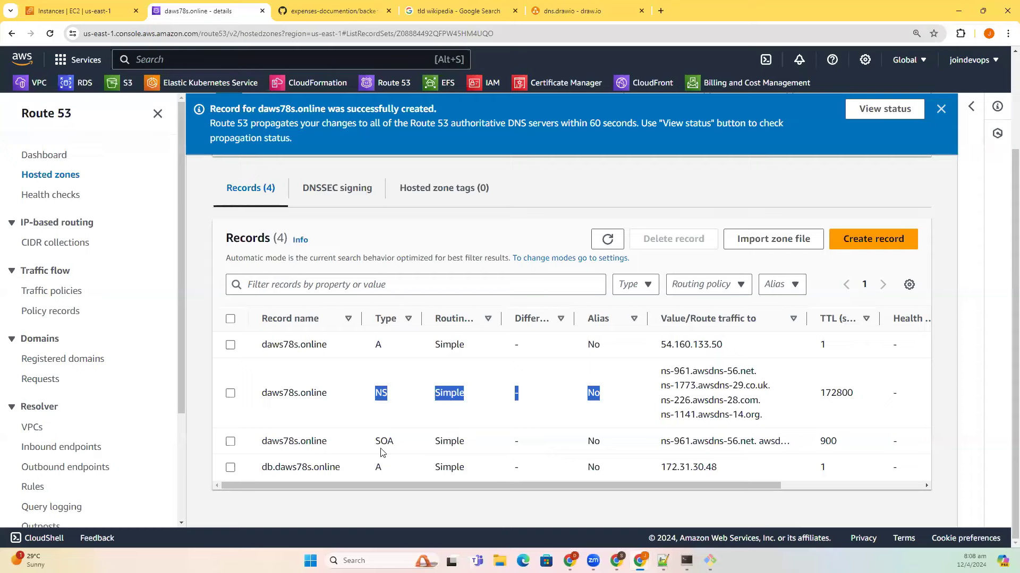
pyautogui.moveTo(377, 442); pyautogui.dragTo(423, 442)
pyautogui.hotkey('alt', 'Tab')
pyautogui.write('SOA ')
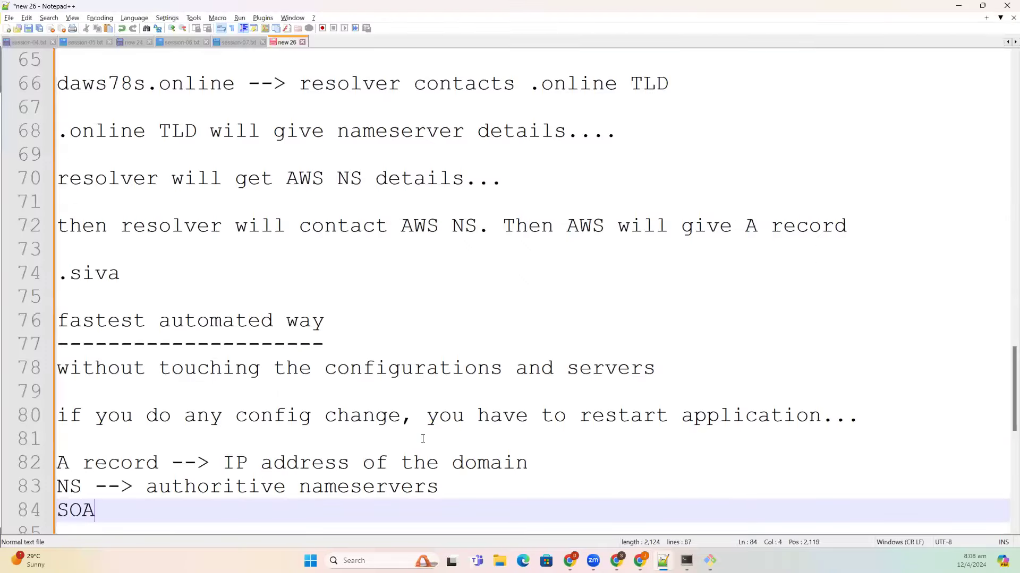
pyautogui.write('--> Ownership record')
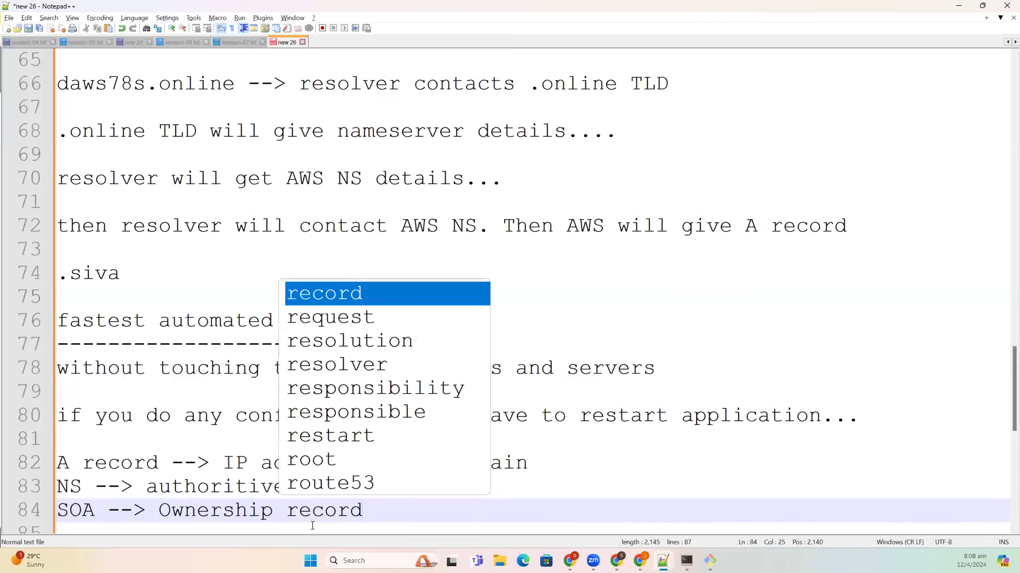
# - Add a note on line 85 defining a CNAME record as pointing to another domain
pyautogui.click(382, 527)
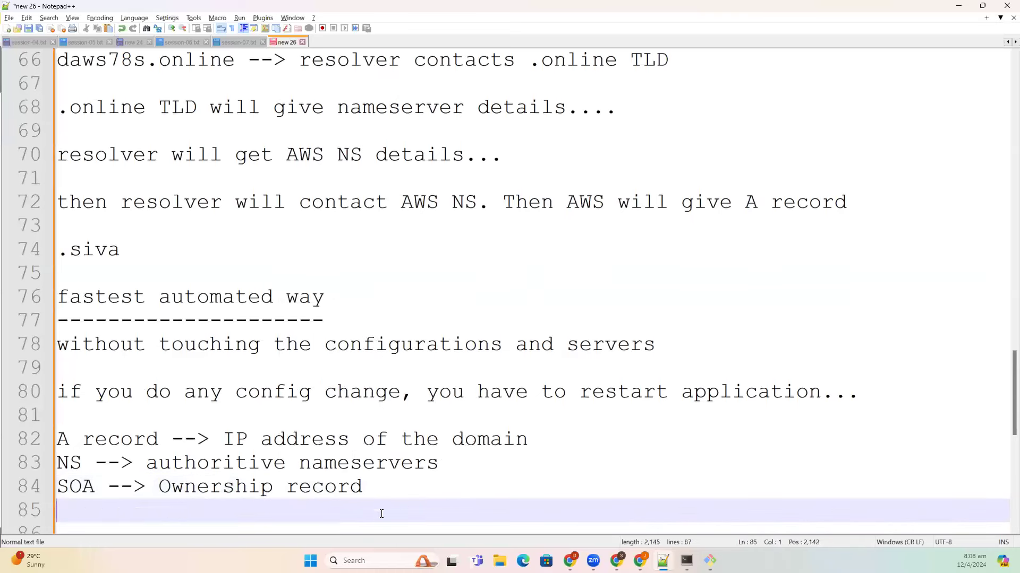
pyautogui.moveTo(394, 485); pyautogui.dragTo(56, 463)
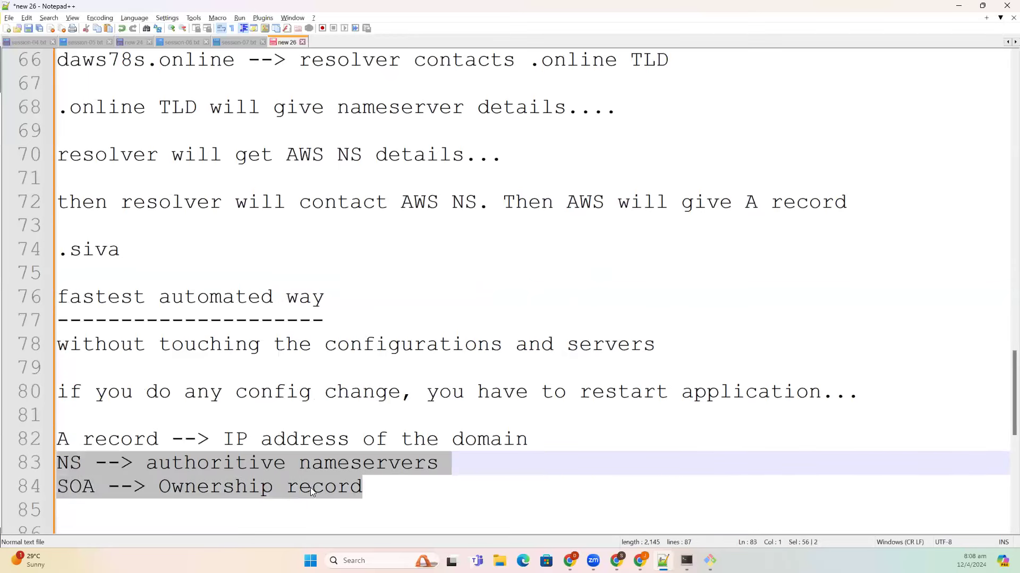
pyautogui.click(392, 485)
pyautogui.press('Down')
pyautogui.write('CNAME --> ')
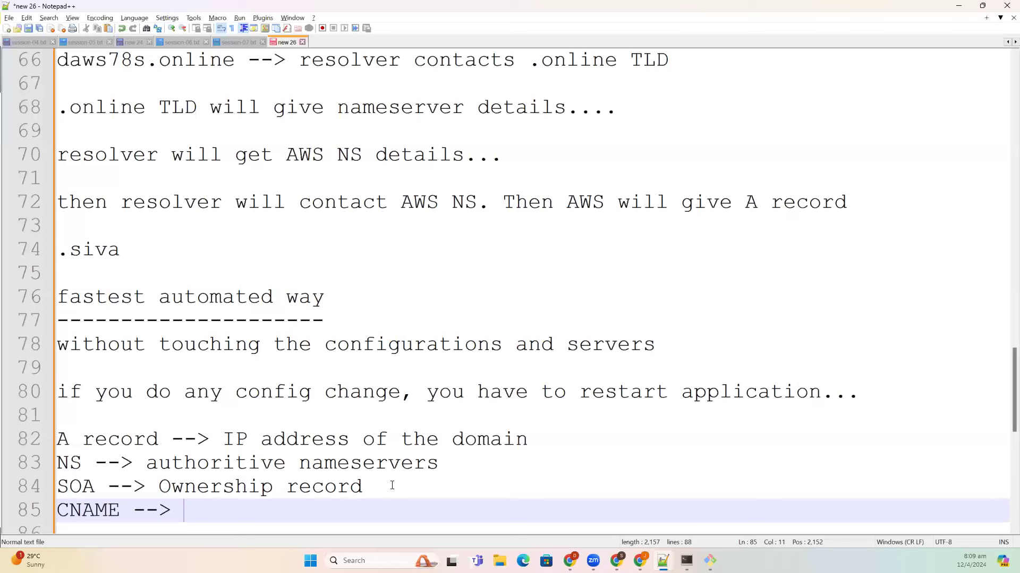
pyautogui.write('another domain')
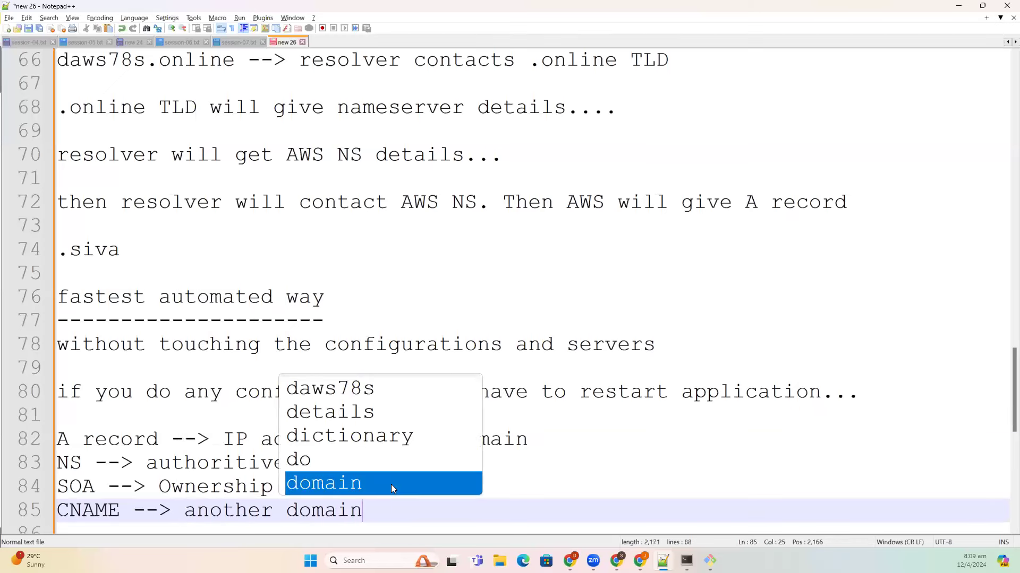
pyautogui.press('Escape')
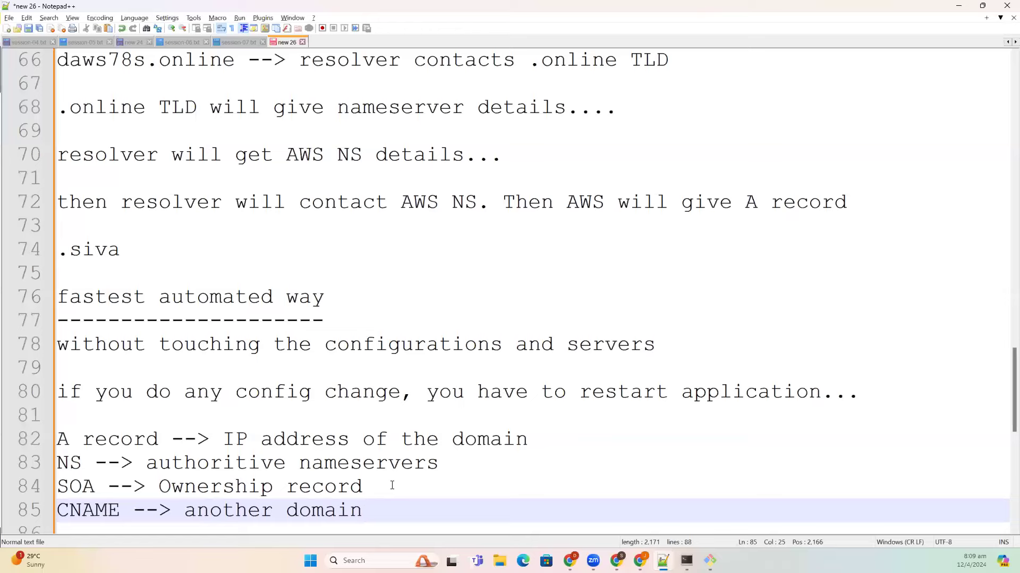
# - Copy the db.daws78s.online record name from the Route 53 records list
pyautogui.hotkey('alt', 'Tab')
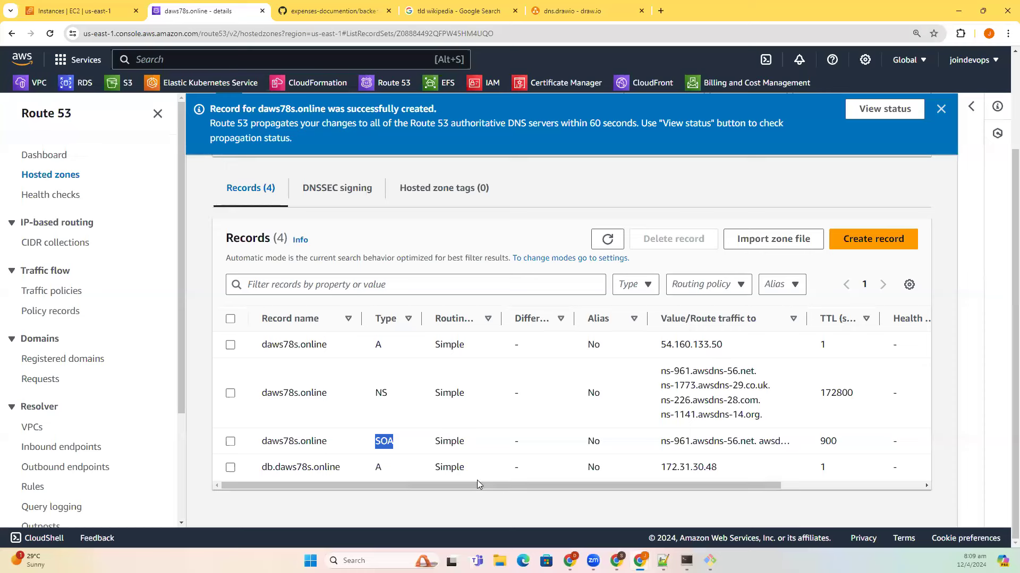
pyautogui.click(332, 491)
pyautogui.moveTo(262, 467); pyautogui.dragTo(360, 471)
pyautogui.hotkey('ctrl', 'c')
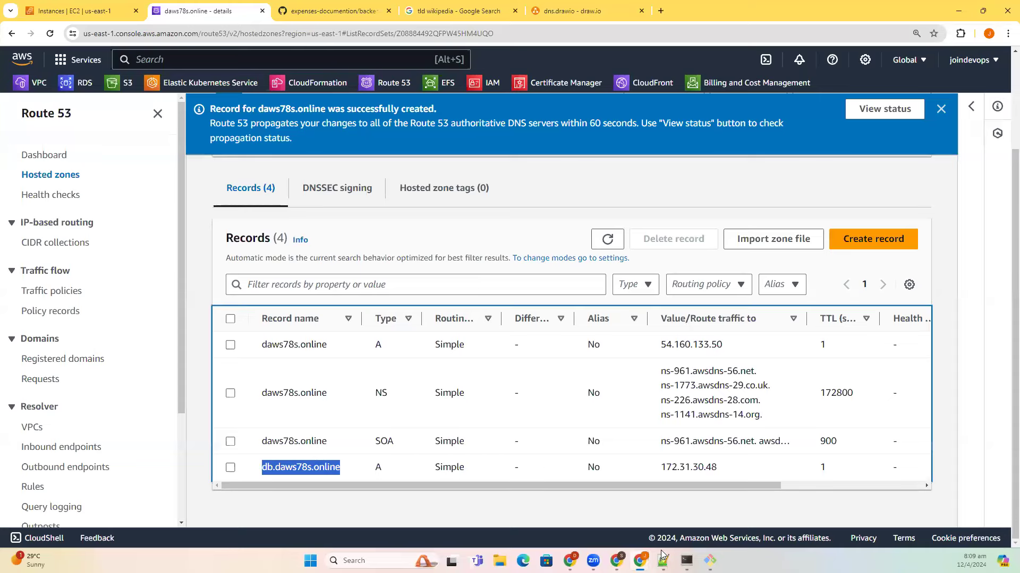
# - Run nslookup db.daws78s.online in the terminal and confirm it returns 172.31.30.48
pyautogui.moveTo(686, 560)
pyautogui.click(685, 509)
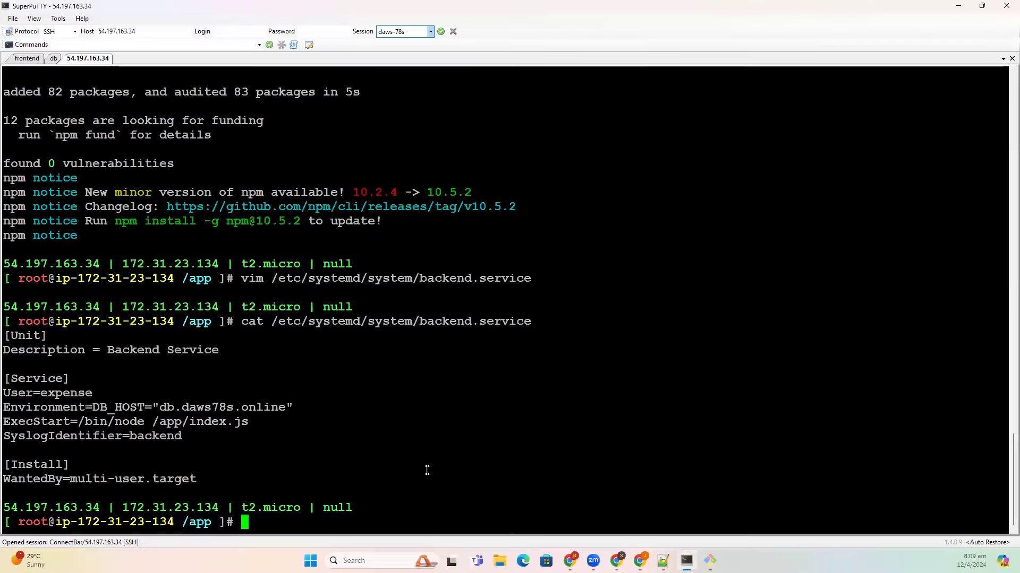
pyautogui.write('nslookup')
pyautogui.rightClick(427, 471)
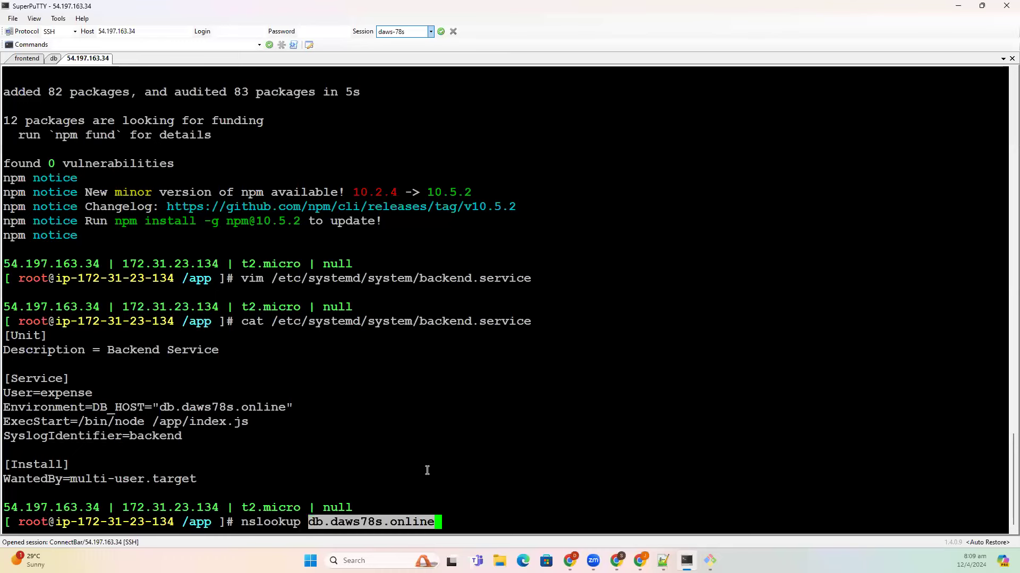
pyautogui.press('Return')
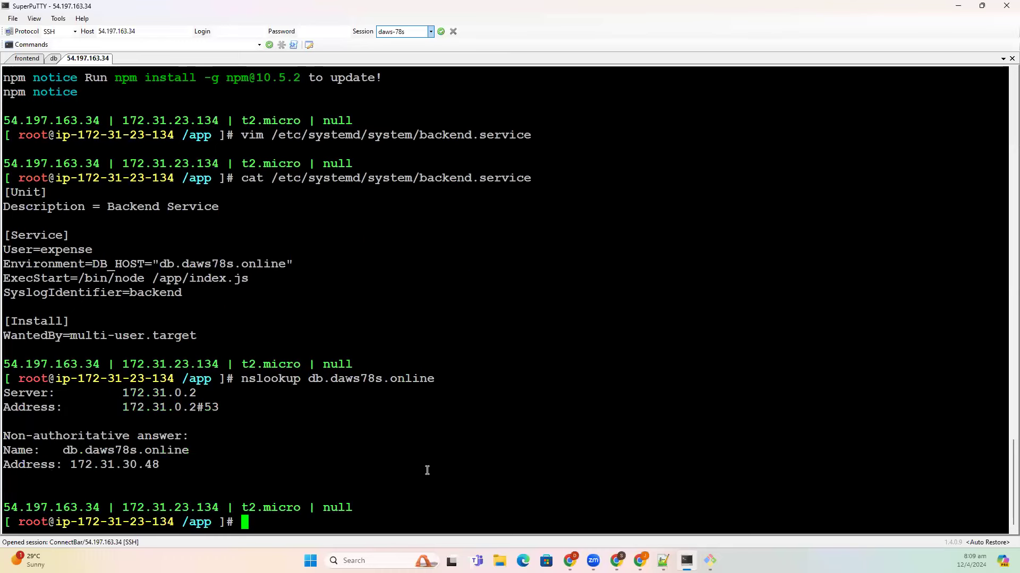
pyautogui.moveTo(71, 467); pyautogui.dragTo(161, 471)
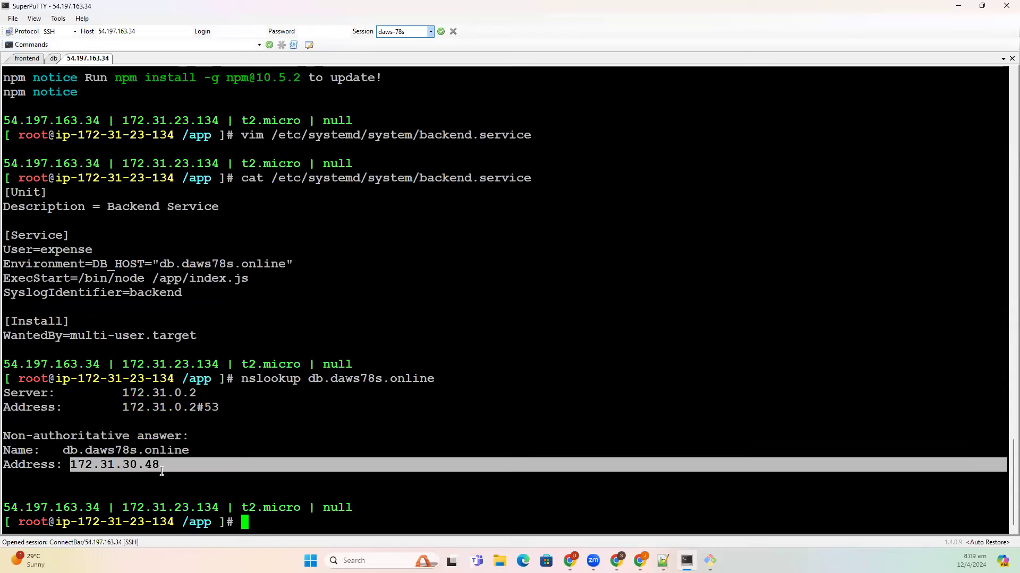
pyautogui.click(640, 561)
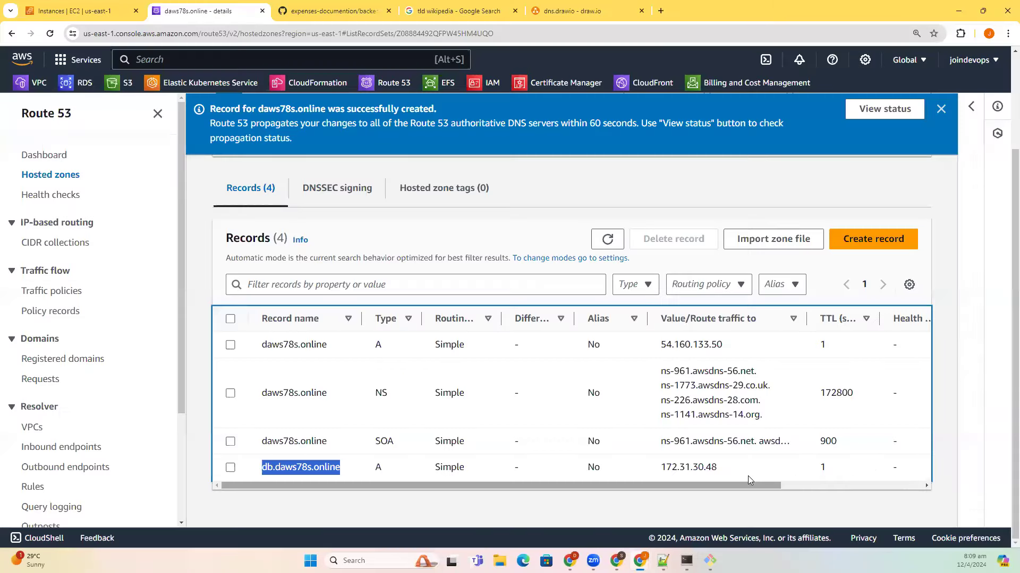
pyautogui.click(878, 239)
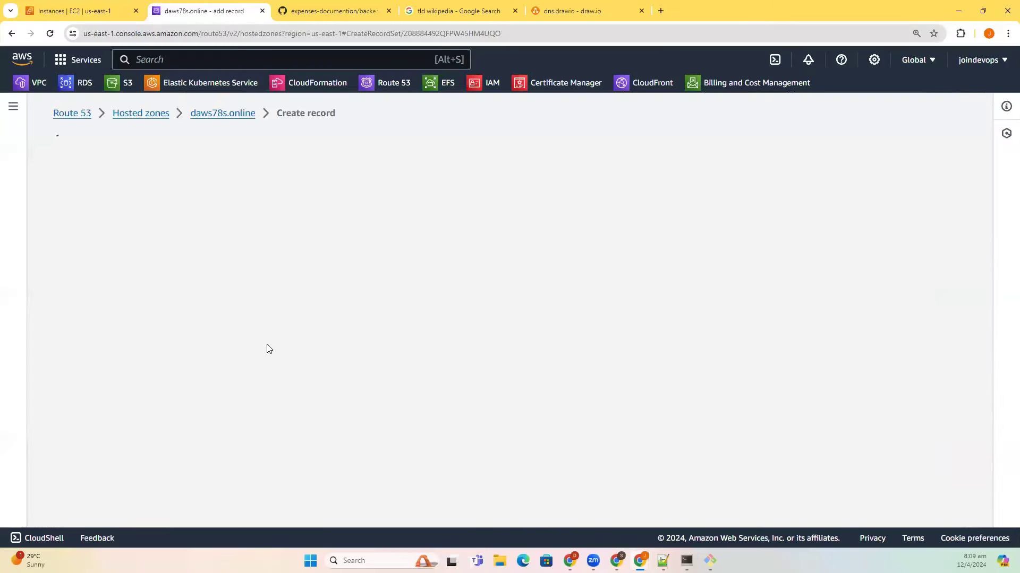
pyautogui.write('googl')
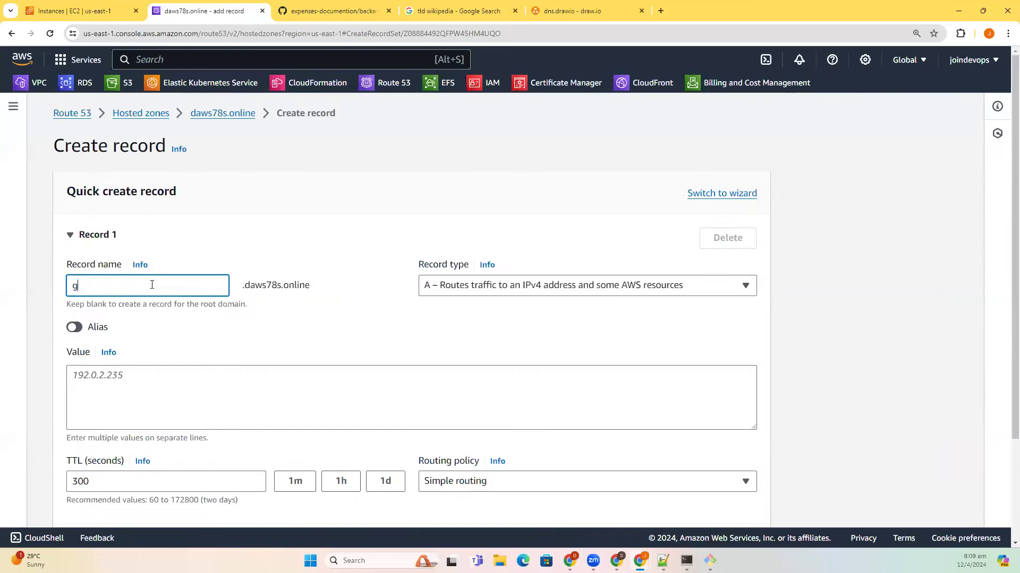
pyautogui.click(181, 398)
pyautogui.click(478, 287)
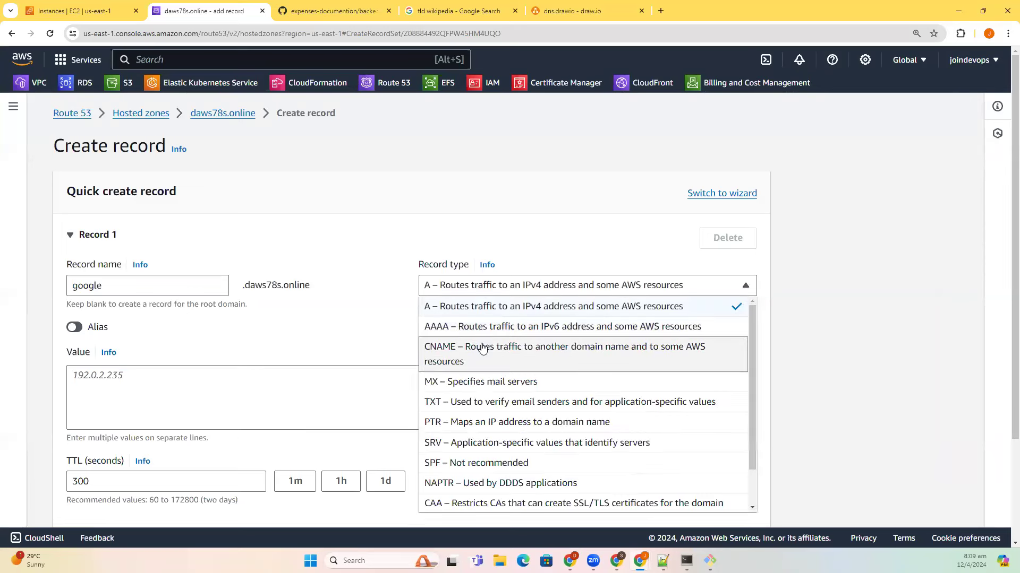
pyautogui.click(482, 348)
pyautogui.click(238, 403)
pyautogui.write('w')
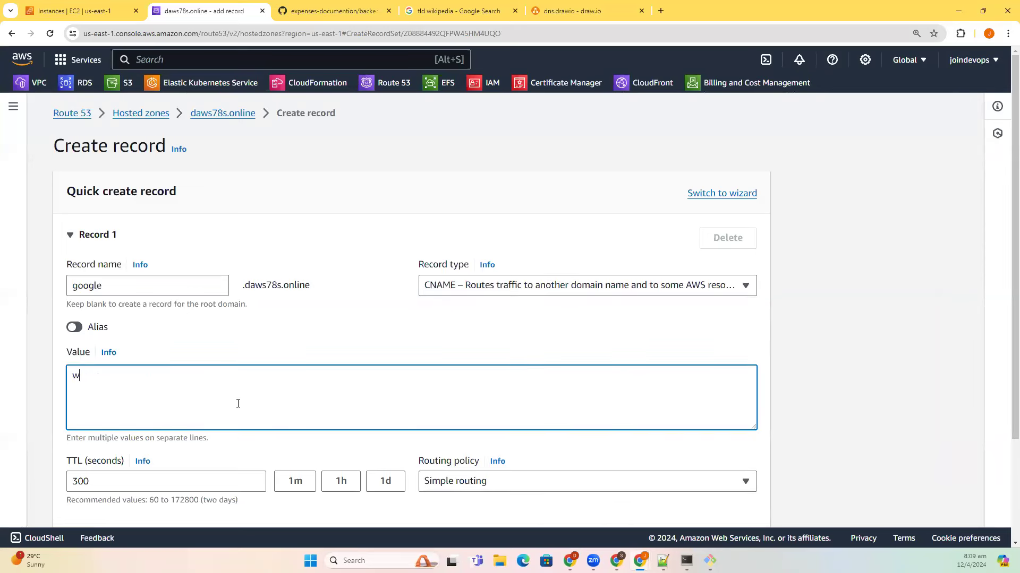
pyautogui.write('ww.google.com')
pyautogui.click(187, 491)
pyautogui.doubleClick(69, 484)
pyautogui.write('1')
pyautogui.scroll(-3, 404, 467)
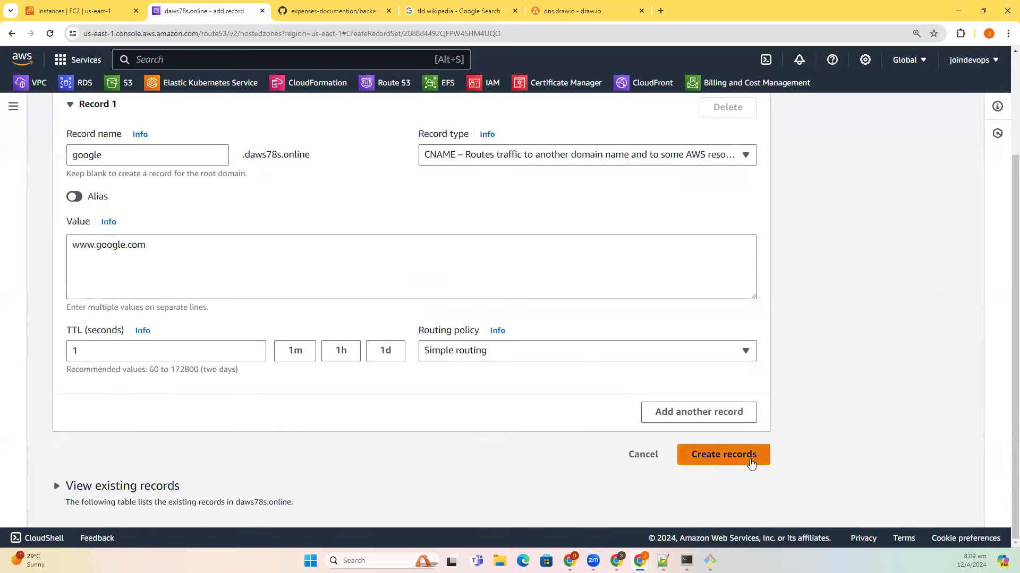
pyautogui.click(748, 460)
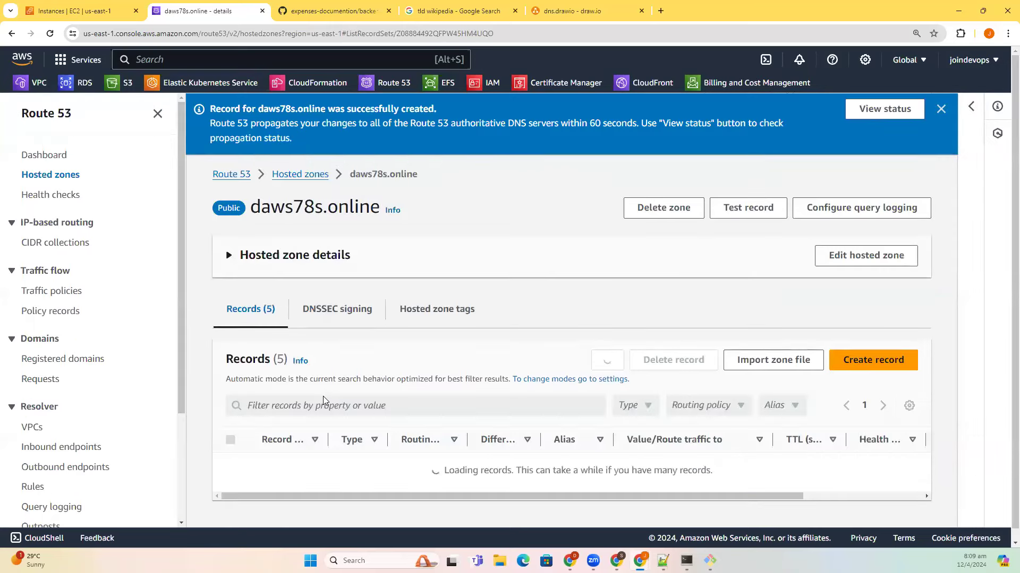
# - Copy the google.daws78s.online record name from its details and begin an nslookup command
pyautogui.scroll(-3, 323, 396)
pyautogui.click(235, 469)
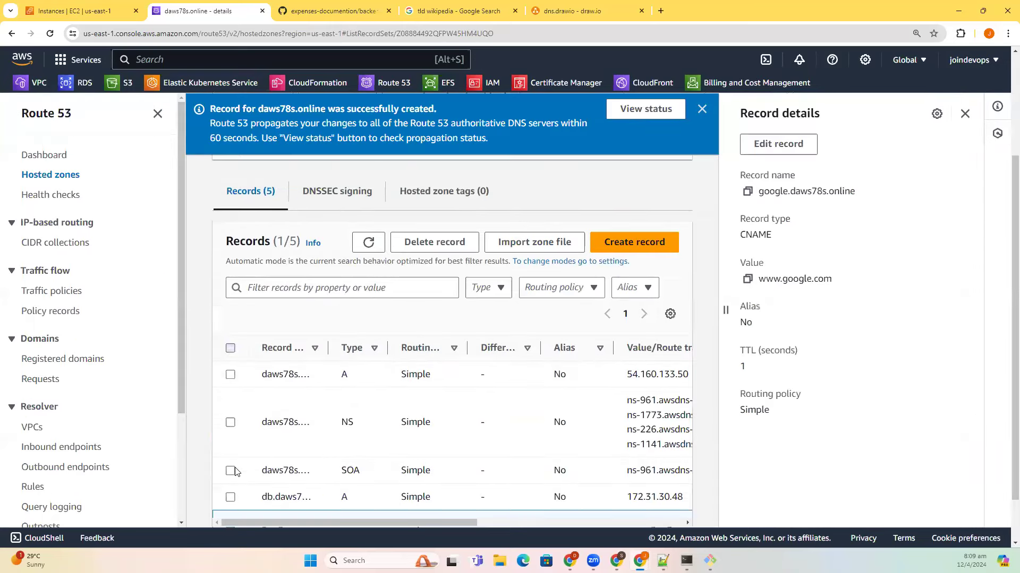
pyautogui.scroll(-2, 268, 484)
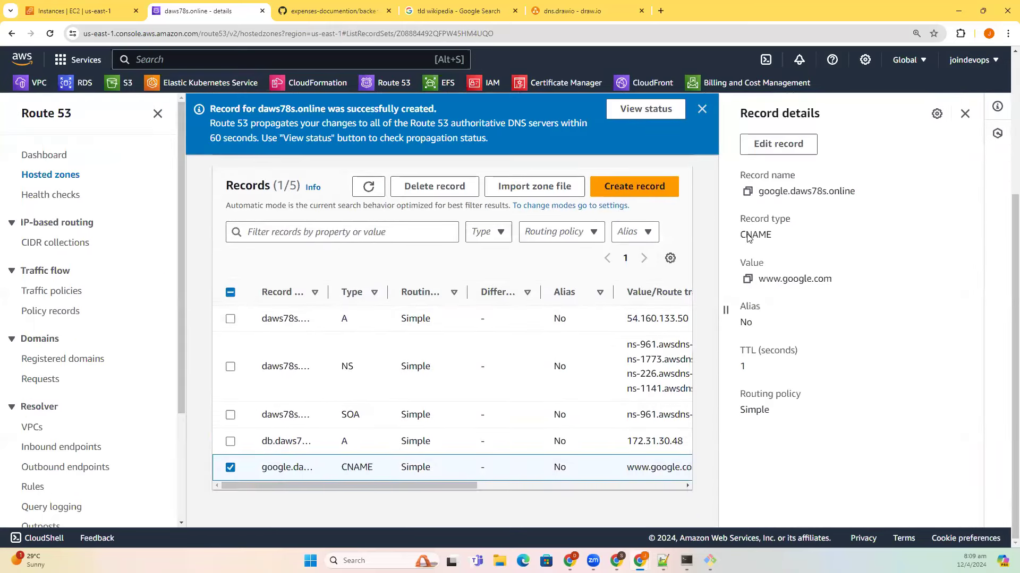
pyautogui.click(747, 191)
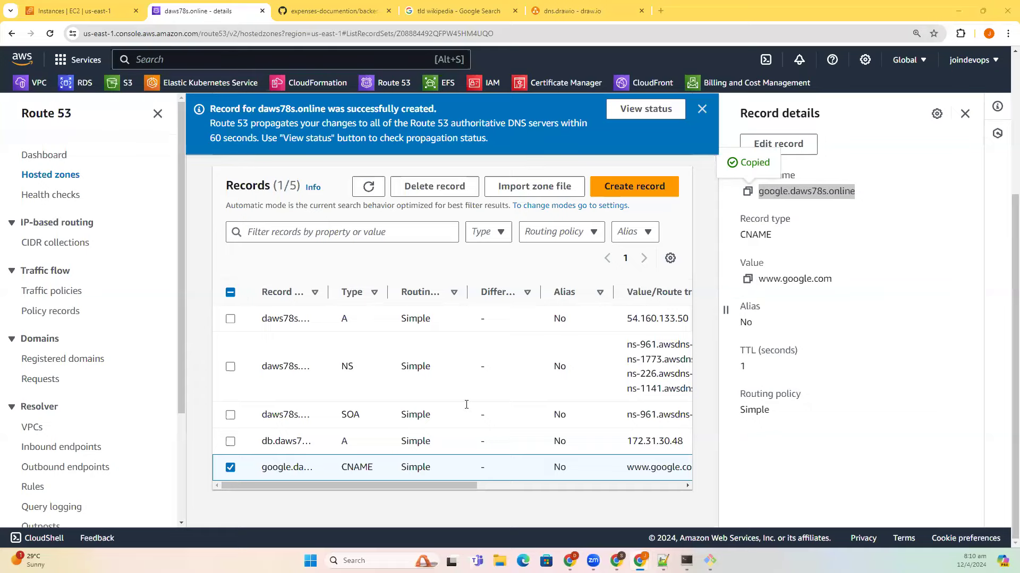
pyautogui.hotkey('alt', 'Tab')
pyautogui.write('nslookup')
pyautogui.rightClick(466, 404)
pyautogui.press('Return')
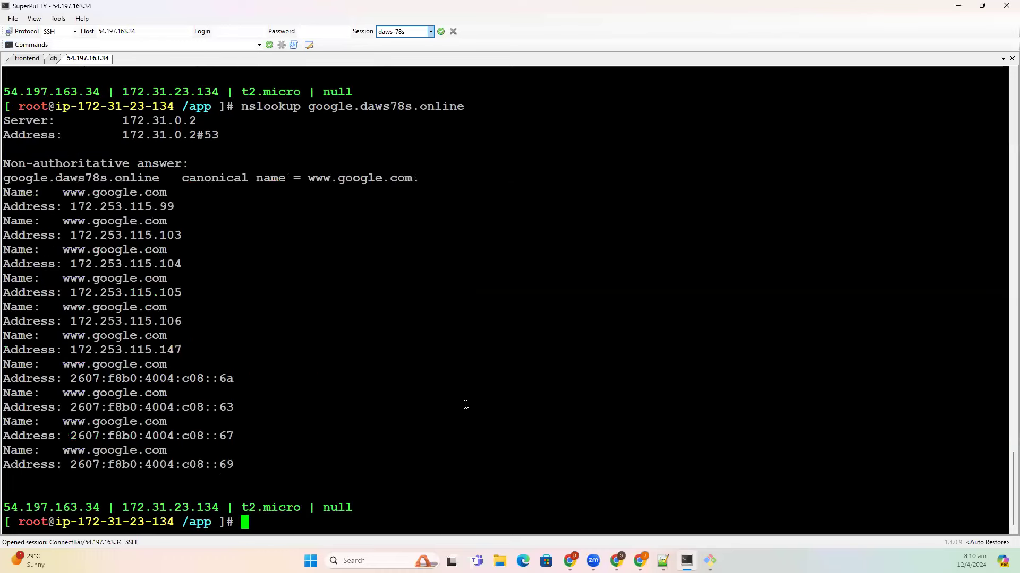
pyautogui.moveTo(238, 465); pyautogui.dragTo(5, 170)
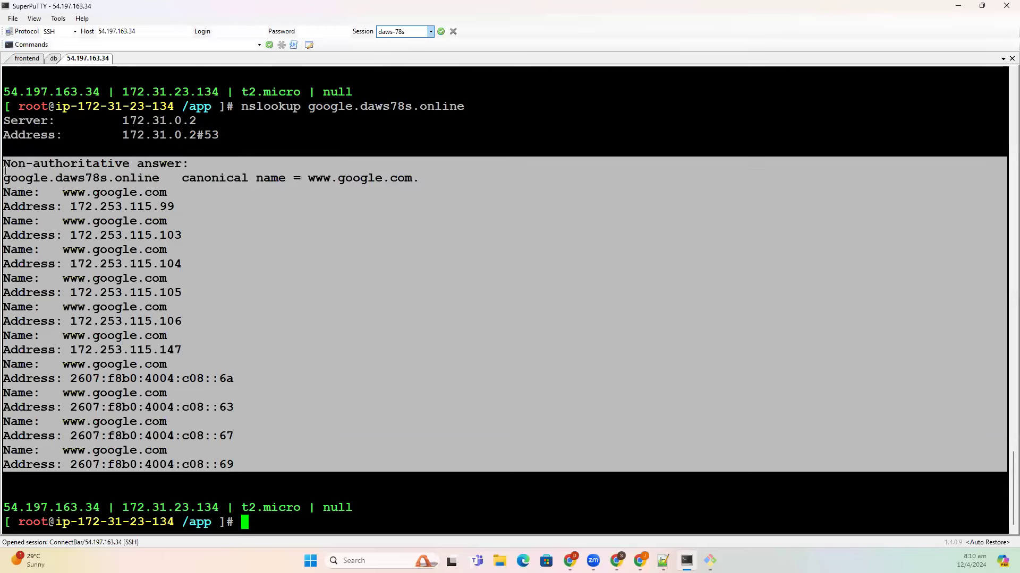
pyautogui.click(260, 100)
pyautogui.moveTo(311, 106); pyautogui.dragTo(461, 106)
pyautogui.hotkey('ctrl', 'c')
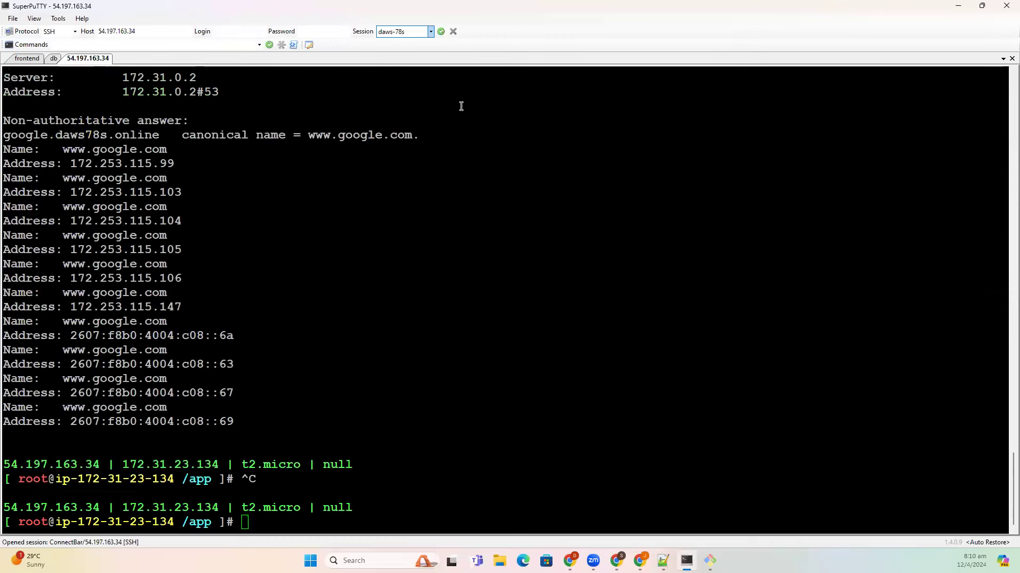
pyautogui.hotkey('alt', 'Tab')
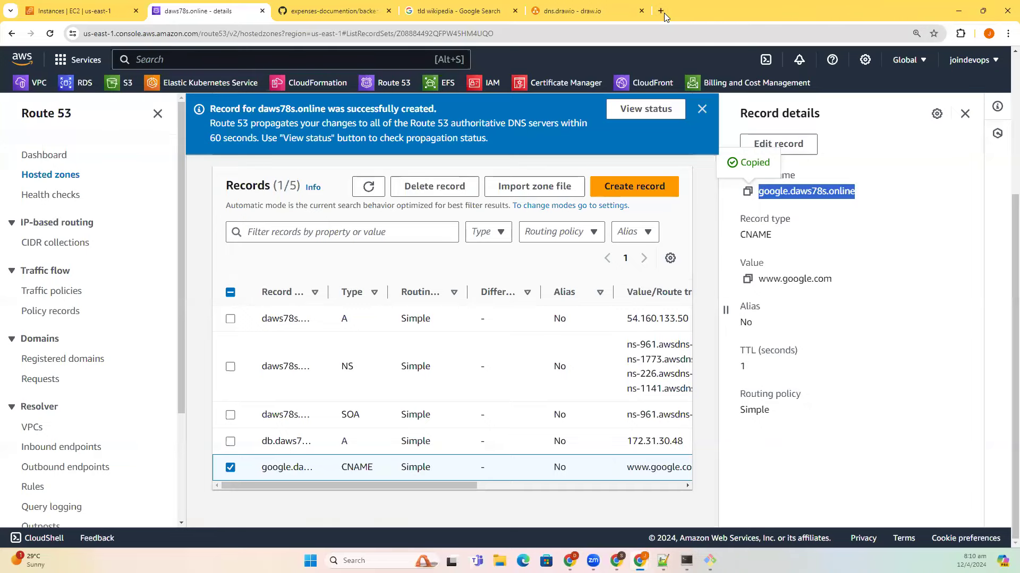
# - Load google.daws78s.online in a new tab over https and http, and inspect the certificate warning
pyautogui.click(664, 13)
pyautogui.hotkey('ctrl', 'v')
pyautogui.press('Return')
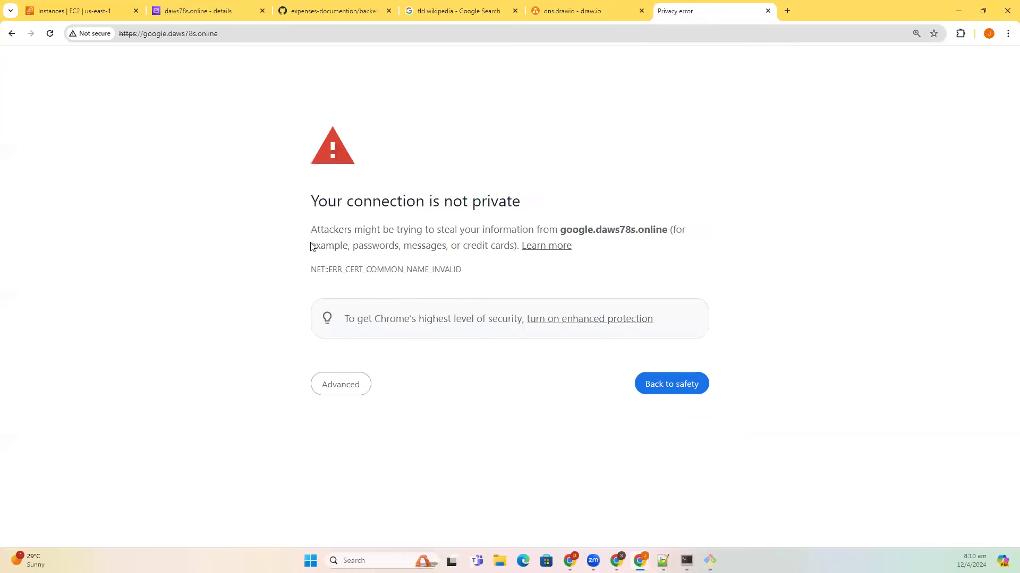
pyautogui.click(143, 34)
pyautogui.click(137, 36)
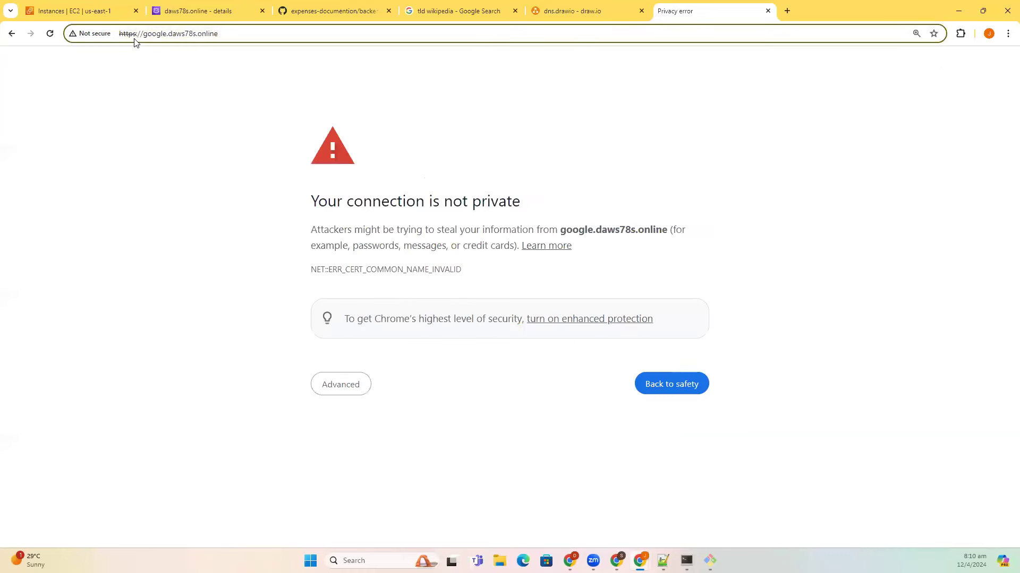
pyautogui.press('BackSpace')
pyautogui.press('Return')
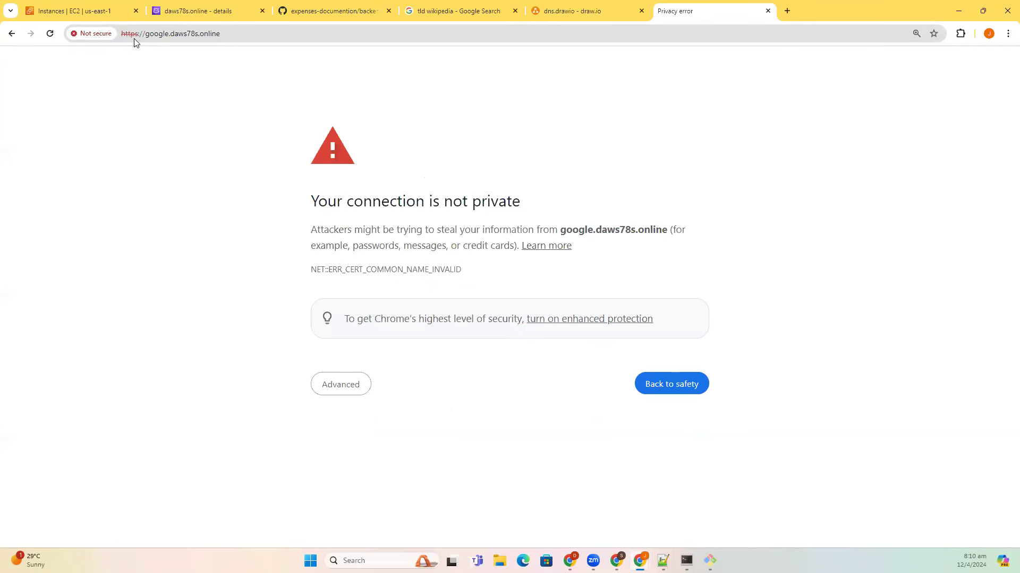
pyautogui.click(152, 37)
pyautogui.click(170, 39)
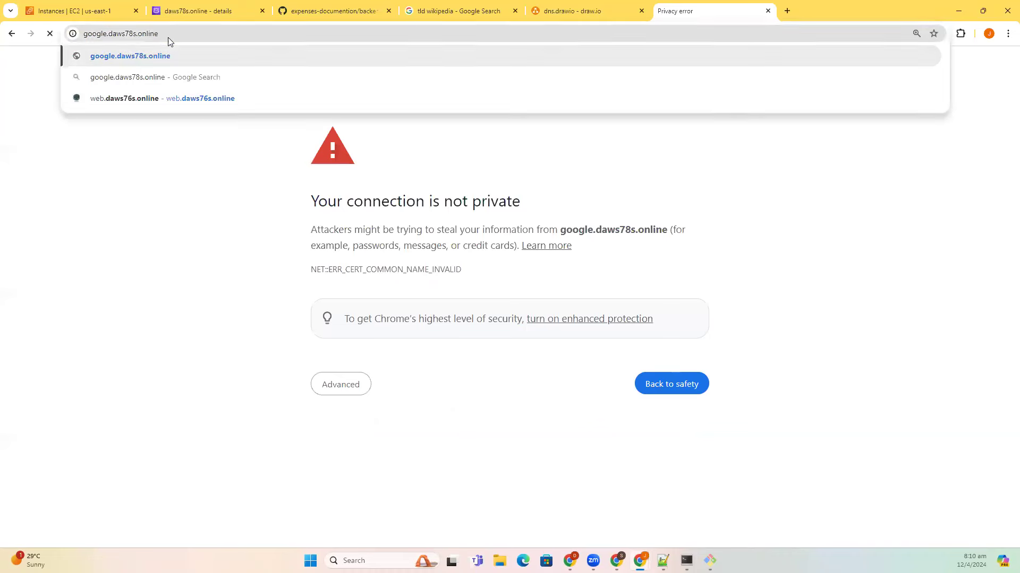
pyautogui.press('Return')
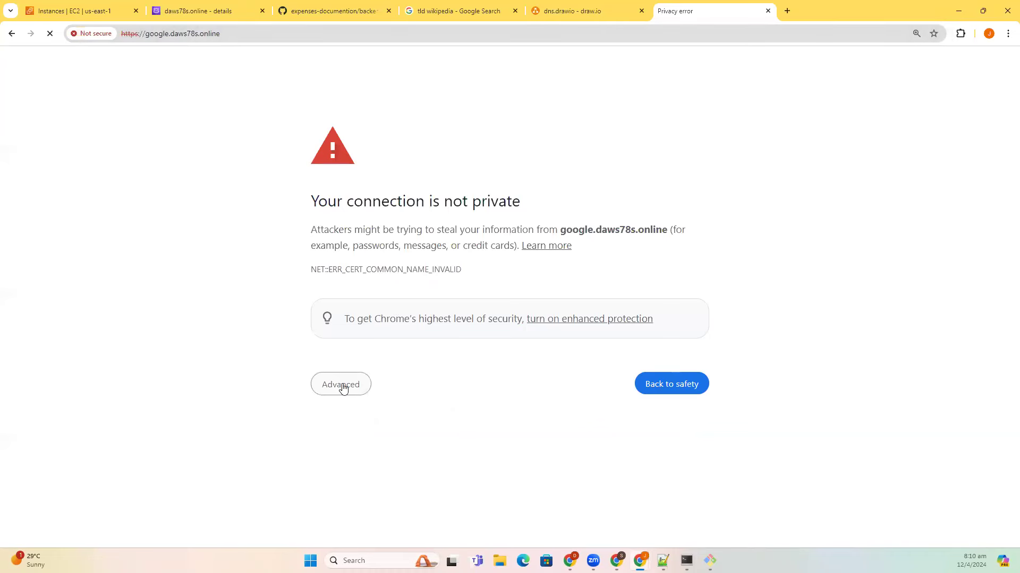
pyautogui.click(342, 384)
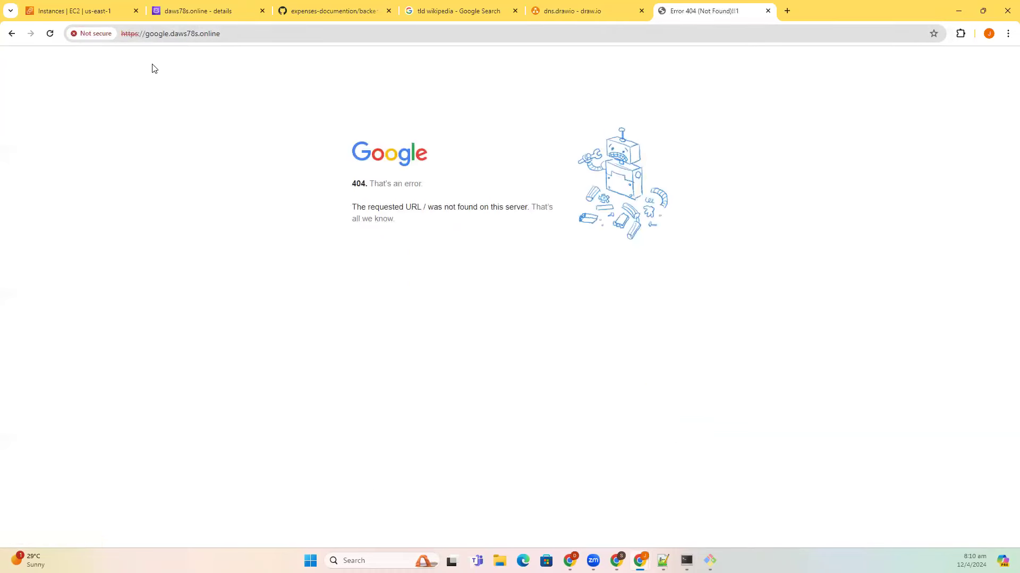
# - Retry google.daws78s.online with the http/https prefix removed from the address
pyautogui.click(134, 39)
pyautogui.doubleClick(136, 40)
pyautogui.click(136, 40)
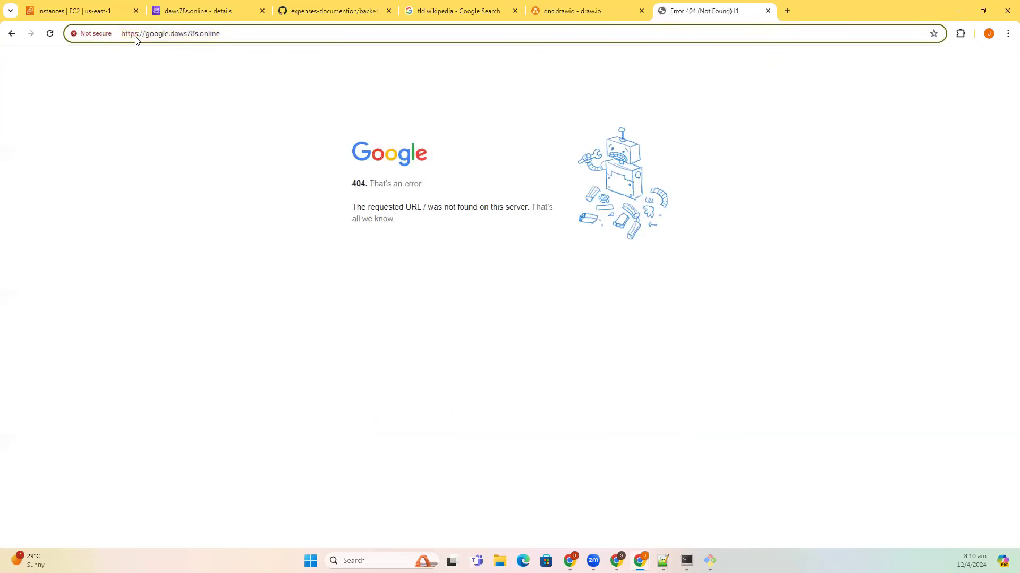
pyautogui.press('BackSpace')
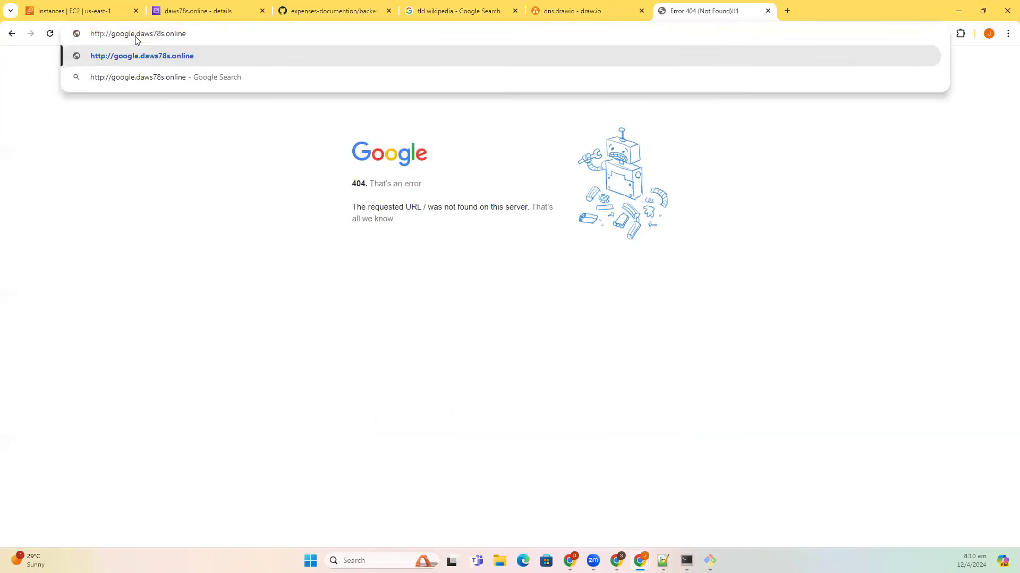
pyautogui.press('Delete')
pyautogui.press('Delete')
pyautogui.press('Delete')
pyautogui.press('BackSpace')
pyautogui.press('BackSpace')
pyautogui.press('BackSpace')
pyautogui.press('BackSpace')
pyautogui.press('Return')
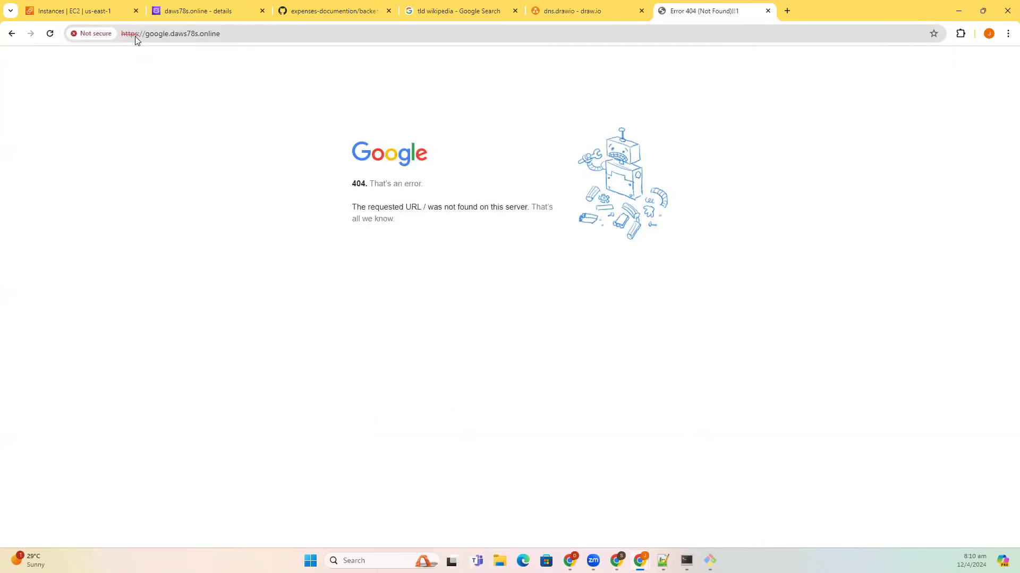
pyautogui.doubleClick(147, 37)
pyautogui.moveTo(147, 38); pyautogui.dragTo(120, 40)
pyautogui.write('www.')
pyautogui.press('Return')
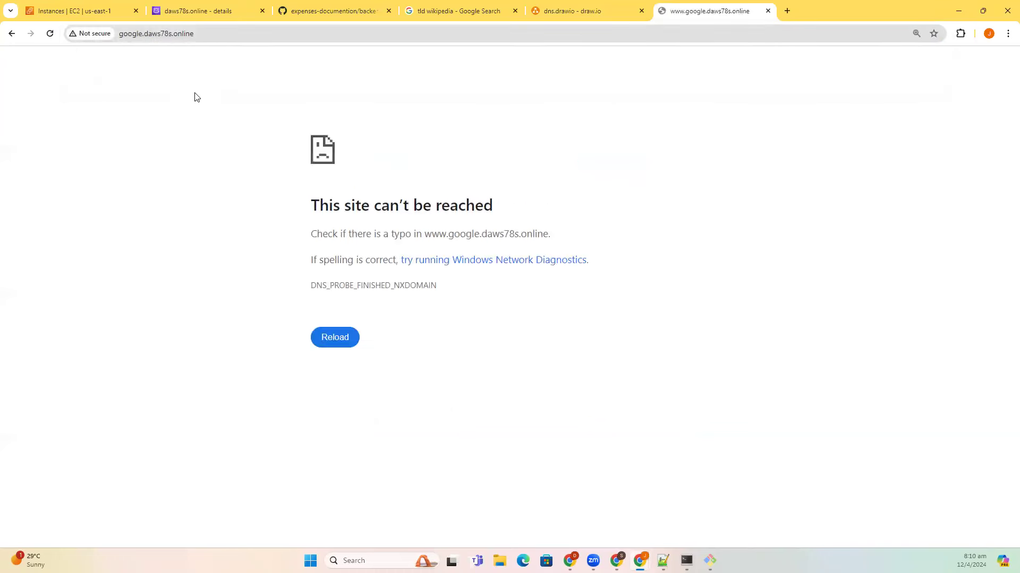
pyautogui.doubleClick(232, 35)
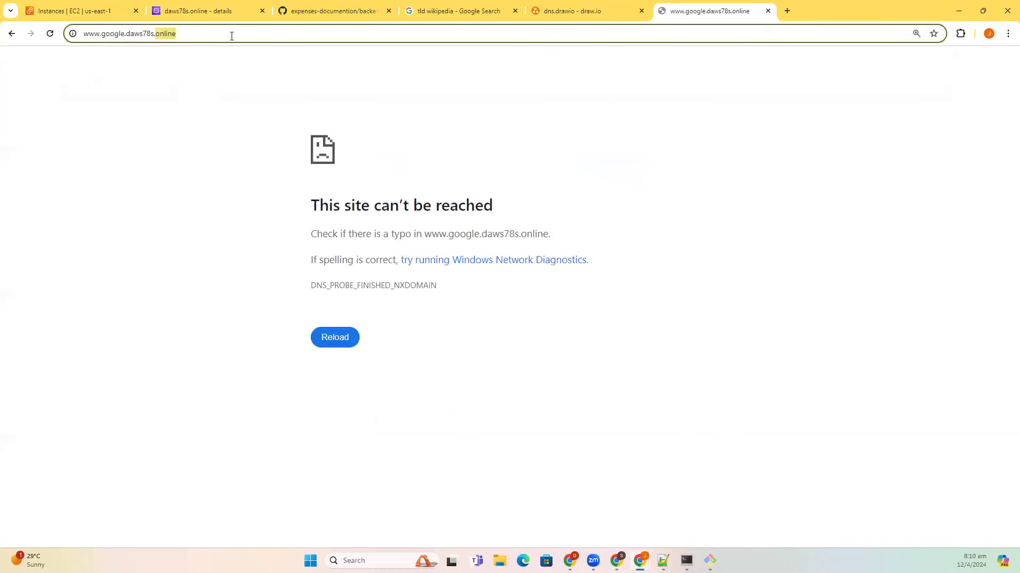
pyautogui.click(84, 34)
pyautogui.write('http://')
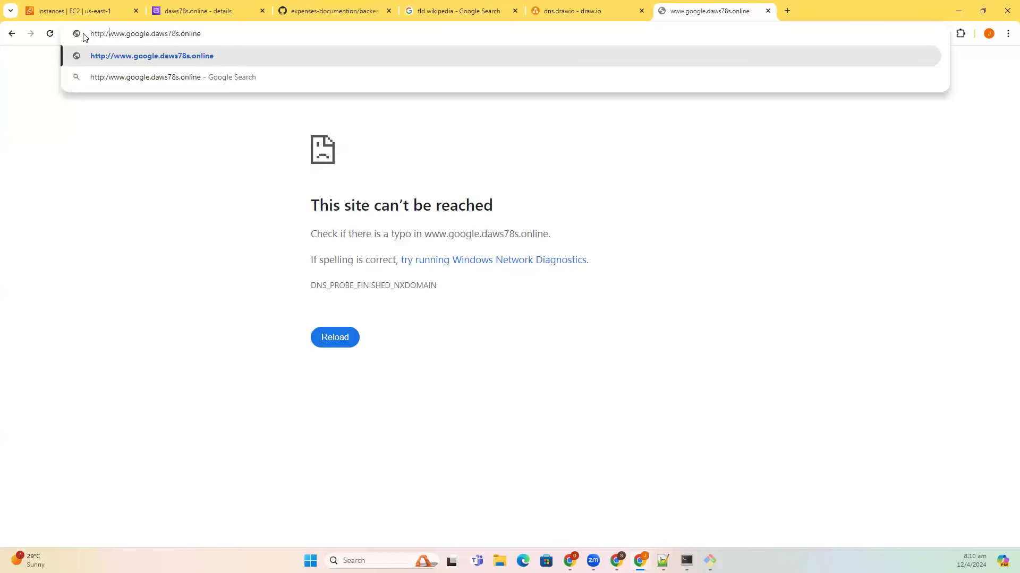
pyautogui.press('Return')
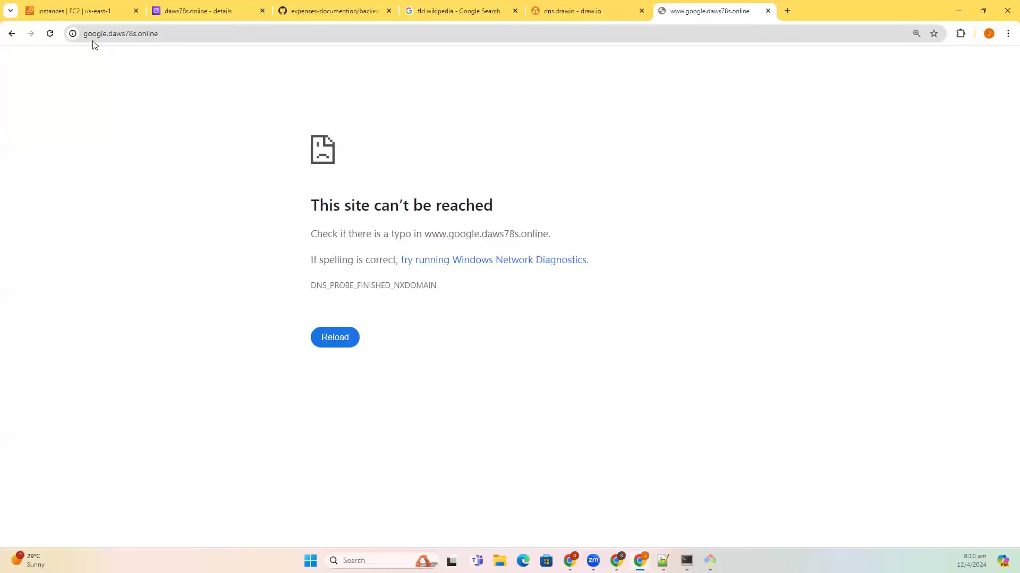
# - Open google.daws78s.online in a new Incognito window
pyautogui.click(85, 35)
pyautogui.hotkey('ctrl', 'c')
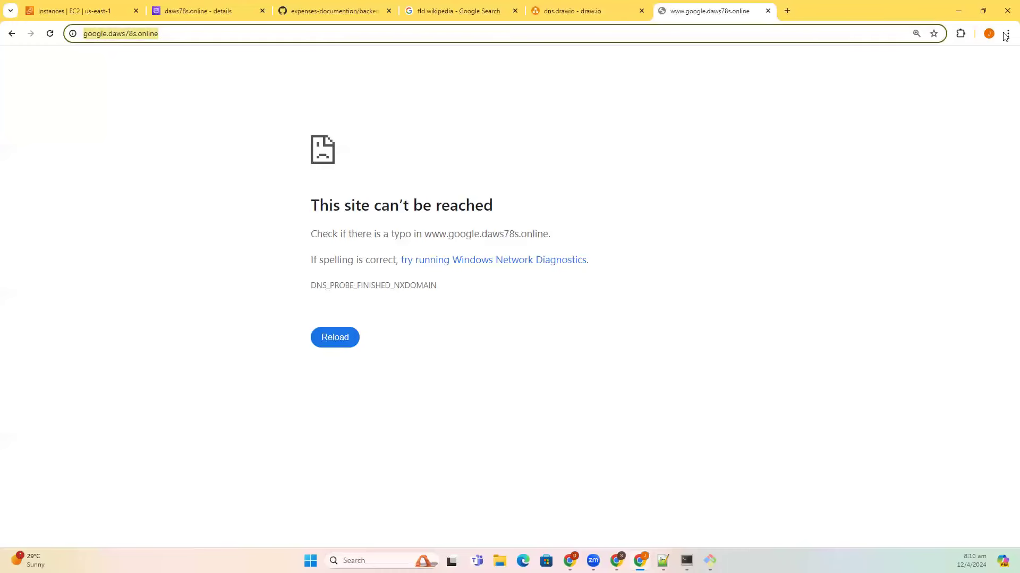
pyautogui.click(1005, 35)
pyautogui.click(951, 89)
pyautogui.hotkey('ctrl', 'v')
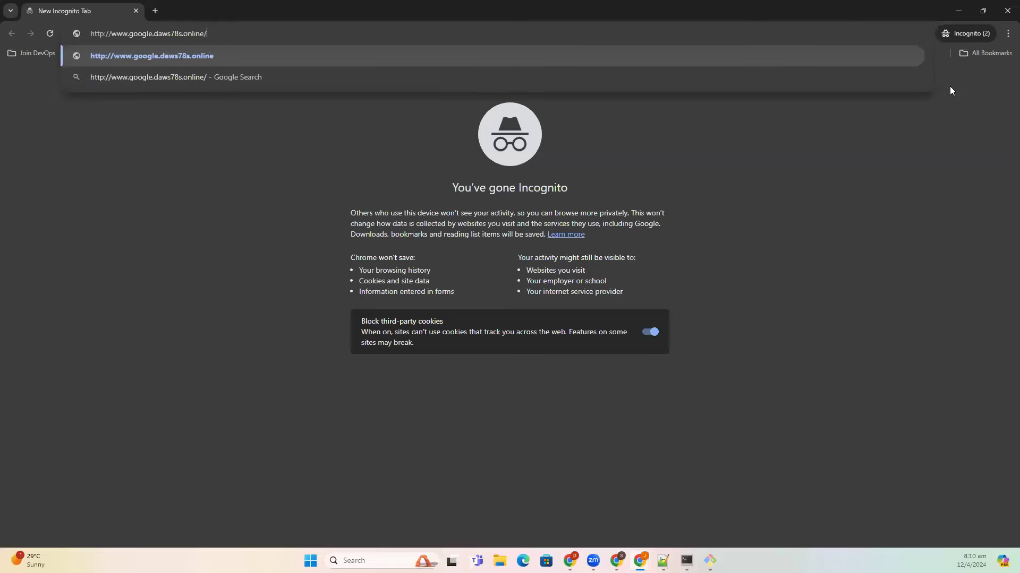
pyautogui.press('Delete')
pyautogui.press('Delete')
pyautogui.press('Delete')
pyautogui.press('Delete')
pyautogui.press('Delete')
pyautogui.press('Delete')
pyautogui.press('Delete')
pyautogui.press('Delete')
pyautogui.press('Delete')
pyautogui.press('Delete')
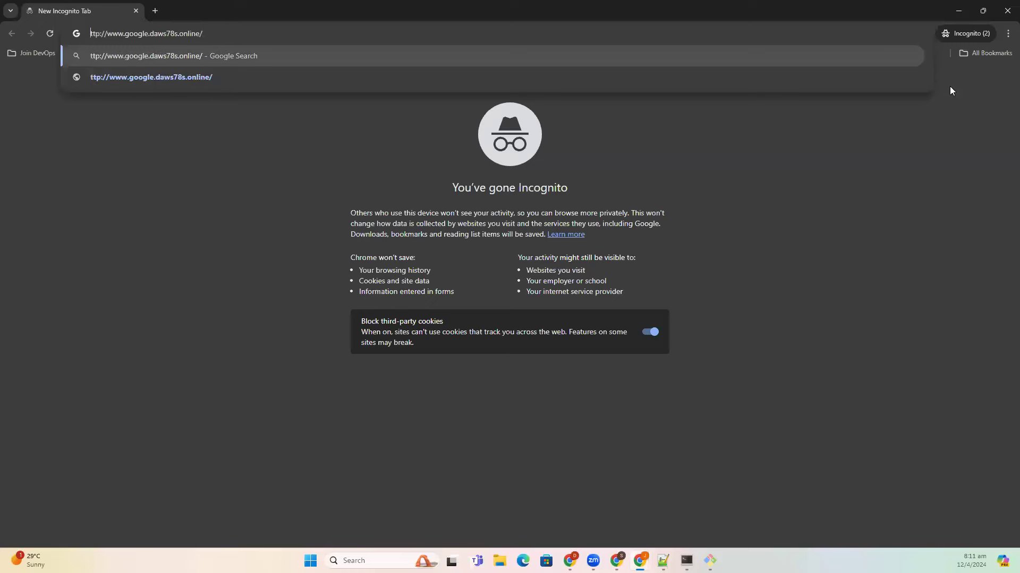
pyautogui.press('Delete')
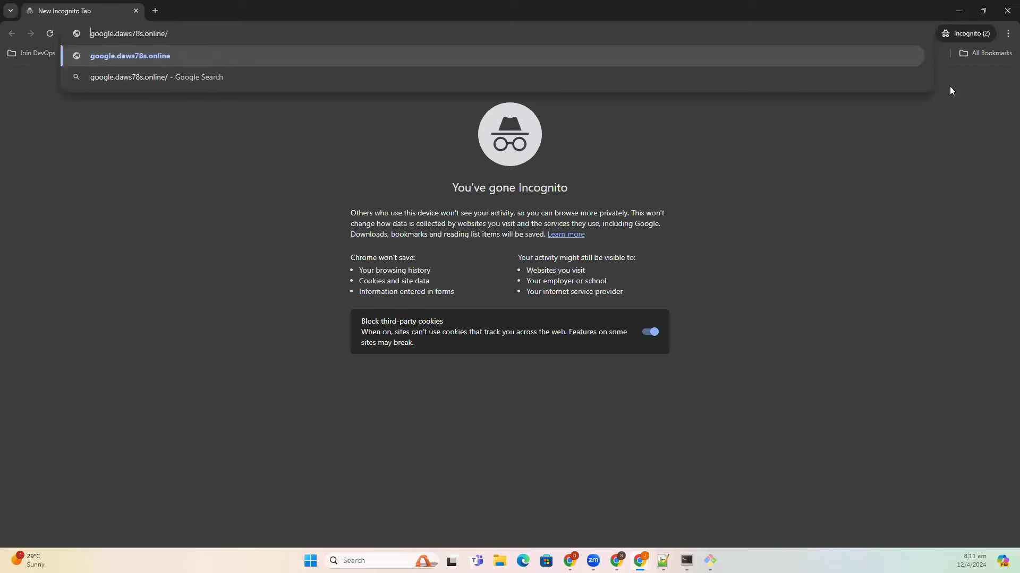
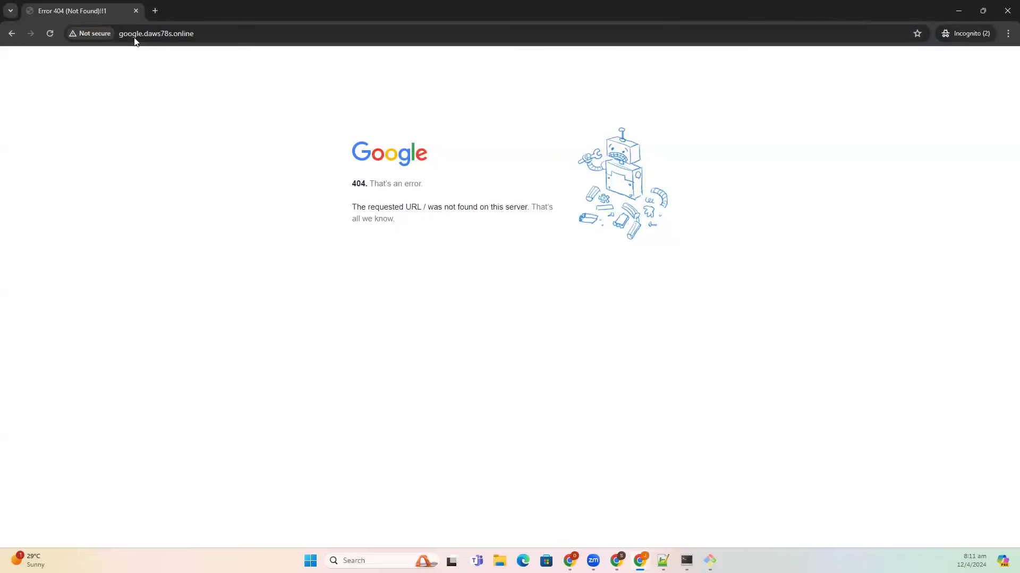
# - Close the unreachable google.daws78s.online tab and bring the SuperPuTTY terminal forward
pyautogui.doubleClick(151, 34)
pyautogui.click(250, 34)
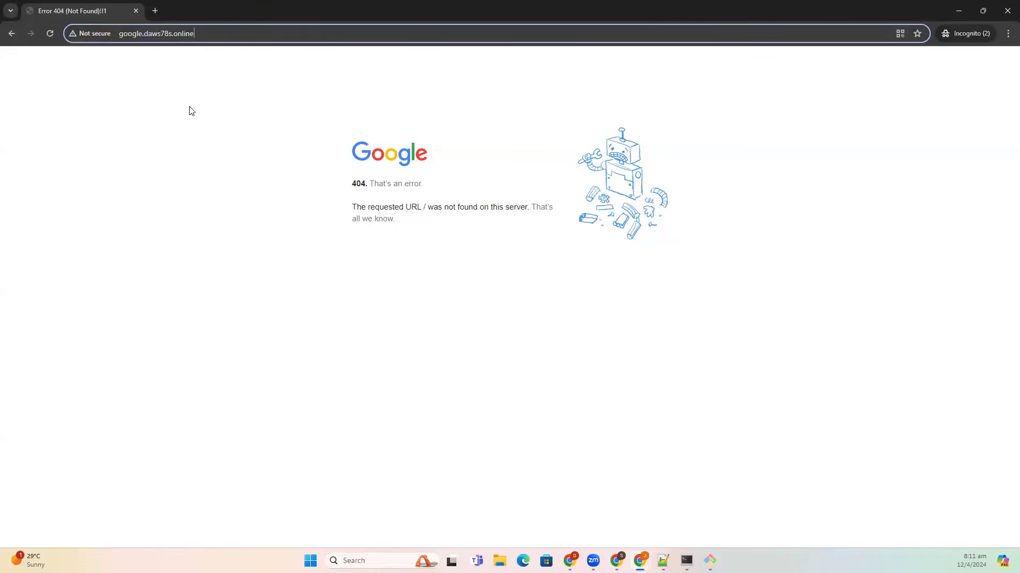
pyautogui.hotkey('alt', 'Tab')
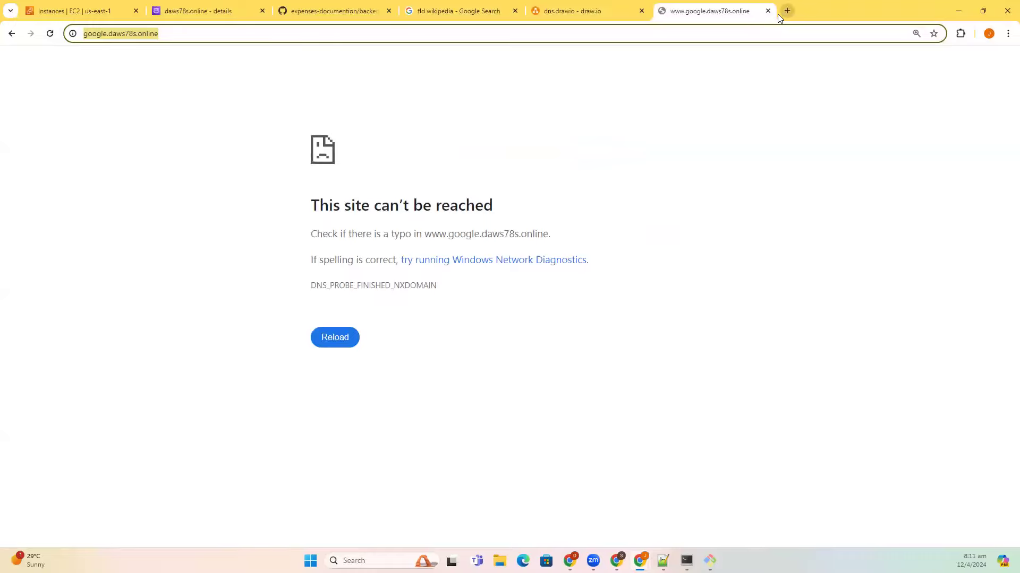
pyautogui.hotkey('ctrl', 'w')
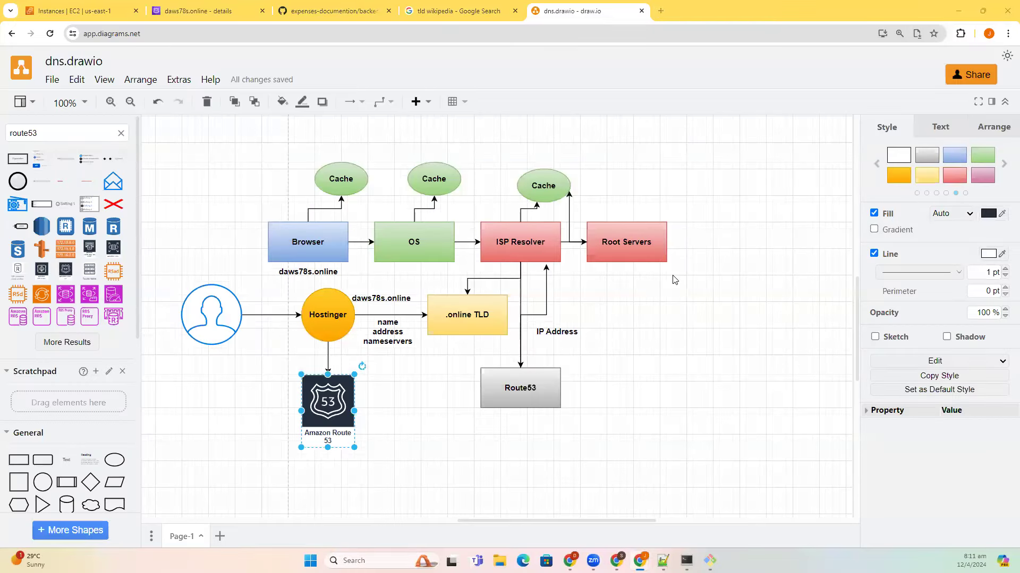
pyautogui.hotkey('alt', 'Tab')
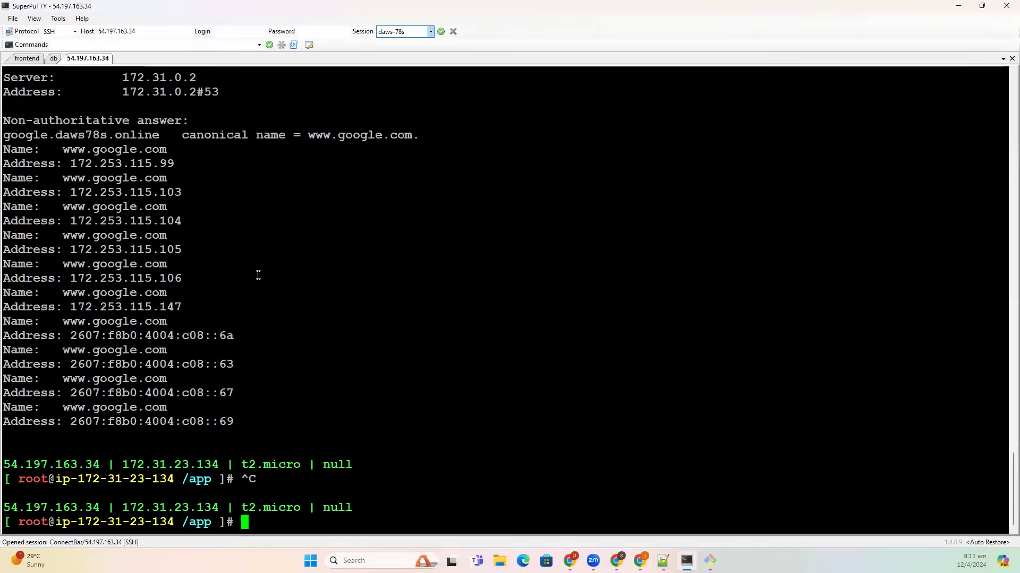
# - Copy 'canonical name' from the nslookup output and place the cursor after CNAME in the DNS notes
pyautogui.scroll(5, 275, 351)
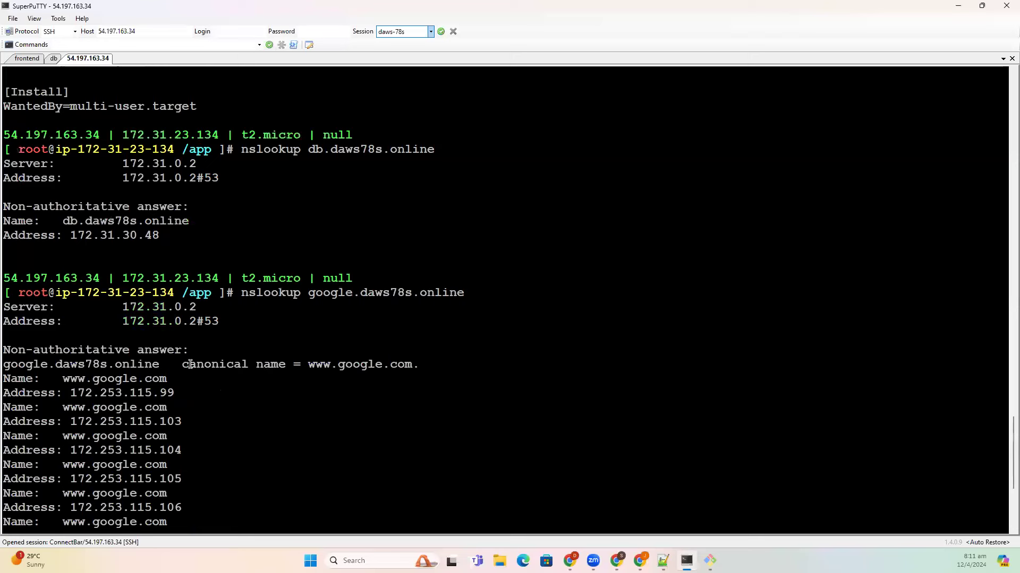
pyautogui.moveTo(185, 365); pyautogui.dragTo(284, 366)
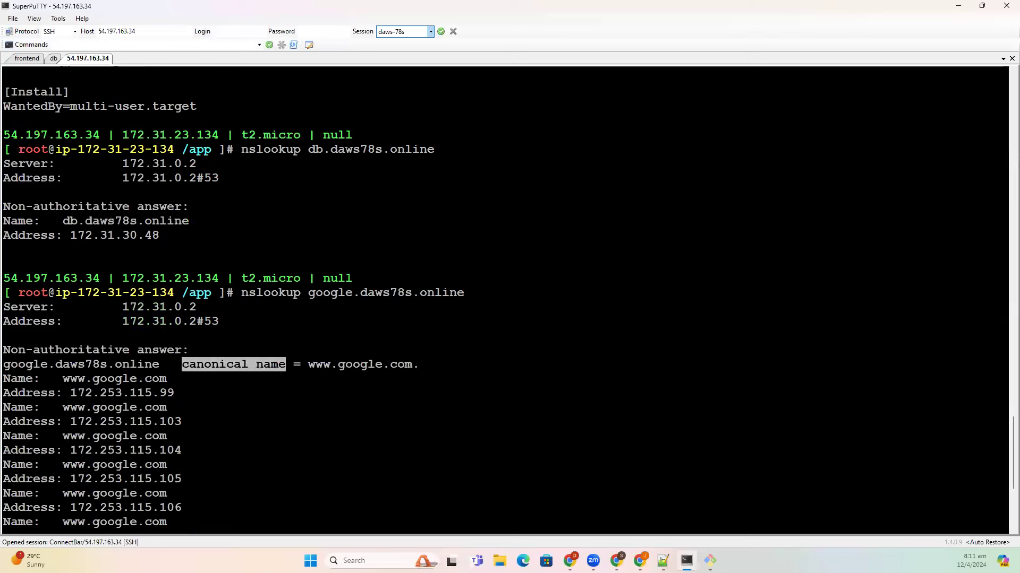
pyautogui.hotkey('alt', 'Tab')
pyautogui.scroll(-4, 121, 266)
pyautogui.click(121, 225)
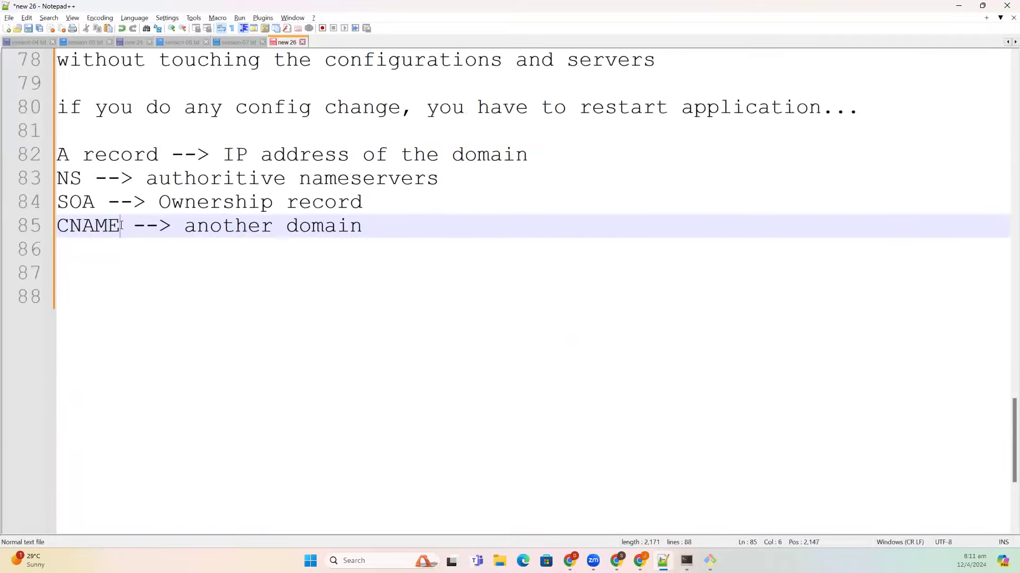
# - Expand CNAME to 'CNAME (canonical name)' and highlight the A record and CNAME entries
pyautogui.write('(')
pyautogui.write('canonical name')
pyautogui.write(')')
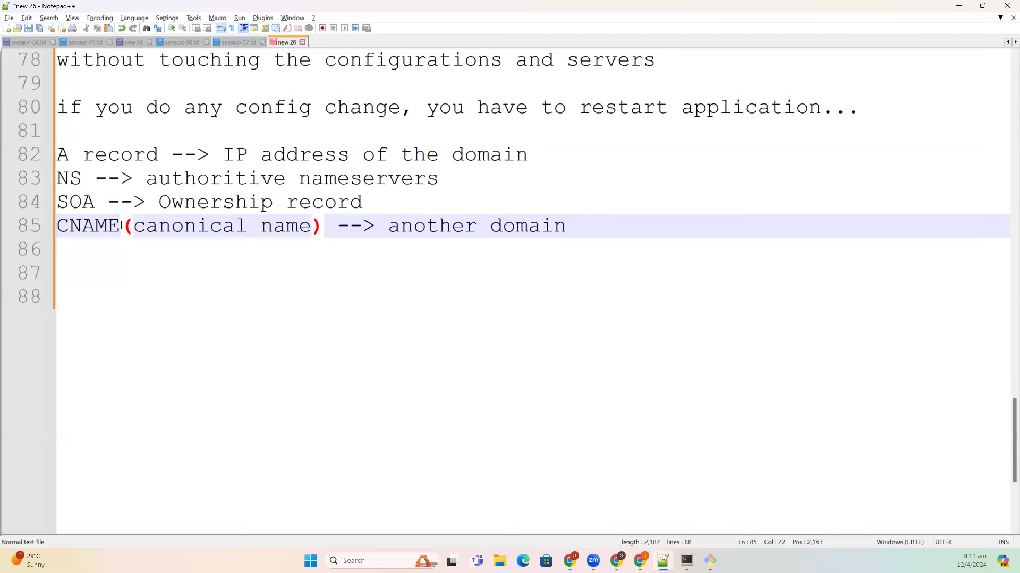
pyautogui.moveTo(388, 226); pyautogui.dragTo(686, 239)
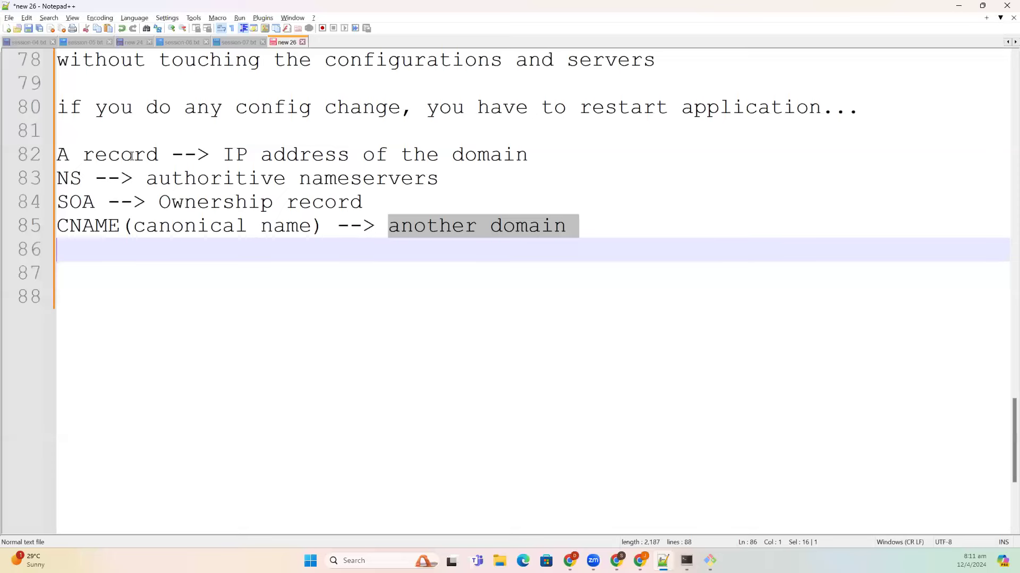
pyautogui.moveTo(153, 155); pyautogui.dragTo(53, 156)
pyautogui.moveTo(121, 226); pyautogui.dragTo(58, 229)
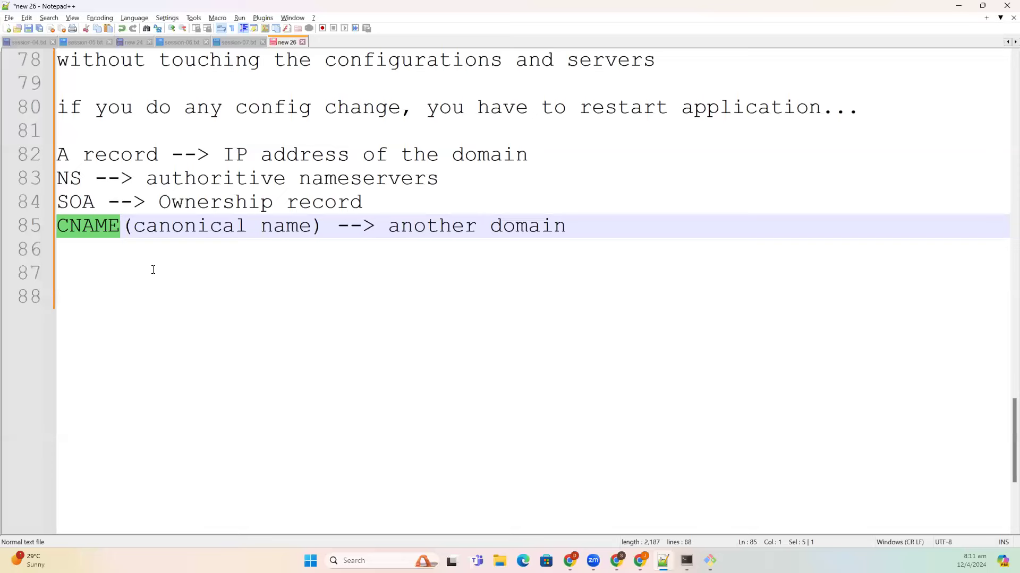
# - Add the line 'MX records --> mail servers' below the CNAME entry
pyautogui.click(593, 221)
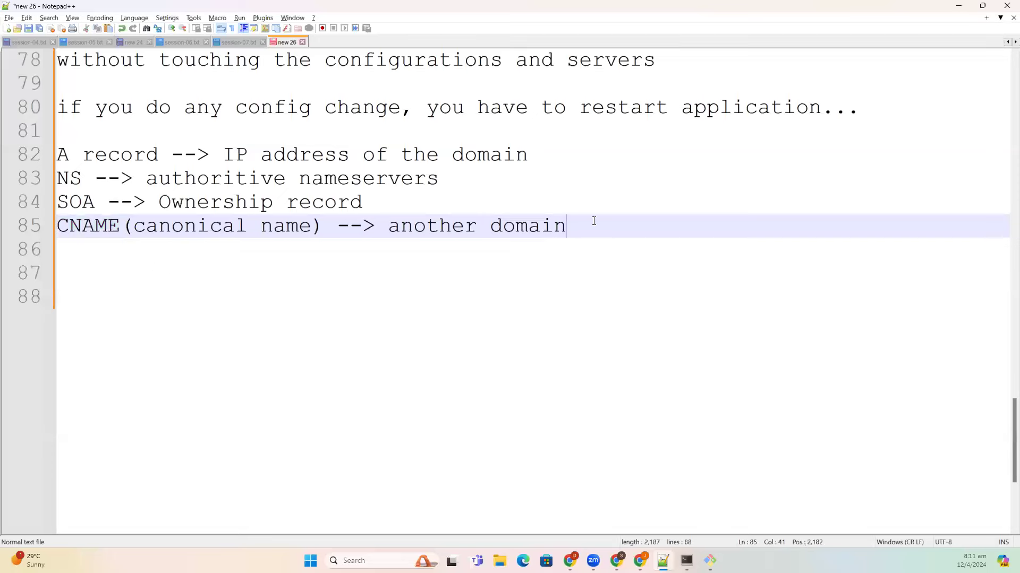
pyautogui.press('Return')
pyautogui.write('MX rec')
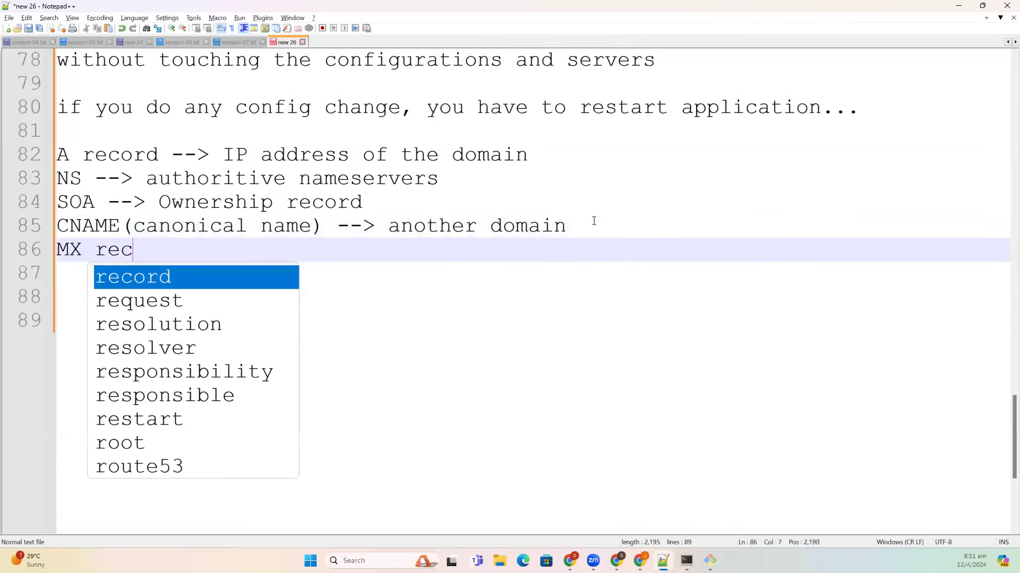
pyautogui.write('ords -- a')
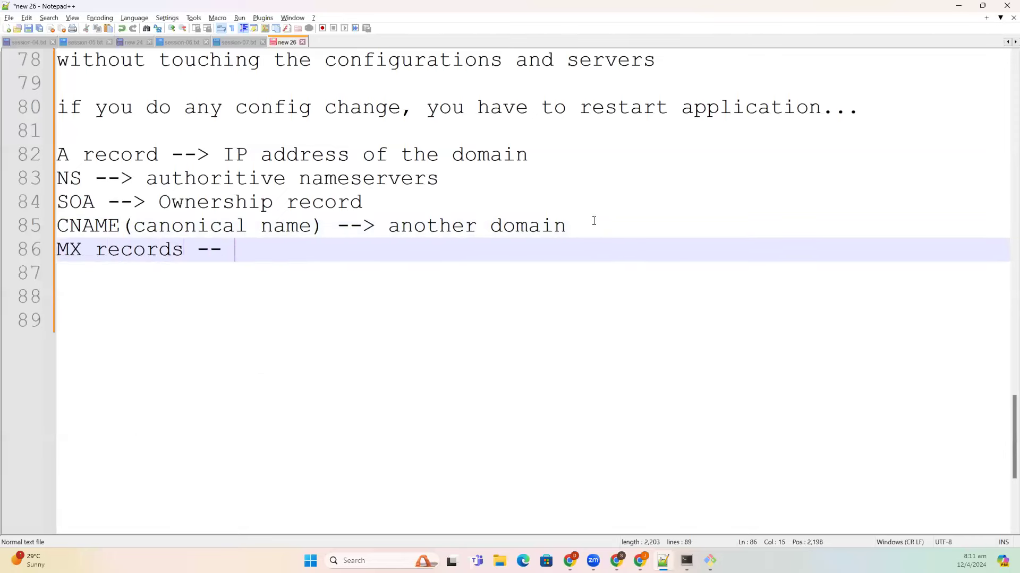
pyautogui.press('BackSpace')
pyautogui.press('BackSpace')
pyautogui.write('> mail sre')
pyautogui.press('BackSpace')
pyautogui.press('BackSpace')
pyautogui.write('ervers')
# - Add a line mapping an example e-mail address to 'MX records'
pyautogui.press('Return')
pyautogui.press('Return')
pyautogui.press('Return')
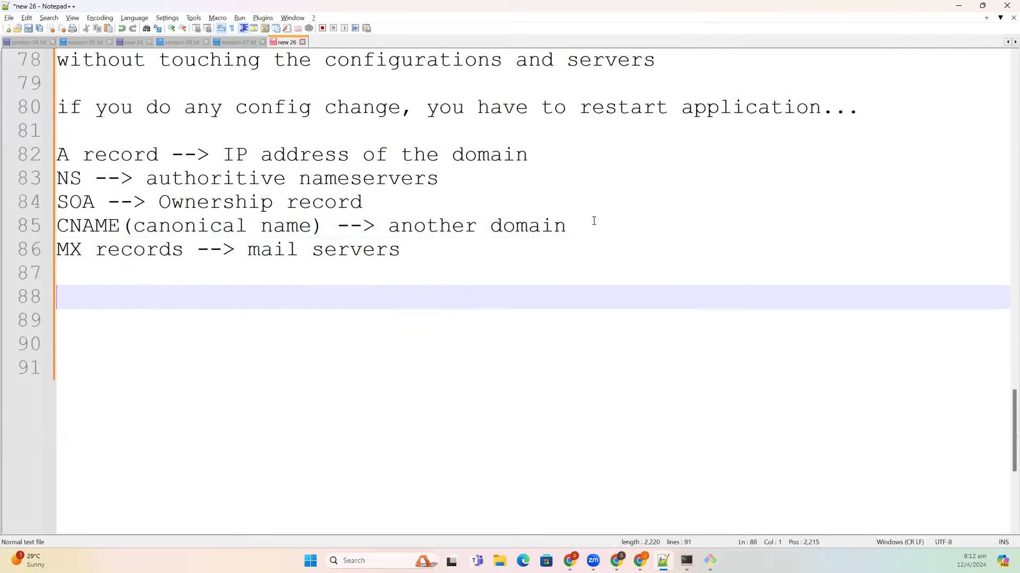
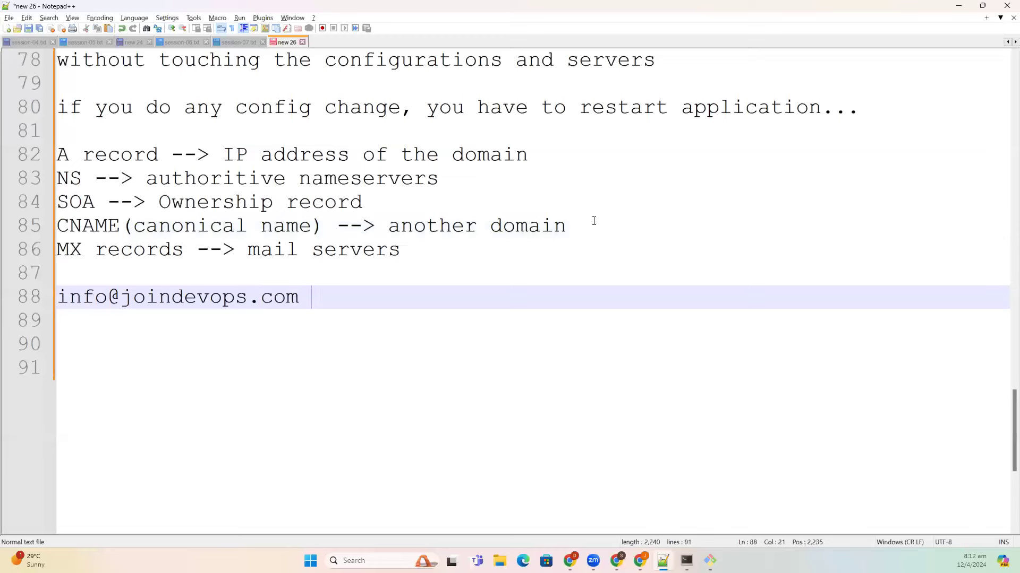
pyautogui.write('--> MX record')
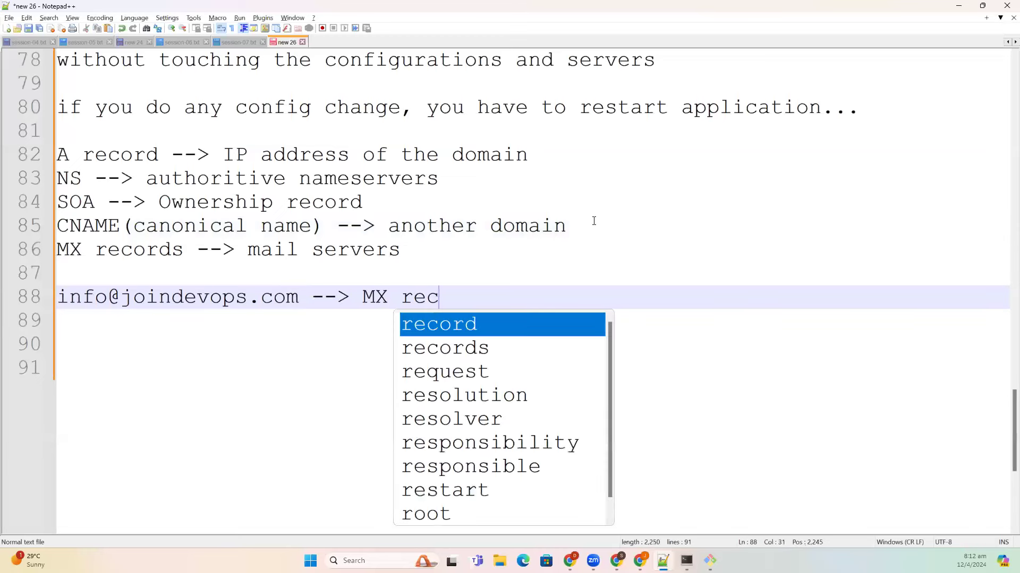
pyautogui.press('Return')
pyautogui.write('s')
pyautogui.press('BackSpace')
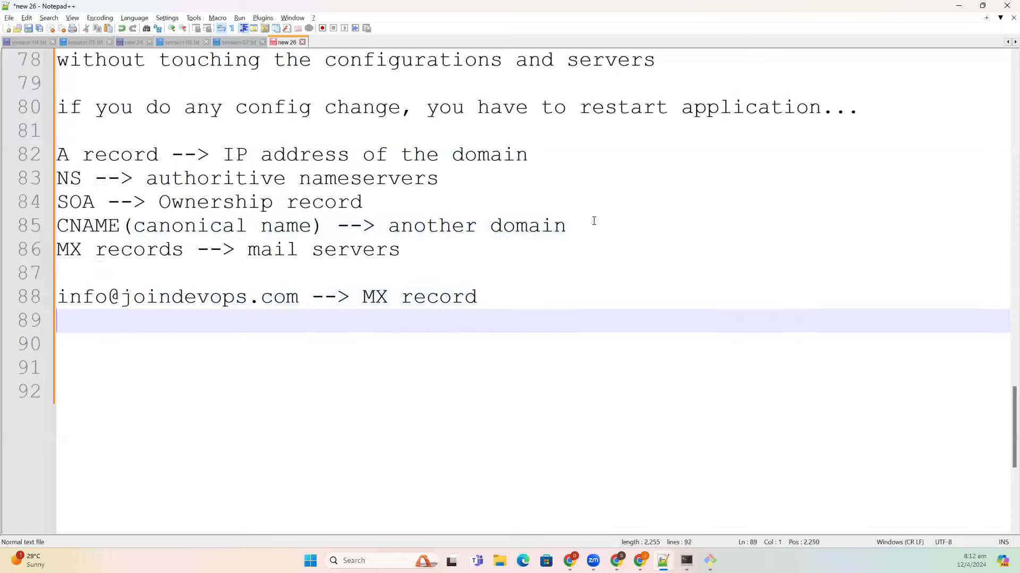
pyautogui.press('BackSpace')
pyautogui.write('s')
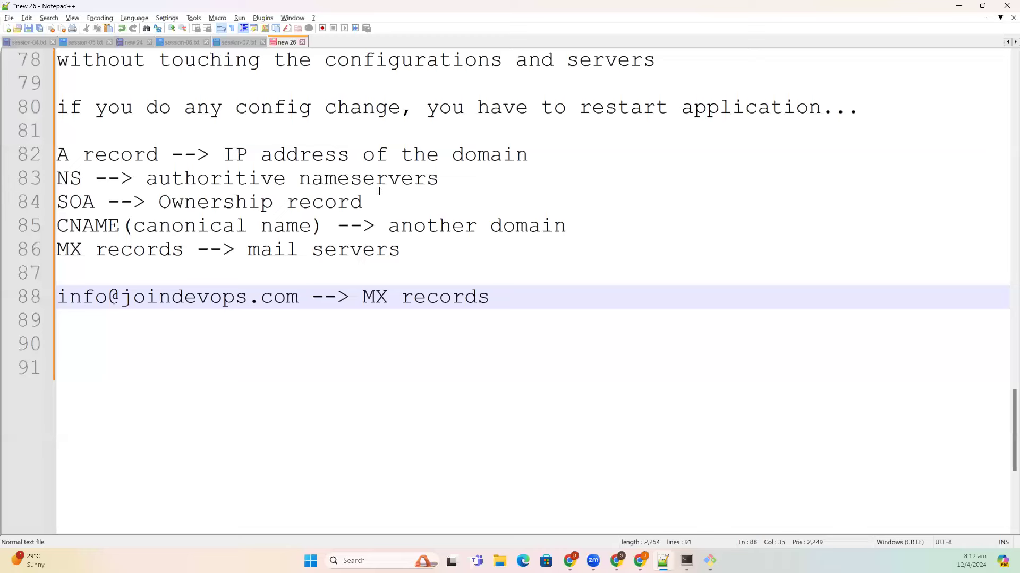
# - Highlight the CNAME line for emphasis, then return to the browser
pyautogui.doubleClick(120, 225)
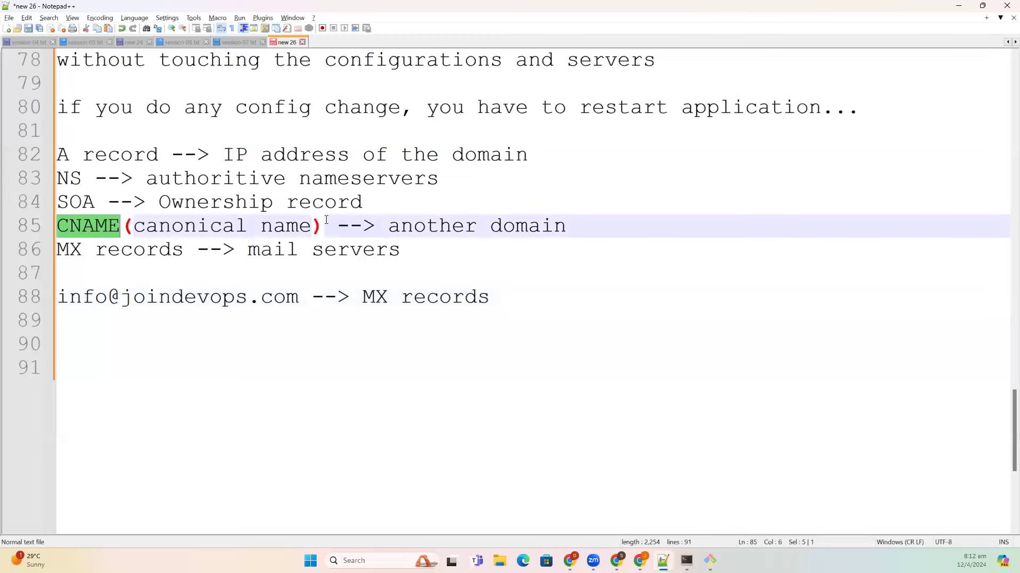
pyautogui.tripleClick(431, 227)
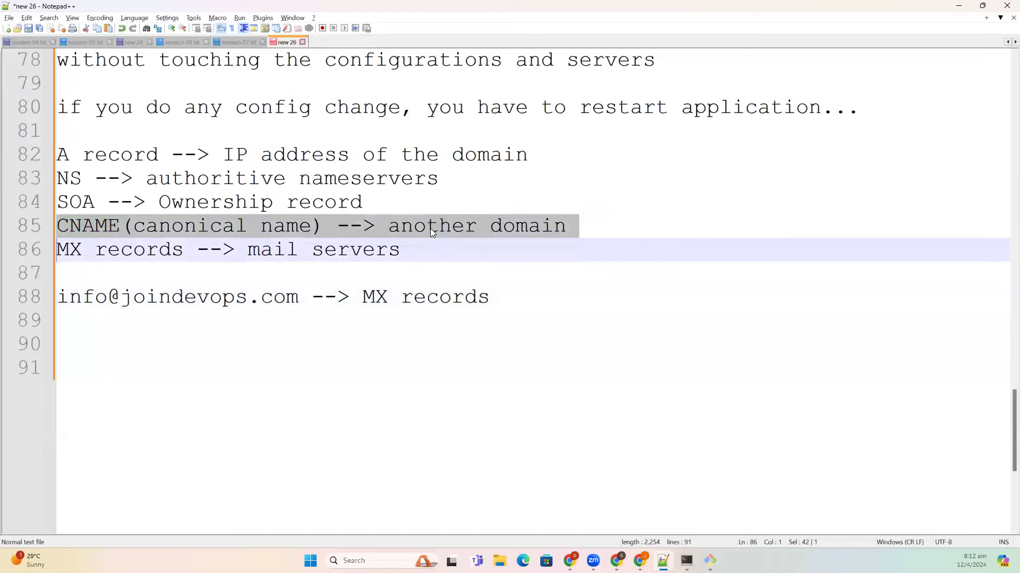
pyautogui.click(507, 297)
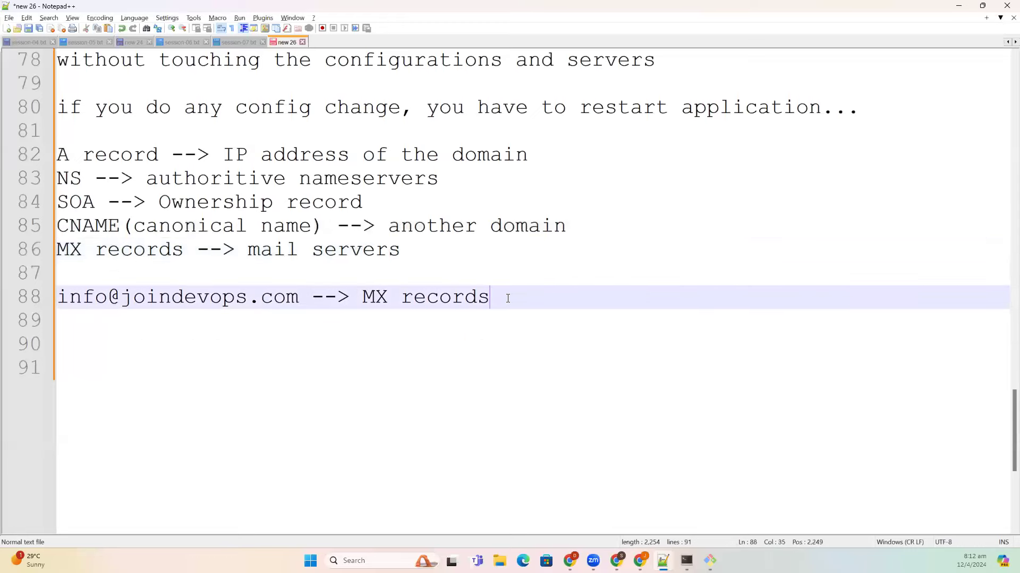
pyautogui.hotkey('alt', 'Tab')
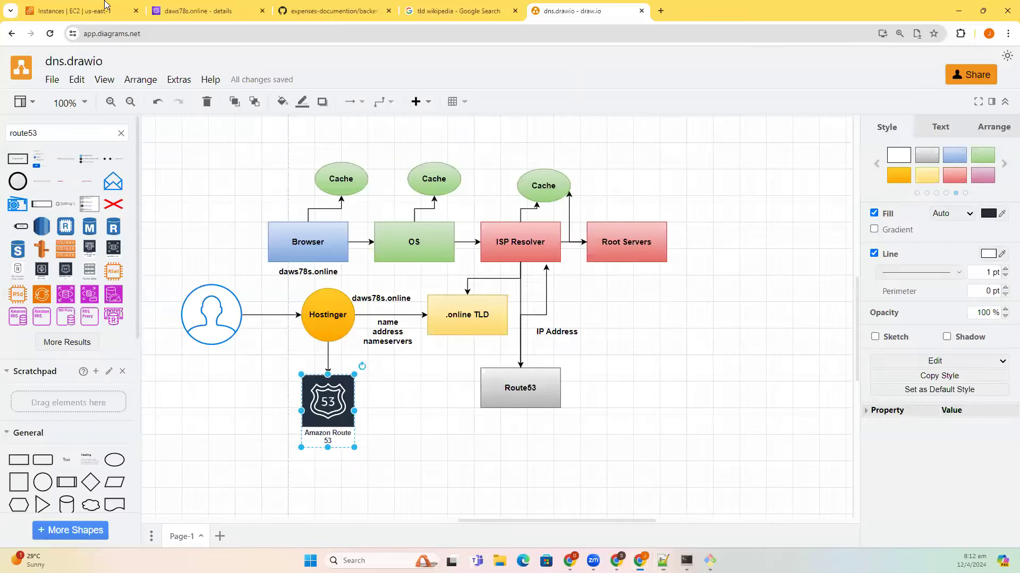
# - Select the frontend EC2 instance, then copy 'systemctl daemon-reload' from the backend.MD guide
pyautogui.hotkey('ctrl', '1')
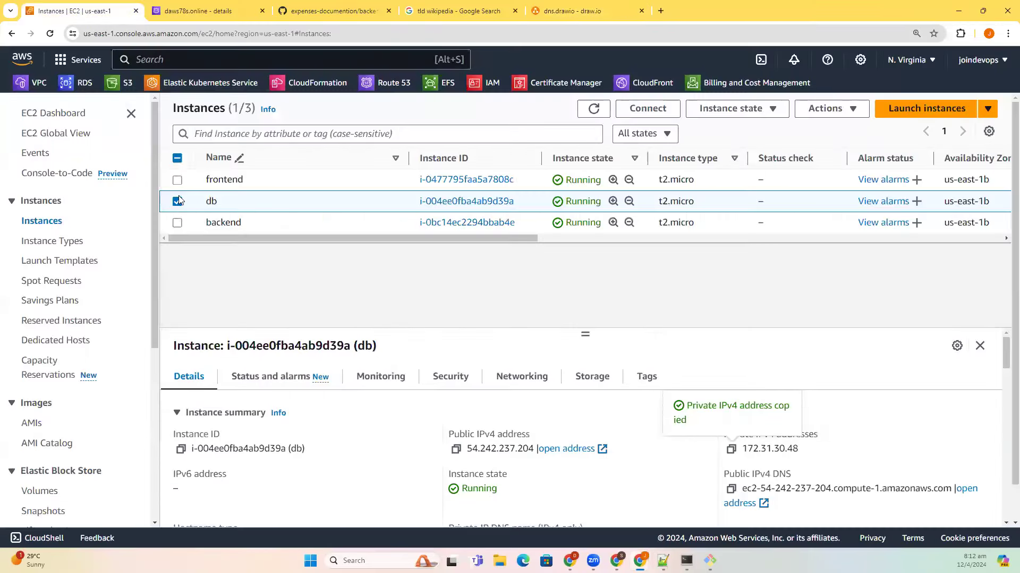
pyautogui.click(177, 201)
pyautogui.click(178, 180)
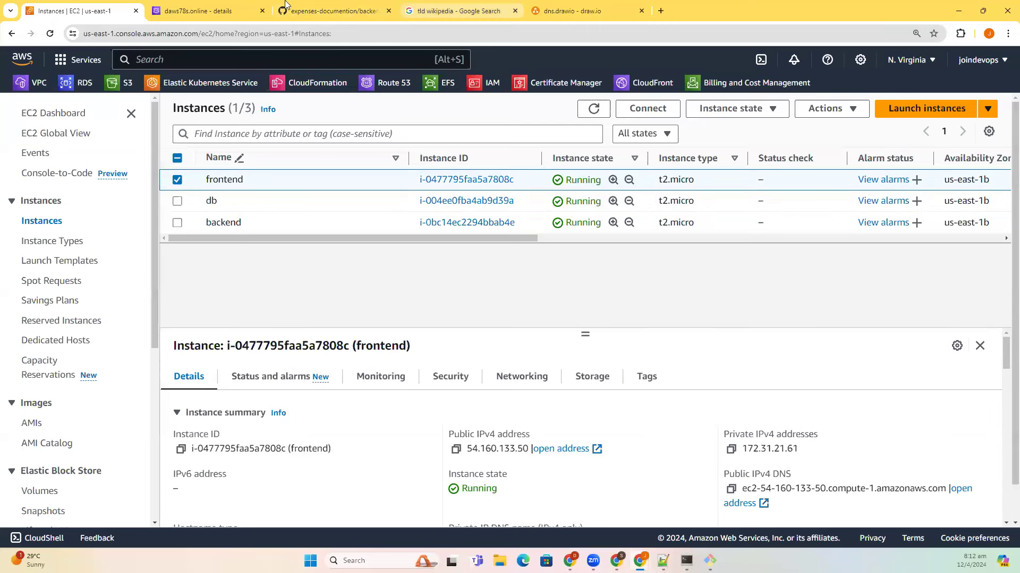
pyautogui.click(335, 10)
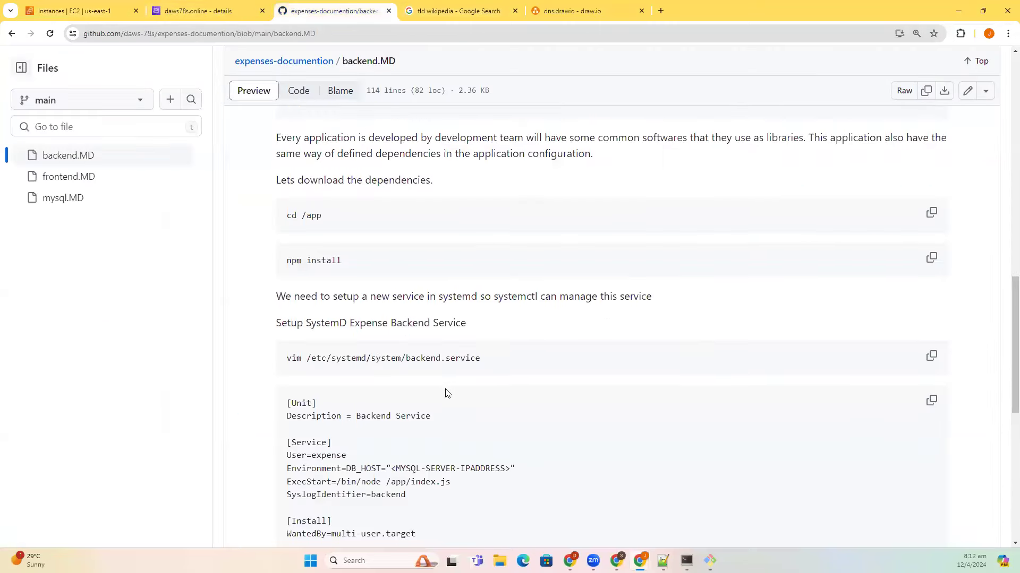
pyautogui.scroll(-3, 412, 446)
pyautogui.click(924, 479)
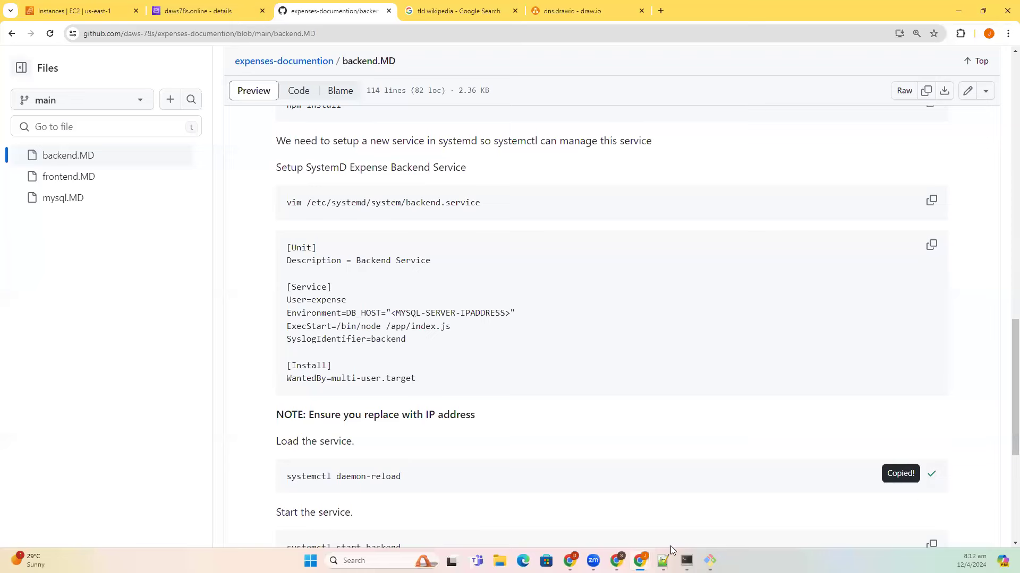
pyautogui.scroll(-4, 481, 448)
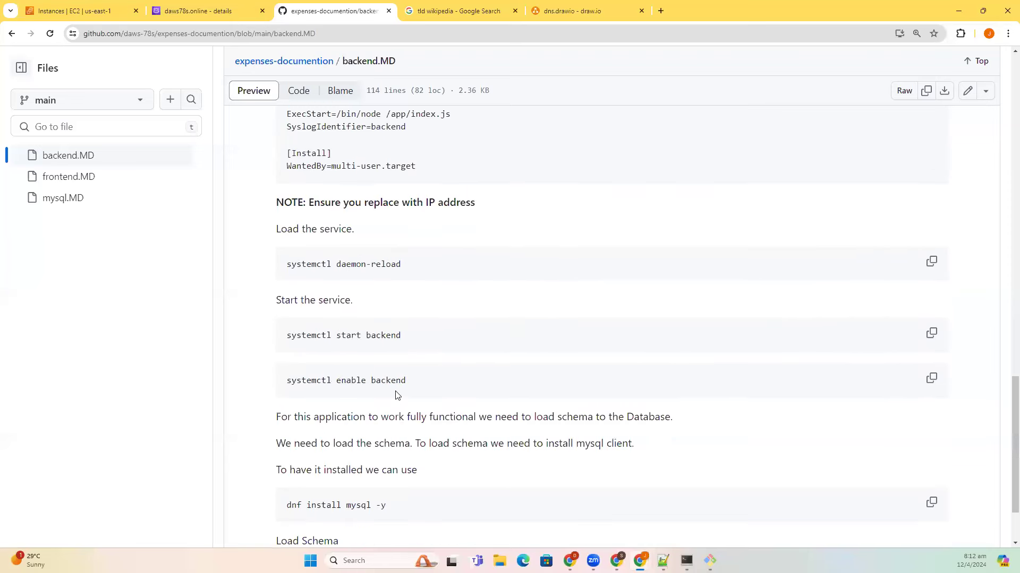
pyautogui.scroll(-2, 396, 394)
pyautogui.click(686, 561)
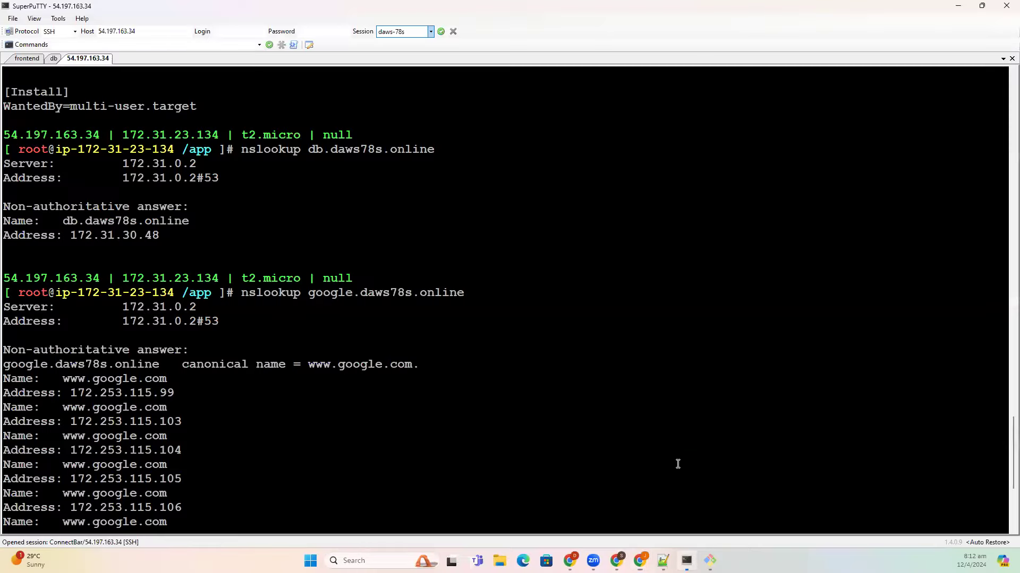
# - Run systemctl daemon-reload on the backend server
pyautogui.hotkey('ctrl', 'c')
pyautogui.rightClick(679, 462)
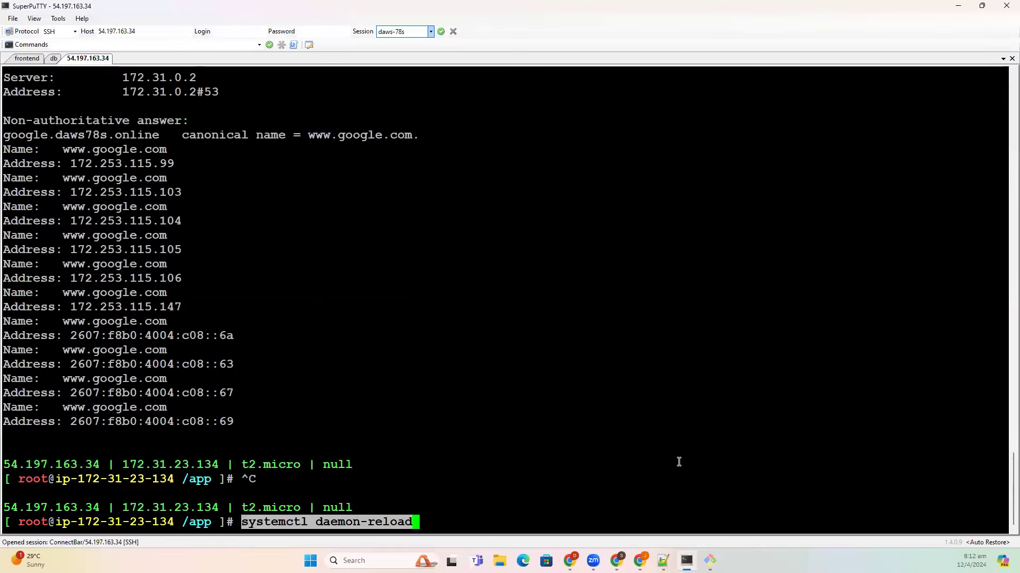
pyautogui.press('Return')
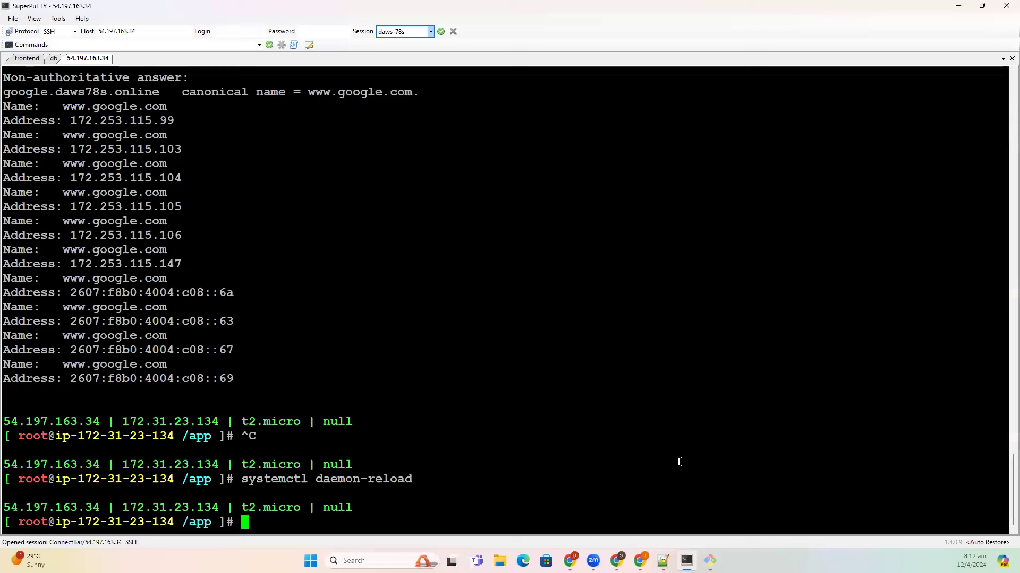
# - Install the MySQL client with 'dnf install mysql -y'
pyautogui.hotkey('alt', 'Tab')
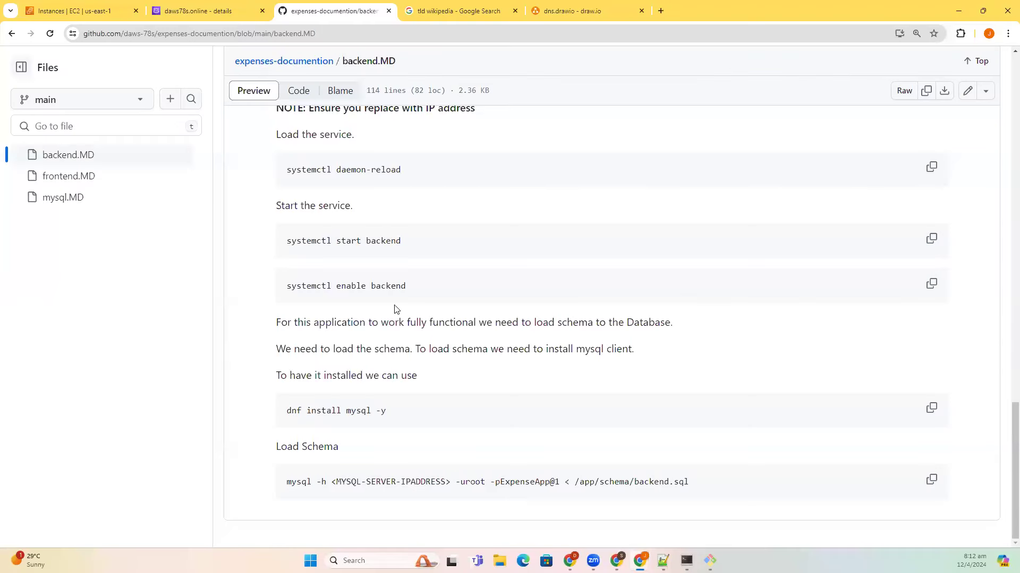
pyautogui.click(930, 409)
pyautogui.hotkey('alt', 'Tab')
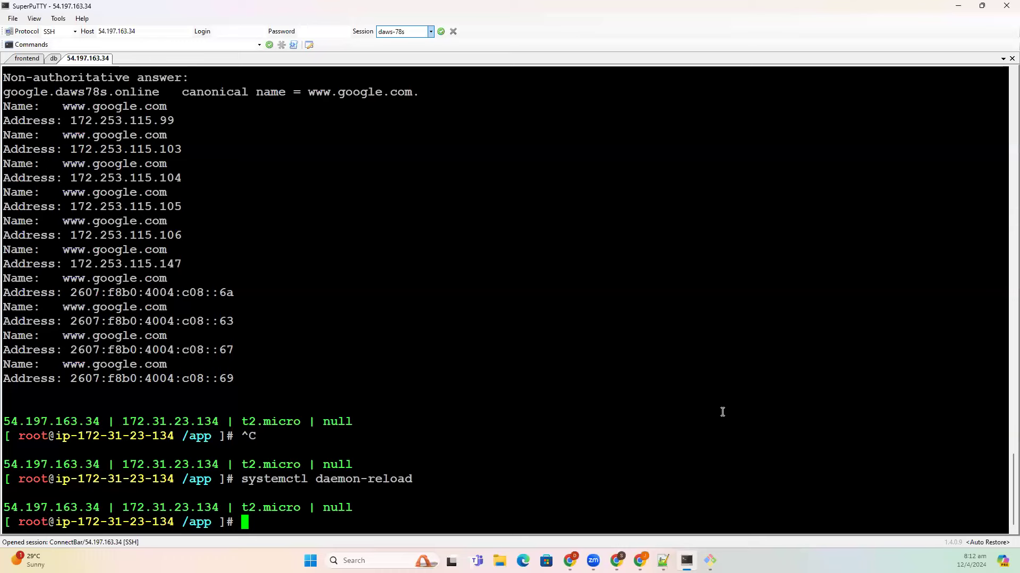
pyautogui.rightClick(558, 432)
pyautogui.press('Return')
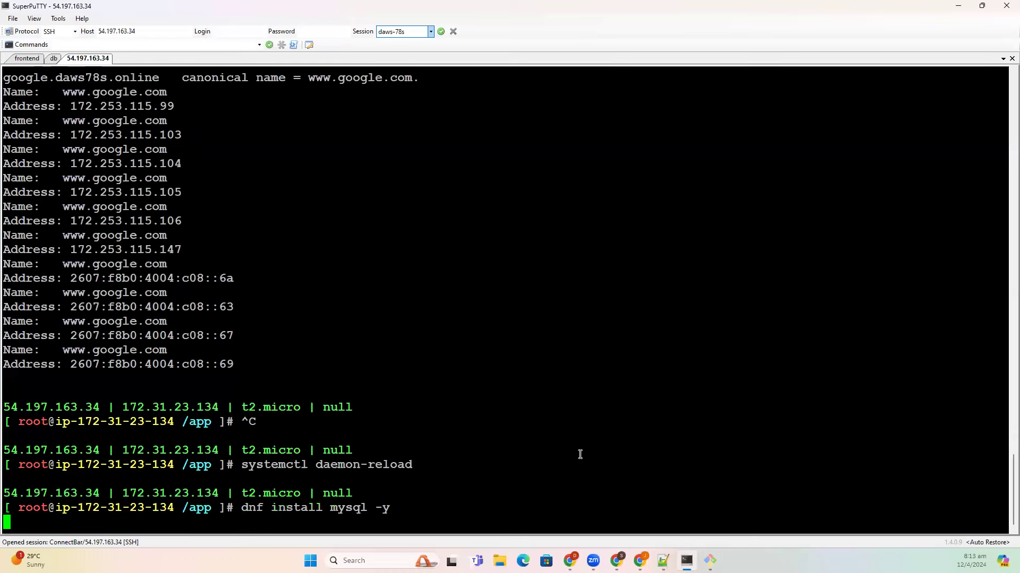
pyautogui.scroll(10, 580, 454)
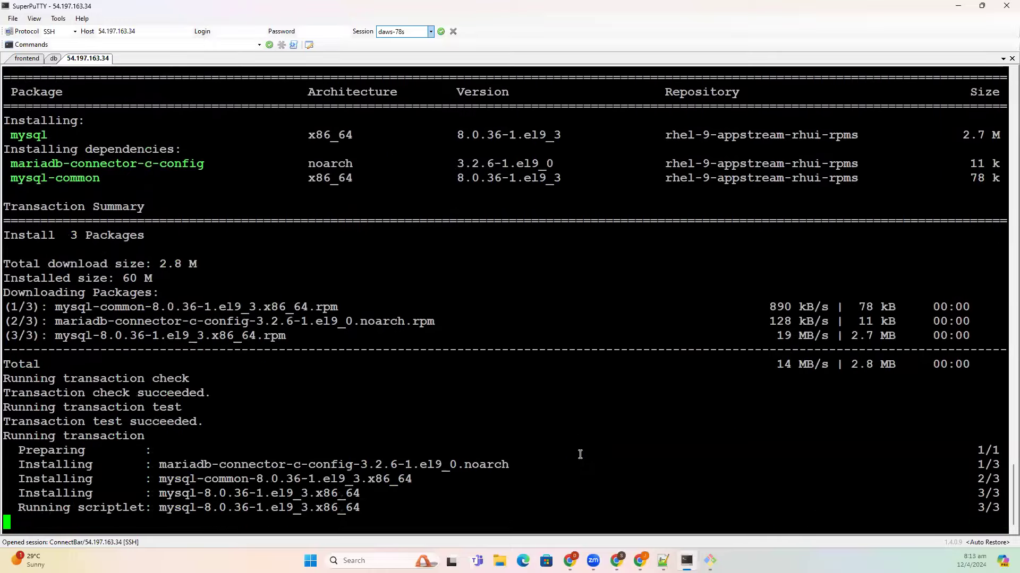
# - Load /app/schema/backend.sql into the database, replacing the host placeholder with db.daws78s.online
pyautogui.hotkey('alt', 'Tab')
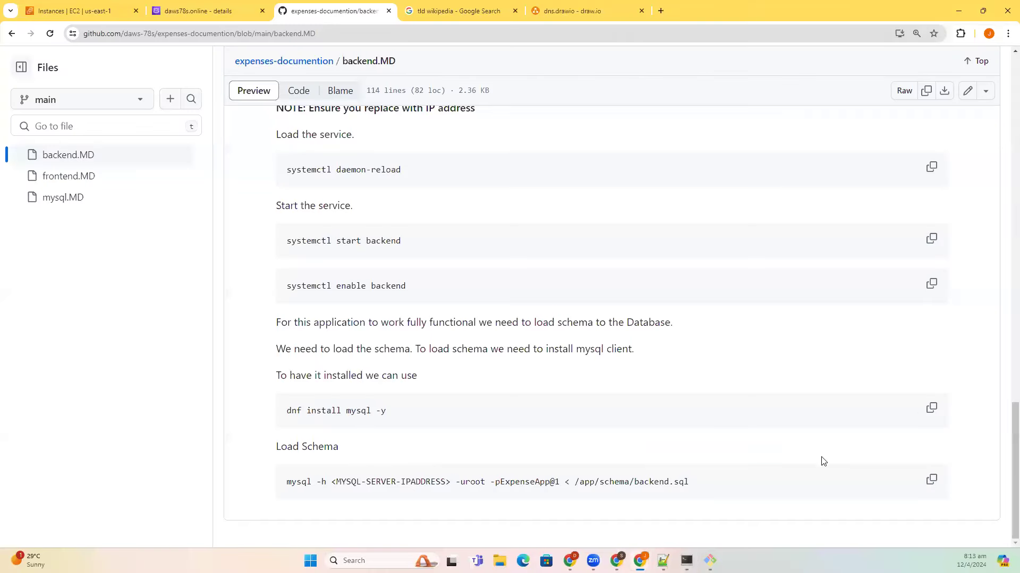
pyautogui.click(931, 480)
pyautogui.hotkey('alt', 'Tab')
pyautogui.rightClick(808, 454)
pyautogui.press('Left')
pyautogui.press('Left')
pyautogui.press('Left')
pyautogui.press('Left')
pyautogui.press('Left')
pyautogui.press('Left')
pyautogui.press('Left')
pyautogui.press('Left')
pyautogui.press('Left')
pyautogui.press('Left')
pyautogui.press('Left')
pyautogui.press('Left')
pyautogui.press('Left')
pyautogui.press('Left')
pyautogui.press('Left')
pyautogui.press('Left')
pyautogui.press('Left')
pyautogui.press('Left')
pyautogui.press('Left')
pyautogui.press('Left')
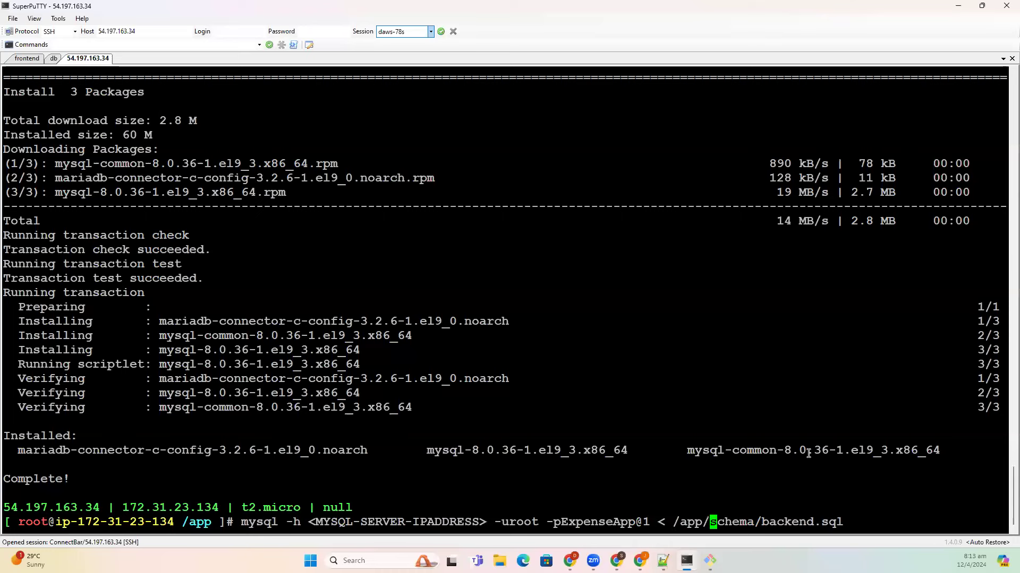
pyautogui.press('Left')
pyautogui.press('BackSpace')
pyautogui.press('BackSpace')
pyautogui.press('BackSpace')
pyautogui.press('BackSpace')
pyautogui.press('BackSpace')
pyautogui.press('BackSpace')
pyautogui.press('BackSpace')
pyautogui.press('BackSpace')
pyautogui.press('BackSpace')
pyautogui.press('BackSpace')
pyautogui.press('BackSpace')
pyautogui.press('BackSpace')
pyautogui.press('BackSpace')
pyautogui.press('BackSpace')
pyautogui.press('BackSpace')
pyautogui.press('BackSpace')
pyautogui.press('BackSpace')
pyautogui.press('BackSpace')
pyautogui.press('BackSpace')
pyautogui.press('BackSpace')
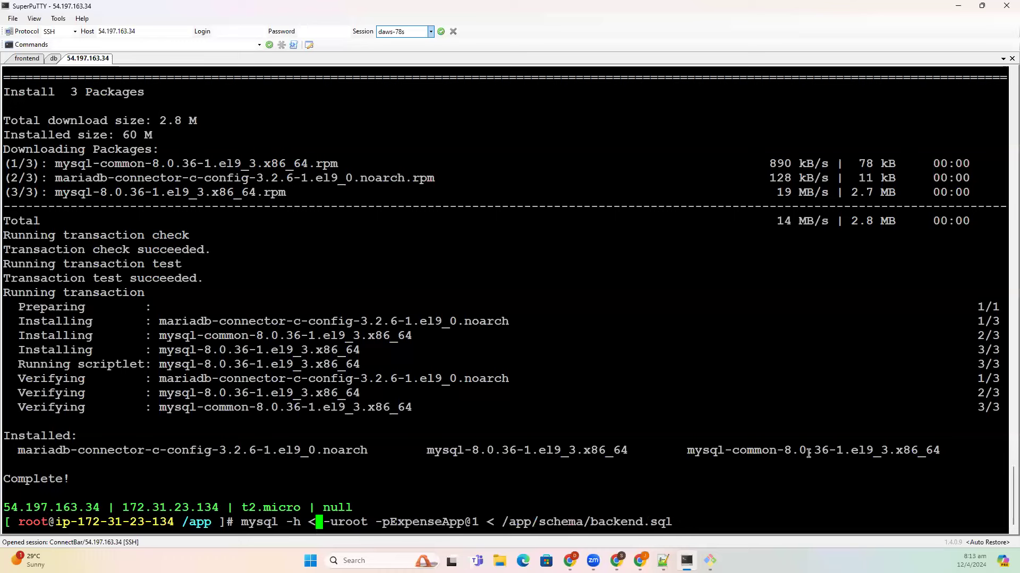
pyautogui.write('db.daws')
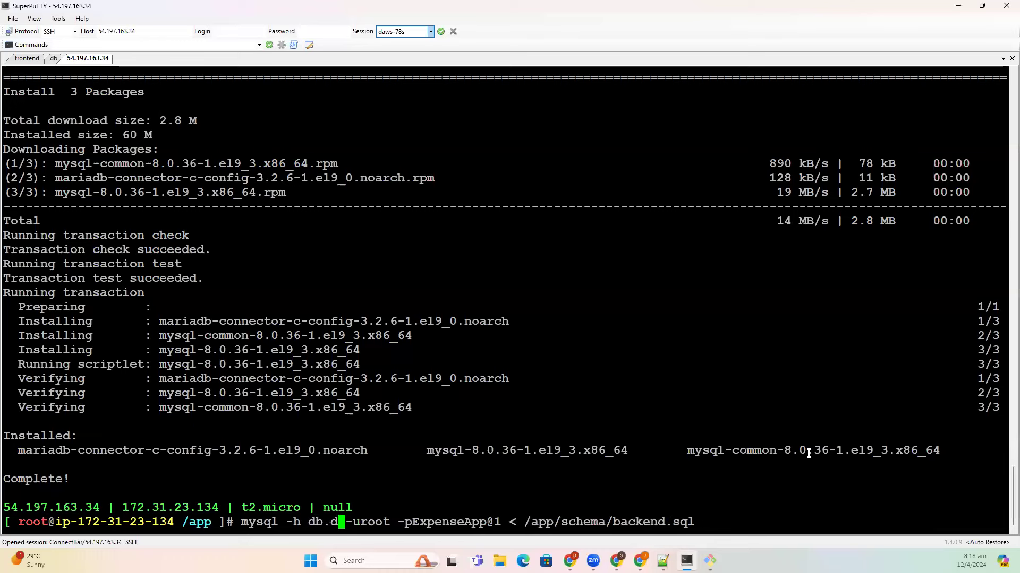
pyautogui.write('78s.onlin')
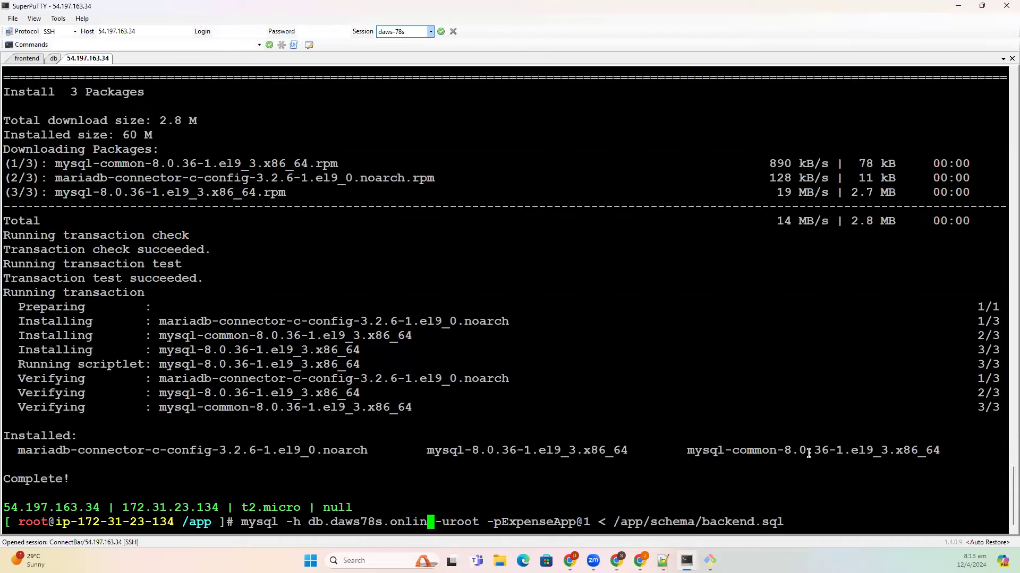
pyautogui.write('e')
pyautogui.press('Return')
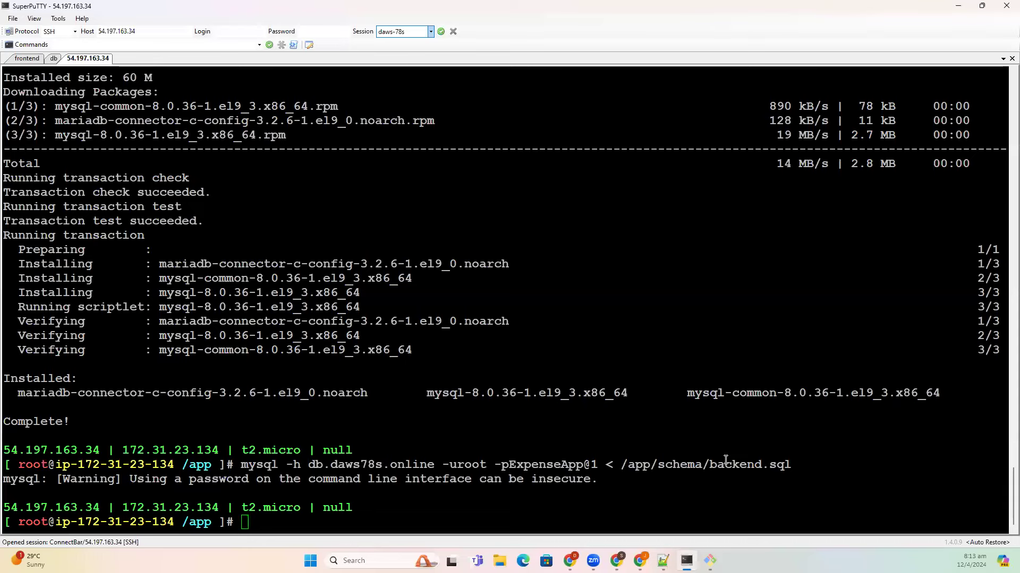
pyautogui.hotkey('alt', 'Tab')
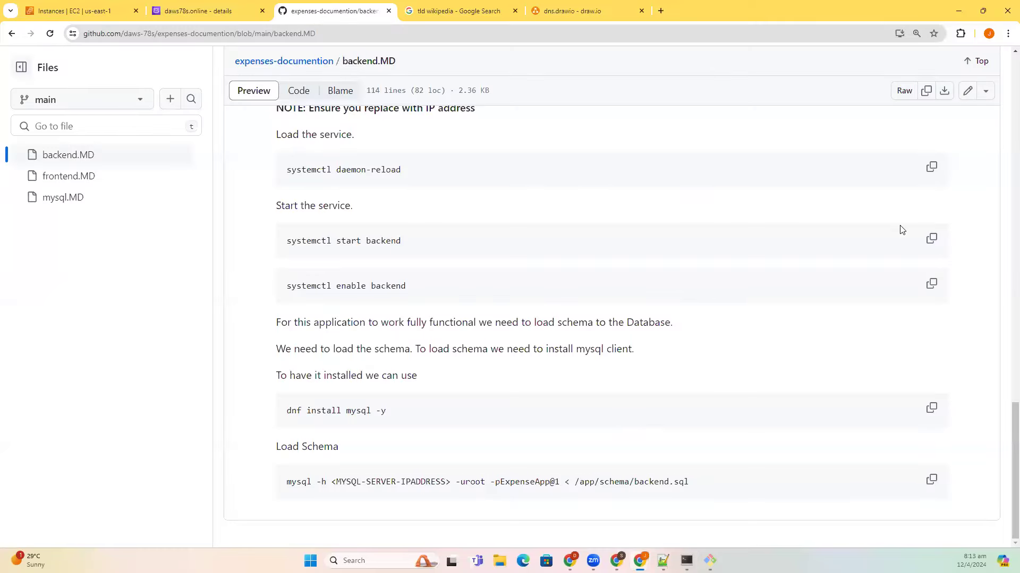
# - Start the backend service with 'systemctl start backend'
pyautogui.click(931, 238)
pyautogui.hotkey('alt', 'Tab')
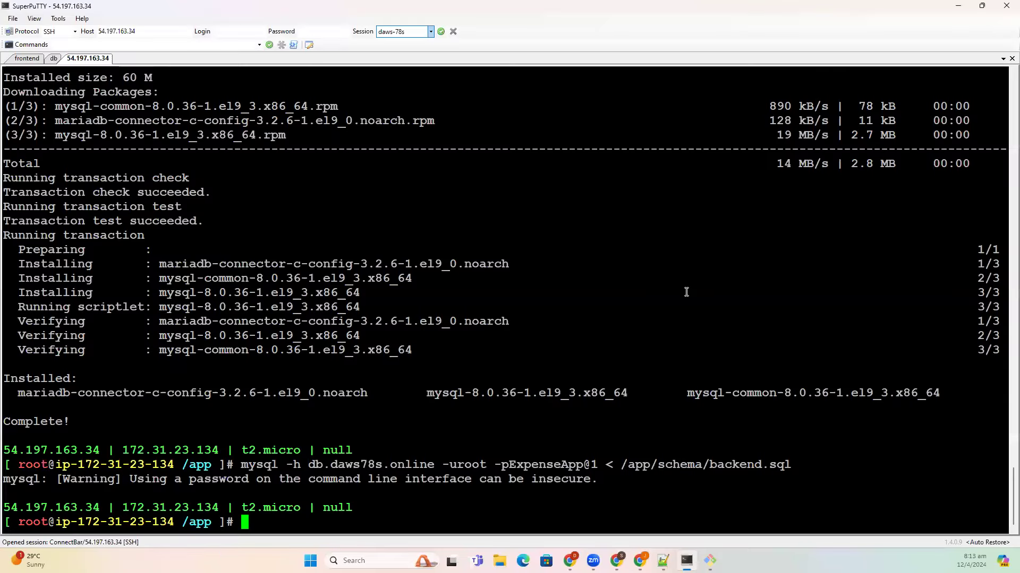
pyautogui.rightClick(686, 292)
pyautogui.press('Return')
# - Confirm via 'netstat -lntp' that node listens on 8080 and the backend status is active (running)
pyautogui.write('netsta')
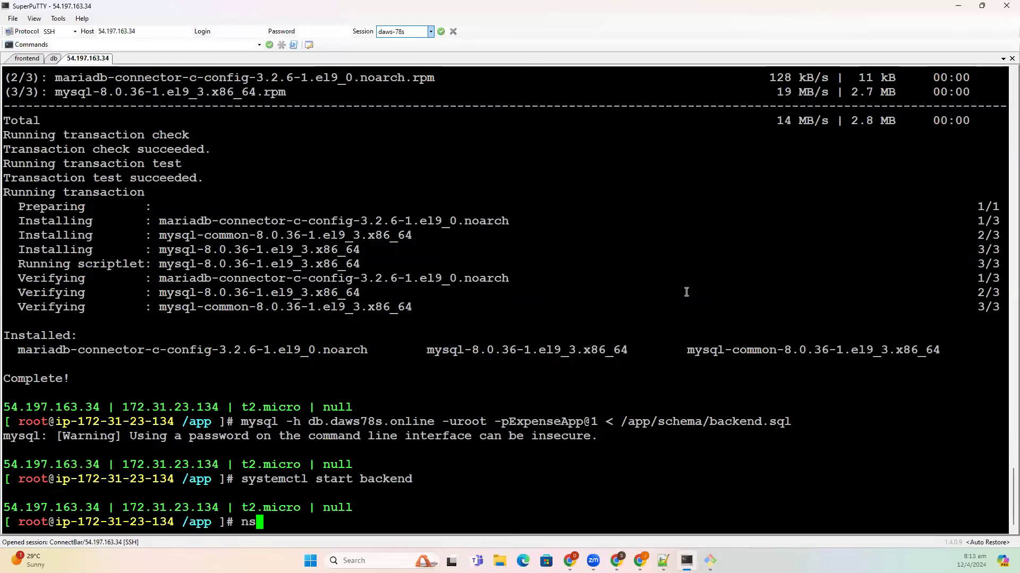
pyautogui.press('BackSpace')
pyautogui.write('t -lntp')
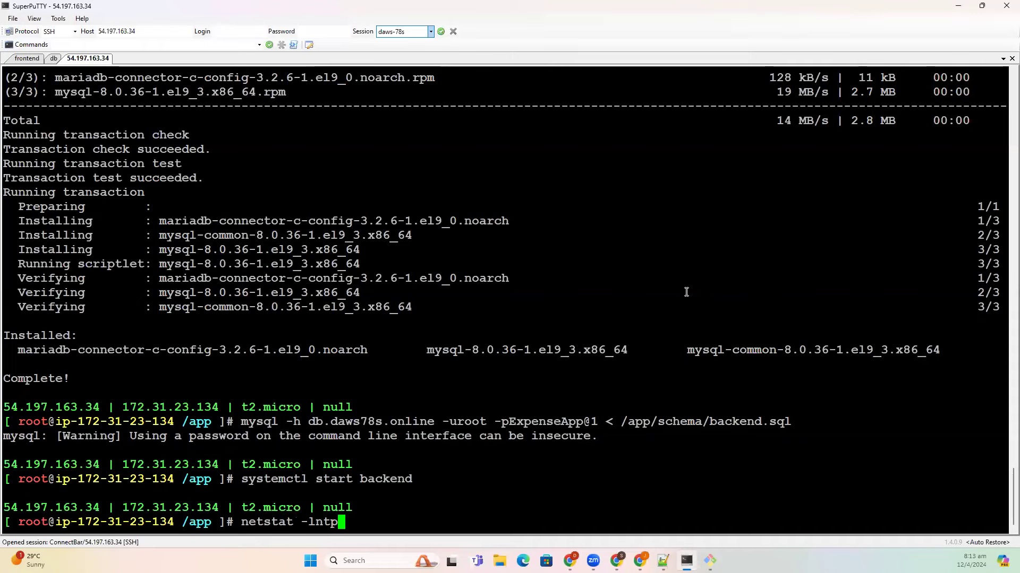
pyautogui.press('Return')
pyautogui.doubleClick(179, 479)
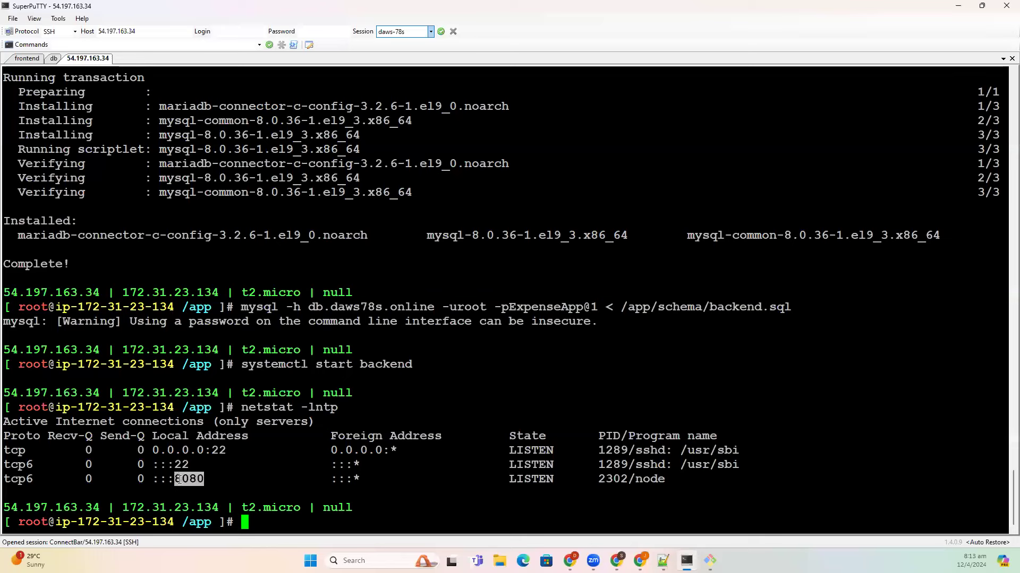
pyautogui.moveTo(300, 470); pyautogui.dragTo(301, 473)
pyautogui.write('systemc')
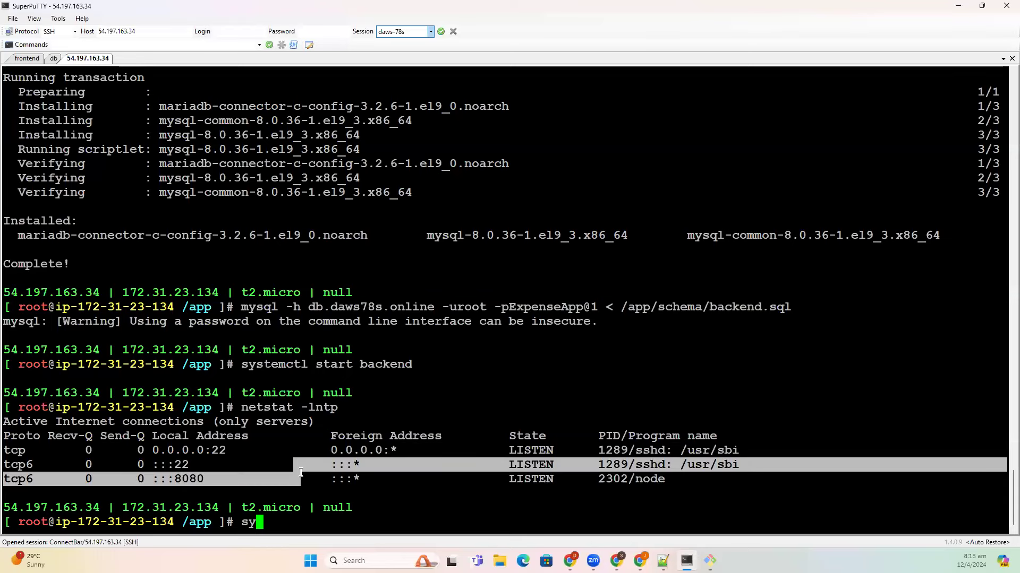
pyautogui.write('tl status ba')
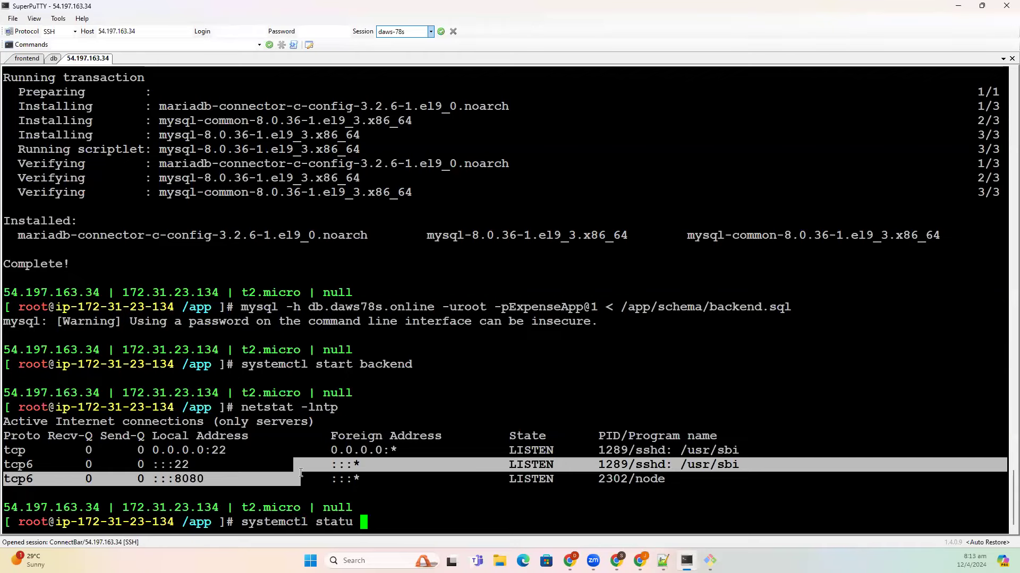
pyautogui.write('ckend')
pyautogui.press('Return')
pyautogui.click(340, 447)
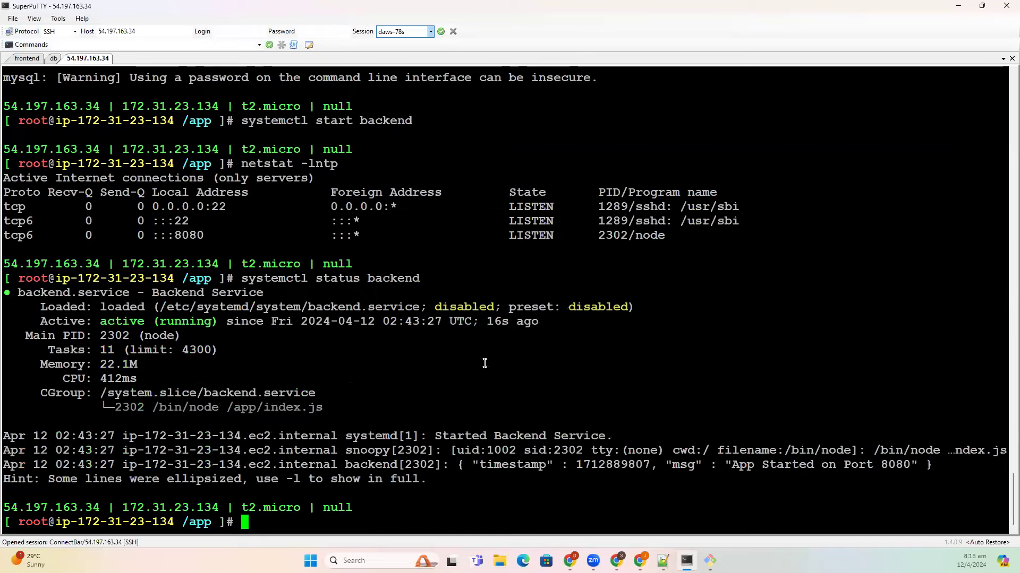
# - On the frontend server, enable nginx at boot using the command from frontend.MD
pyautogui.click(34, 62)
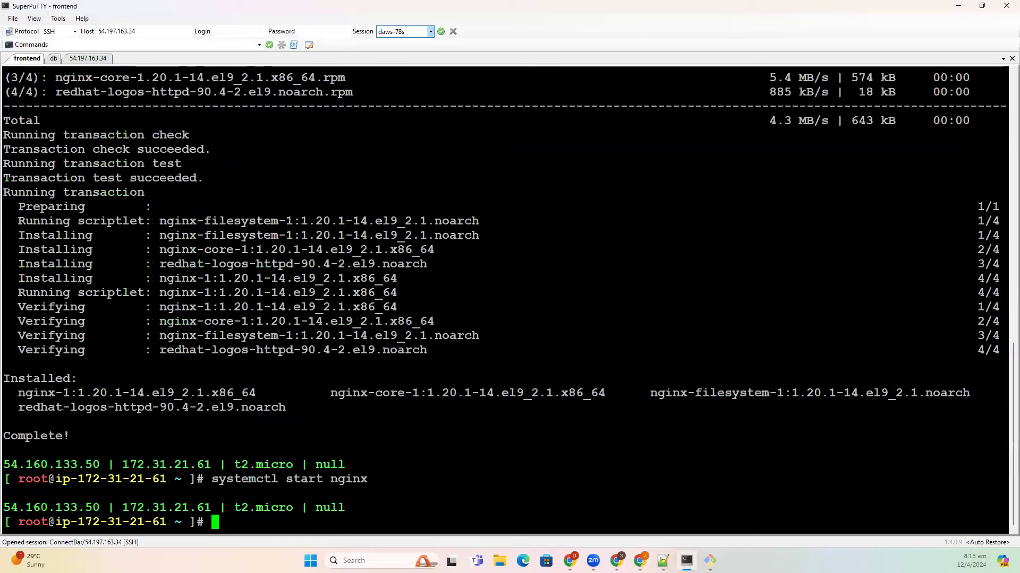
pyautogui.moveTo(640, 561)
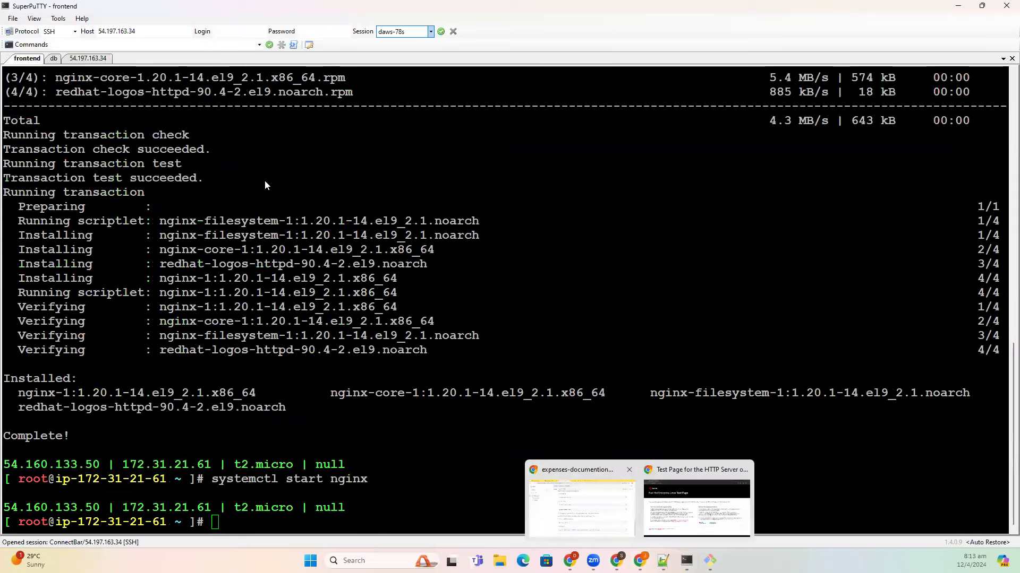
pyautogui.click(579, 489)
pyautogui.scroll(4, 252, 204)
pyautogui.click(98, 181)
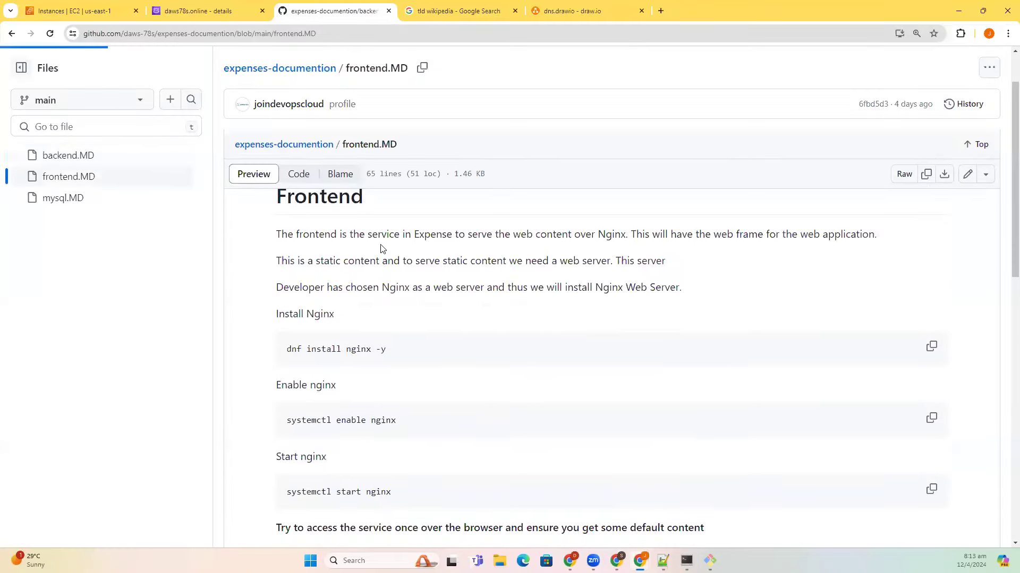
pyautogui.scroll(-2, 387, 319)
pyautogui.click(931, 259)
pyautogui.hotkey('alt', 'Tab')
pyautogui.rightClick(592, 390)
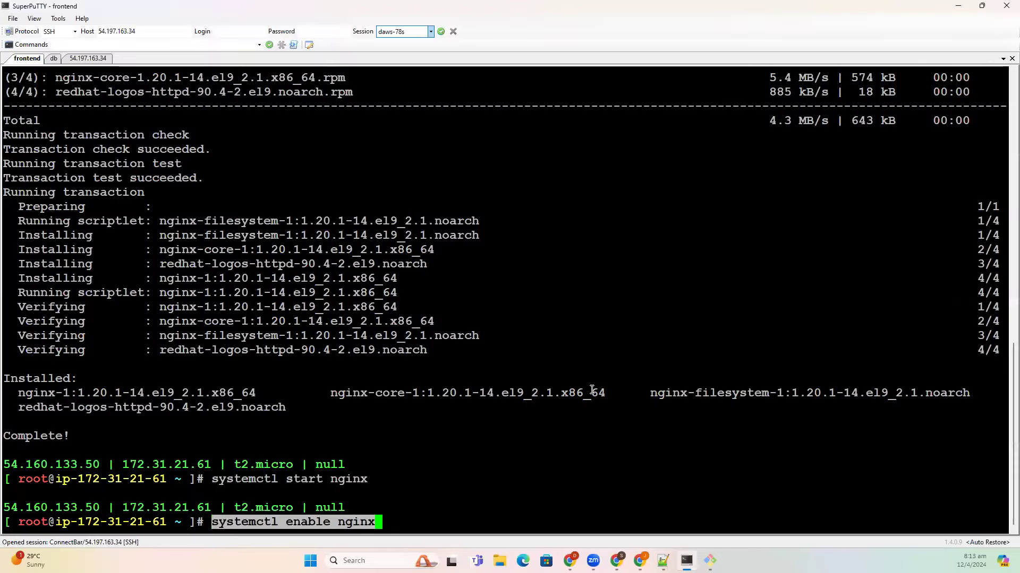
pyautogui.press('Return')
# - Remove the default content in /usr/share/nginx/html
pyautogui.hotkey('alt', 'Tab')
pyautogui.scroll(-2, 719, 375)
pyautogui.click(931, 322)
pyautogui.hotkey('alt', 'Tab')
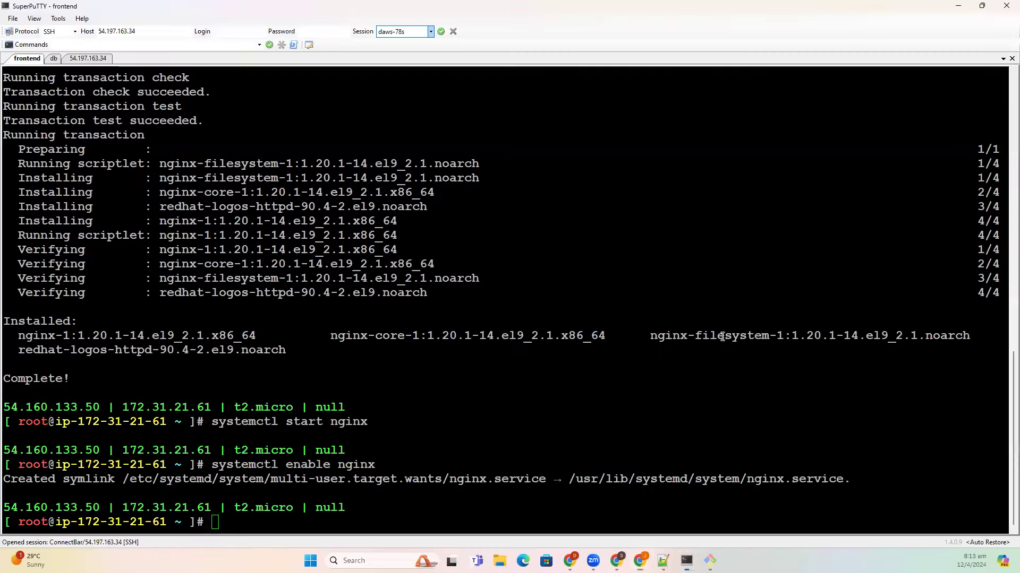
pyautogui.rightClick(721, 338)
pyautogui.press('Return')
# - Download the frontend zip to /tmp with curl
pyautogui.hotkey('alt', 'Tab')
pyautogui.scroll(-1, 770, 340)
pyautogui.click(930, 340)
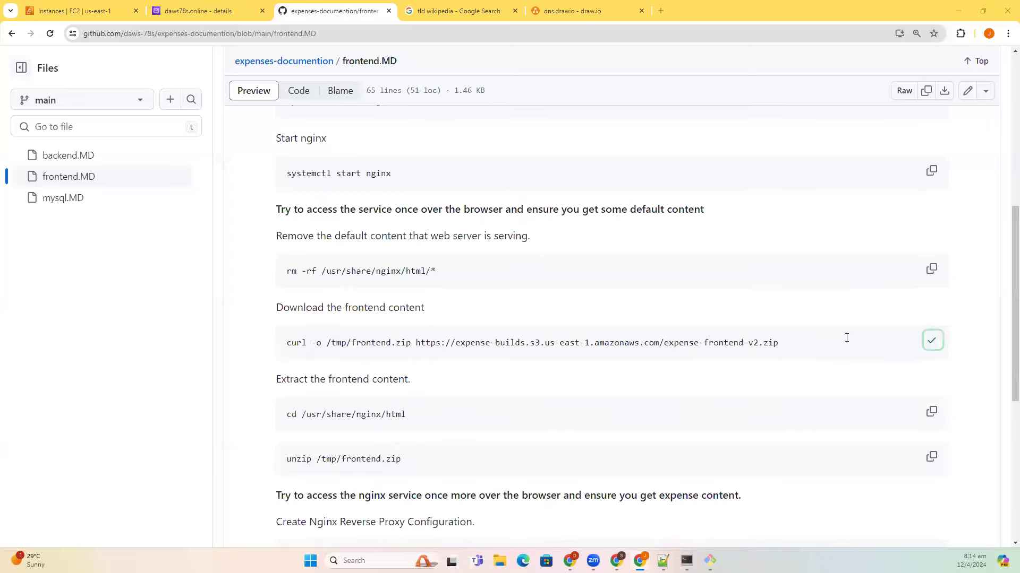
pyautogui.hotkey('alt', 'Tab')
pyautogui.rightClick(846, 337)
pyautogui.press('Return')
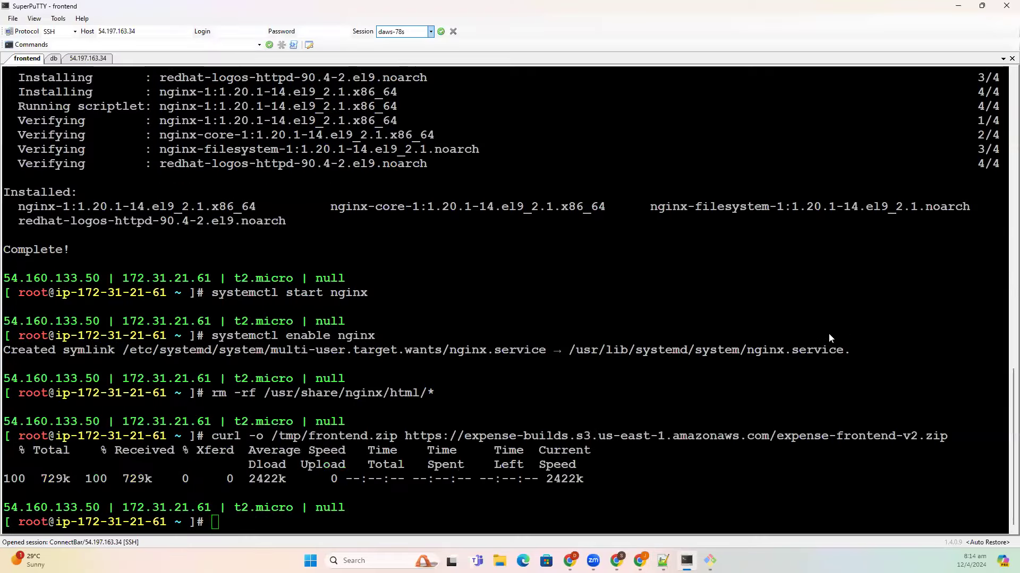
# - Change into /usr/share/nginx/html and unzip the frontend files there
pyautogui.hotkey('alt', 'Tab')
pyautogui.scroll(-2, 803, 346)
pyautogui.click(932, 305)
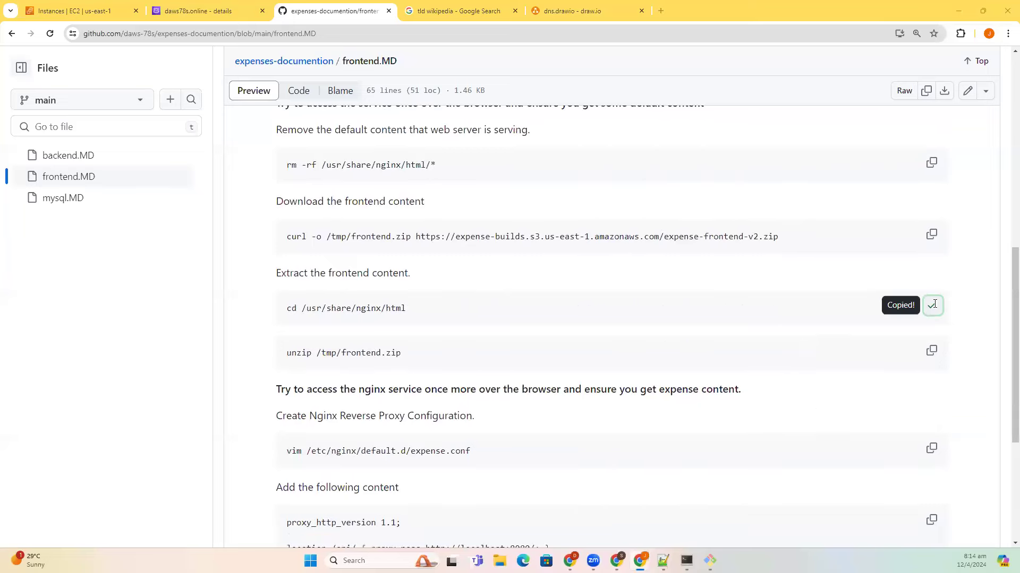
pyautogui.hotkey('alt', 'Tab')
pyautogui.rightClick(933, 300)
pyautogui.press('Return')
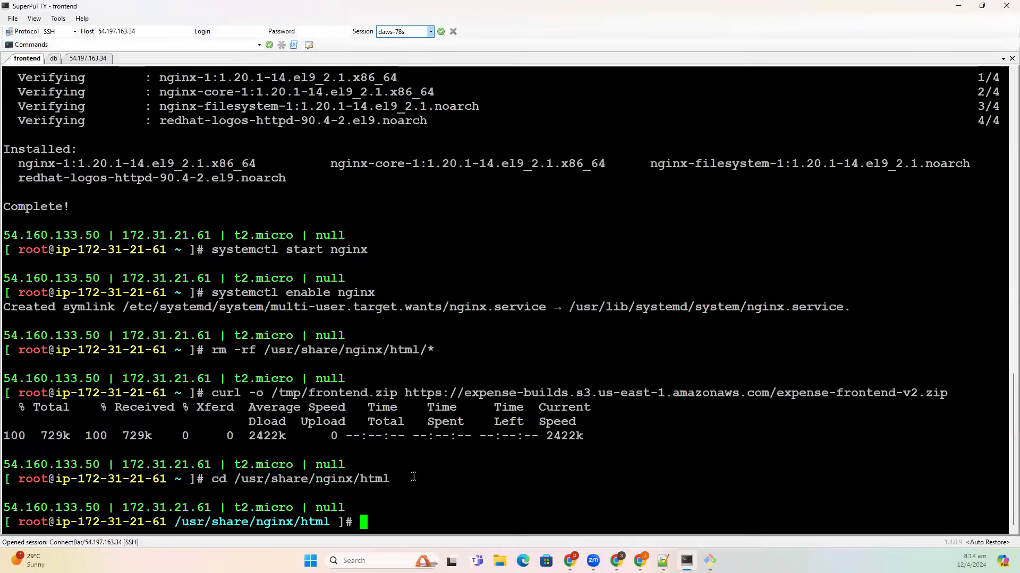
pyautogui.hotkey('alt', 'Tab')
pyautogui.scroll(-1, 616, 382)
pyautogui.click(931, 298)
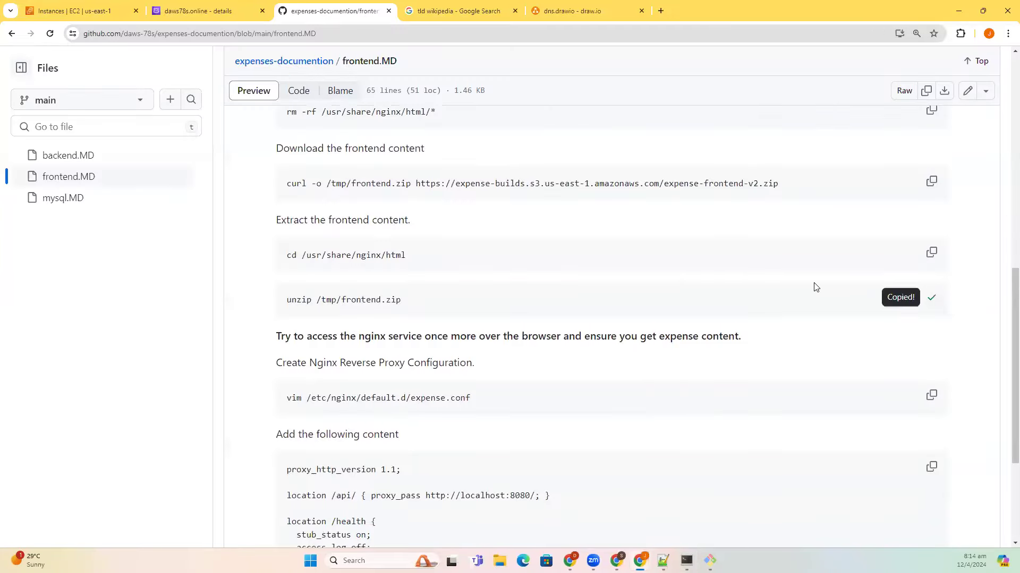
pyautogui.hotkey('alt', 'Tab')
pyautogui.rightClick(815, 284)
pyautogui.press('Return')
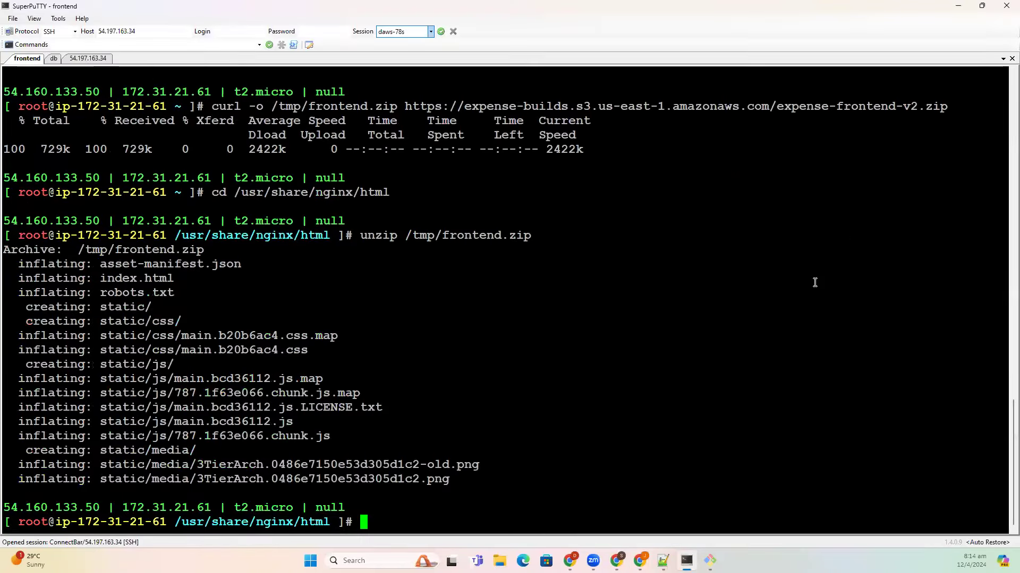
# - Copy the vim command that creates the nginx expense config file
pyautogui.hotkey('alt', 'Tab')
pyautogui.scroll(-1, 733, 298)
pyautogui.click(929, 292)
pyautogui.hotkey('alt', 'Tab')
# - Open expense.conf in vim and paste the reverse proxy configuration from the guide
pyautogui.rightClick(684, 298)
pyautogui.press('Return')
pyautogui.press('i')
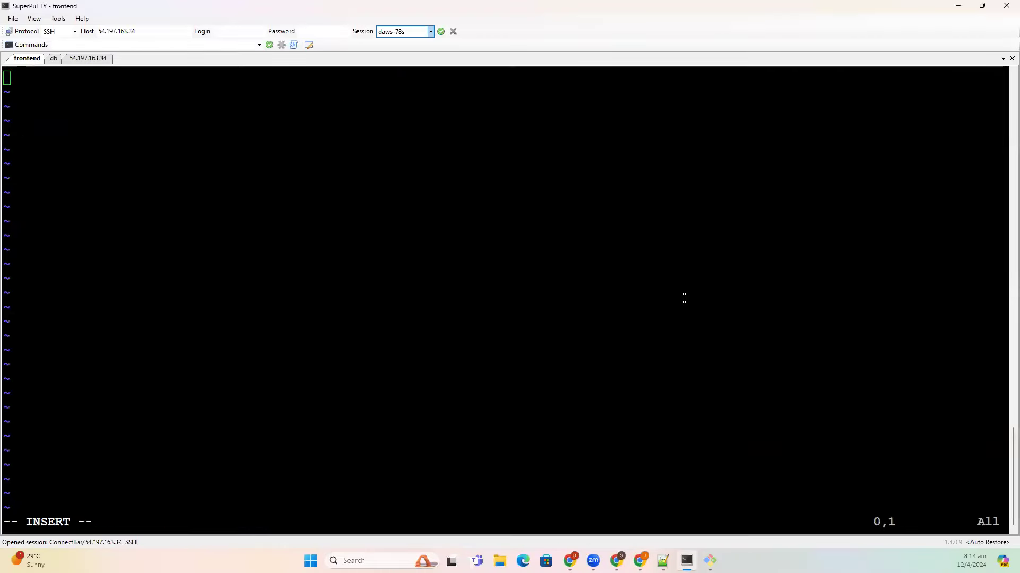
pyautogui.hotkey('alt', 'Tab')
pyautogui.click(935, 366)
pyautogui.hotkey('alt', 'Tab')
pyautogui.rightClick(556, 302)
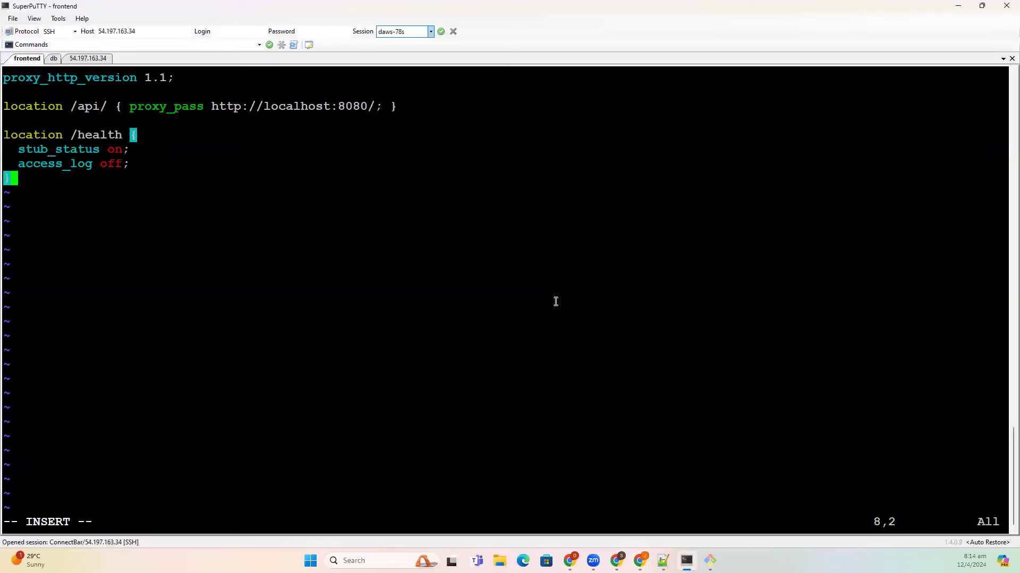
# - Change the /api/ proxy_pass host from localhost to backend.daws78s.online
pyautogui.press('Up')
pyautogui.press('Up')
pyautogui.press('Up')
pyautogui.press('Up')
pyautogui.press('Up')
pyautogui.press('Right')
pyautogui.press('Right')
pyautogui.press('Right')
pyautogui.press('Right')
pyautogui.press('Right')
pyautogui.press('Right')
pyautogui.press('Right')
pyautogui.press('Right')
pyautogui.press('Right')
pyautogui.press('Right')
pyautogui.press('Right')
pyautogui.press('Right')
pyautogui.press('Right')
pyautogui.press('Right')
pyautogui.press('Right')
pyautogui.press('Right')
pyautogui.press('Right')
pyautogui.press('Right')
pyautogui.press('Right')
pyautogui.press('Right')
pyautogui.press('Right')
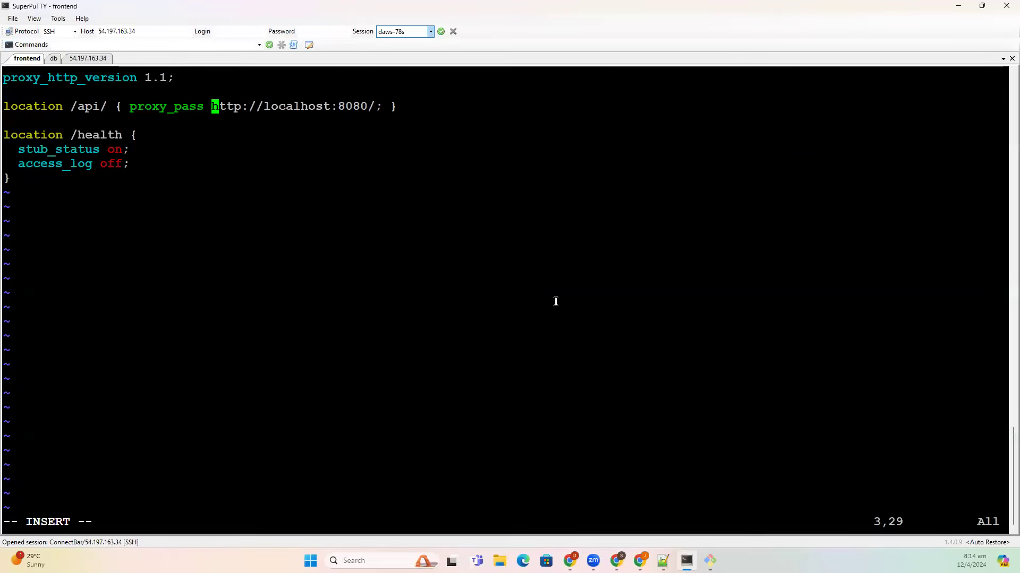
pyautogui.press('Right')
pyautogui.press('Right')
pyautogui.press('Right')
pyautogui.press('Right')
pyautogui.press('Right')
pyautogui.press('Right')
pyautogui.press('Right')
pyautogui.press('Right')
pyautogui.press('Right')
pyautogui.press('Right')
pyautogui.press('Right')
pyautogui.press('Right')
pyautogui.press('BackSpace')
pyautogui.press('BackSpace')
pyautogui.press('BackSpace')
pyautogui.press('BackSpace')
pyautogui.press('BackSpace')
pyautogui.press('BackSpace')
pyautogui.press('BackSpace')
pyautogui.press('BackSpace')
pyautogui.press('BackSpace')
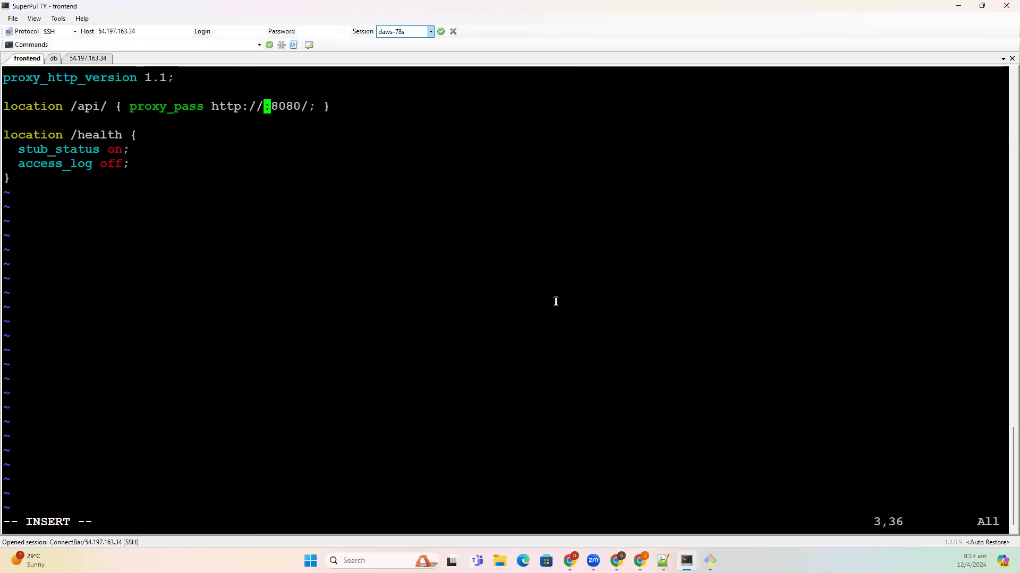
pyautogui.write('back')
pyautogui.write('end')
pyautogui.write('.daws7')
pyautogui.write('8s')
pyautogui.write('.online')
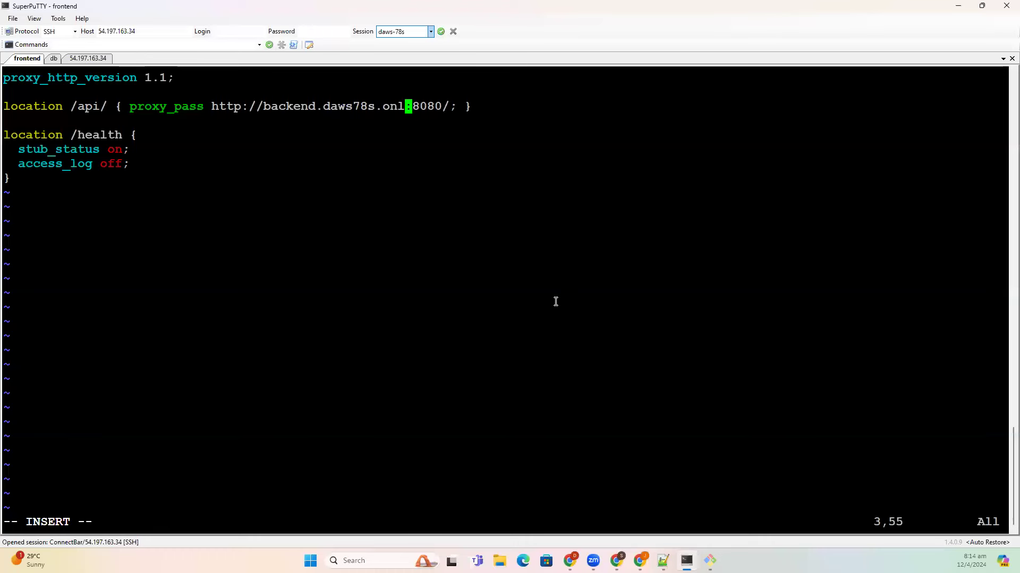
pyautogui.press('Escape')
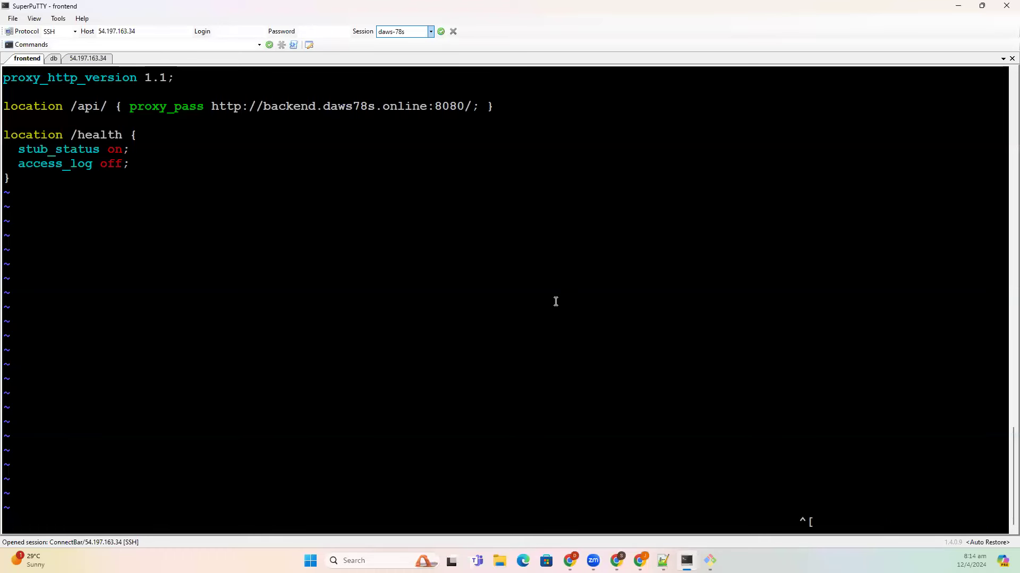
# - Copy the backend instance's private IPv4 address from the EC2 instances list
pyautogui.moveTo(650, 555)
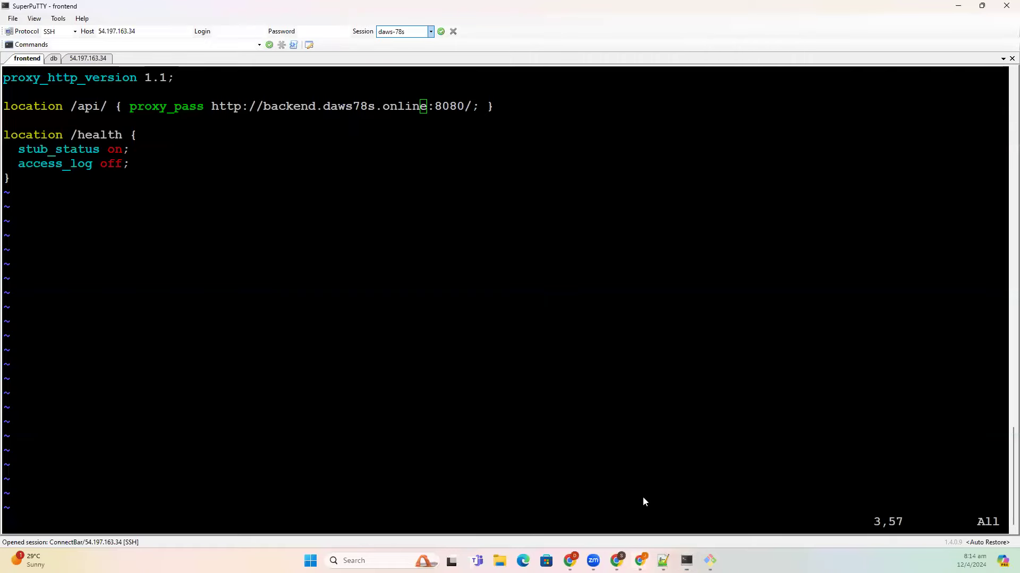
pyautogui.click(569, 502)
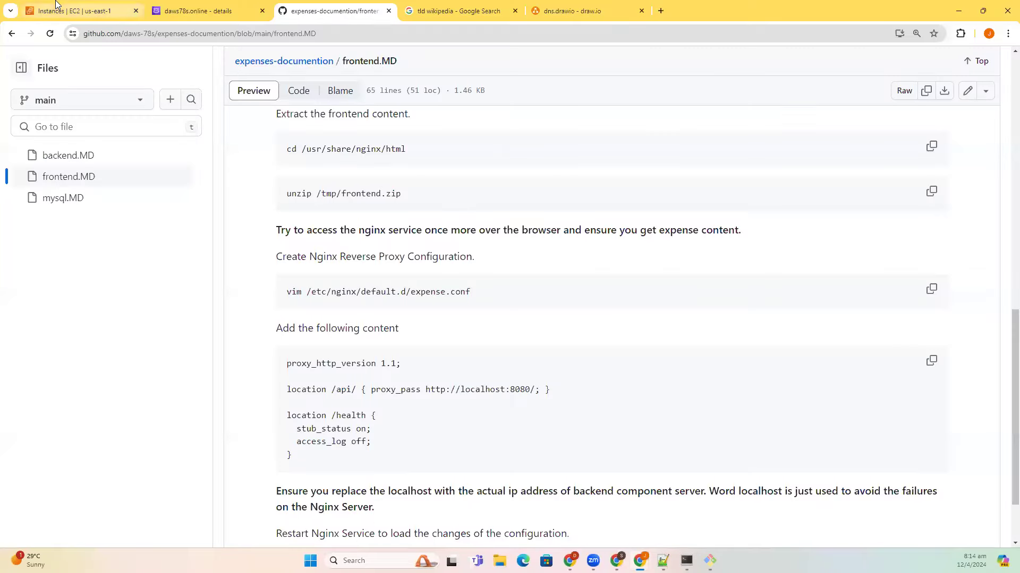
pyautogui.click(58, 5)
pyautogui.click(175, 180)
pyautogui.click(190, 234)
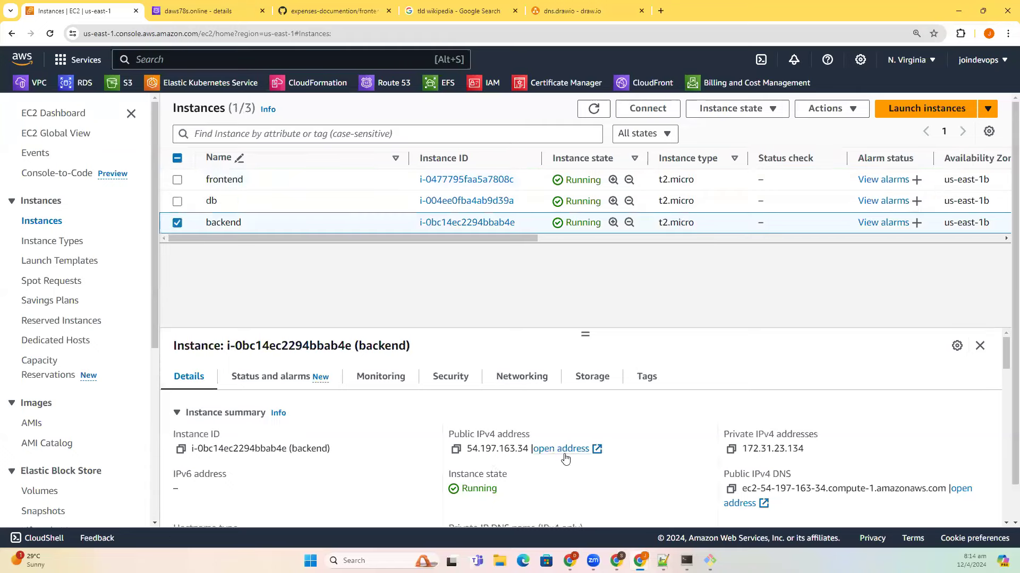
pyautogui.click(731, 449)
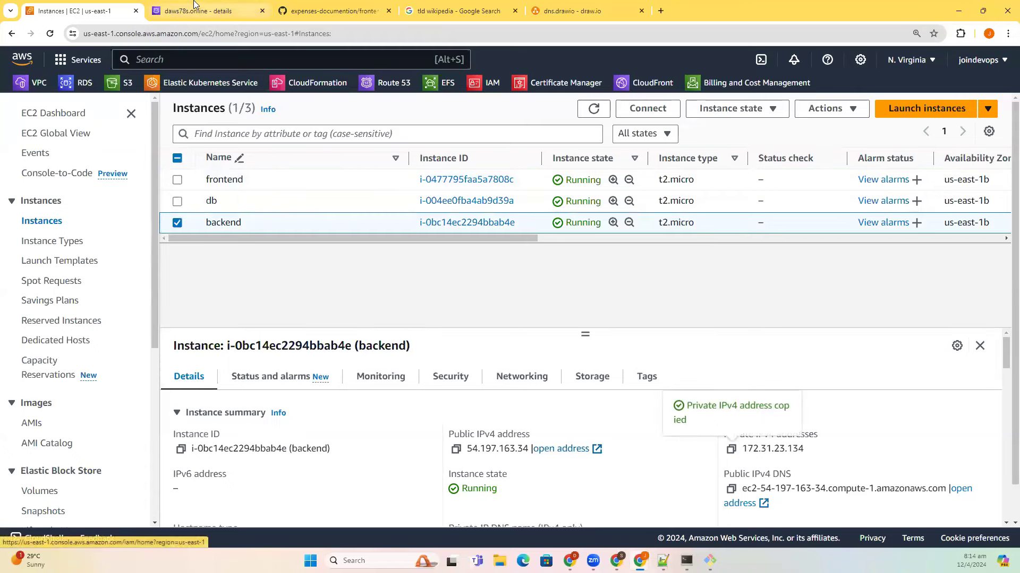
# - Start a new record in the daws78s.online hosted zone named backend, with value 172.31.23.134
pyautogui.click(198, 11)
pyautogui.click(627, 189)
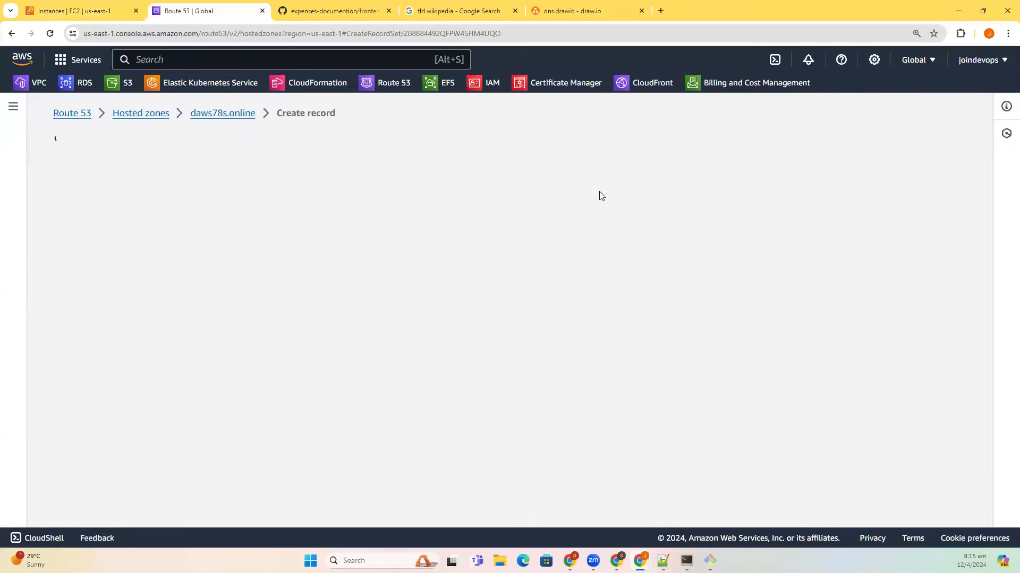
pyautogui.write('backend')
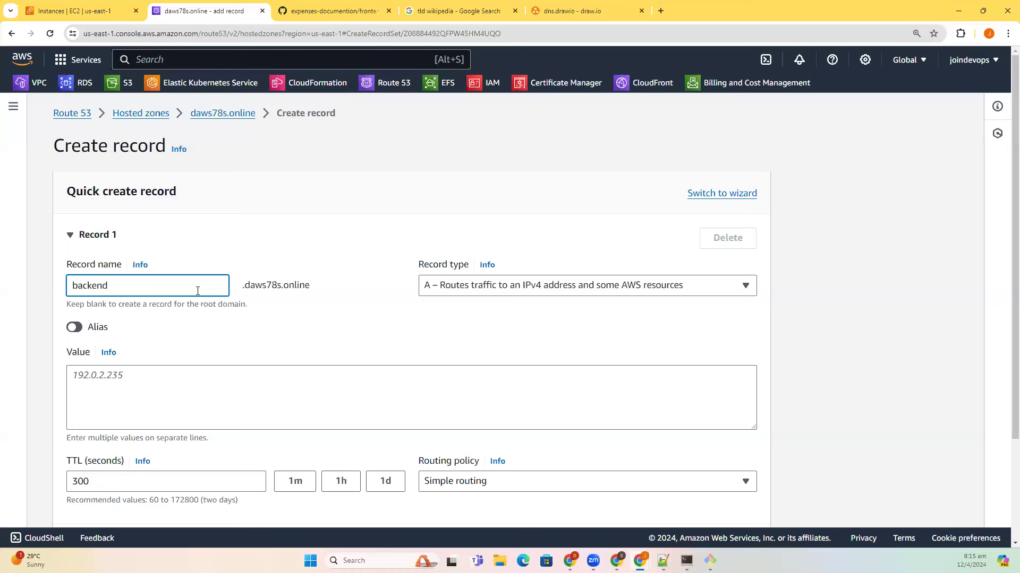
pyautogui.click(209, 338)
pyautogui.click(266, 371)
pyautogui.hotkey('ctrl', 'v')
# - Change the record's TTL from 300 to 1 and create the backend A record
pyautogui.scroll(-3, 139, 326)
pyautogui.doubleClick(74, 352)
pyautogui.write('1')
pyautogui.click(50, 348)
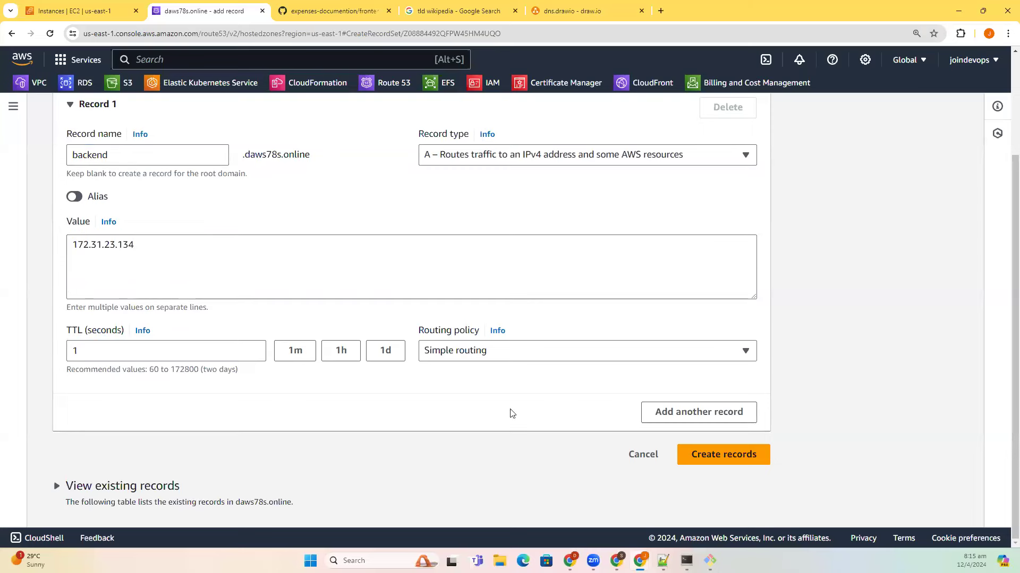
pyautogui.click(696, 454)
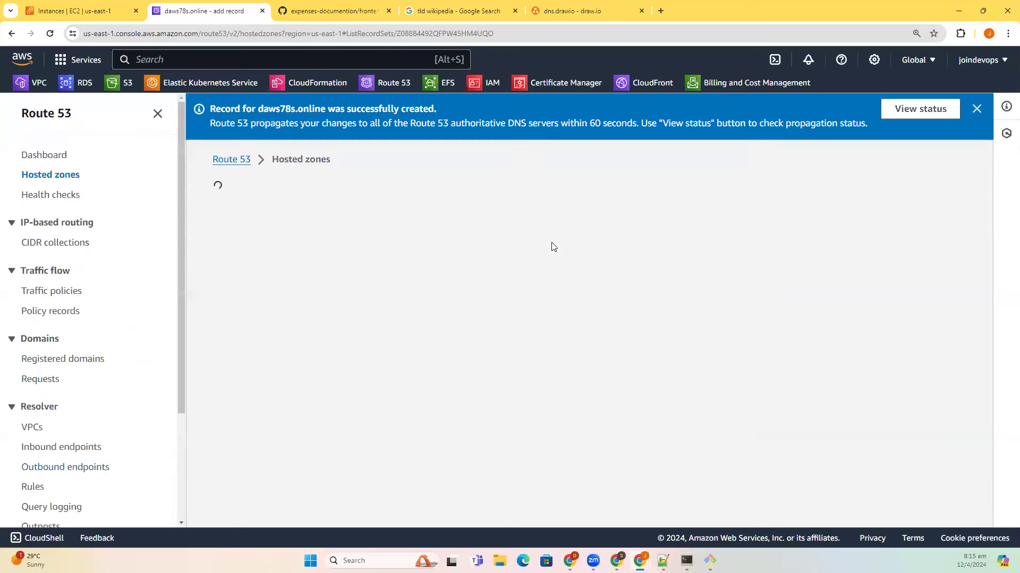
pyautogui.scroll(-4, 319, 420)
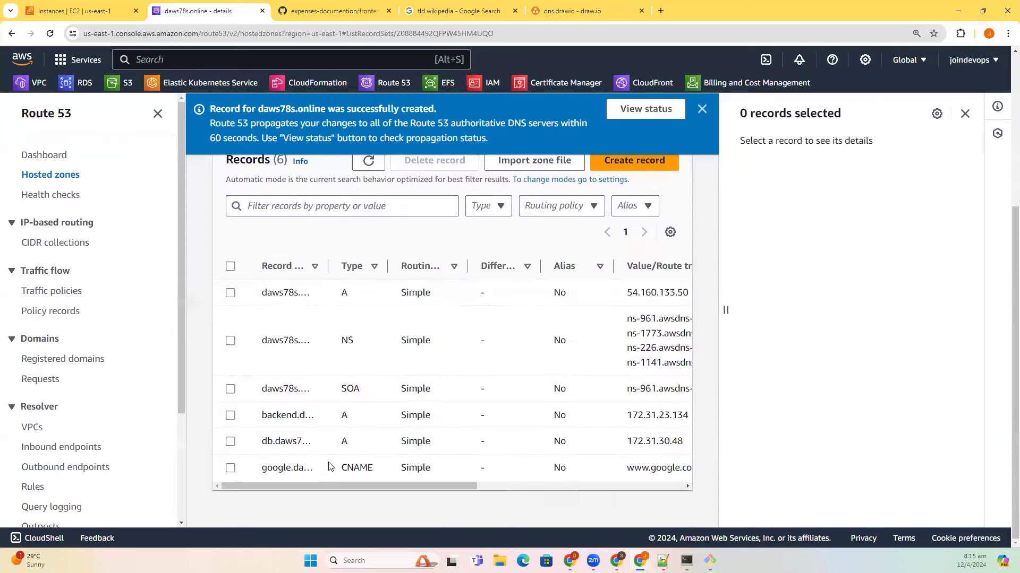
pyautogui.click(965, 113)
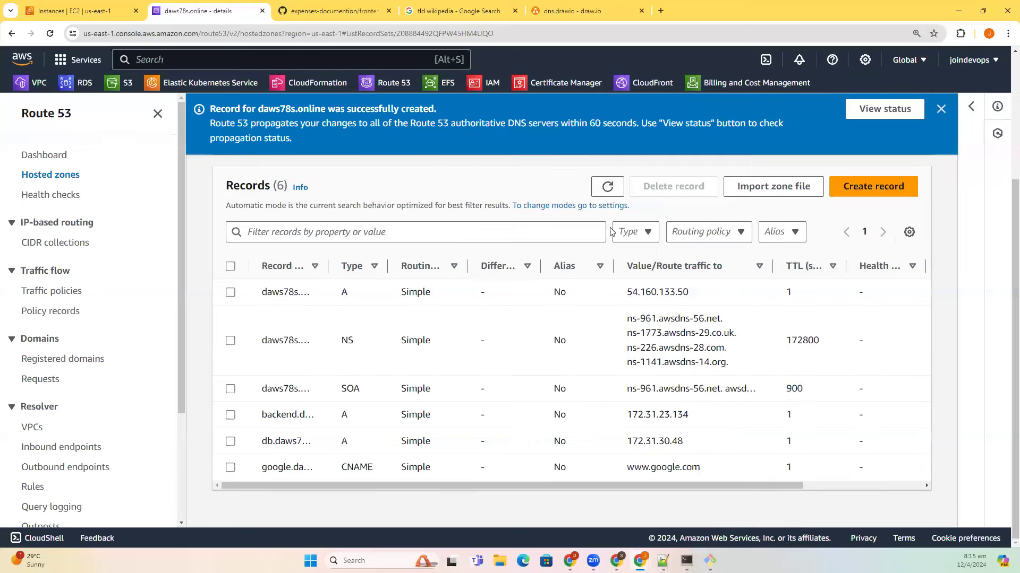
pyautogui.hotkey('alt', 'Tab')
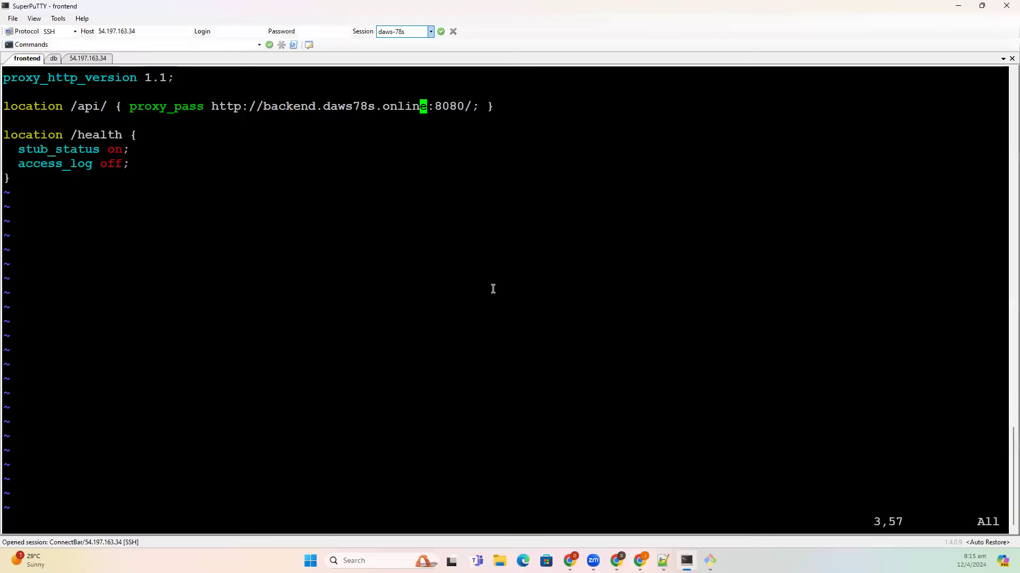
# - Save the nginx config with :wq!, then run 'systemctl restart nginx' copied from the GitHub notes
pyautogui.write(':wq!')
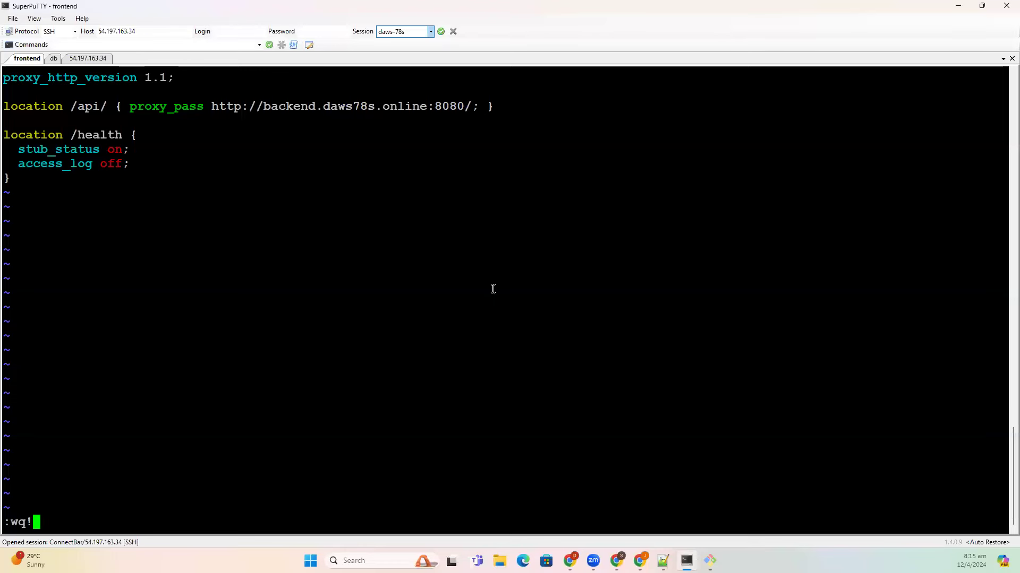
pyautogui.press('Return')
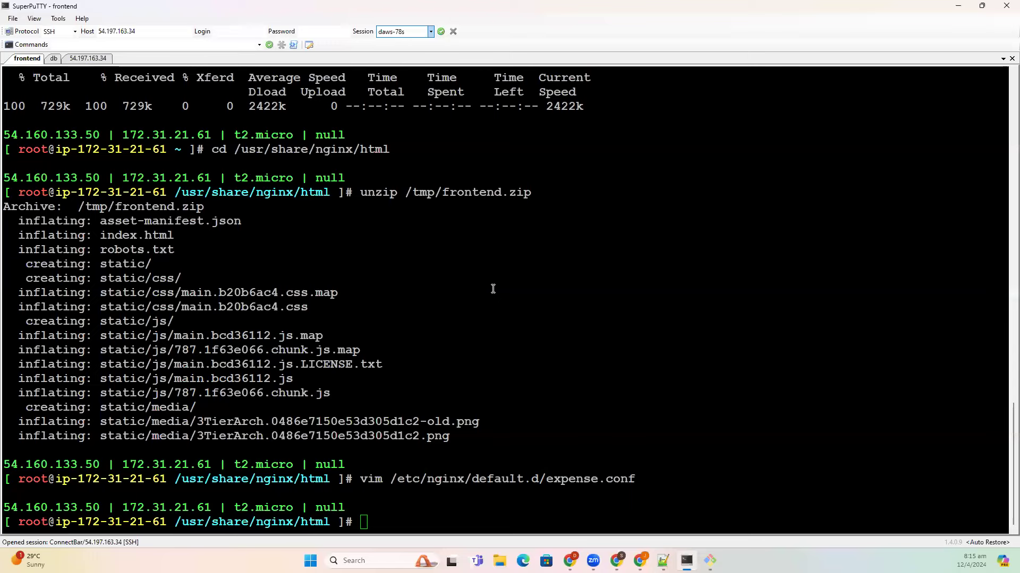
pyautogui.hotkey('alt', 'Tab')
pyautogui.click(342, 8)
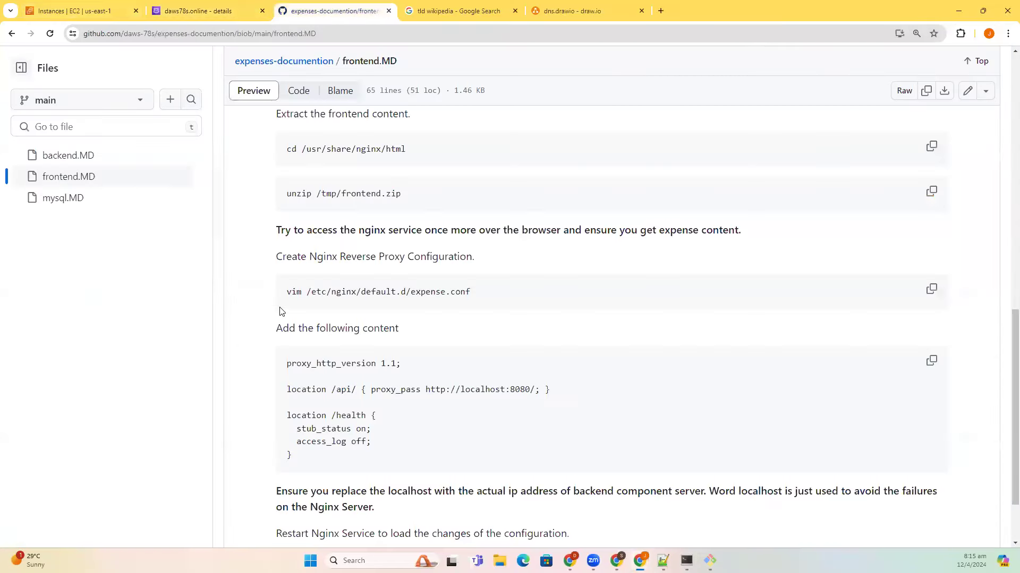
pyautogui.scroll(-2, 728, 489)
pyautogui.click(931, 479)
pyautogui.hotkey('alt', 'Tab')
pyautogui.rightClick(651, 326)
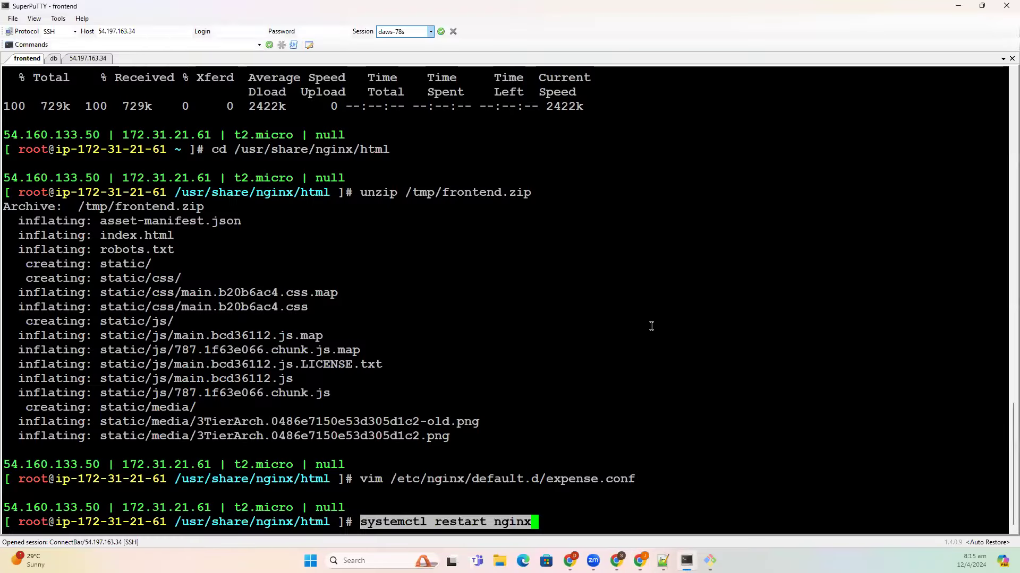
pyautogui.press('Return')
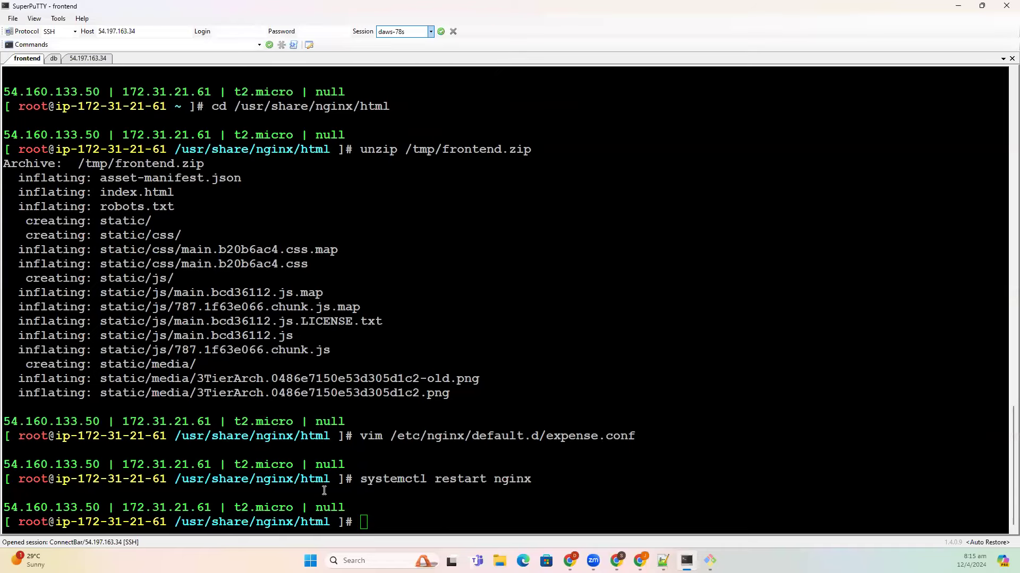
# - Enter daws78s.online in a new browser tab
pyautogui.hotkey('alt', 'Tab')
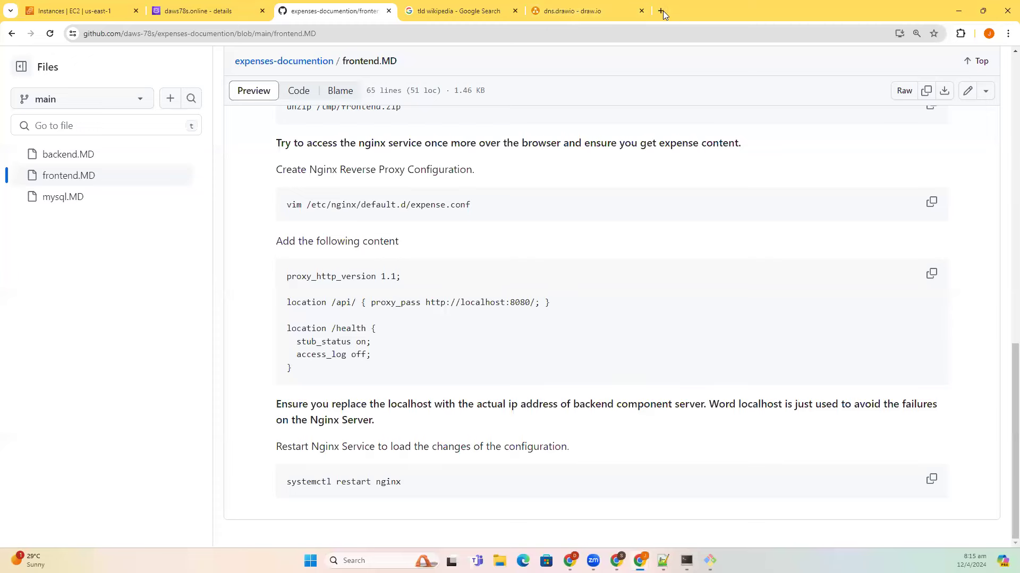
pyautogui.click(662, 11)
pyautogui.write('daws')
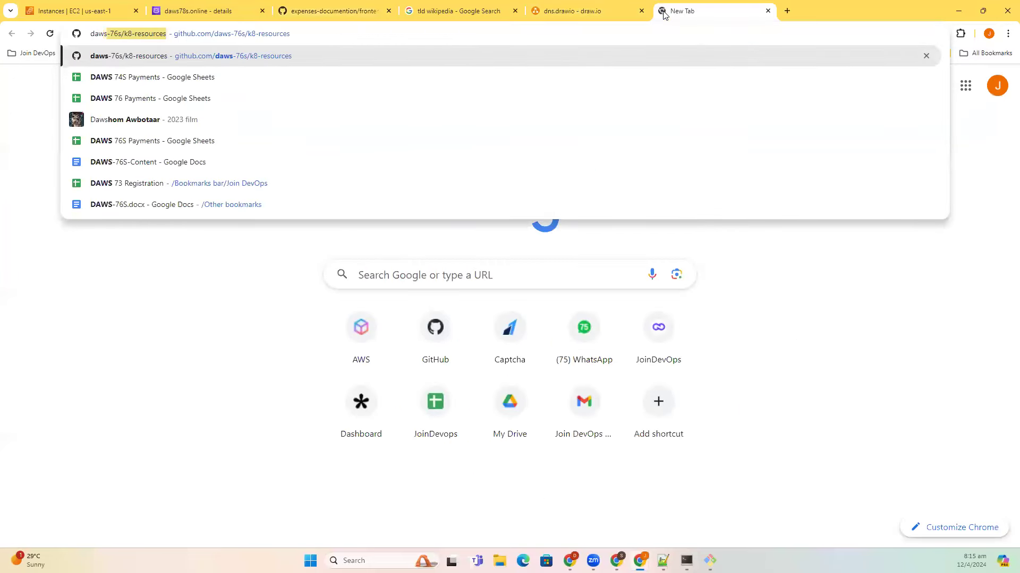
pyautogui.write('78s.online')
# - Load daws78s.online and add an expense with amount 120 and description hostinger
pyautogui.press('Return')
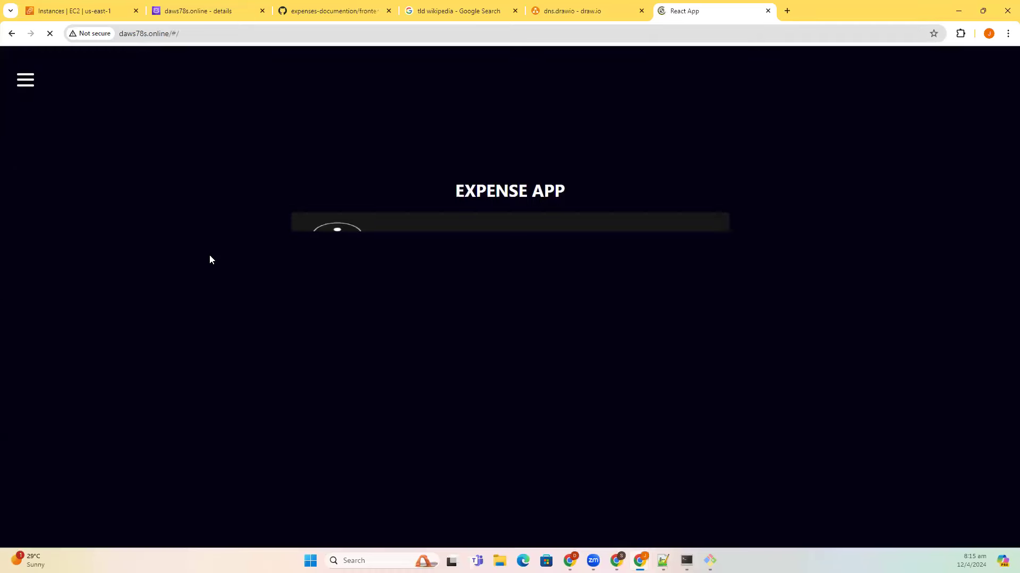
pyautogui.click(28, 83)
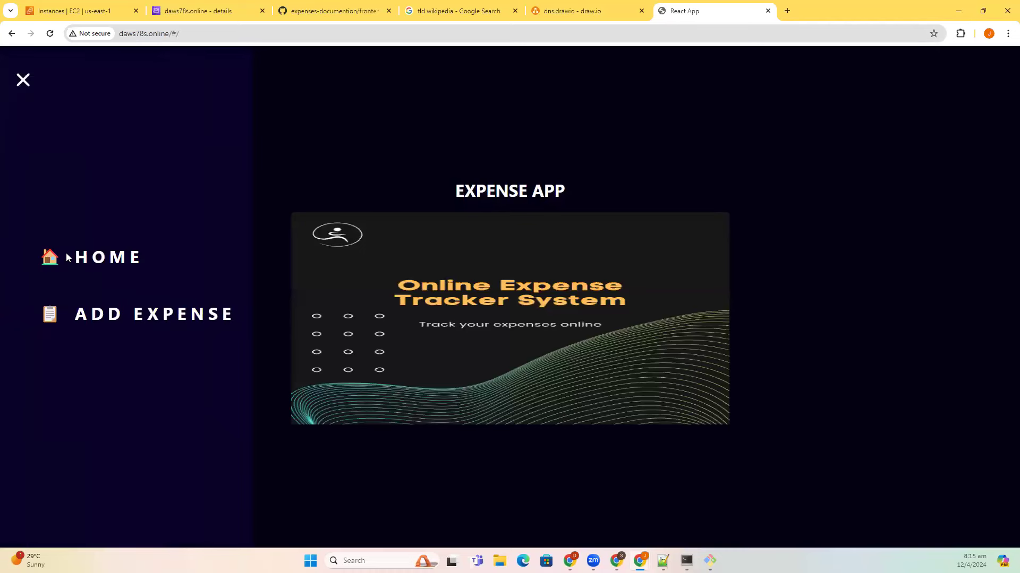
pyautogui.click(132, 319)
pyautogui.click(432, 228)
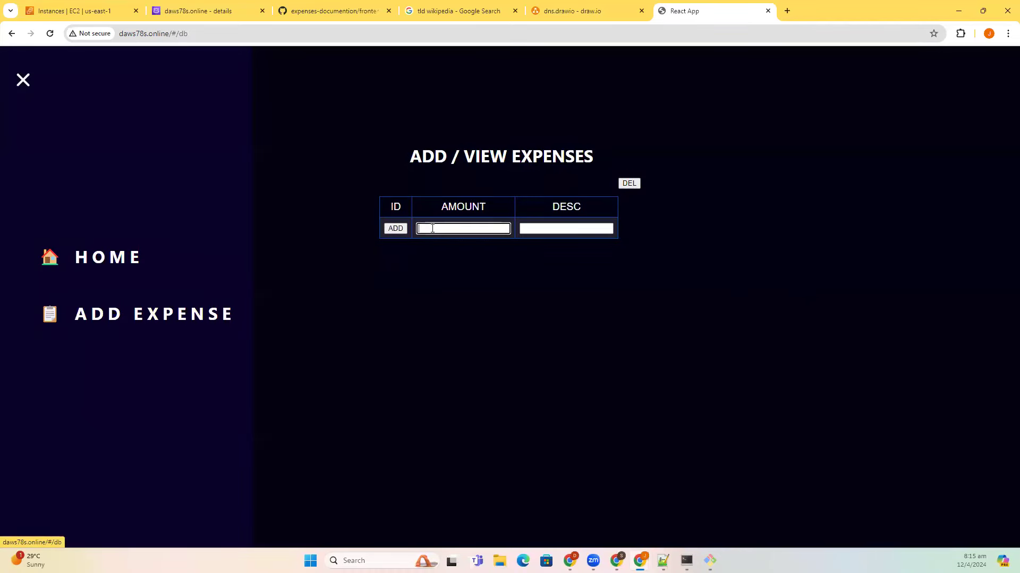
pyautogui.write('120')
pyautogui.press('Tab')
pyautogui.write('hostinger')
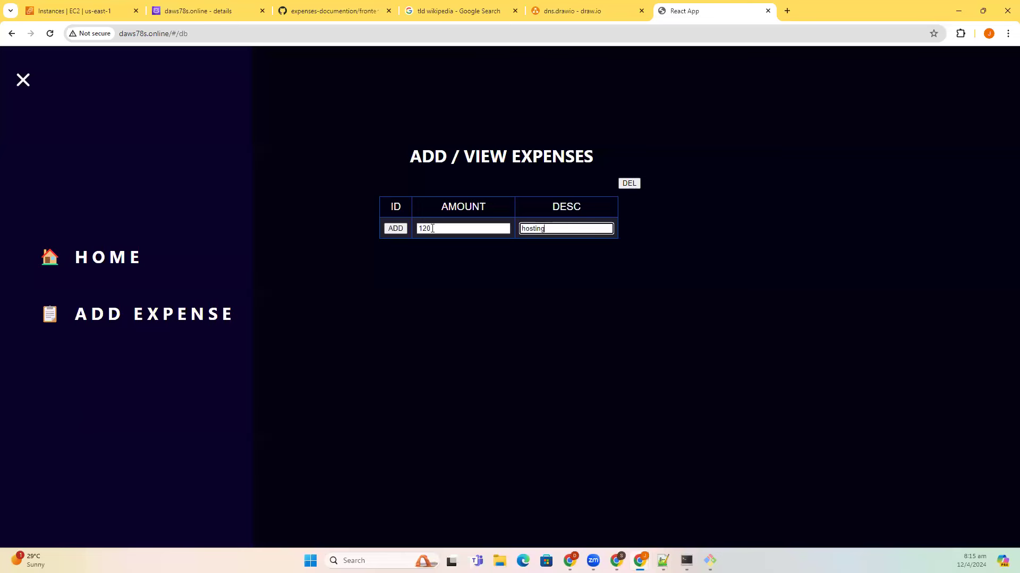
pyautogui.click(396, 229)
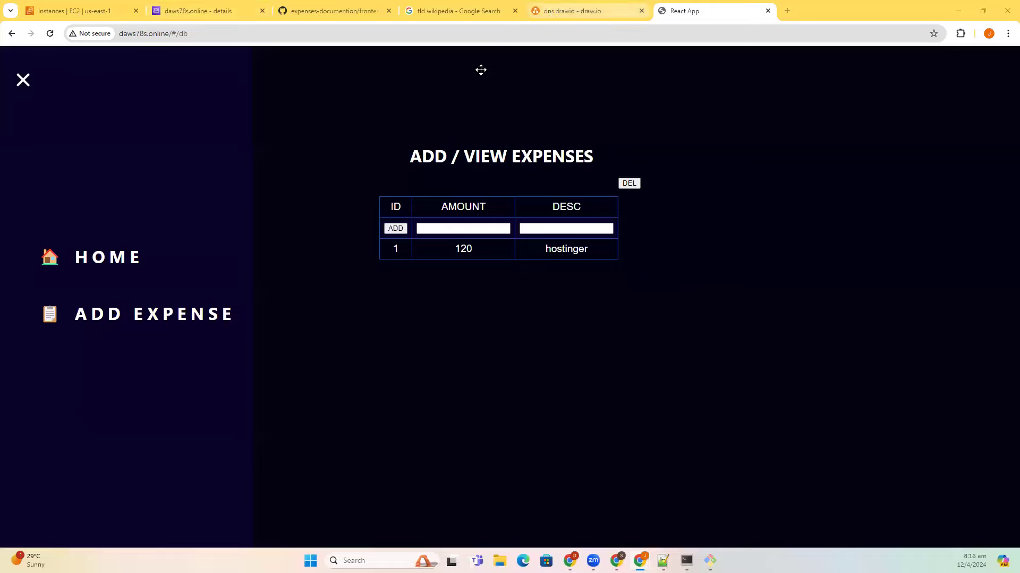
pyautogui.click(549, 11)
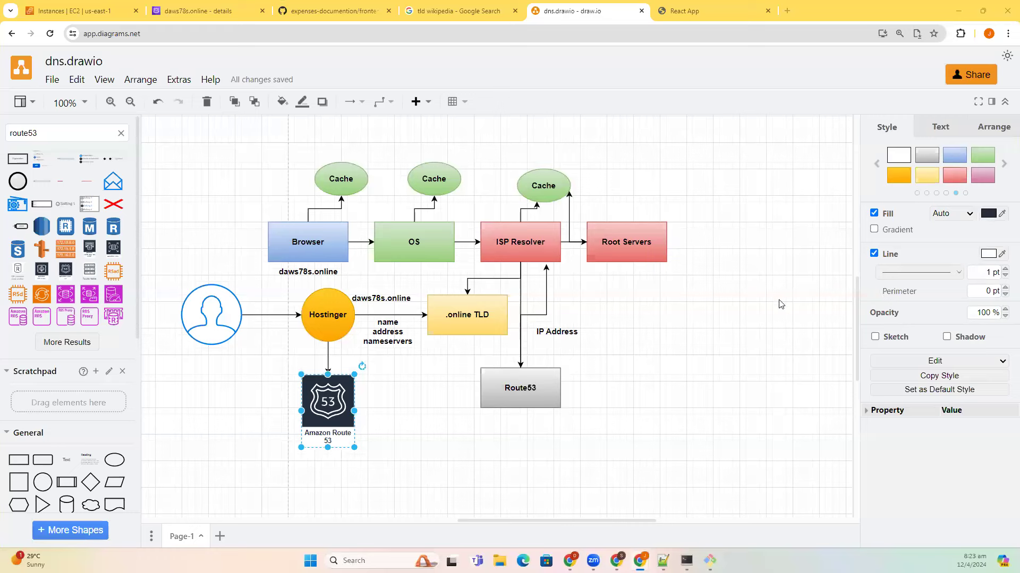
# - Deselect the Amazon Route 53 shape in draw.io and bring up the Notepad++ DNS notes
pyautogui.click(594, 337)
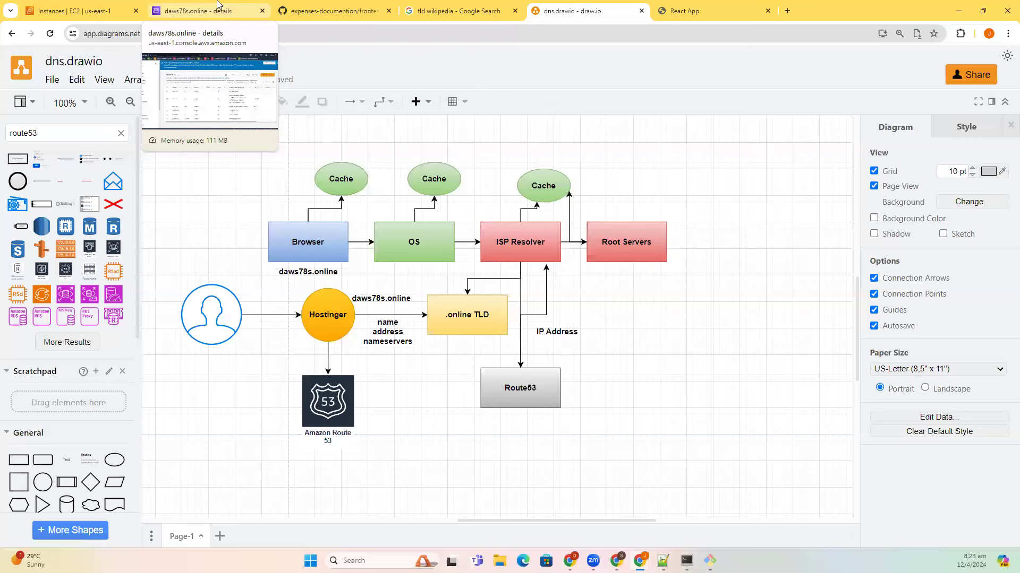
pyautogui.click(662, 560)
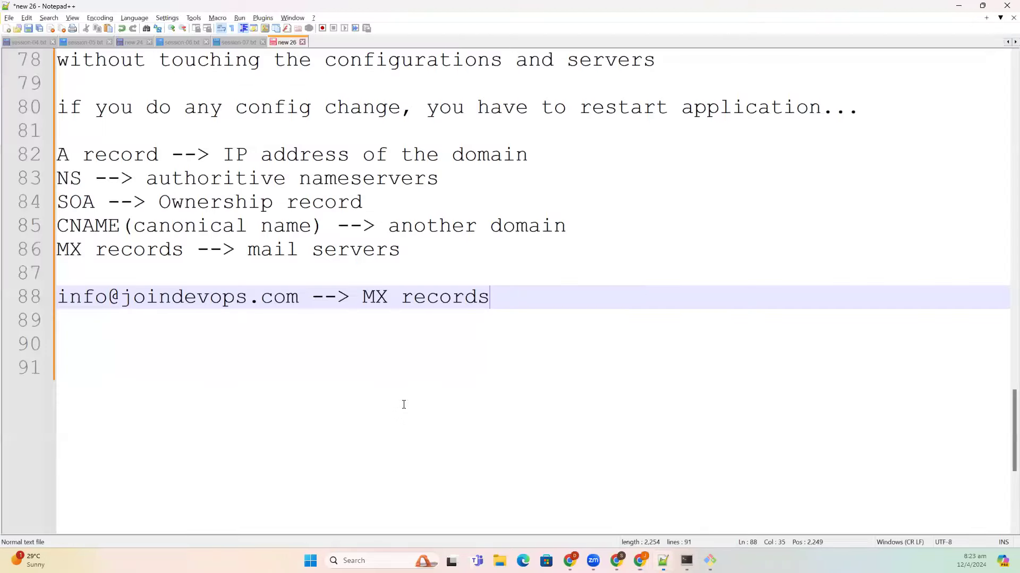
# - Add a 'soft link vs hardlink' heading with a dashed underline below line 88
pyautogui.press('Return')
pyautogui.press('Return')
pyautogui.press('Return')
pyautogui.write('soft lik vs')
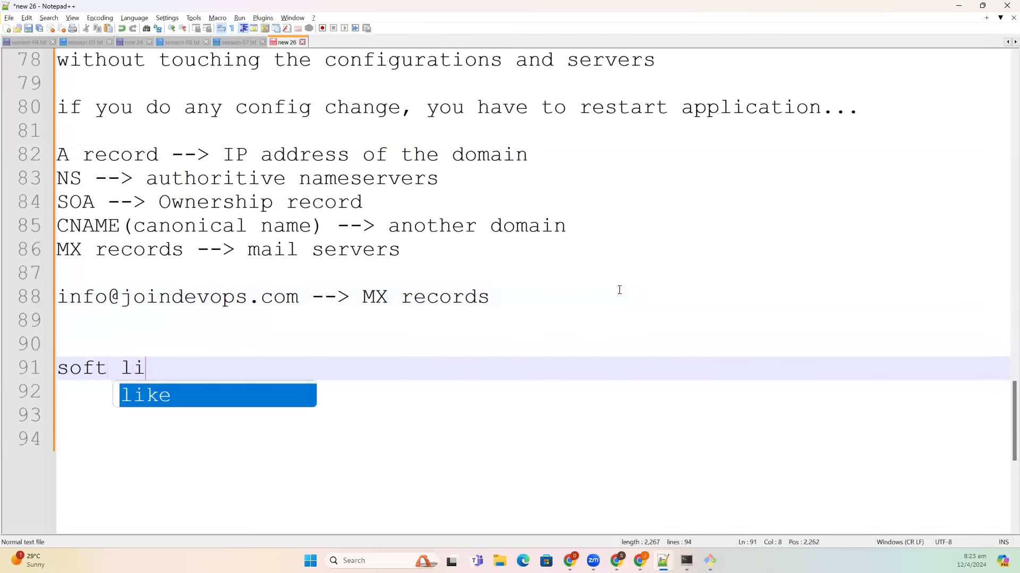
pyautogui.press('BackSpace')
pyautogui.press('BackSpace')
pyautogui.press('BackSpace')
pyautogui.press('BackSpace')
pyautogui.write('k')
pyautogui.press('BackSpace')
pyautogui.write('nk vs ')
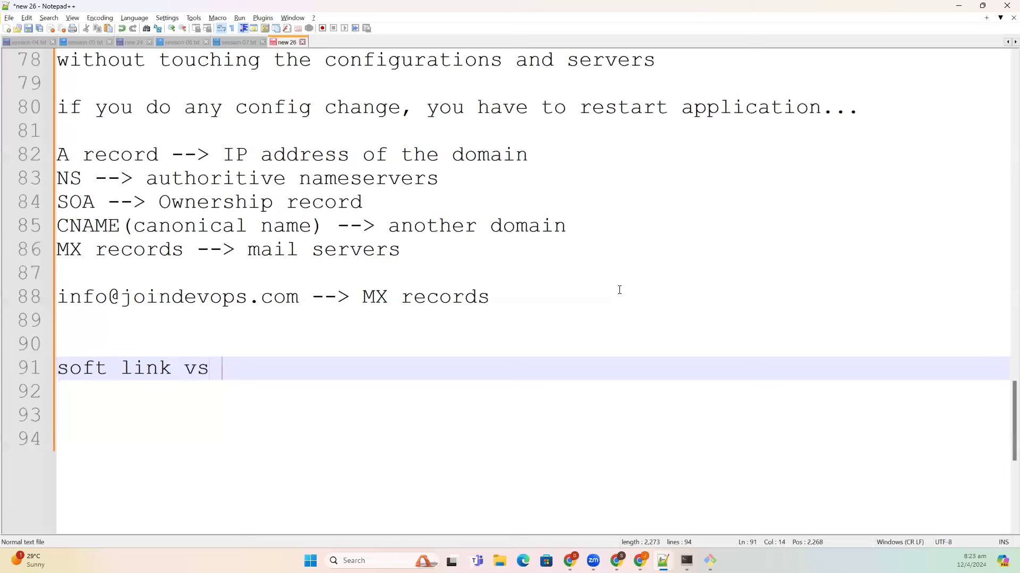
pyautogui.write('hardlink')
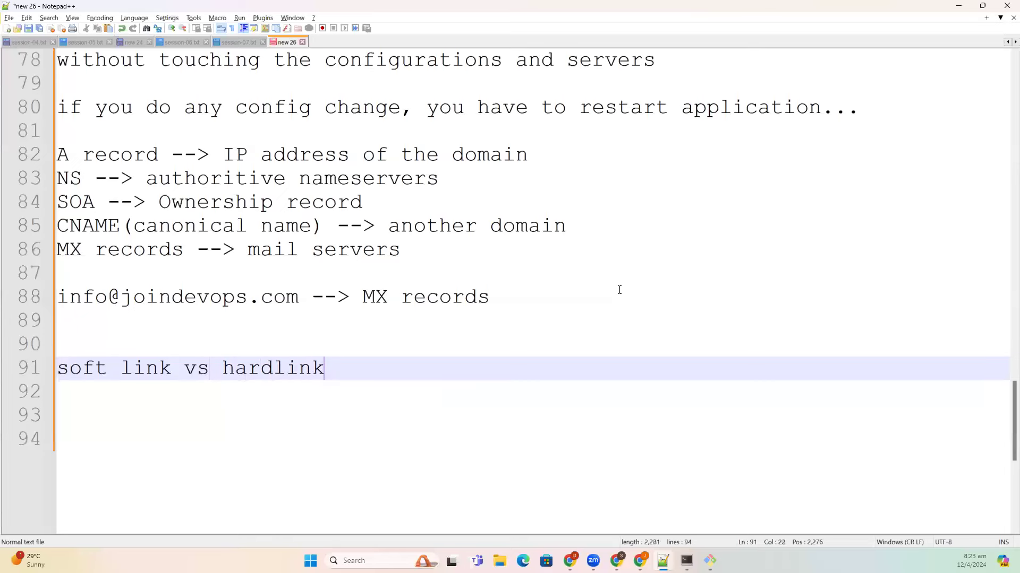
pyautogui.press('Return')
pyautogui.write('-')
pyautogui.write('----------------------')
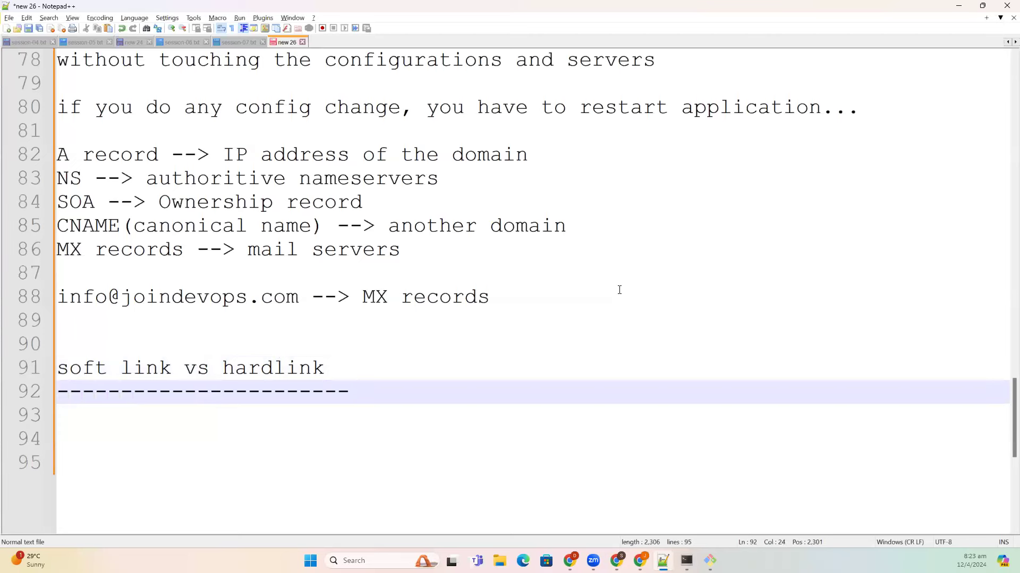
# - Write 'what is inode?' and 'inode = indexnode' beneath the heading
pyautogui.press('Return')
pyautogui.press('Return')
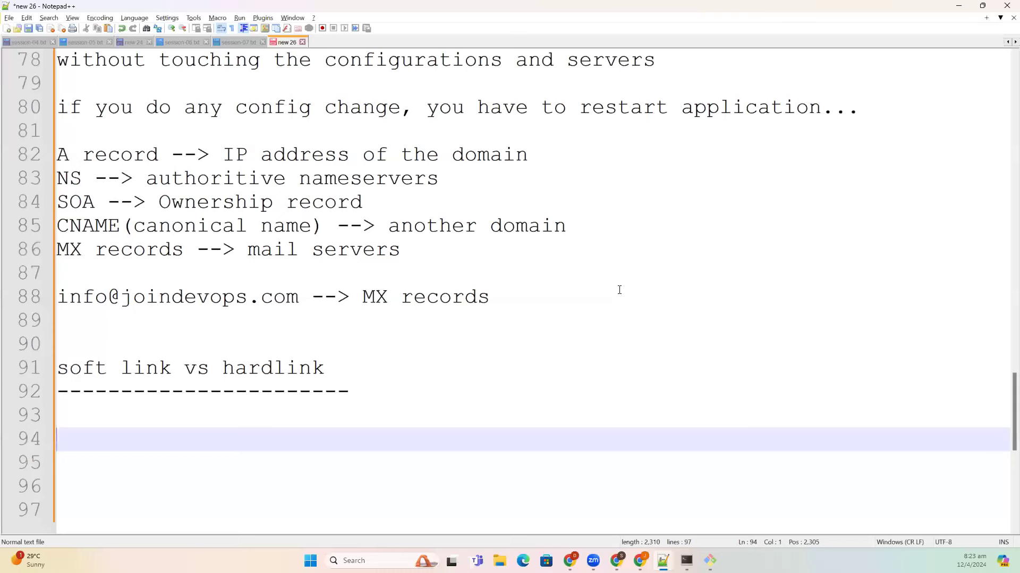
pyautogui.write('what is inode?')
pyautogui.press('Return')
pyautogui.press('Return')
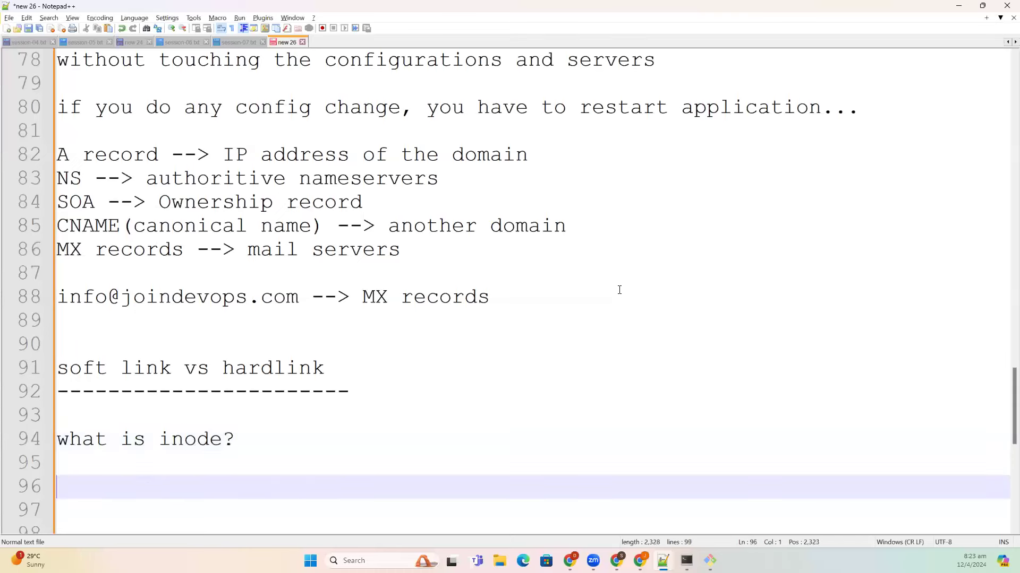
pyautogui.write('i')
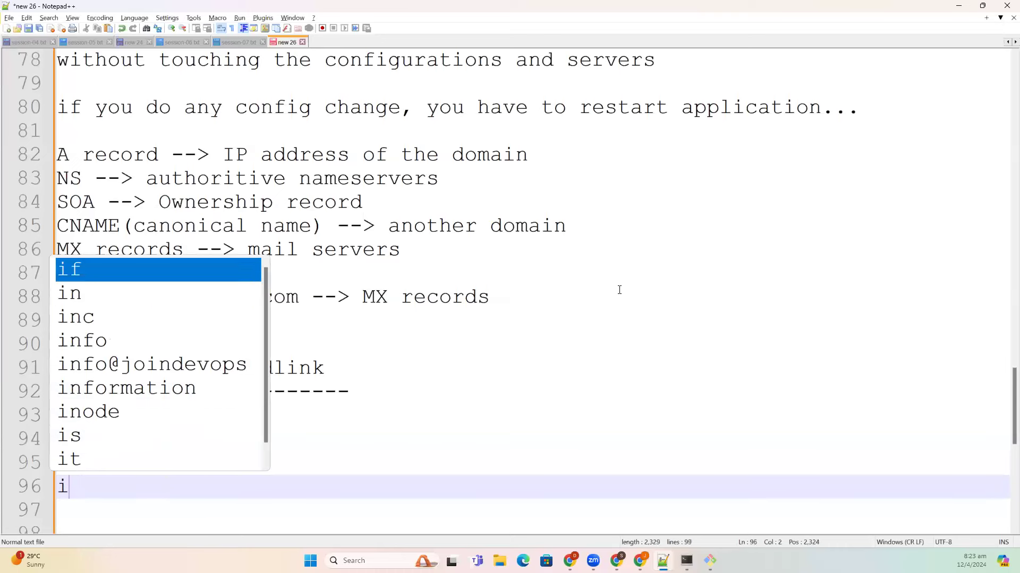
pyautogui.write('node = ')
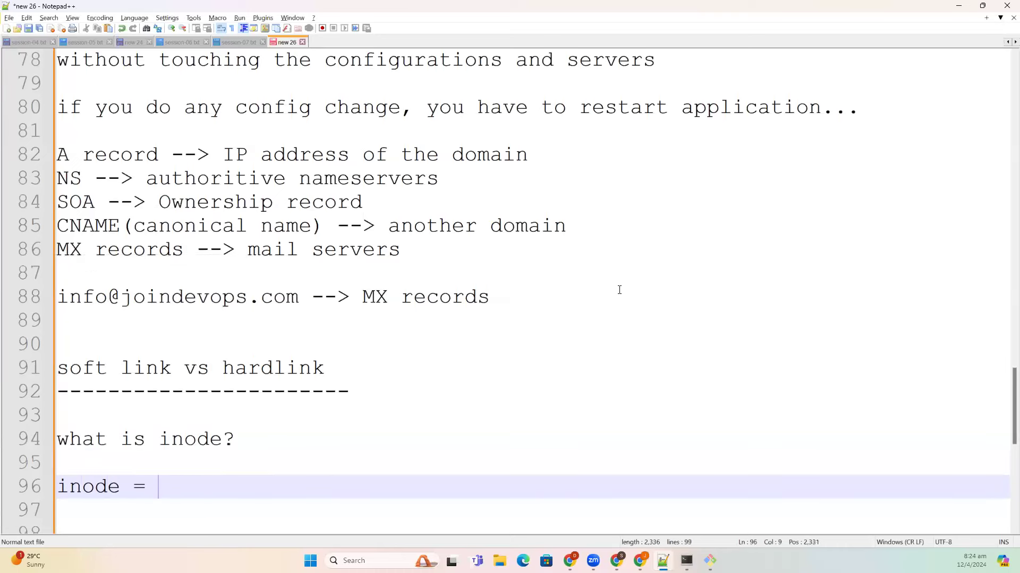
pyautogui.write('indexnode')
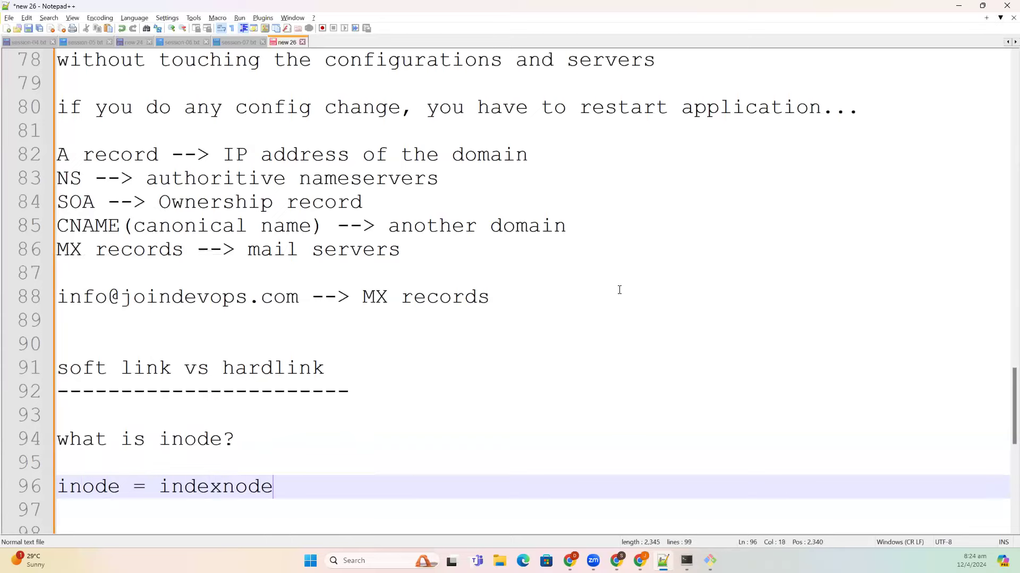
pyautogui.press('Return')
pyautogui.press('Return')
pyautogui.click(686, 561)
# - List the nginx html folder in detail, then look up index.html and select its inode 14950849
pyautogui.write('ls -l')
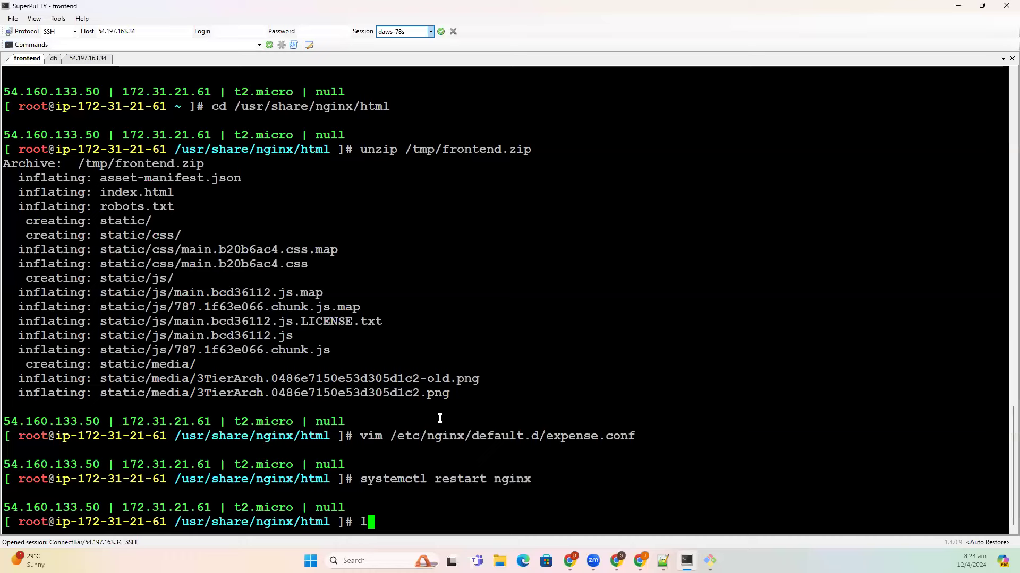
pyautogui.press('Return')
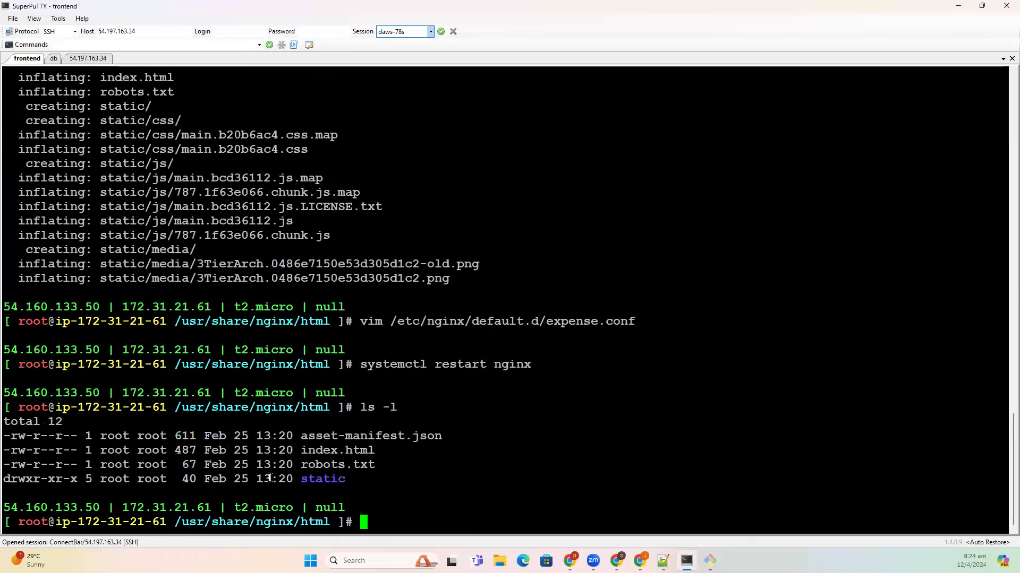
pyautogui.doubleClick(187, 437)
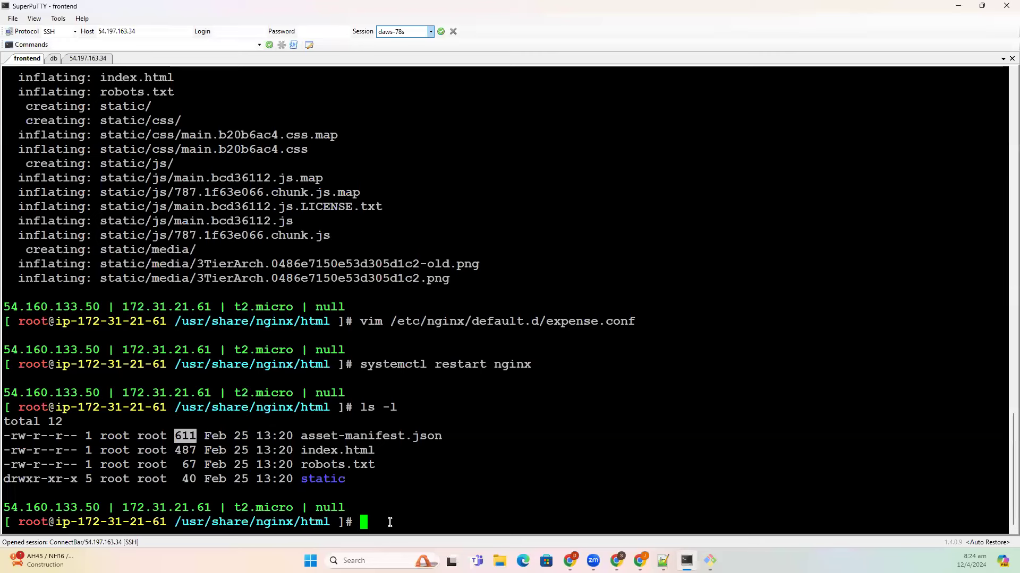
pyautogui.write('ls -l index.h')
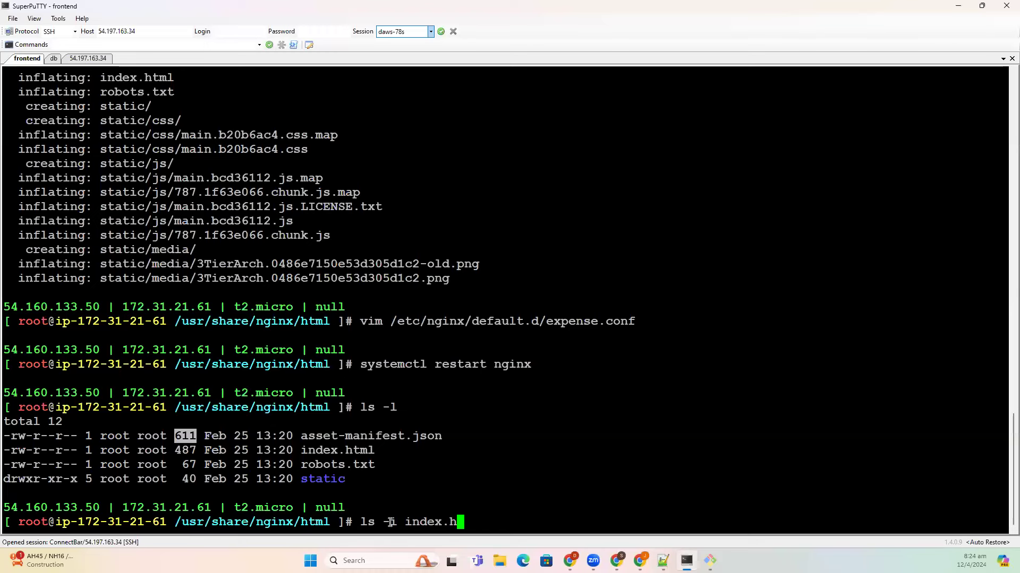
pyautogui.write('tml')
pyautogui.press('Return')
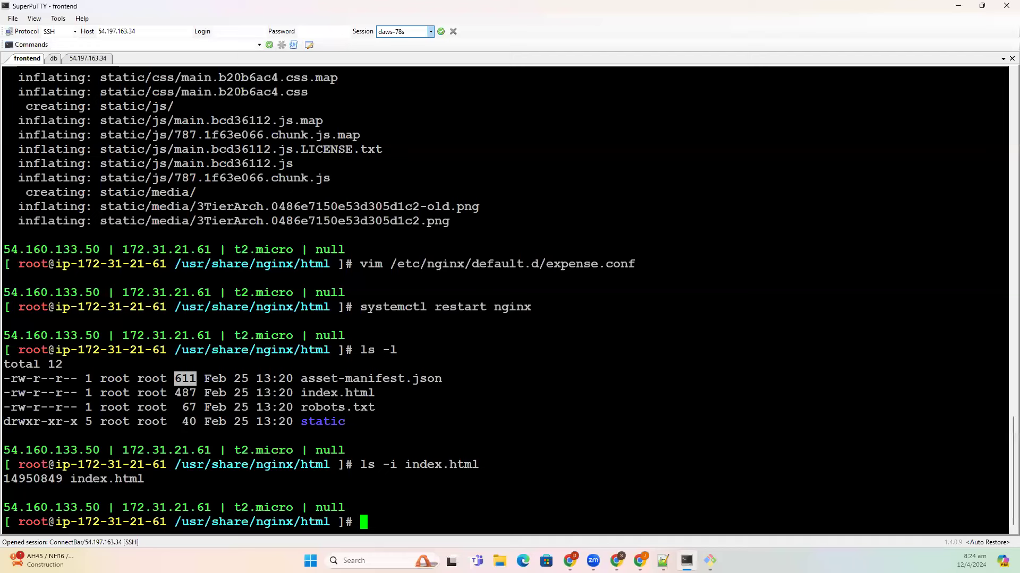
pyautogui.click(42, 478)
pyautogui.doubleClick(43, 477)
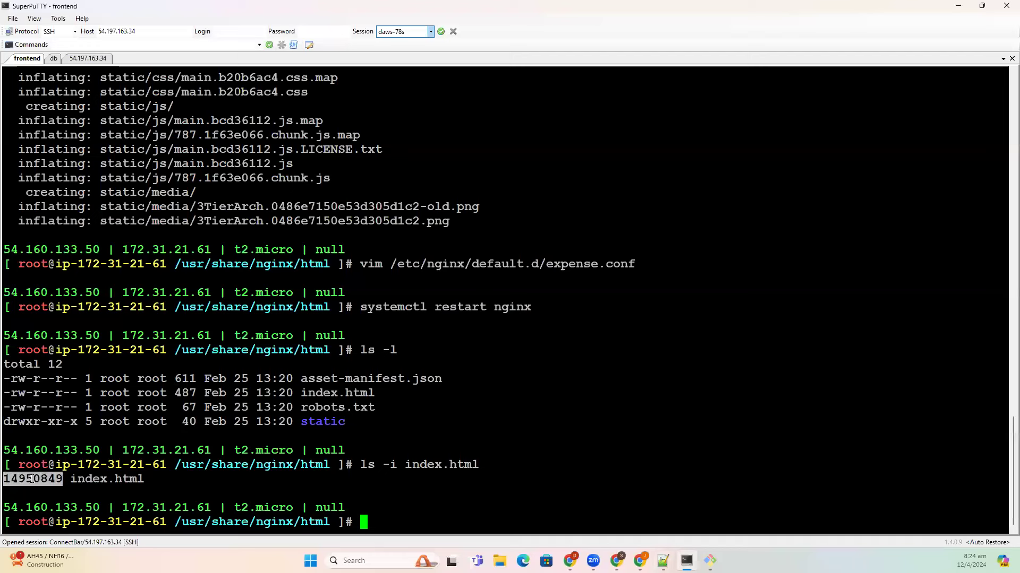
# - Paste inode number 14950849 into the notes and add 'storage location, ownership, permissions, etc.'
pyautogui.hotkey('alt', 'Tab')
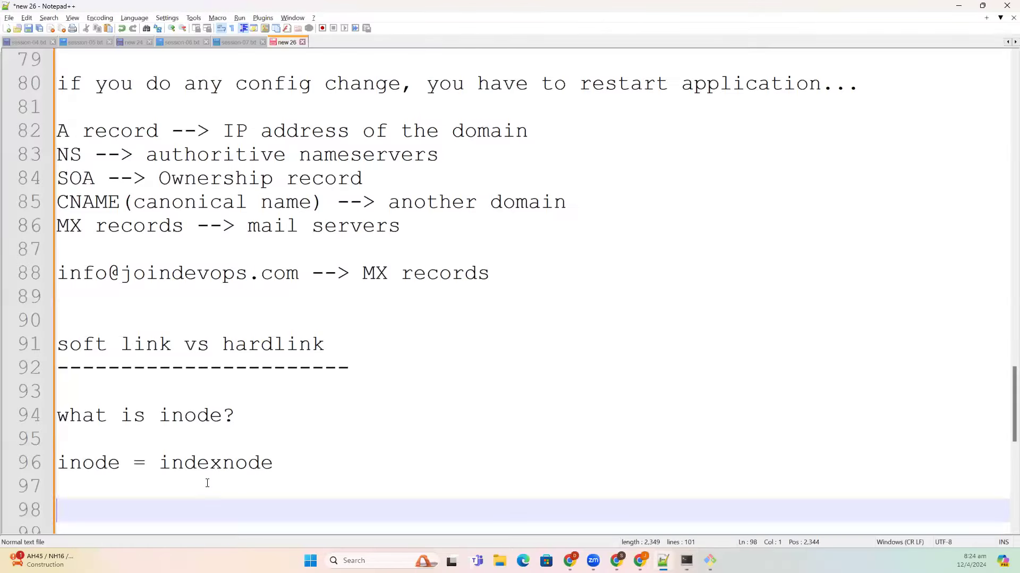
pyautogui.write('14950849')
pyautogui.press('Return')
pyautogui.press('Return')
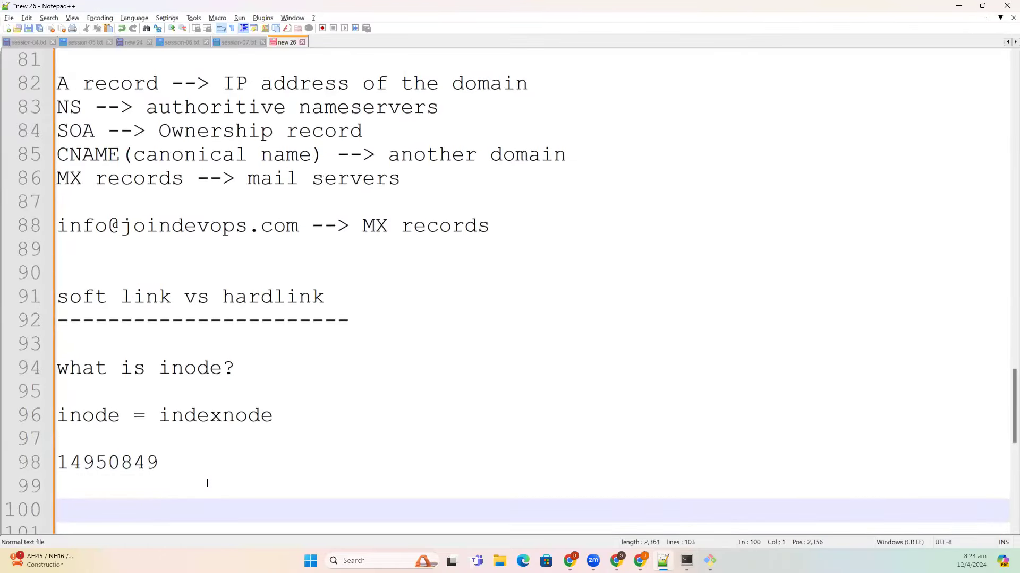
pyautogui.write('address s')
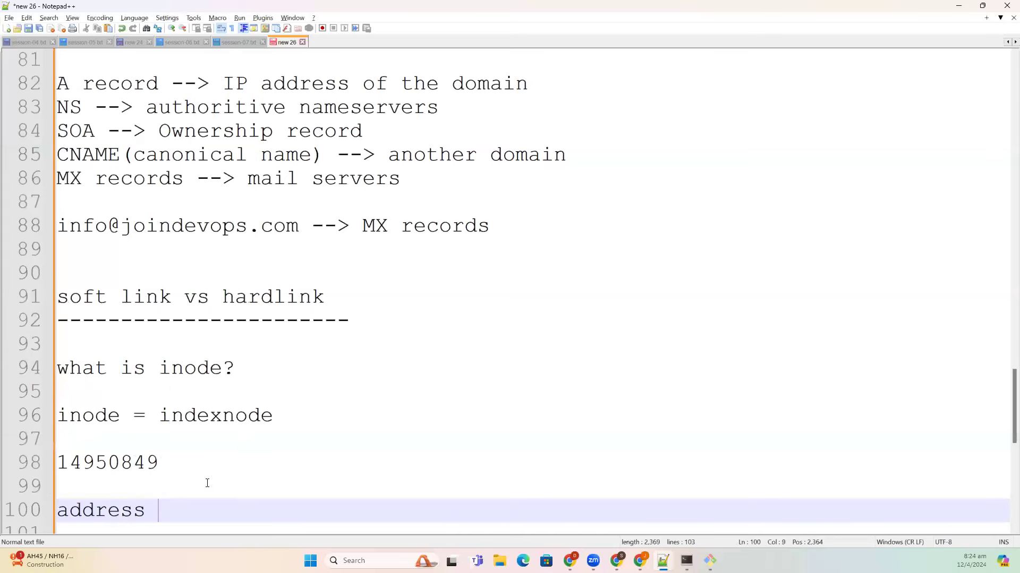
pyautogui.press('BackSpace')
pyautogui.press('BackSpace')
pyautogui.press('BackSpace')
pyautogui.press('BackSpace')
pyautogui.press('BackSpace')
pyautogui.press('BackSpace')
pyautogui.press('BackSpace')
pyautogui.press('BackSpace')
pyautogui.press('BackSpace')
pyautogui.write('stora')
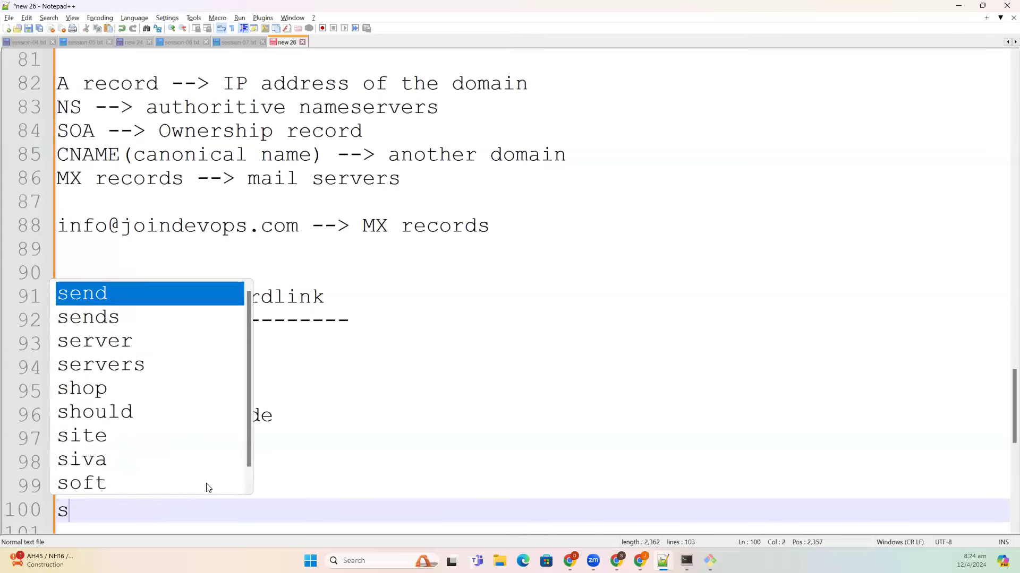
pyautogui.write('g')
pyautogui.press('BackSpace')
pyautogui.write('age o')
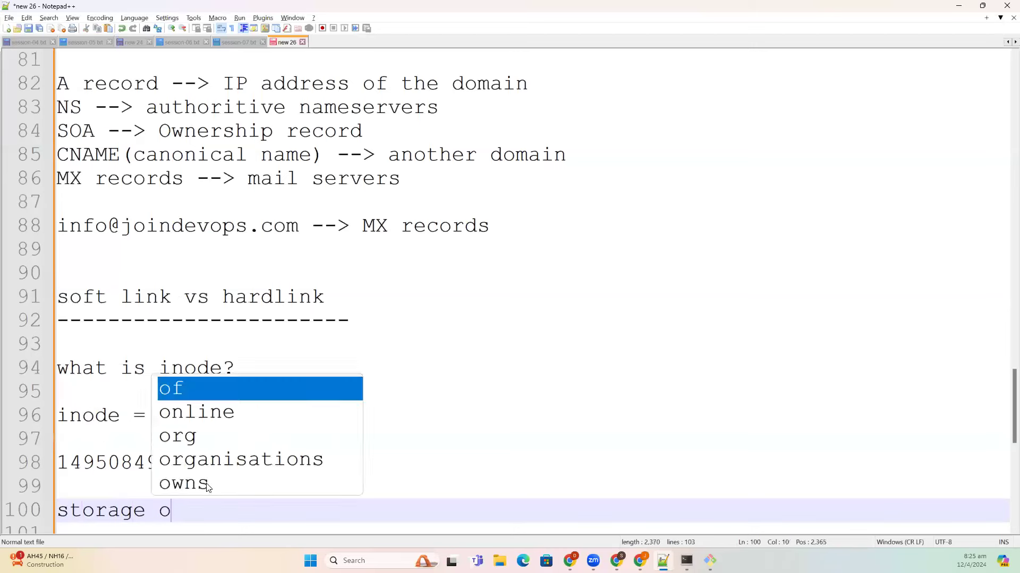
pyautogui.press('BackSpace')
pyautogui.write('locati')
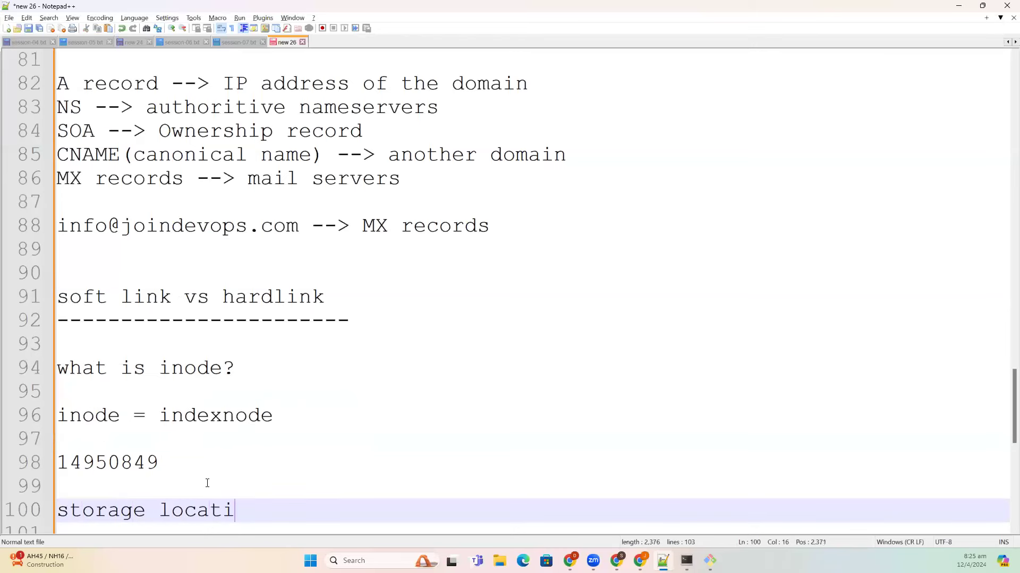
pyautogui.write('on, ownership, permis')
pyautogui.press('BackSpace')
pyautogui.write('issions, etc.')
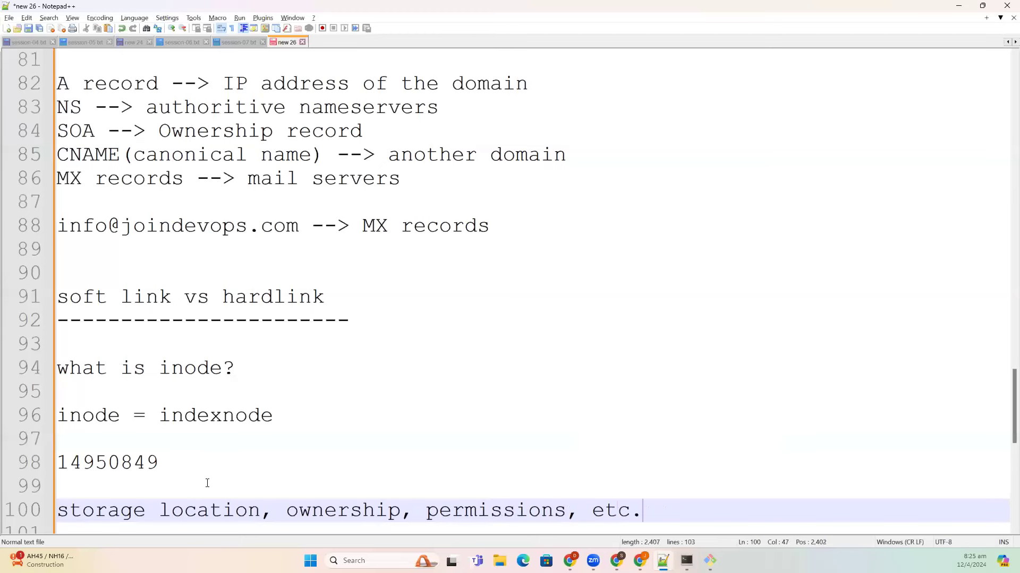
# - Insert 'inode stores the file metadata actually.' below the 'what is inode?' line
pyautogui.click(257, 368)
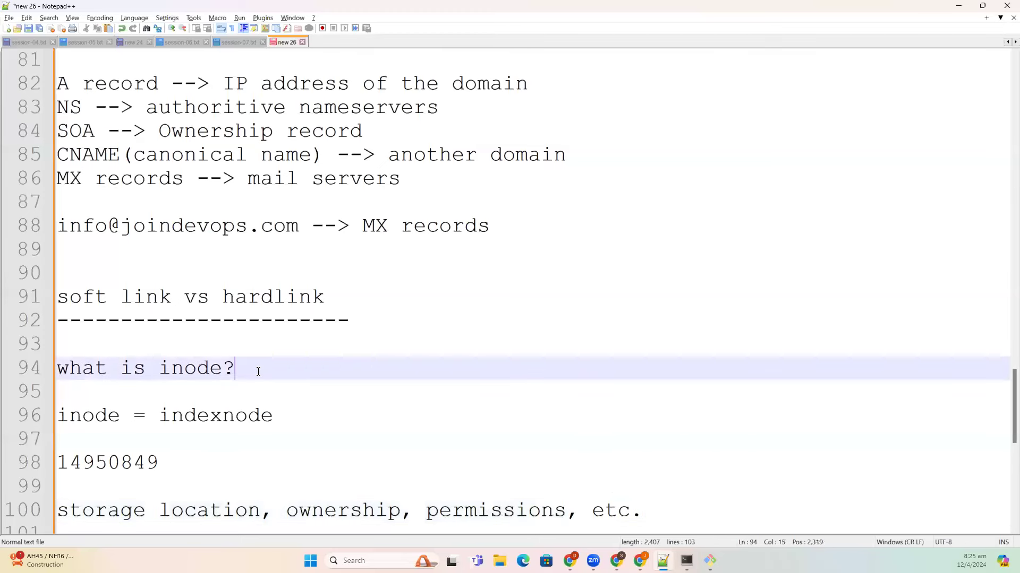
pyautogui.press('Return')
pyautogui.press('Return')
pyautogui.write('inode stpore')
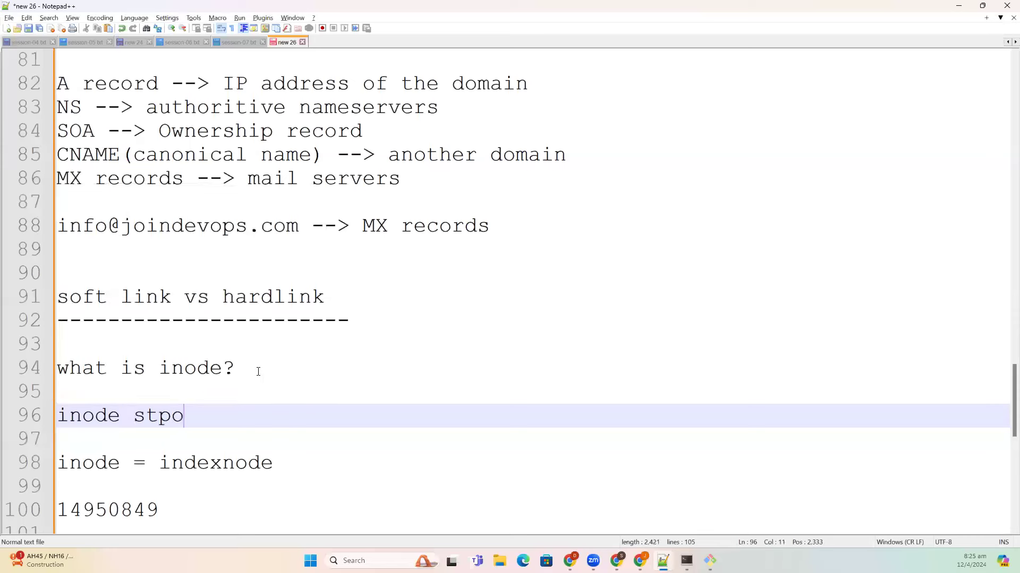
pyautogui.press('BackSpace')
pyautogui.press('BackSpace')
pyautogui.press('BackSpace')
pyautogui.press('BackSpace')
pyautogui.write('ore')
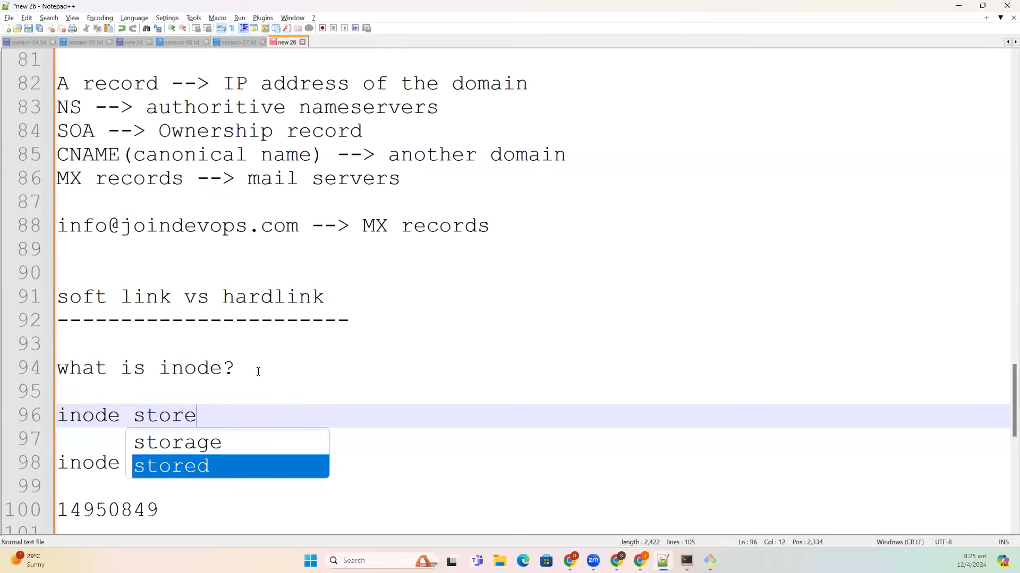
pyautogui.write('s the file mete')
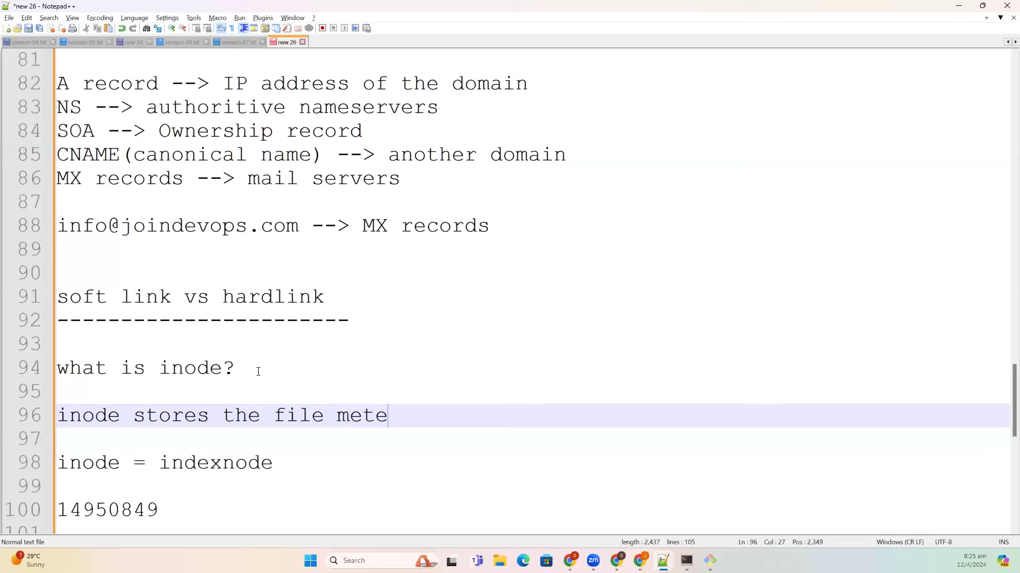
pyautogui.press('BackSpace')
pyautogui.write('adata actually.')
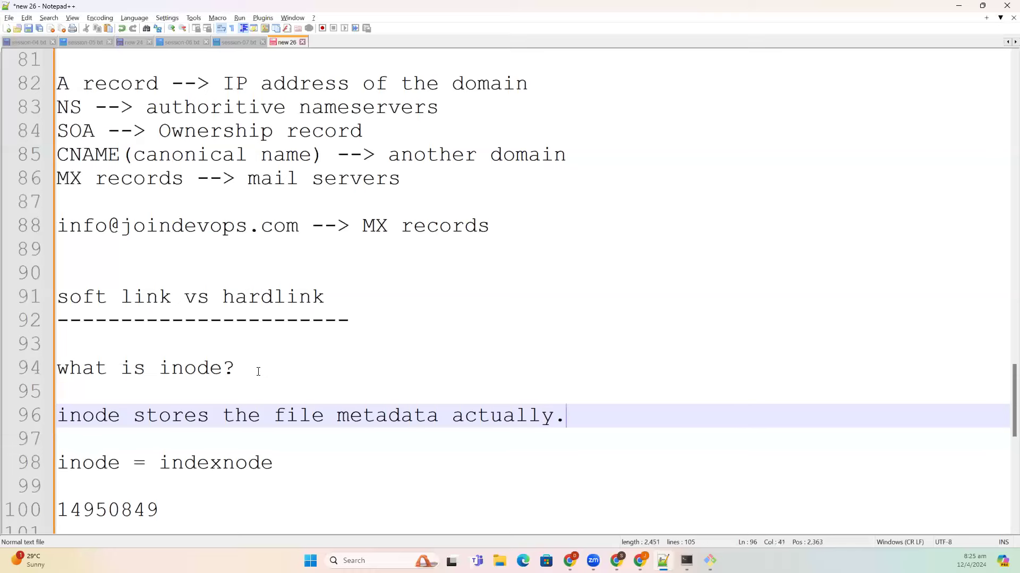
pyautogui.scroll(-2, 297, 353)
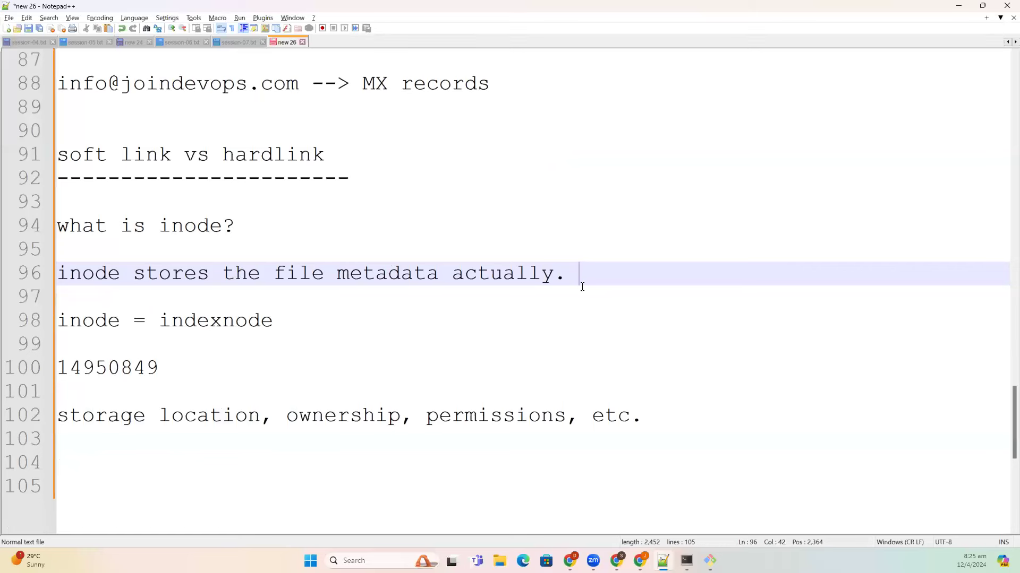
# - Place an enlarged cylinder below Root Servers and an ellipse near Route53 in dns.drawio
pyautogui.moveTo(640, 561)
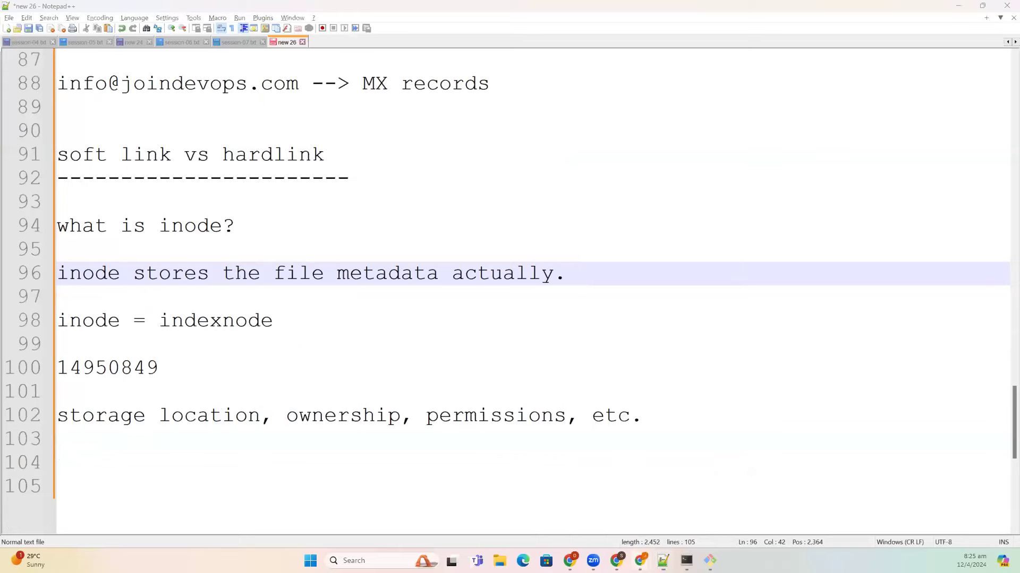
pyautogui.click(582, 507)
pyautogui.scroll(-1, 497, 281)
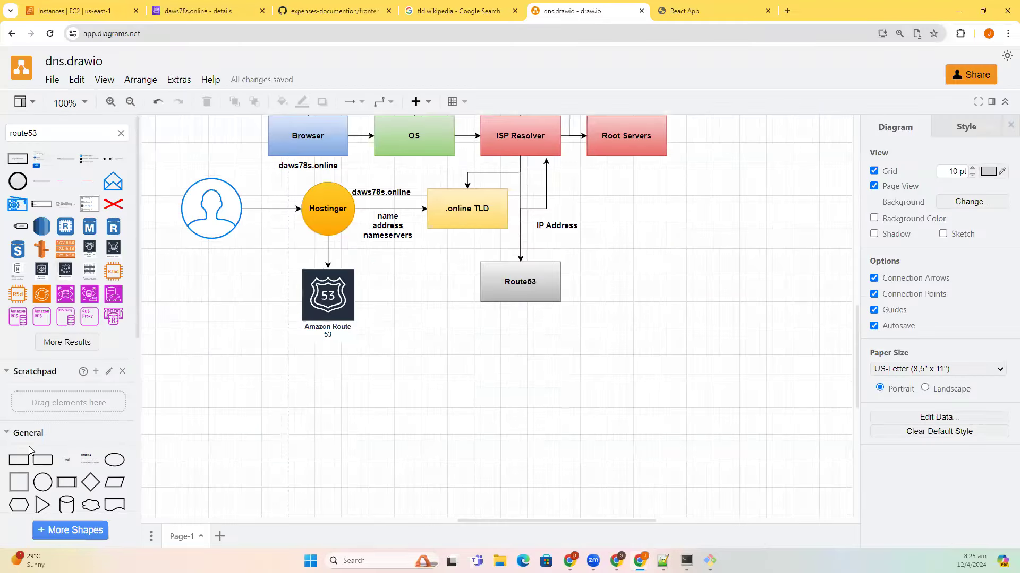
pyautogui.scroll(-2, 42, 473)
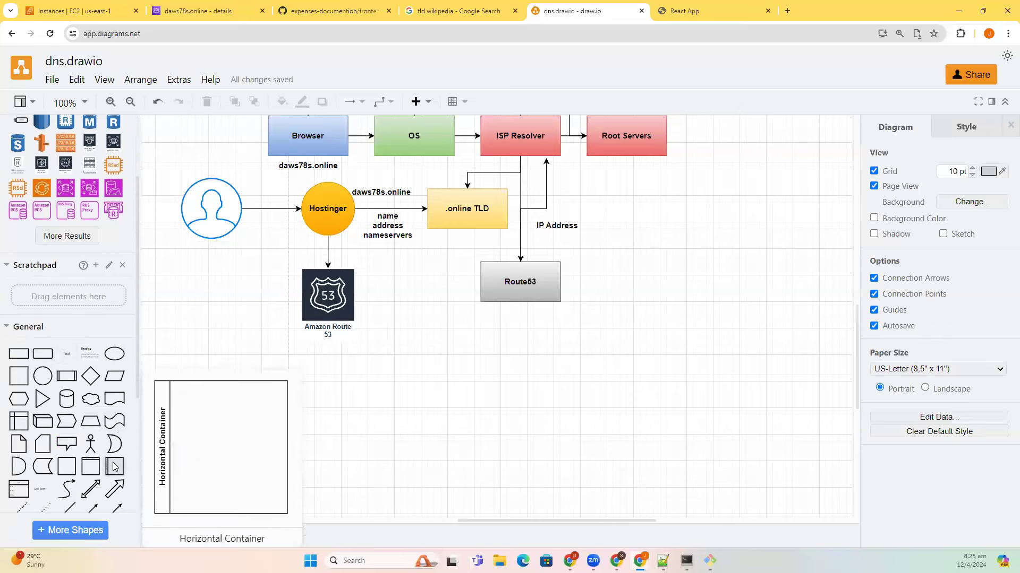
pyautogui.click(67, 398)
pyautogui.moveTo(502, 307); pyautogui.dragTo(586, 368)
pyautogui.moveTo(614, 401); pyautogui.dragTo(620, 413)
pyautogui.moveTo(591, 365); pyautogui.dragTo(611, 384)
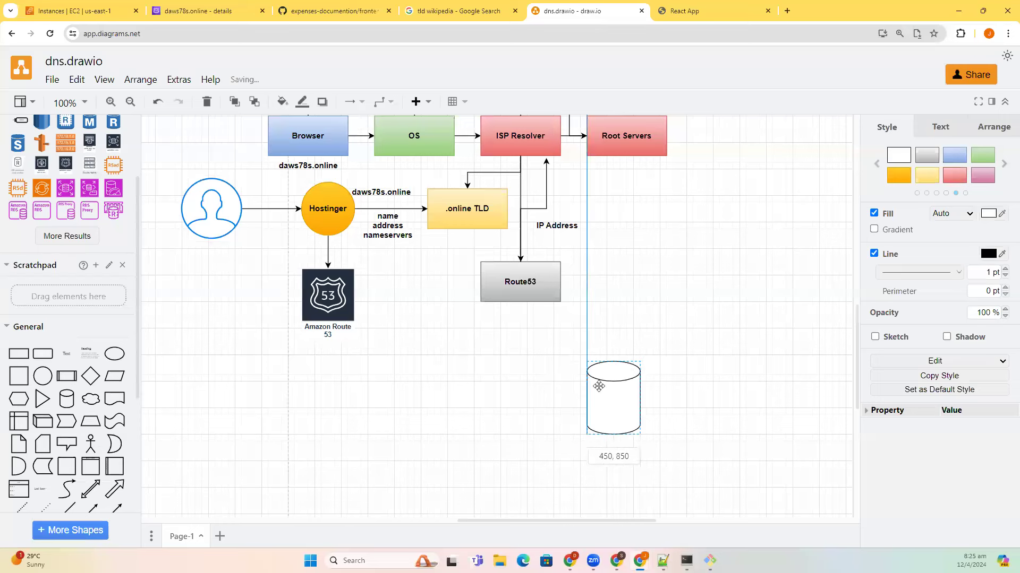
pyautogui.click(42, 377)
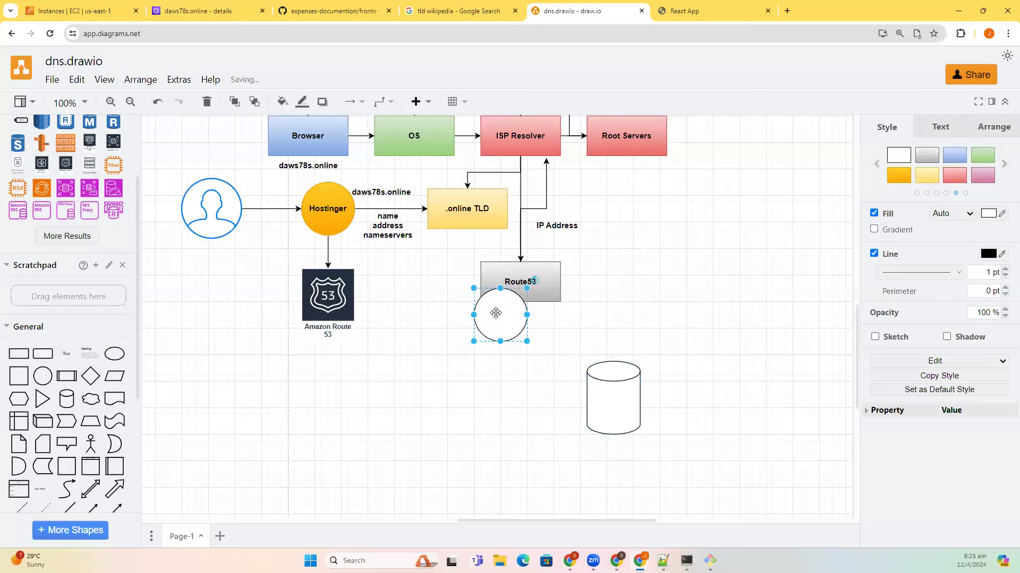
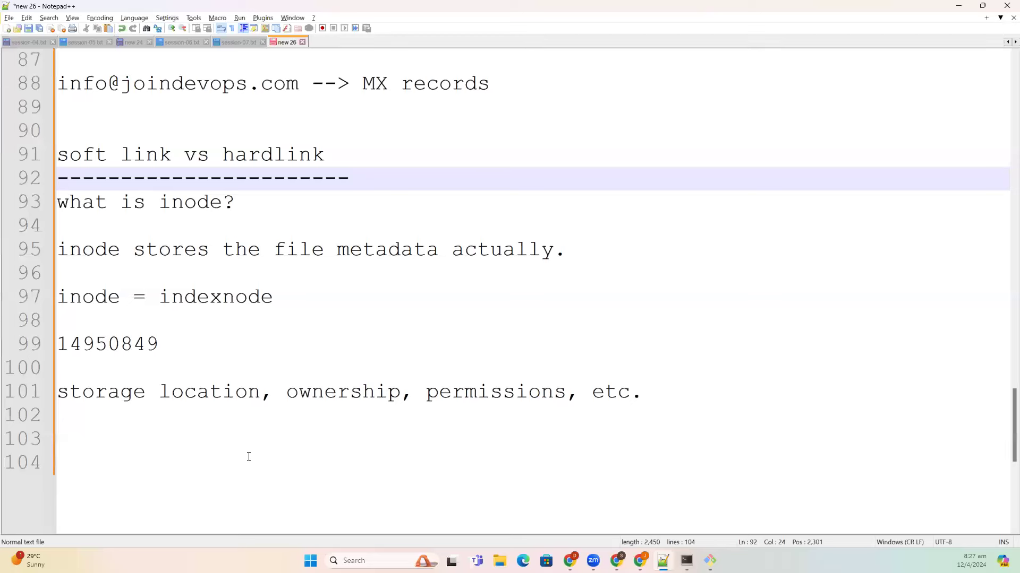
# - Highlight the inode number and metadata sentence, then move the Adobe Acrobat shortcut around the desktop
pyautogui.doubleClick(106, 344)
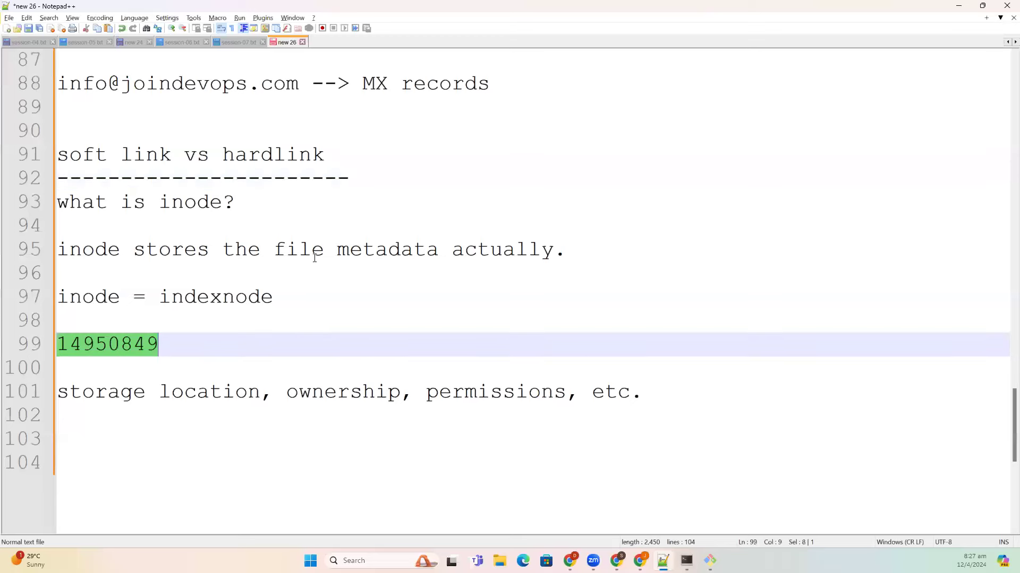
pyautogui.moveTo(554, 250); pyautogui.dragTo(126, 225)
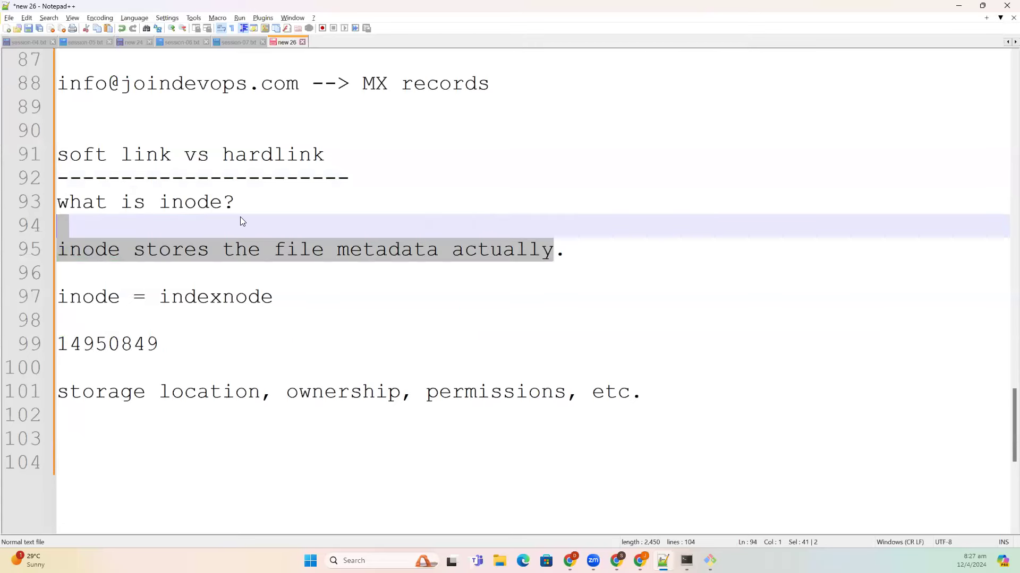
pyautogui.click(196, 204)
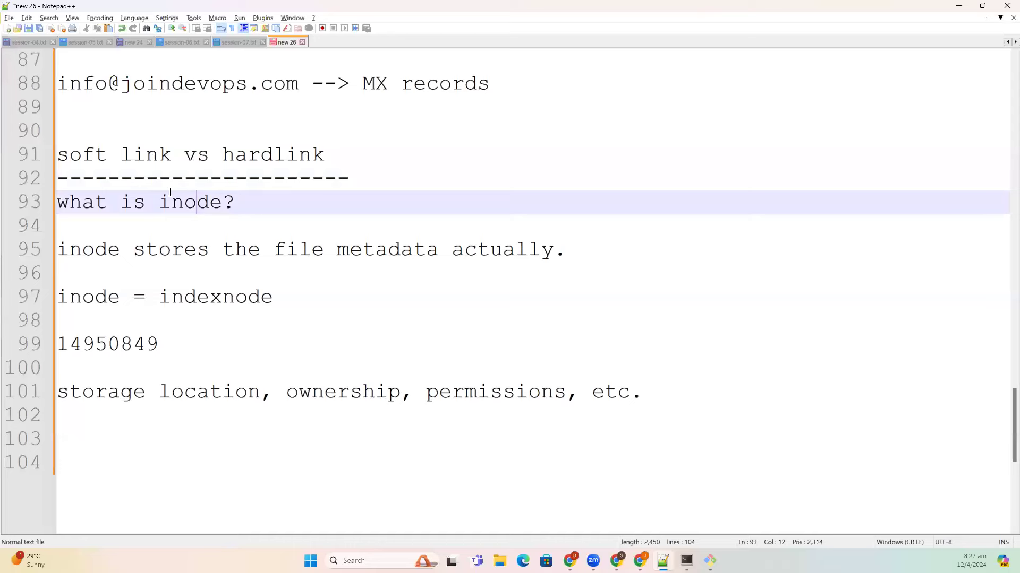
pyautogui.doubleClick(177, 209)
pyautogui.click(660, 403)
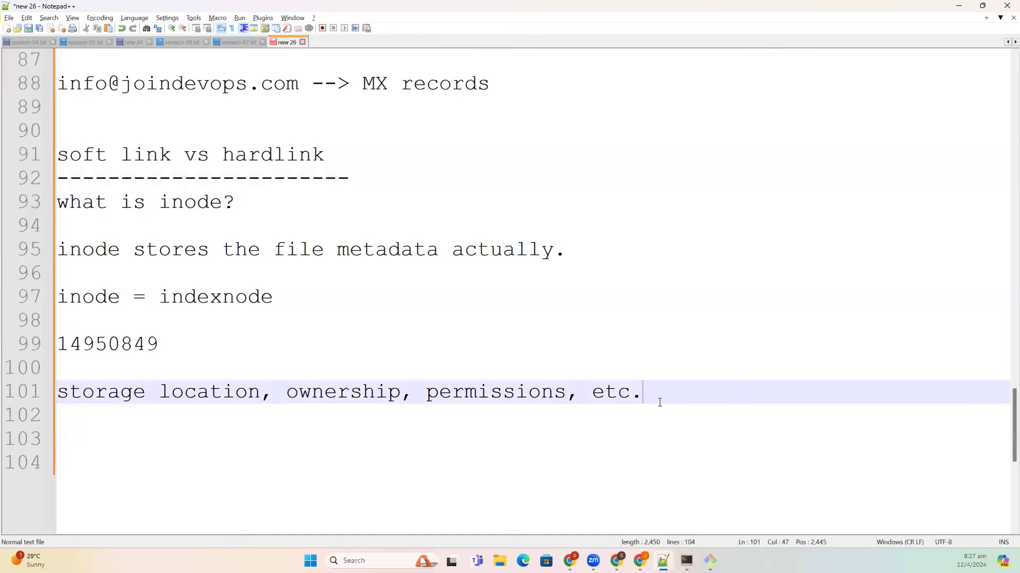
pyautogui.press('super+d')
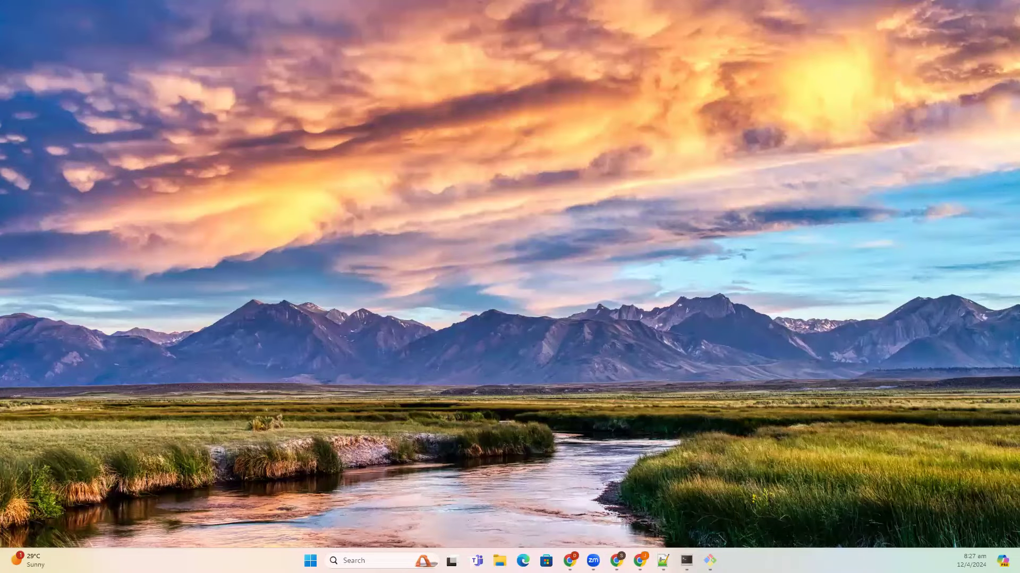
pyautogui.moveTo(20, 24); pyautogui.dragTo(477, 171)
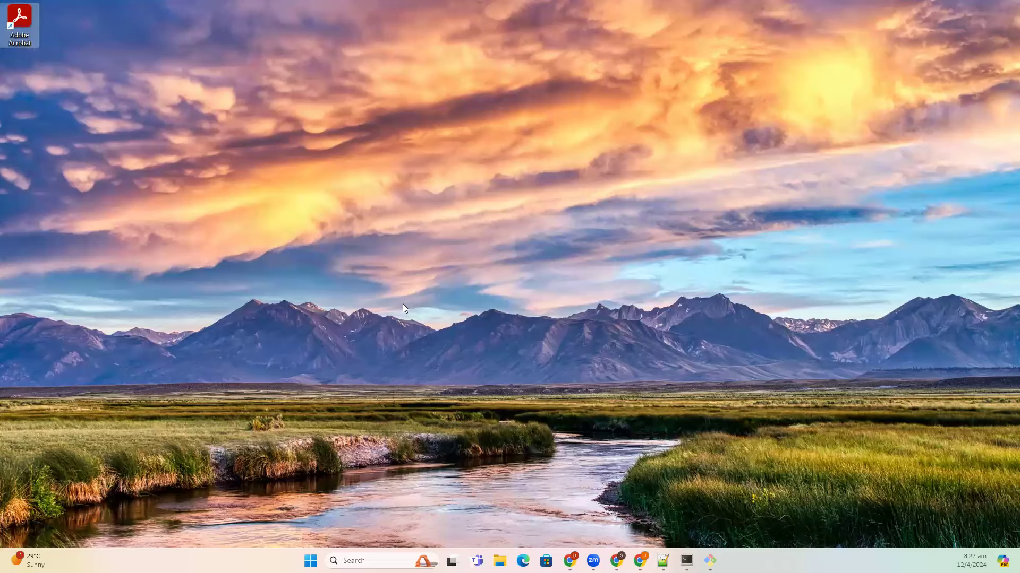
# - Add the line 'shortcut --> points to the real location' to the notes, then return to the desktop
pyautogui.hotkey('alt', 'Tab')
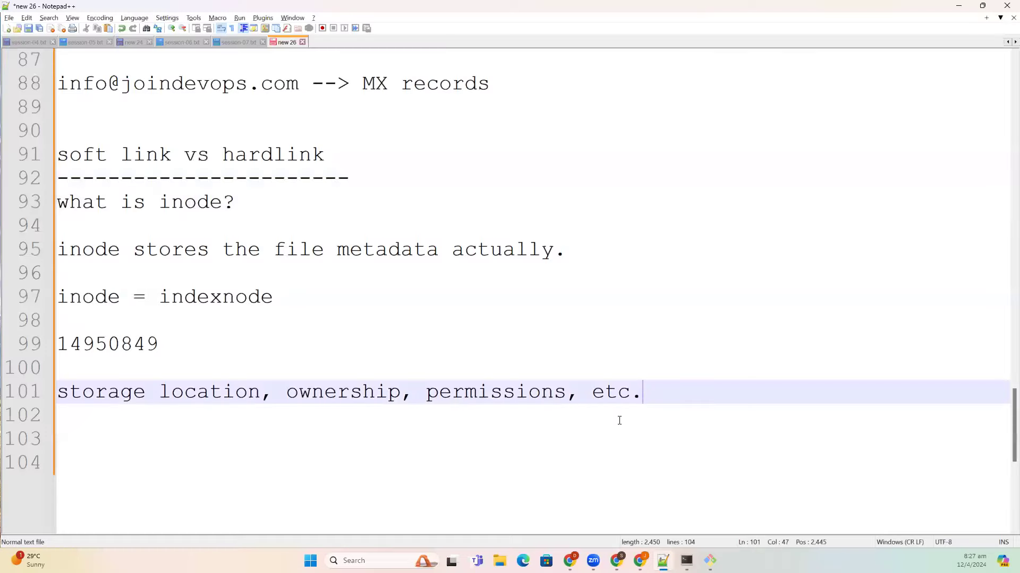
pyautogui.press('Return')
pyautogui.press('Return')
pyautogui.write('s')
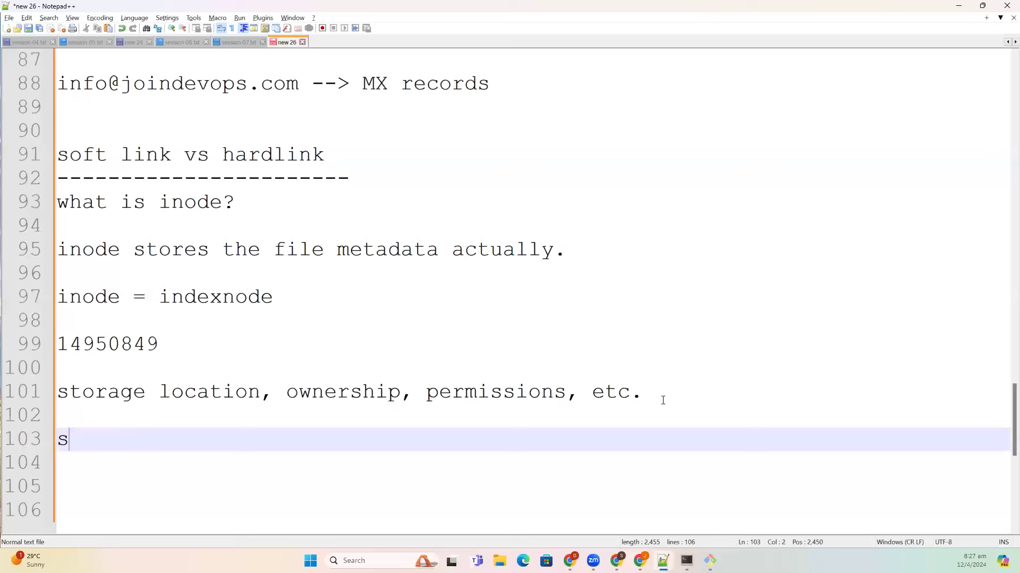
pyautogui.write('hortcut --> pin')
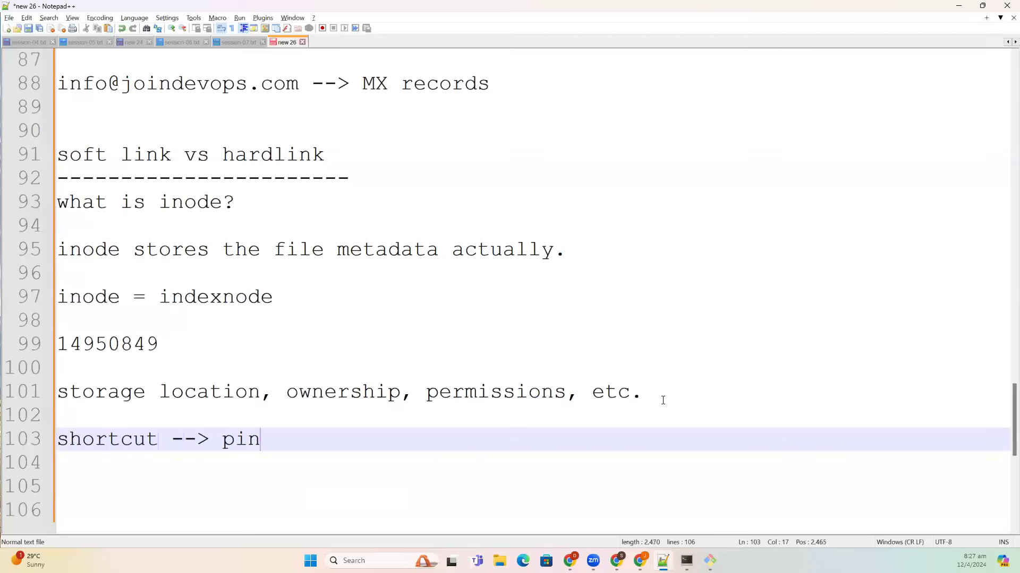
pyautogui.press('BackSpace')
pyautogui.press('BackSpace')
pyautogui.write('oints to th')
pyautogui.press('BackSpace')
pyautogui.write('e')
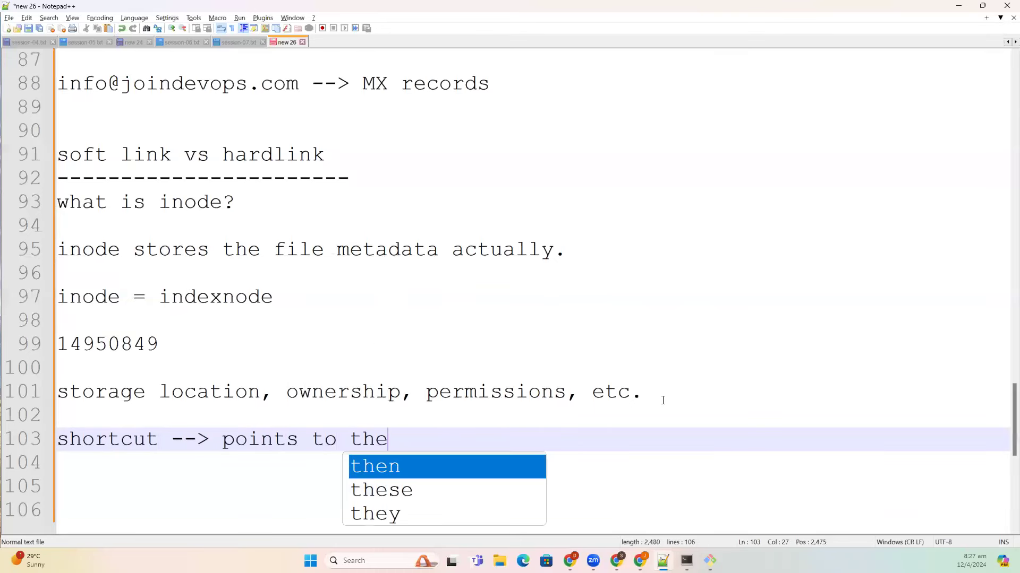
pyautogui.write(' real loc')
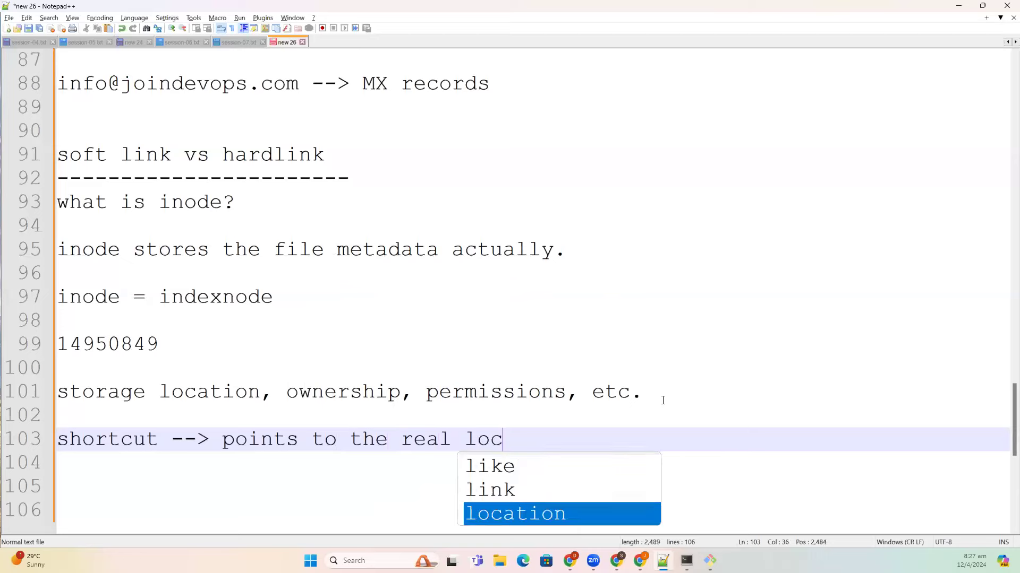
pyautogui.write('a')
pyautogui.press('Return')
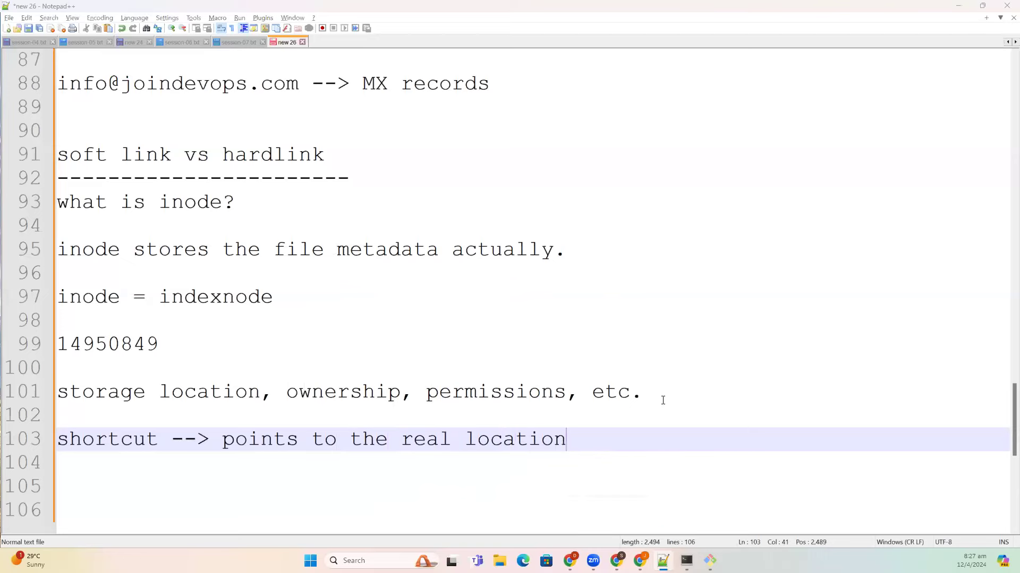
pyautogui.hotkey('alt', 'Tab')
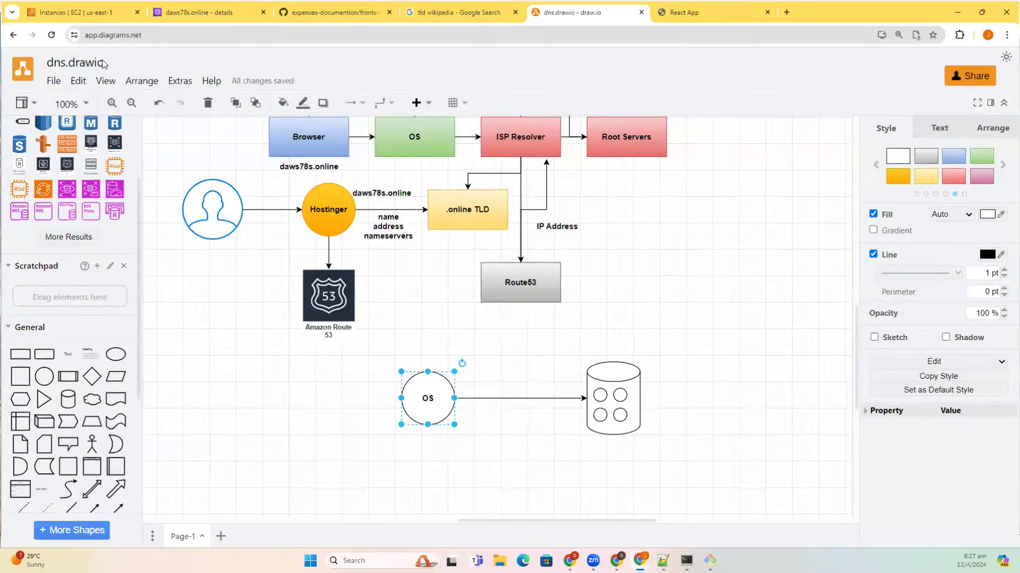
pyautogui.press('super+d')
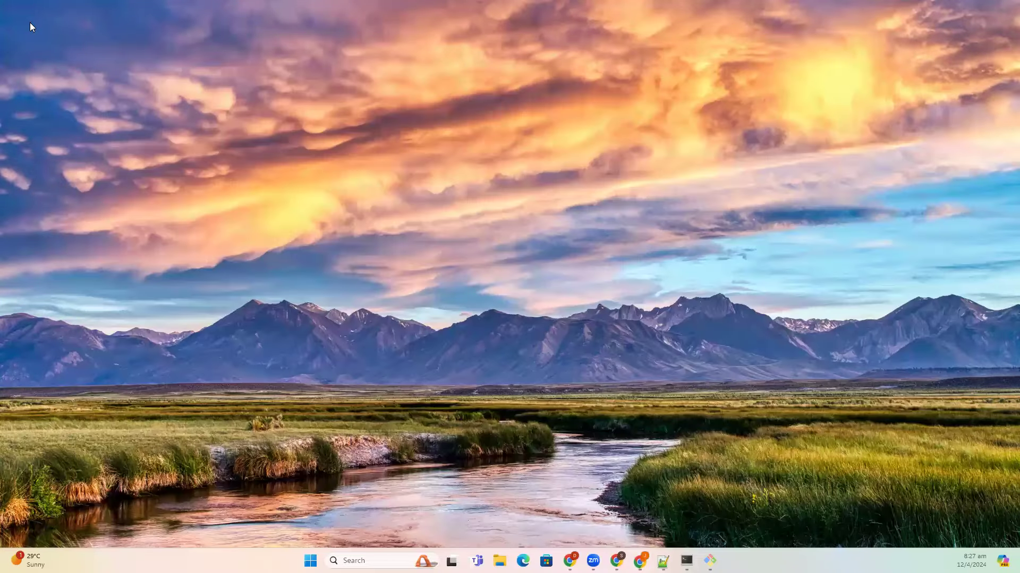
pyautogui.rightClick(30, 22)
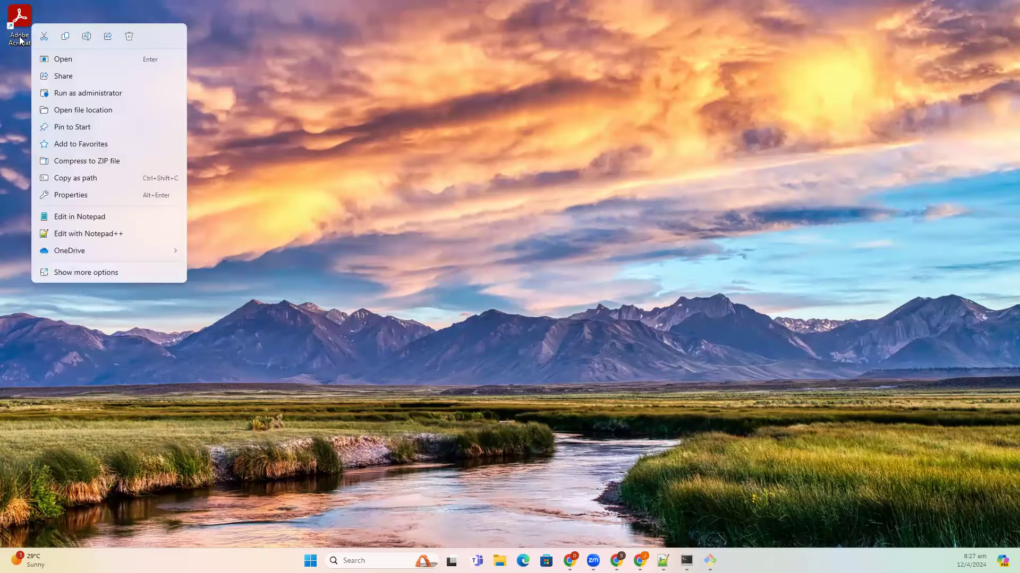
pyautogui.click(112, 278)
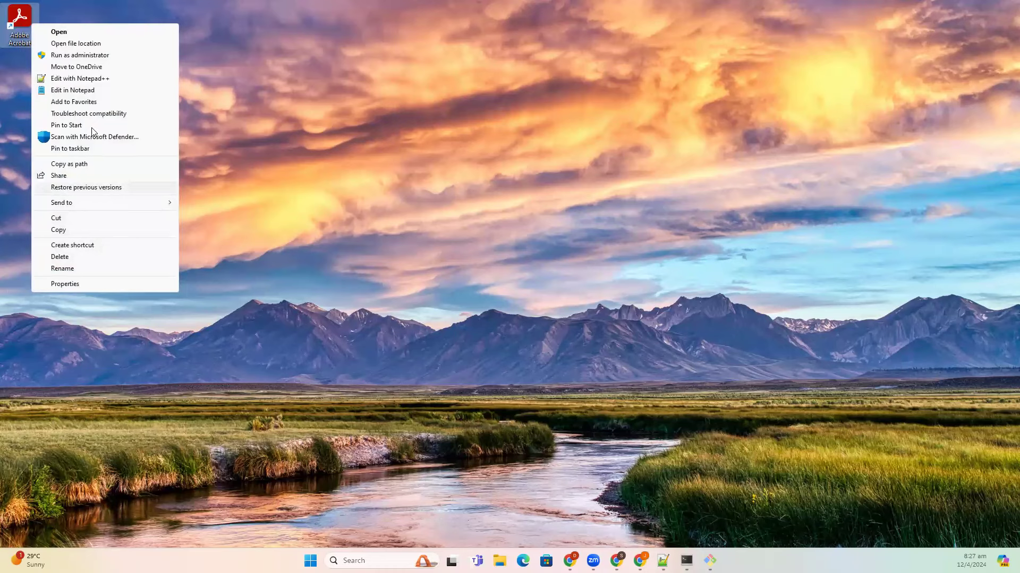
pyautogui.click(98, 46)
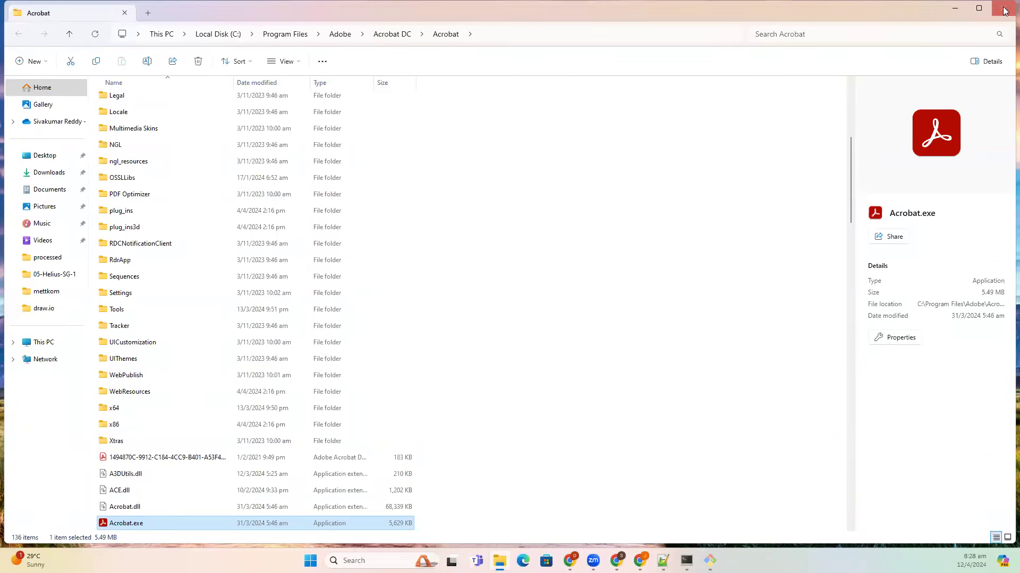
pyautogui.hotkey('alt', 'F4')
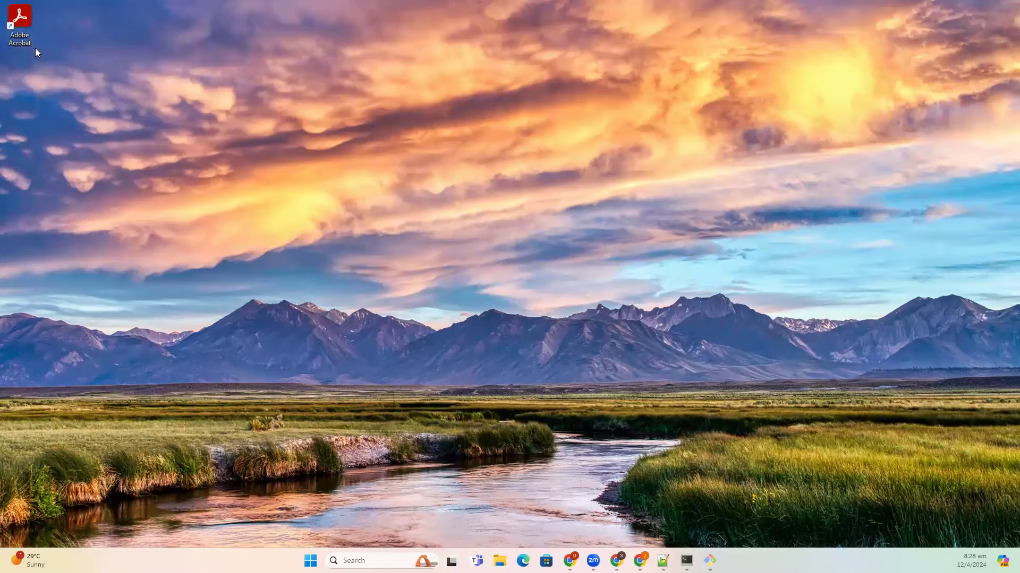
# - Restore Notepad++ and highlight 'soft link' and 'hardlink' in the heading
pyautogui.click(663, 560)
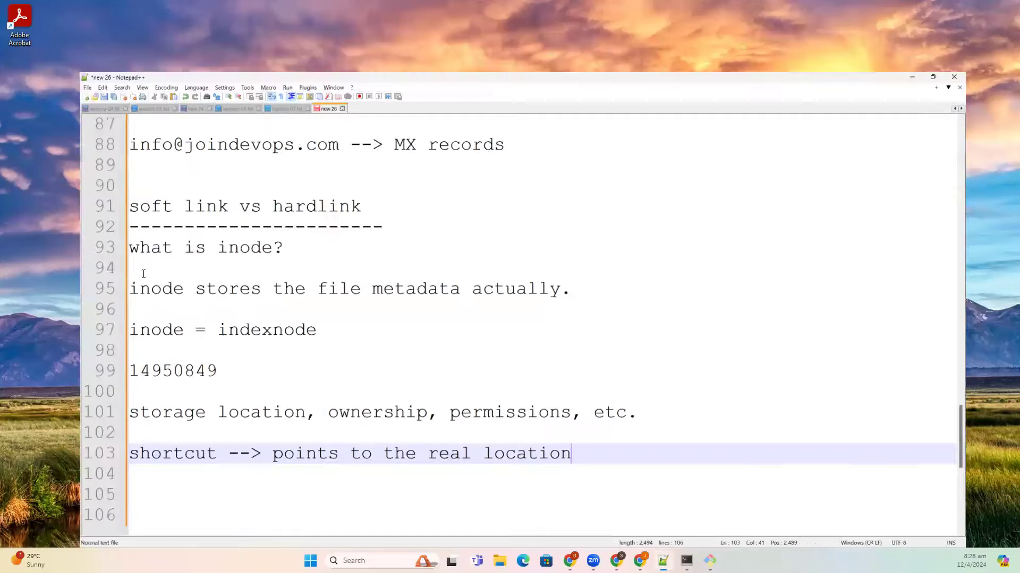
pyautogui.moveTo(169, 154); pyautogui.dragTo(58, 154)
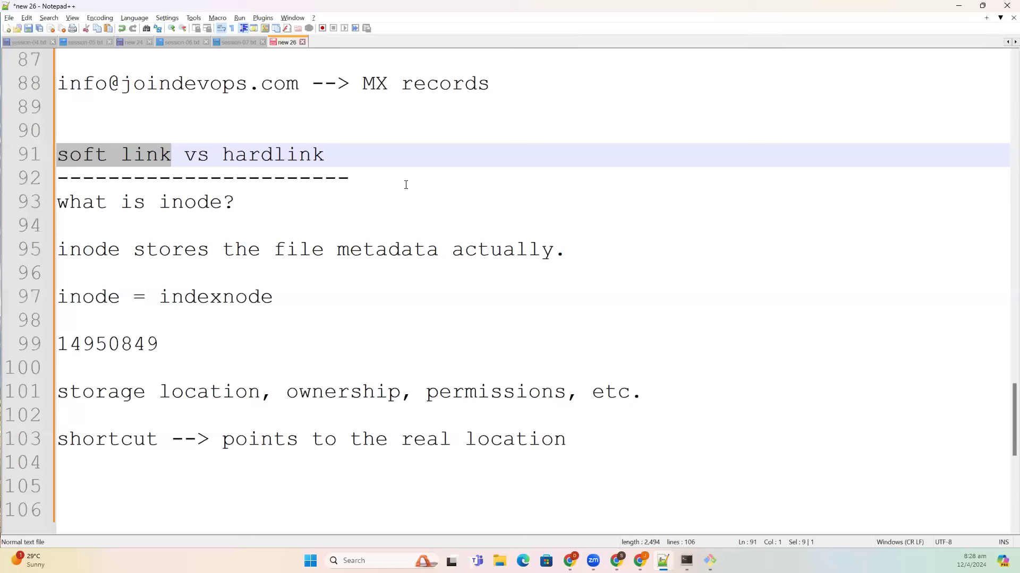
pyautogui.moveTo(223, 155); pyautogui.dragTo(334, 159)
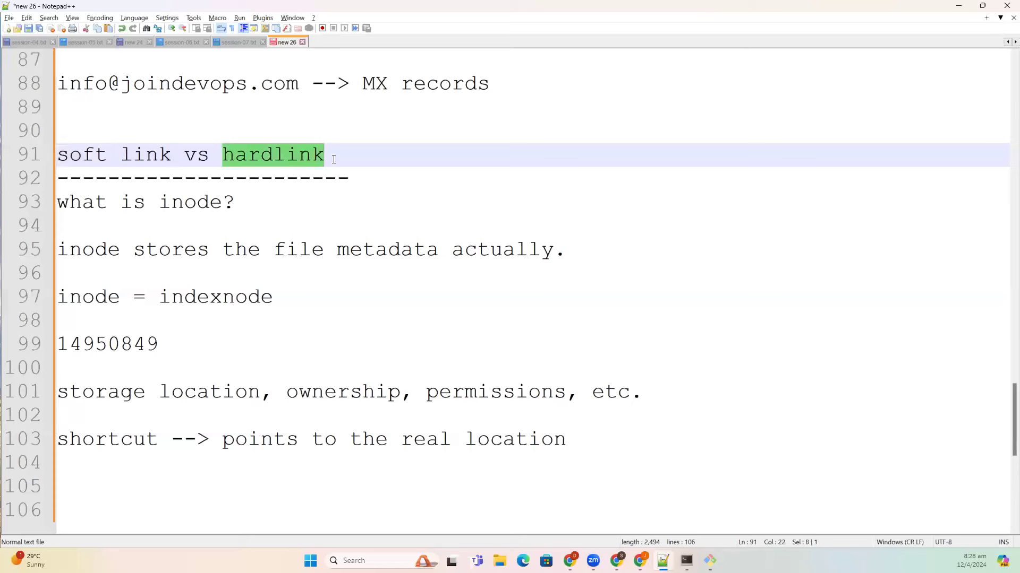
pyautogui.click(583, 436)
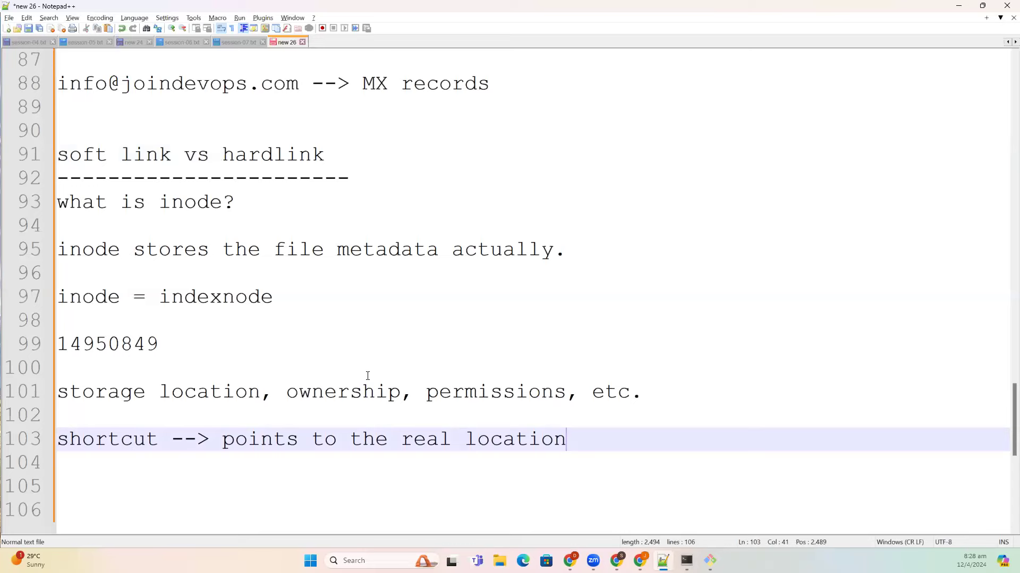
# - Browse to C:\devops\daws-78s in File Explorer, select the daws-78s file, then go back to the notes
pyautogui.press('super+e')
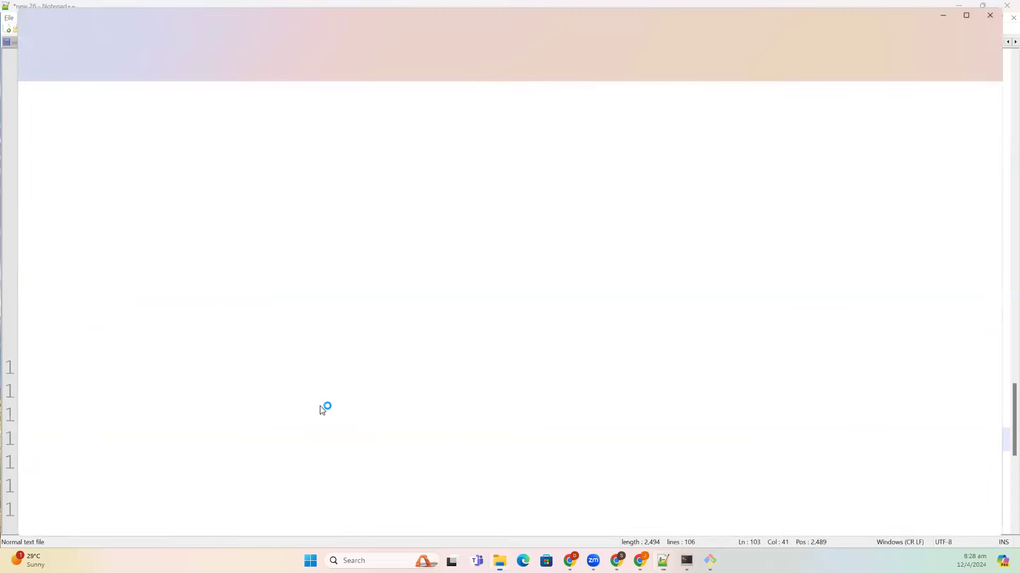
pyautogui.click(44, 259)
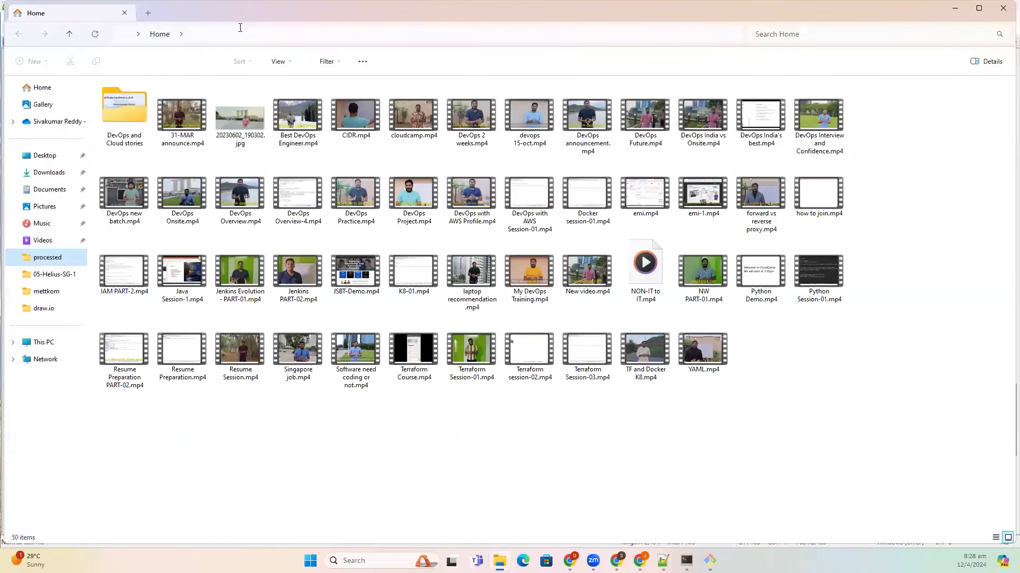
pyautogui.click(216, 34)
pyautogui.doubleClick(144, 116)
pyautogui.click(142, 149)
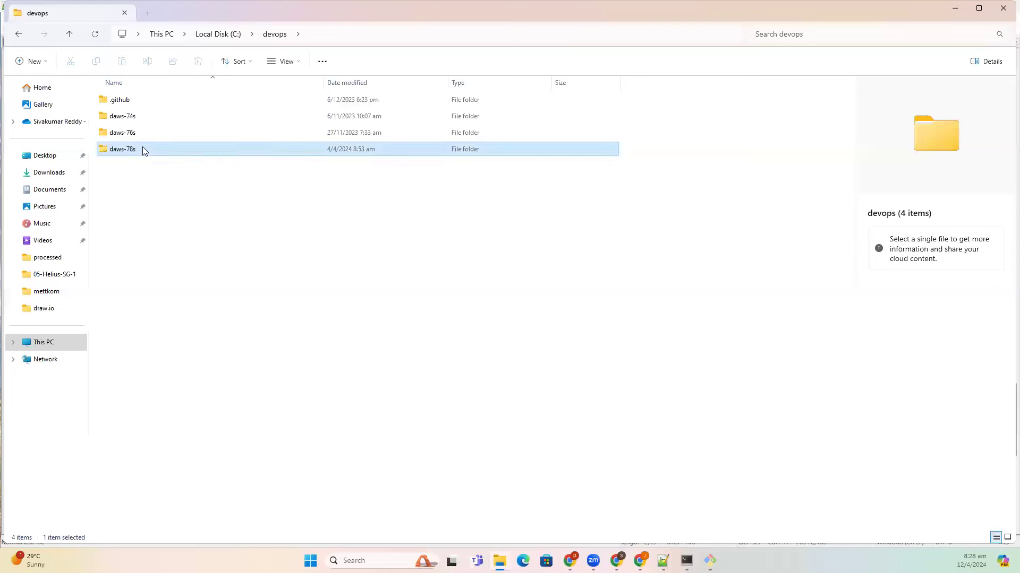
pyautogui.doubleClick(142, 149)
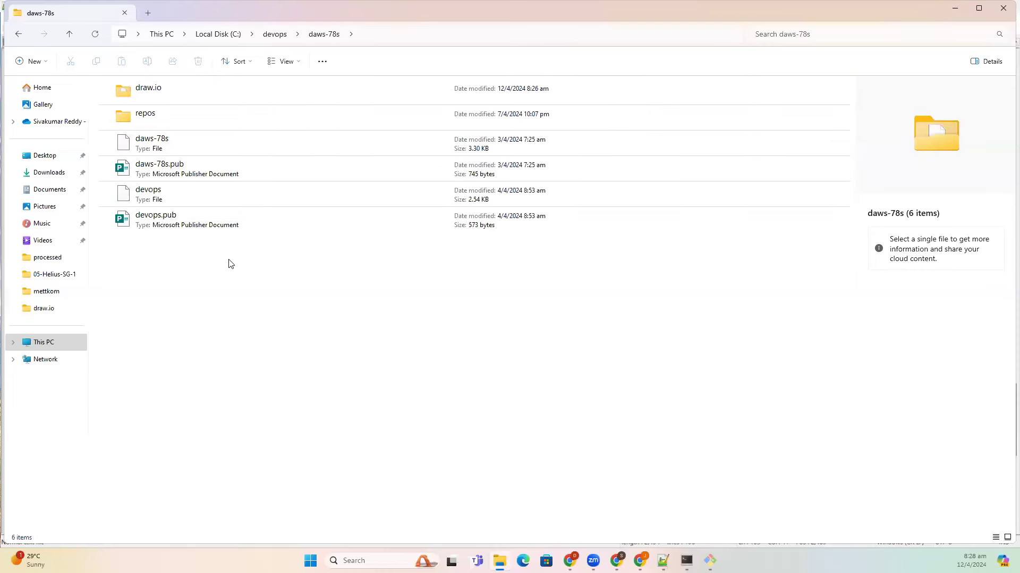
pyautogui.click(193, 150)
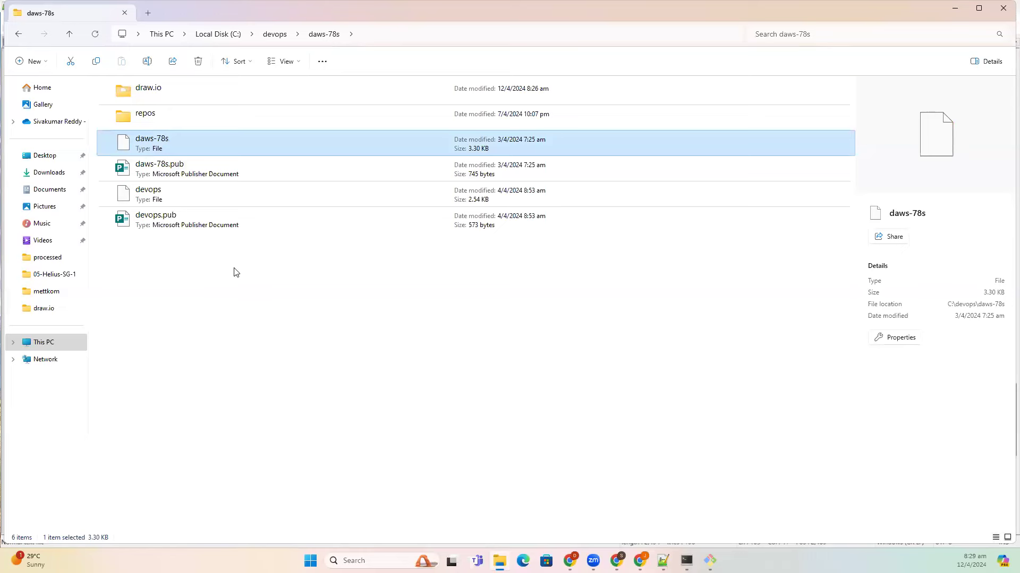
pyautogui.click(670, 542)
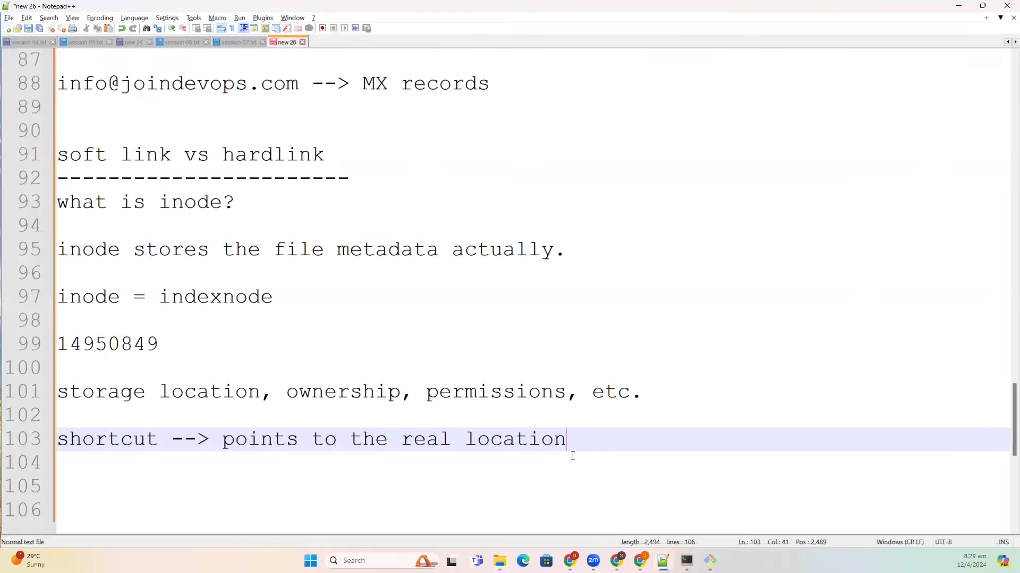
# - Add the line 'hard link --> another copy' followed by a blank line
pyautogui.press('Return')
pyautogui.press('Down')
pyautogui.press('Up')
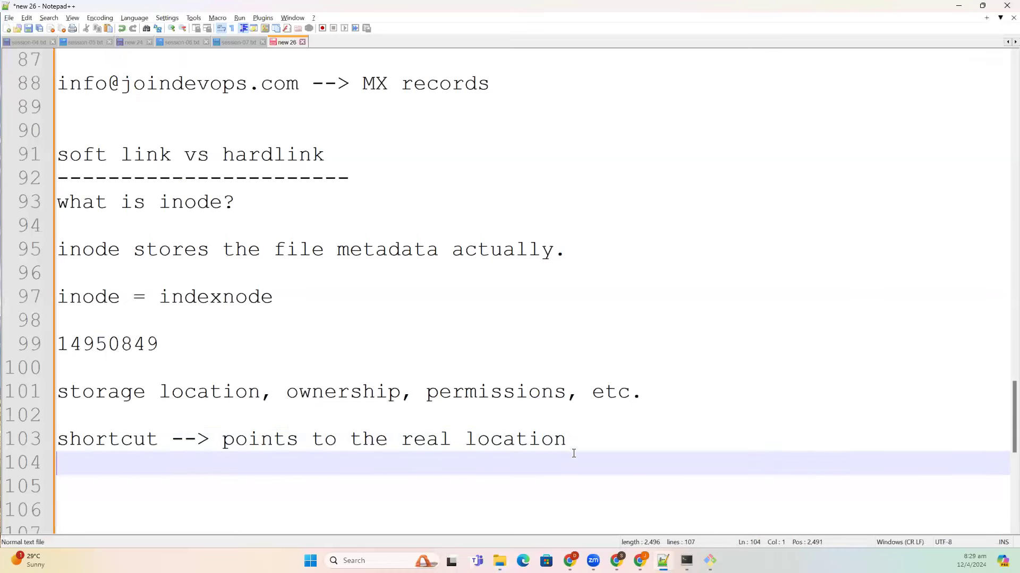
pyautogui.write('hard link --> anot')
pyautogui.press('BackSpace')
pyautogui.write('other copy')
pyautogui.press('Return')
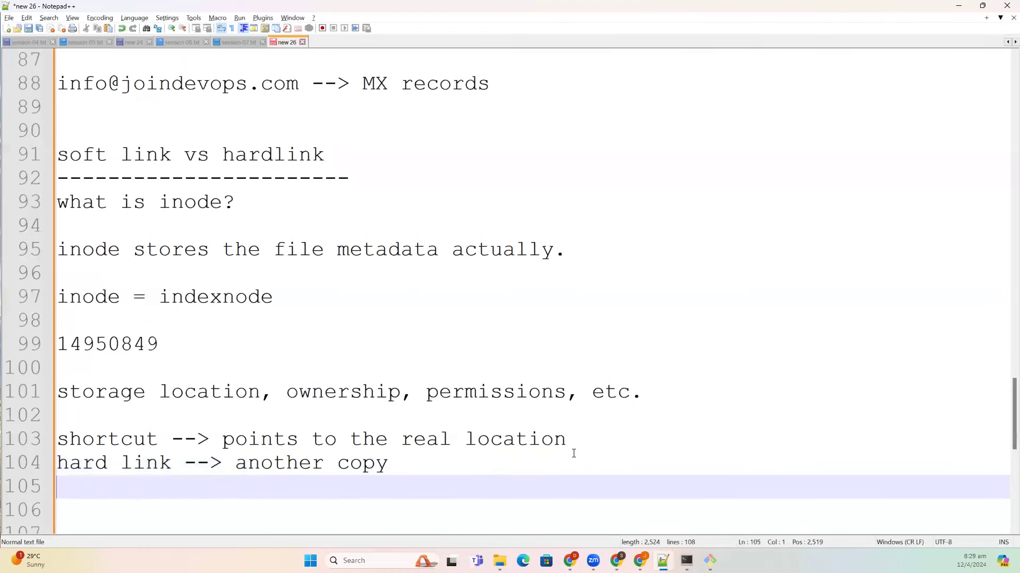
pyautogui.press('Return')
# - Write 'if I delete main file, can soft link work? no it will not work'
pyautogui.write('if I d')
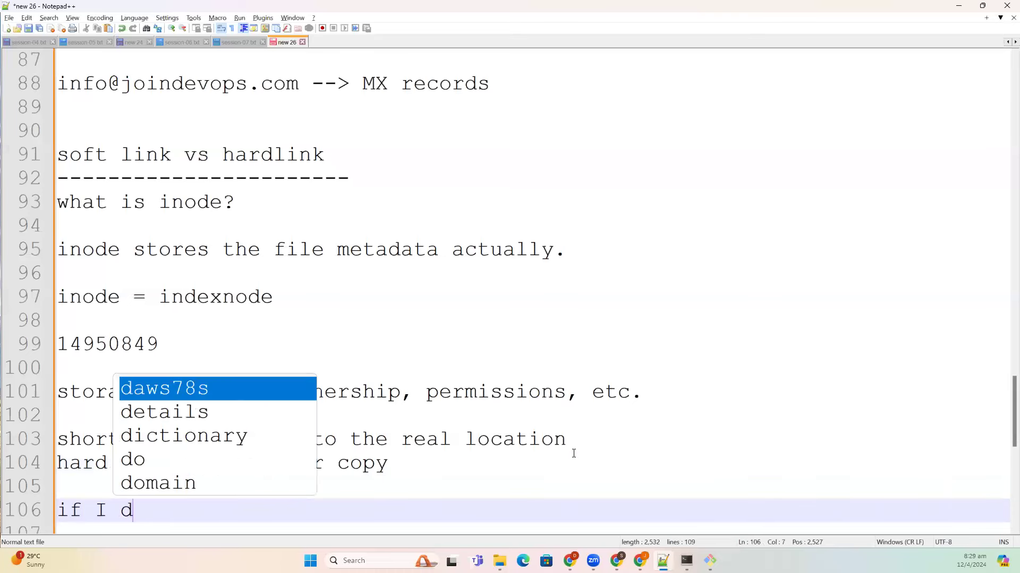
pyautogui.write('elete main faile')
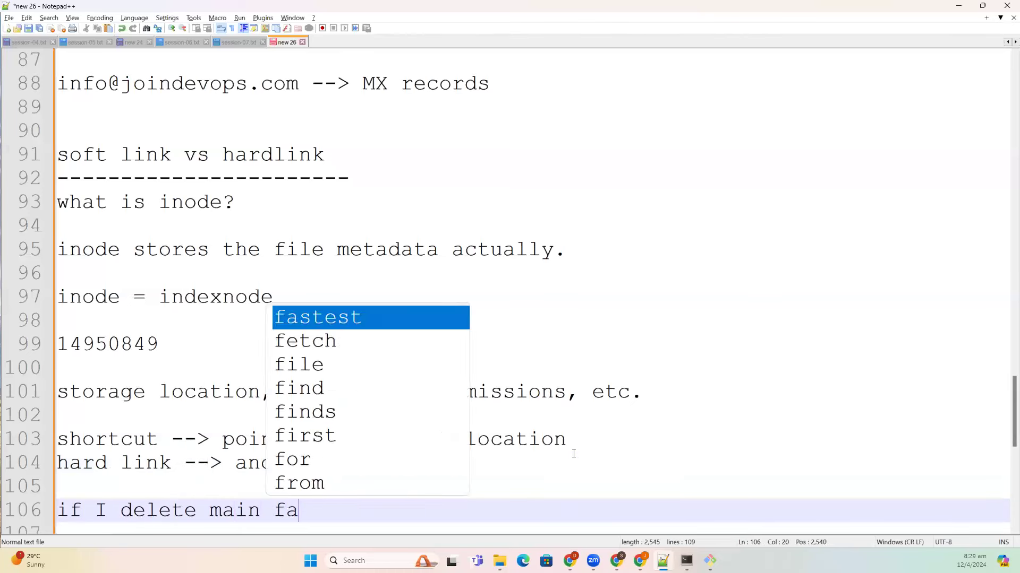
pyautogui.press('BackSpace')
pyautogui.press('BackSpace')
pyautogui.press('BackSpace')
pyautogui.press('BackSpace')
pyautogui.write('ile, can so')
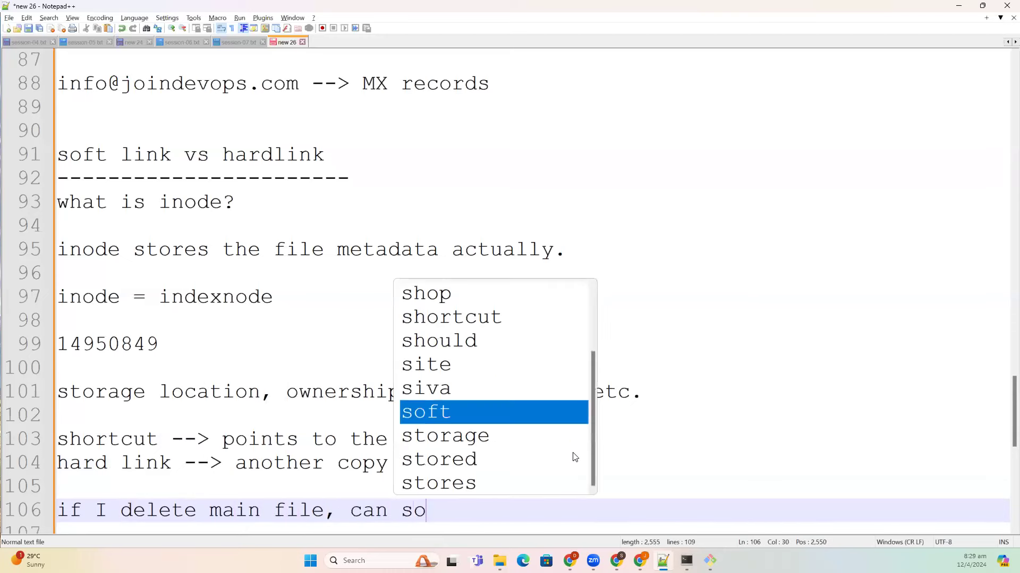
pyautogui.write('ft link w')
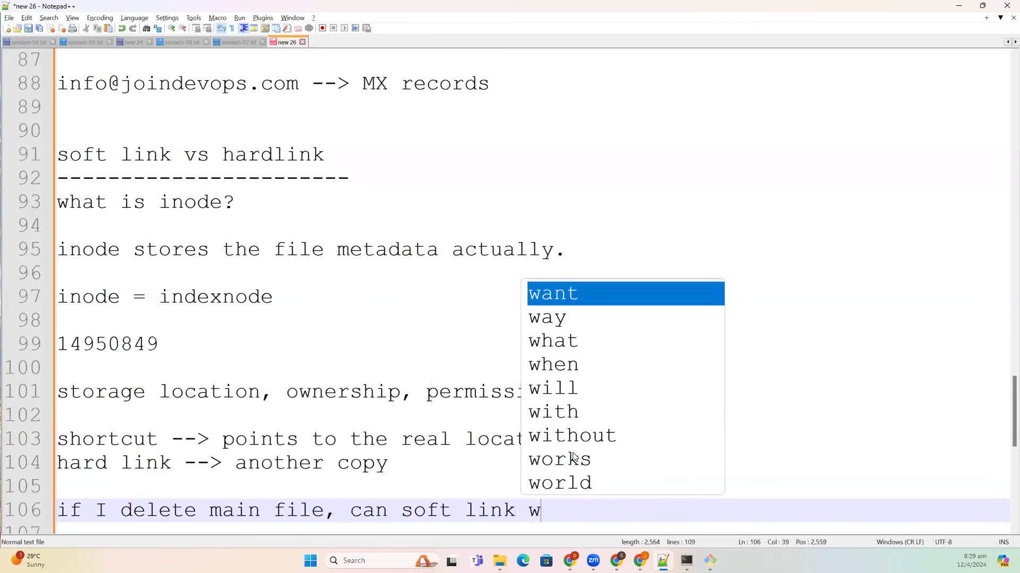
pyautogui.write('ork?')
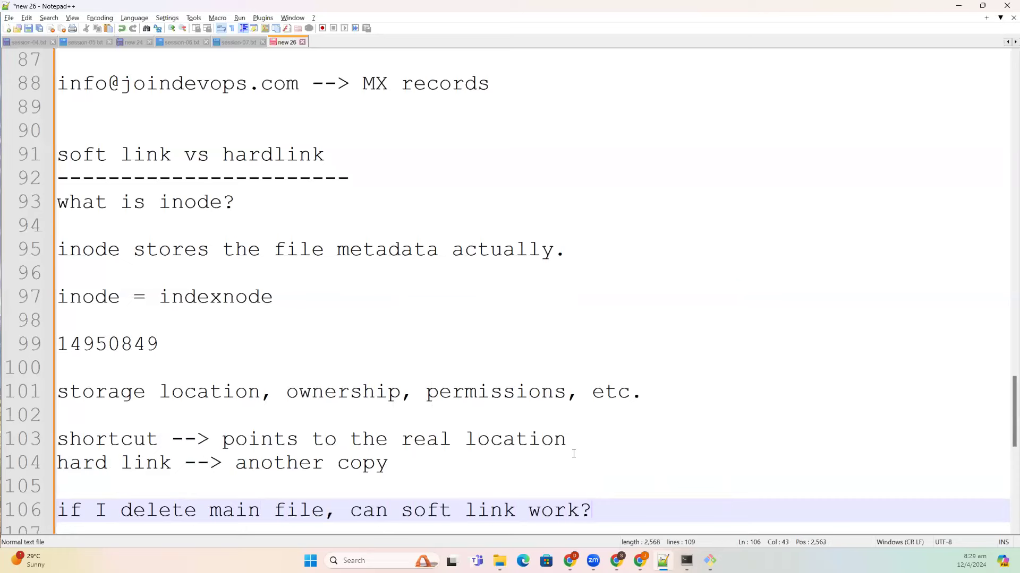
pyautogui.write('can soft link work? no it will not work')
pyautogui.press('Return')
pyautogui.press('Return')
# - Write 'if I delete main file, can hard link work? Yes it will work'
pyautogui.write('if I delete ')
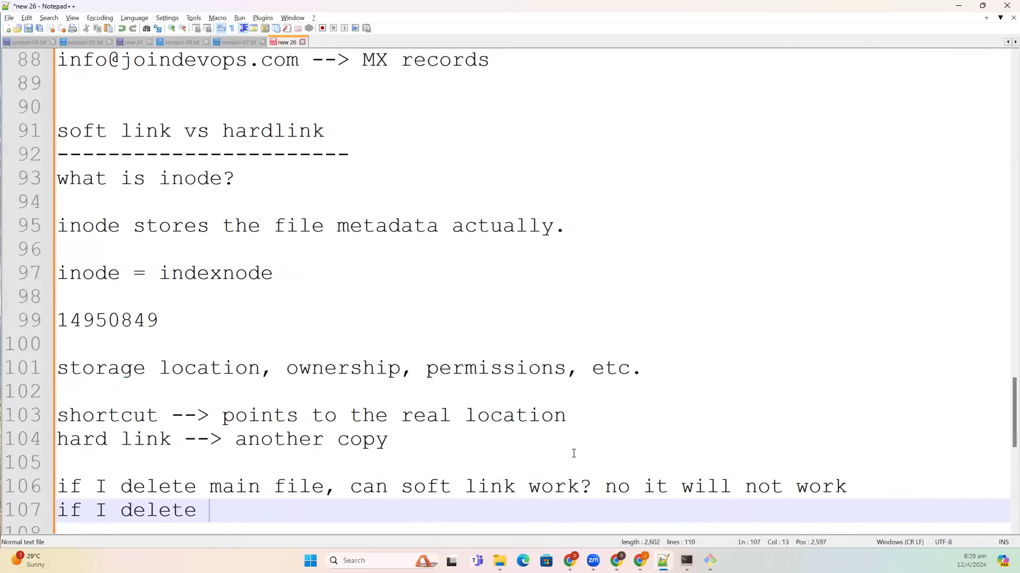
pyautogui.write('a')
pyautogui.press('BackSpace')
pyautogui.write('main i')
pyautogui.press('BackSpace')
pyautogui.write('file')
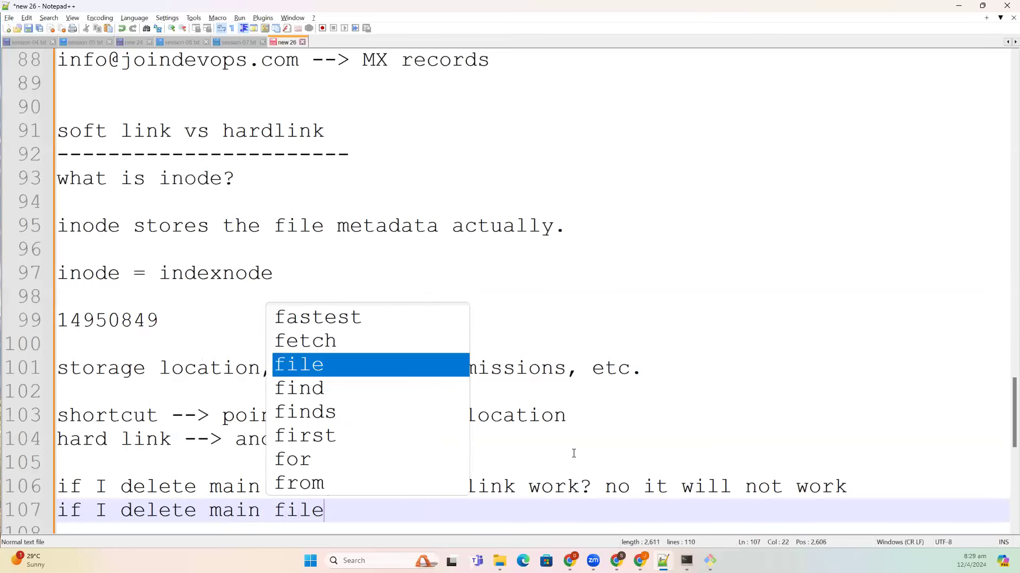
pyautogui.write(' , can hard link work')
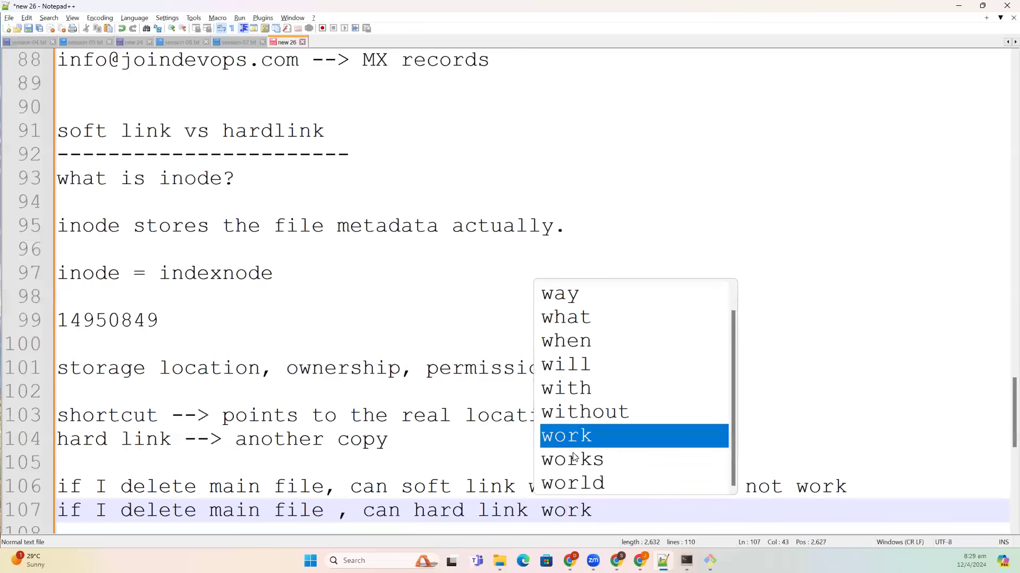
pyautogui.write('? Yes it iw')
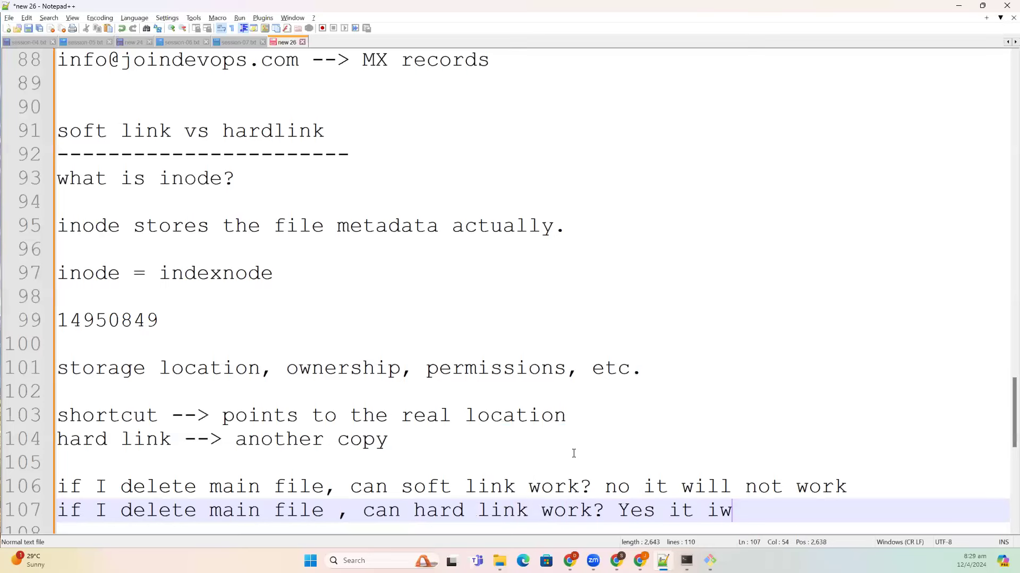
pyautogui.press('BackSpace')
pyautogui.press('BackSpace')
pyautogui.write('will work')
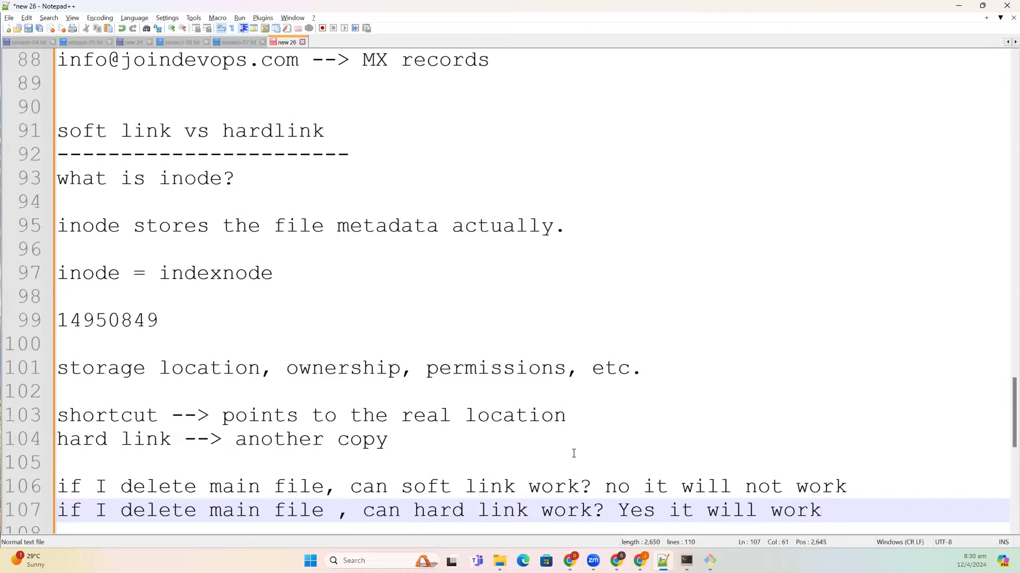
pyautogui.press('Return')
pyautogui.press('Return')
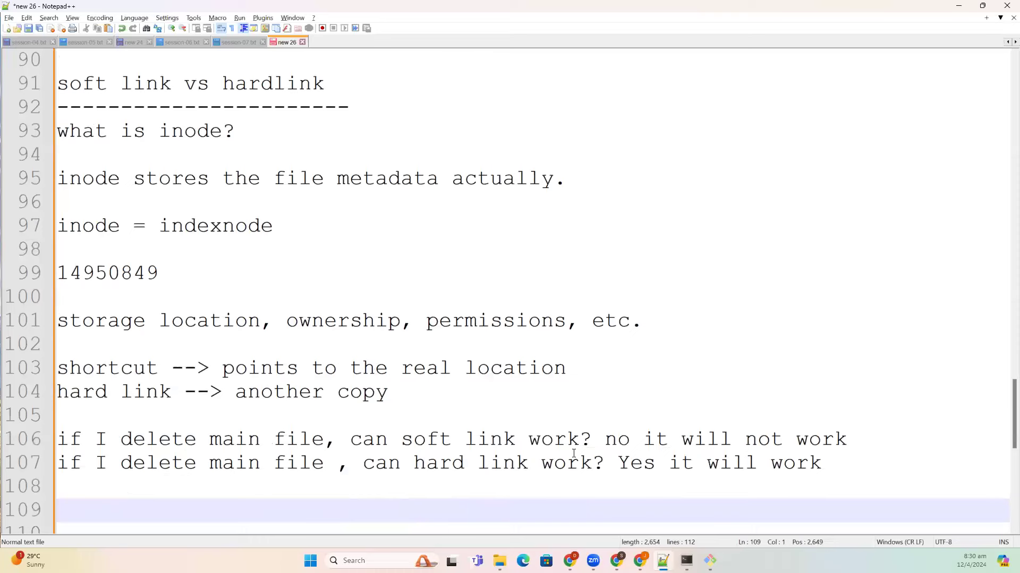
# - Write 'softlink/symlink is the short cut to file, if you remove actually symlink will not work...'
pyautogui.write('softlin/s')
pyautogui.press('BackSpace')
pyautogui.press('BackSpace')
pyautogui.write('l')
pyautogui.press('BackSpace')
pyautogui.write('k/symlink is the short cut ')
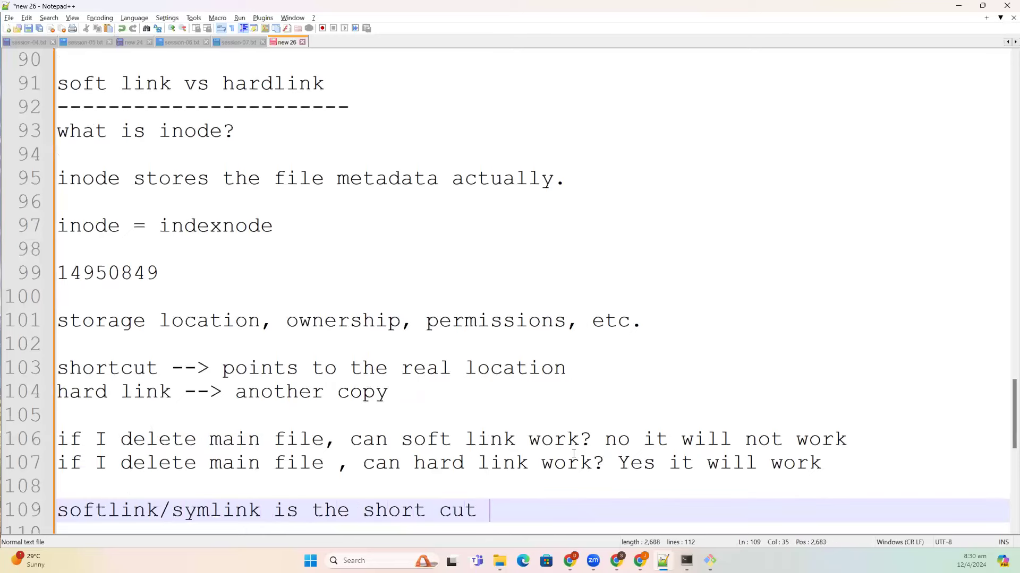
pyautogui.write('to the')
pyautogui.write('file')
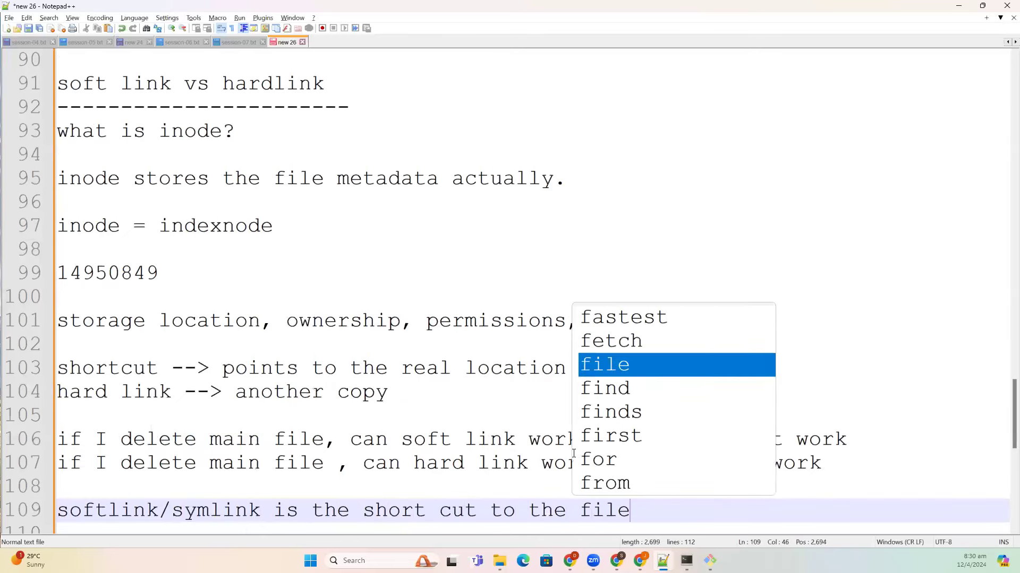
pyautogui.press('Escape')
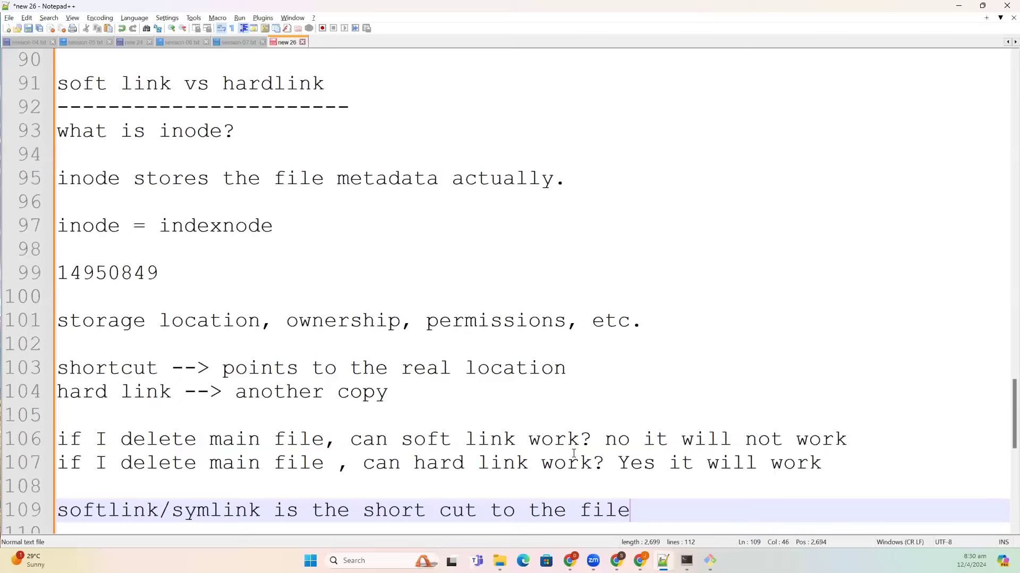
pyautogui.write(', if y')
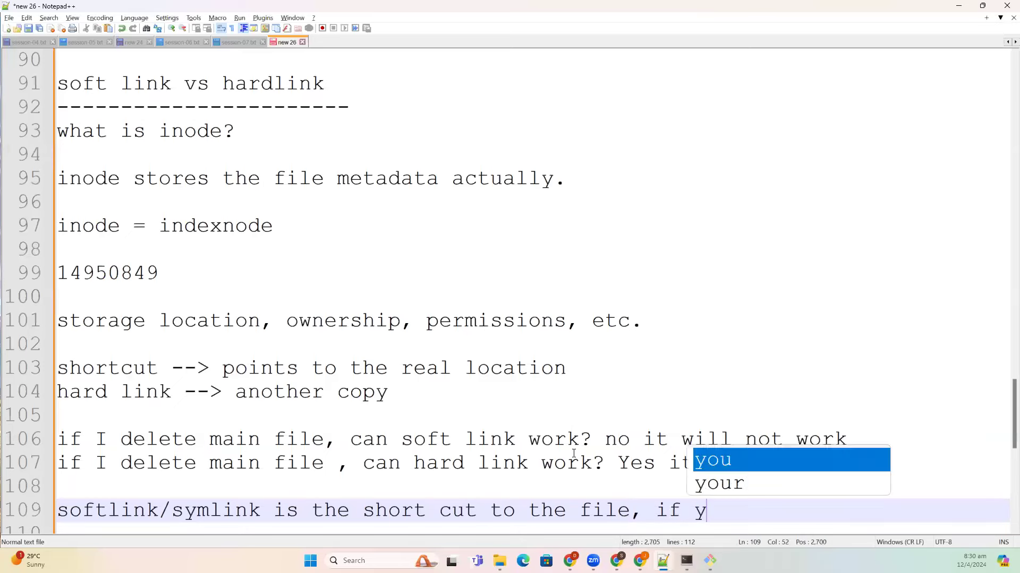
pyautogui.write('ou remove ')
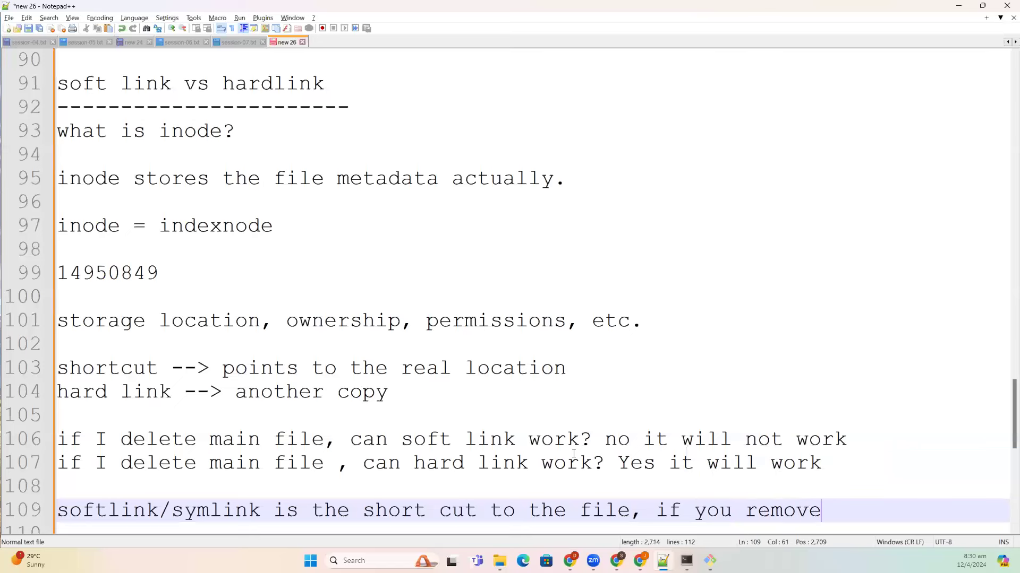
pyautogui.write('actually')
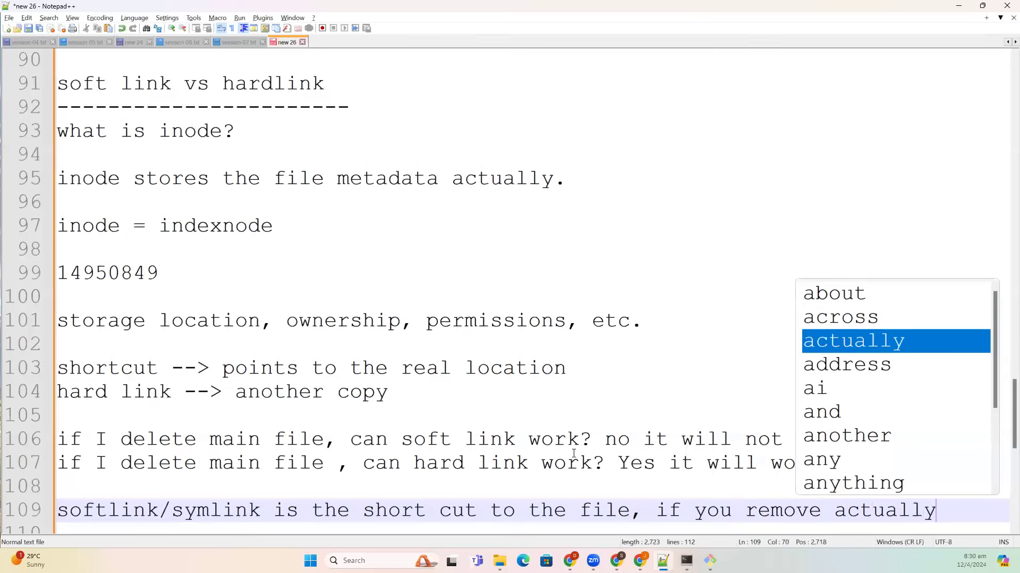
pyautogui.write(' symlik')
pyautogui.press('BackSpace')
pyautogui.write('nk will')
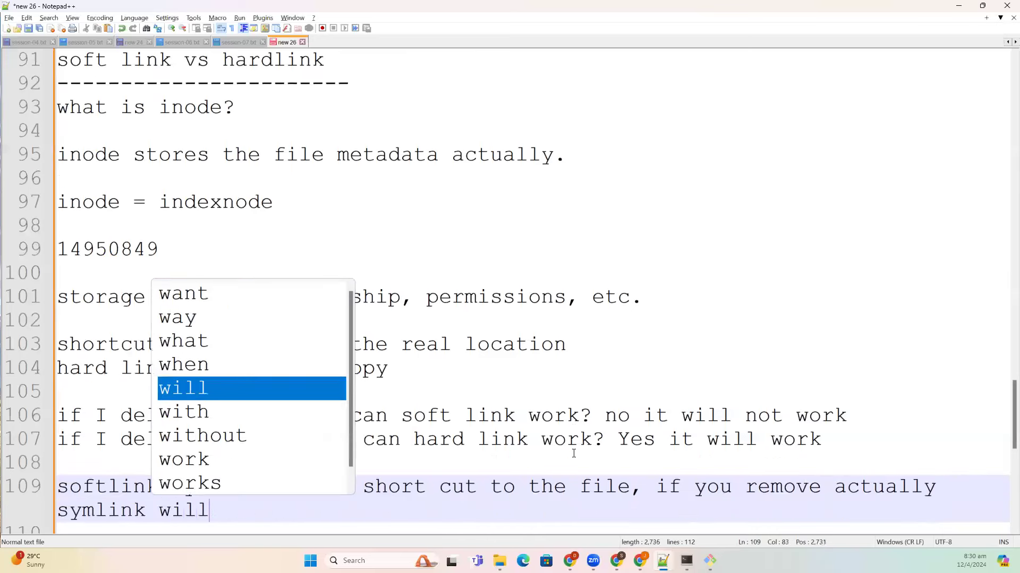
pyautogui.write(' not wor')
pyautogui.press('BackSpace')
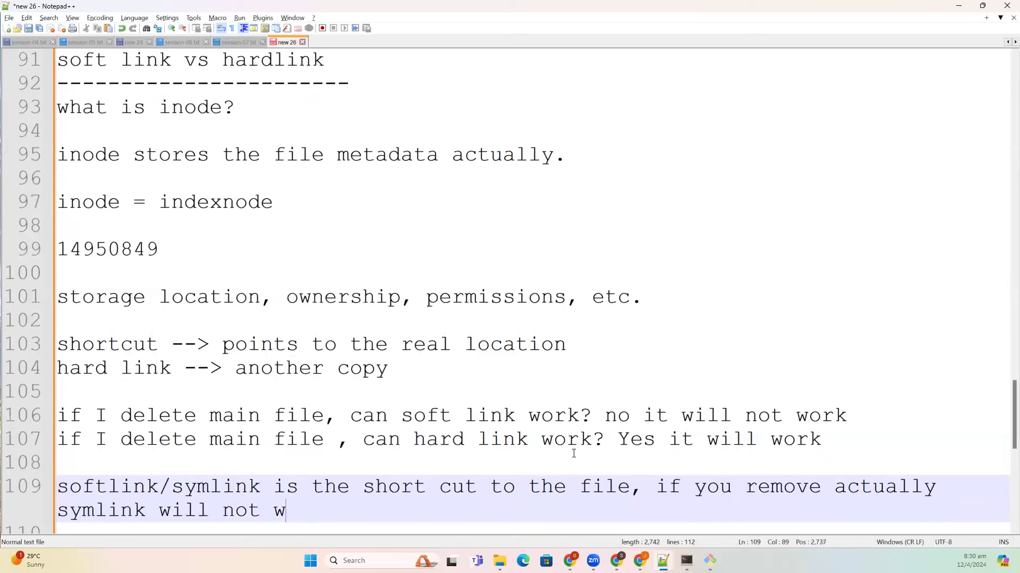
pyautogui.write('ork...')
# - Begin the line 'hardlink is another copy of file, if you remove main file, hard link will'
pyautogui.press('Return')
pyautogui.press('Return')
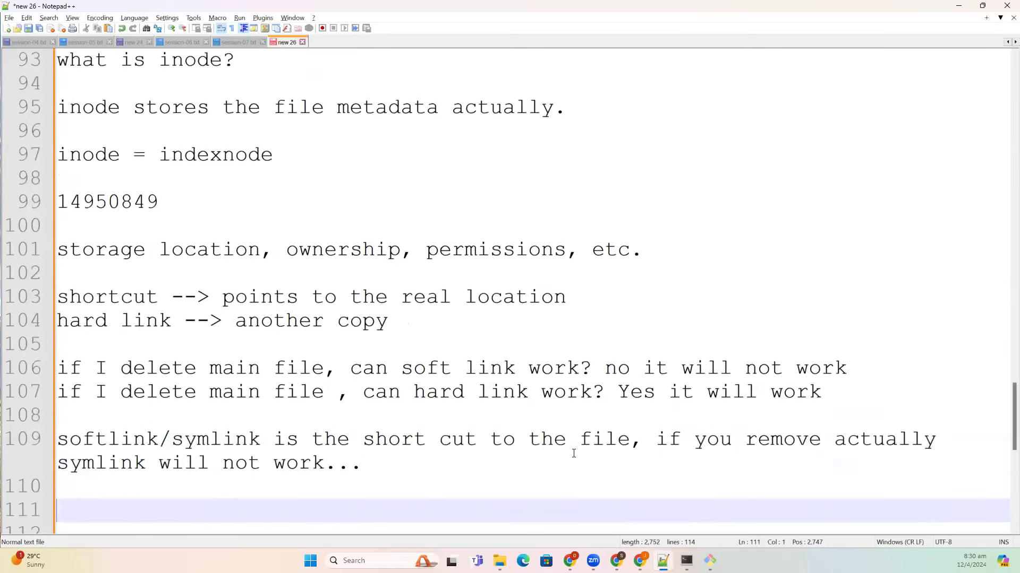
pyautogui.write('hardlink ')
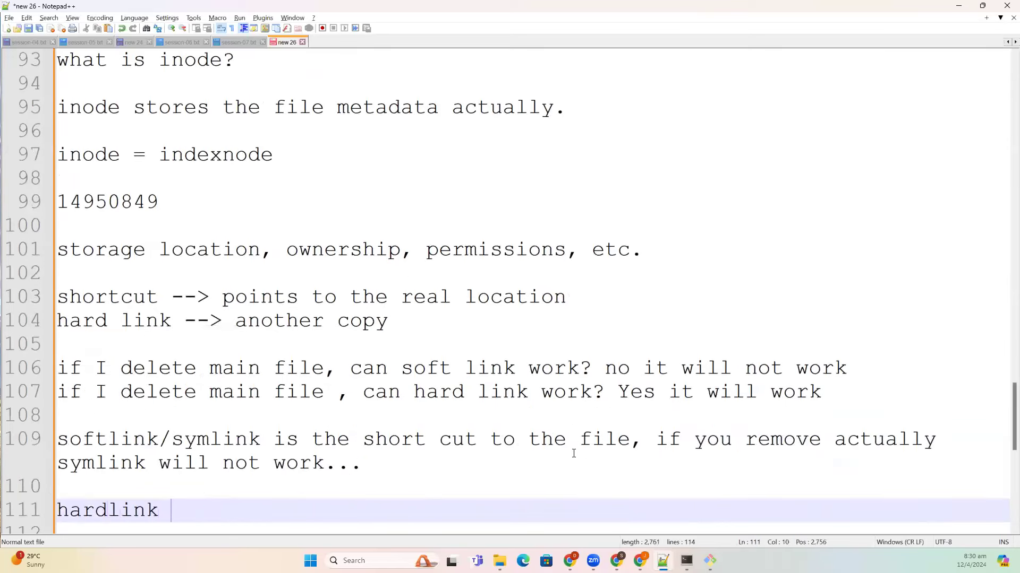
pyautogui.write('is anoth')
pyautogui.press('BackSpace')
pyautogui.write('ther copy')
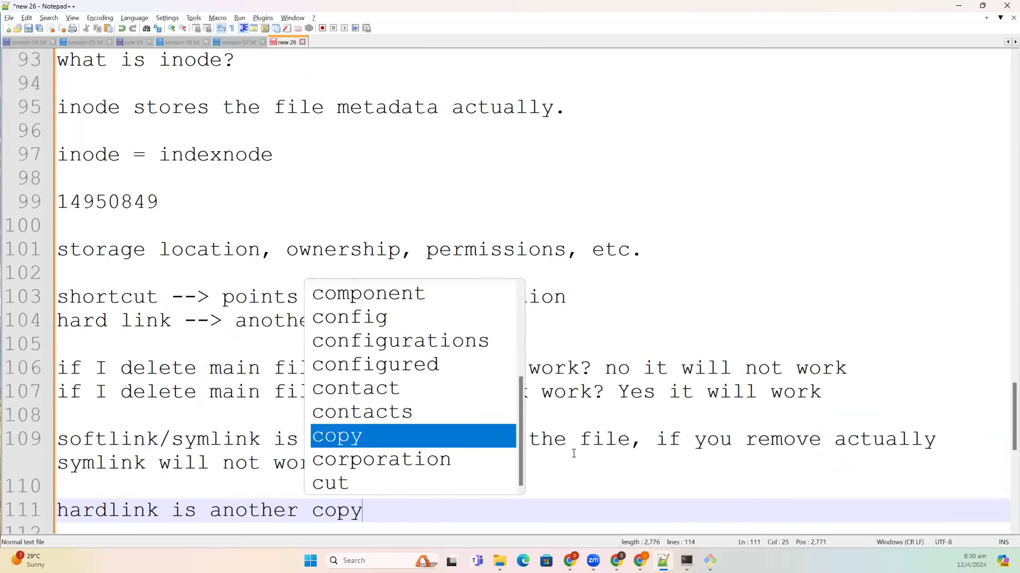
pyautogui.write(' of file, ')
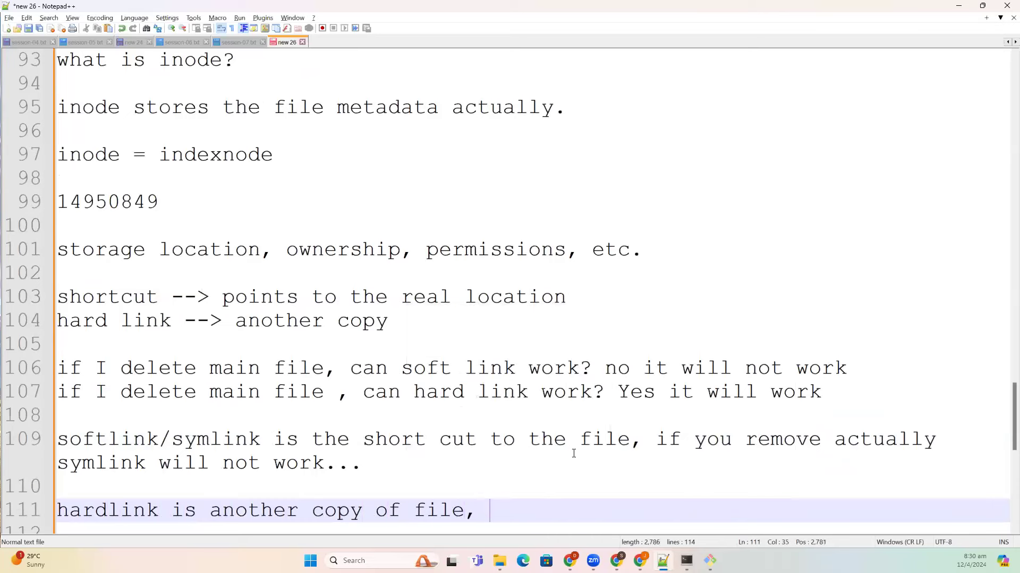
pyautogui.write('if you remove ')
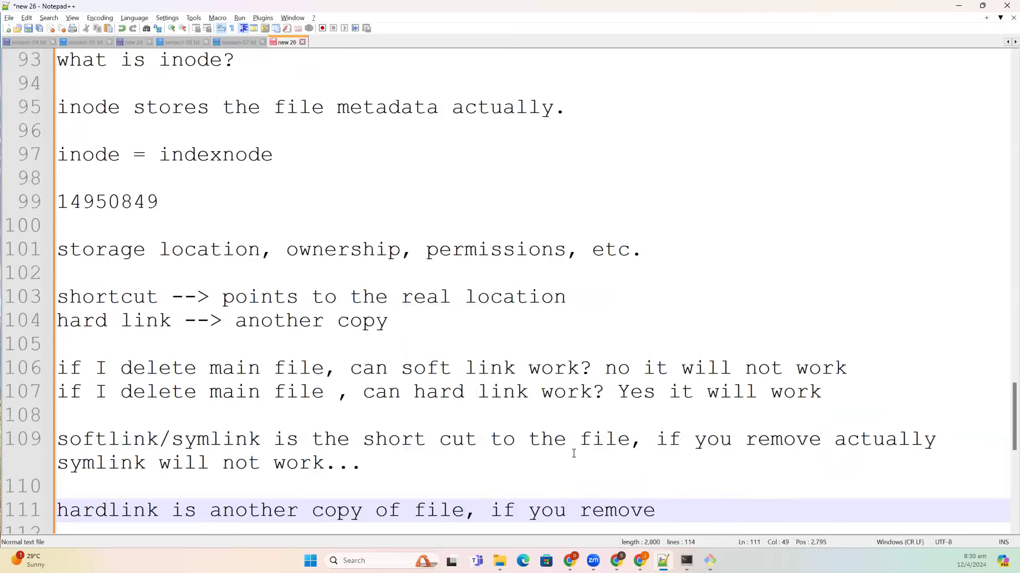
pyautogui.write('main fie')
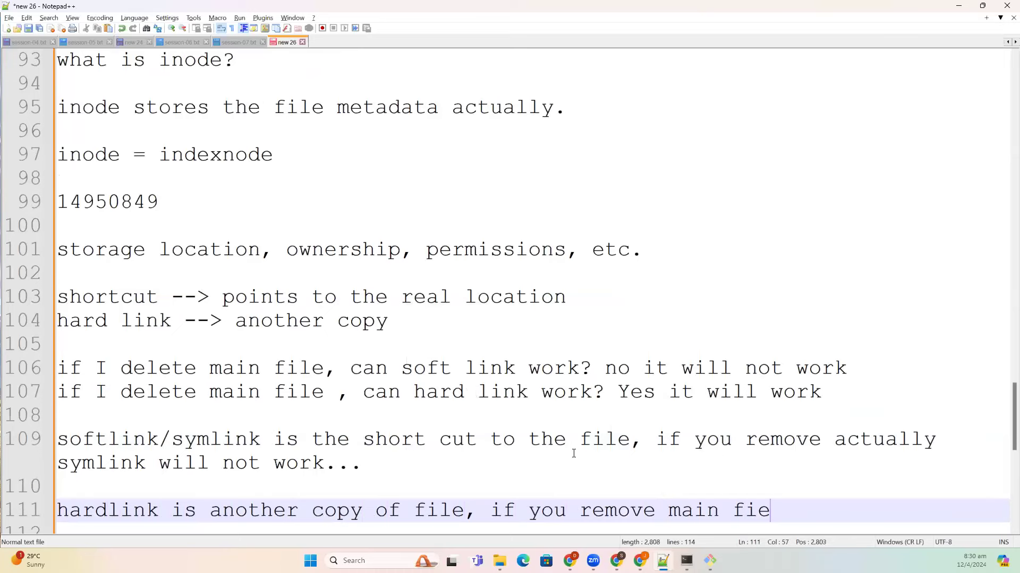
pyautogui.press('BackSpace')
pyautogui.write('le')
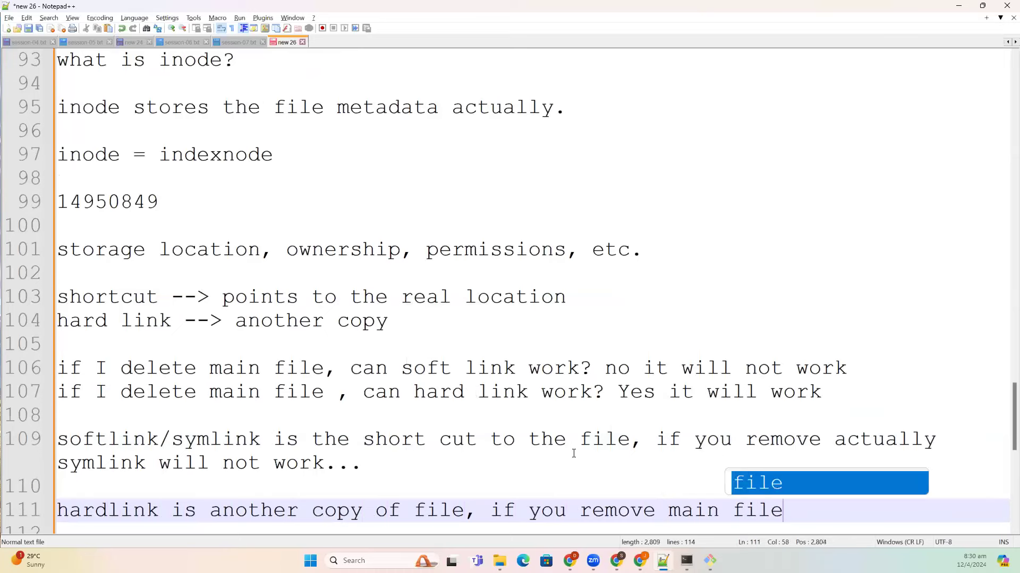
pyautogui.write(', har')
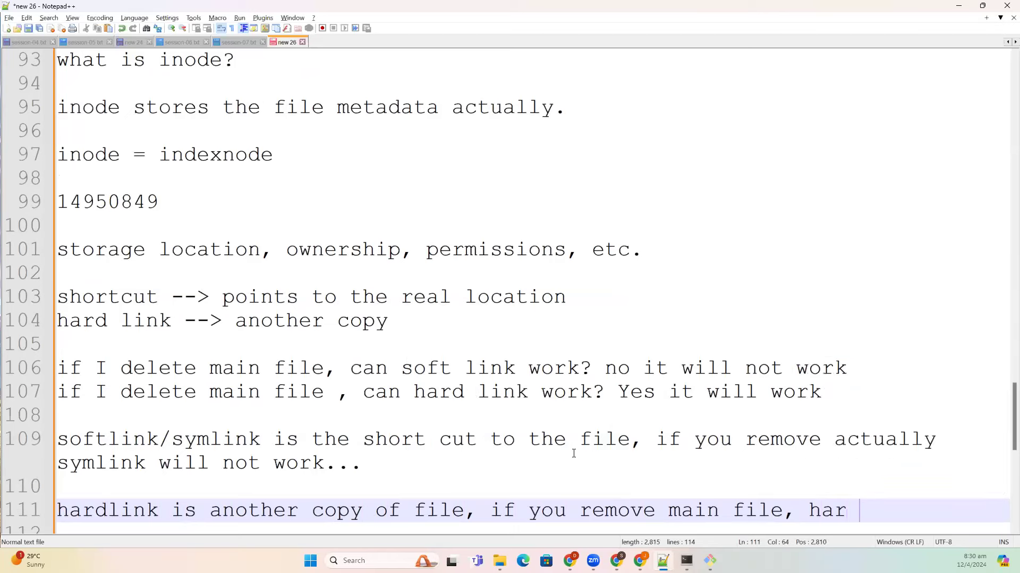
pyautogui.write('d link')
pyautogui.press('BackSpace')
pyautogui.write('nk will ')
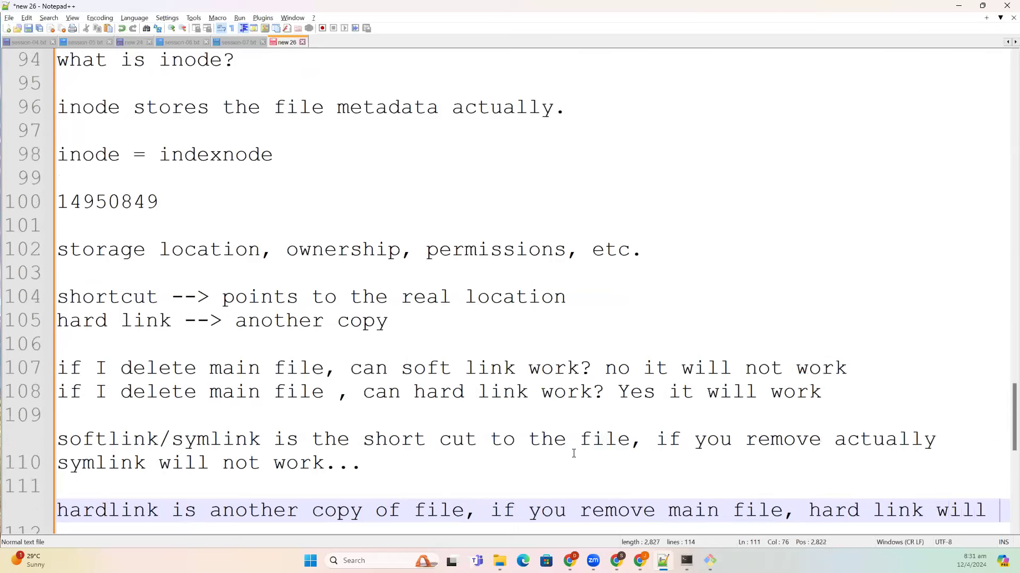
pyautogui.write('s')
pyautogui.press('BackSpace')
# - End the hardlink line with 'work?', then add 'does inode of softlink is same as main file?' with 'inode is same' and 'inode is different'
pyautogui.write('work?')
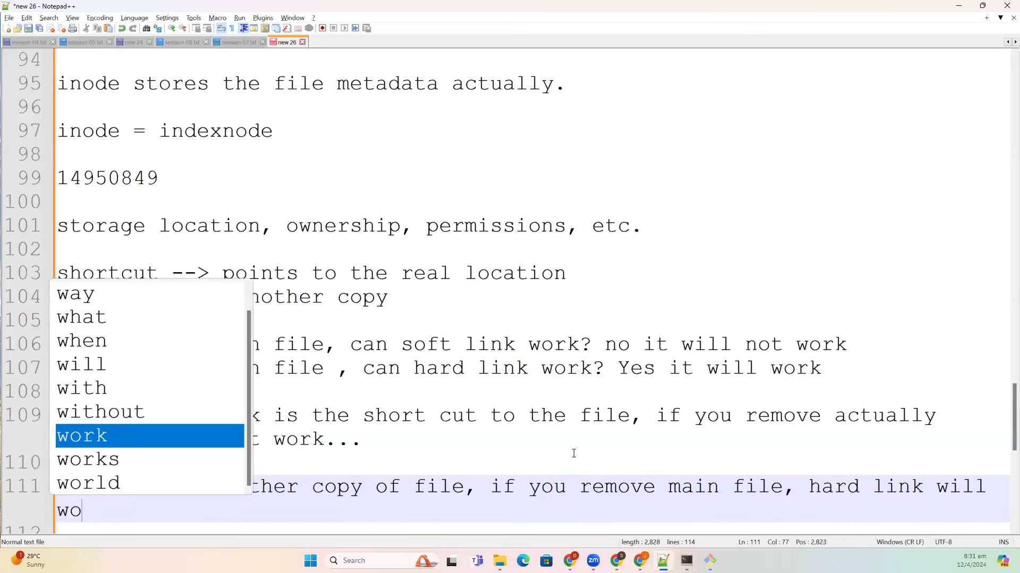
pyautogui.press('Return')
pyautogui.press('Return')
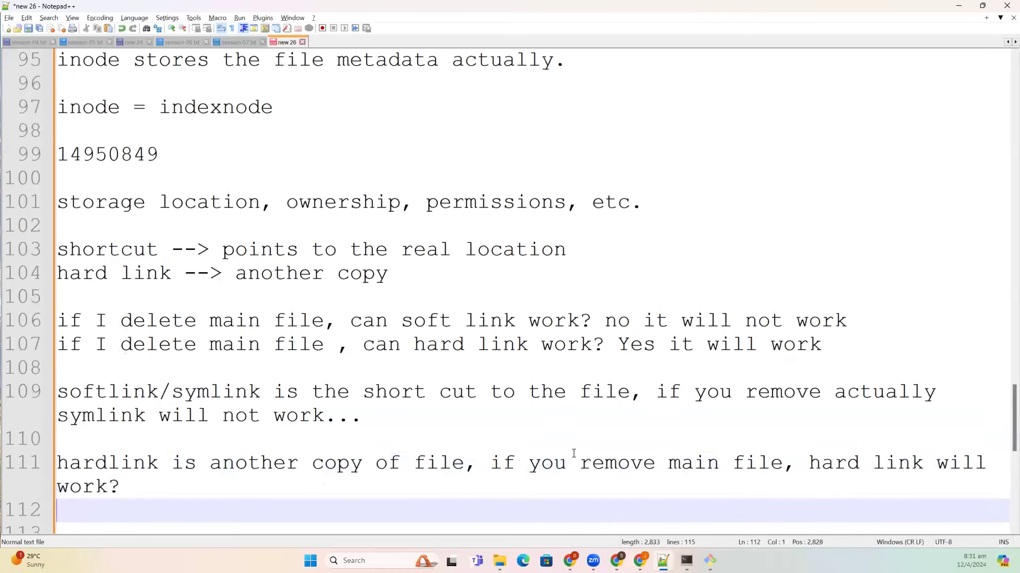
pyautogui.write('do')
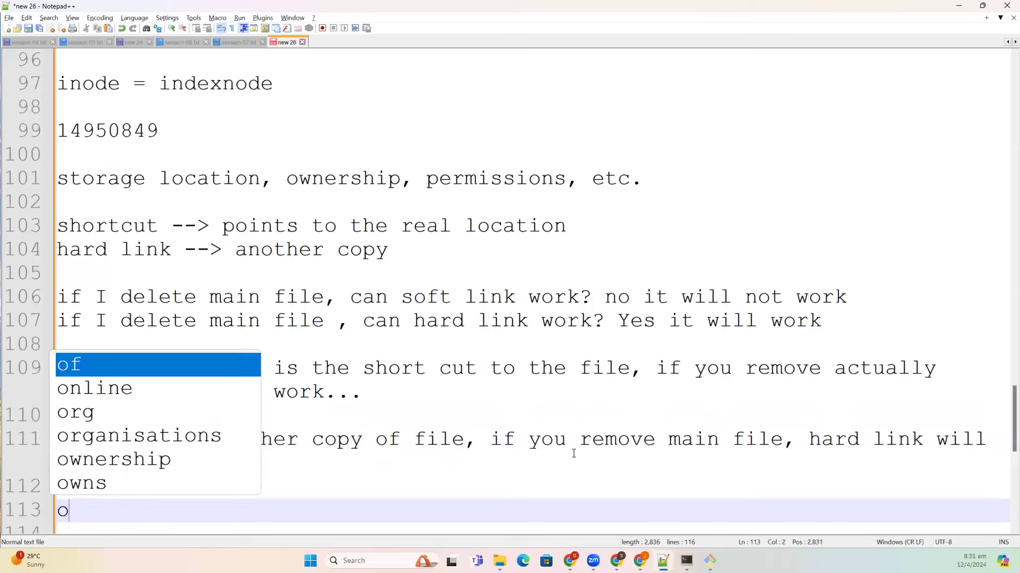
pyautogui.write('es ')
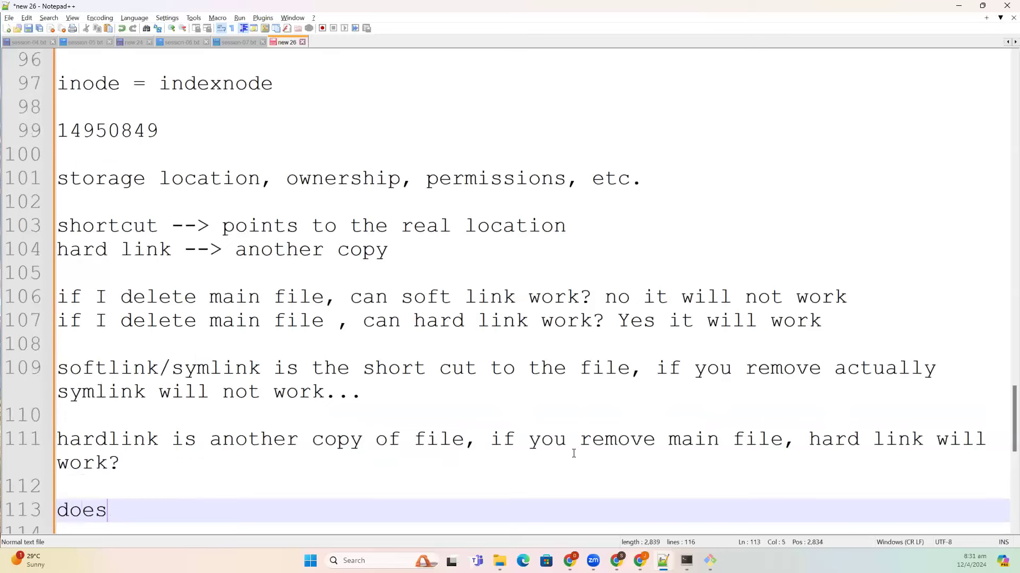
pyautogui.write('inode ')
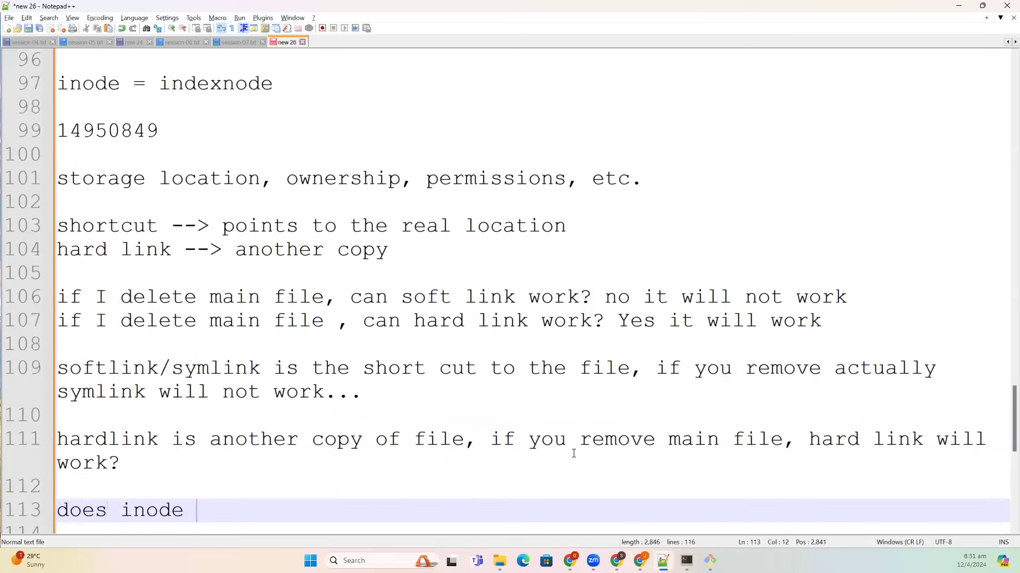
pyautogui.write('of softlink is same as ')
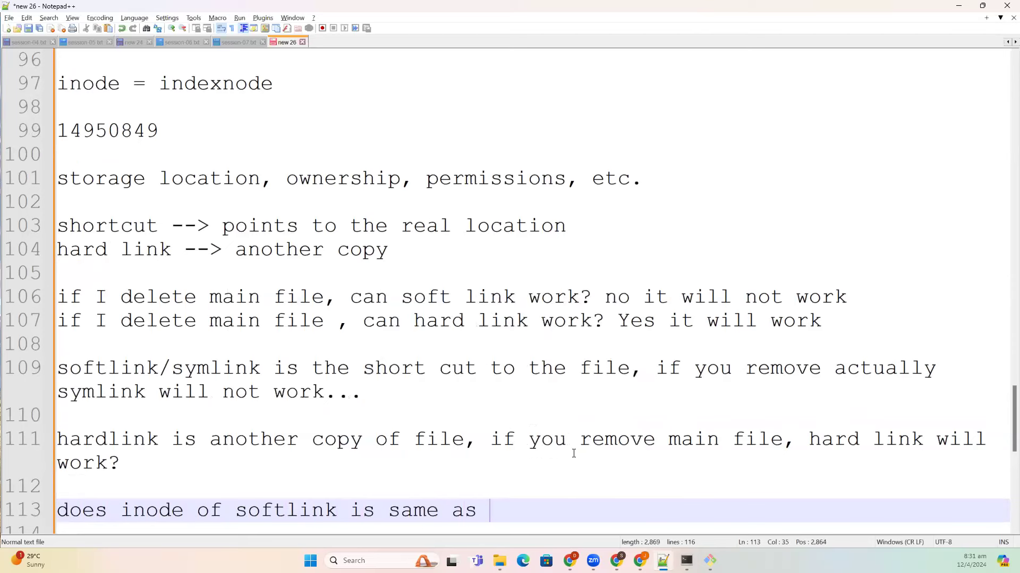
pyautogui.write('main file?')
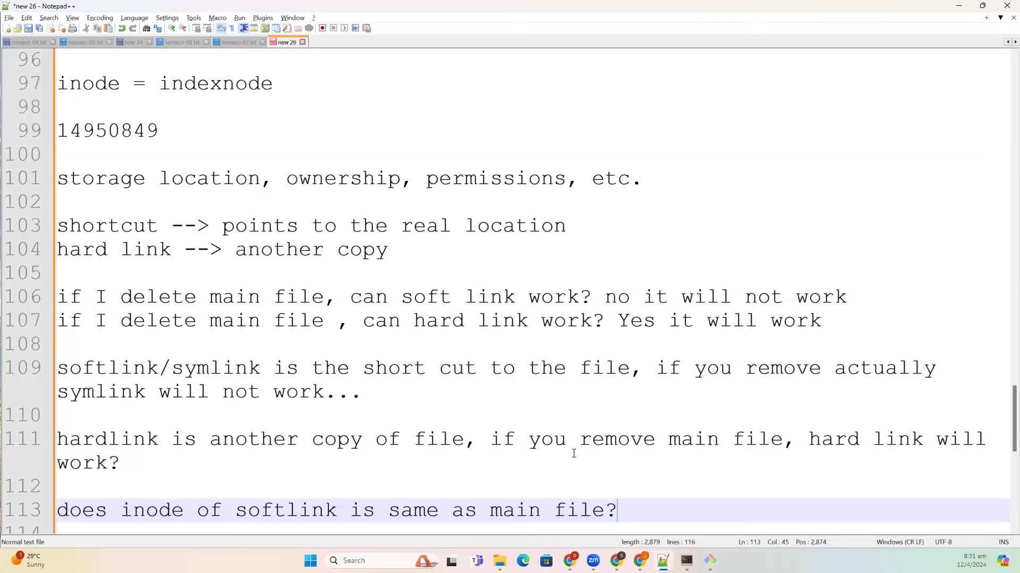
pyautogui.write('ino')
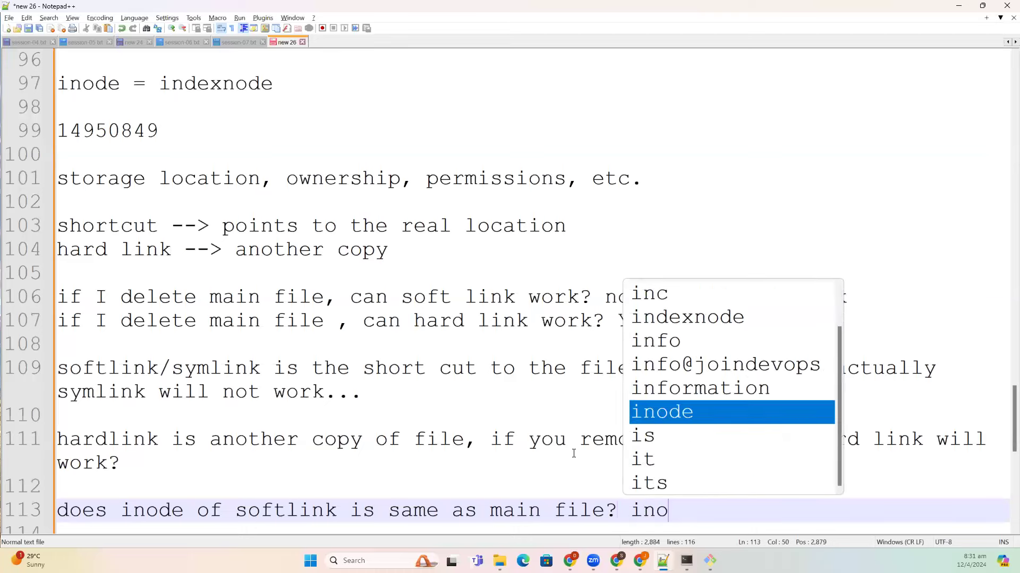
pyautogui.write('de is same')
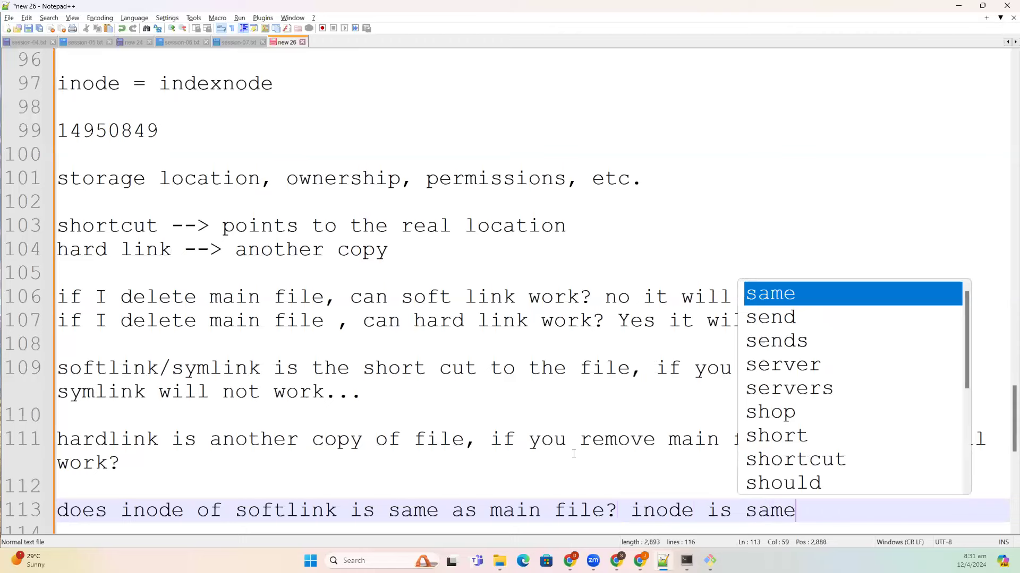
pyautogui.press('Return')
pyautogui.press('Return')
pyautogui.press('Return')
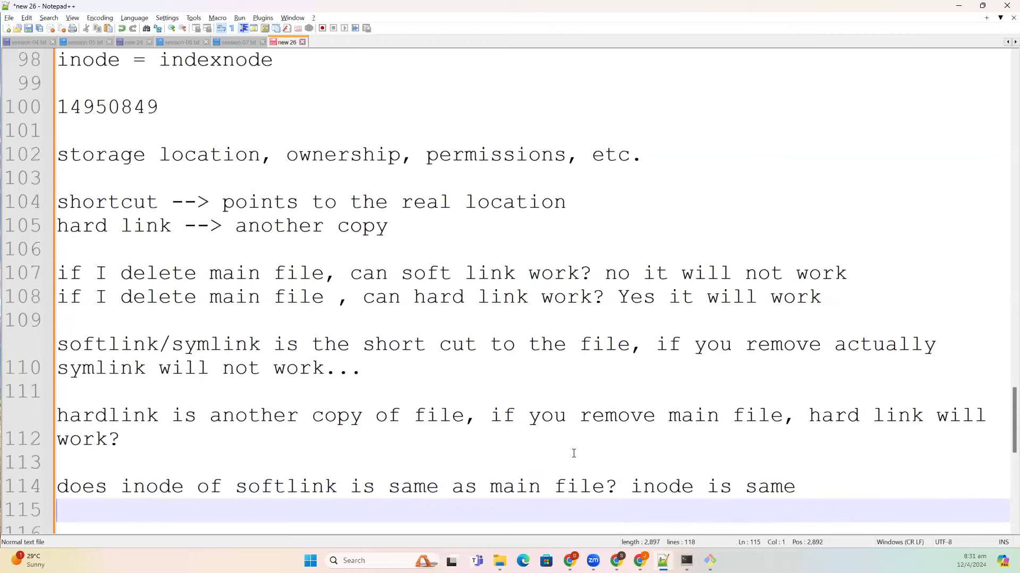
pyautogui.write('inode ')
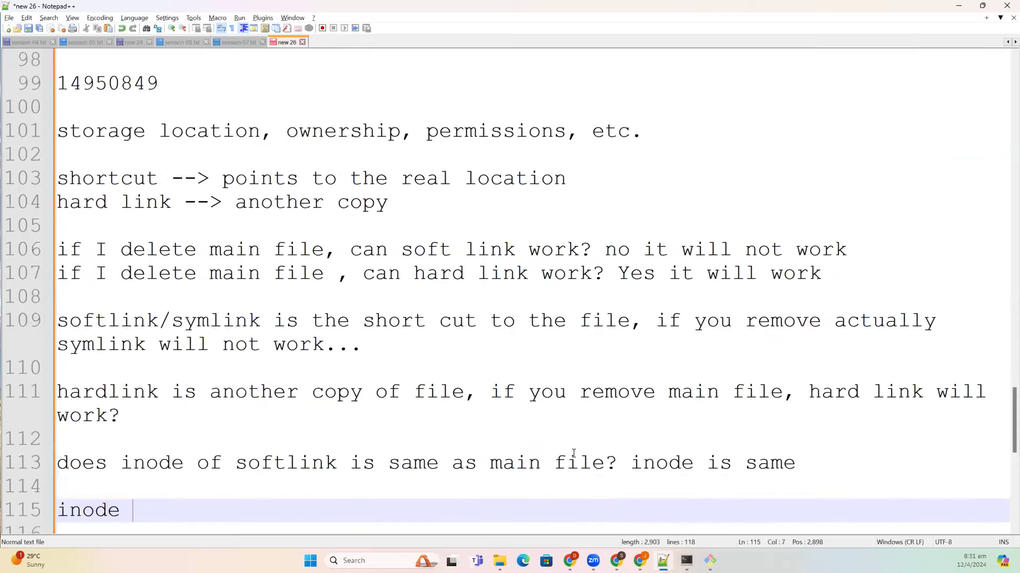
pyautogui.write('is different')
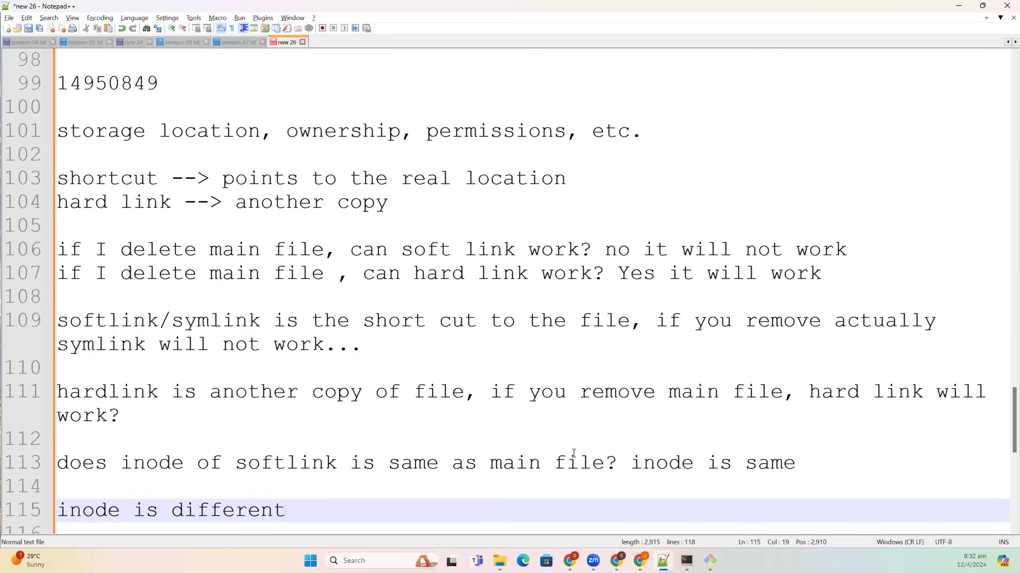
pyautogui.press('Return')
pyautogui.press('Return')
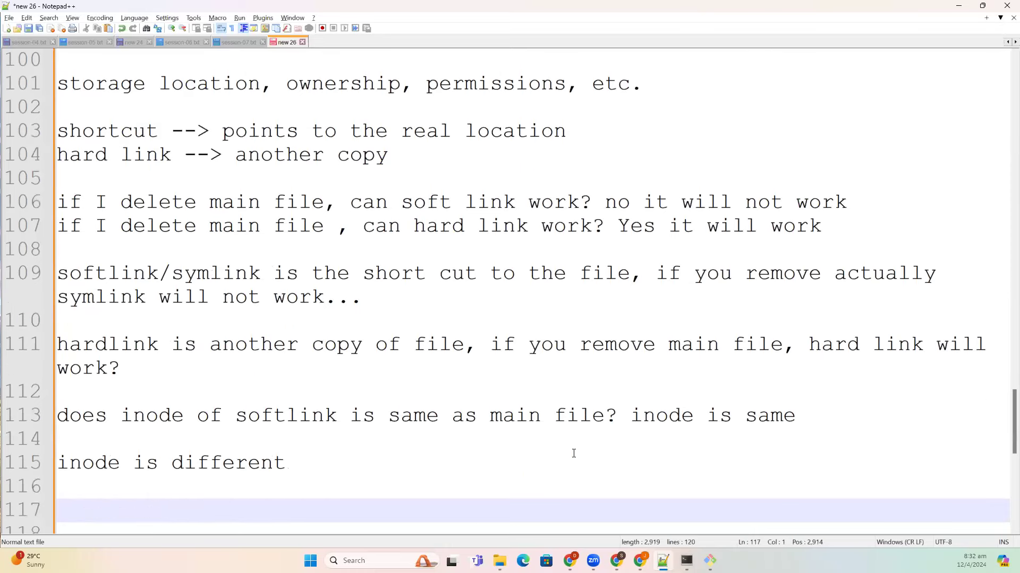
# - Reuse the softlink inode question on line 117 as a hardlink version answered 'yes inode is same'
pyautogui.moveTo(618, 420); pyautogui.dragTo(55, 416)
pyautogui.hotkey('ctrl', 'c')
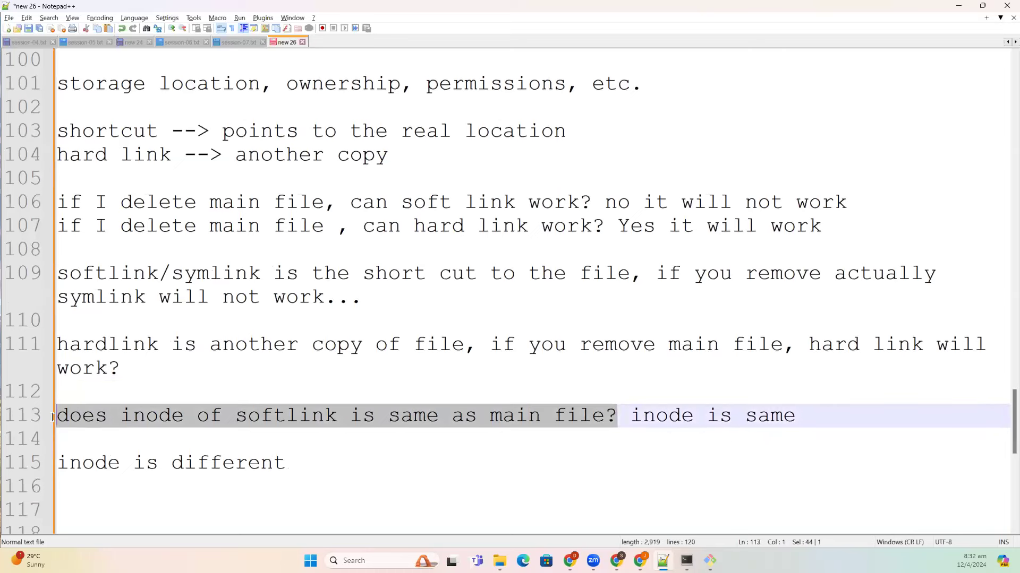
pyautogui.click(145, 500)
pyautogui.hotkey('ctrl', 'v')
pyautogui.doubleClick(256, 511)
pyautogui.write('hardlink')
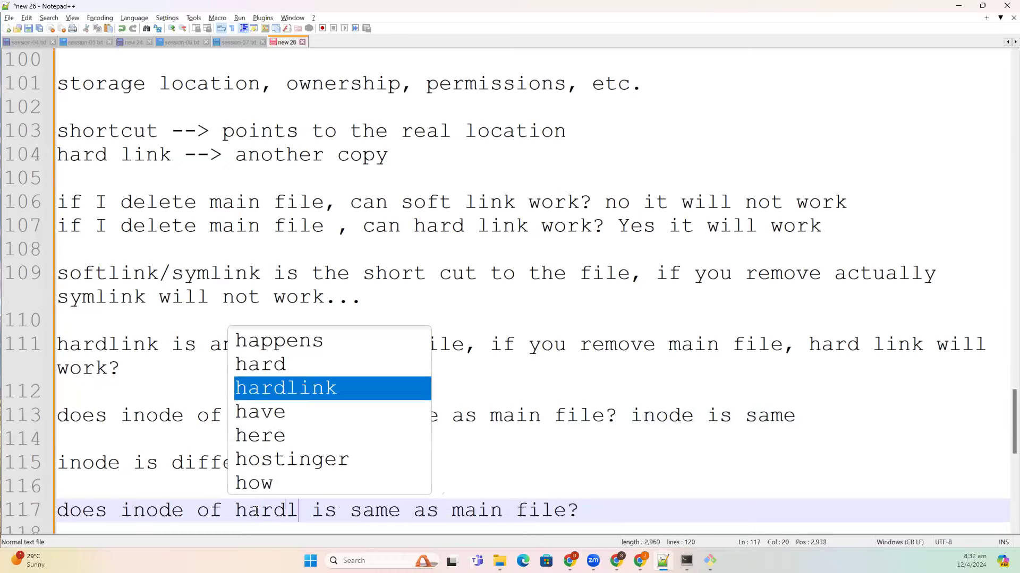
pyautogui.click(712, 505)
pyautogui.write('yes in')
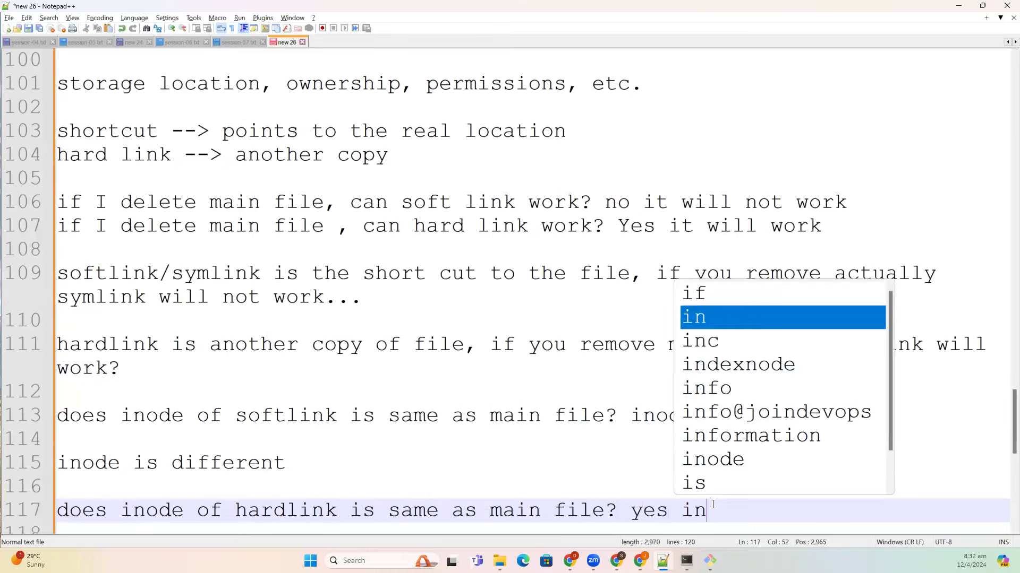
pyautogui.write('ode is same')
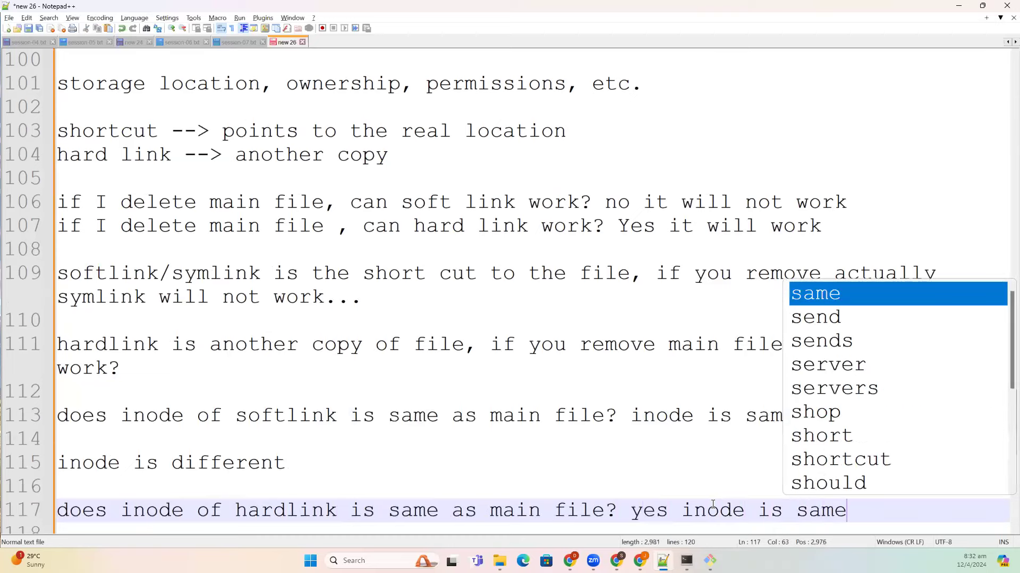
pyautogui.press('Escape')
pyautogui.press('Return')
pyautogui.press('Return')
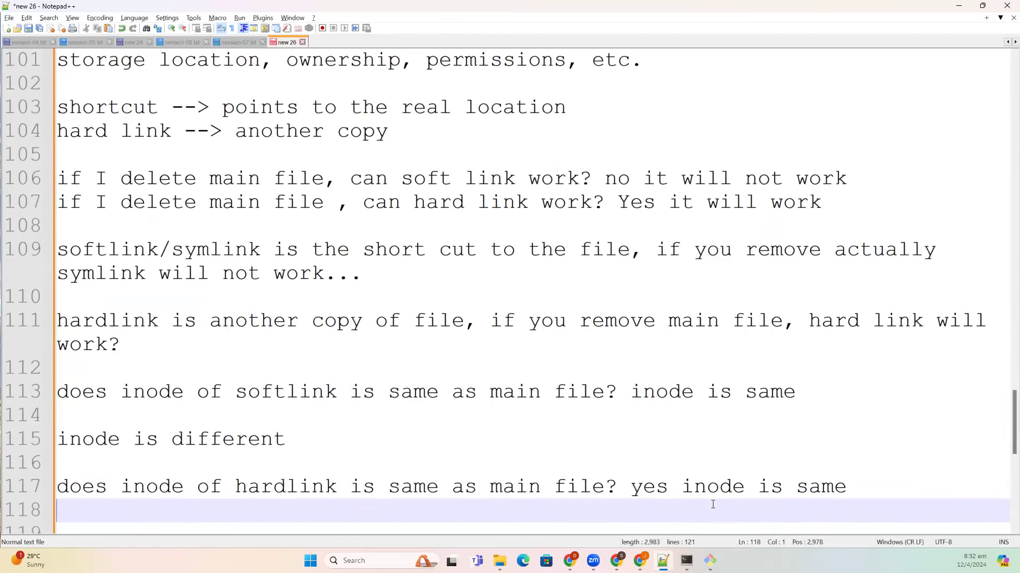
# - Ask 'when someone deletes the main file, do you think file storage is deleted?'
pyautogui.write('w')
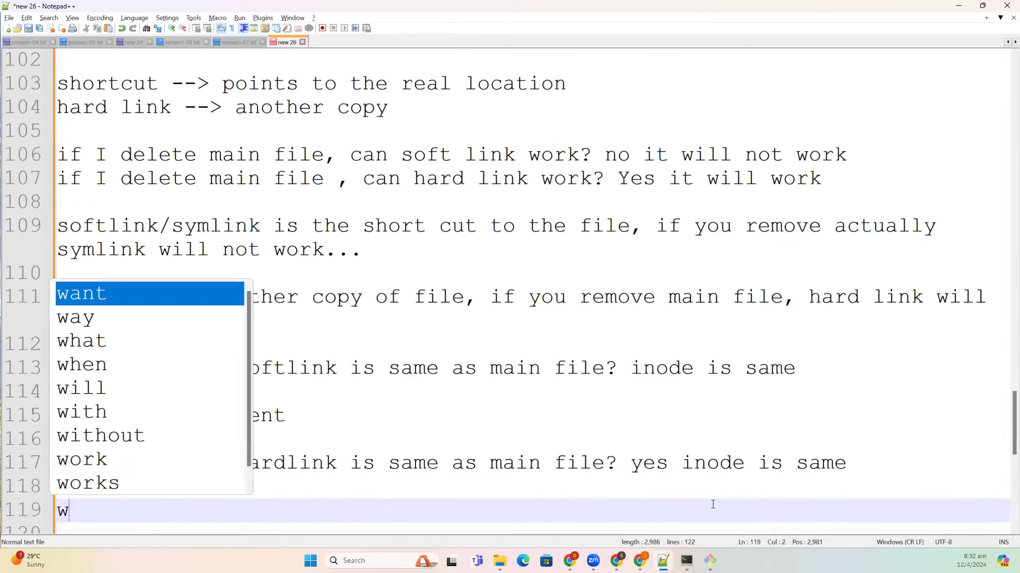
pyautogui.write('hen someone delet')
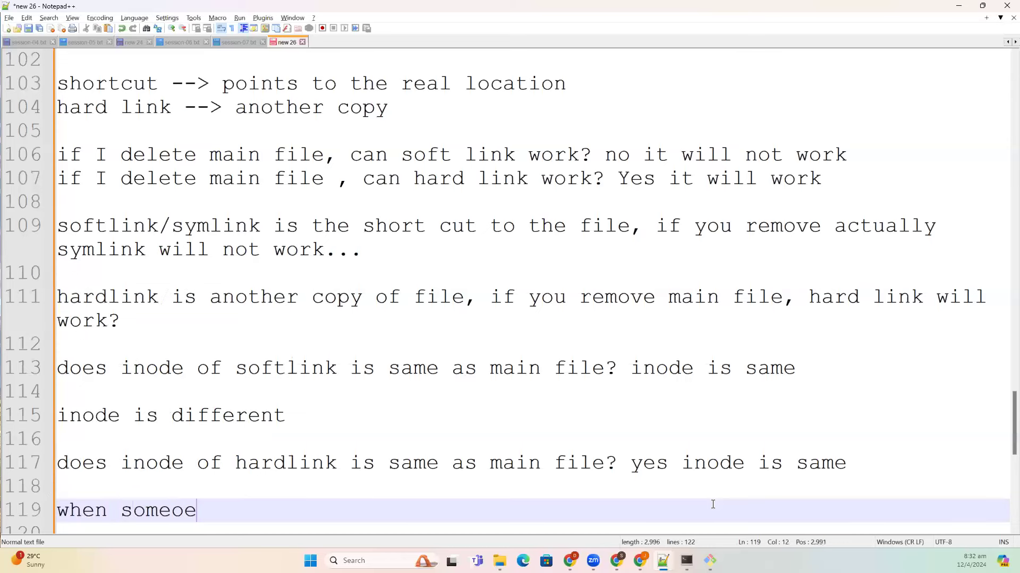
pyautogui.write('es ')
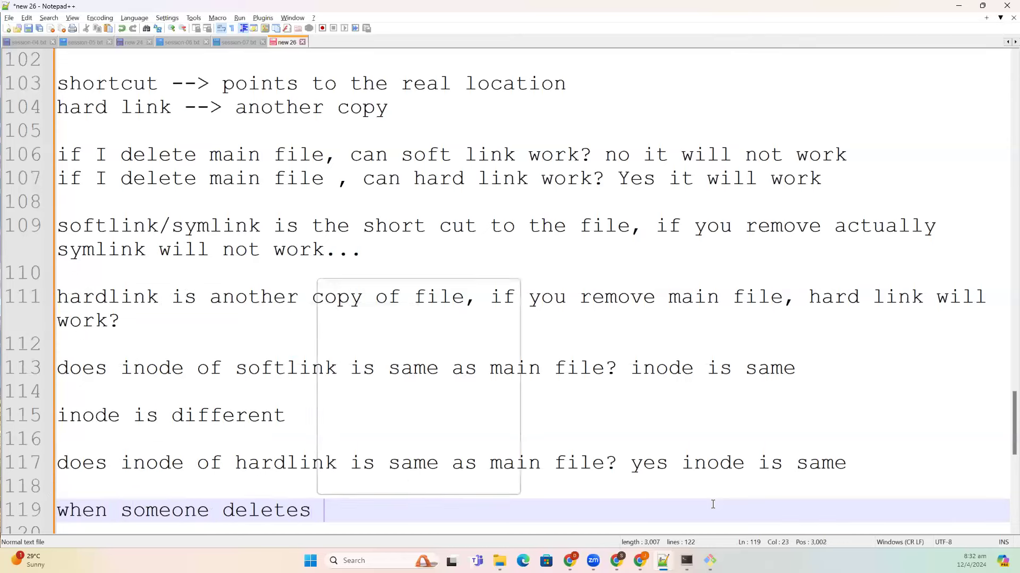
pyautogui.write('the main file, o')
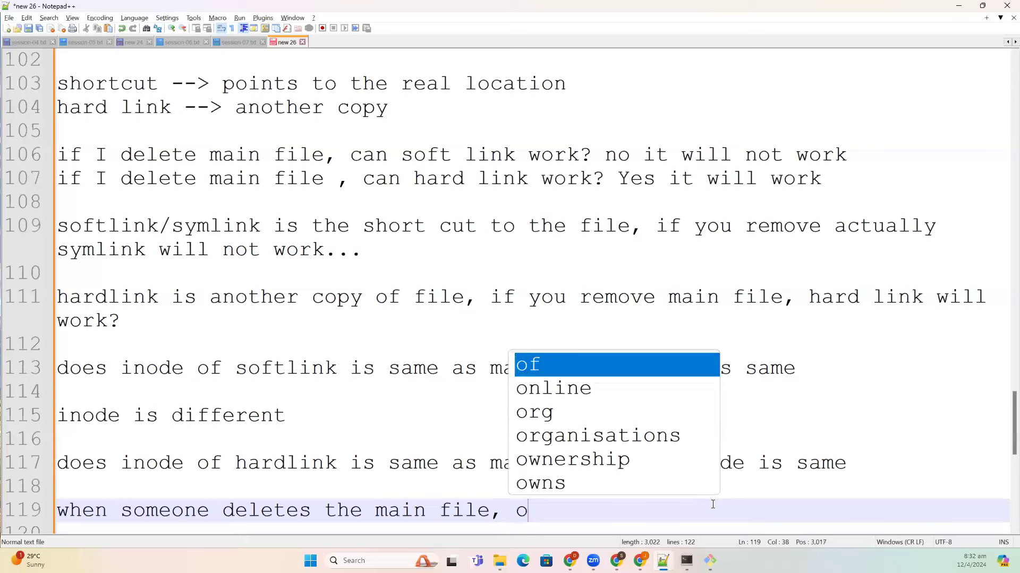
pyautogui.press('BackSpace')
pyautogui.write('do you thik')
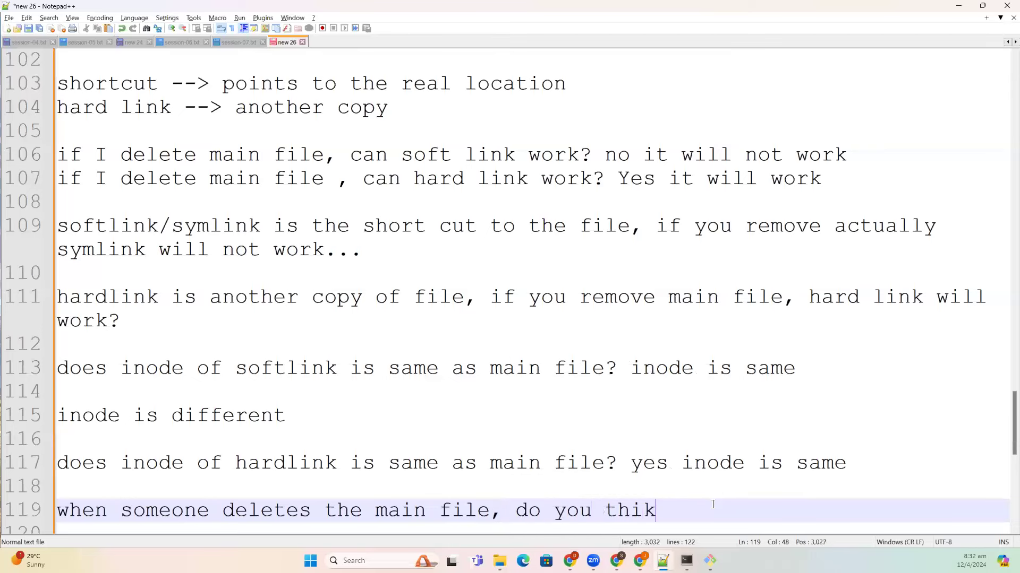
pyautogui.press('BackSpace')
pyautogui.write('nk file')
pyautogui.write(' so')
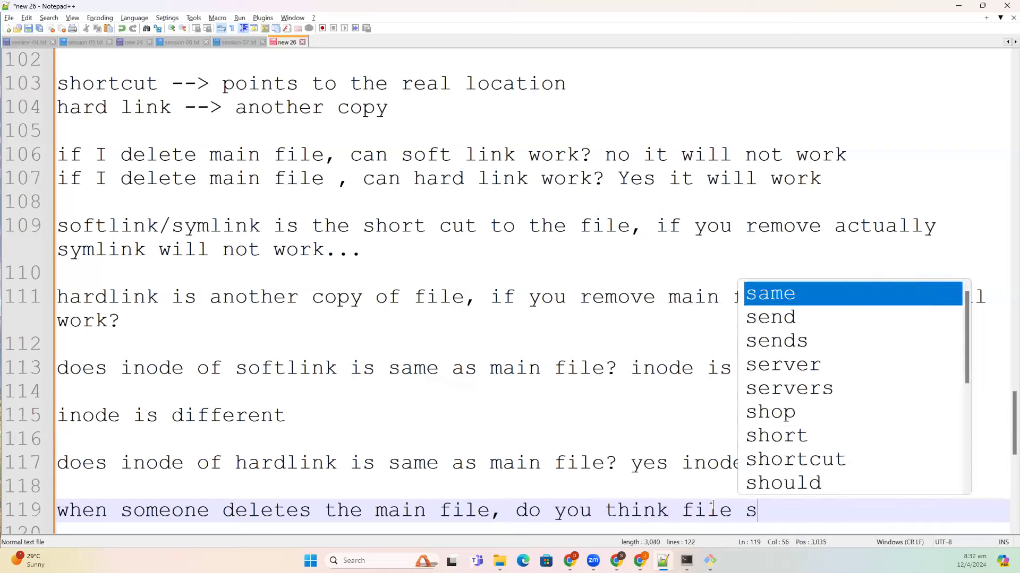
pyautogui.press('BackSpace')
pyautogui.write('tor')
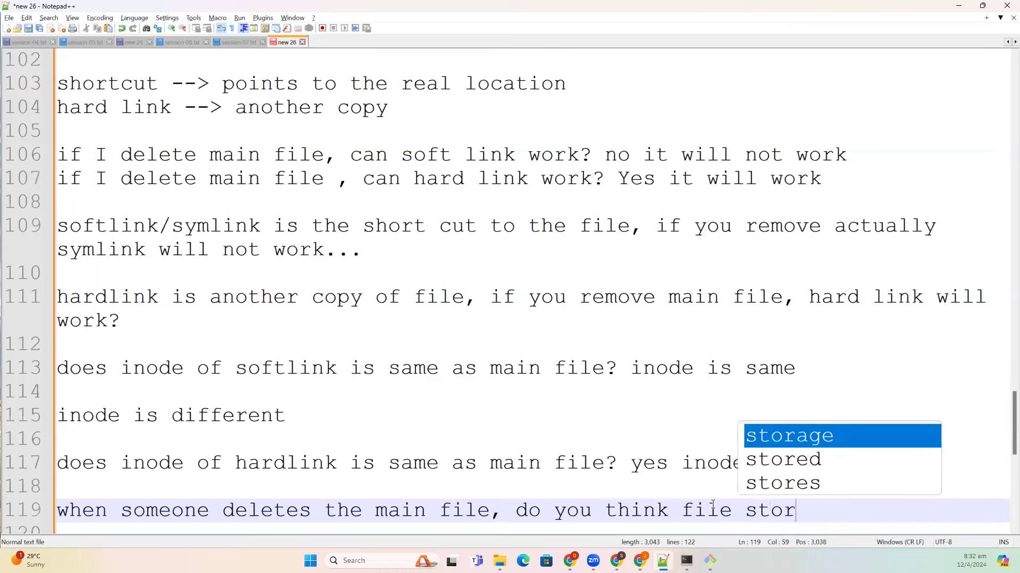
pyautogui.write('age is deleted?')
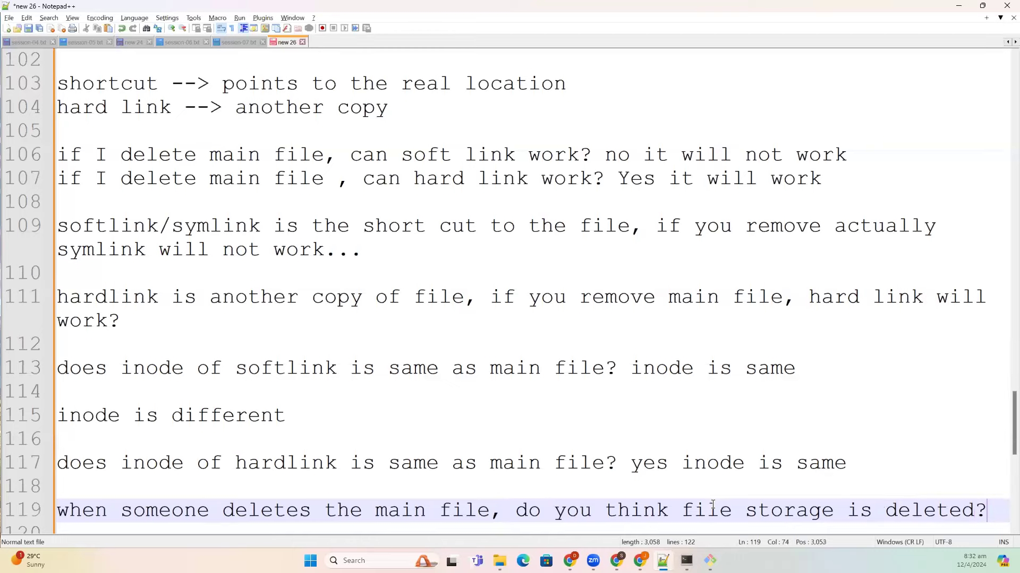
pyautogui.press('Return')
pyautogui.press('Return')
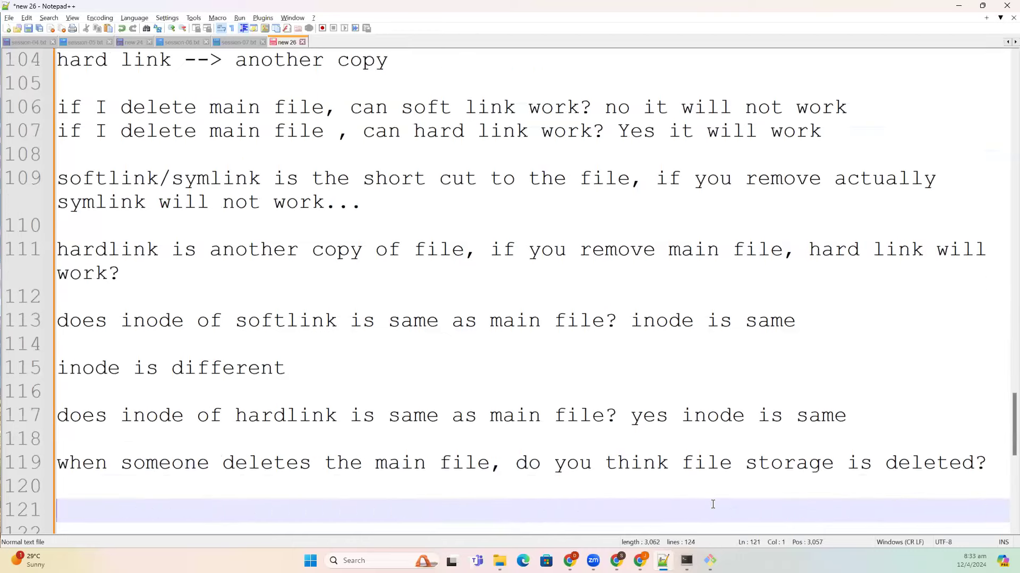
# - Answer 'NO.. because other hard links are pointing to this' and leave a fresh line
pyautogui.write('NO')
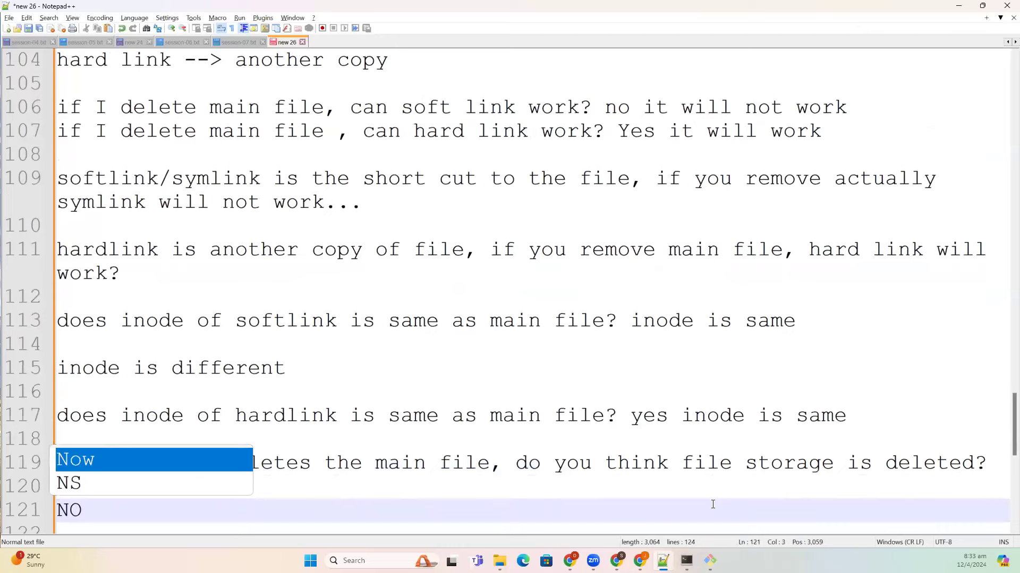
pyautogui.press('Escape')
pyautogui.write('.. becau')
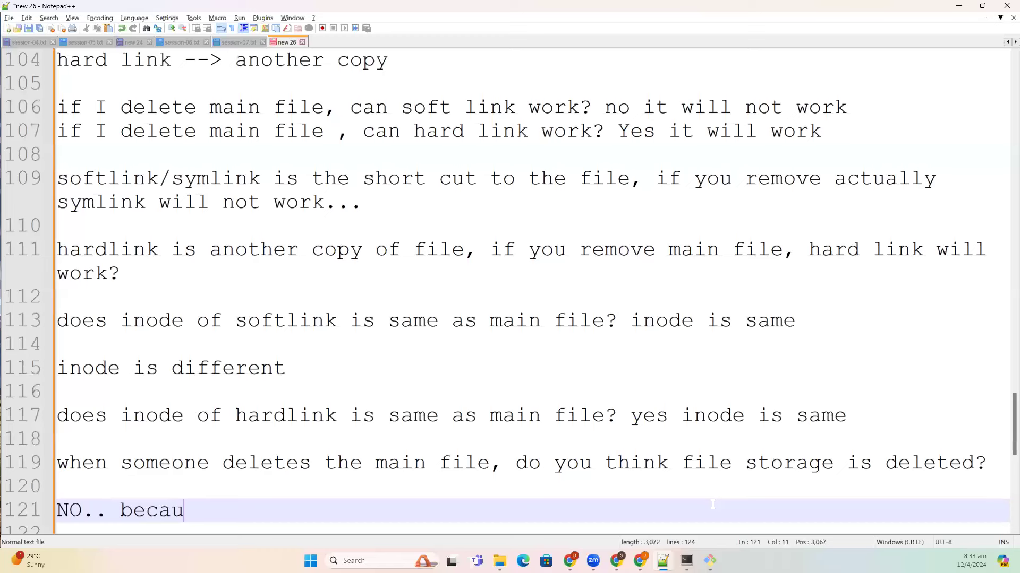
pyautogui.write('se s')
pyautogui.press('BackSpace')
pyautogui.write('t')
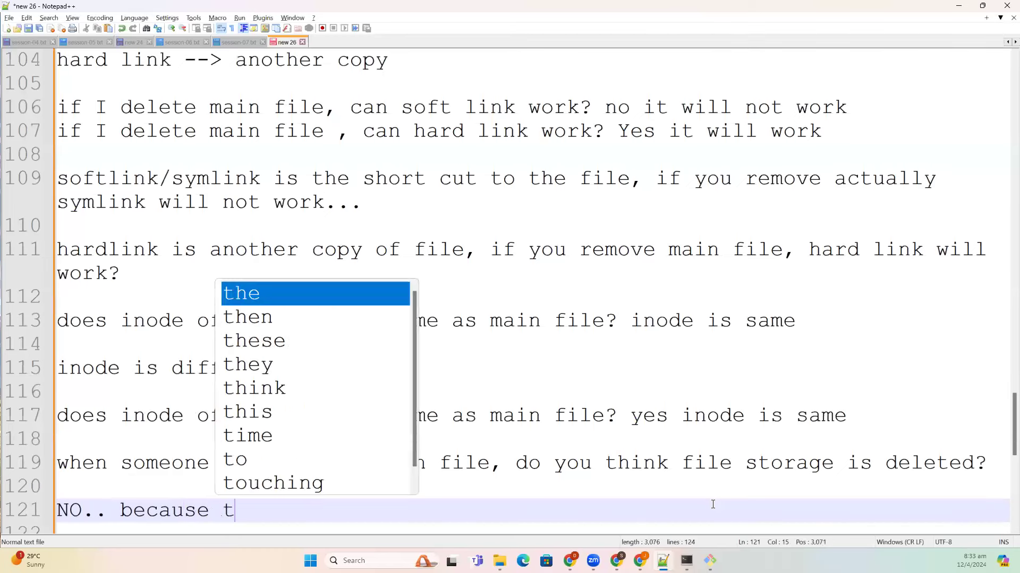
pyautogui.press('BackSpace')
pyautogui.write('other ')
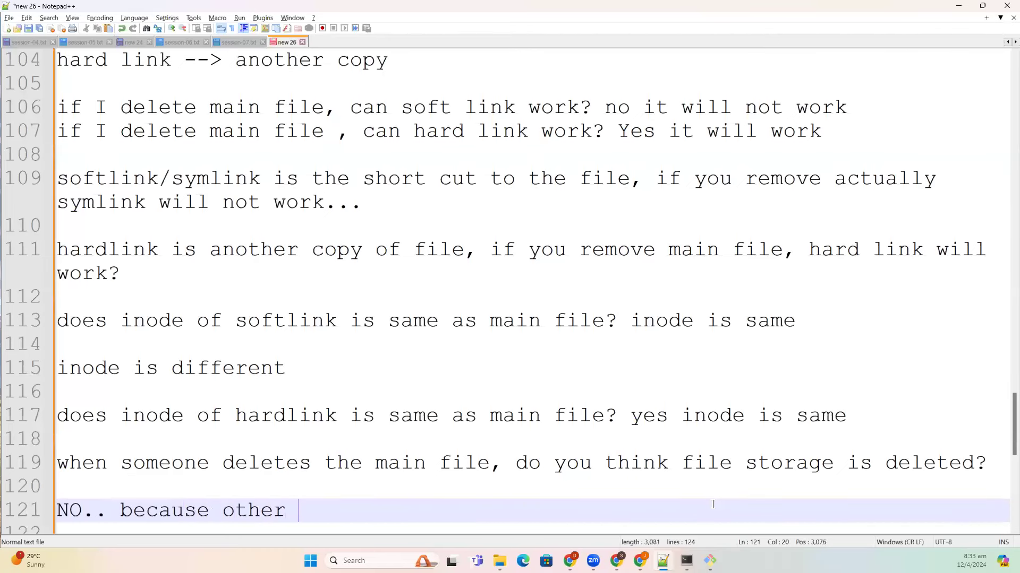
pyautogui.write('hard l')
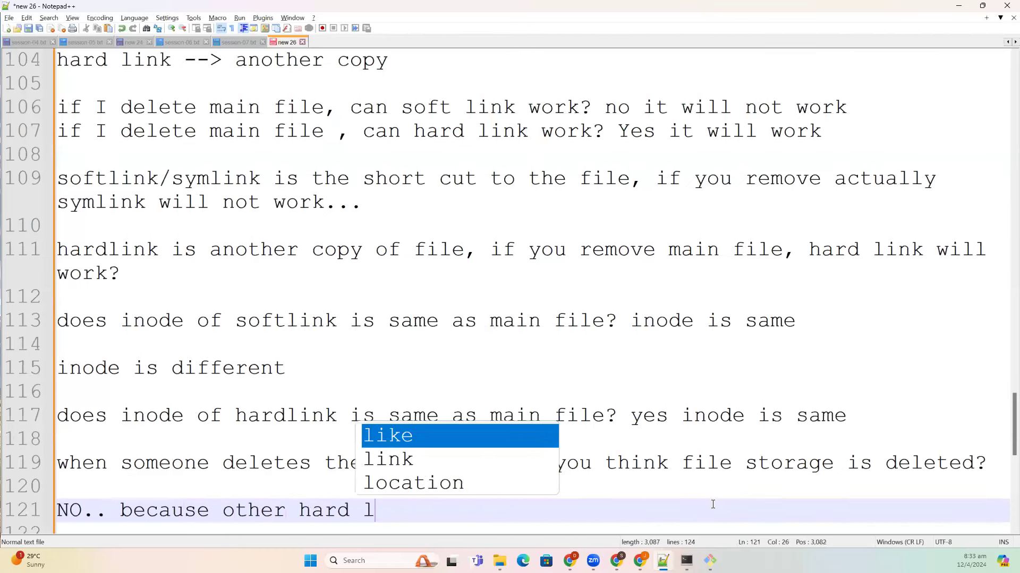
pyautogui.write('inks are point')
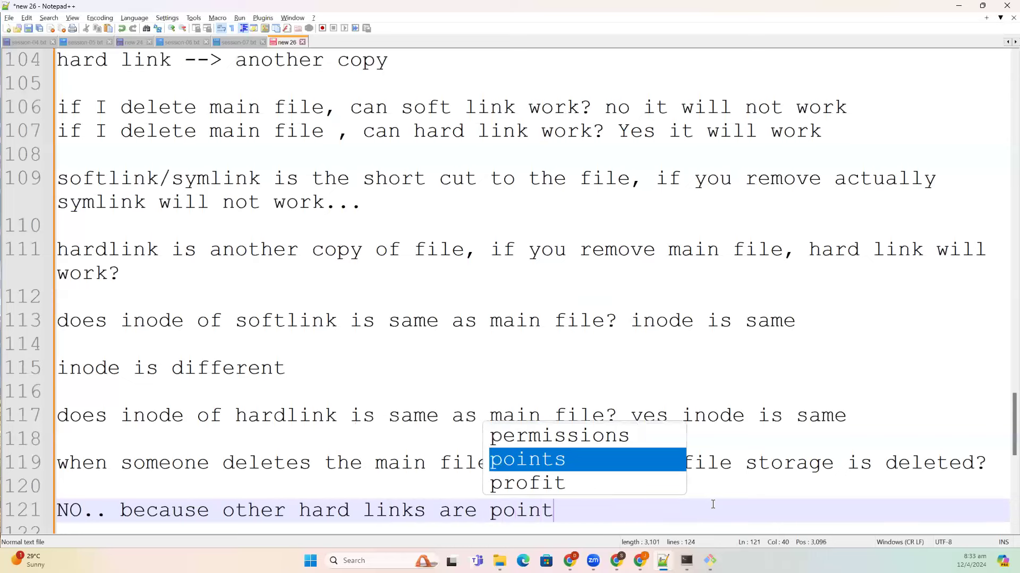
pyautogui.write('ing to this')
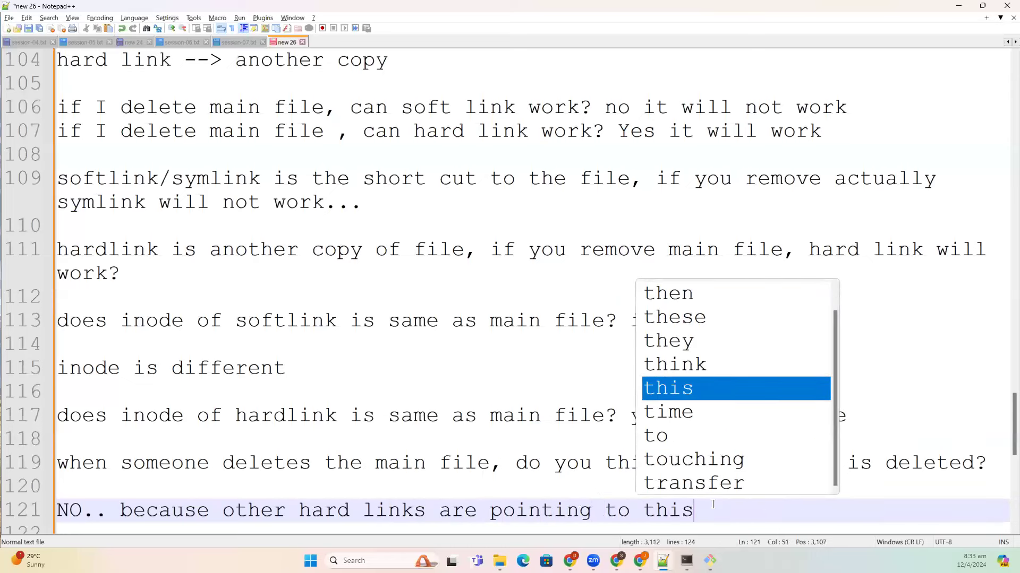
pyautogui.press('Escape')
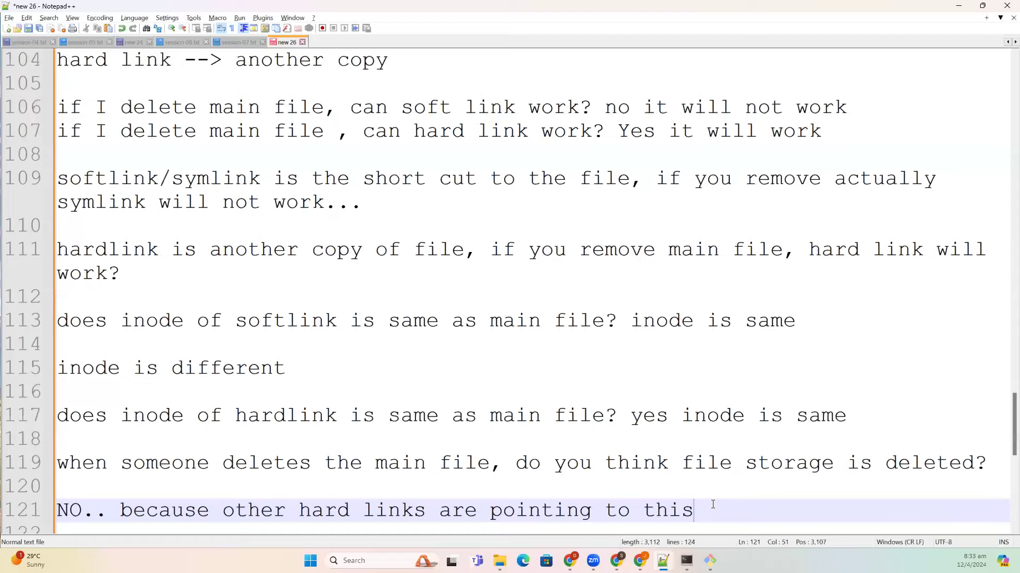
pyautogui.press('Return')
pyautogui.press('Return')
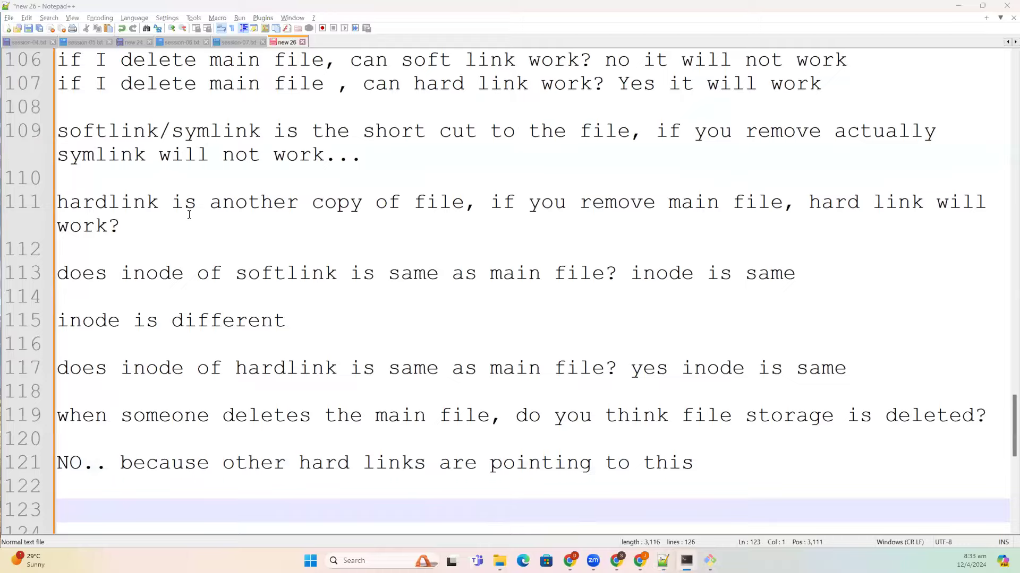
pyautogui.click(687, 561)
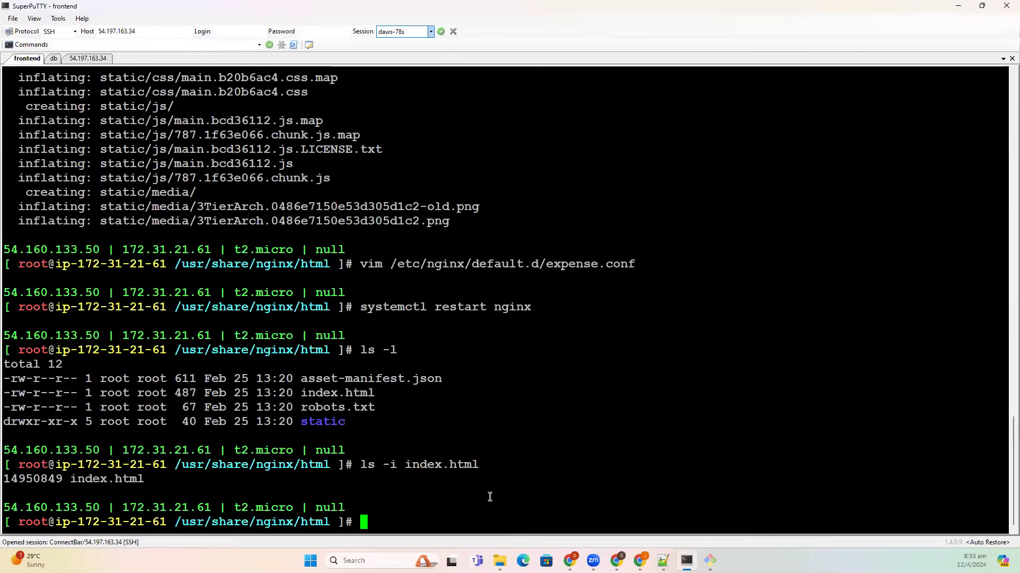
# - List the nginx html folder's files in detail with ls -l
pyautogui.write('ls -')
pyautogui.press('Return')
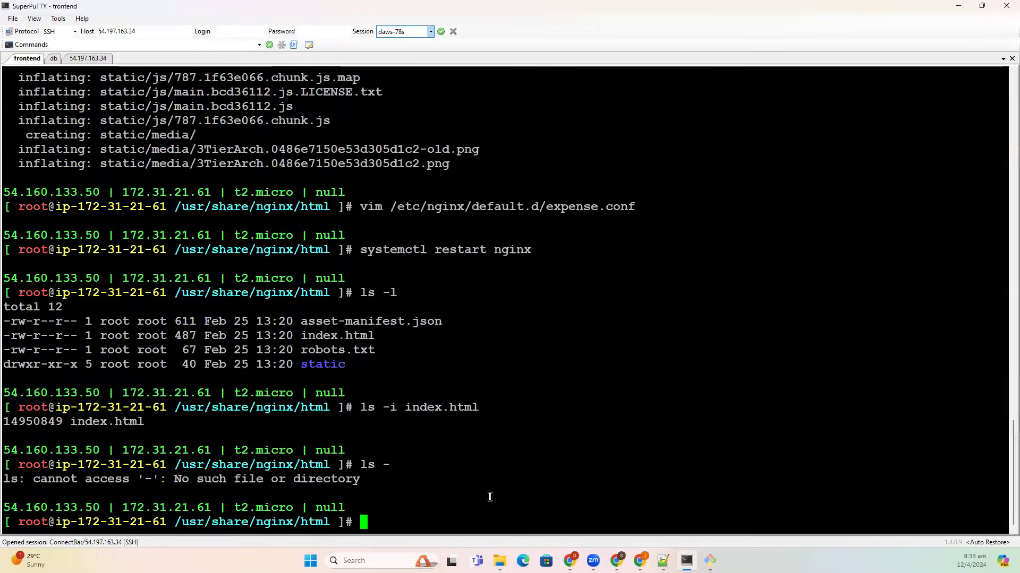
pyautogui.write('ls -l')
pyautogui.press('Return')
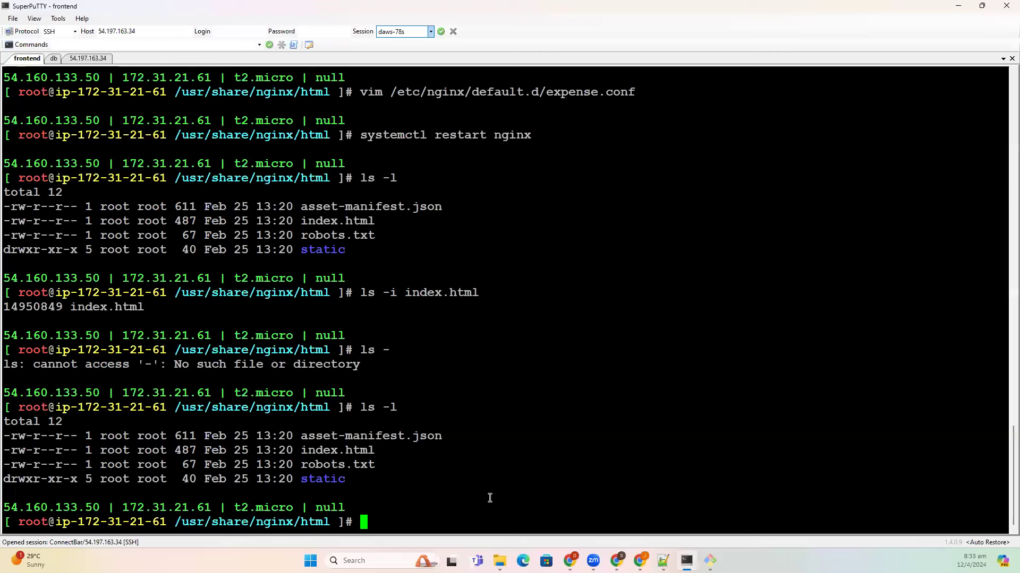
# - Start the command 'ln -s index.html joindevops.html', noting 'ln == link' in Notepad++
pyautogui.write('ln -s')
pyautogui.hotkey('alt', 'Tab')
pyautogui.write('ln == link')
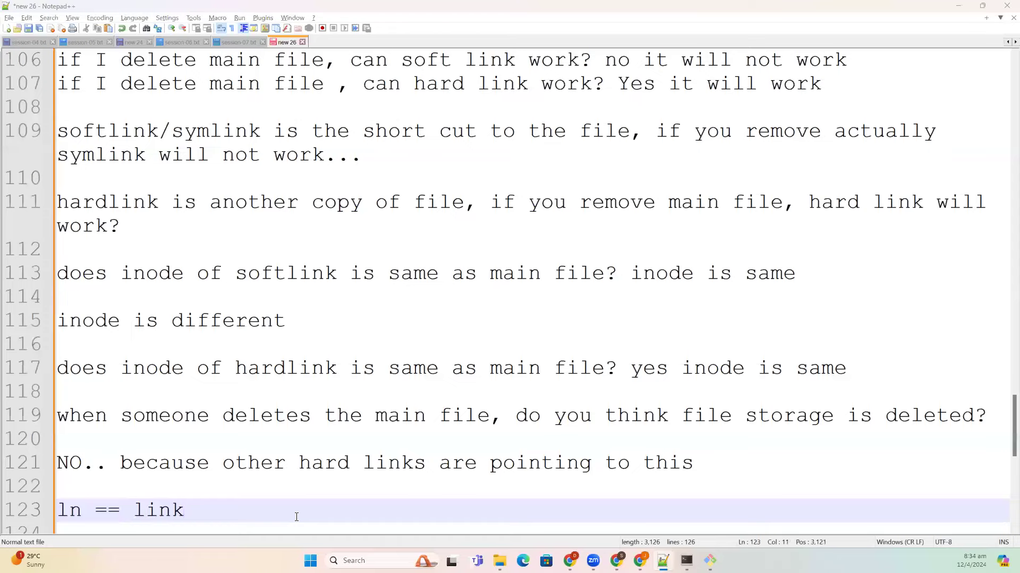
pyautogui.hotkey('alt', 'Tab')
pyautogui.write('index.html ')
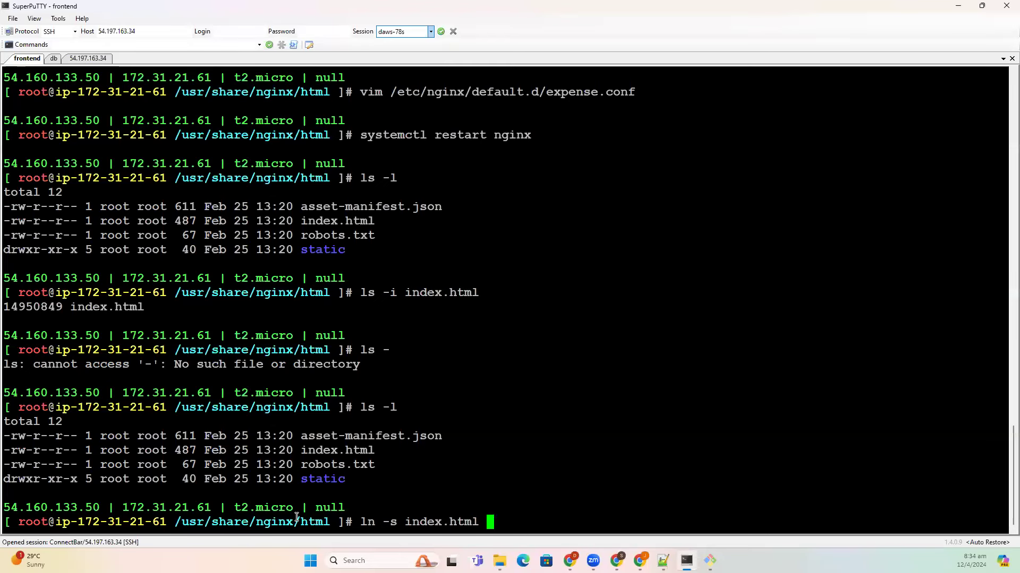
pyautogui.write('joindevo')
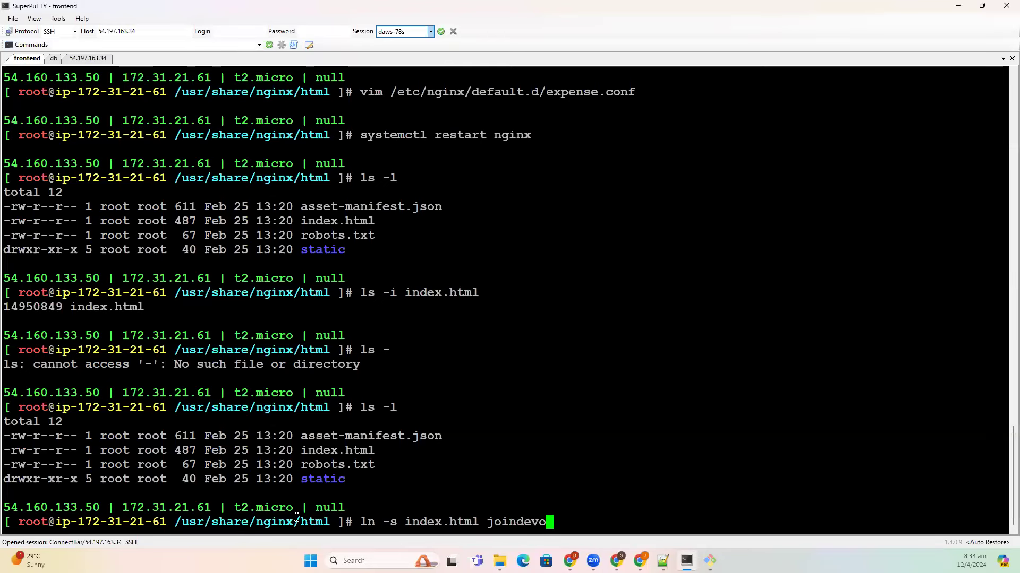
pyautogui.write('ps.html')
# - Create the joindevops.html symlink and check it in an ls -l listing
pyautogui.press('Return')
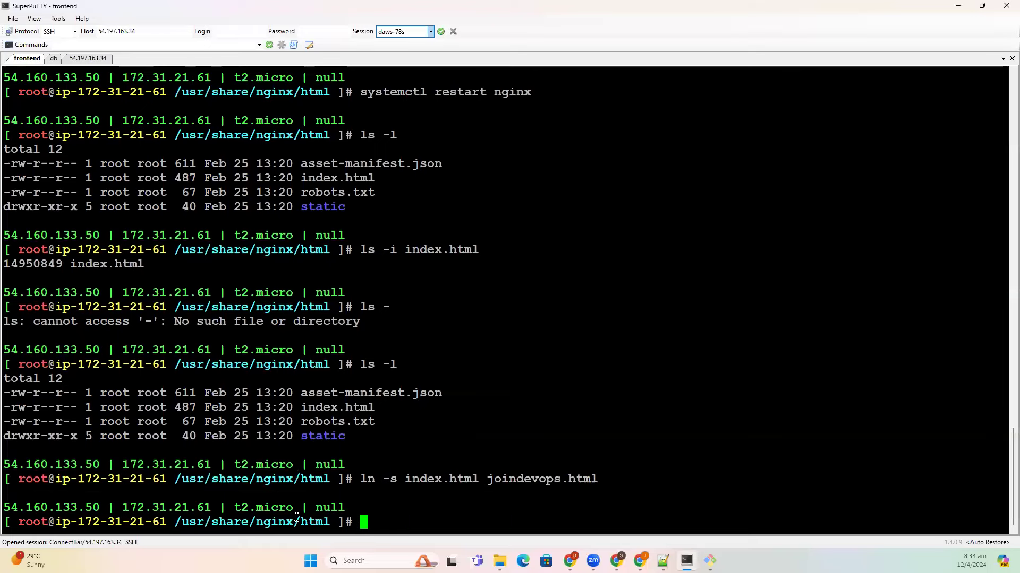
pyautogui.write('ls -l')
pyautogui.press('Return')
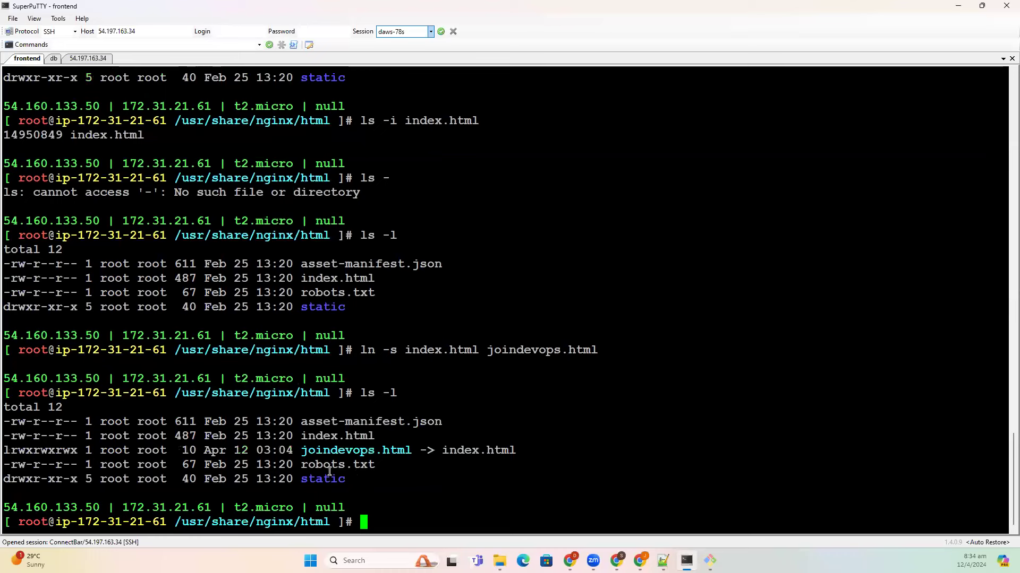
pyautogui.moveTo(301, 452); pyautogui.dragTo(513, 451)
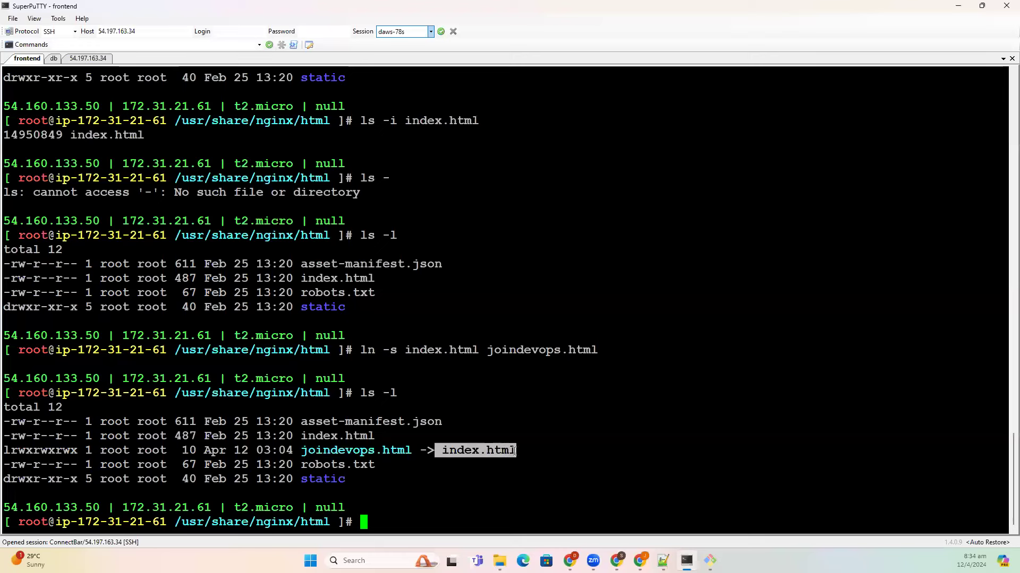
pyautogui.click(7, 452)
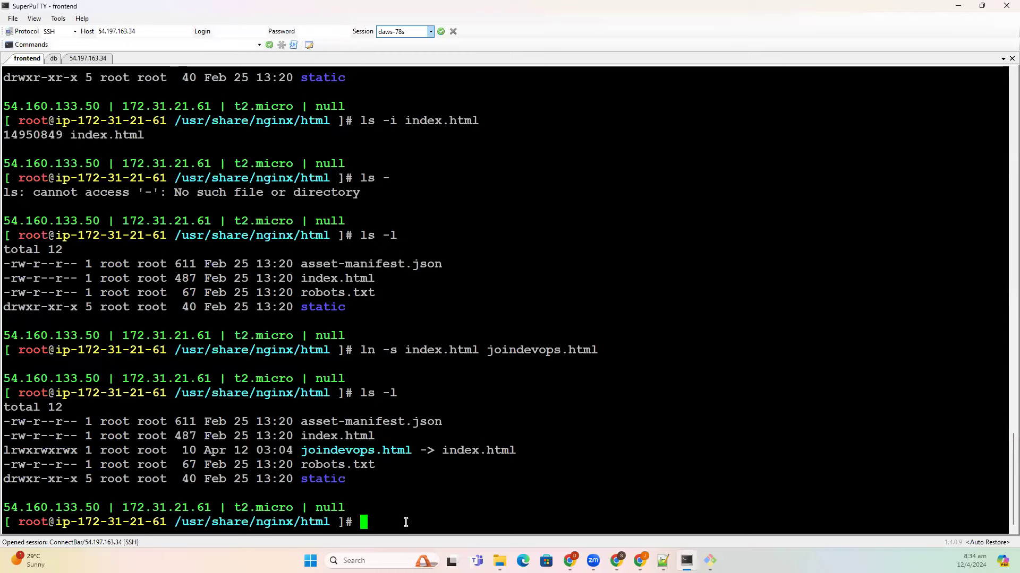
# - Show index.html's HTML through the link with cat joindevops.html
pyautogui.write('rm ')
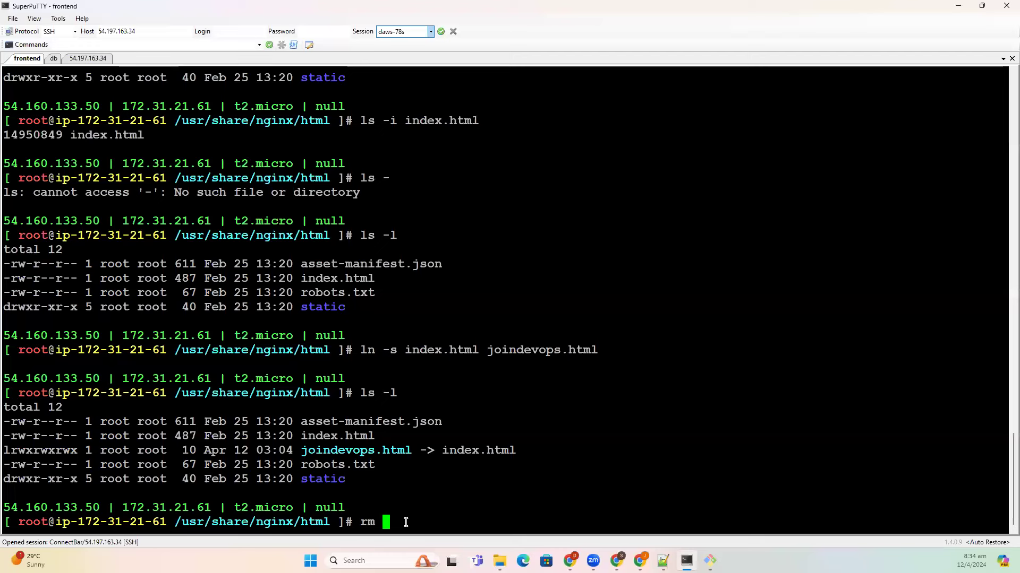
pyautogui.write('joindev')
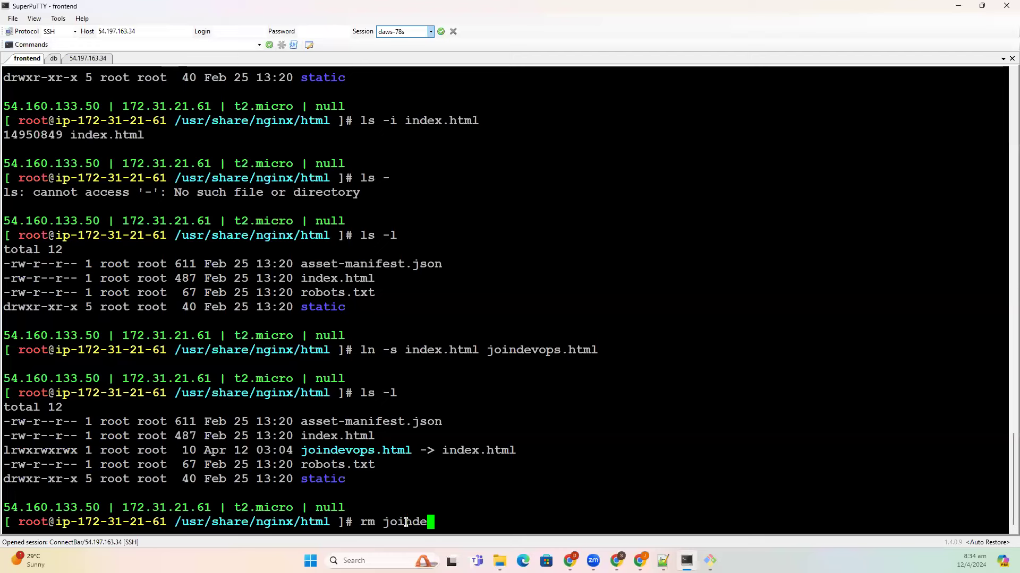
pyautogui.press('BackSpace')
pyautogui.press('BackSpace')
pyautogui.press('BackSpace')
pyautogui.press('BackSpace')
pyautogui.press('BackSpace')
pyautogui.press('BackSpace')
pyautogui.press('BackSpace')
pyautogui.write('index.html')
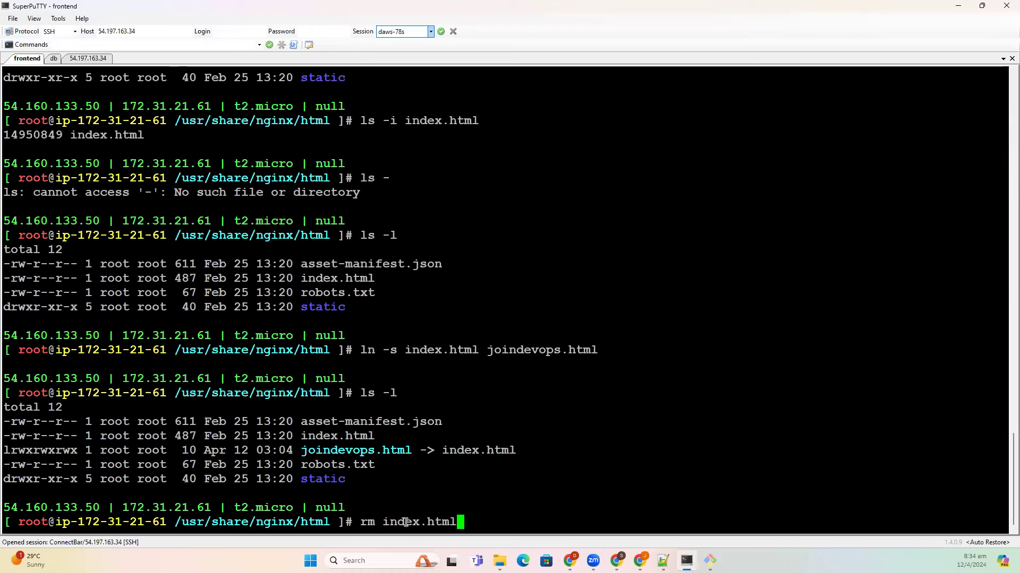
pyautogui.press('BackSpace')
pyautogui.press('BackSpace')
pyautogui.press('BackSpace')
pyautogui.press('BackSpace')
pyautogui.press('BackSpace')
pyautogui.press('BackSpace')
pyautogui.press('BackSpace')
pyautogui.press('BackSpace')
pyautogui.press('BackSpace')
pyautogui.press('BackSpace')
pyautogui.press('BackSpace')
pyautogui.press('BackSpace')
pyautogui.press('BackSpace')
pyautogui.write('cat jo')
pyautogui.press('Tab')
pyautogui.press('Return')
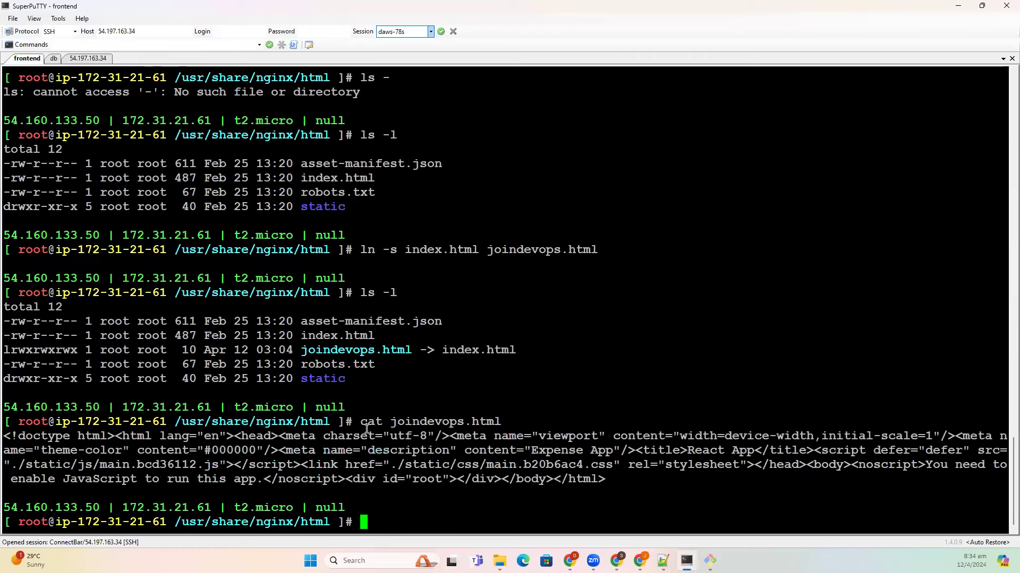
pyautogui.moveTo(364, 422); pyautogui.dragTo(611, 479)
pyautogui.click(455, 511)
# - Delete index.html with rm, confirming with yes
pyautogui.write('rm index.html')
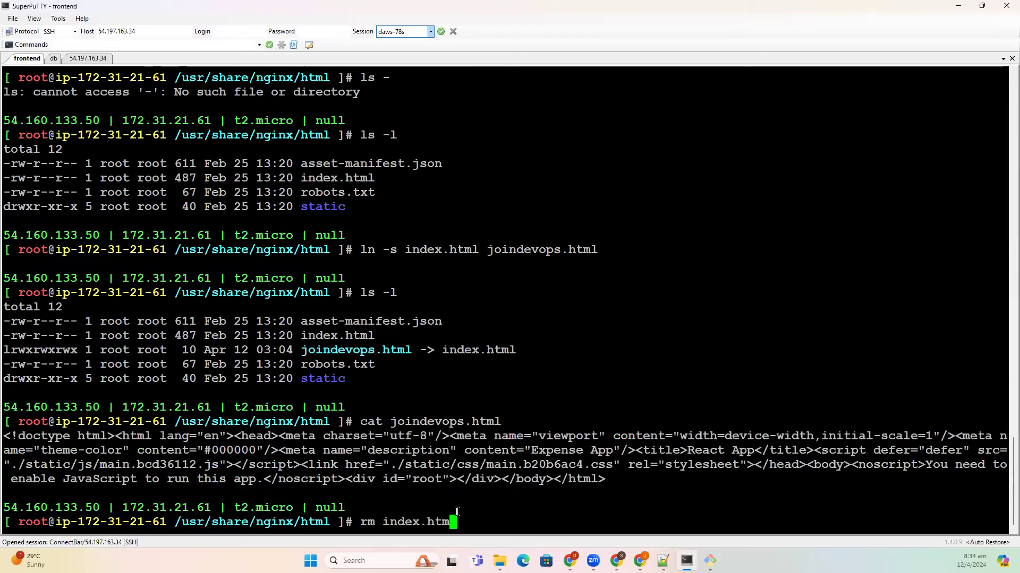
pyautogui.press('Return')
pyautogui.write('ca')
pyautogui.press('BackSpace')
pyautogui.press('BackSpace')
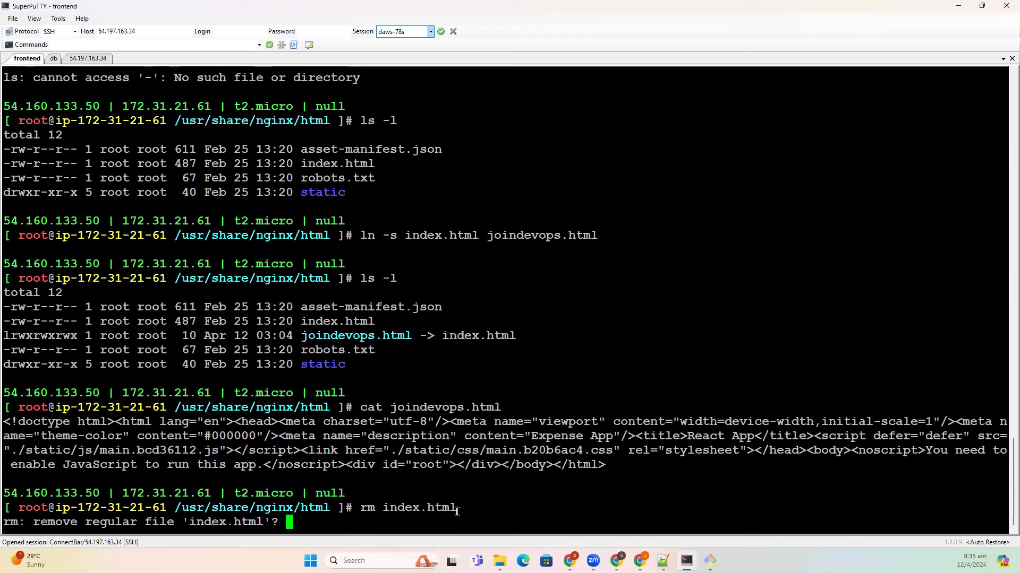
pyautogui.write('yes')
pyautogui.press('Return')
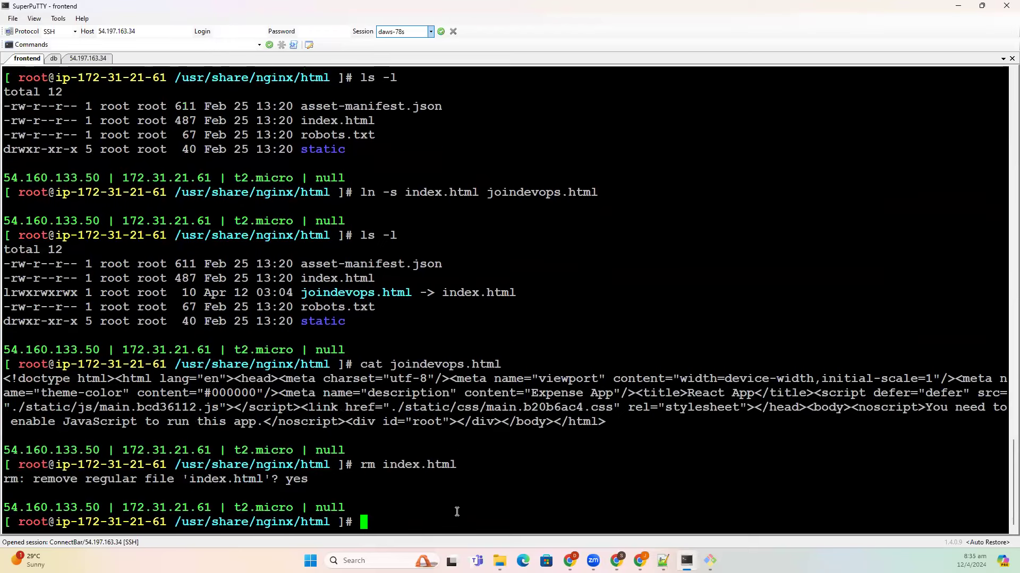
# - Show that joindevops.html is now a broken soft link by rerunning the read and listing files with ls -l
pyautogui.press('Up')
pyautogui.press('Up')
pyautogui.press('Return')
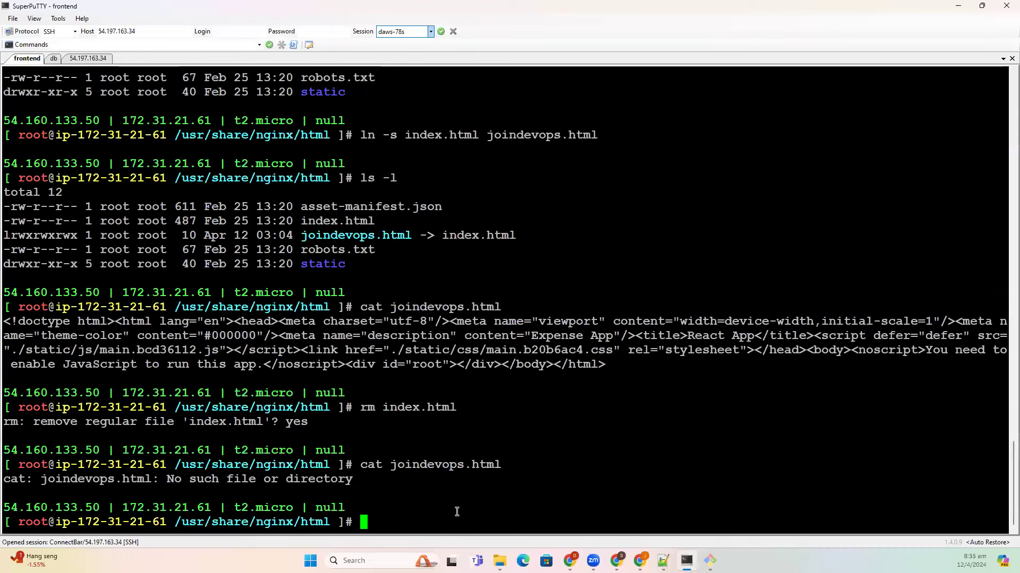
pyautogui.write('ls -l')
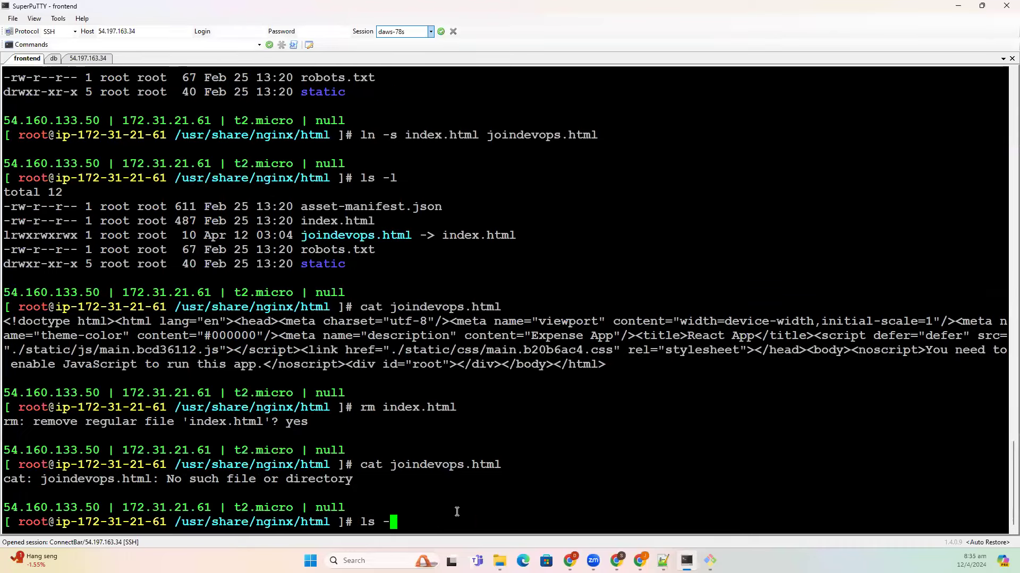
pyautogui.press('Return')
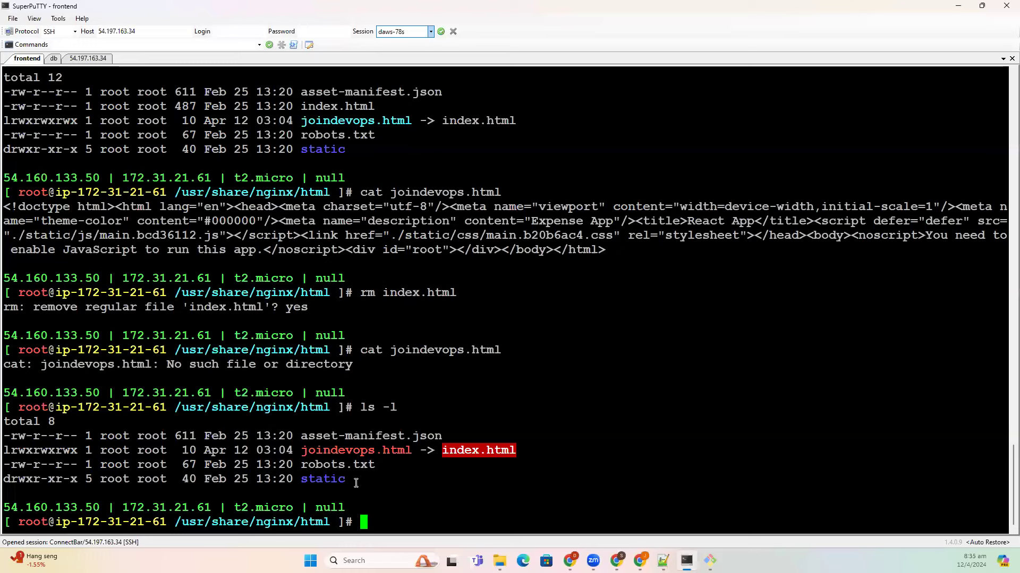
pyautogui.moveTo(296, 451); pyautogui.dragTo(408, 476)
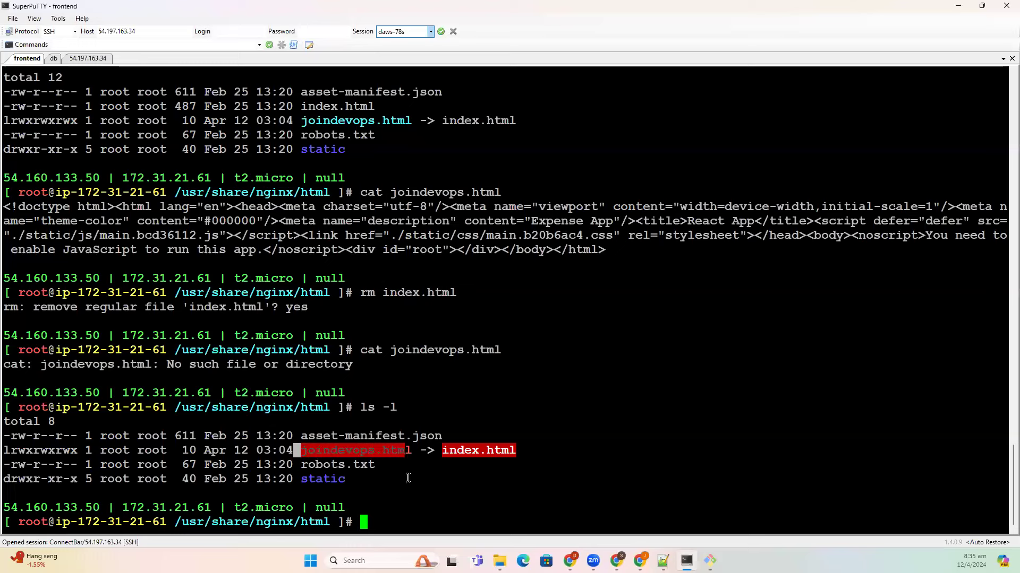
pyautogui.click(407, 480)
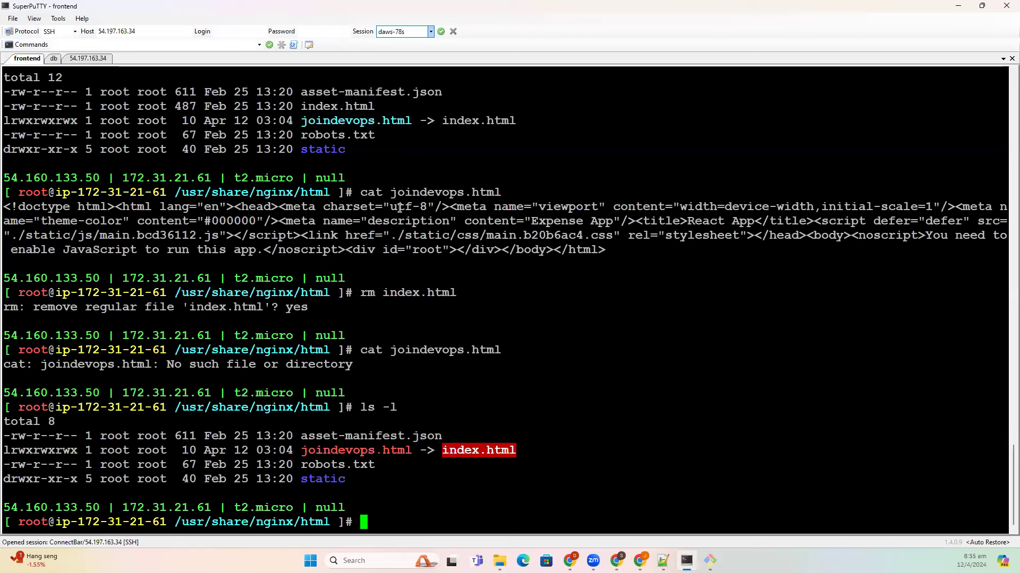
# - Recreate index.html in vim with the copied React App HTML, save it, and list files to confirm
pyautogui.moveTo(5, 206); pyautogui.dragTo(606, 248)
pyautogui.press('super+c')
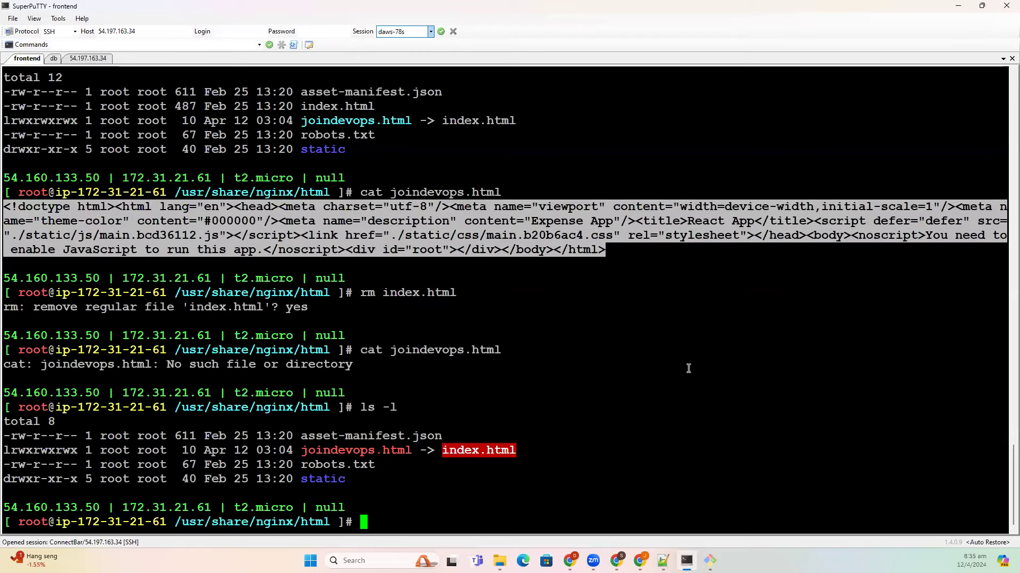
pyautogui.write('vim index.html')
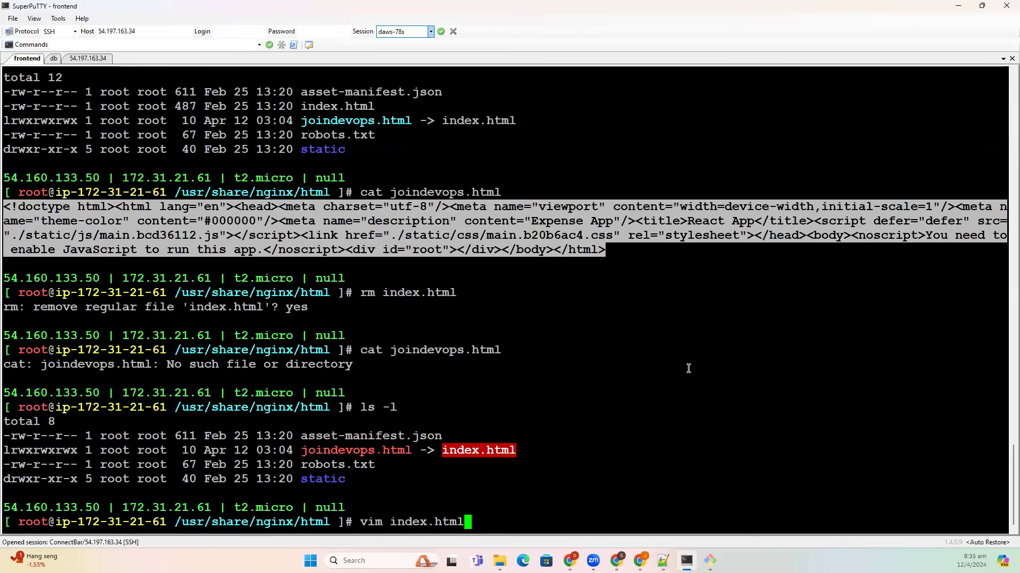
pyautogui.press('Return')
pyautogui.press('i')
pyautogui.rightClick(688, 368)
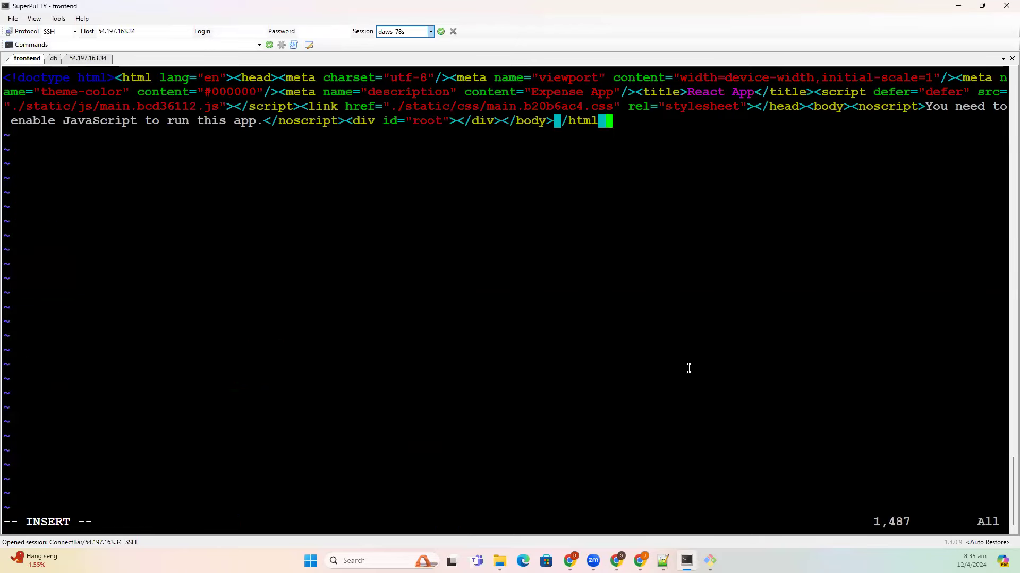
pyautogui.press('Escape')
pyautogui.write(':wq')
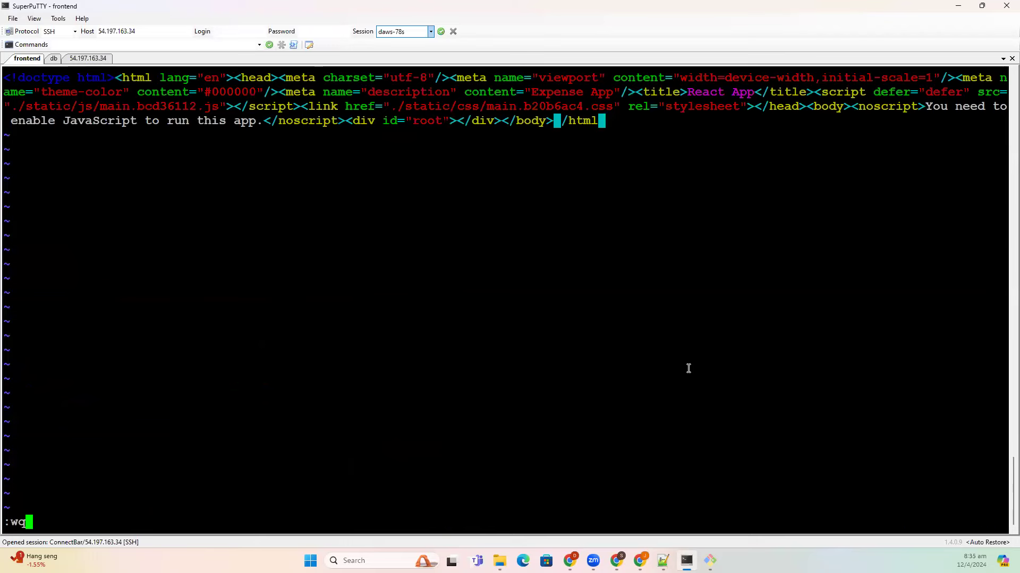
pyautogui.press('Return')
pyautogui.write('ls -l')
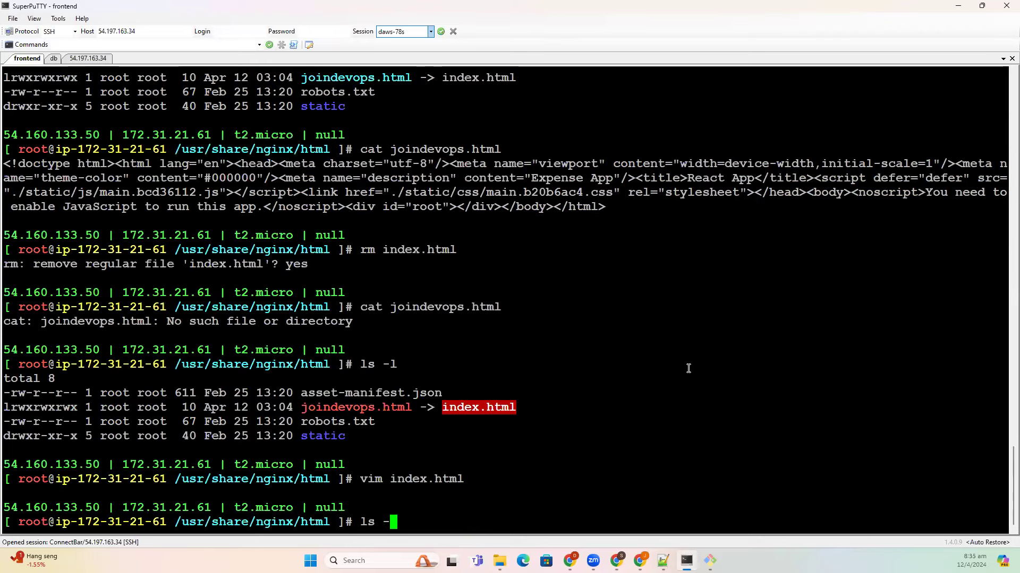
pyautogui.press('Return')
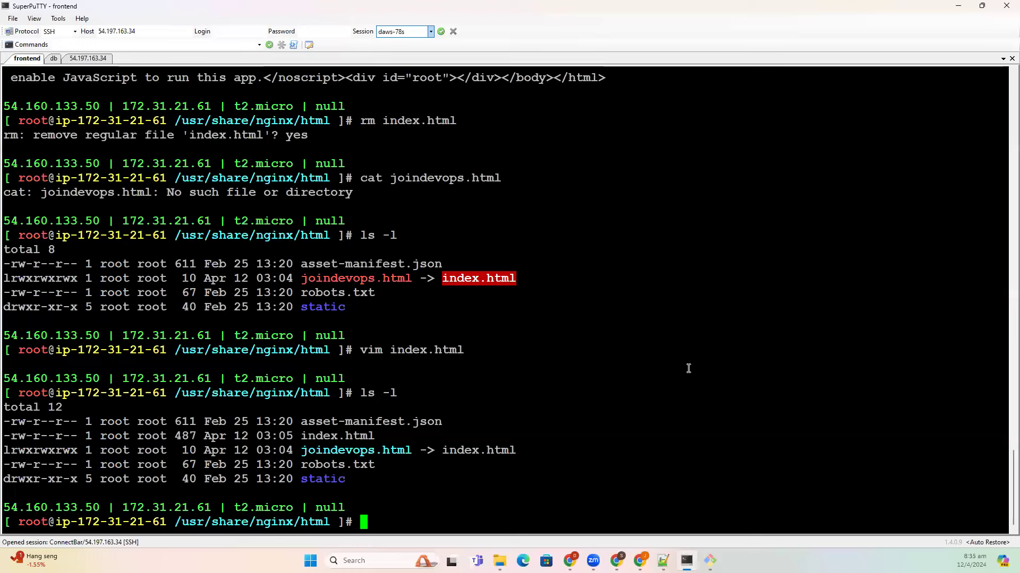
# - Create the hard link index-hard.html to index.html and list files with their inode numbers
pyautogui.write('ln index.htl')
pyautogui.press('BackSpace')
pyautogui.write('ml in')
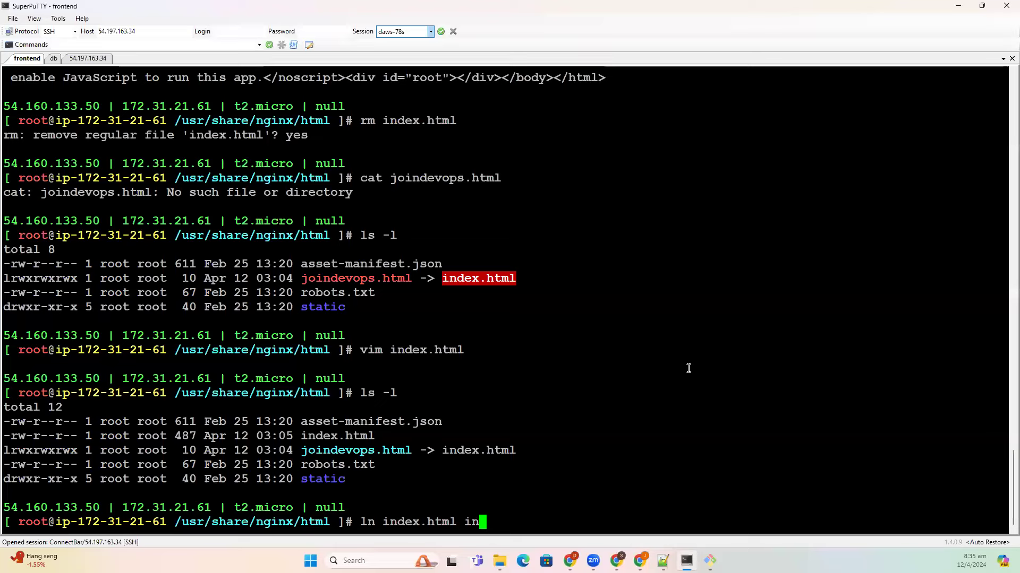
pyautogui.write('dex-hard.html')
pyautogui.press('Return')
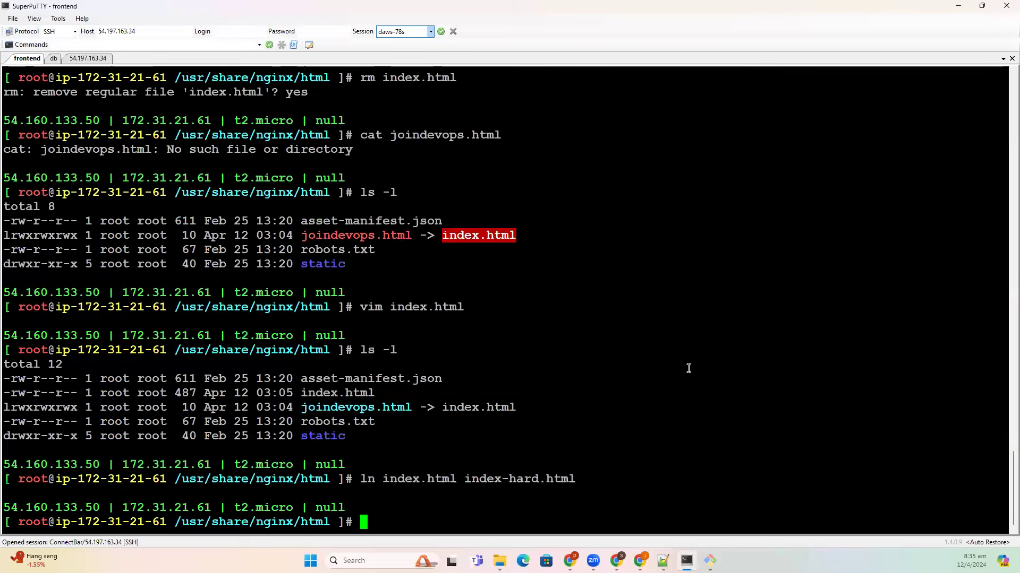
pyautogui.write('ls -')
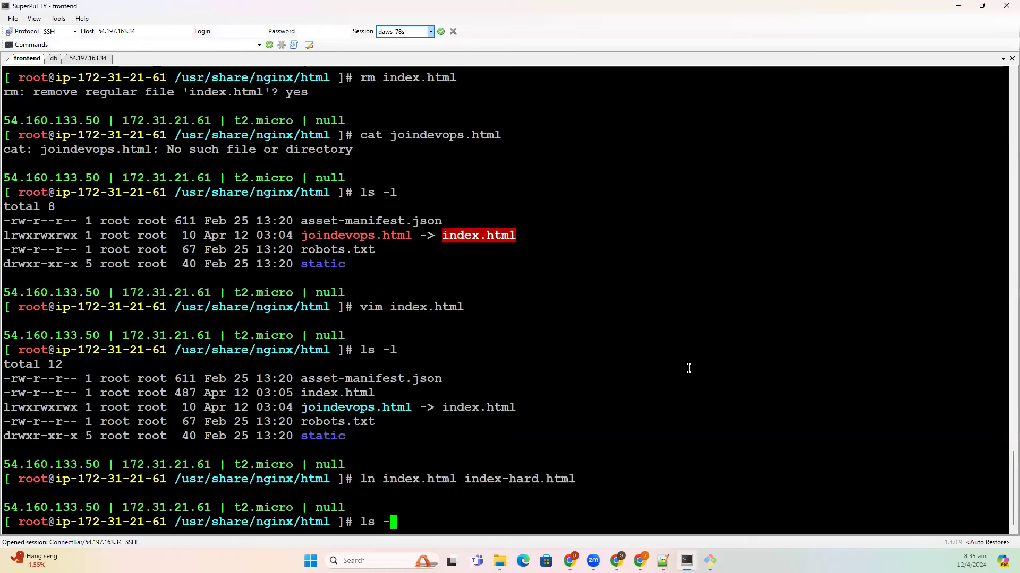
pyautogui.write('i')
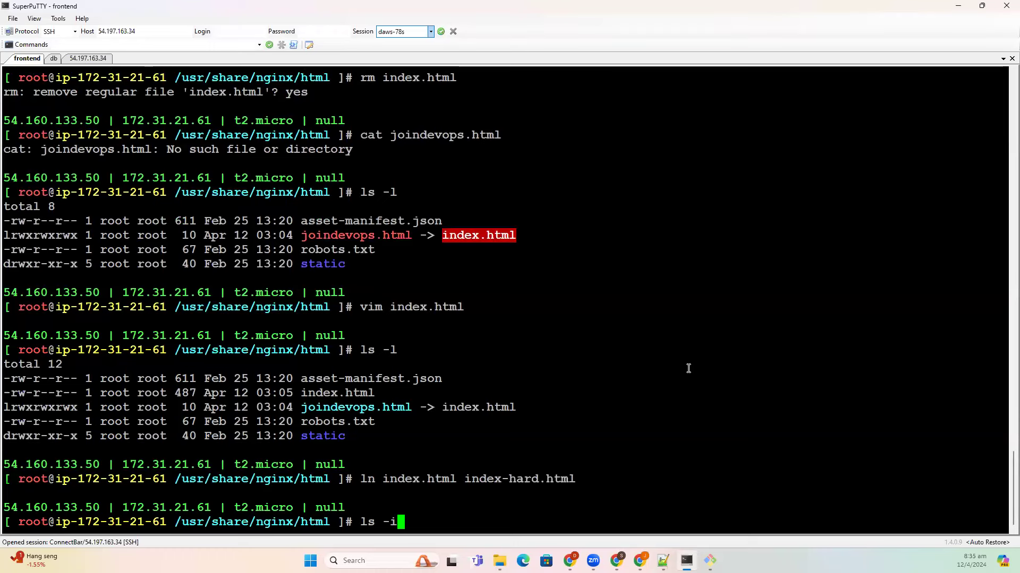
pyautogui.press('Return')
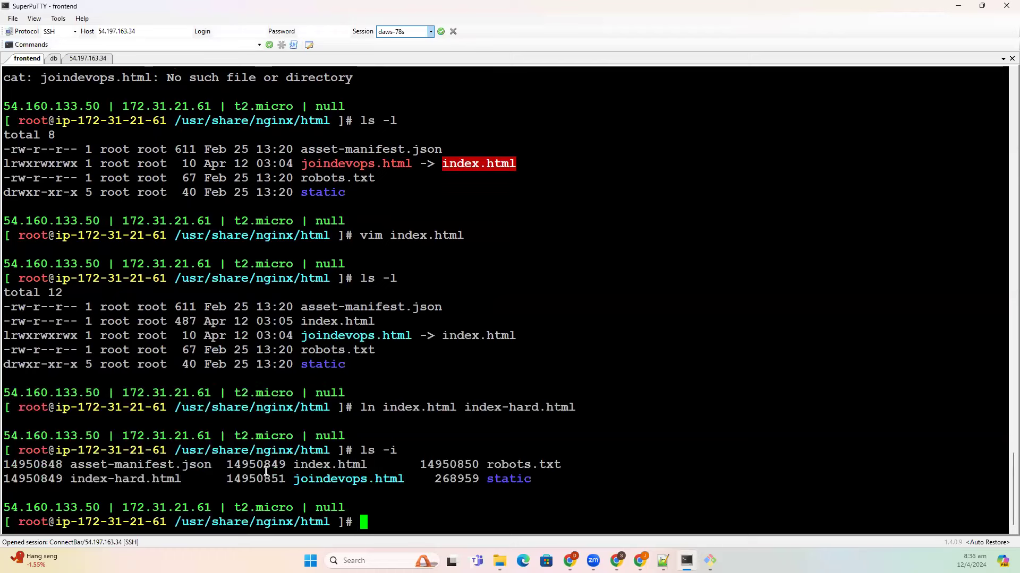
# - Run ls -li and highlight the shared inode 14950849 of index.html and index-hard.html
pyautogui.moveTo(228, 465); pyautogui.dragTo(282, 464)
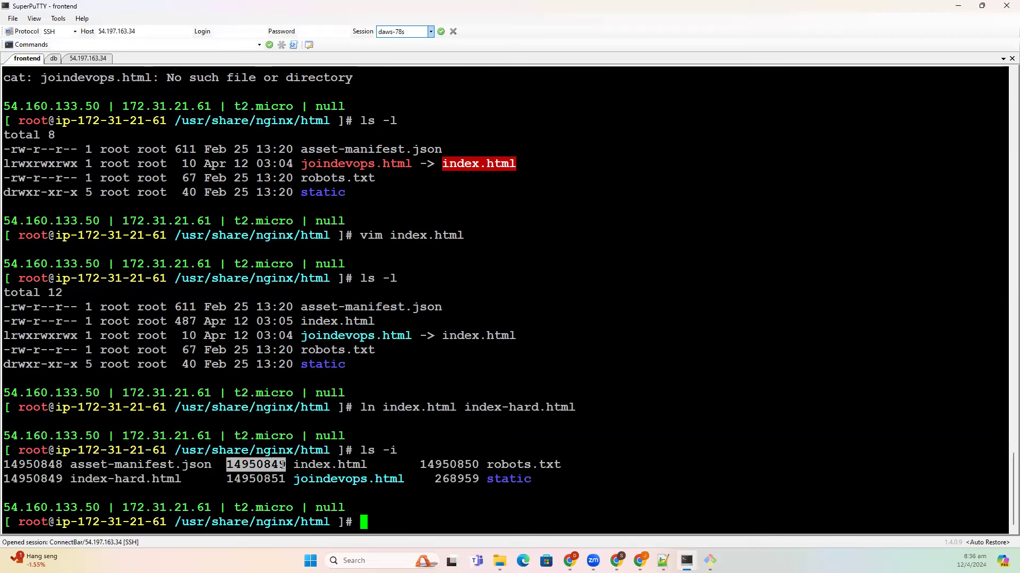
pyautogui.write('ls -li')
pyautogui.press('Return')
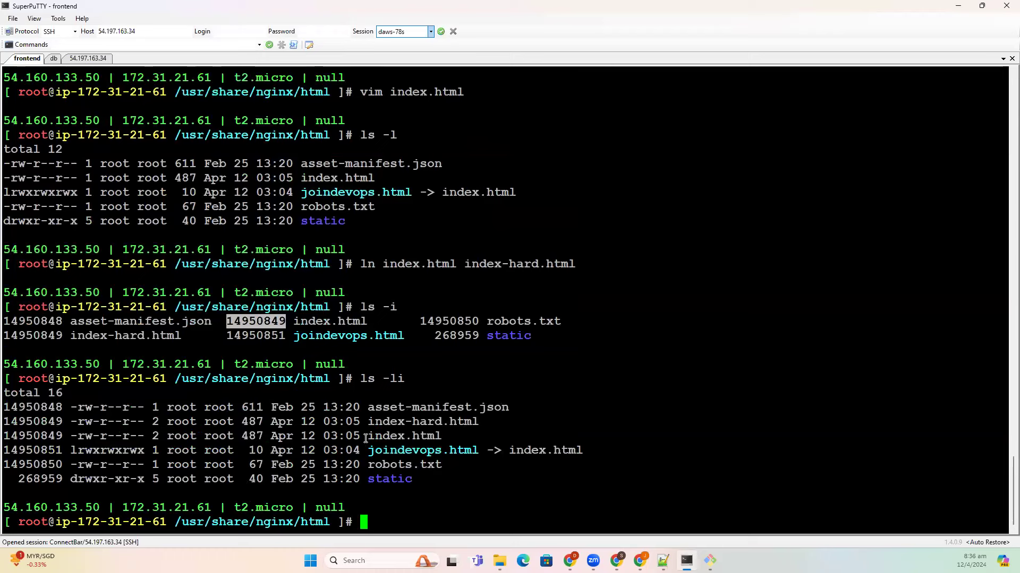
pyautogui.tripleClick(365, 436)
pyautogui.doubleClick(32, 436)
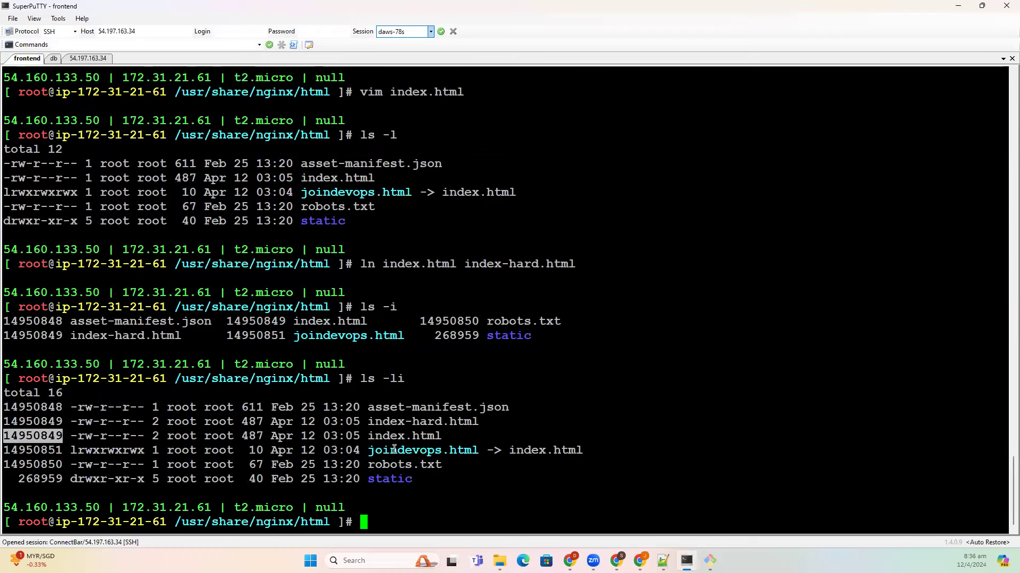
pyautogui.tripleClick(331, 421)
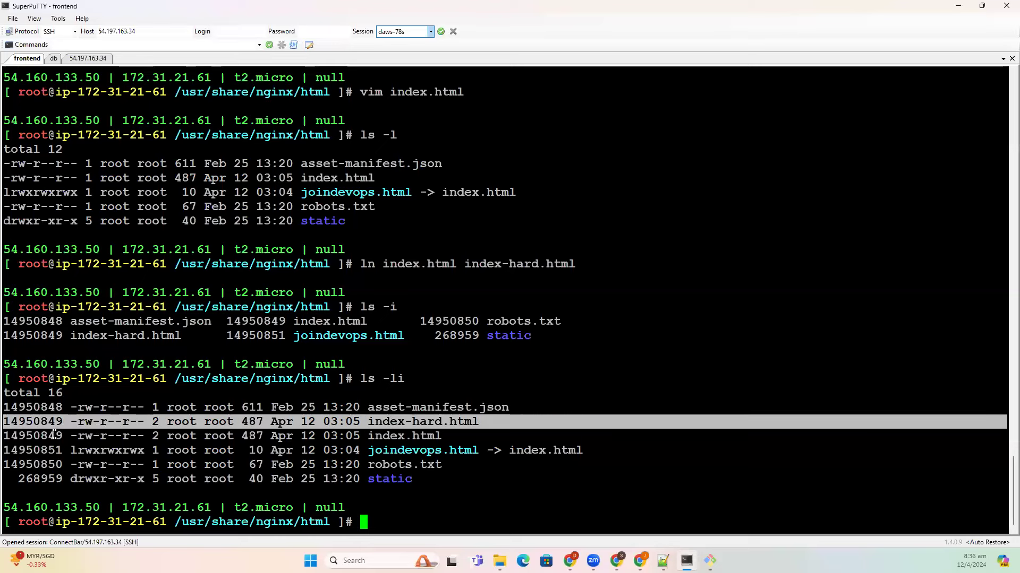
pyautogui.moveTo(68, 436); pyautogui.dragTo(8, 425)
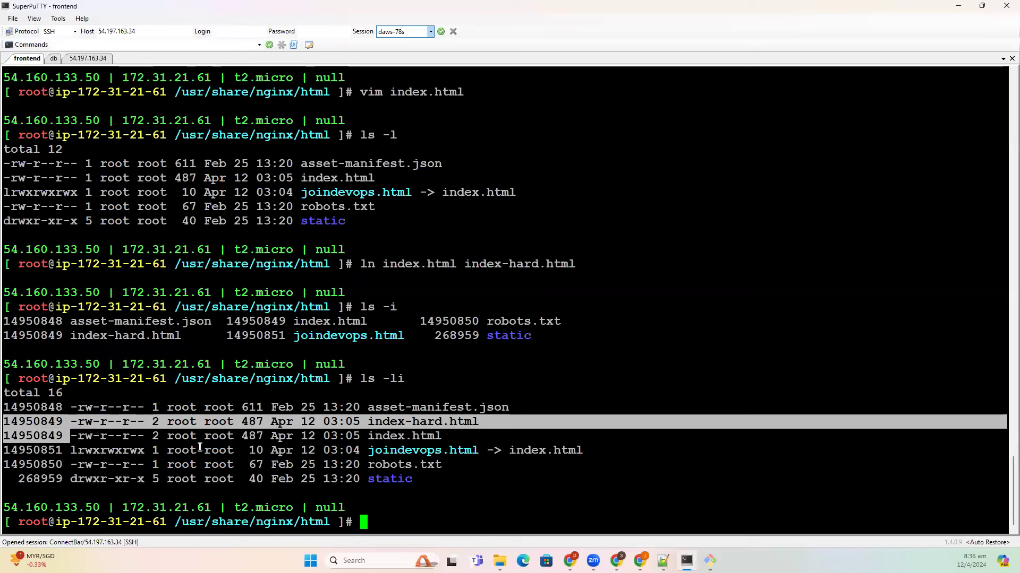
pyautogui.doubleClick(418, 452)
# - Show joindevops.html's separate inode 14950851 with ls -i and compare it to index.html's
pyautogui.write('l')
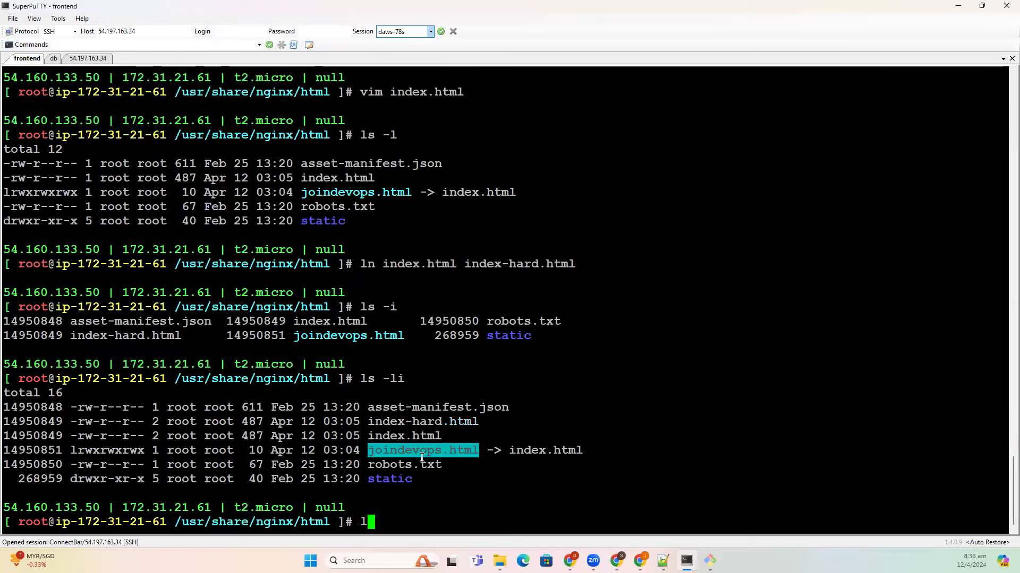
pyautogui.write('s -i joindev')
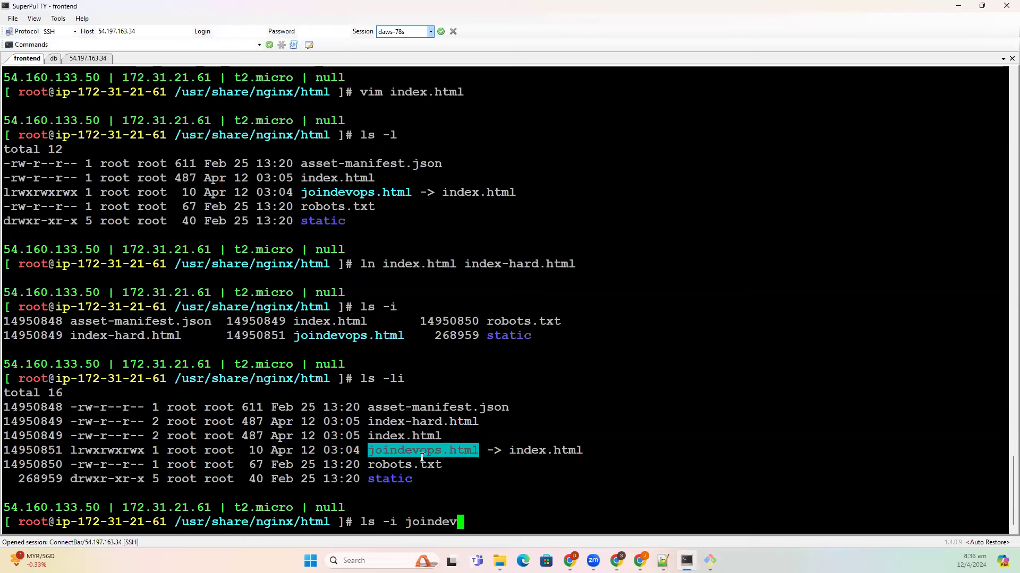
pyautogui.write('ops.html')
pyautogui.press('Return')
pyautogui.moveTo(41, 393); pyautogui.dragTo(59, 393)
pyautogui.moveTo(60, 479); pyautogui.dragTo(42, 479)
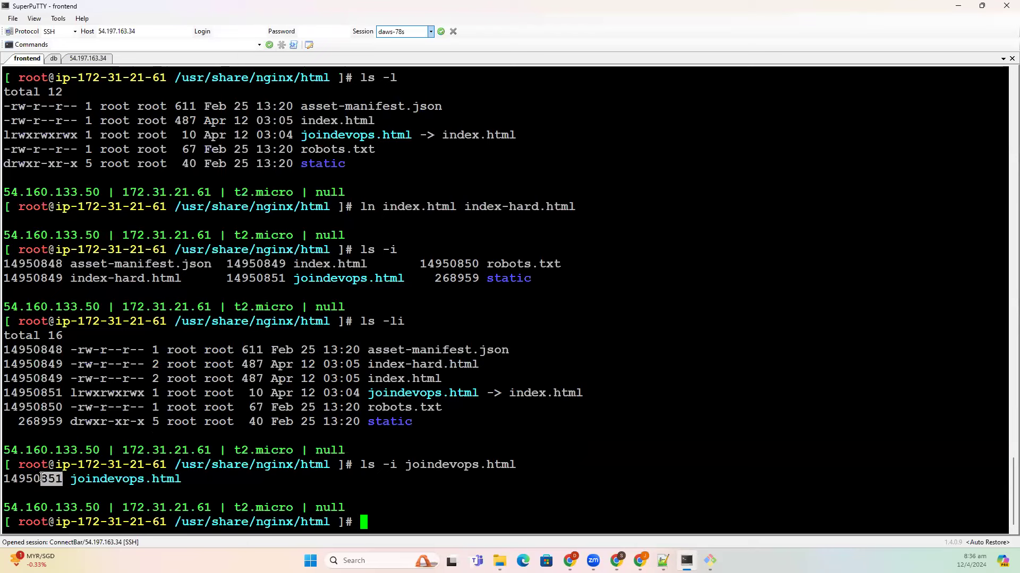
pyautogui.click(436, 520)
pyautogui.doubleClick(417, 379)
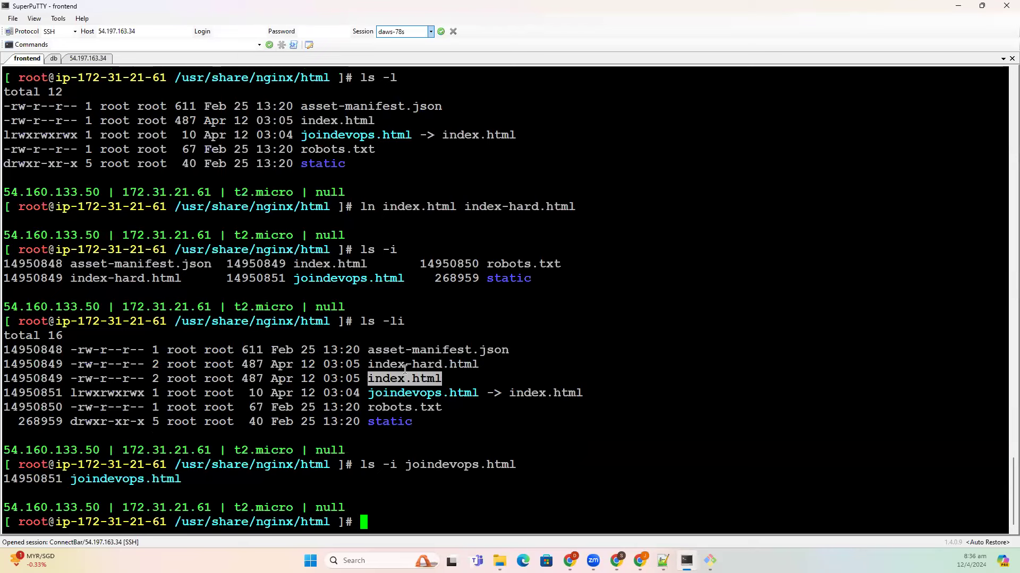
pyautogui.tripleClick(404, 367)
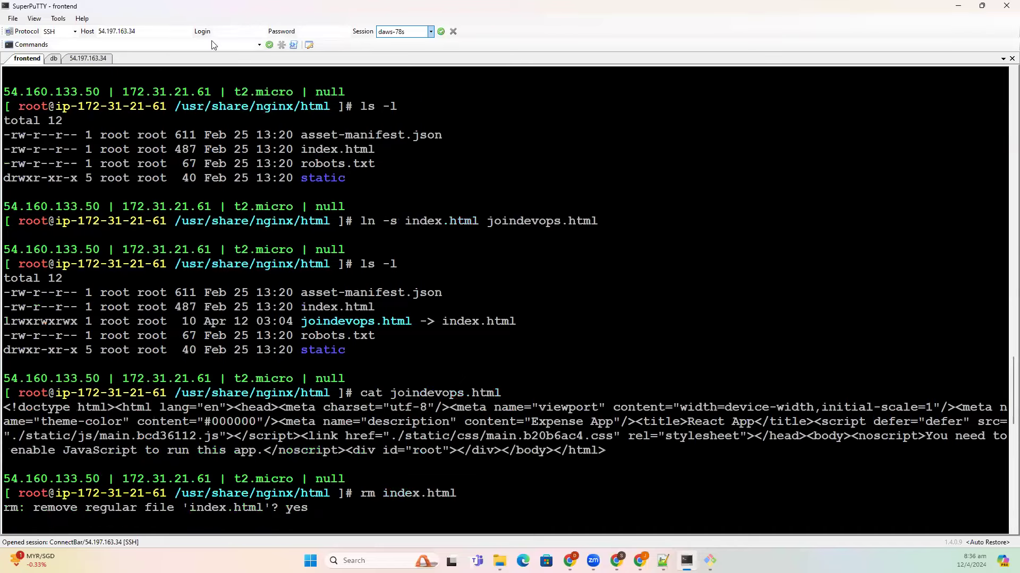
pyautogui.click(85, 58)
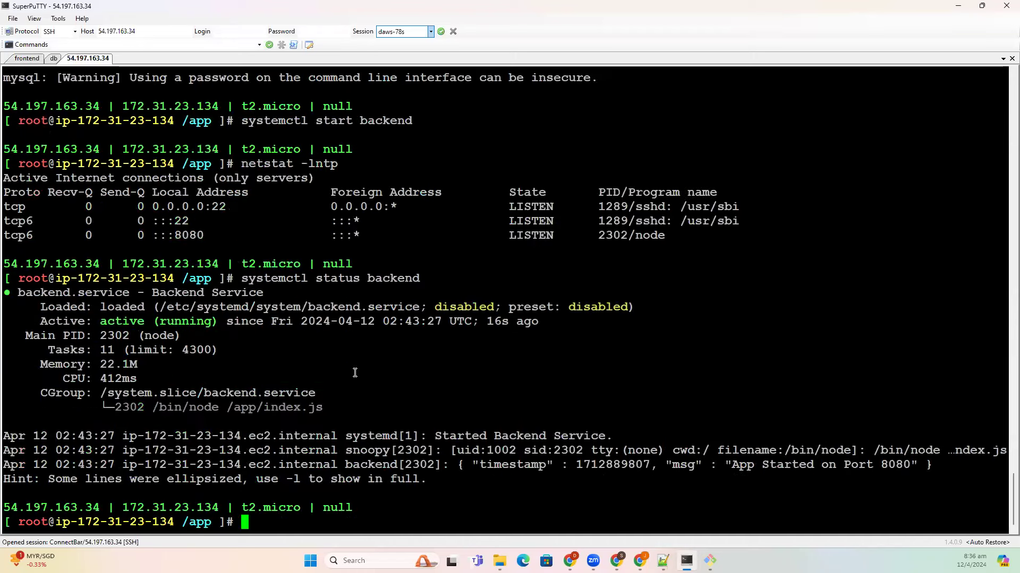
pyautogui.scroll(10, 355, 373)
pyautogui.scroll(15, 354, 372)
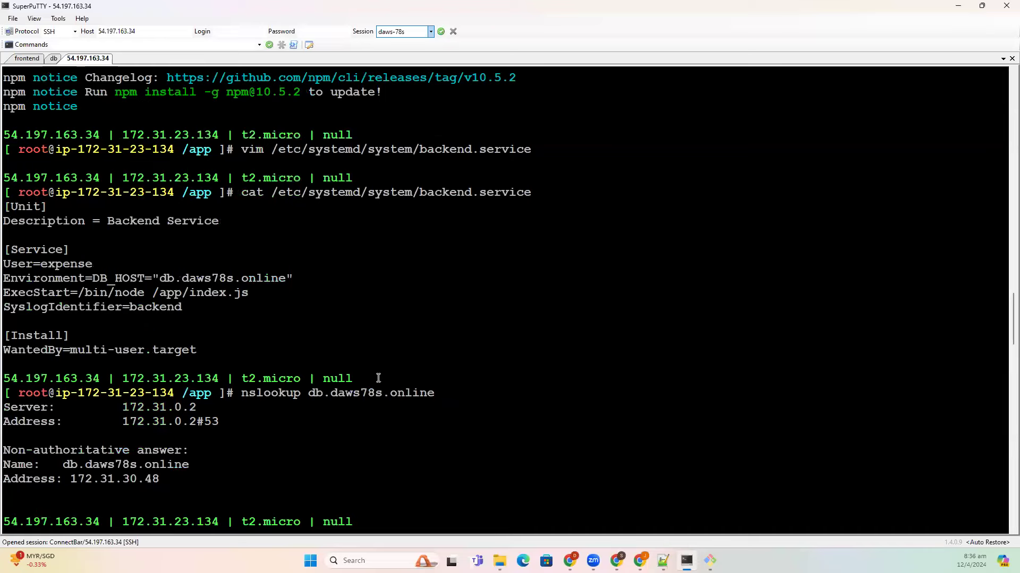
pyautogui.scroll(10, 376, 382)
pyautogui.scroll(20, 384, 388)
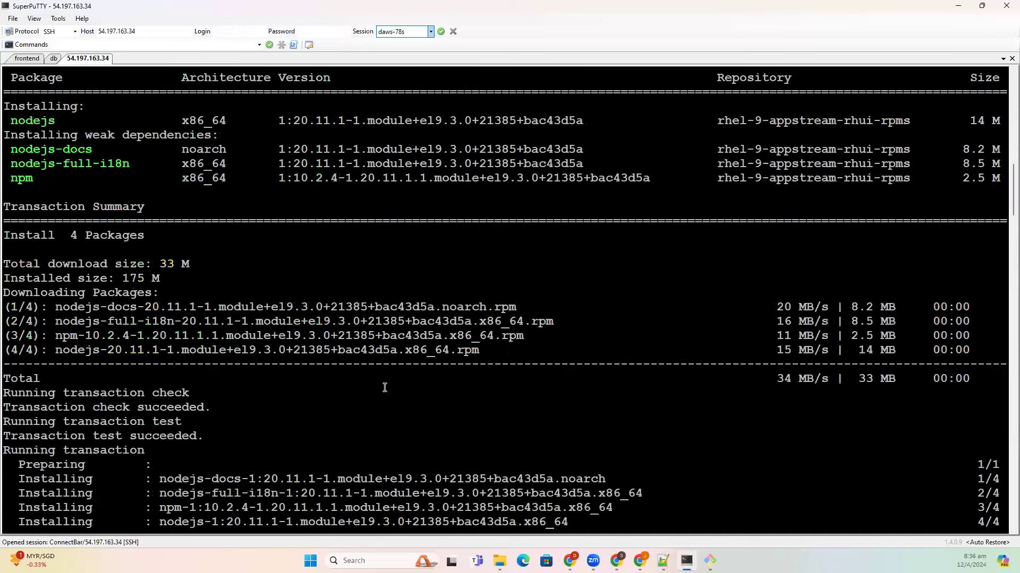
pyautogui.click(29, 58)
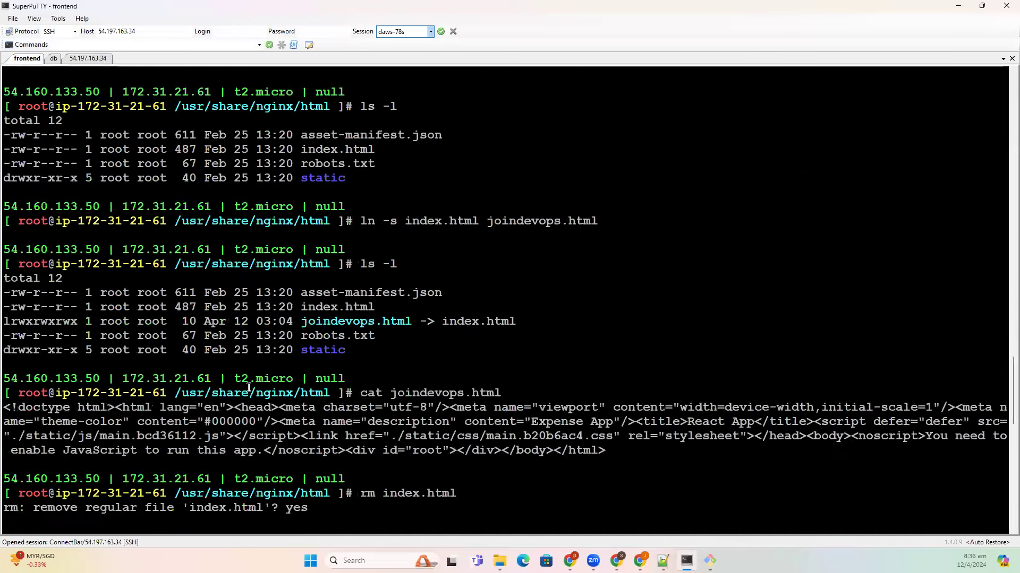
pyautogui.scroll(15, 249, 387)
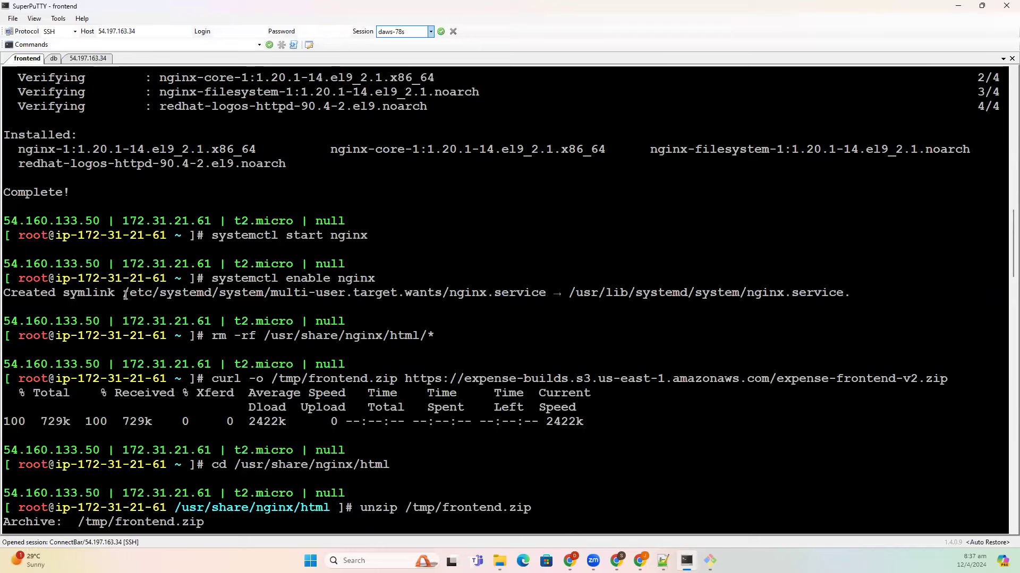
pyautogui.moveTo(123, 292); pyautogui.dragTo(433, 310)
pyautogui.moveTo(628, 296); pyautogui.dragTo(841, 293)
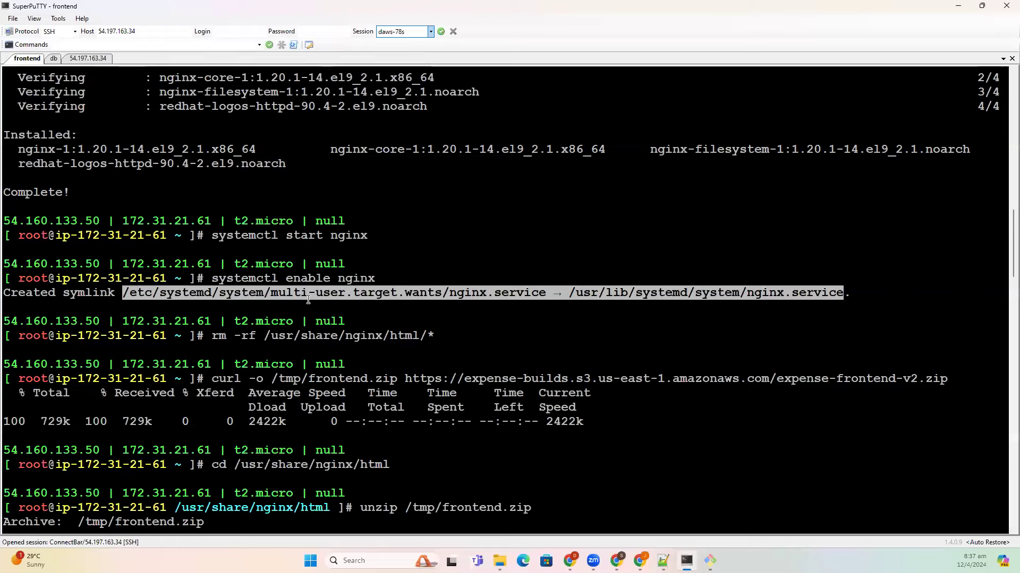
pyautogui.tripleClick(126, 296)
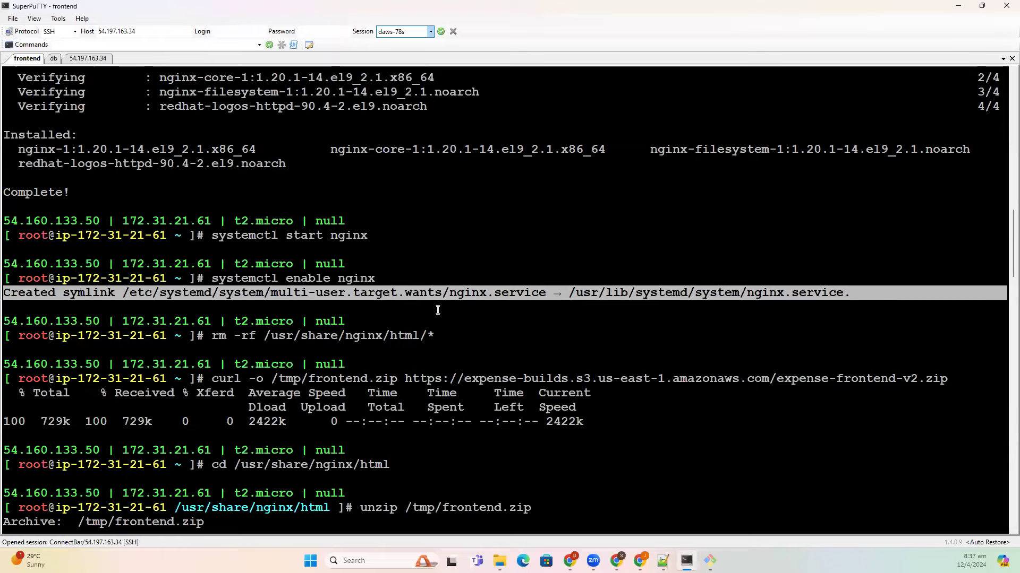
pyautogui.scroll(-20, 240, 290)
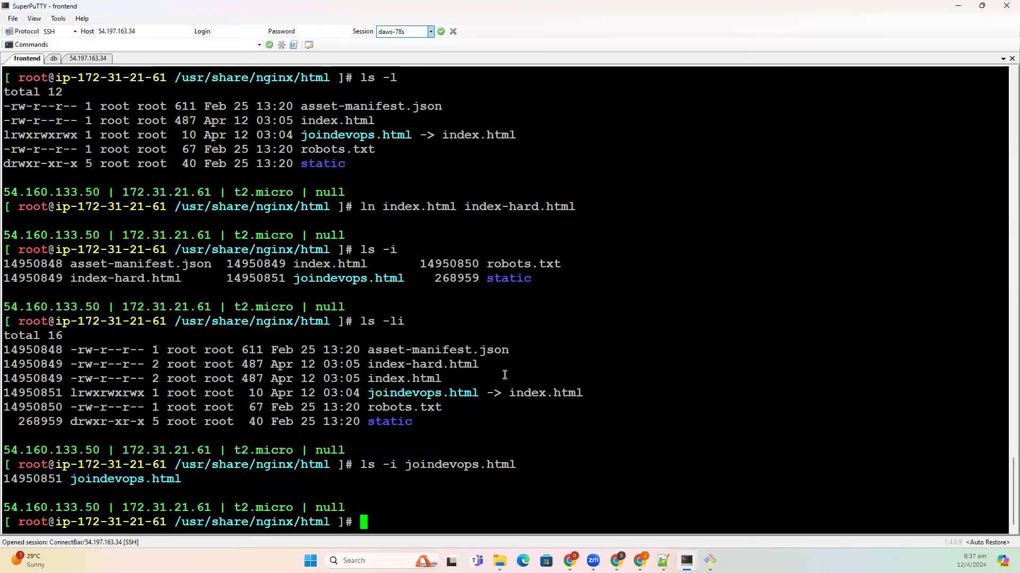
# - Add a 'Linux Folder Structure' heading underlined with a row of dashes below the ln == link note
pyautogui.click(663, 561)
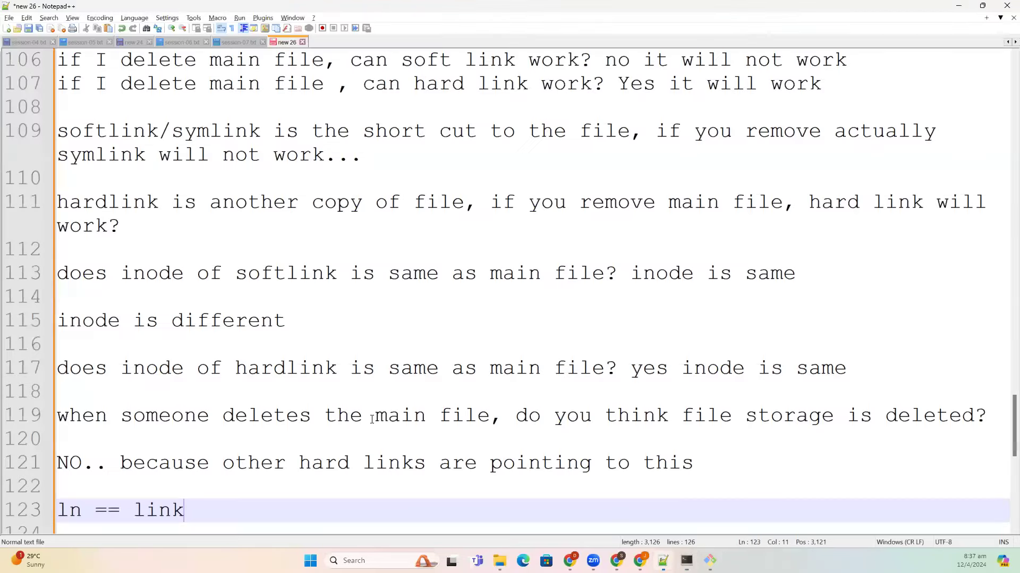
pyautogui.press('Return')
pyautogui.press('Return')
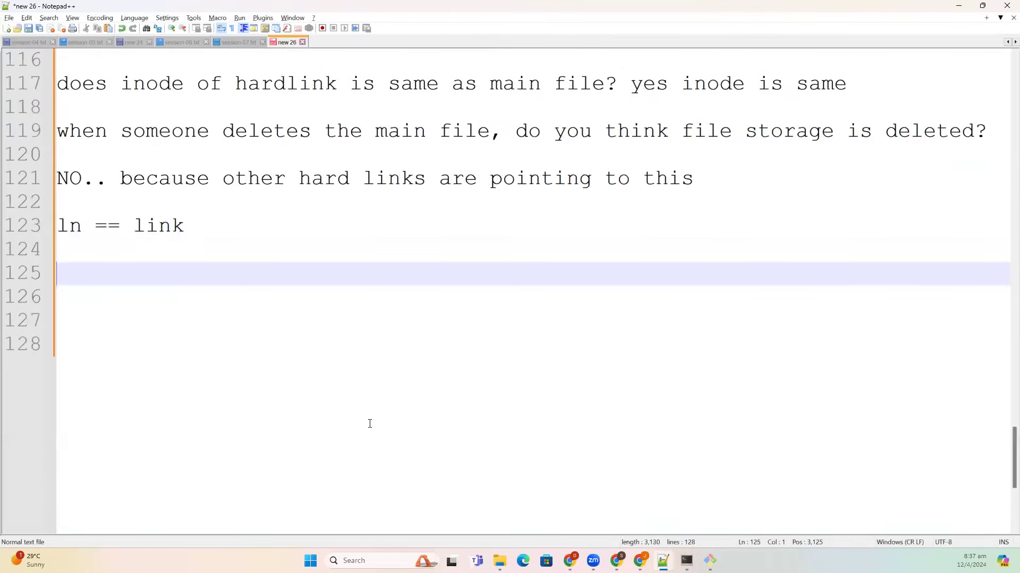
pyautogui.write('Linux Folder')
pyautogui.press('BackSpace')
pyautogui.press('BackSpace')
pyautogui.write('er Structure')
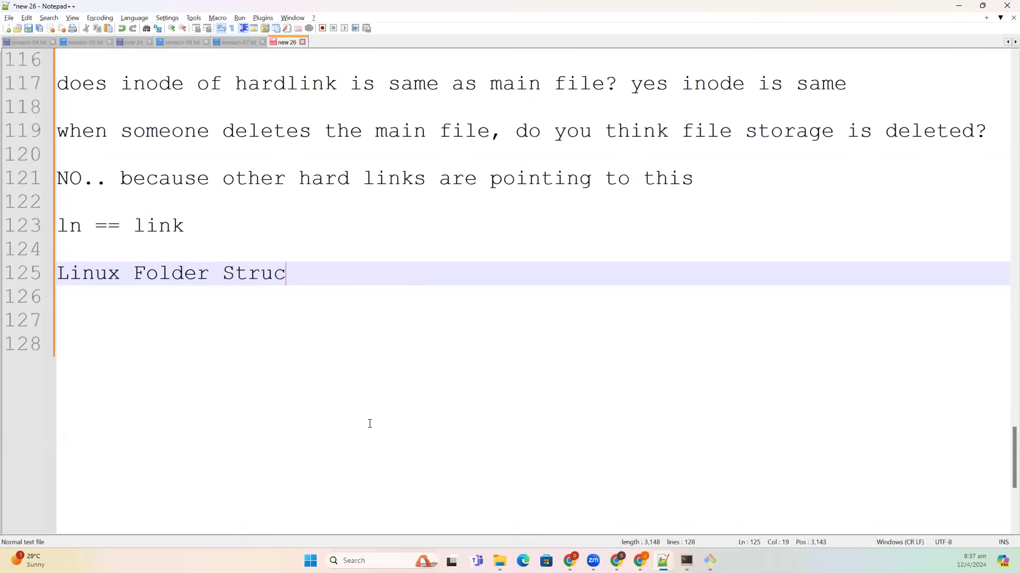
pyautogui.press('Return')
pyautogui.write('----------------------')
pyautogui.press('Return')
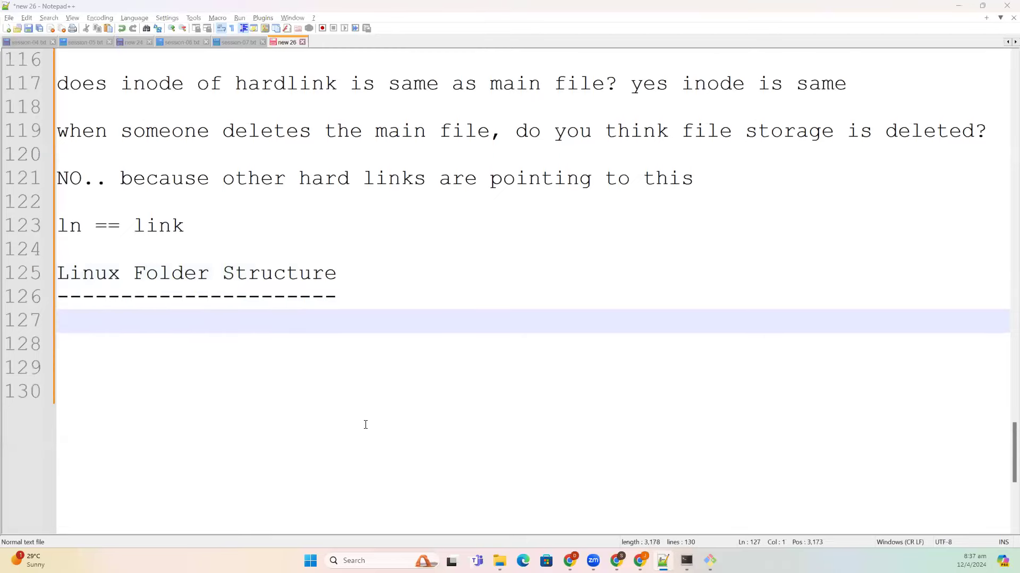
pyautogui.hotkey('alt', 'Tab')
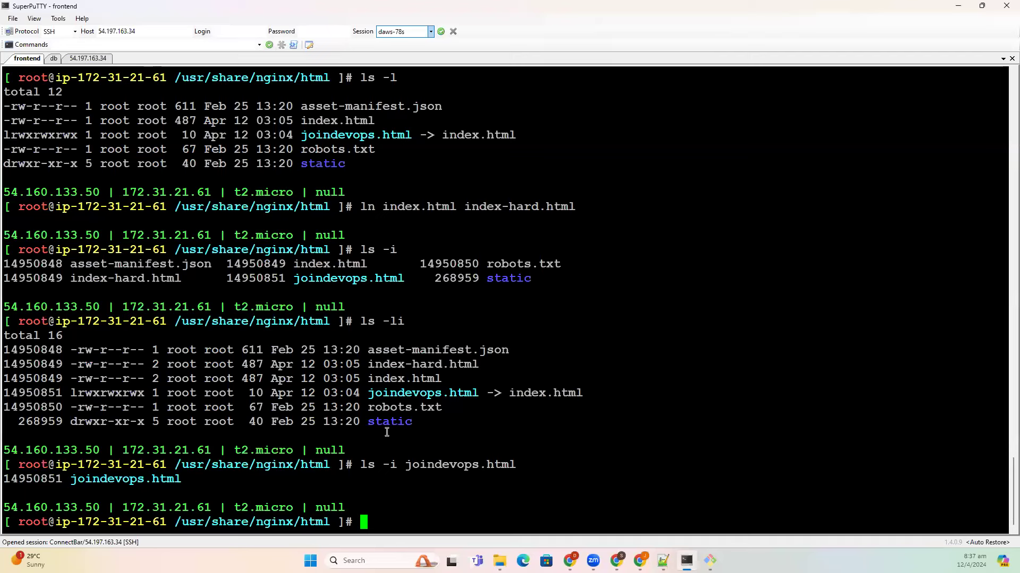
# - Change to the root directory / and list its contents in long format
pyautogui.write('cd /')
pyautogui.press('Return')
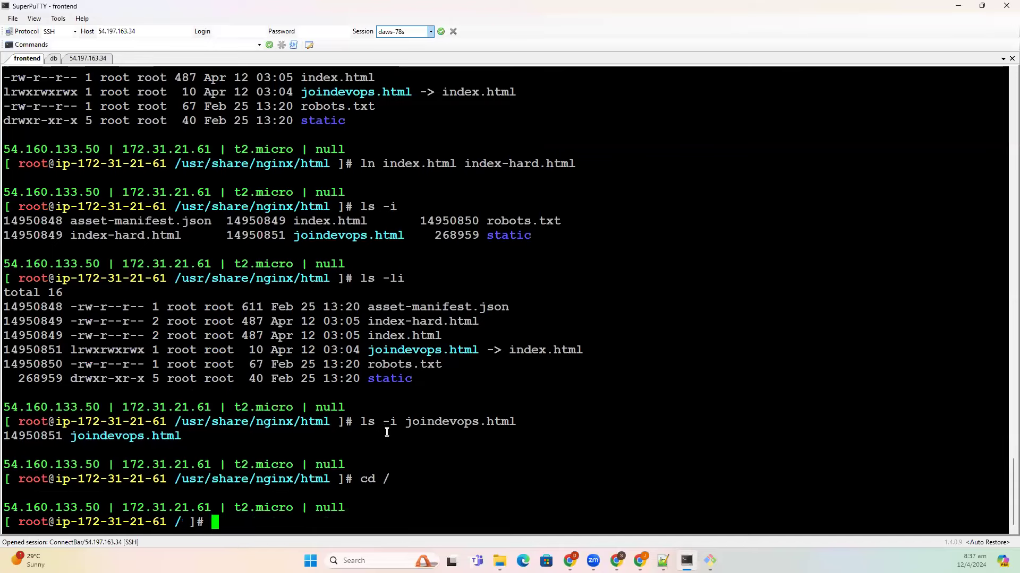
pyautogui.write('ls -l')
pyautogui.press('Return')
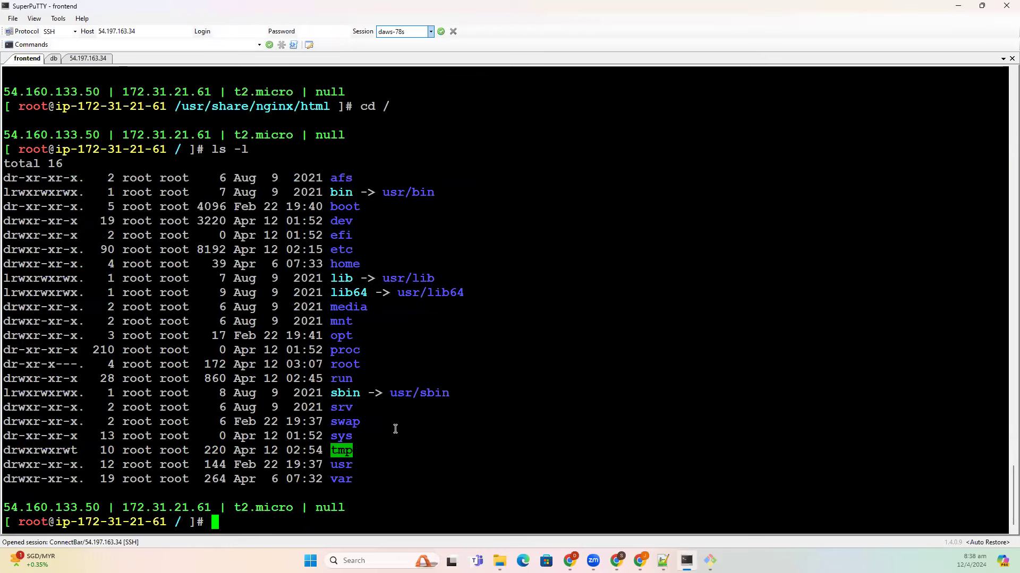
# - Start the notes entry '/root --> directory for root user' based on the listing
pyautogui.doubleClick(346, 364)
pyautogui.hotkey('alt', 'Tab')
pyautogui.write('/root --> director')
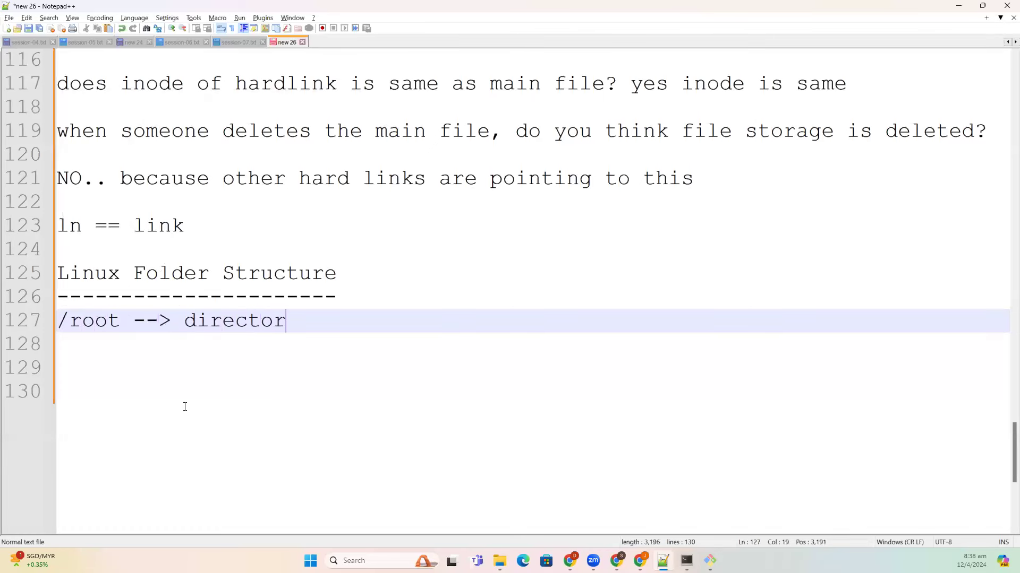
pyautogui.write('y for root user')
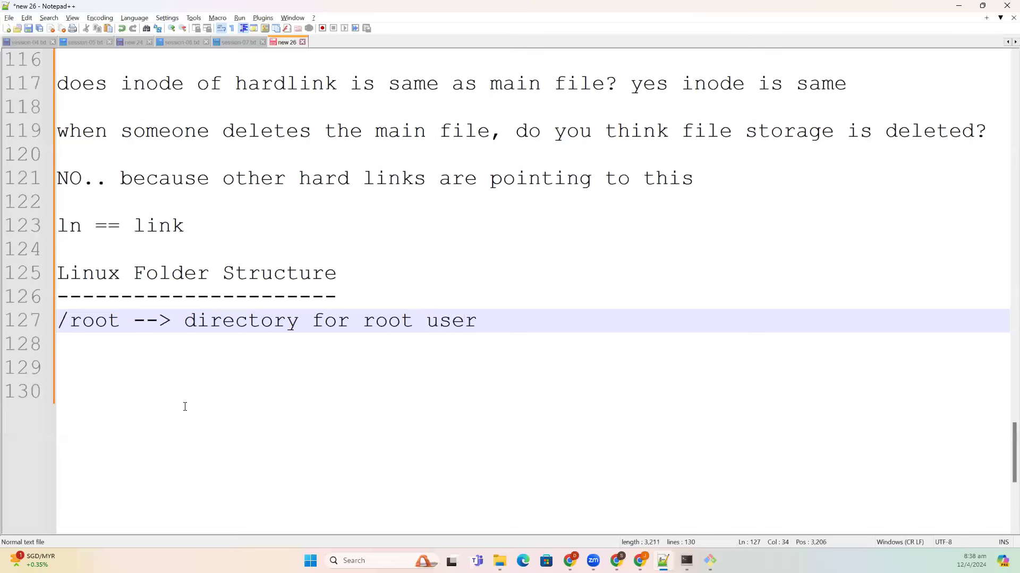
# - Add the entry '/bin --> binaries, while system is starting these binaries will load' to the notes
pyautogui.press('Return')
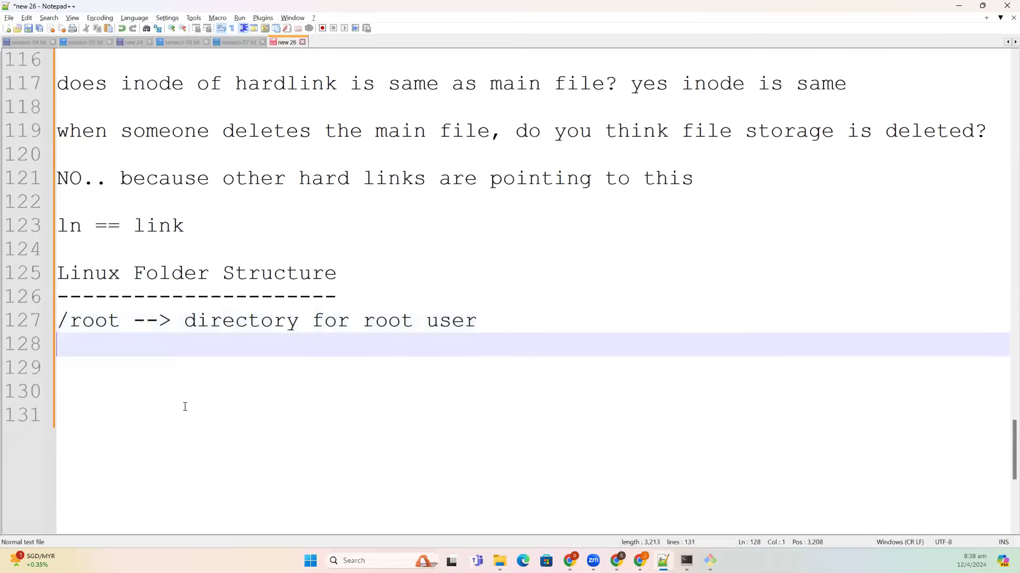
pyautogui.write('/')
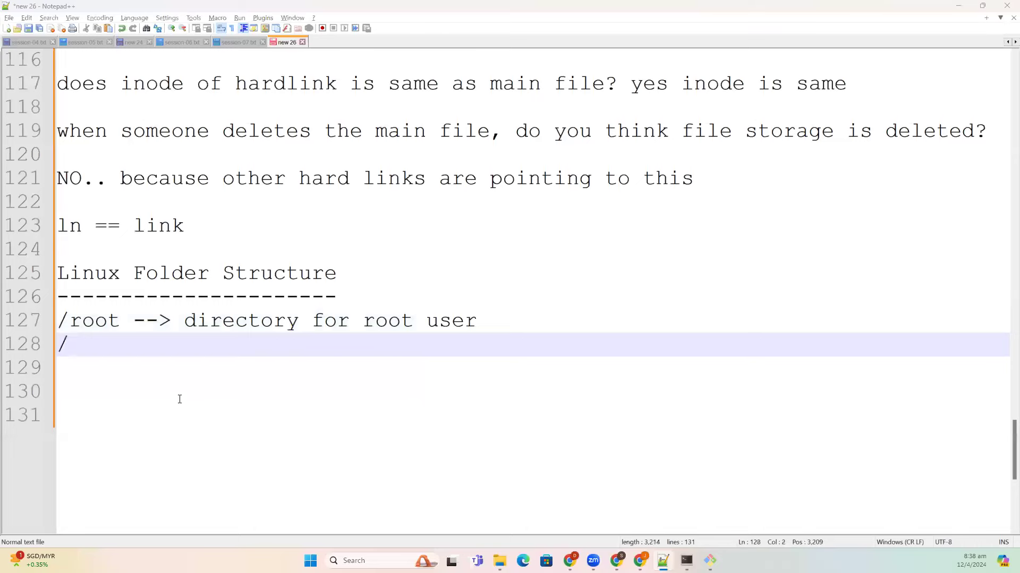
pyautogui.hotkey('alt', 'Tab')
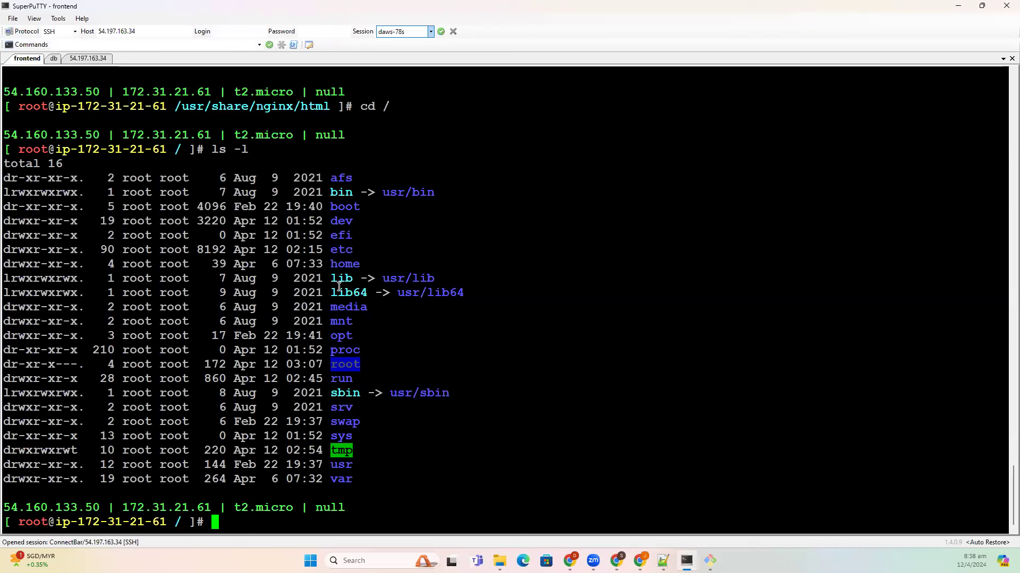
pyautogui.click(332, 190)
pyautogui.moveTo(331, 190); pyautogui.dragTo(348, 192)
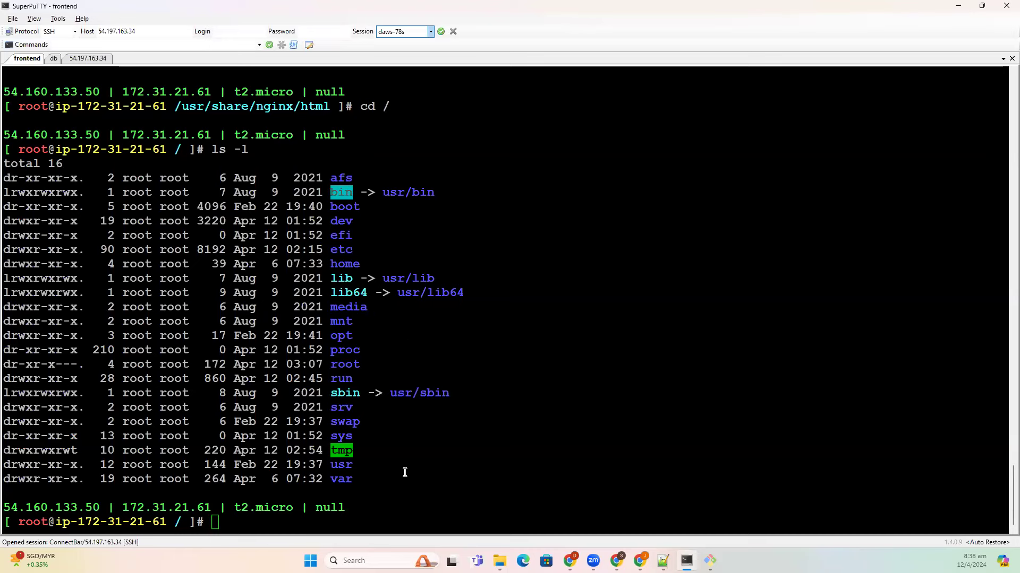
pyautogui.hotkey('alt', 'Tab')
pyautogui.hotkey('alt', 'Tab')
pyautogui.write('n')
pyautogui.press('BackSpace')
pyautogui.write('bin --> binaries, wi')
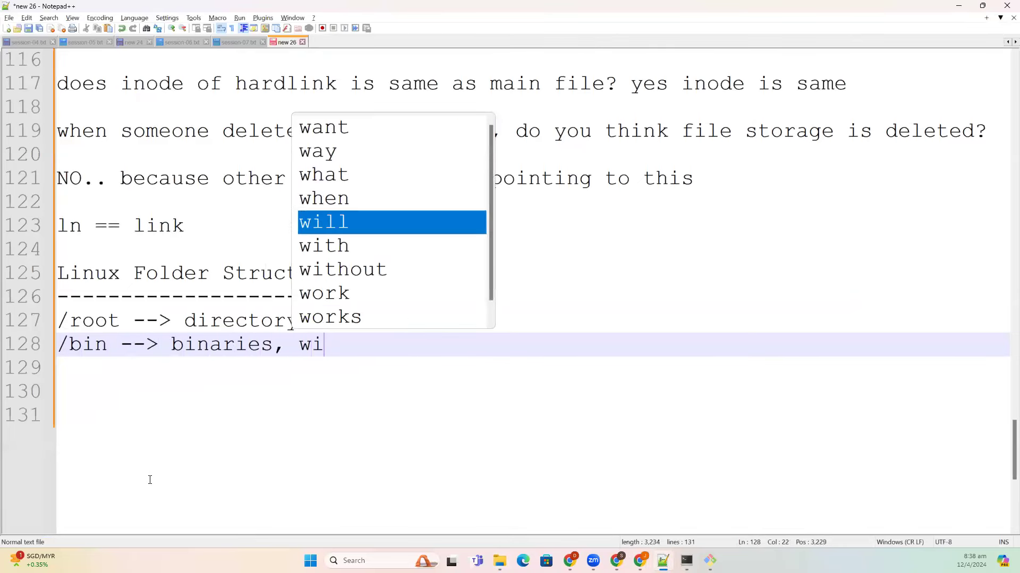
pyautogui.press('BackSpace')
pyautogui.write('hile system is starting the')
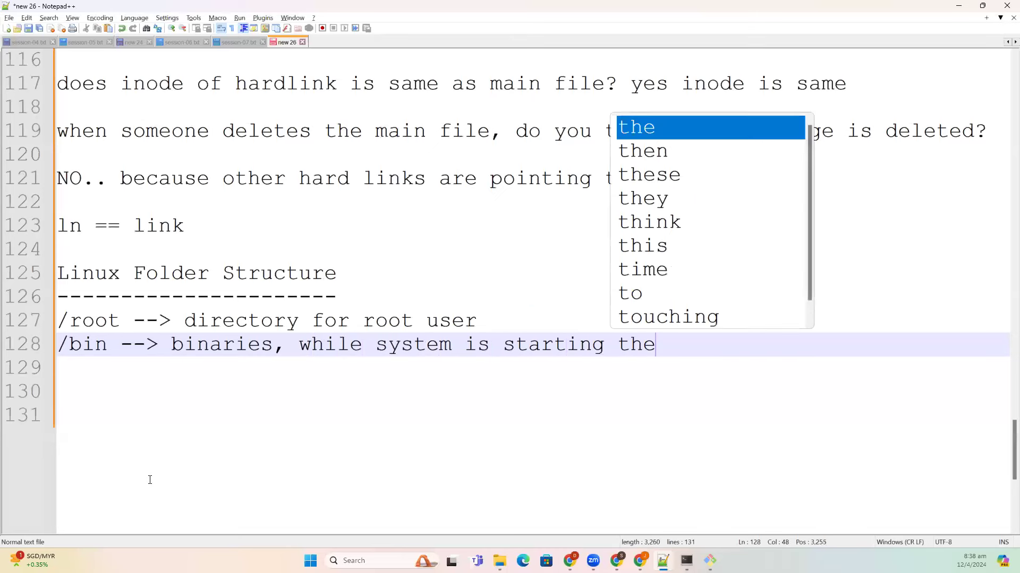
pyautogui.write('se bin')
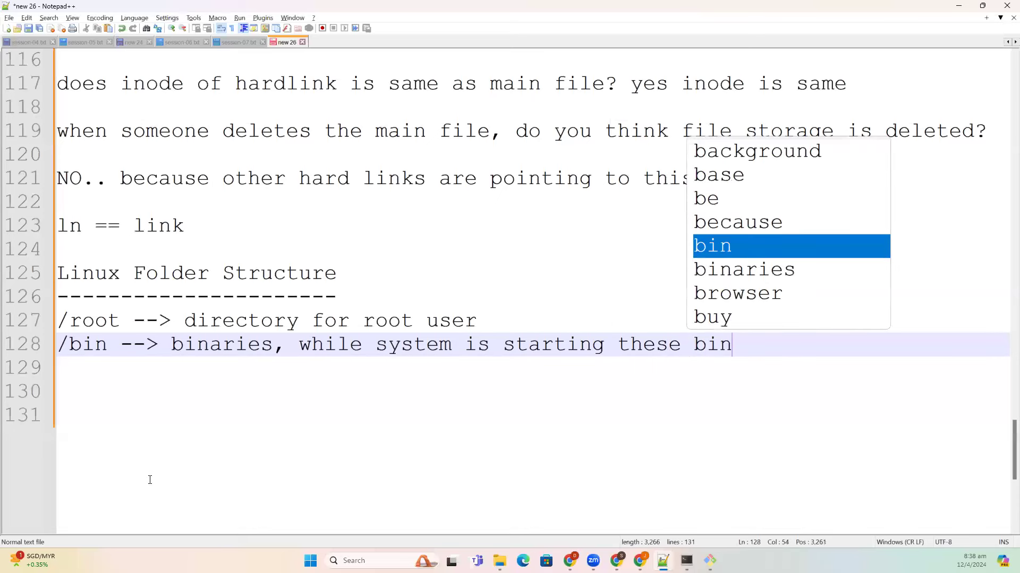
pyautogui.write('aries will load')
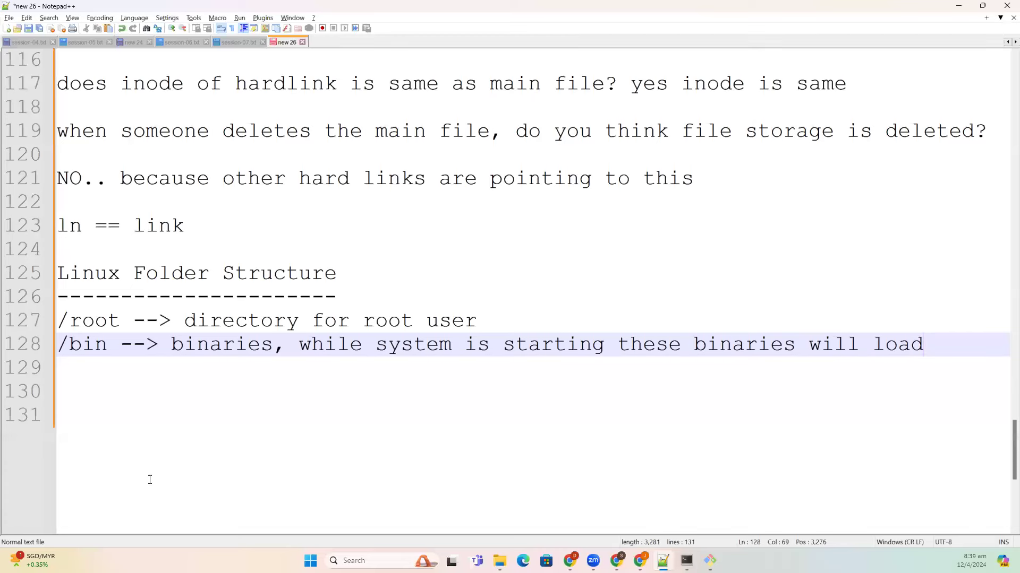
pyautogui.press('Return')
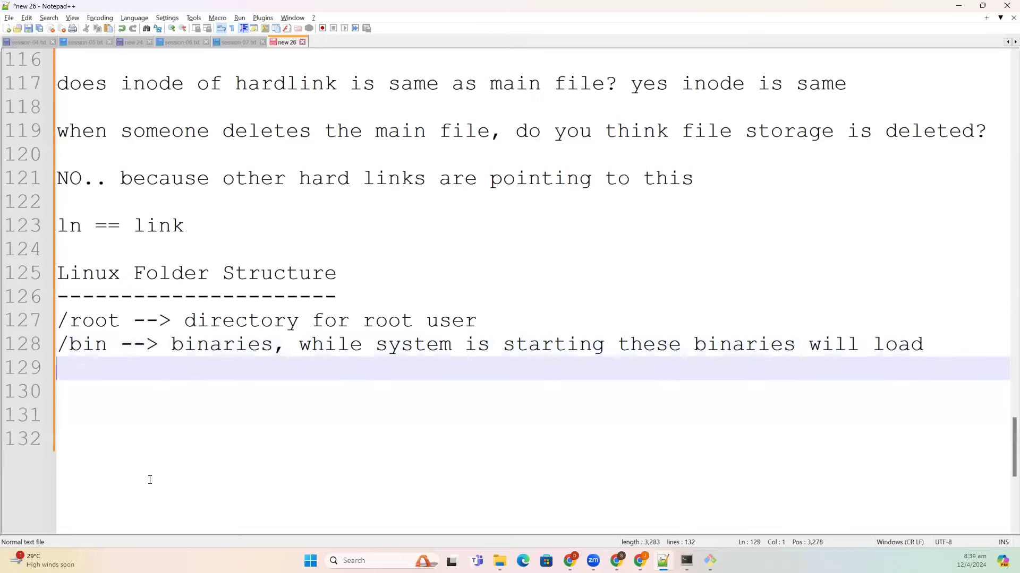
# - Start a '/boot' entry by pasting the boot directory name copied from the terminal listing
pyautogui.hotkey('alt', 'Tab')
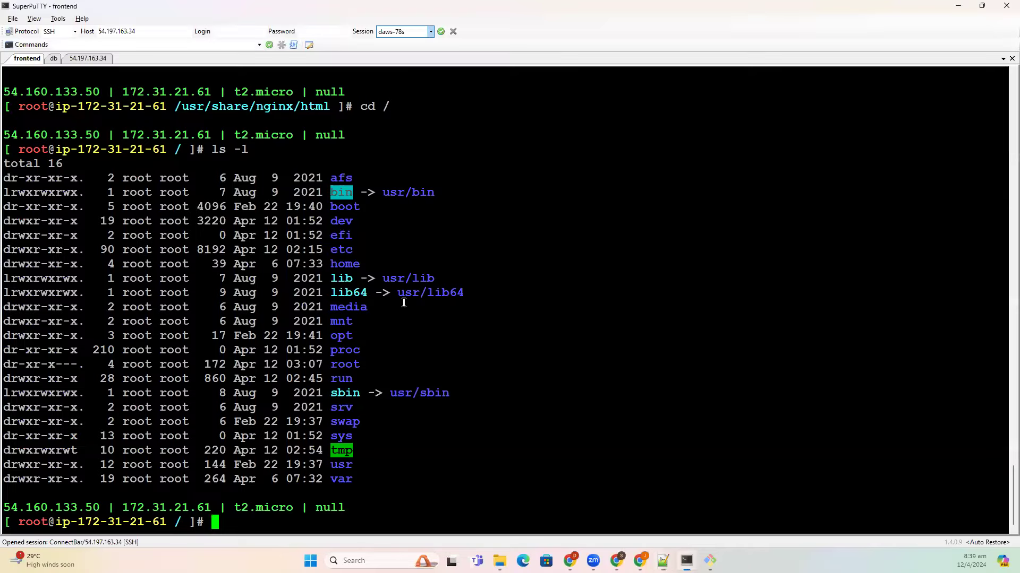
pyautogui.doubleClick(346, 207)
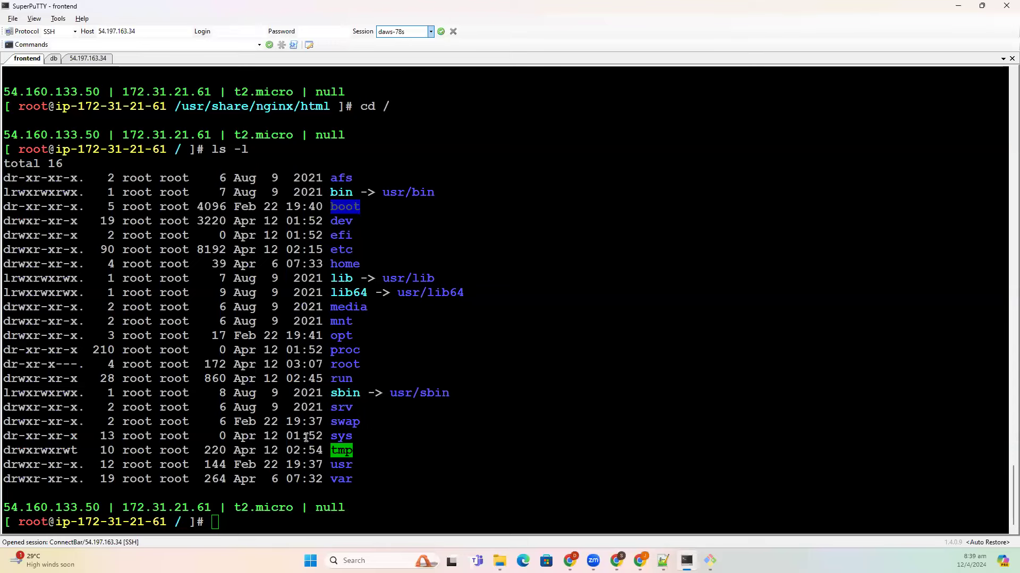
pyautogui.hotkey('alt', 'Tab')
pyautogui.write('/')
pyautogui.write('boot')
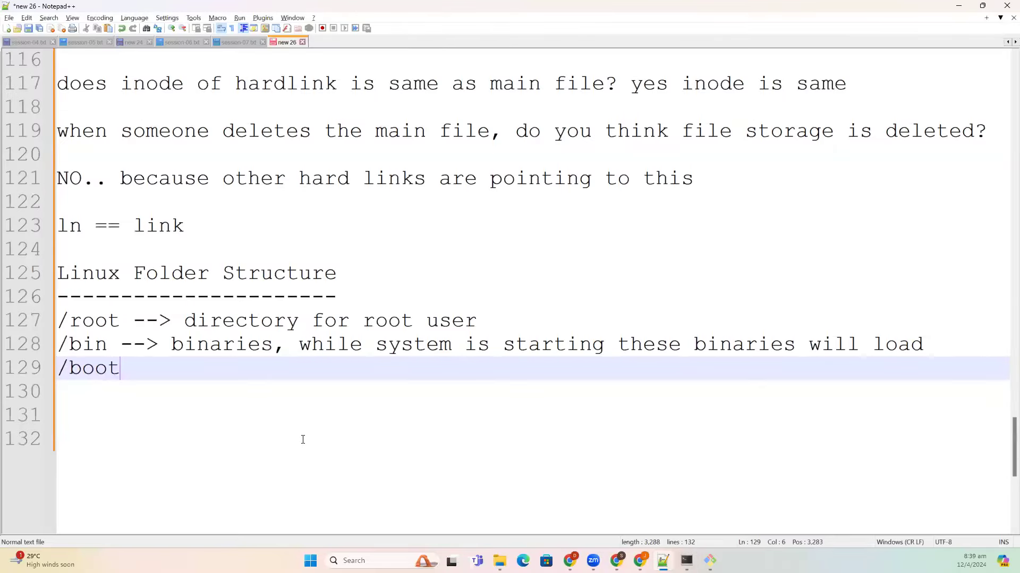
# - Complete the entry with '--> When linux system starts, Linux starts boot loading from here'
pyautogui.write('--> When ')
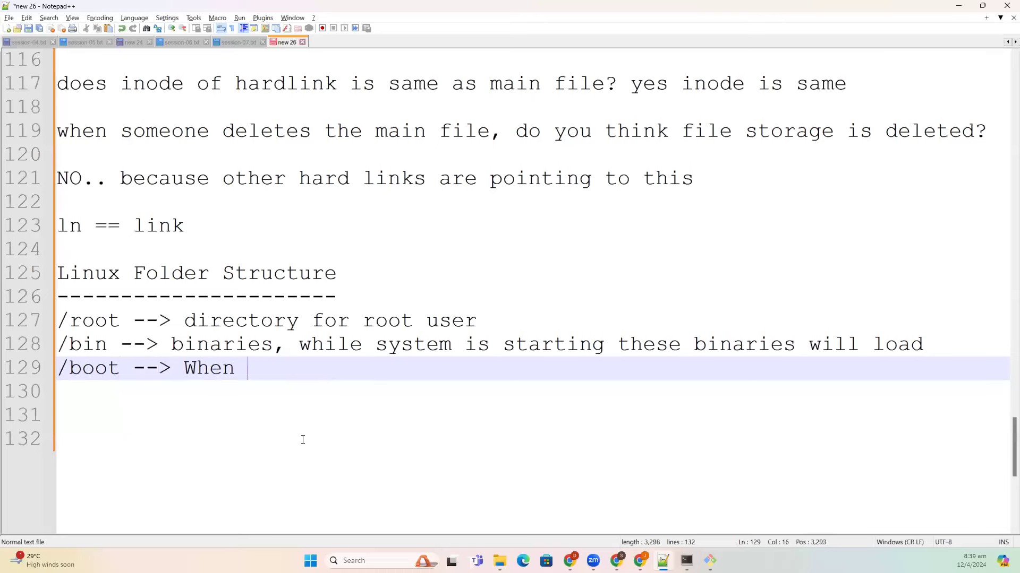
pyautogui.write('lni')
pyautogui.press('BackSpace')
pyautogui.press('BackSpace')
pyautogui.write('in')
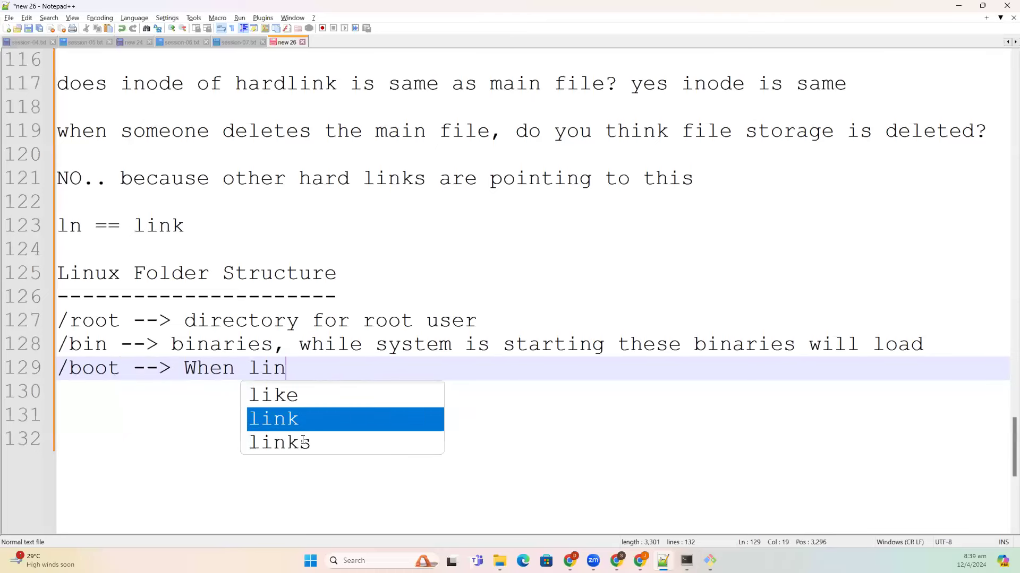
pyautogui.write('ux system')
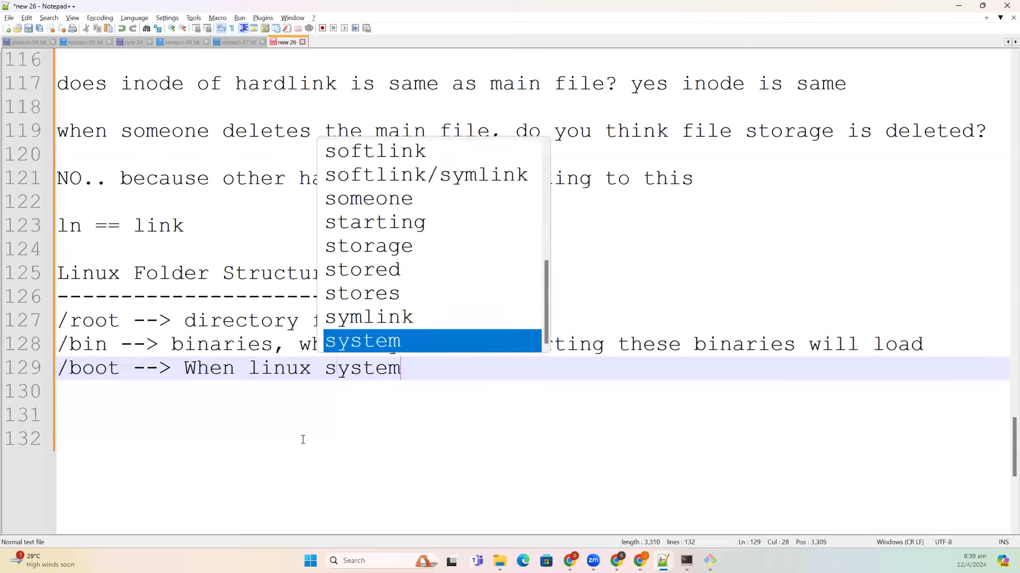
pyautogui.write(' starts,')
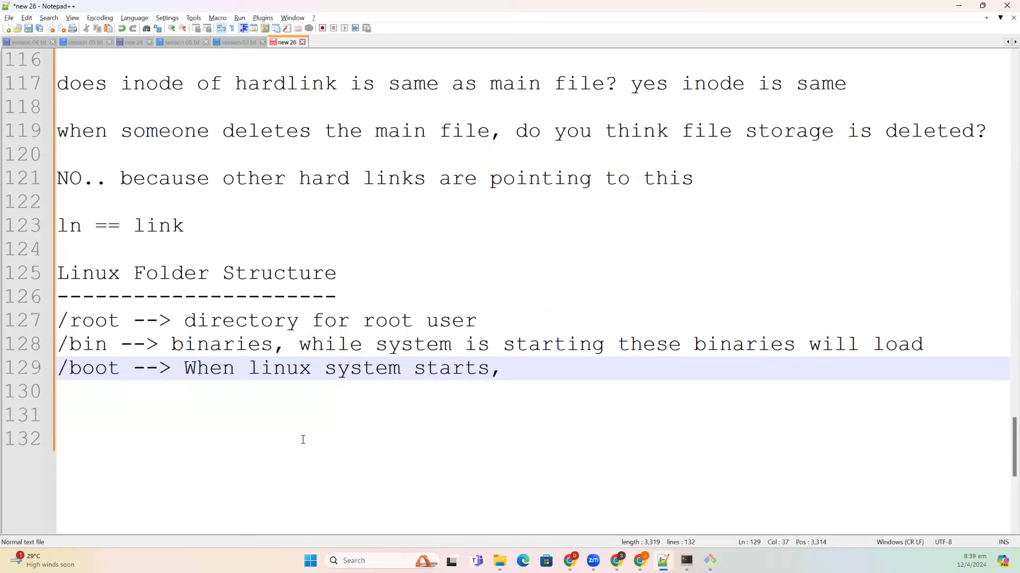
pyautogui.write('Linux starts')
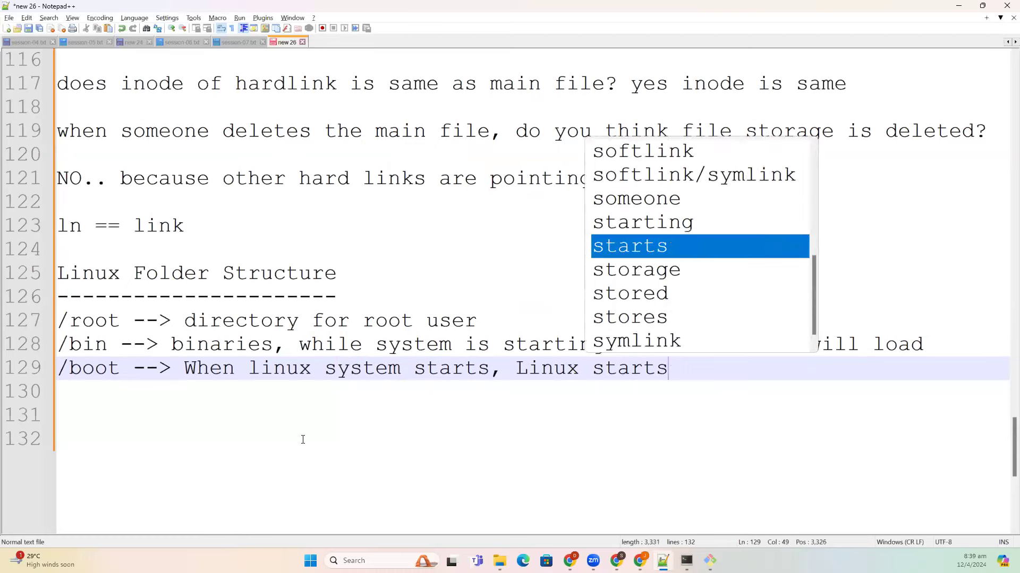
pyautogui.write(' n')
pyautogui.press('Escape')
pyautogui.press('BackSpace')
pyautogui.write('boot lod')
pyautogui.press('BackSpace')
pyautogui.write('ad')
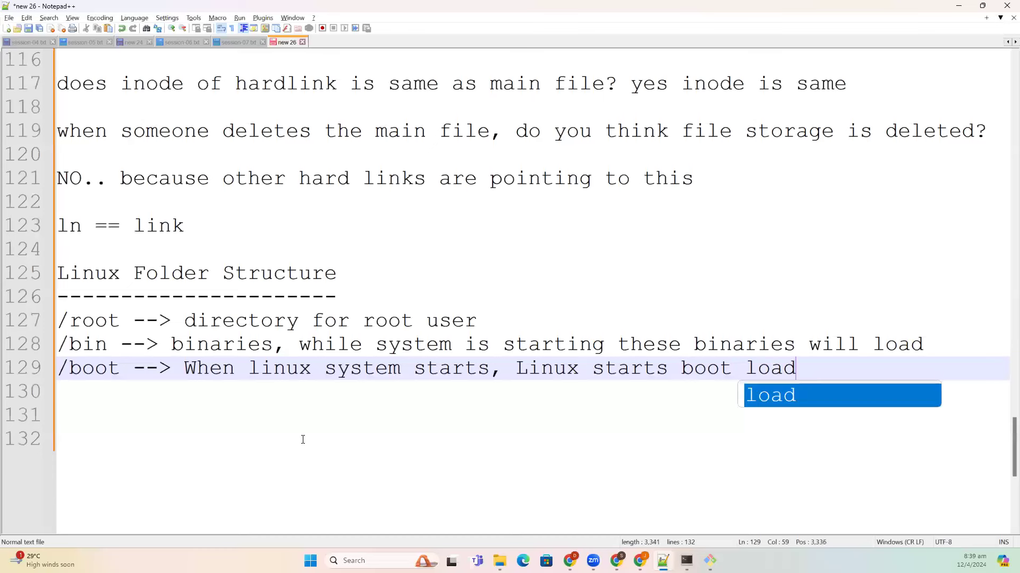
pyautogui.write('ing from here')
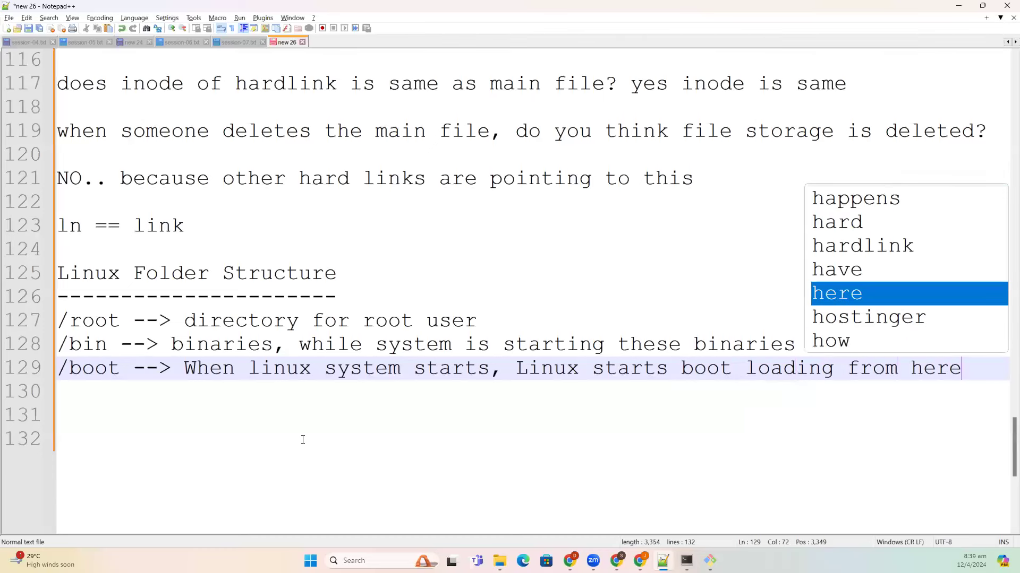
pyautogui.press('Return')
pyautogui.press('Return')
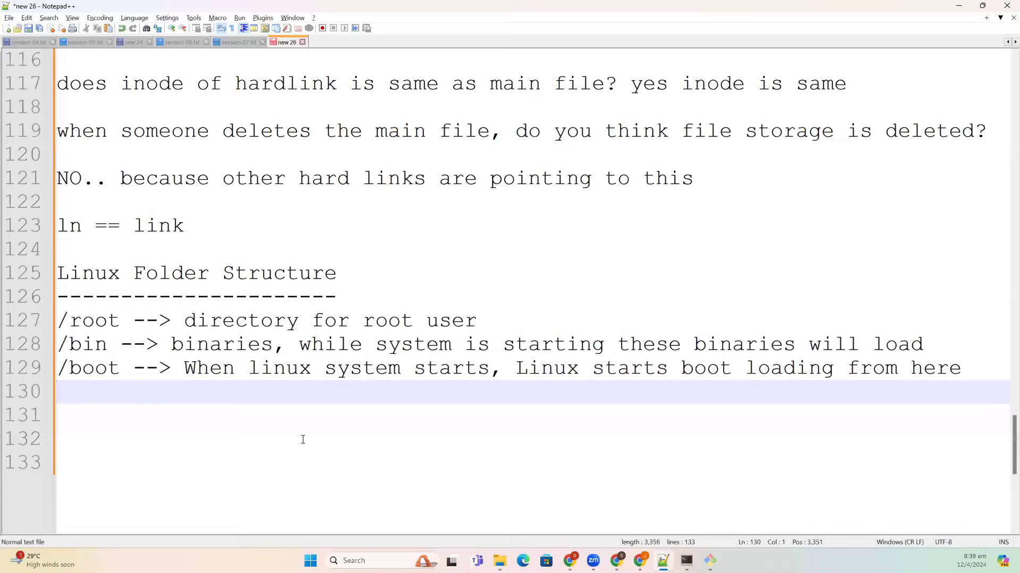
# - Add the entry '/dev = devices --> hard disk, keyboard, devcices' using dev copied from the listing
pyautogui.write('/')
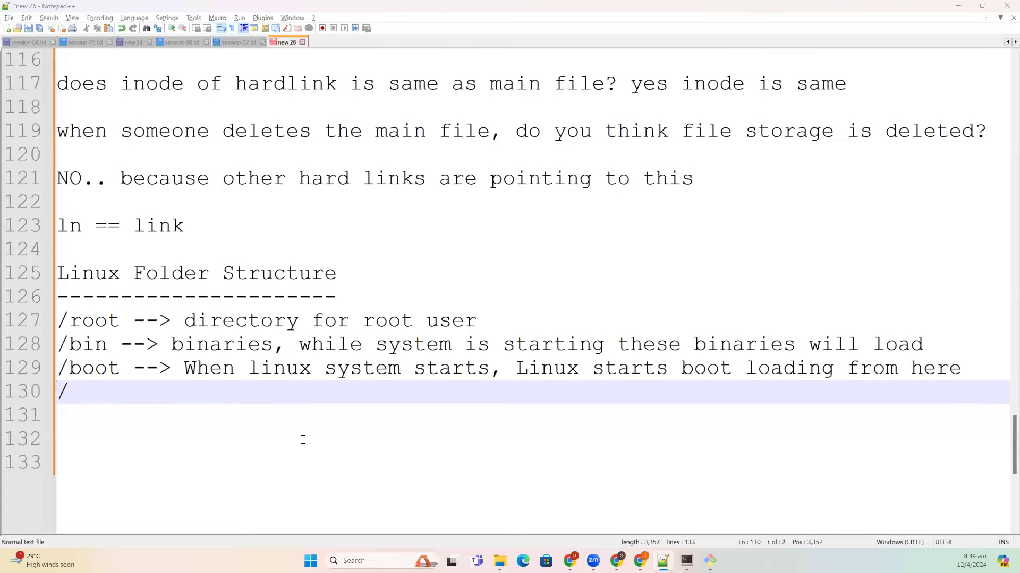
pyautogui.hotkey('alt', 'Tab')
pyautogui.doubleClick(340, 220)
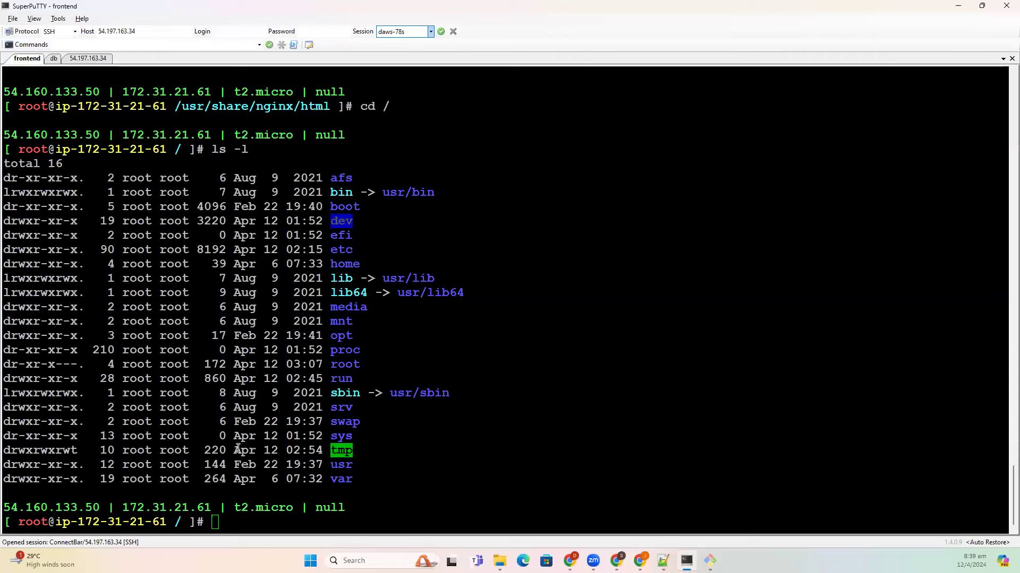
pyautogui.hotkey('alt', 'Tab')
pyautogui.write('dev')
pyautogui.write('= devi')
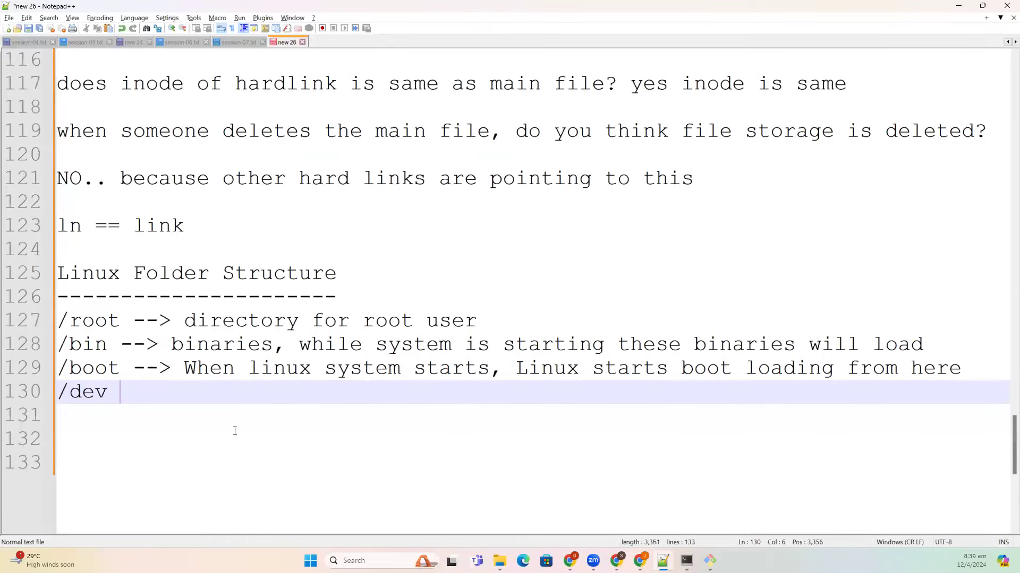
pyautogui.write('ces ')
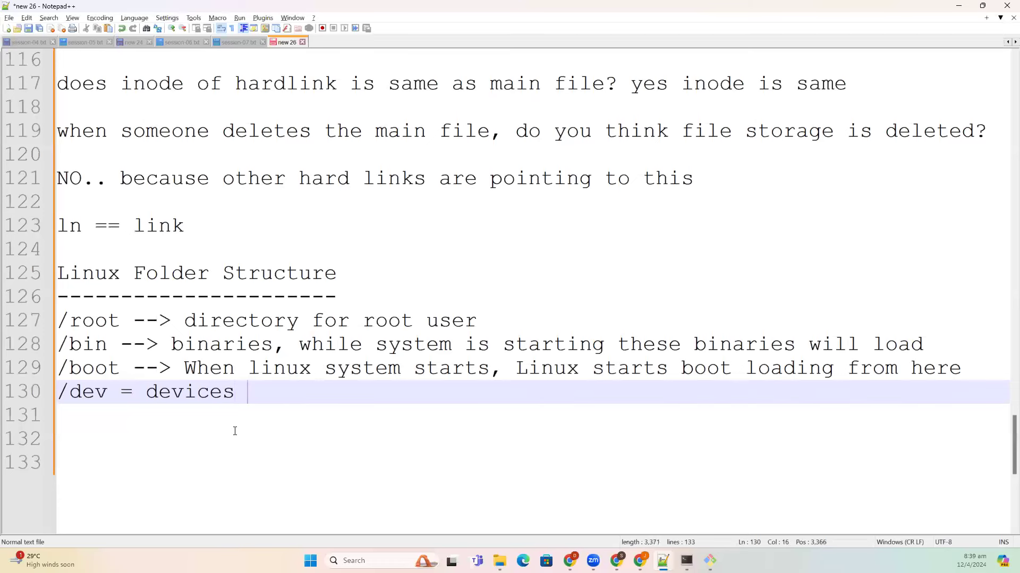
pyautogui.write('--> ha')
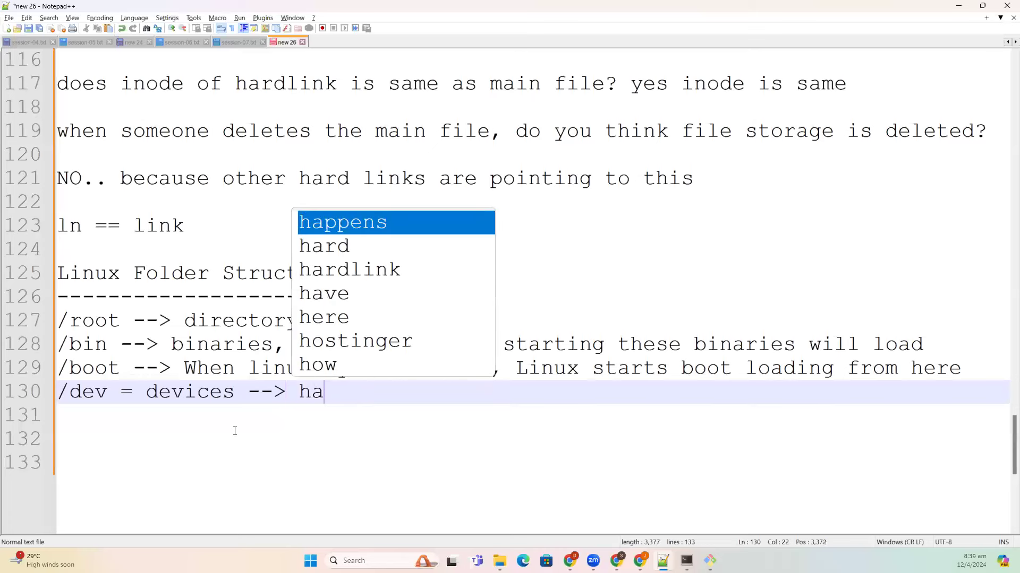
pyautogui.write('rd disk,')
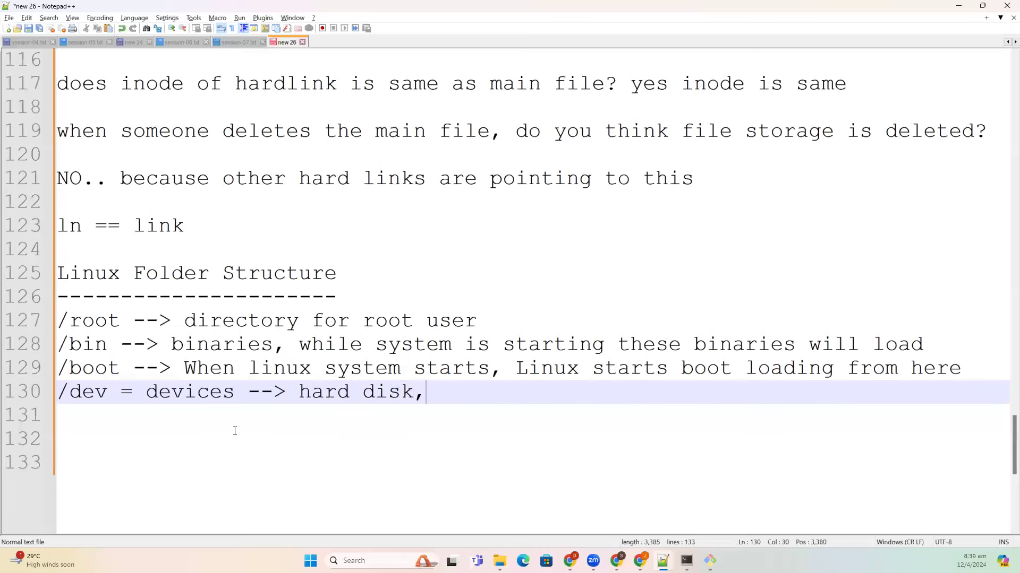
pyautogui.write(' keyboard, de')
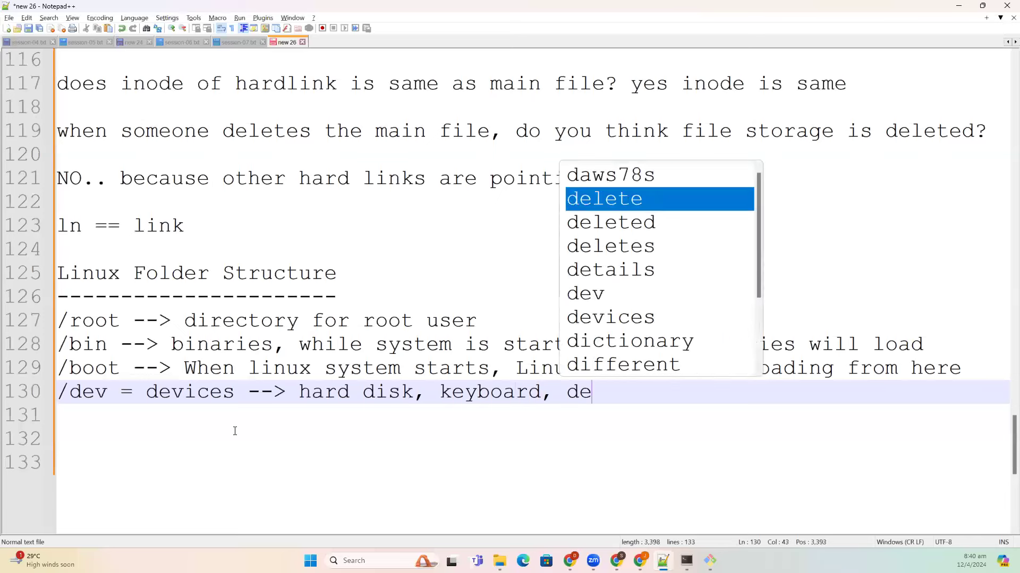
pyautogui.write('vco')
pyautogui.press('BackSpace')
pyautogui.press('BackSpace')
pyautogui.write('oce')
pyautogui.press('BackSpace')
pyautogui.press('BackSpace')
pyautogui.press('BackSpace')
pyautogui.write('cices')
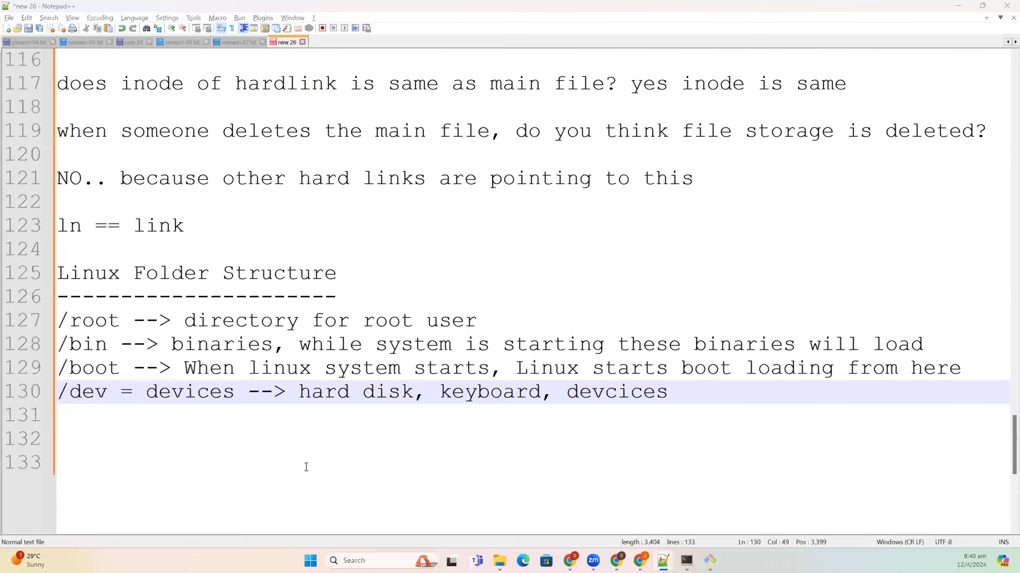
# - In the terminal, change directory with cd /b
pyautogui.hotkey('alt', 'Tab')
pyautogui.write('cd /b')
pyautogui.press('Return')
# - Move into /bin and list its binaries in long format
pyautogui.write('cd /bin/')
pyautogui.press('Return')
pyautogui.write('ls -l')
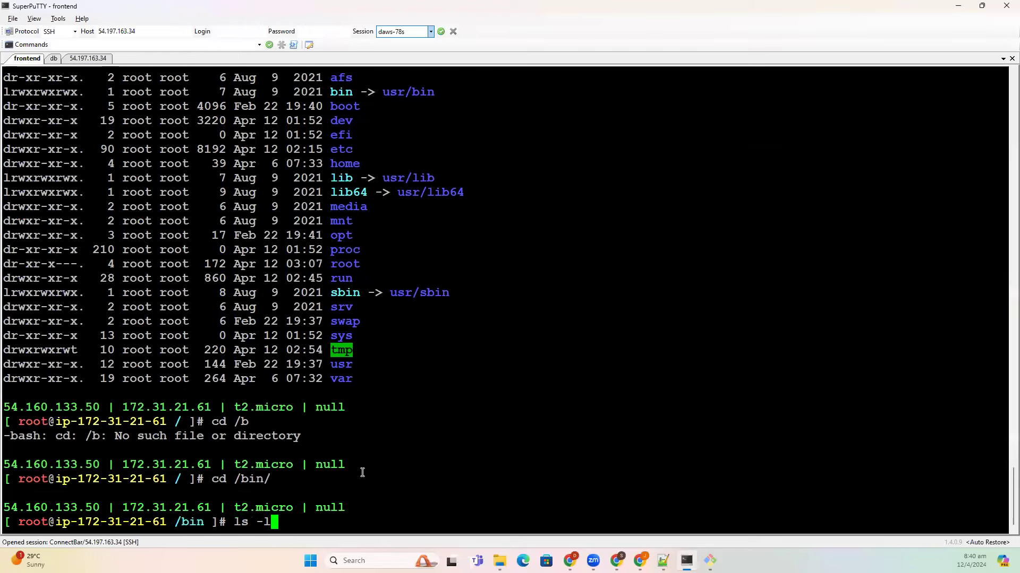
pyautogui.press('Return')
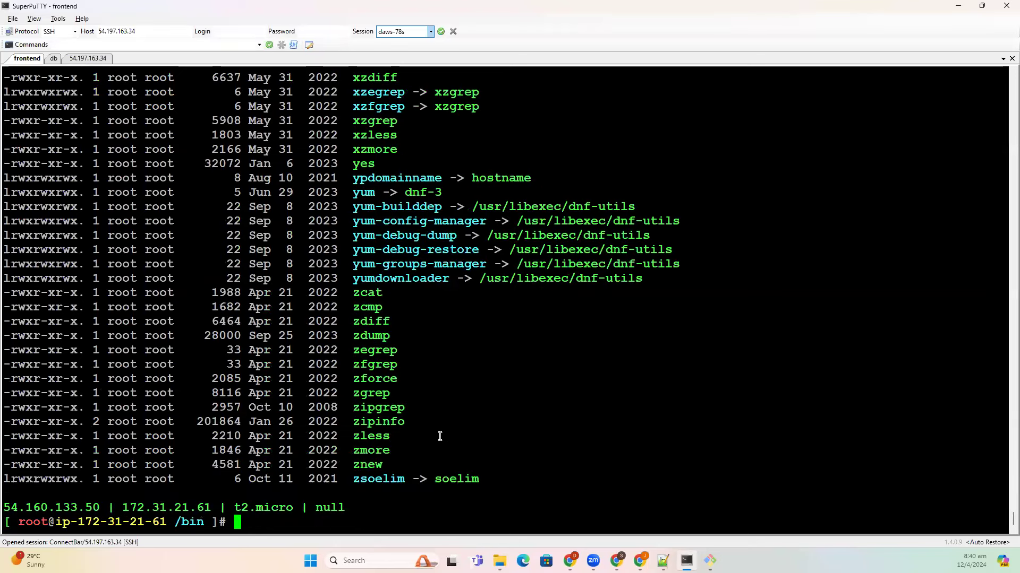
# - Browse the /bin listing, marking the who, users and mkdir commands, and begin a cd to ../boot/
pyautogui.scroll(10, 418, 449)
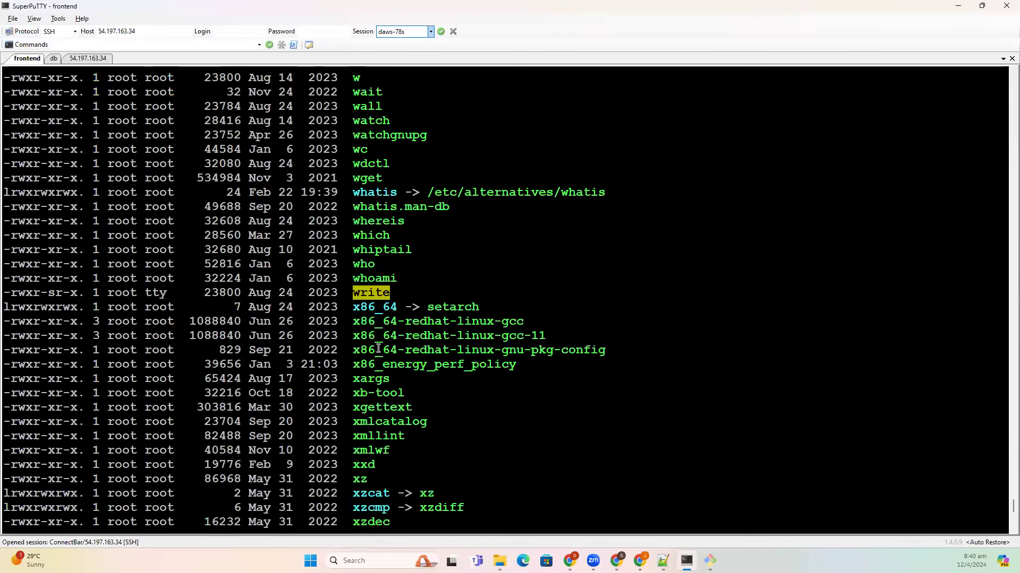
pyautogui.doubleClick(365, 263)
pyautogui.scroll(5, 378, 339)
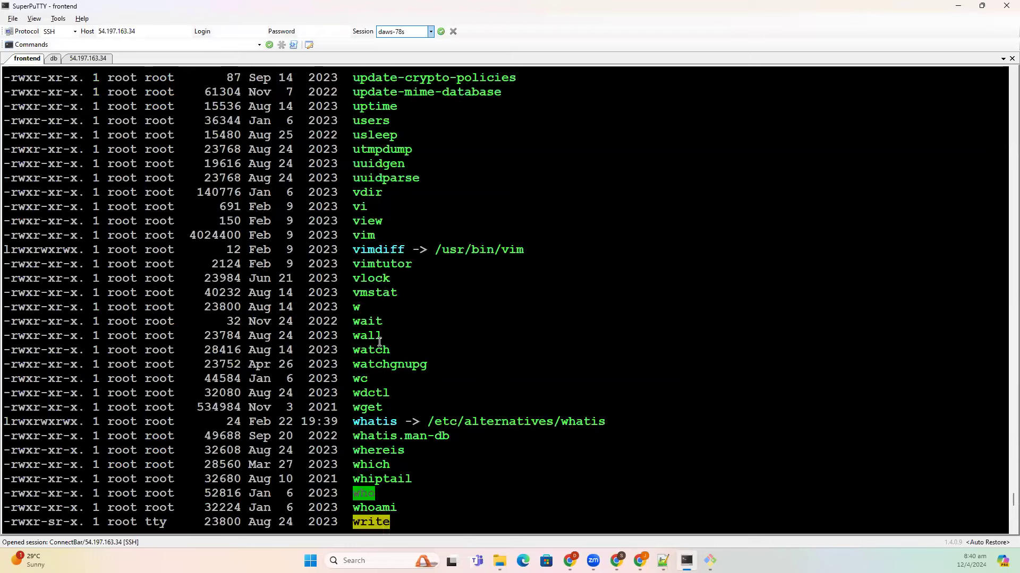
pyautogui.doubleClick(372, 121)
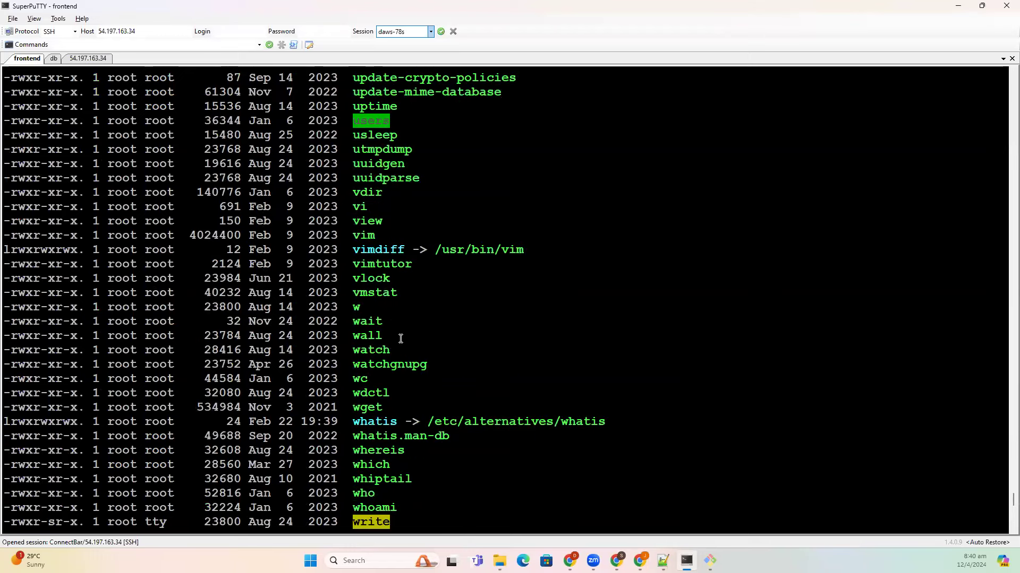
pyautogui.scroll(12, 400, 358)
pyautogui.scroll(20, 401, 360)
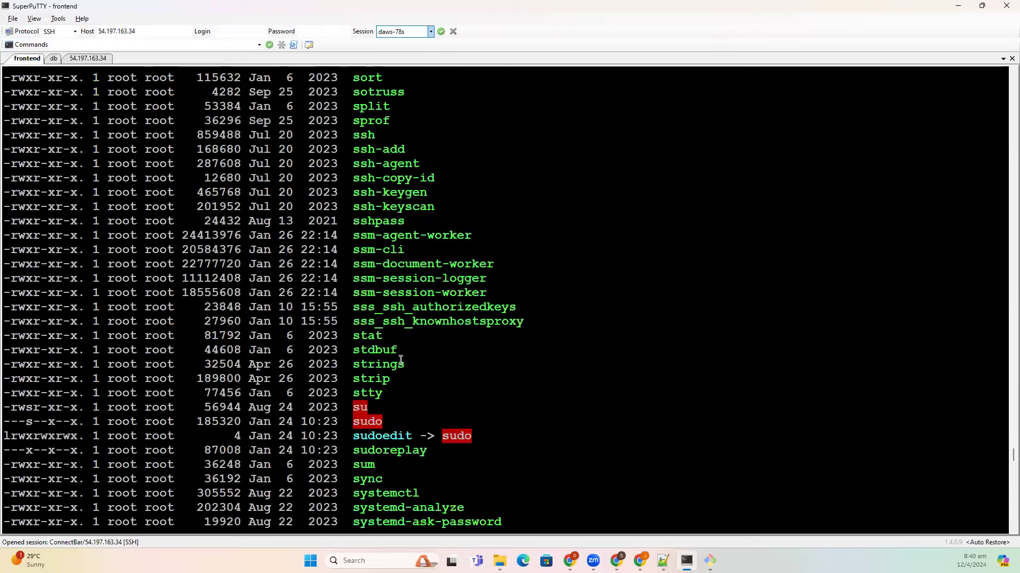
pyautogui.scroll(11, 411, 377)
pyautogui.scroll(20, 376, 420)
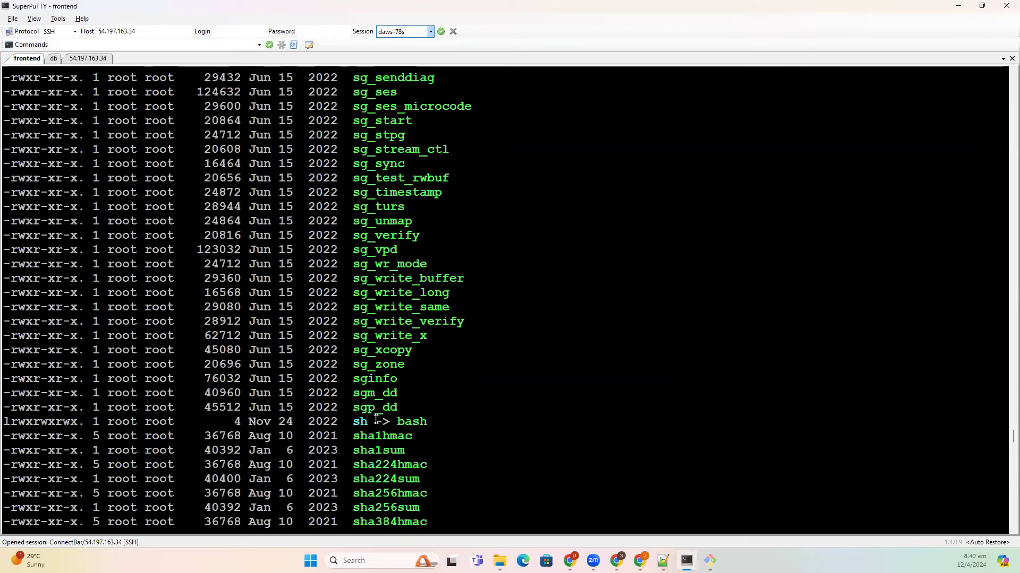
pyautogui.scroll(11, 377, 420)
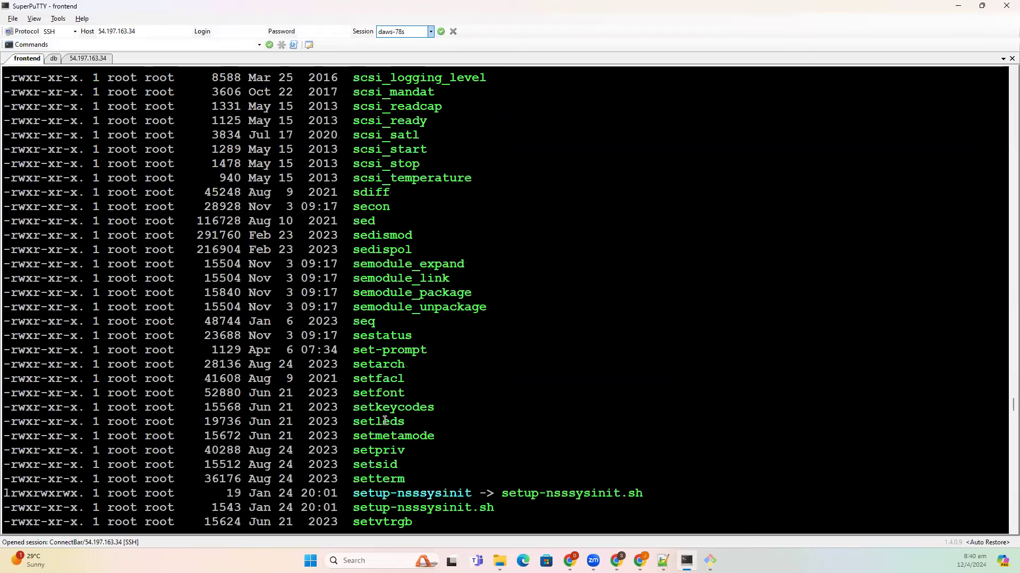
pyautogui.scroll(17, 385, 421)
pyautogui.scroll(20, 385, 421)
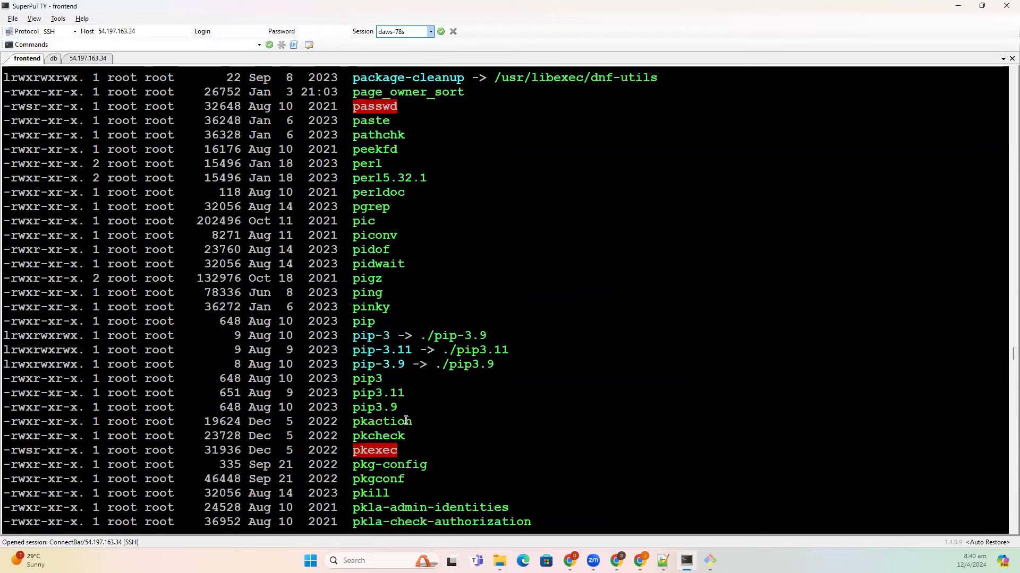
pyautogui.scroll(20, 431, 427)
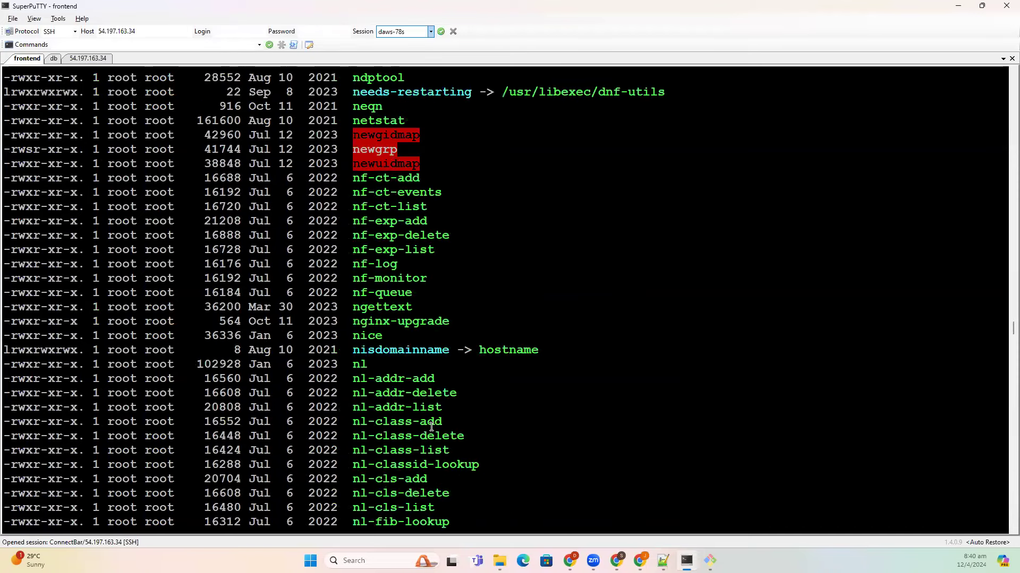
pyautogui.doubleClick(372, 135)
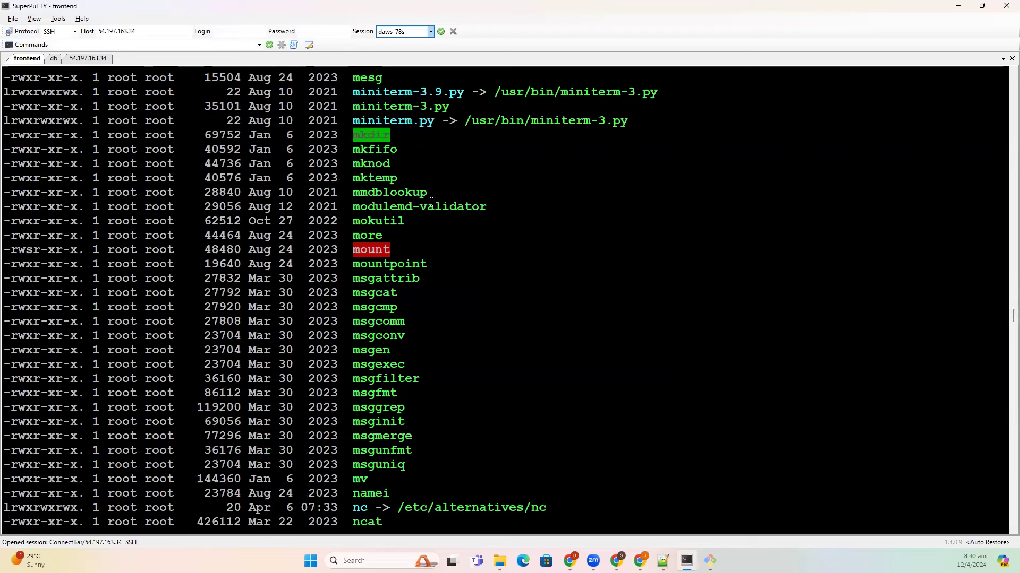
pyautogui.scroll(-20, 429, 344)
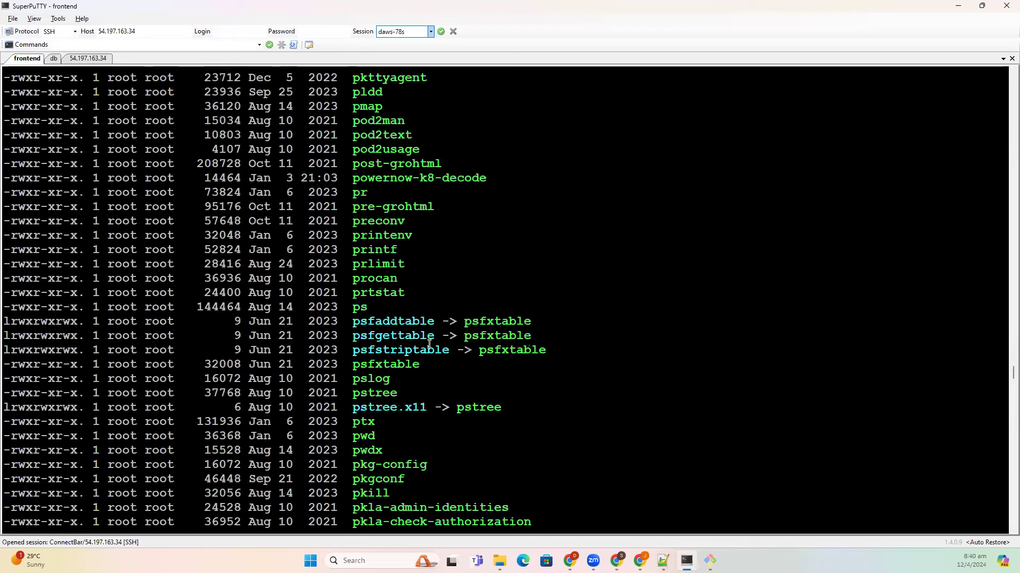
pyautogui.scroll(-20, 428, 344)
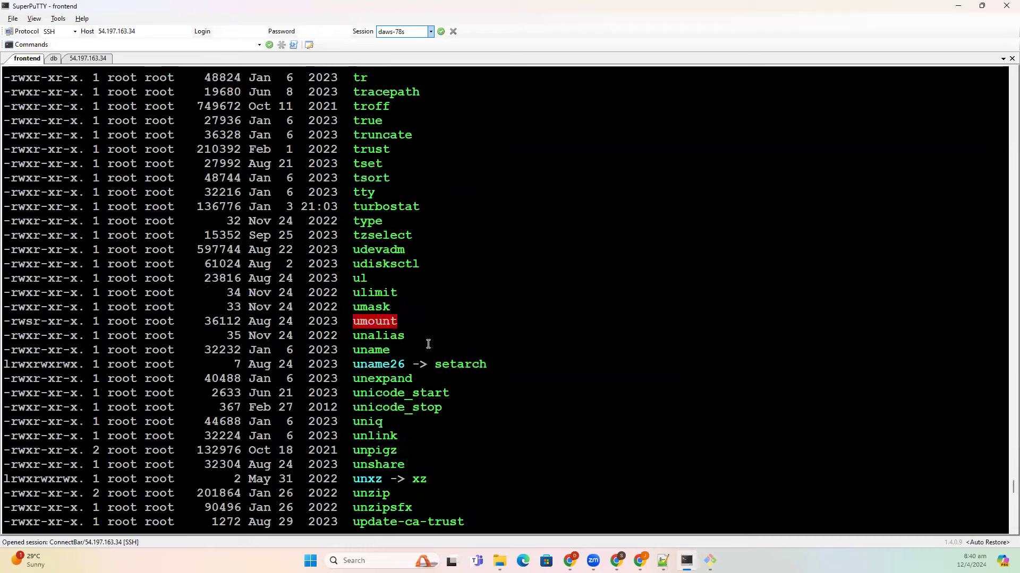
pyautogui.write('b')
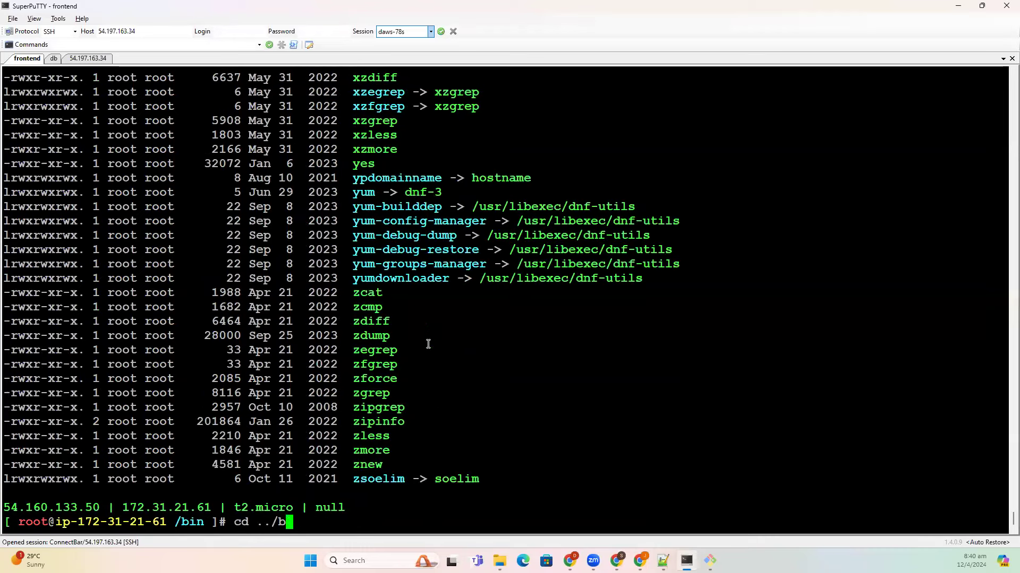
pyautogui.write('oot/')
# - Enter /boot and list it, marking the loader and grub2 folders
pyautogui.press('Return')
pyautogui.write('ls -l')
pyautogui.press('Return')
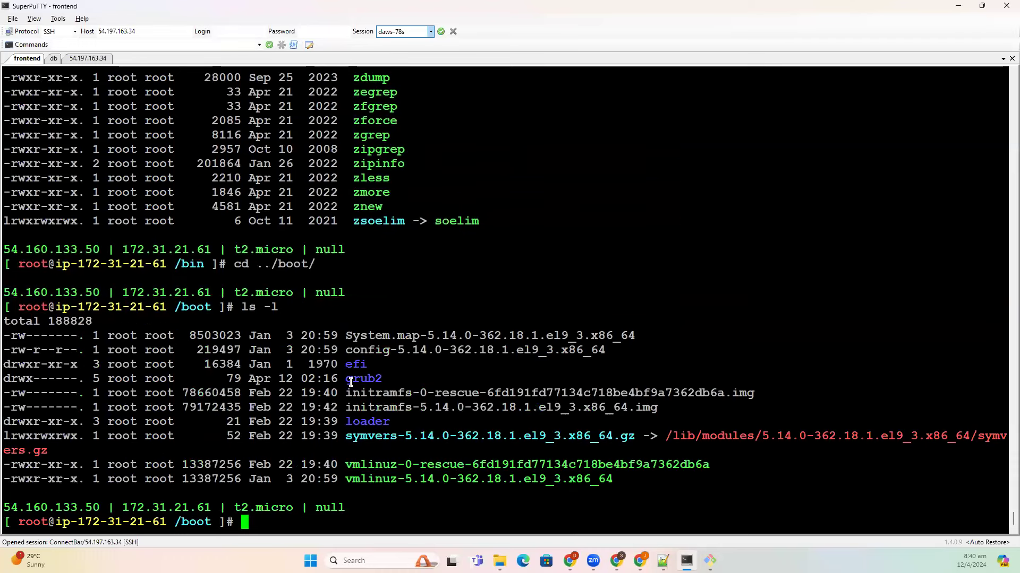
pyautogui.doubleClick(365, 421)
pyautogui.doubleClick(364, 380)
# - Move into /dev, list its device files and scroll back to the disk entry
pyautogui.write('cd ../dev/')
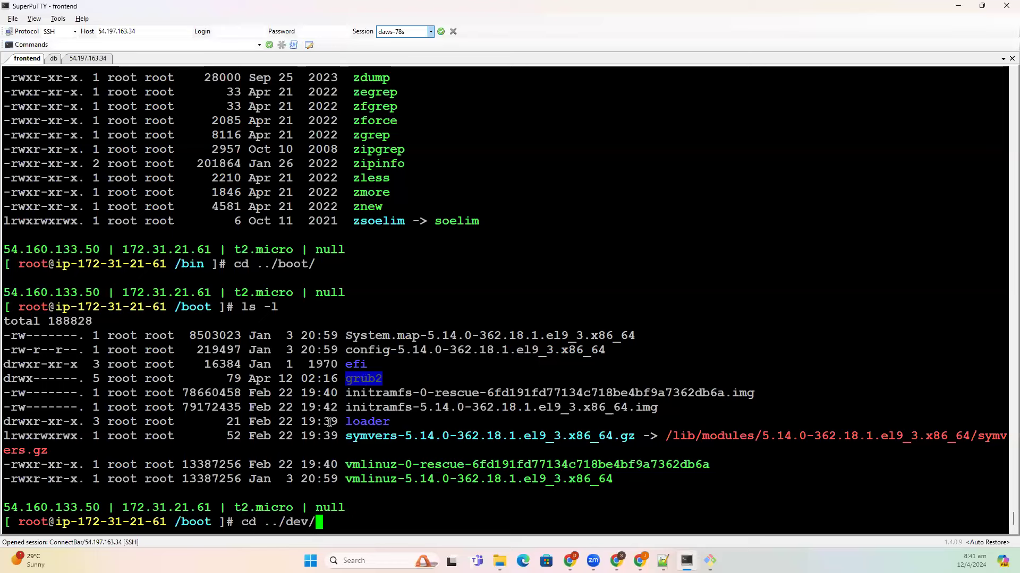
pyautogui.press('Return')
pyautogui.write('ls -l')
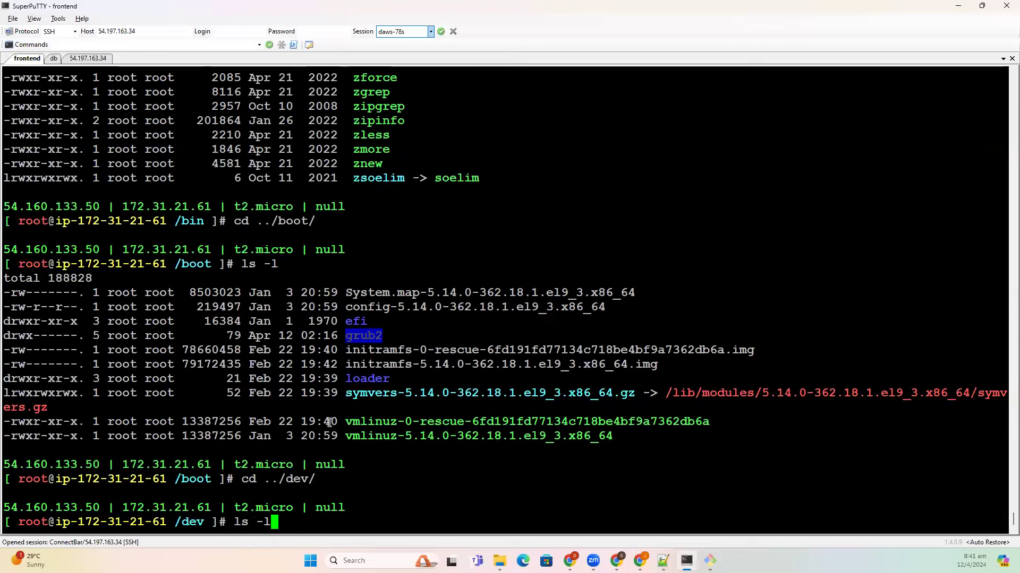
pyautogui.press('Return')
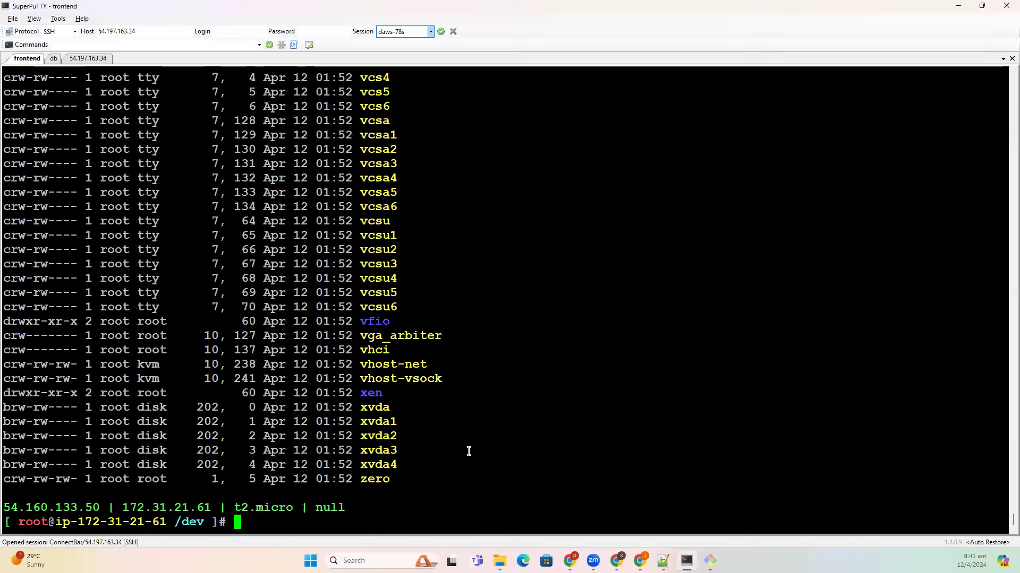
pyautogui.hotkey('shift', 'pageup')
pyautogui.hotkey('shift', 'pageup')
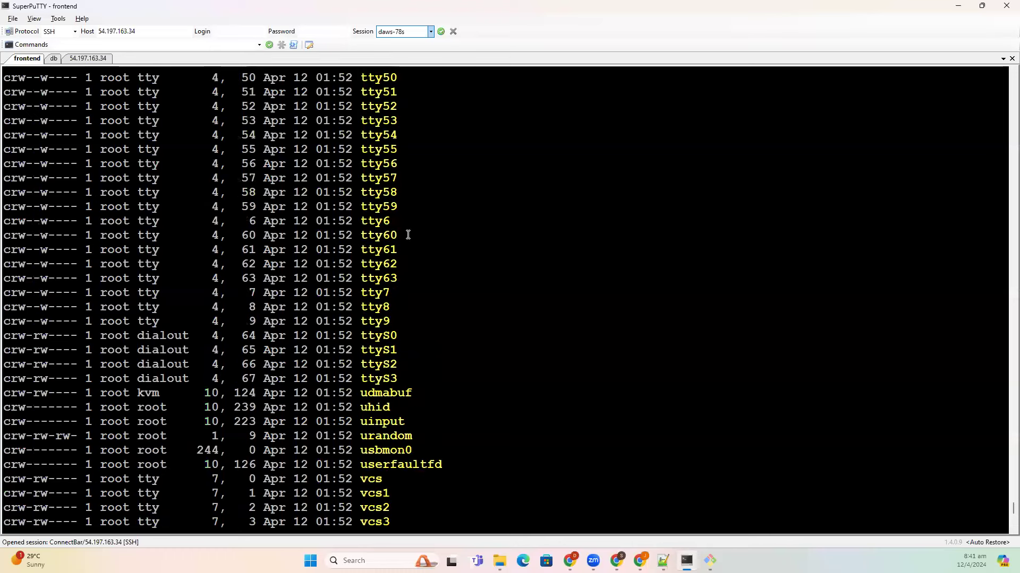
pyautogui.scroll(10, 404, 371)
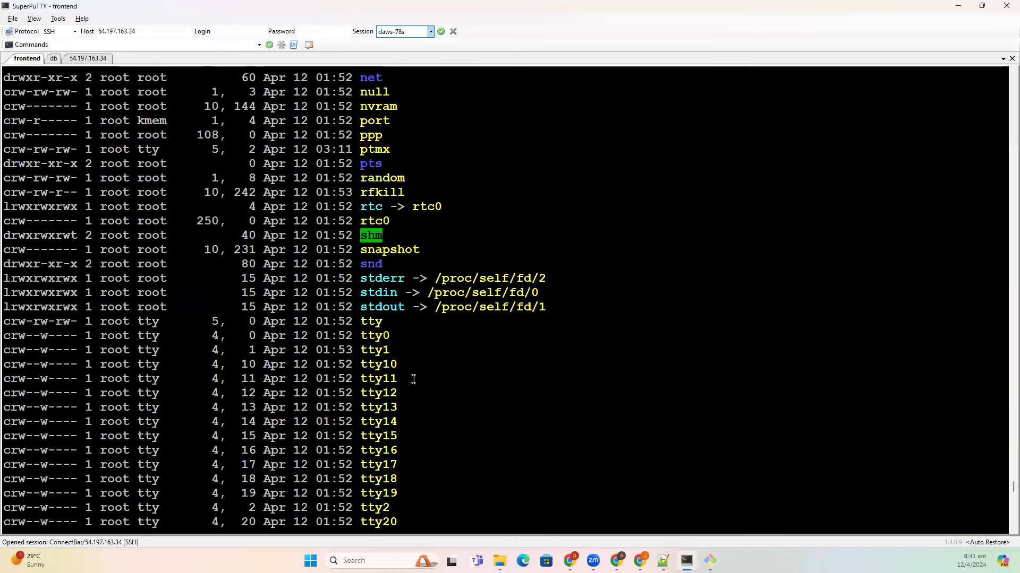
pyautogui.scroll(5, 418, 386)
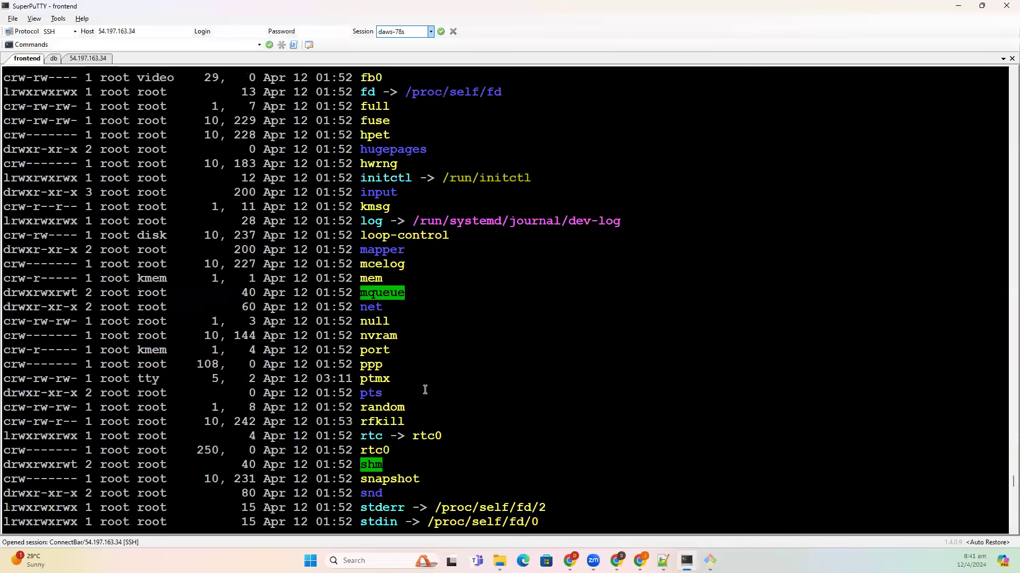
pyautogui.scroll(5, 427, 392)
pyautogui.doubleClick(374, 163)
pyautogui.scroll(5, 457, 345)
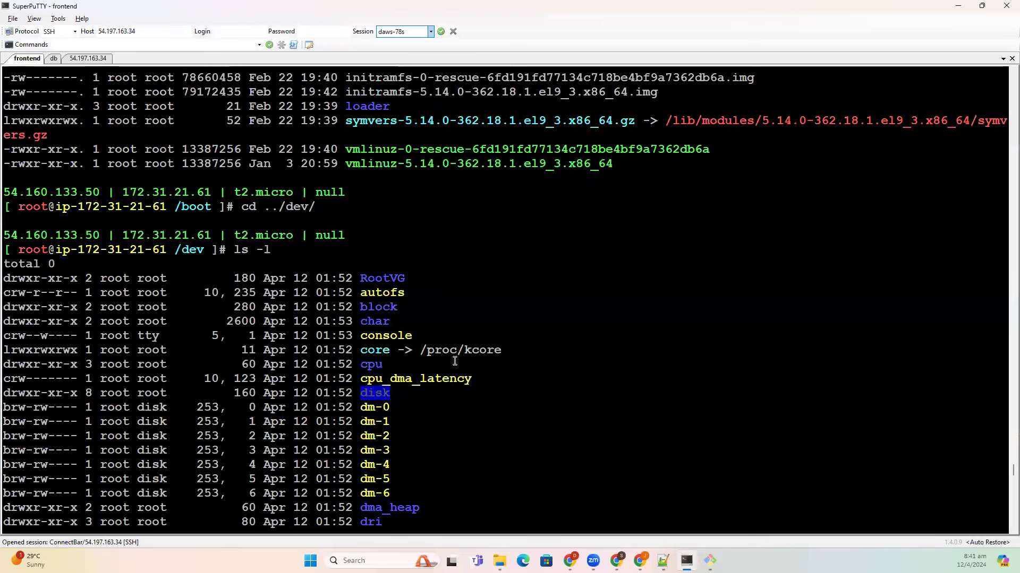
pyautogui.scroll(-20, 454, 361)
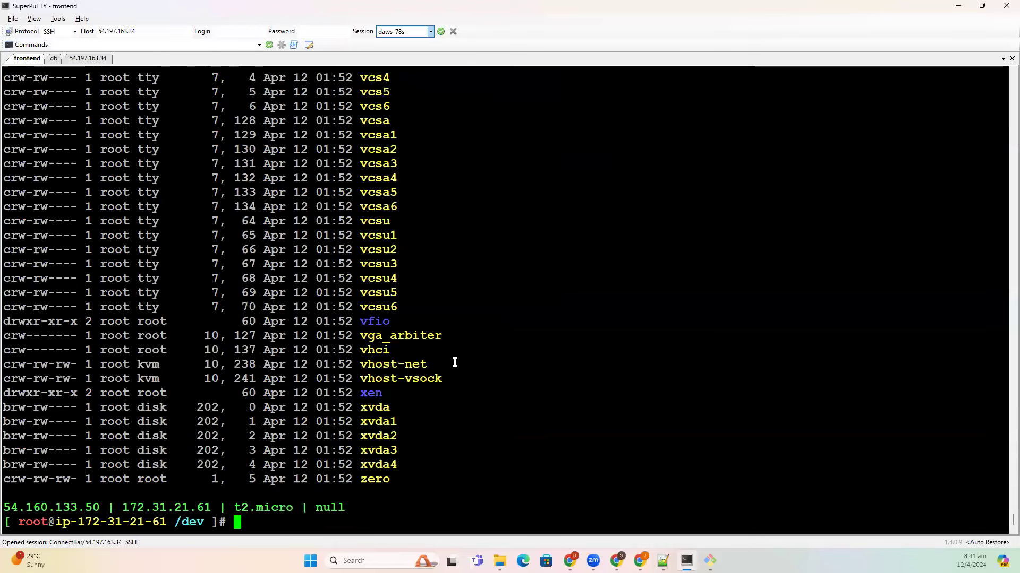
# - Return to the root directory, list it in long format and select the etc entry
pyautogui.write('cd ..')
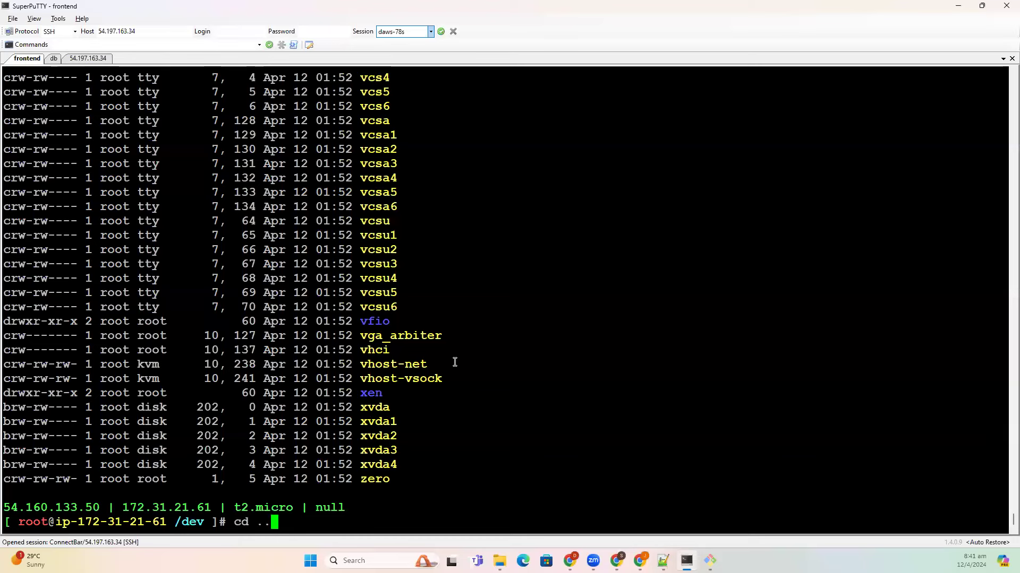
pyautogui.press('Return')
pyautogui.write('ls -l')
pyautogui.press('Return')
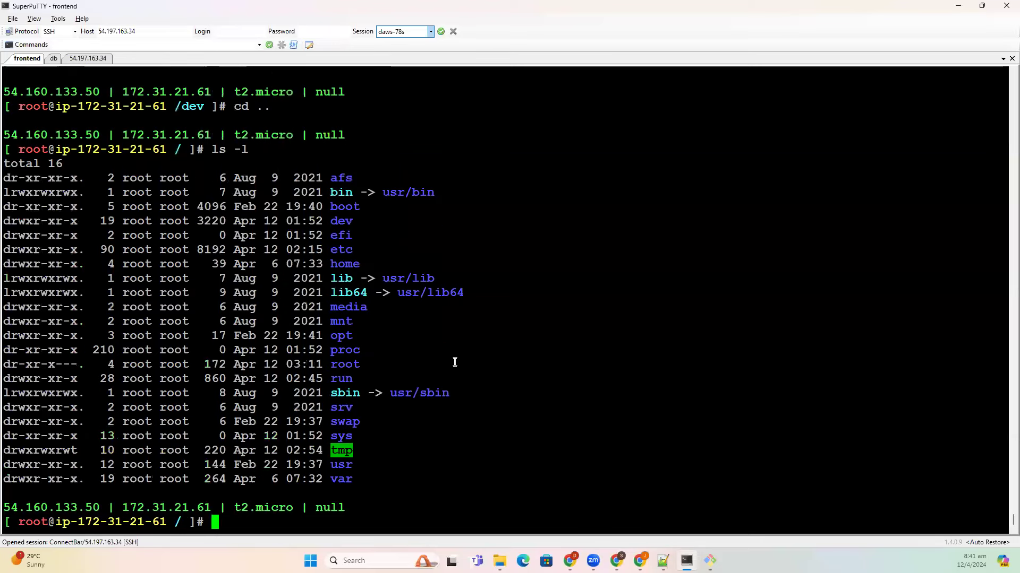
pyautogui.doubleClick(343, 252)
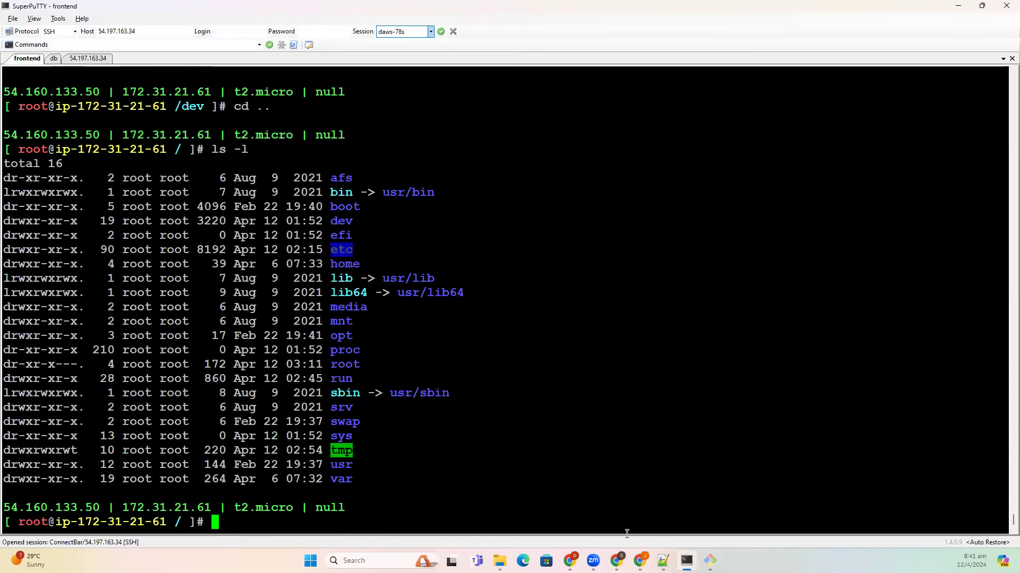
pyautogui.hotkey('alt', 'Tab')
# - Write '/etc = extra configuration = /etc/nginx' on line 131 of the notes
pyautogui.click(97, 423)
pyautogui.write('/etc =')
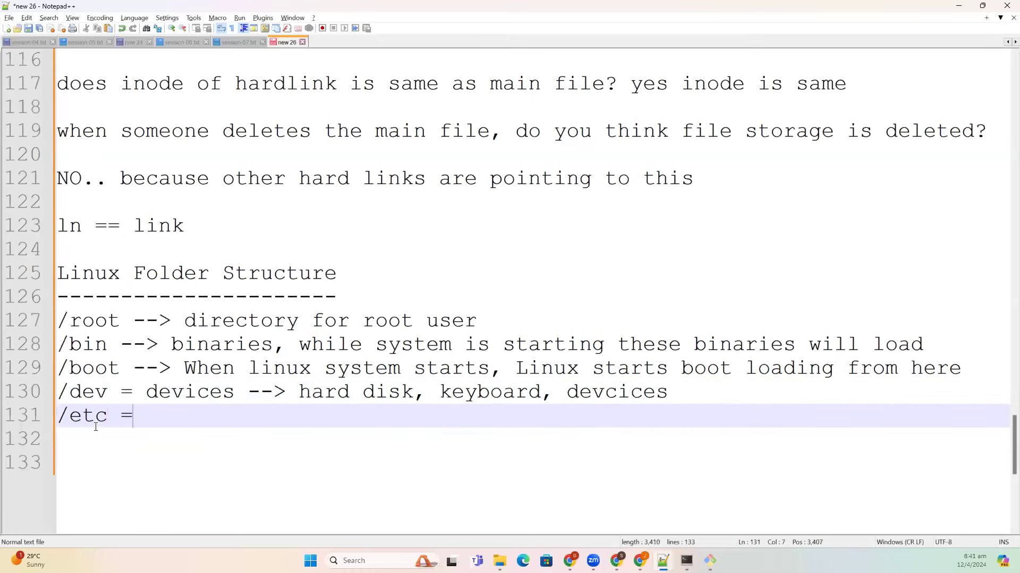
pyautogui.write(' extra ')
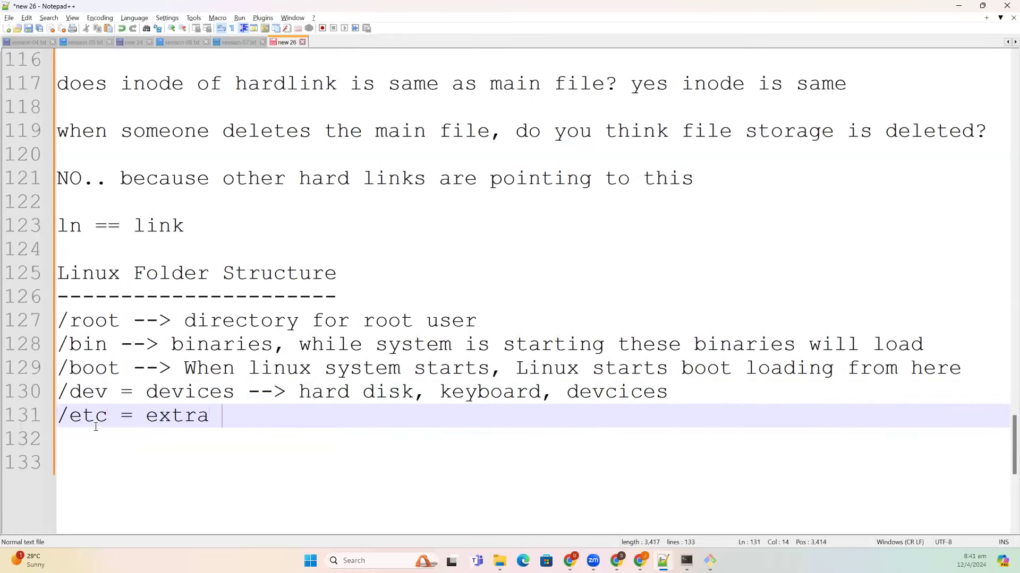
pyautogui.write('config')
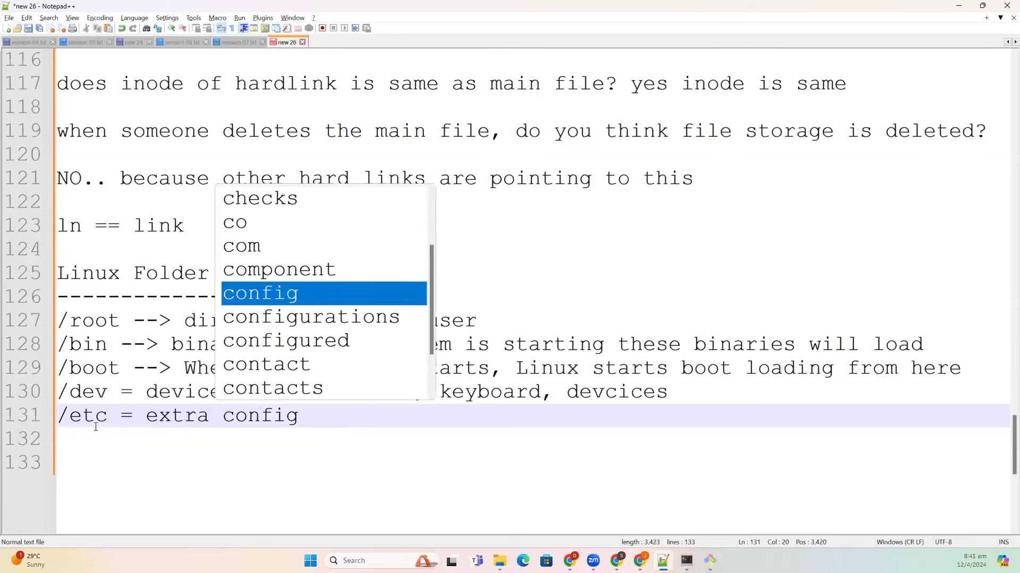
pyautogui.press('Down')
pyautogui.press('Return')
pyautogui.press('BackSpace')
pyautogui.write('=')
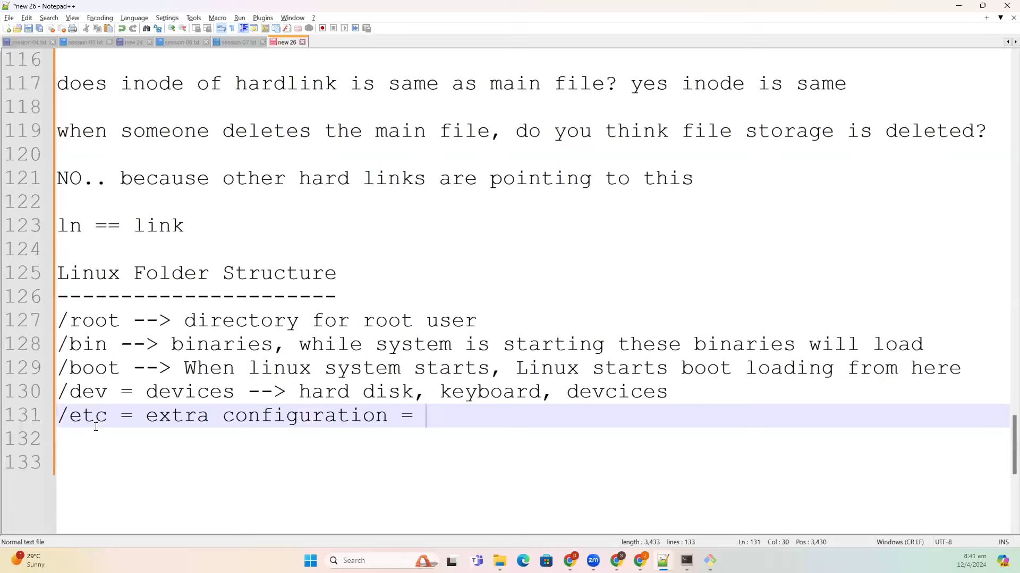
pyautogui.write('/etc')
pyautogui.write('/nginc')
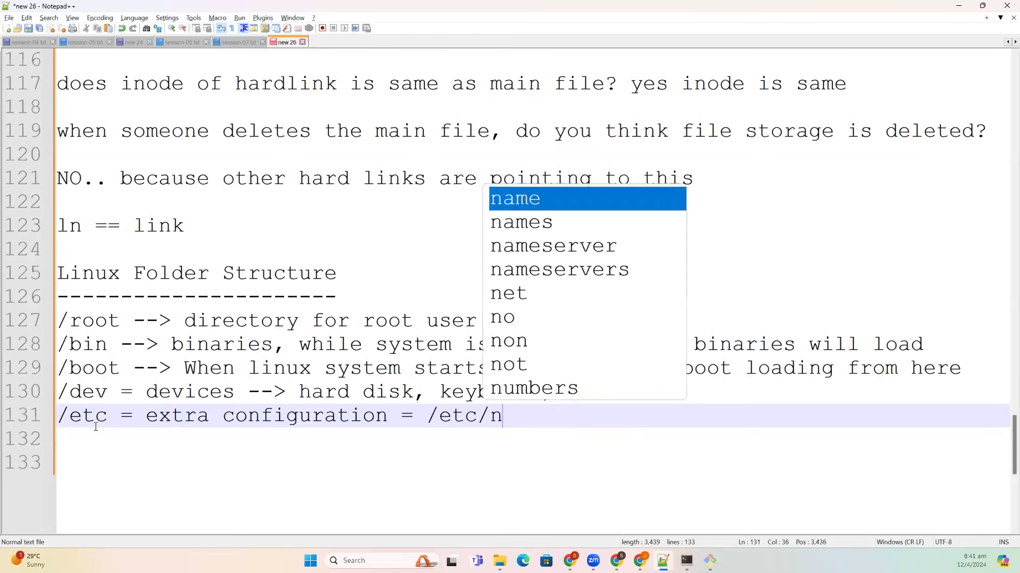
pyautogui.press('BackSpace')
pyautogui.write('x')
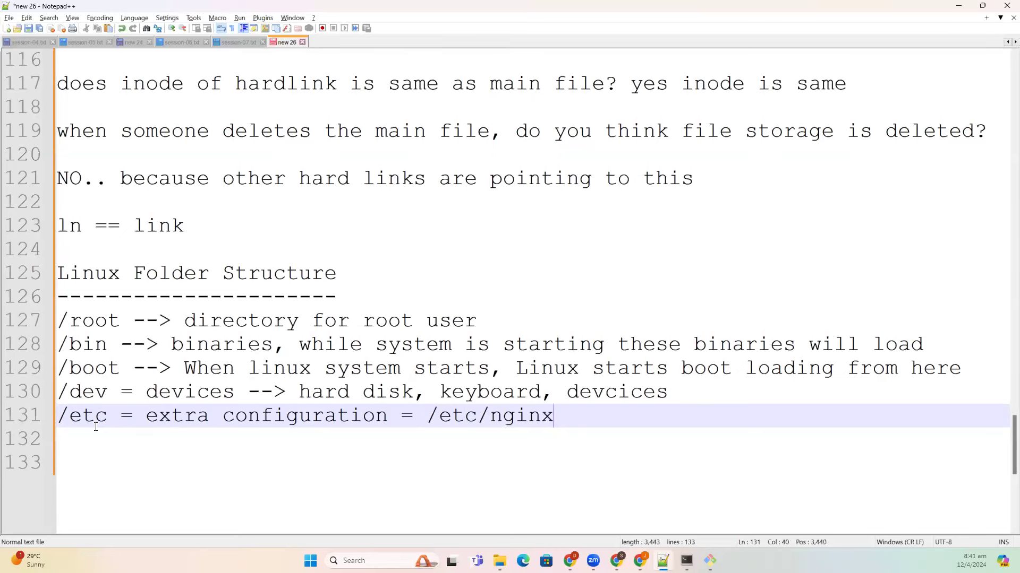
pyautogui.press('Return')
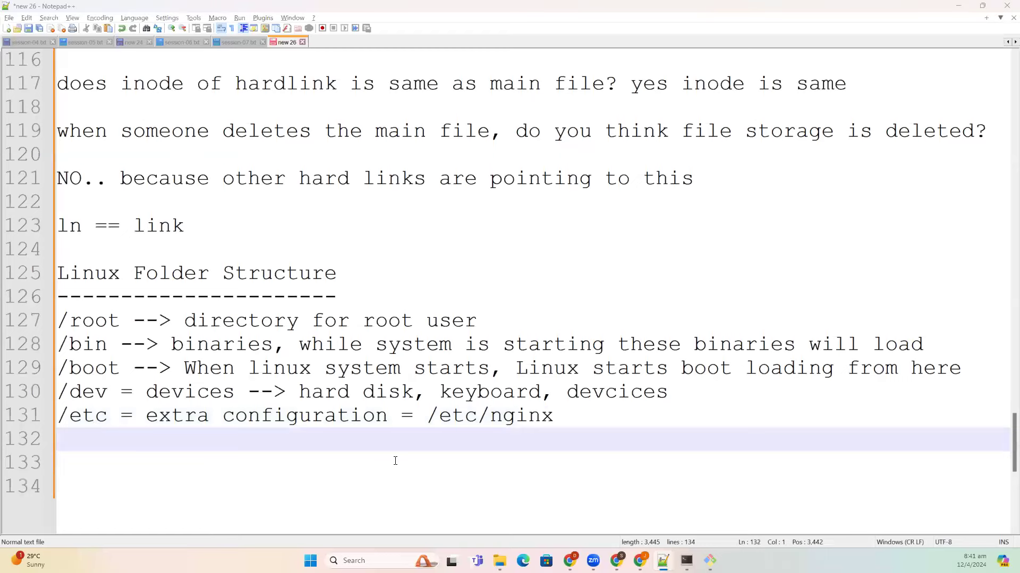
# - In the terminal, change into the /etc directory with cd /etc/
pyautogui.hotkey('alt', 'Tab')
pyautogui.write('cd /etc/')
pyautogui.press('Return')
# - List /etc in long format with ls -l and pick out the systemd entry
pyautogui.write('ls -l')
pyautogui.press('Return')
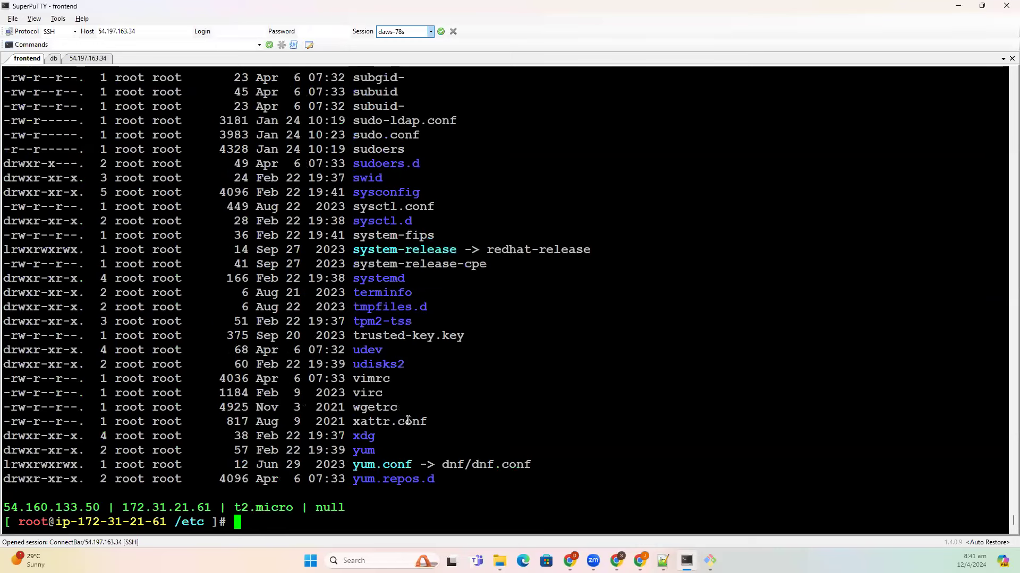
pyautogui.scroll(6, 408, 427)
pyautogui.scroll(-6, 395, 372)
pyautogui.doubleClick(390, 280)
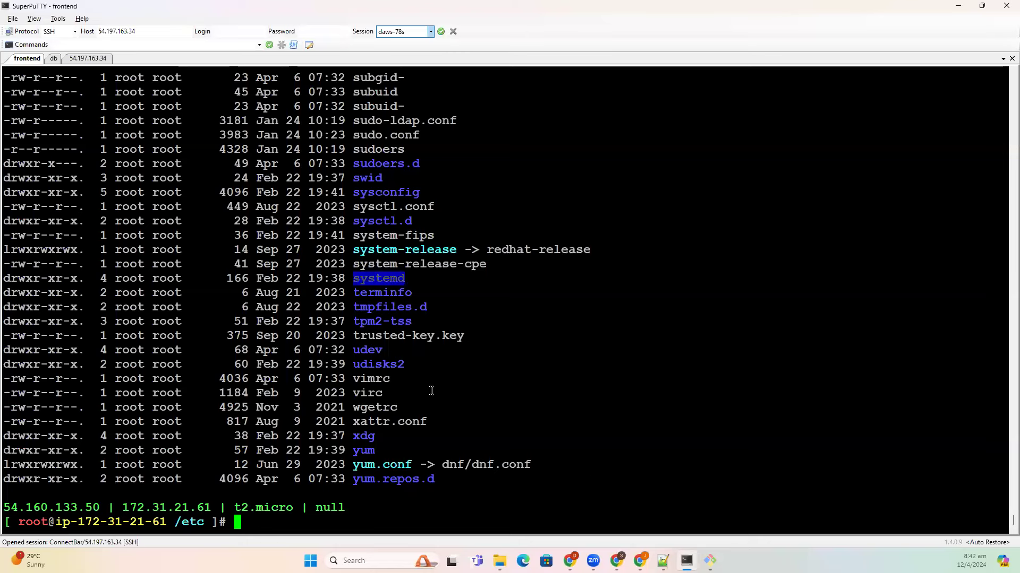
pyautogui.scroll(5, 428, 392)
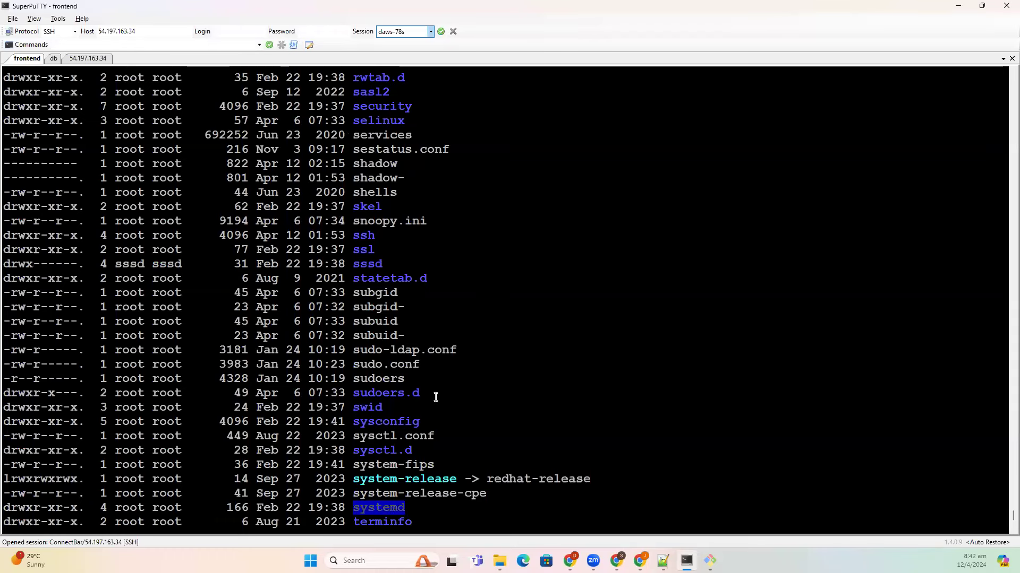
pyautogui.scroll(-5, 435, 397)
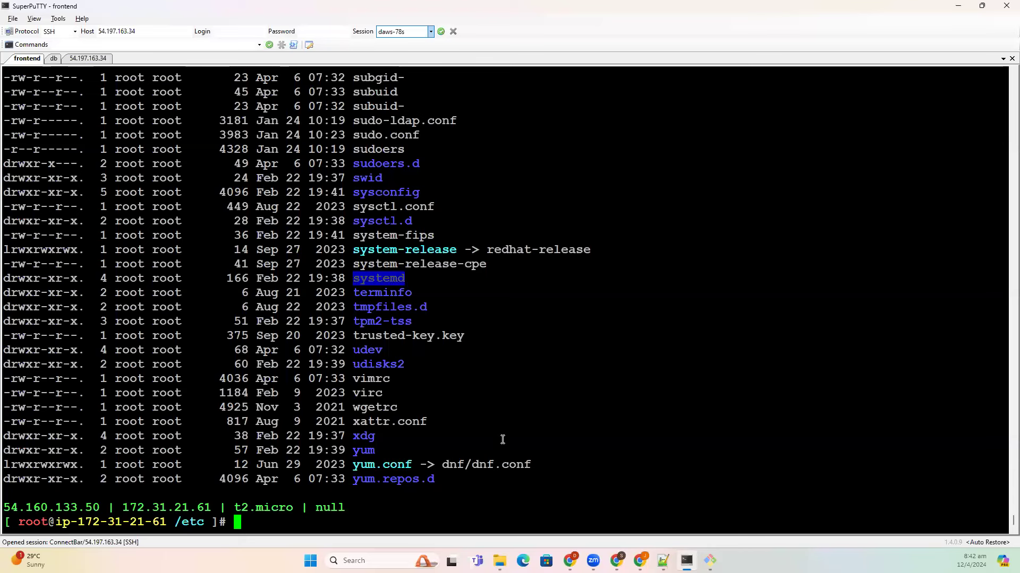
# - Go back to the root directory with cd ../, run ls -l, and highlight home
pyautogui.write('cd ../')
pyautogui.press('Return')
pyautogui.write('ls -l')
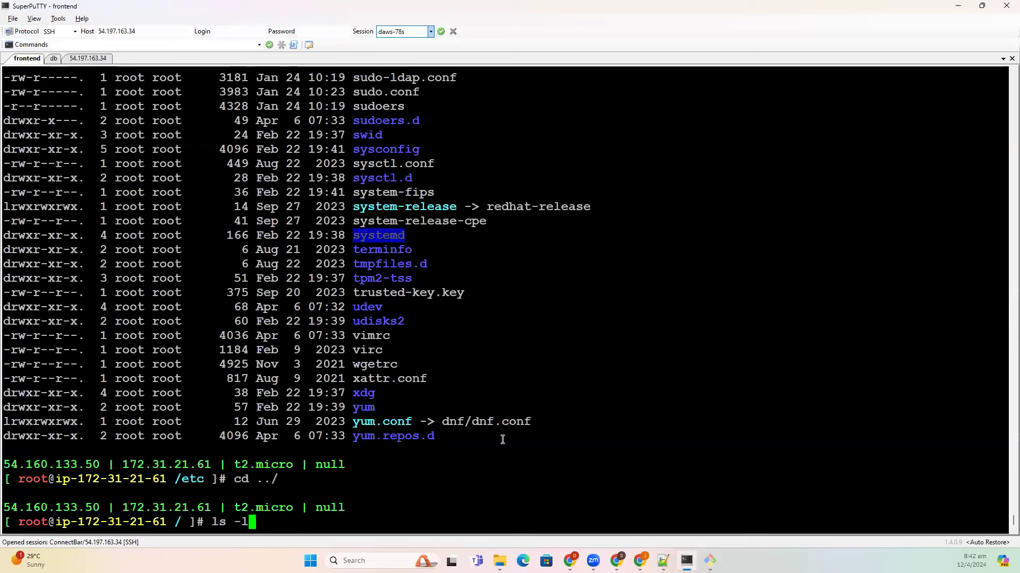
pyautogui.press('Return')
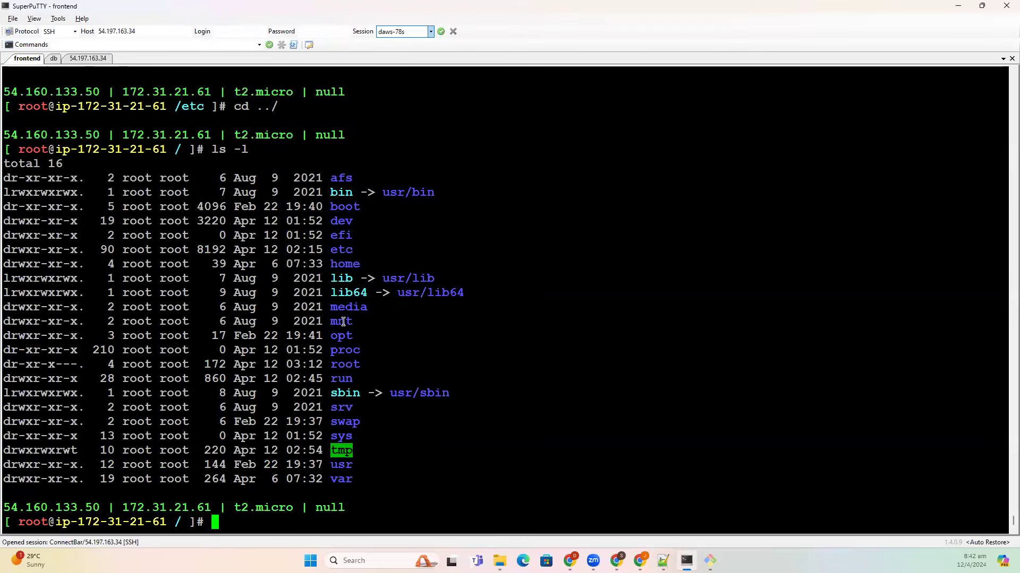
pyautogui.doubleClick(346, 263)
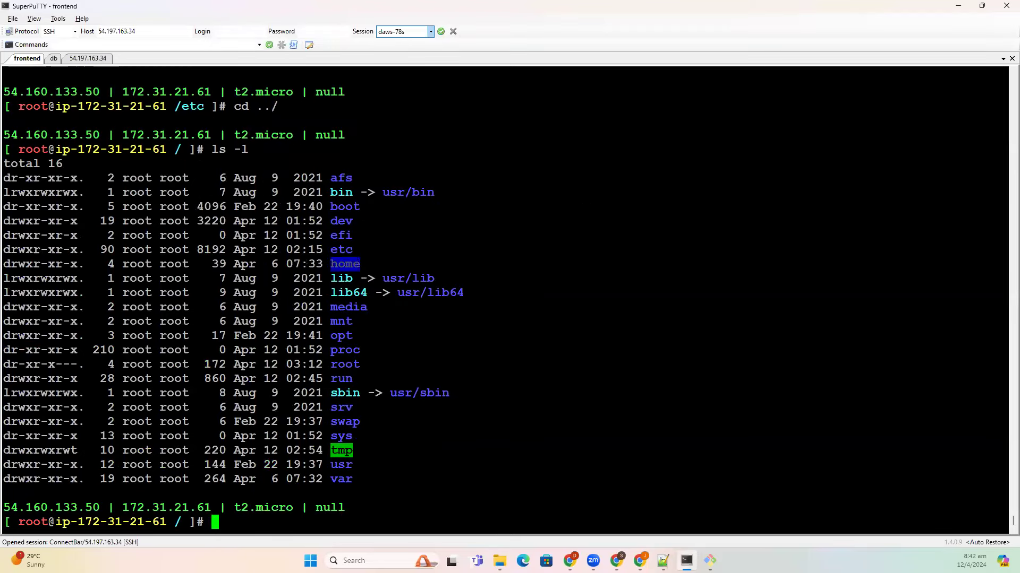
# - Add the line '/home = Linux stores all users in home location' to the notes
pyautogui.hotkey('alt', 'Tab')
pyautogui.write('/h')
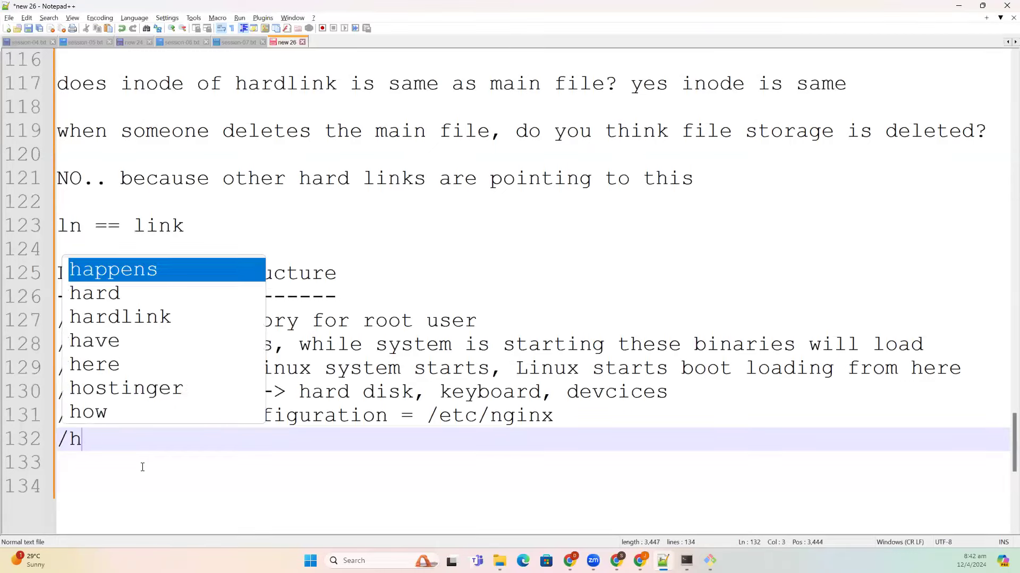
pyautogui.write('ome ==')
pyautogui.press('BackSpace')
pyautogui.press('BackSpace')
pyautogui.write('= L')
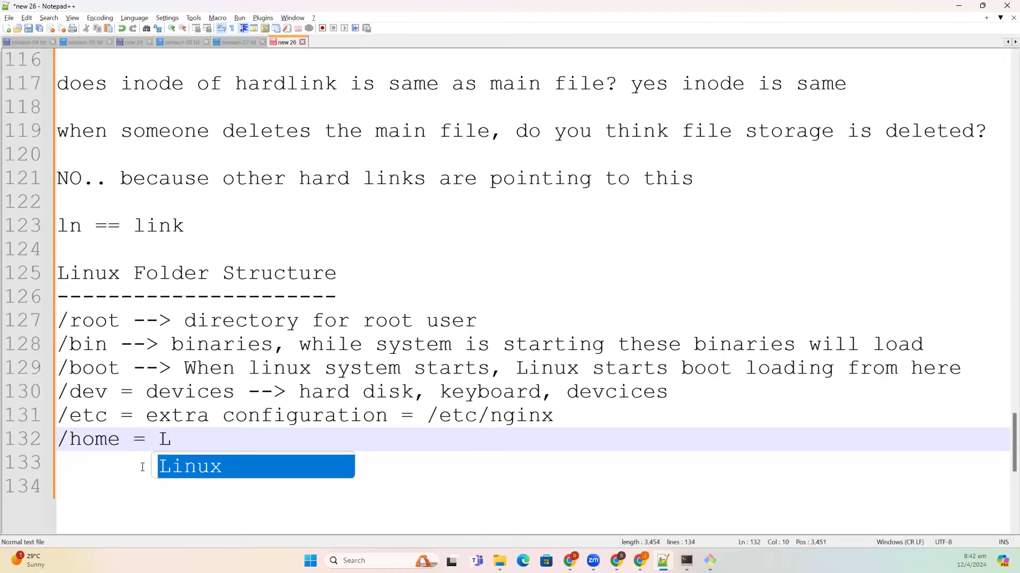
pyautogui.write('ni')
pyautogui.press('BackSpace')
pyautogui.press('BackSpace')
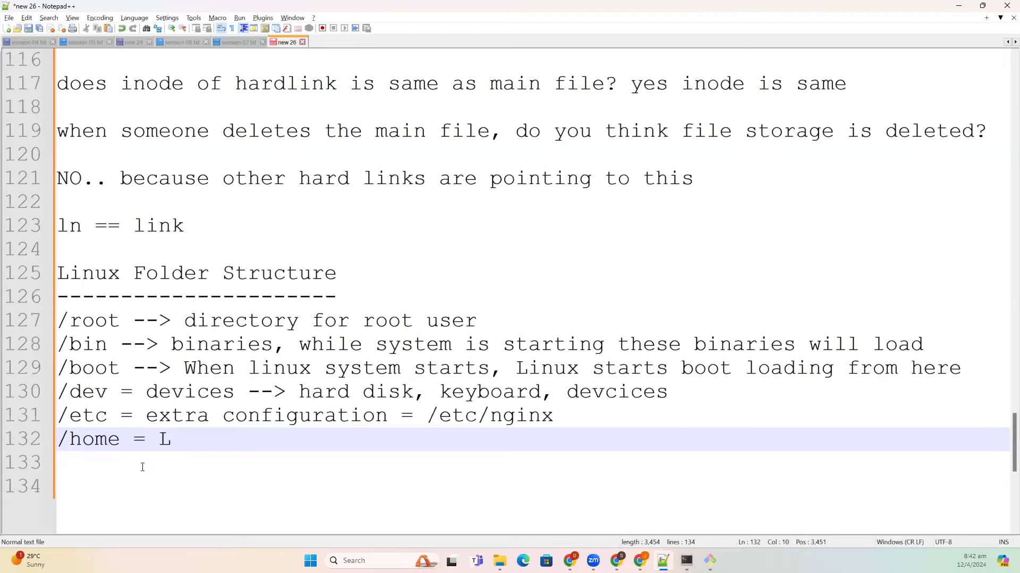
pyautogui.write('inux sto')
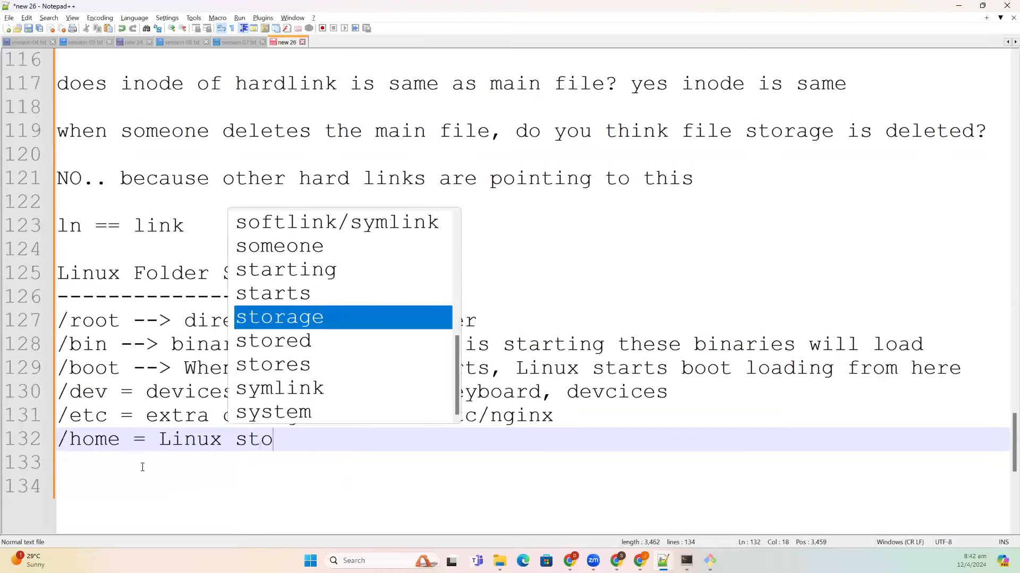
pyautogui.write('res all users ')
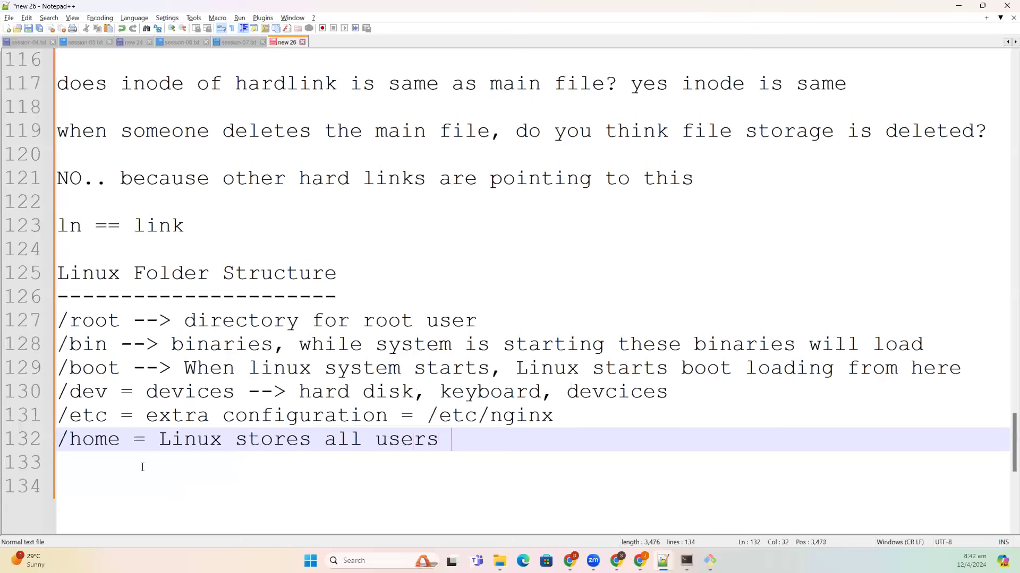
pyautogui.write('in home locat')
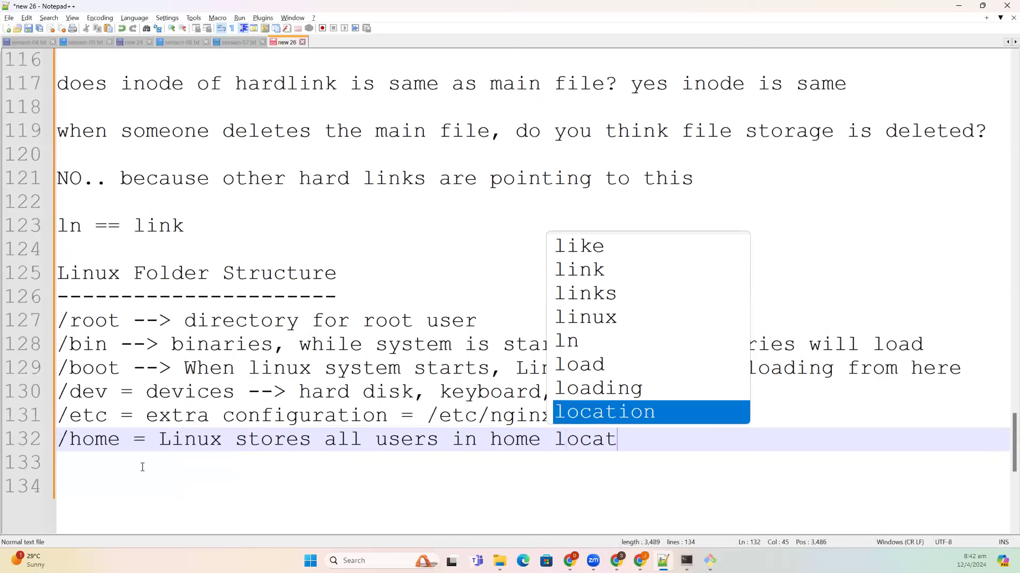
pyautogui.write('ion')
pyautogui.press('Escape')
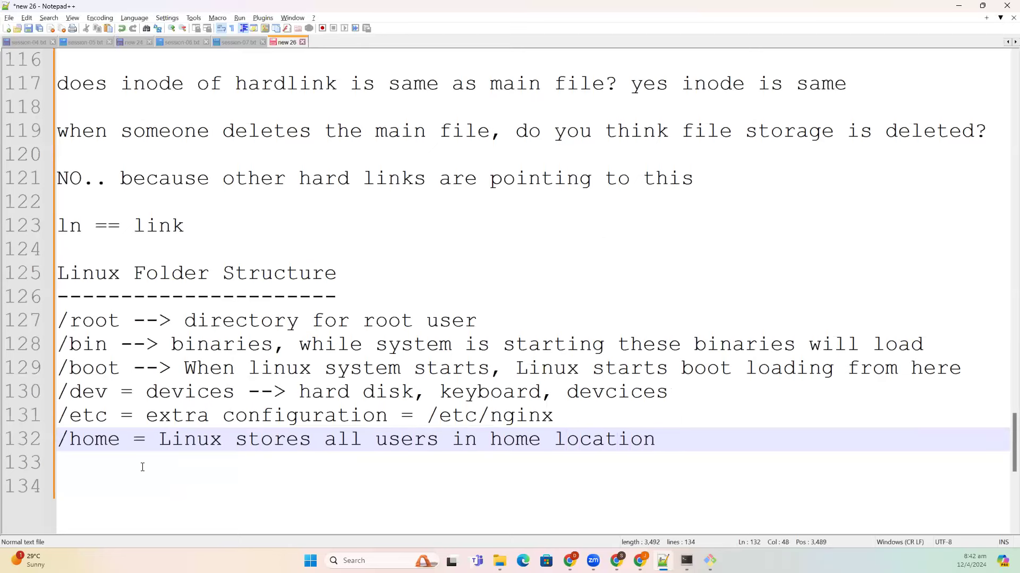
# - Write '/lib = operating system libraries' on line 133
pyautogui.hotkey('alt', 'Tab')
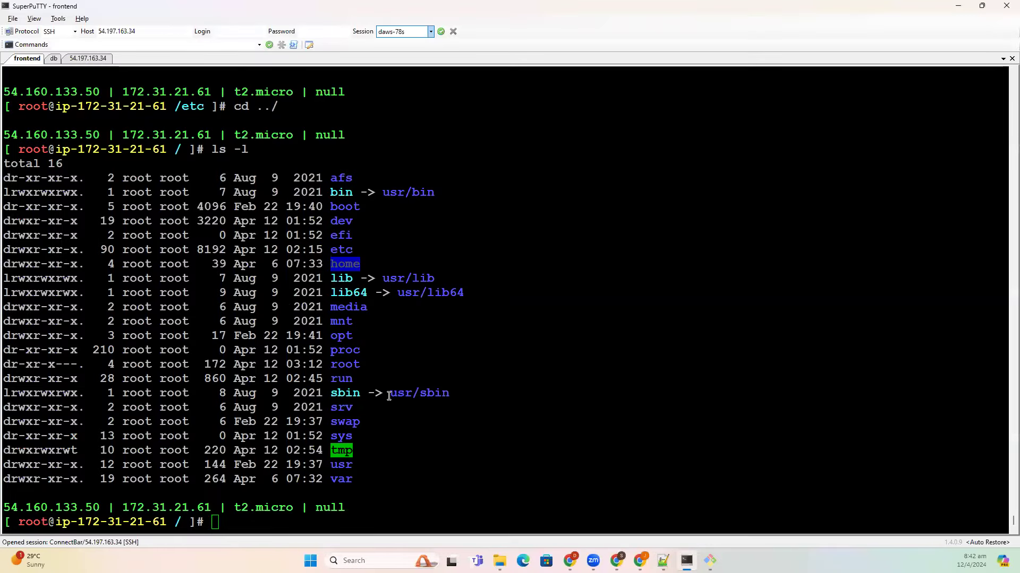
pyautogui.hotkey('alt', 'Tab')
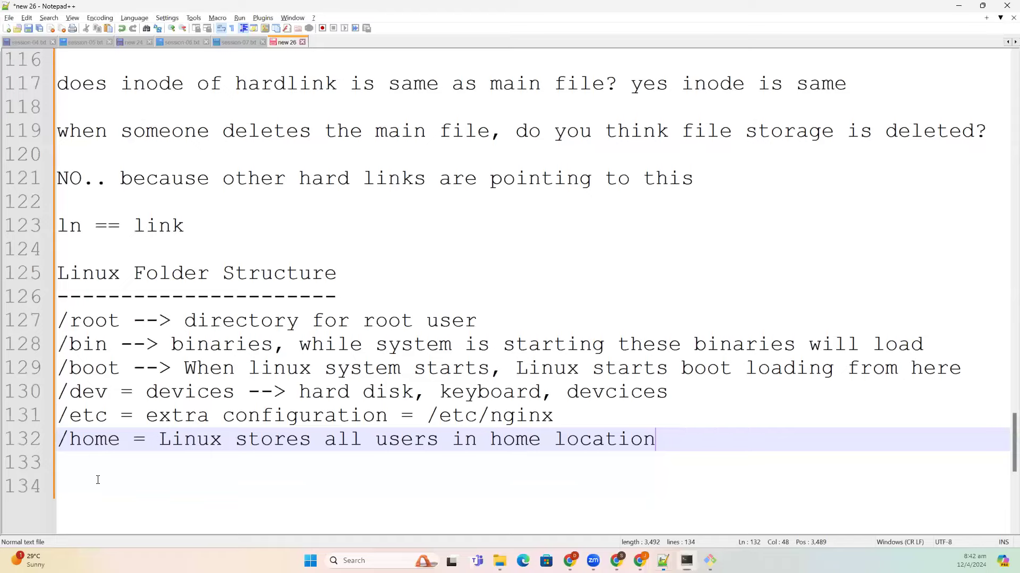
pyautogui.click(98, 480)
pyautogui.press('BackSpace')
pyautogui.write('/lib = ')
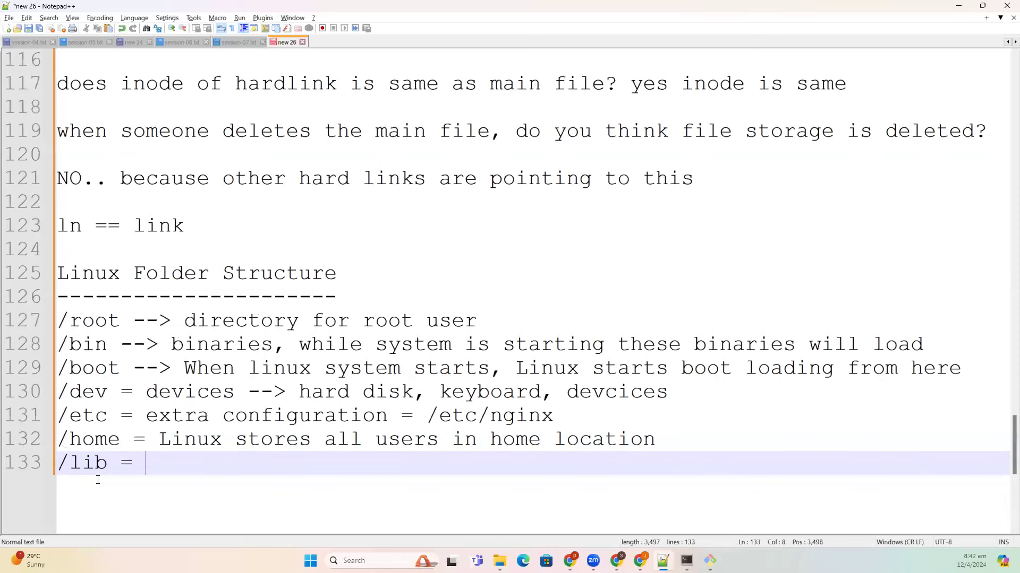
pyautogui.write('oper')
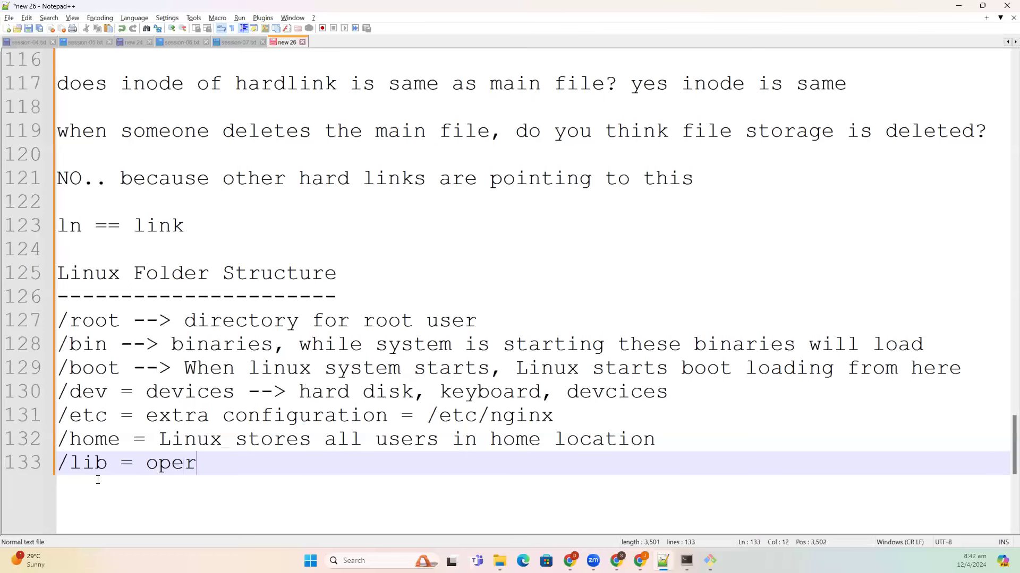
pyautogui.write('ating system libraries')
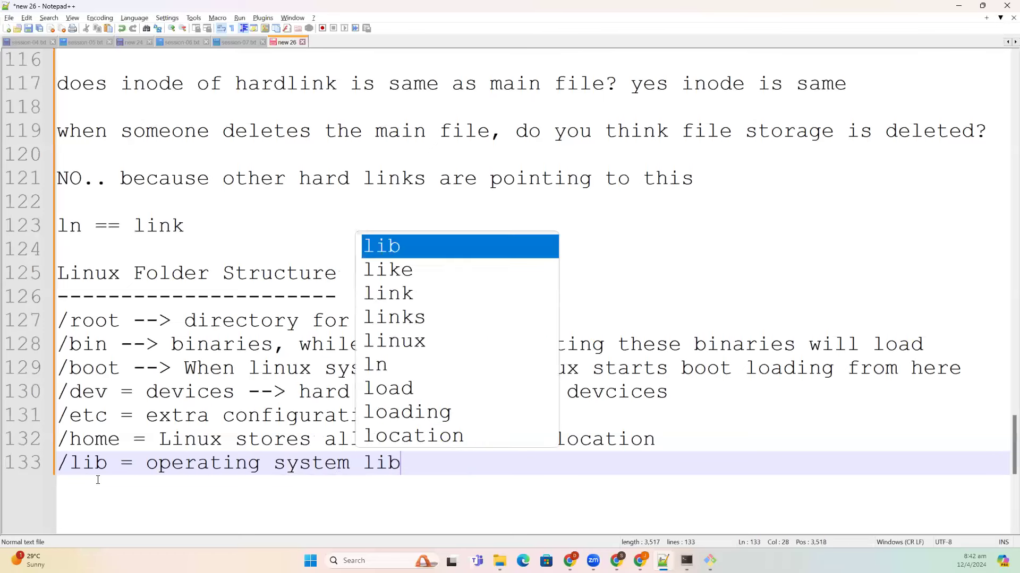
pyautogui.press('Return')
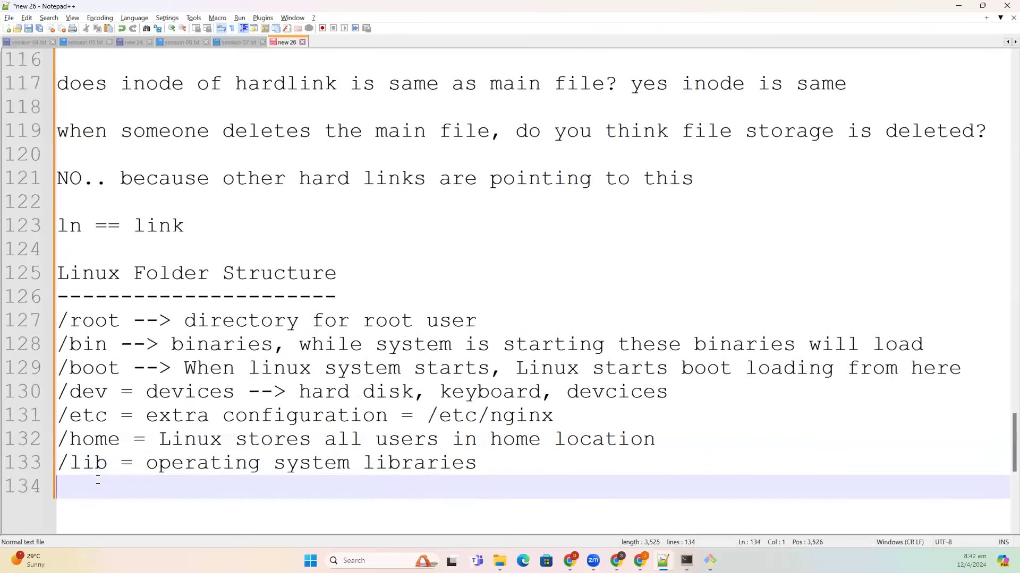
# - Check the media folder in the root listing, then add '/media = cd or dvd drives'
pyautogui.hotkey('alt', 'Tab')
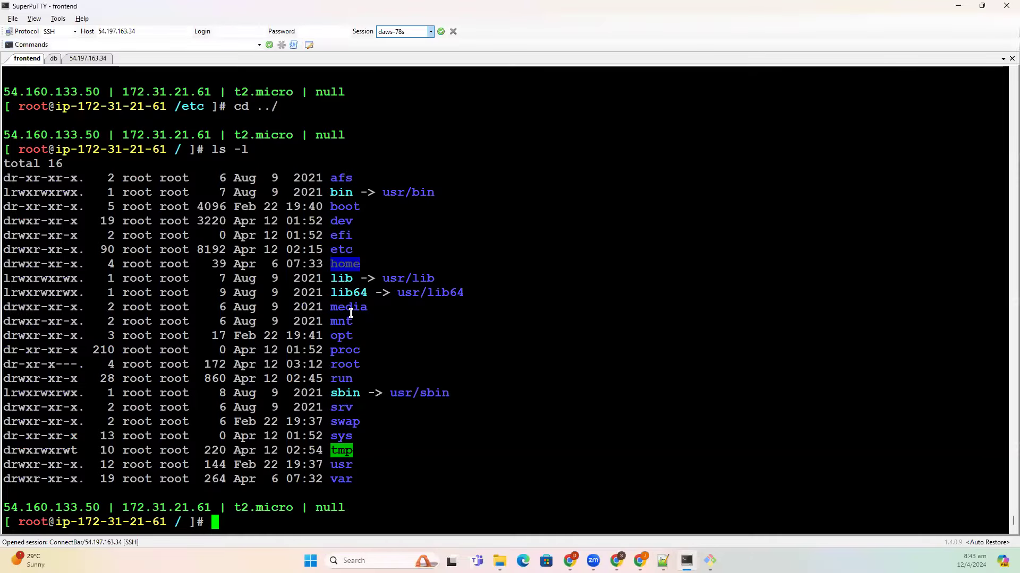
pyautogui.doubleClick(350, 309)
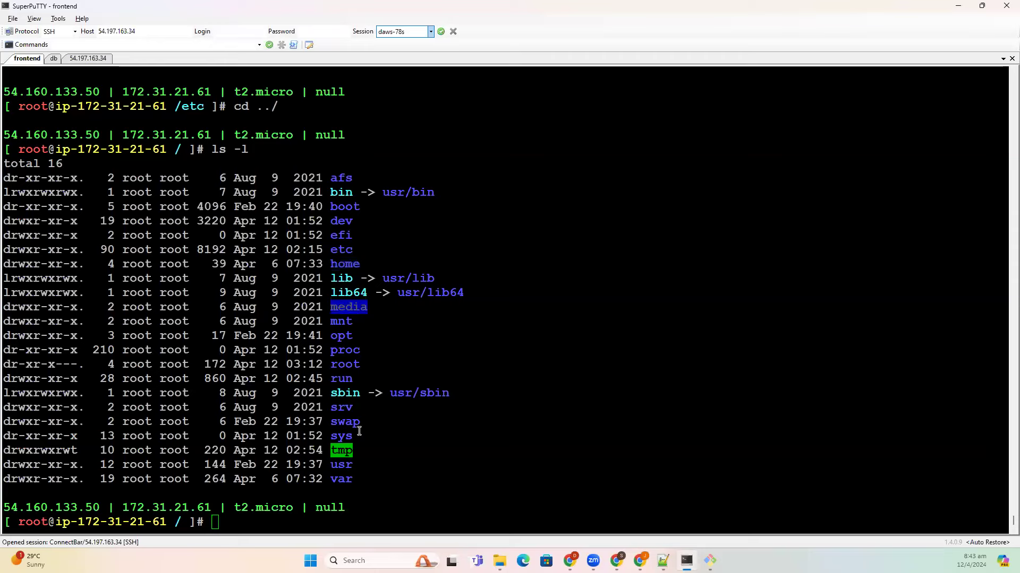
pyautogui.hotkey('alt', 'Tab')
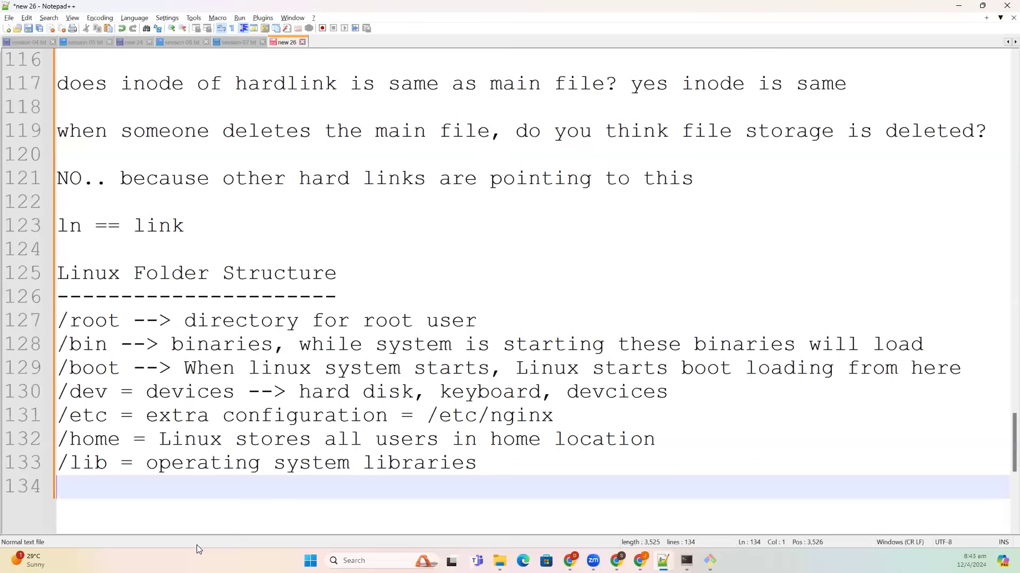
pyautogui.write('/media = c')
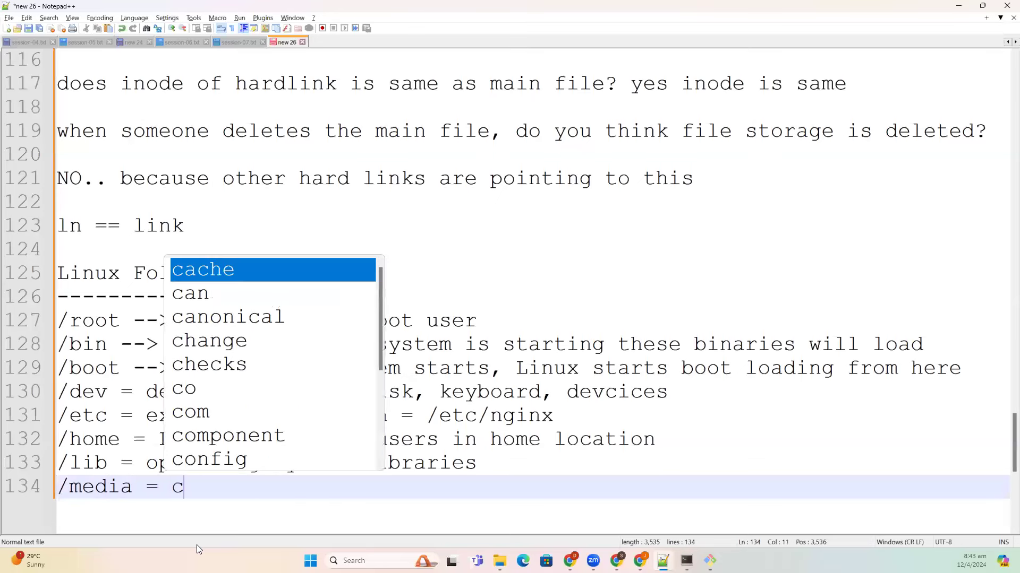
pyautogui.write('d or dvd ')
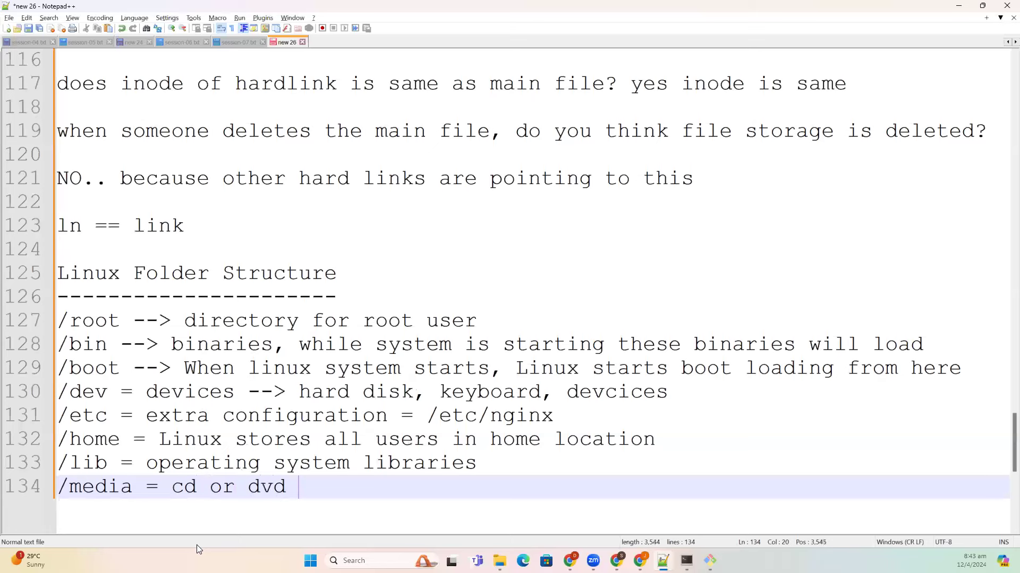
pyautogui.write('drives')
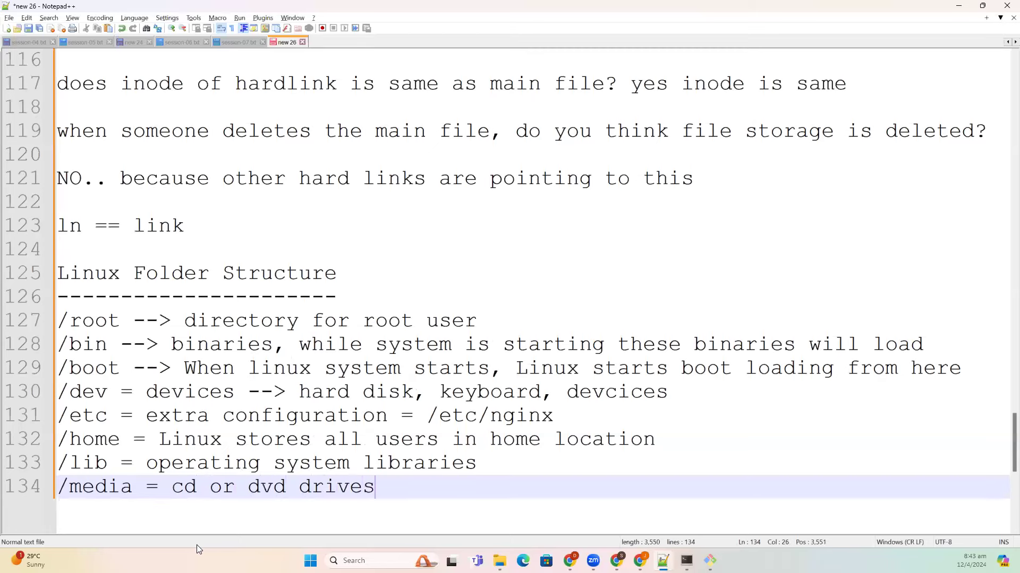
pyautogui.press('Return')
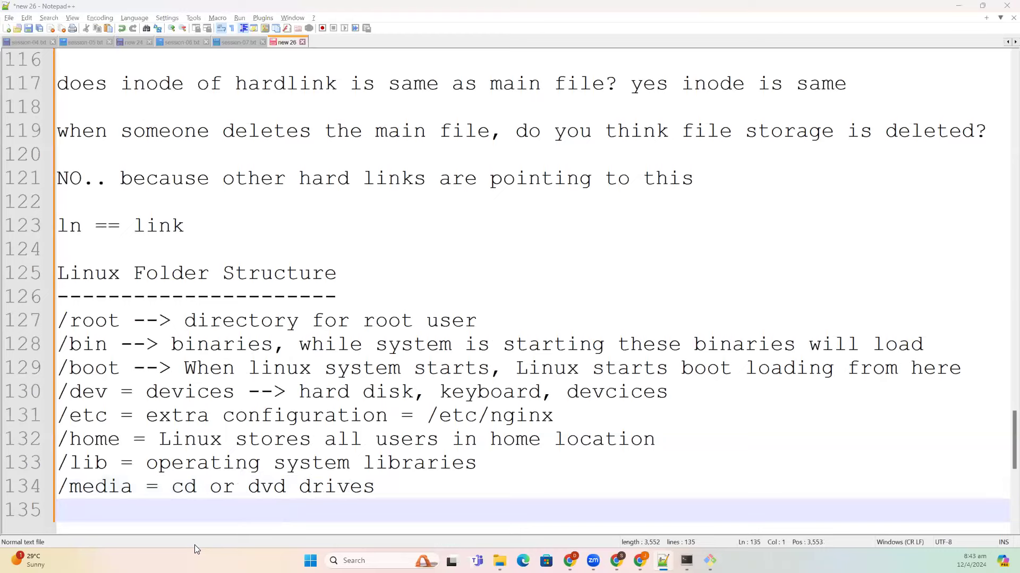
# - Add '/mnt = you can mount other disks' as the next line
pyautogui.hotkey('alt', 'Tab')
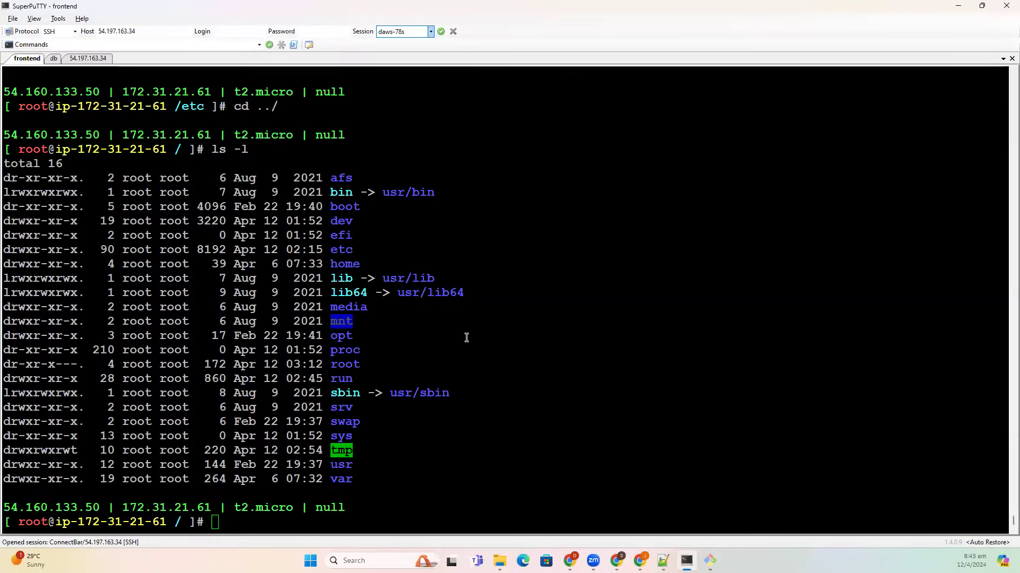
pyautogui.hotkey('alt', 'Tab')
pyautogui.write('/mnt = you')
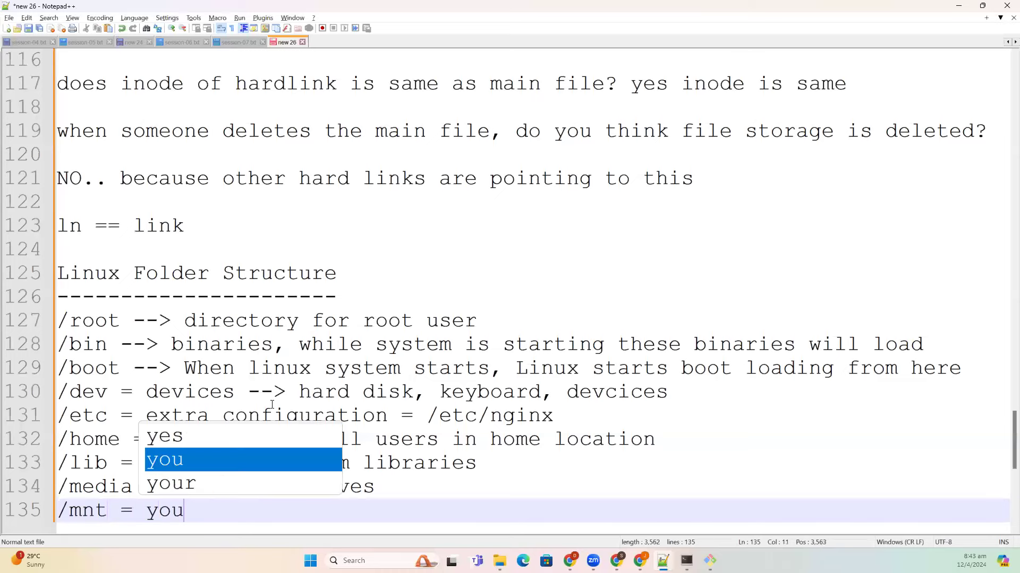
pyautogui.write(' can mount ot')
pyautogui.press('BackSpace')
pyautogui.write('other d')
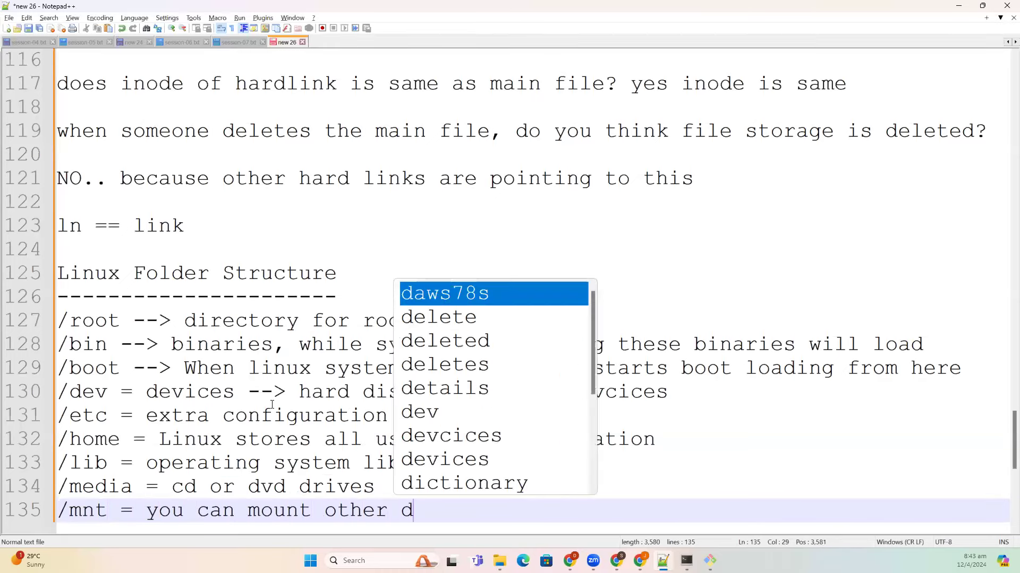
pyautogui.write('isks')
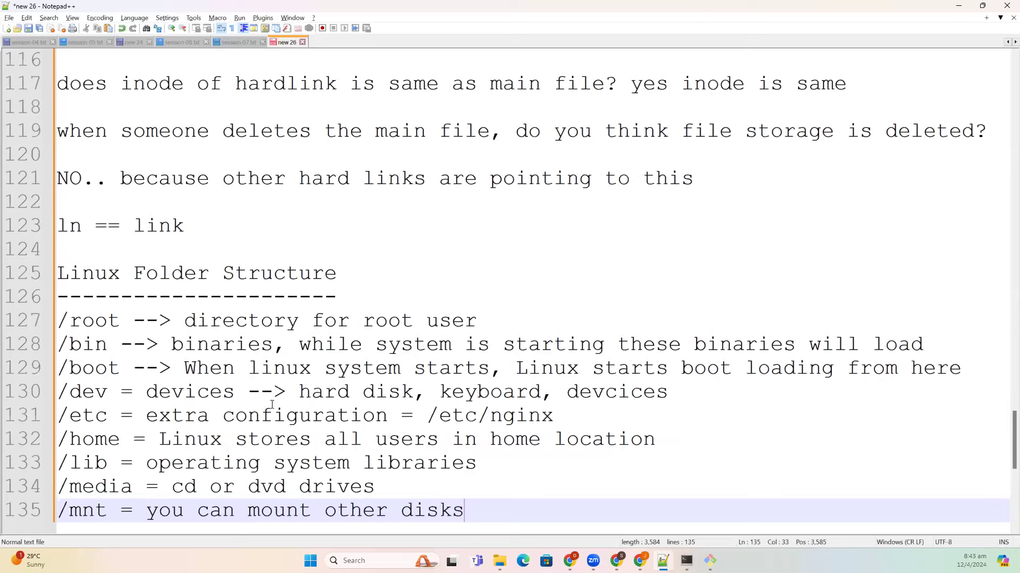
pyautogui.press('Return')
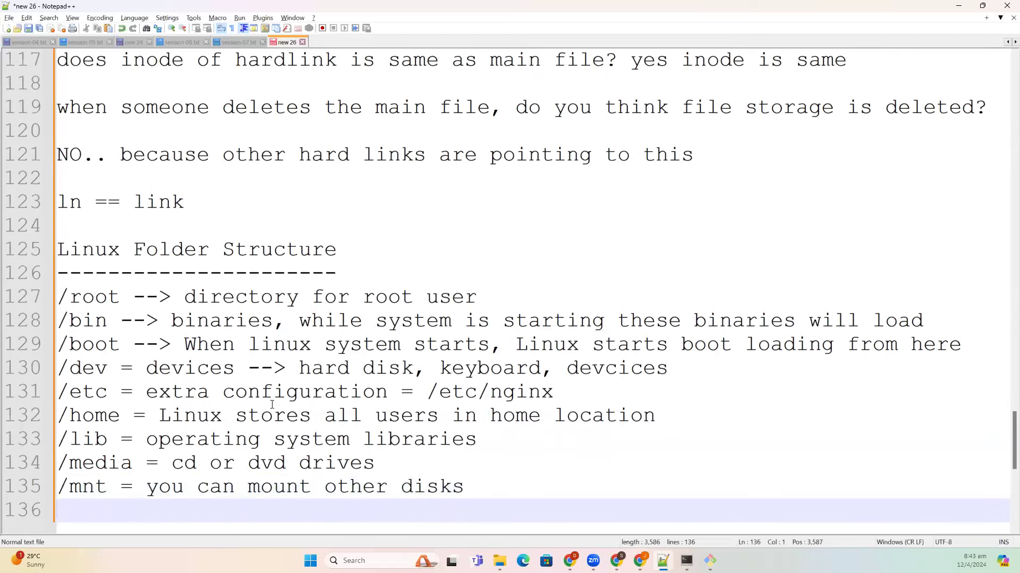
# - Write '/opt = optional = if you are installing any package manually, prefer opt location' on line 136
pyautogui.hotkey('alt', 'Tab')
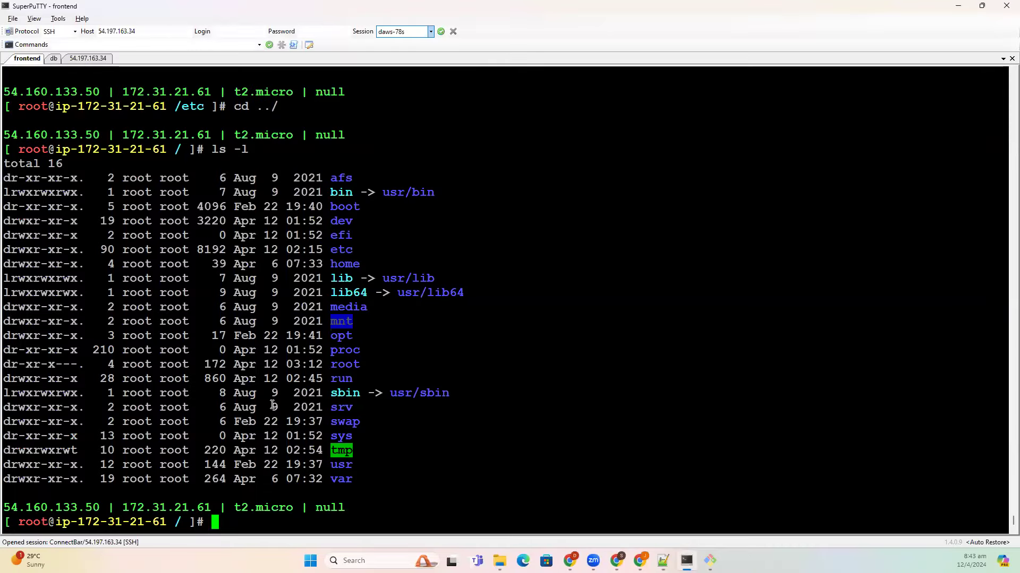
pyautogui.hotkey('alt', 'Tab')
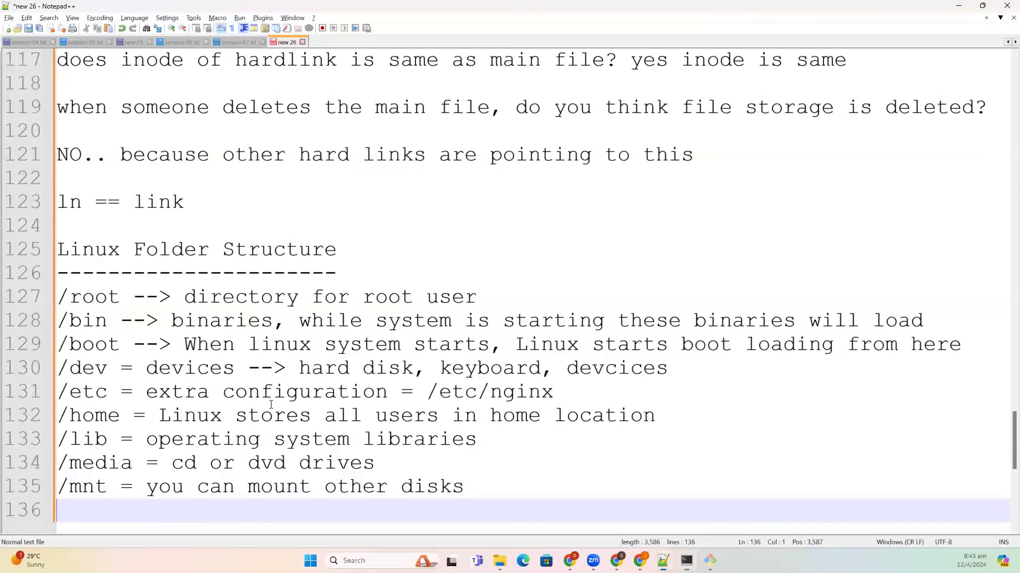
pyautogui.write('t = optional ')
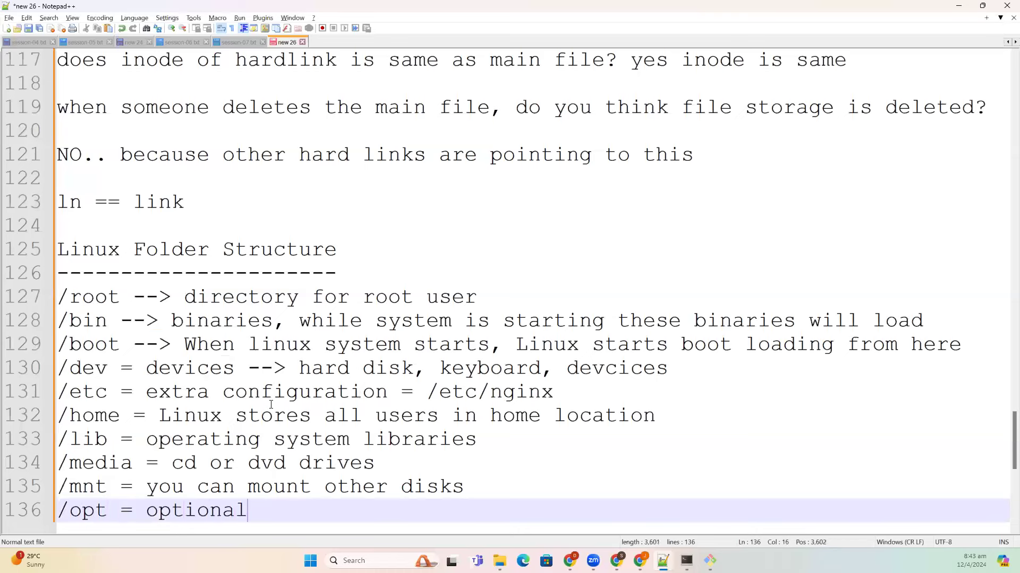
pyautogui.write('= ')
pyautogui.write('if you')
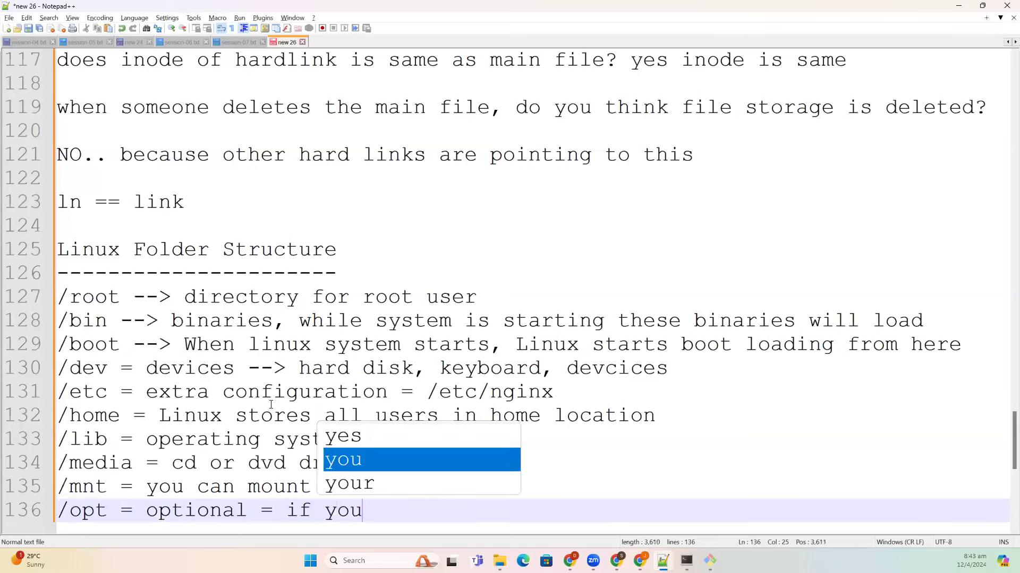
pyautogui.write(' are installing ')
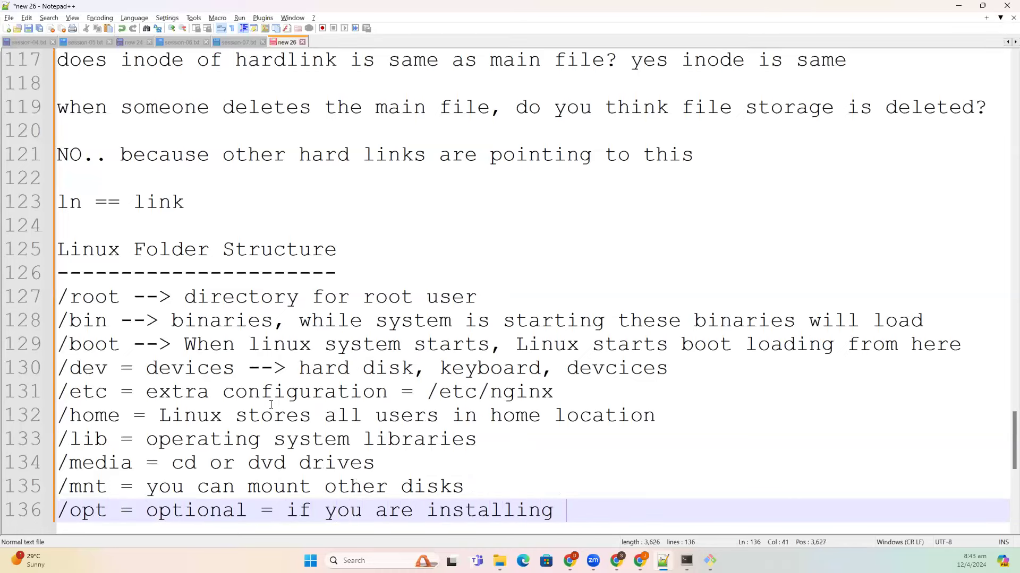
pyautogui.write('any pa')
pyautogui.press('BackSpace')
pyautogui.write('packa')
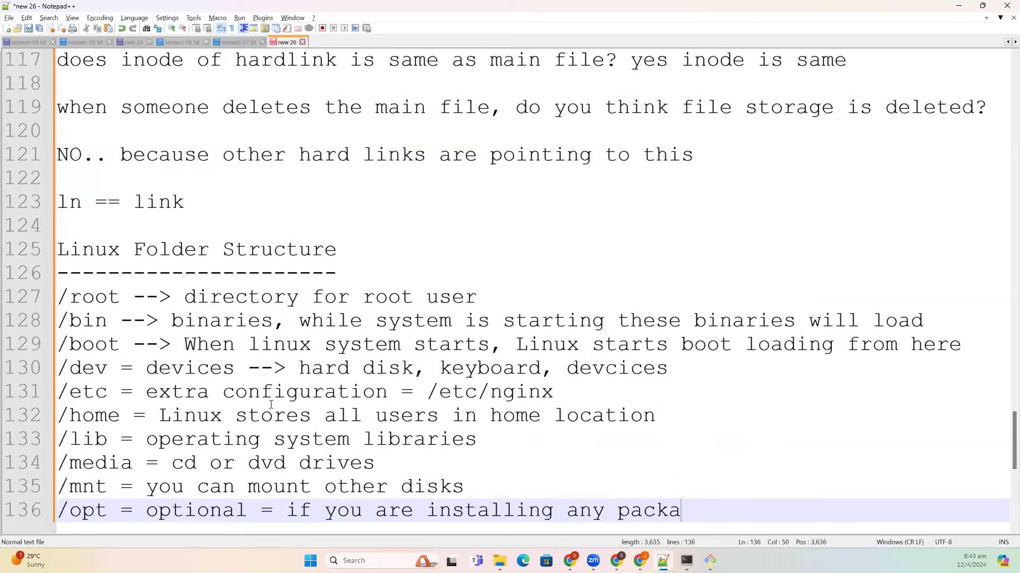
pyautogui.write('g man')
pyautogui.press('BackSpace')
pyautogui.press('BackSpace')
pyautogui.press('BackSpace')
pyautogui.press('BackSpace')
pyautogui.write('e mn')
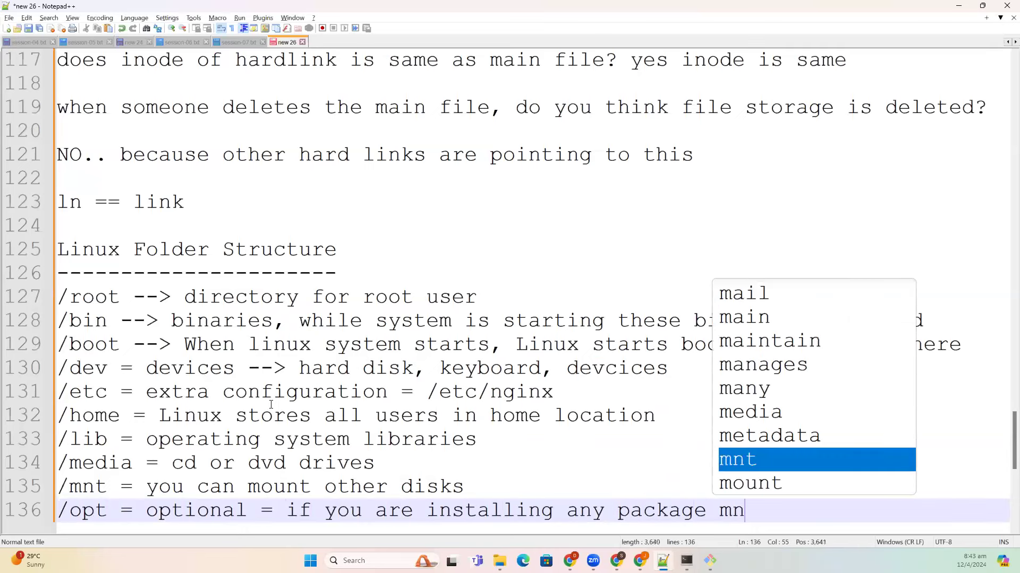
pyautogui.press('BackSpace')
pyautogui.write('anually')
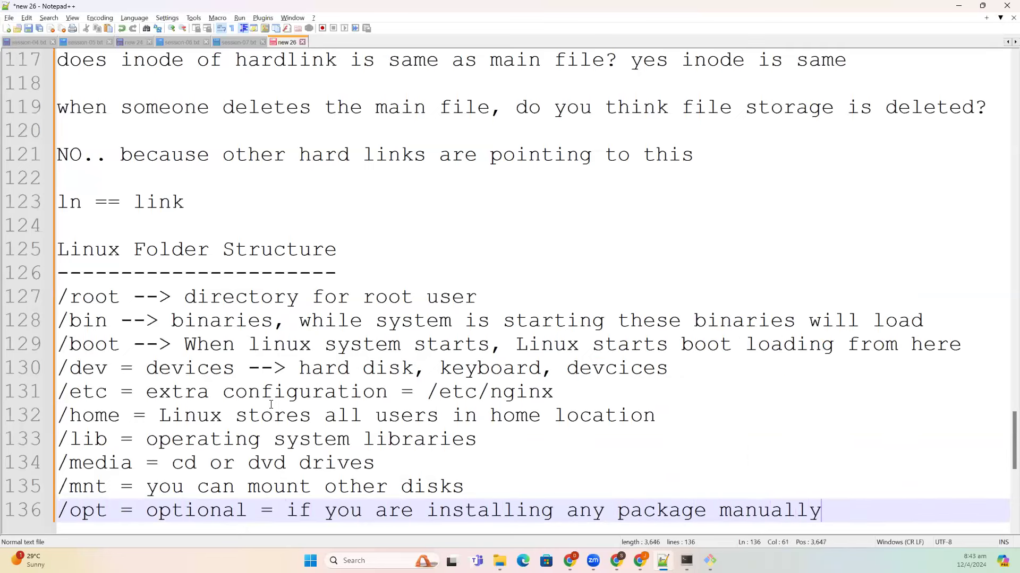
pyautogui.write(', prefer o')
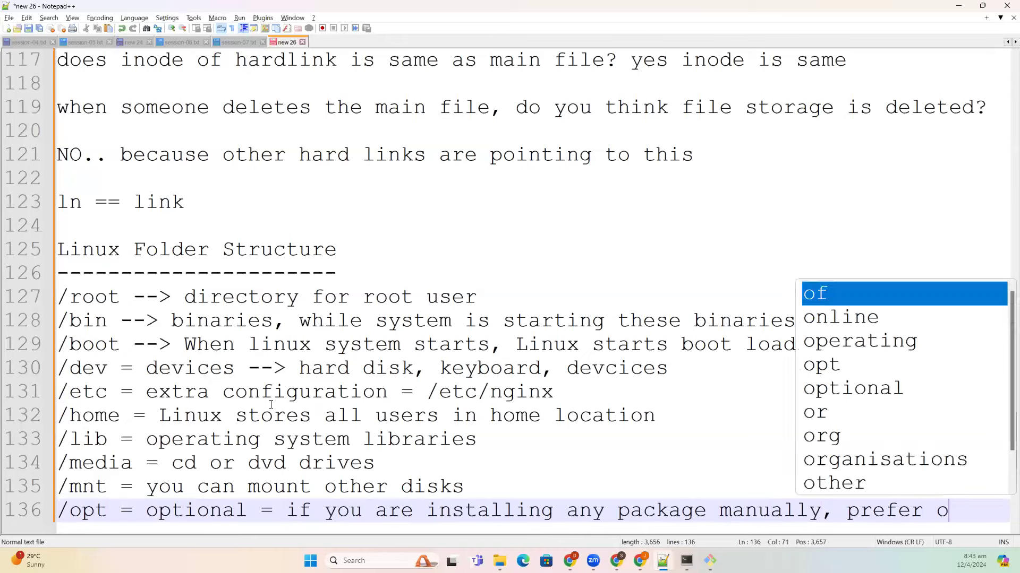
pyautogui.write('pt locat')
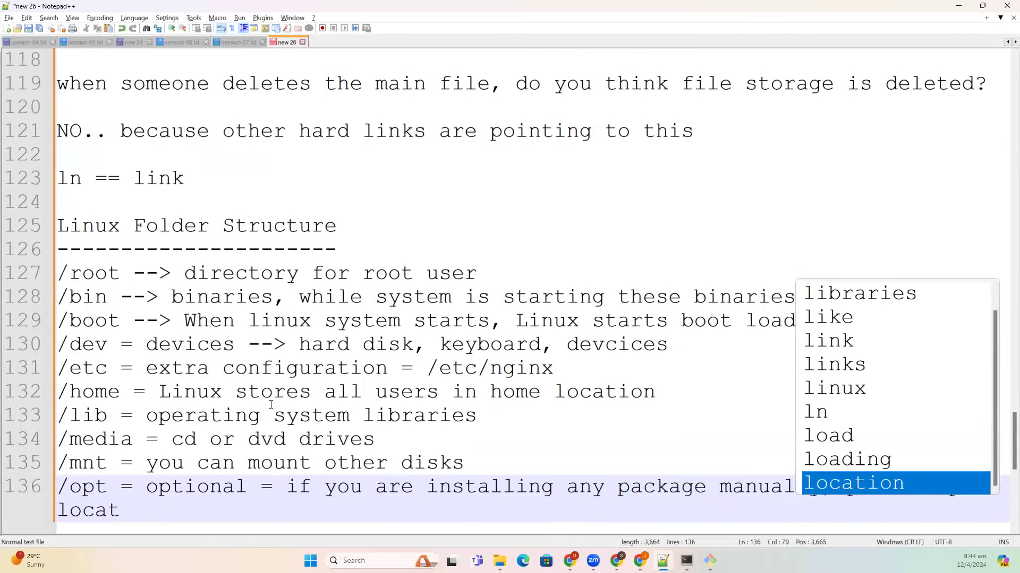
pyautogui.write('ion')
pyautogui.press('Return')
pyautogui.press('Return')
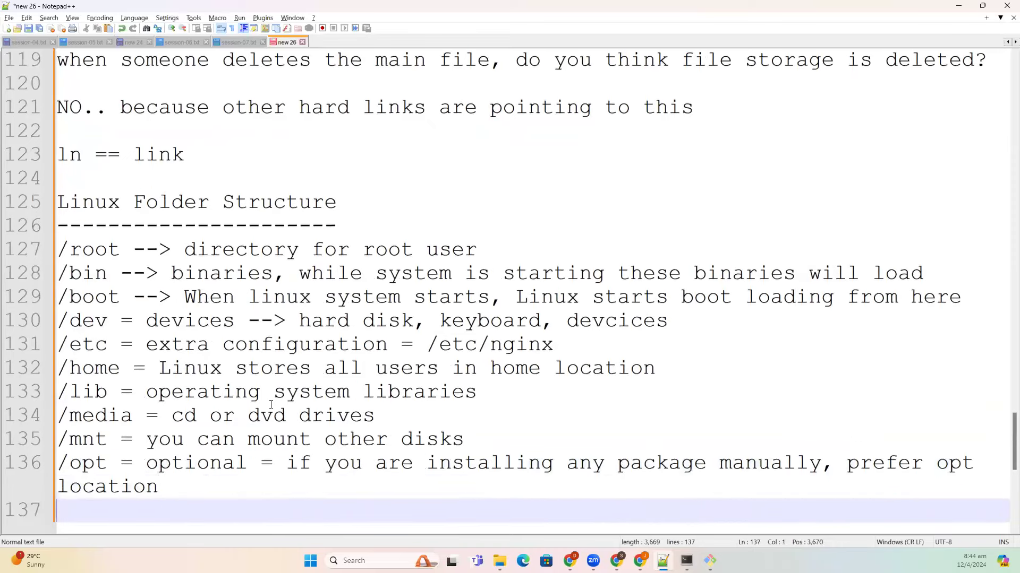
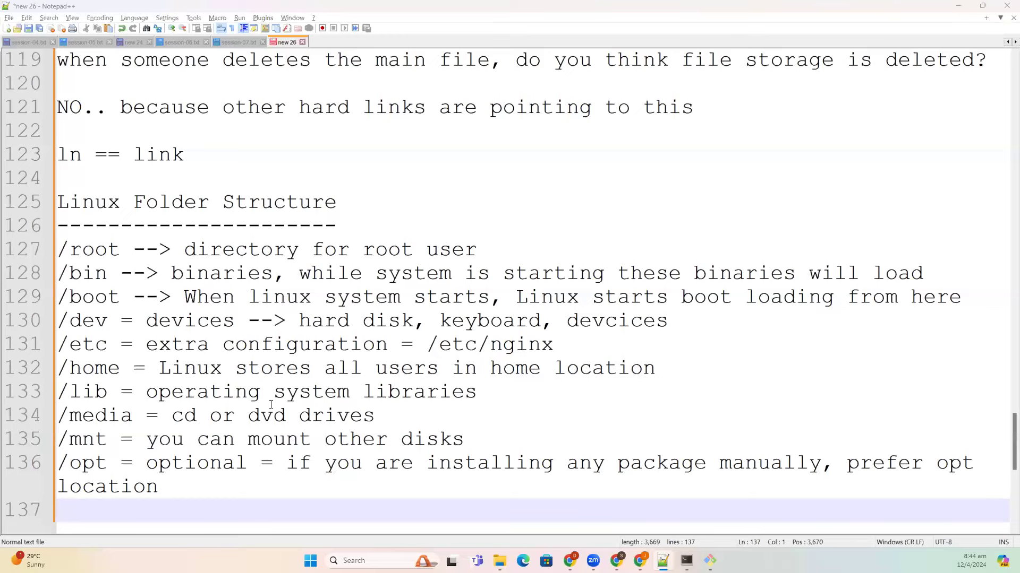
# - In the SSH session, change into /proc using tab completion and list it with ls -l
pyautogui.hotkey('alt', 'Tab')
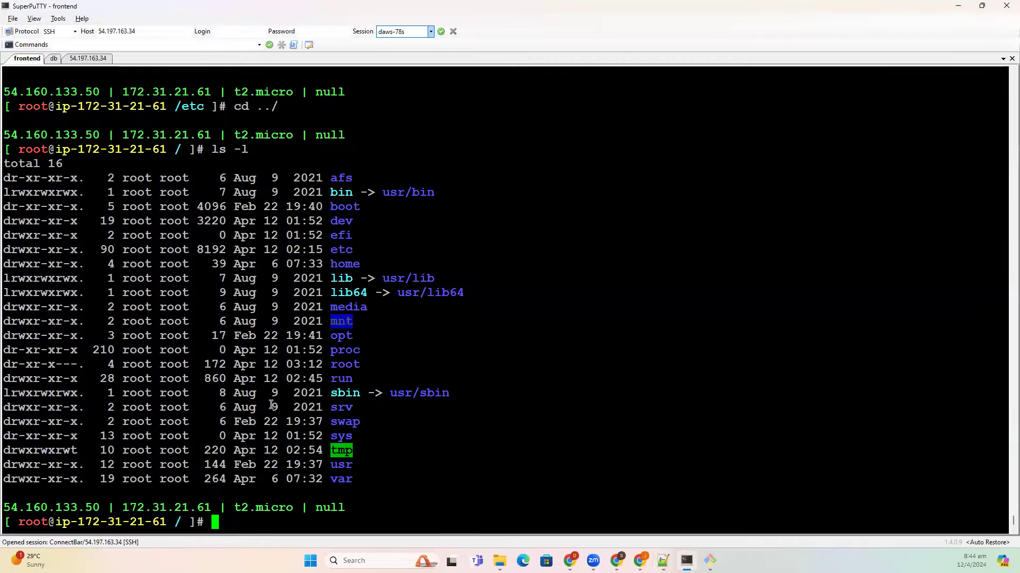
pyautogui.doubleClick(352, 355)
pyautogui.write('cd pro')
pyautogui.press('Tab')
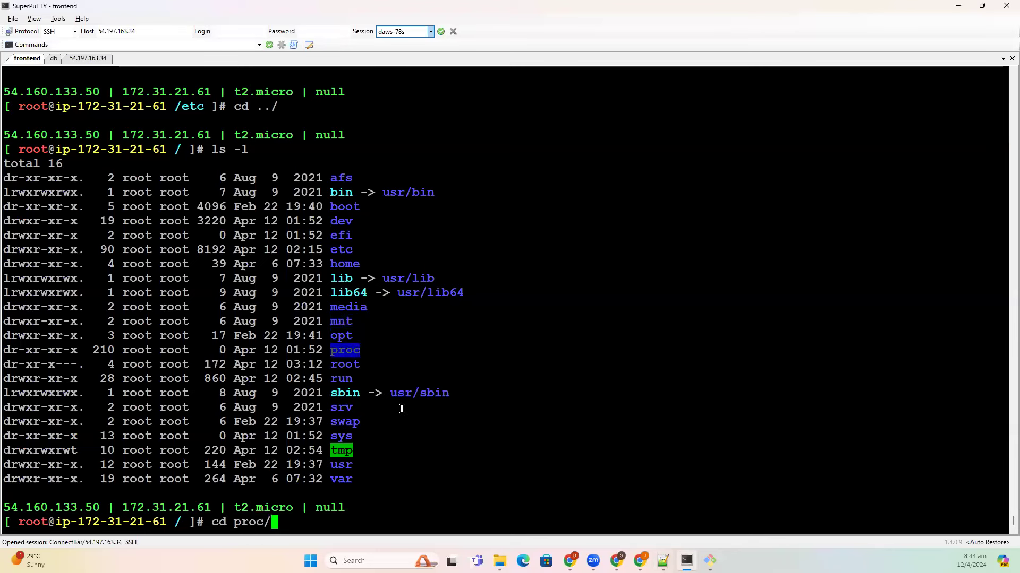
pyautogui.press('Return')
pyautogui.write('ls -l')
pyautogui.press('Return')
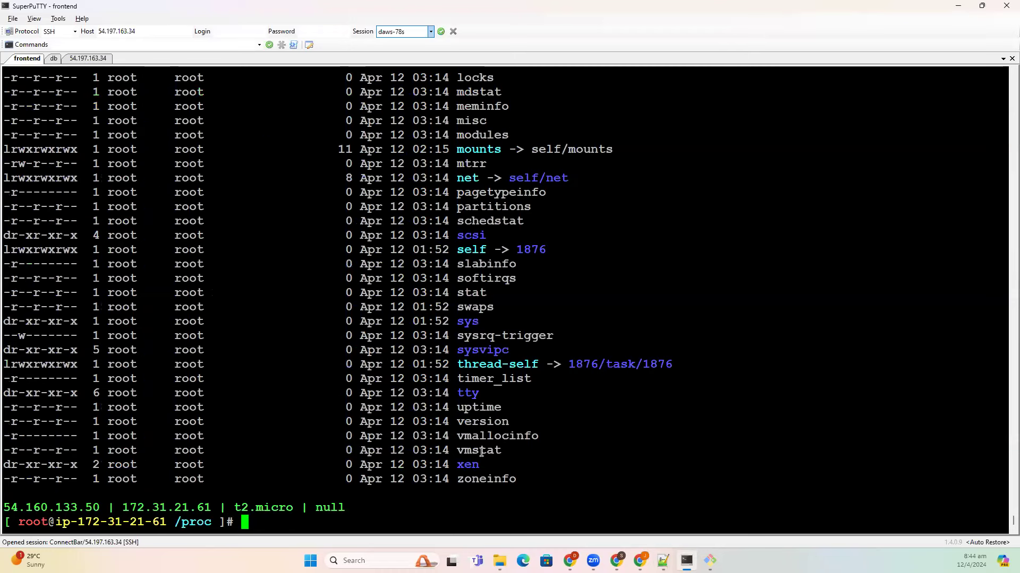
# - Scroll through the /proc listing, selecting entries down to acpi, then mark meminfo and uptime
pyautogui.scroll(20, 482, 452)
pyautogui.scroll(20, 516, 421)
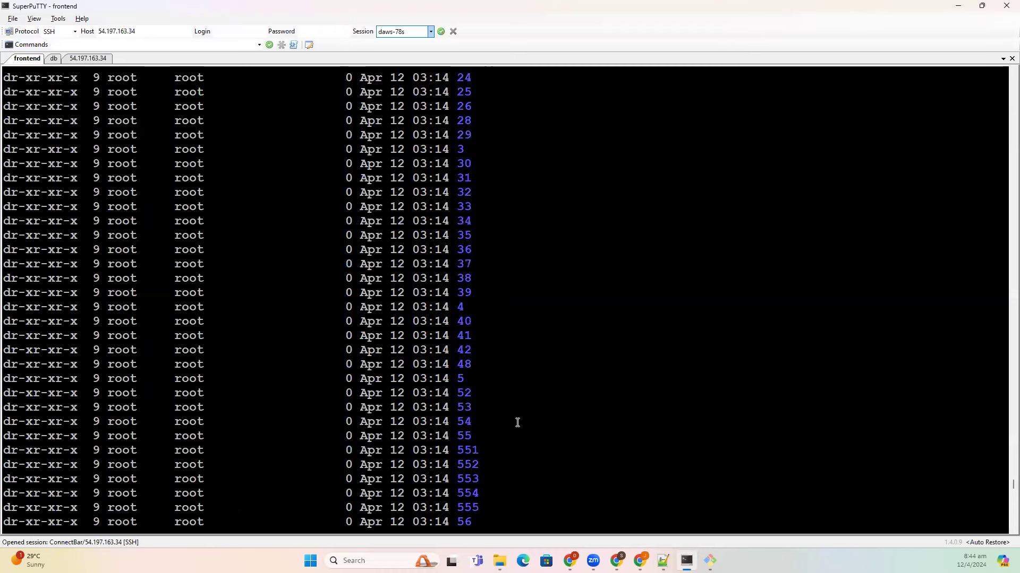
pyautogui.moveTo(457, 235); pyautogui.dragTo(501, 555)
pyautogui.scroll(-2, 500, 404)
pyautogui.scroll(-20, 500, 405)
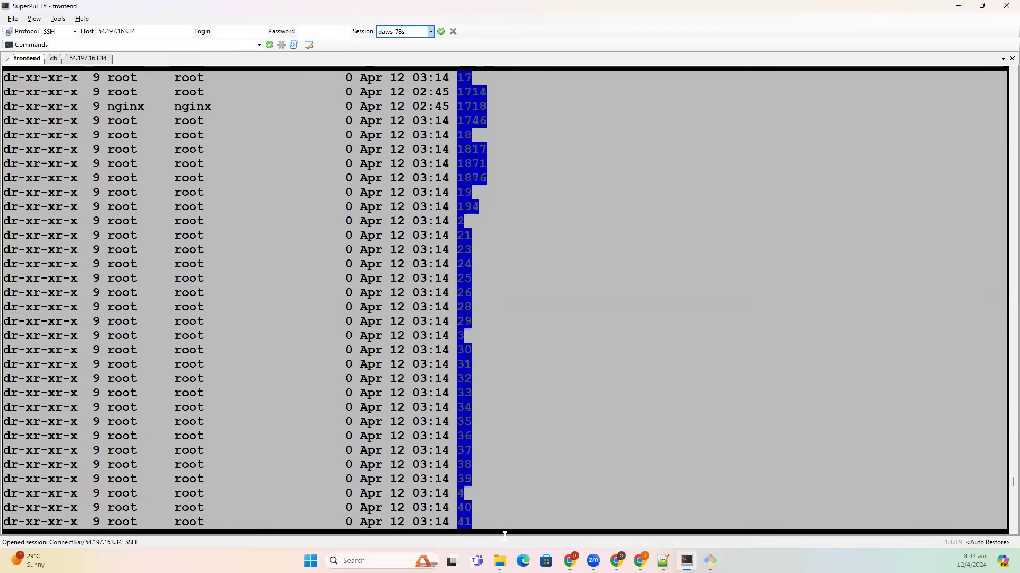
pyautogui.scroll(-20, 510, 520)
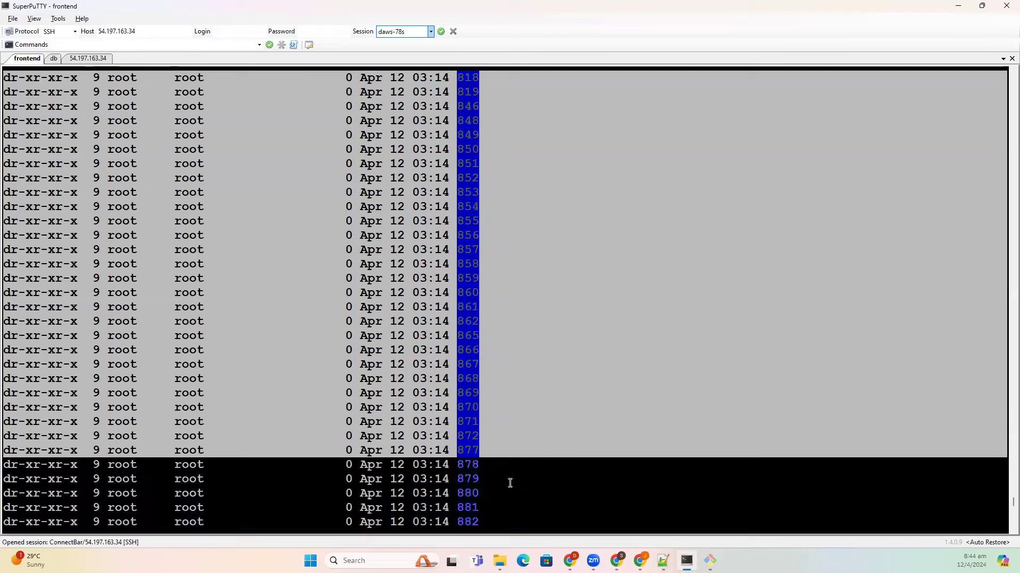
pyautogui.moveTo(510, 519); pyautogui.dragTo(509, 523)
pyautogui.moveTo(493, 132); pyautogui.dragTo(490, 92)
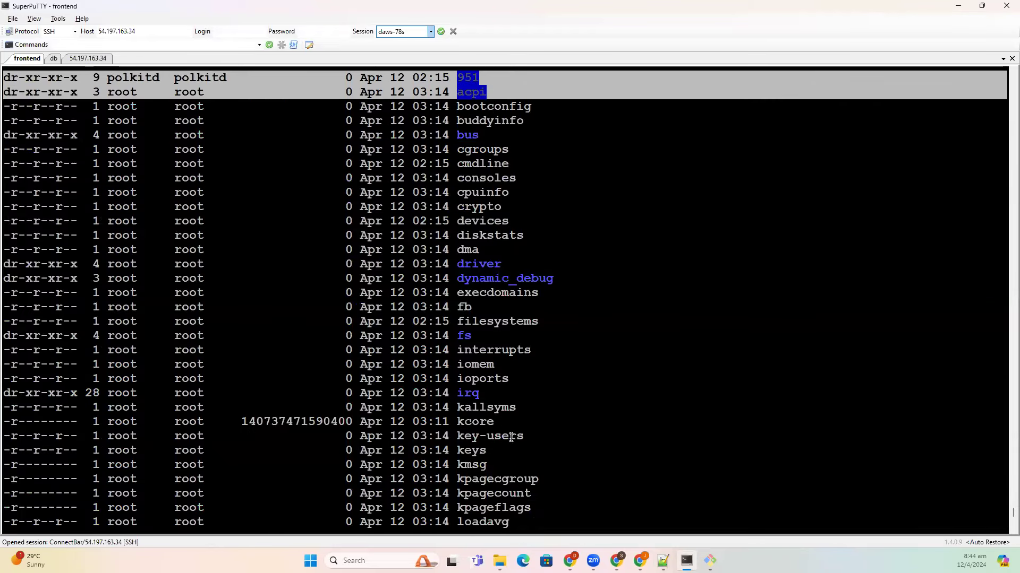
pyautogui.scroll(-11, 511, 438)
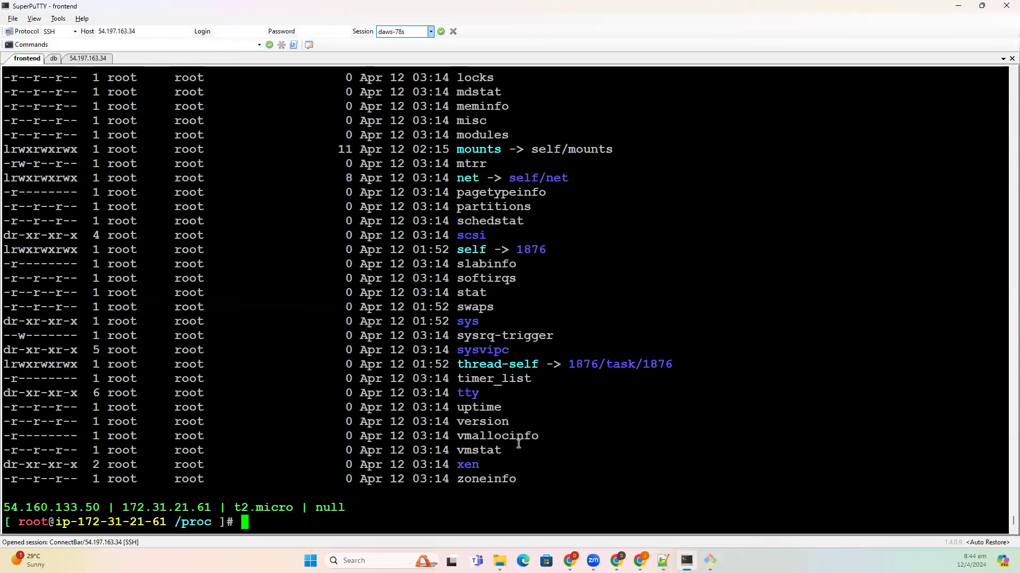
pyautogui.doubleClick(472, 106)
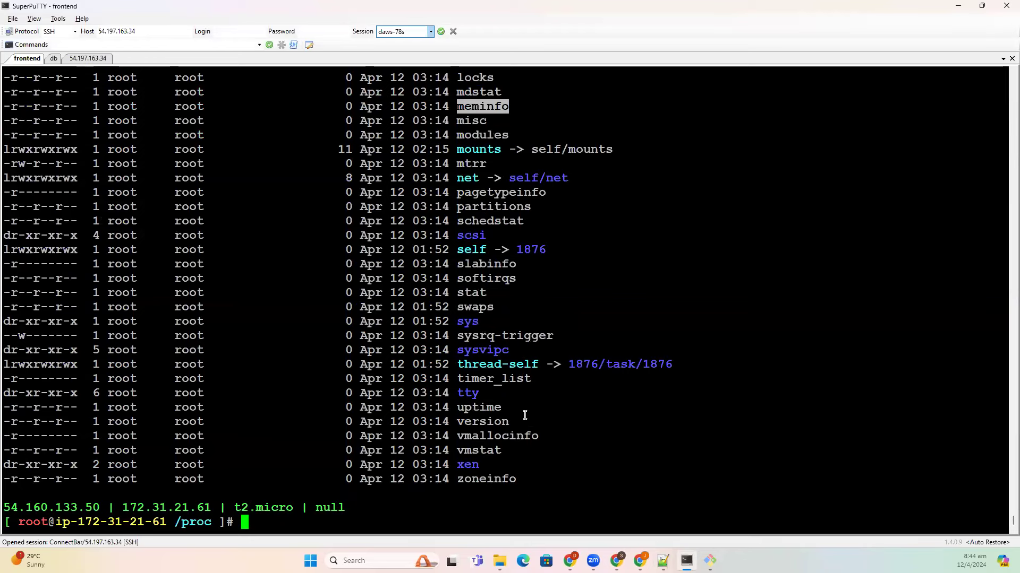
pyautogui.doubleClick(491, 412)
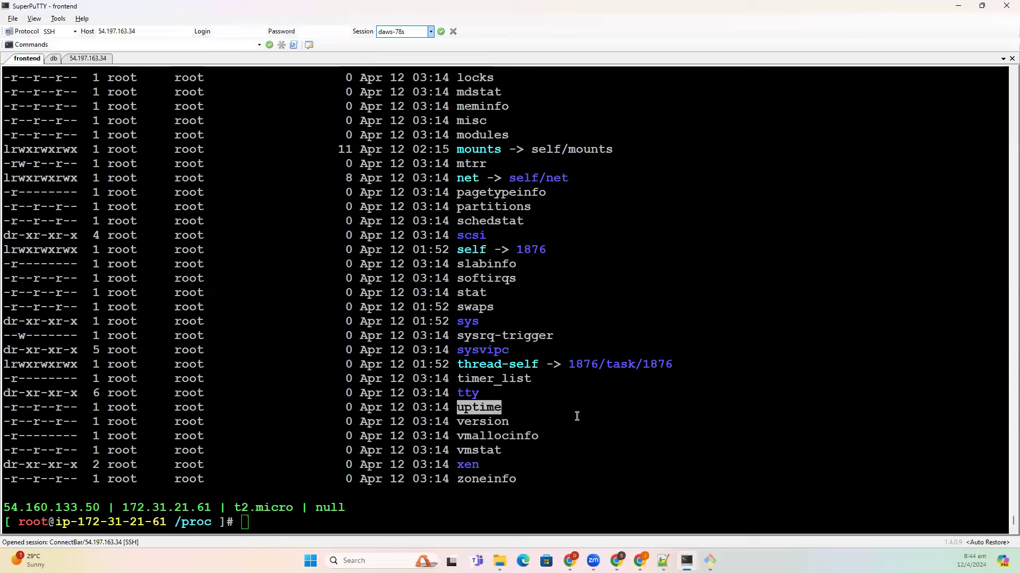
# - Add the note '/proc = pid info and processor info' on line 137 and start a new line
pyautogui.hotkey('alt', 'Tab')
pyautogui.write('/proc ')
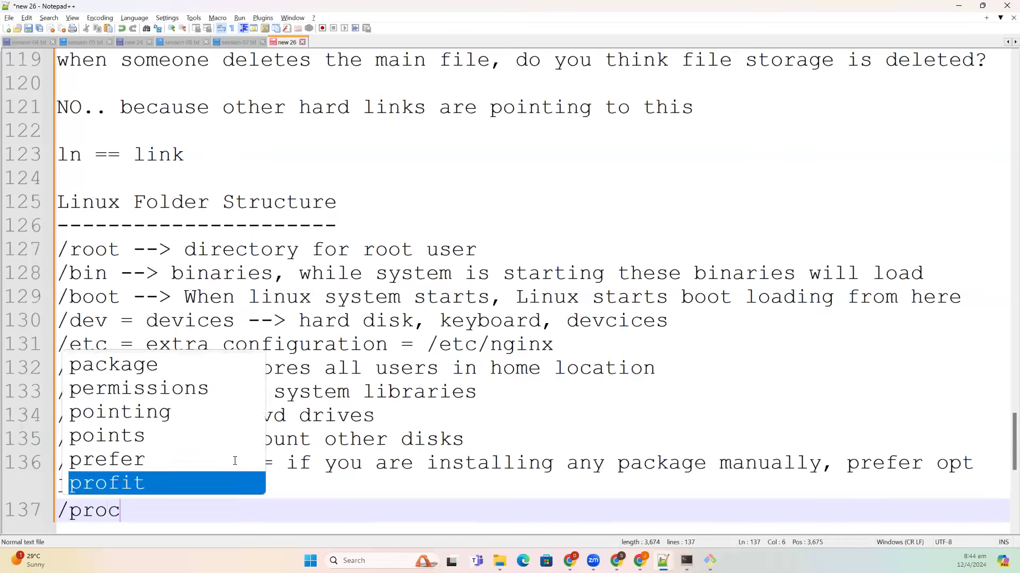
pyautogui.write('= pr')
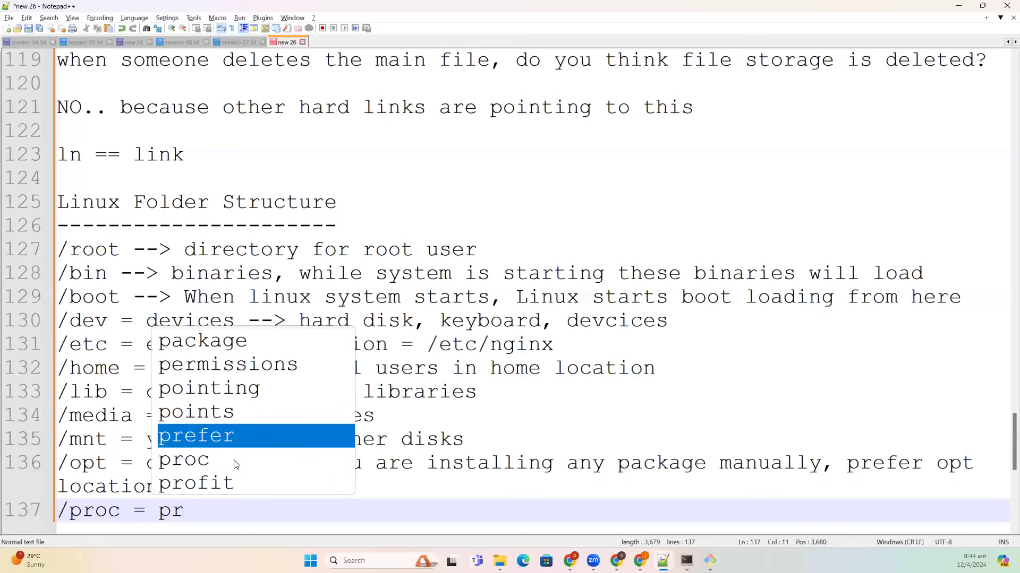
pyautogui.press('BackSpace')
pyautogui.write('id info')
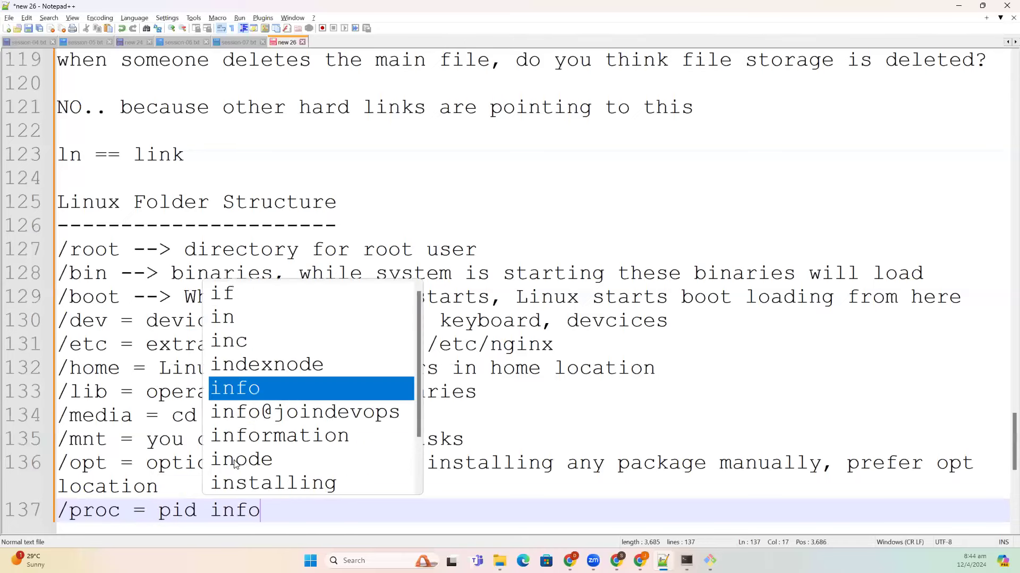
pyautogui.write(' and processor info')
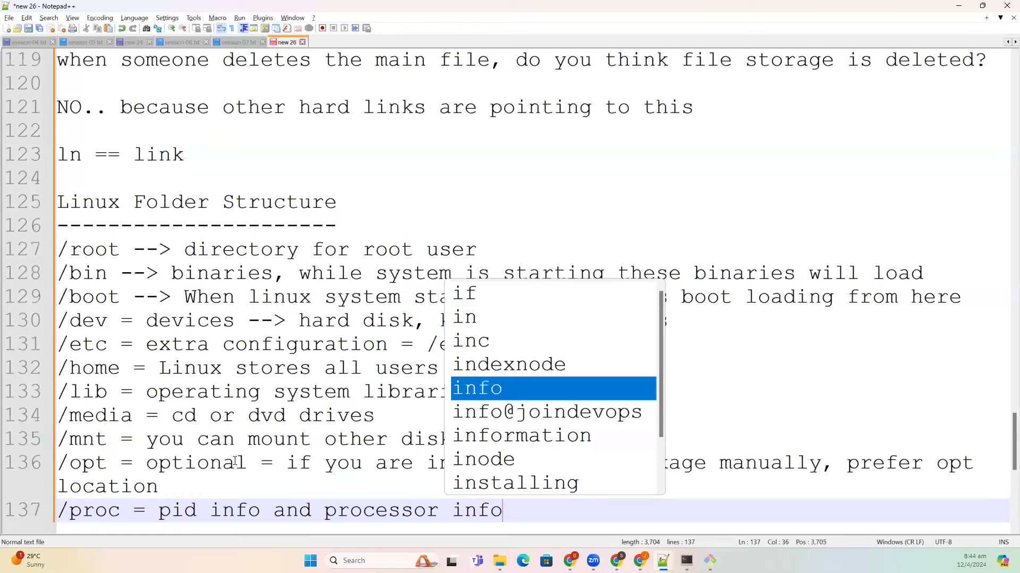
pyautogui.press('Return')
pyautogui.press('Return')
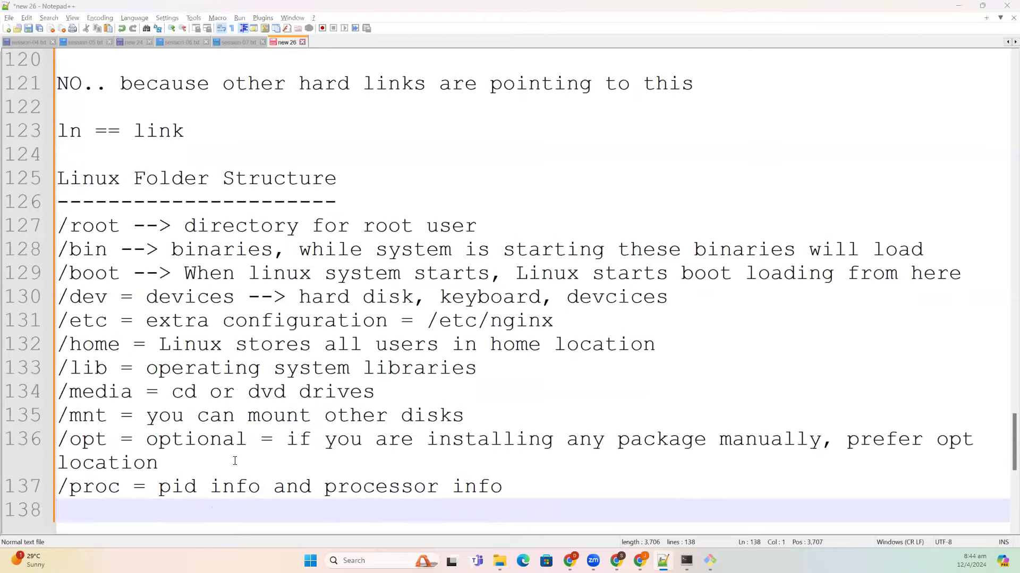
# - Back in the terminal, move up from /proc to the root directory with cd .
pyautogui.hotkey('alt', 'Tab')
pyautogui.write('cd ..')
pyautogui.press('Return')
# - List the root directory in detail, marking the root and run entries, and relist it
pyautogui.write('ls -l')
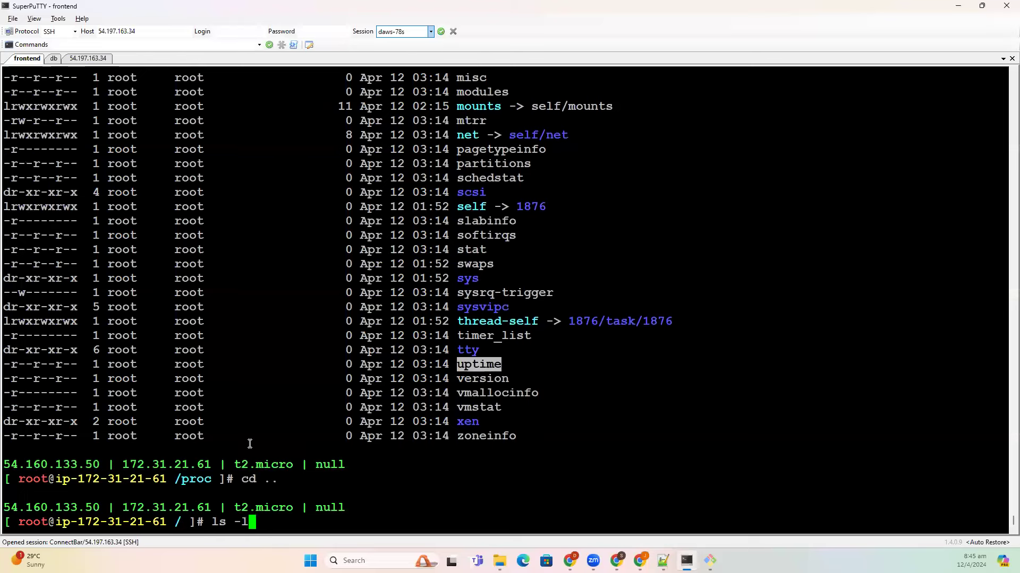
pyautogui.press('Return')
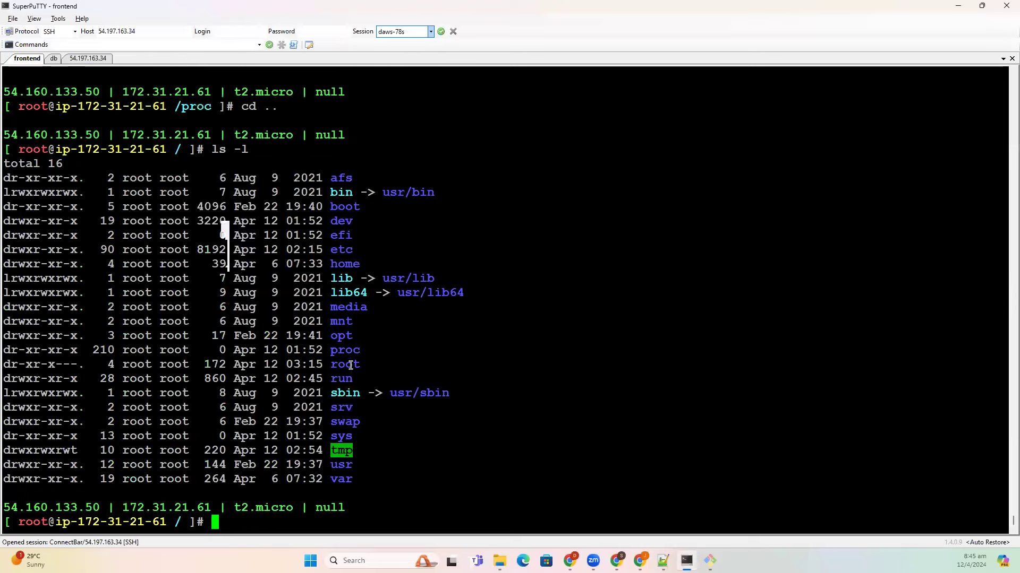
pyautogui.doubleClick(350, 366)
pyautogui.doubleClick(343, 378)
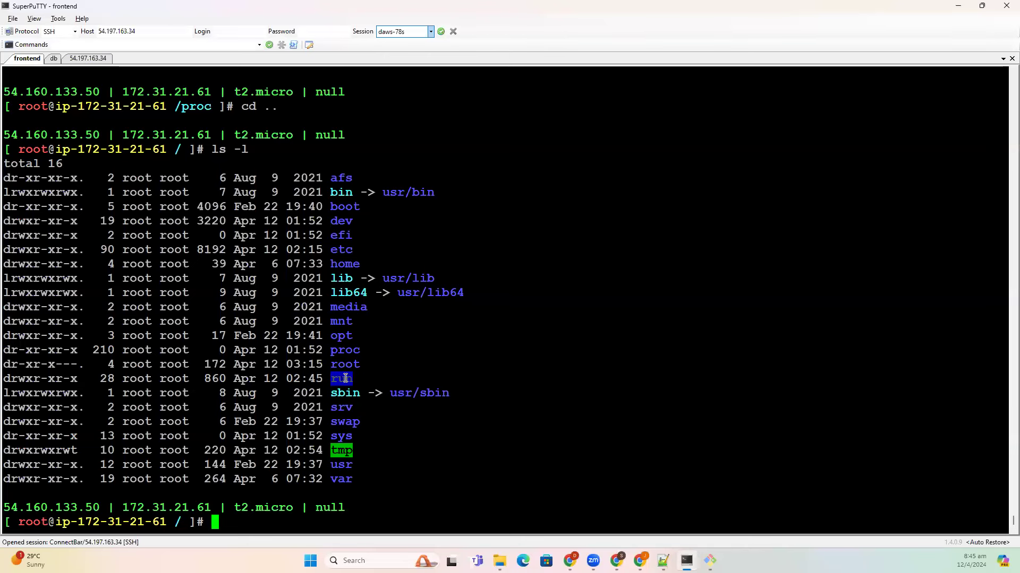
pyautogui.write('cd r')
pyautogui.press('Return')
pyautogui.write('ls -l')
pyautogui.press('Return')
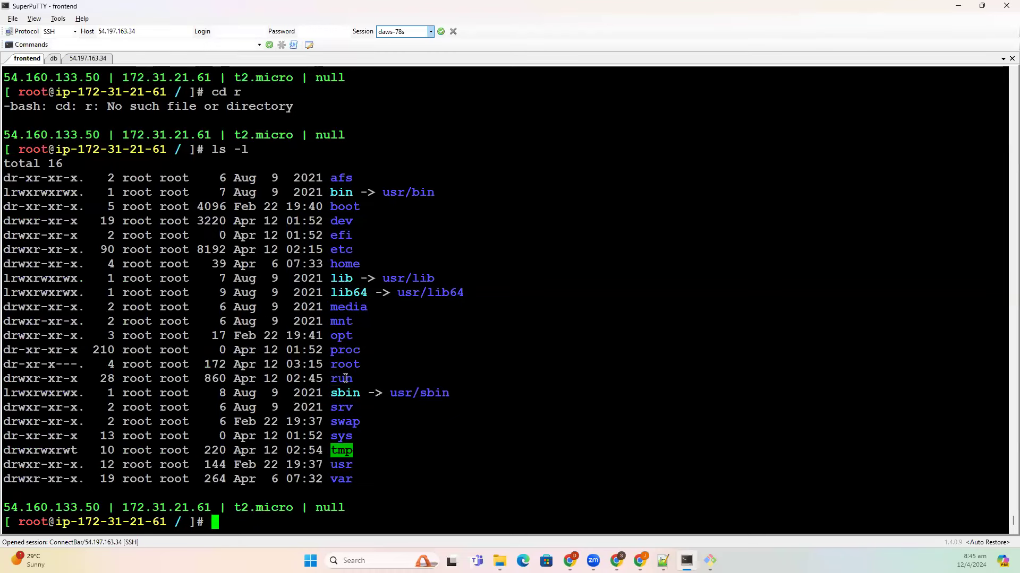
# - Enter /run, list its contents, then bring up the Chrome window showing dns.drawio
pyautogui.write('cd ru')
pyautogui.press('Tab')
pyautogui.press('Return')
pyautogui.write('ls -l')
pyautogui.press('Return')
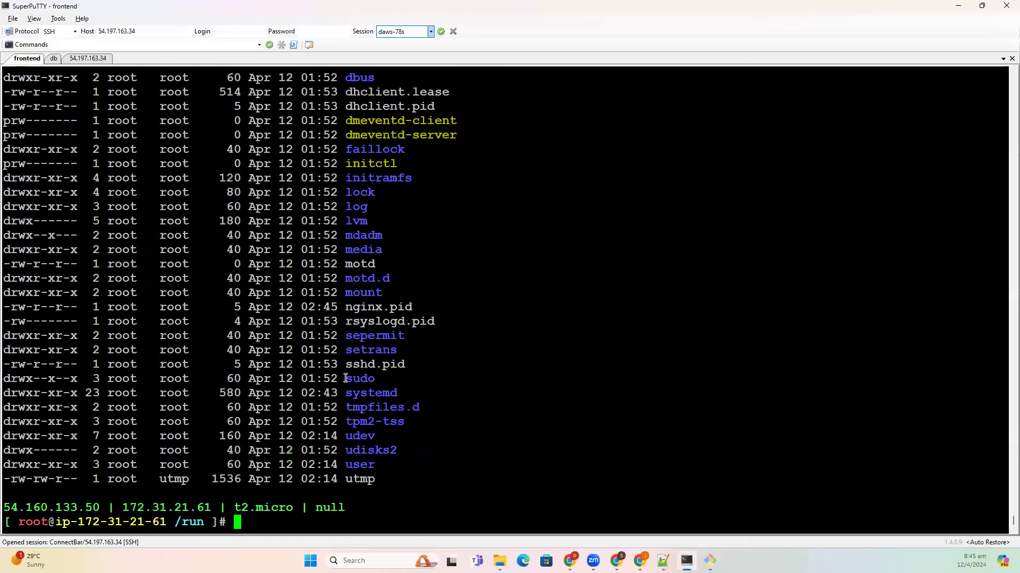
pyautogui.scroll(5, 406, 394)
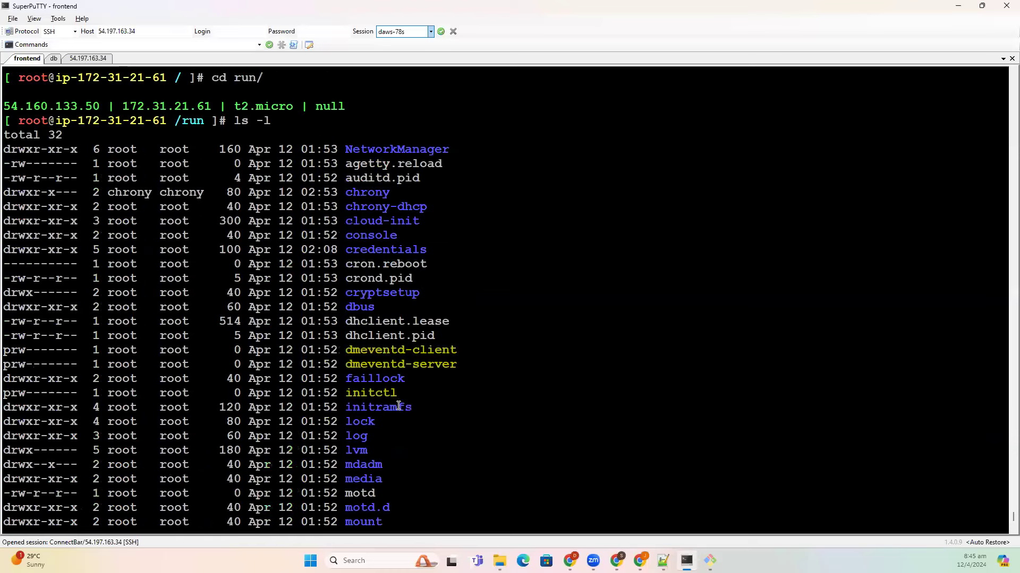
pyautogui.scroll(-5, 597, 480)
pyautogui.click(640, 561)
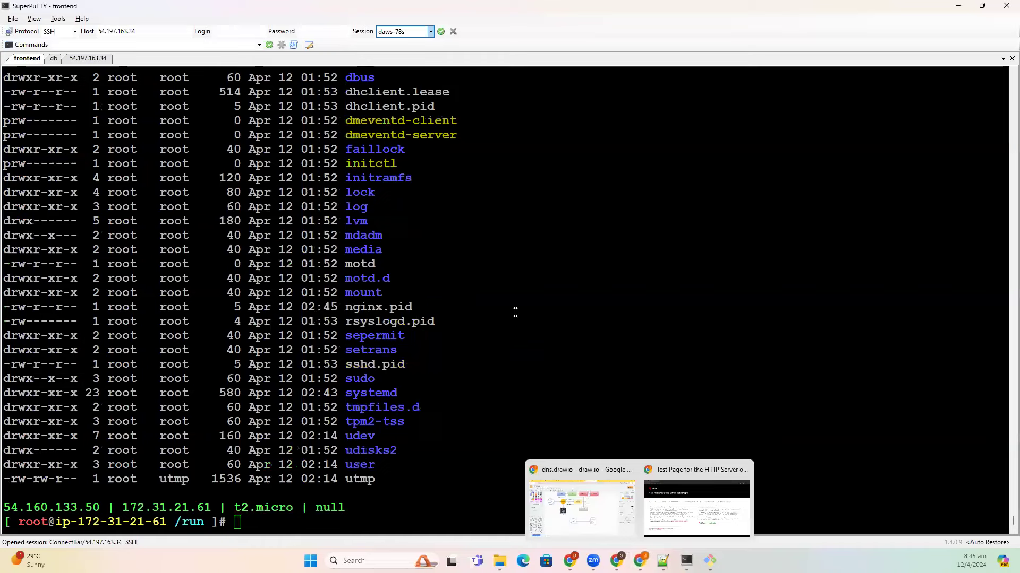
pyautogui.click(557, 491)
# - Maximize Chrome and search 'run directory in linux' from the React App tab
pyautogui.press('super+Up')
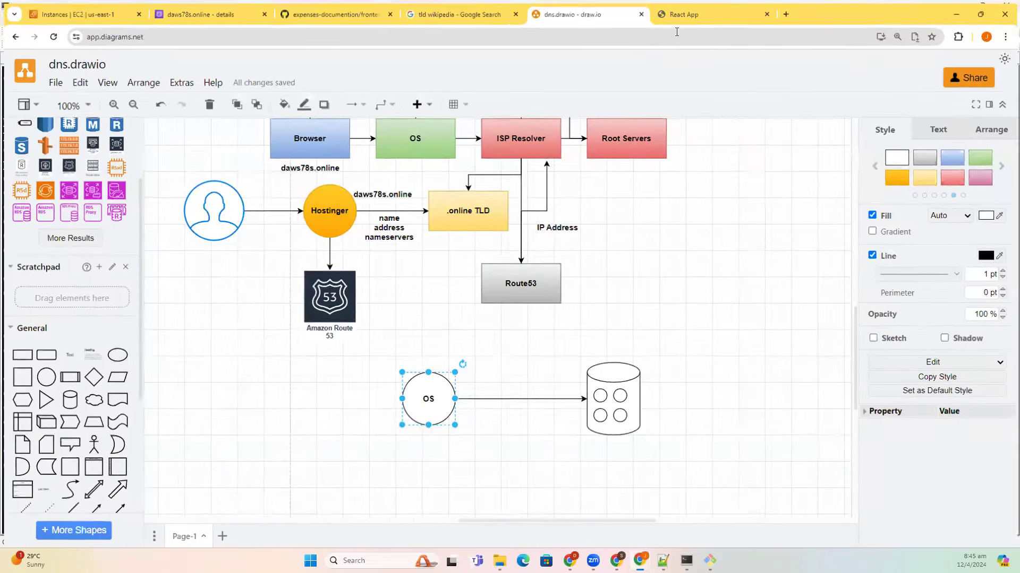
pyautogui.click(685, 11)
pyautogui.click(676, 33)
pyautogui.write('run directo')
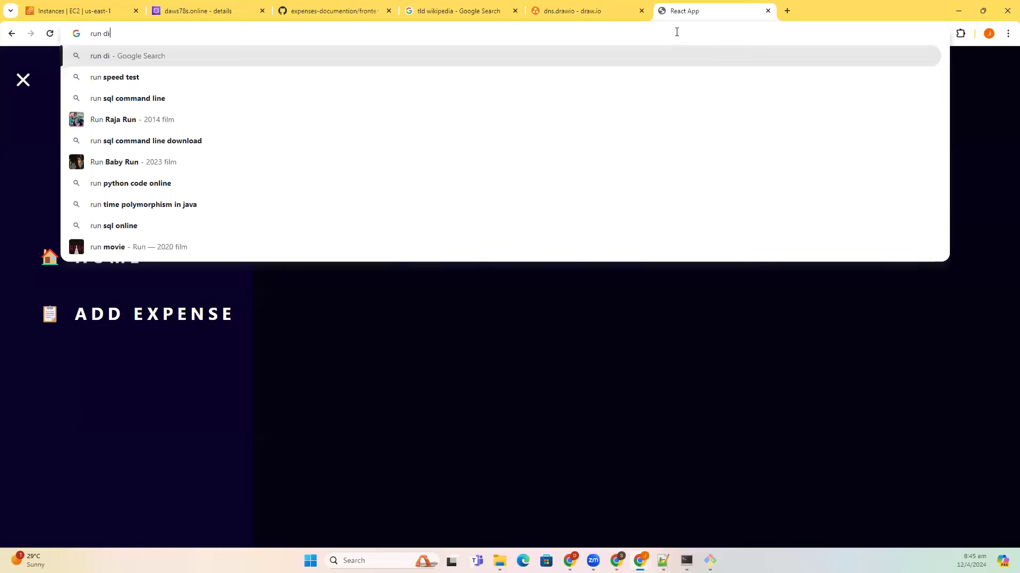
pyautogui.press('Down')
pyautogui.press('Return')
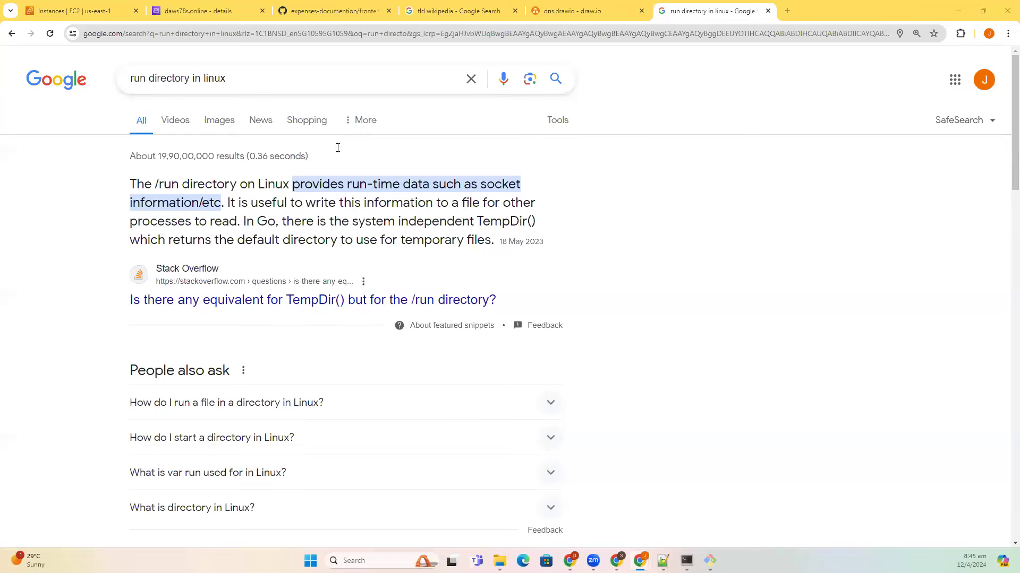
# - Return to the SSH terminal and start a cd command to go up a directory
pyautogui.hotkey('alt', 'Tab')
pyautogui.write('cd ../')
pyautogui.press('BackSpace')
pyautogui.press('BackSpace')
pyautogui.press('BackSpace')
# - Go back to the root directory, list it with ls -l, and mark the sbin entry
pyautogui.write('..')
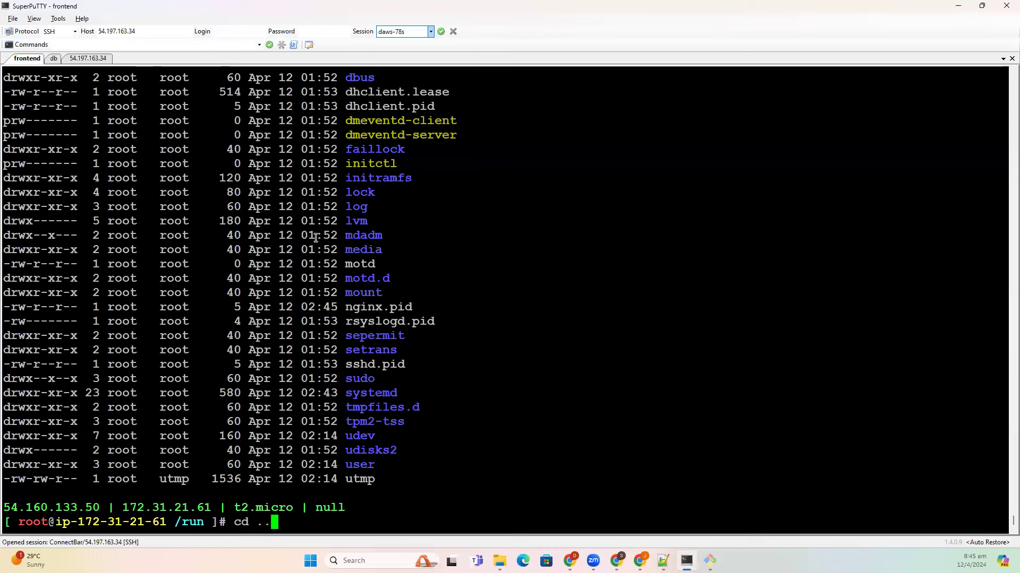
pyautogui.press('Return')
pyautogui.write('ls -l')
pyautogui.press('Return')
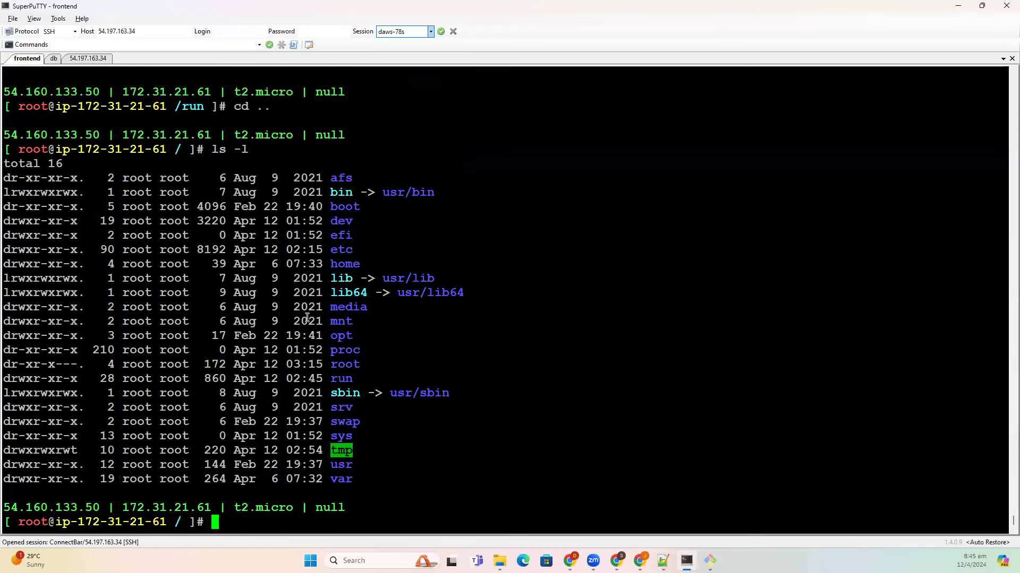
pyautogui.doubleClick(345, 393)
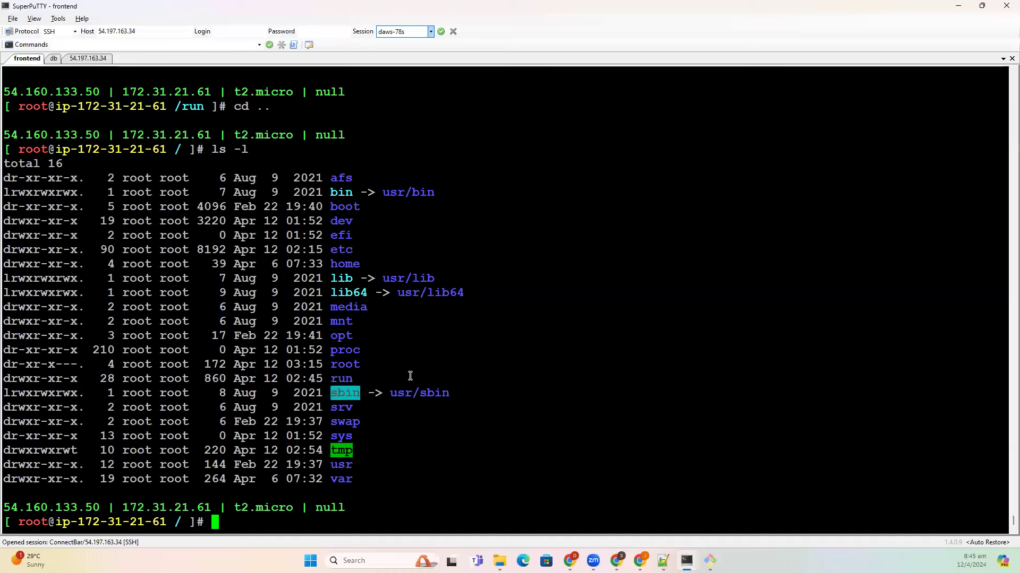
pyautogui.hotkey('alt', 'Tab')
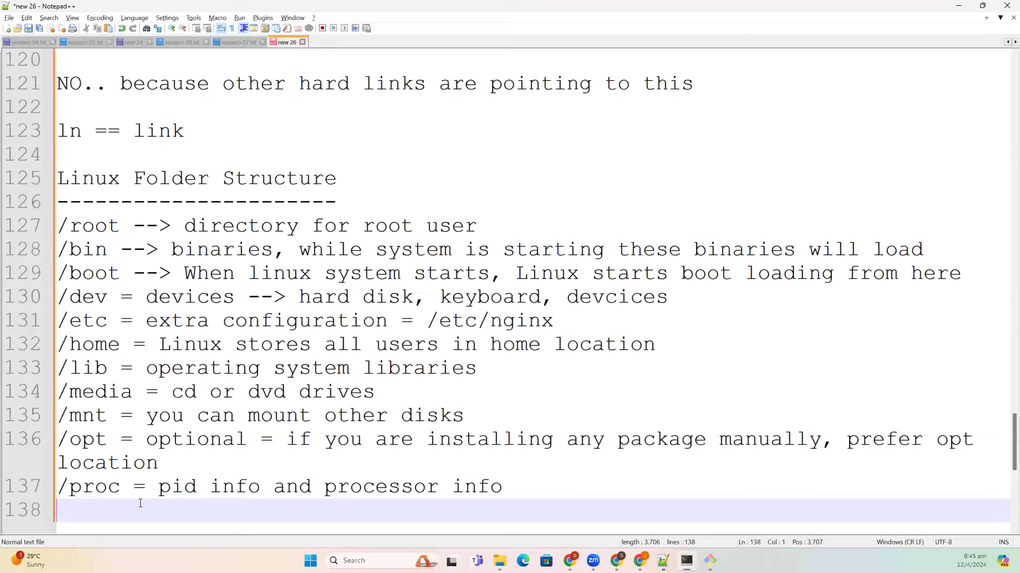
# - Type '/sbin = admin commands' on line 138, correcting the typos along the way
pyautogui.write('/sbin = da')
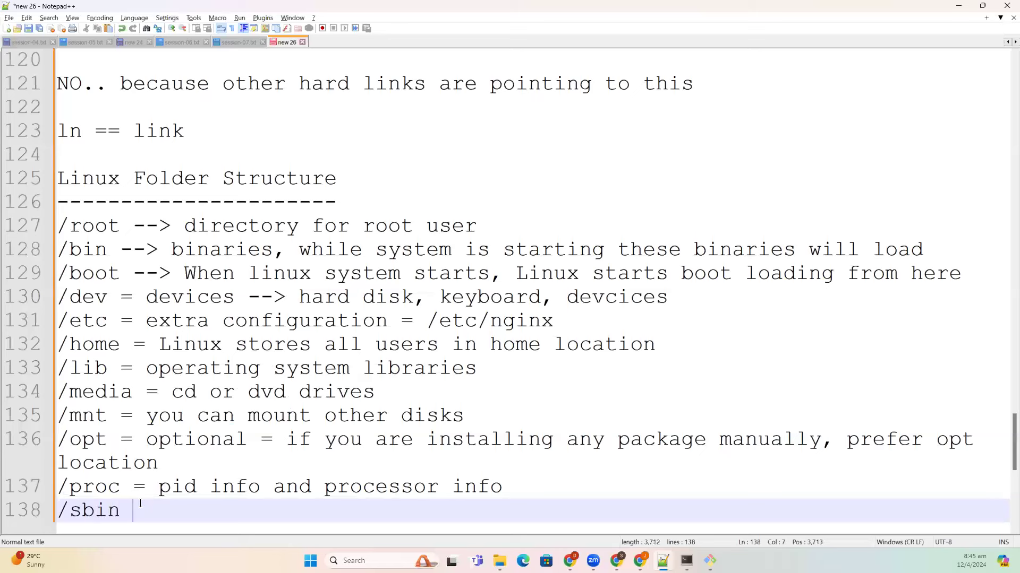
pyautogui.press('BackSpace')
pyautogui.press('BackSpace')
pyautogui.write('adm')
pyautogui.press('BackSpace')
pyautogui.write('dmin commands')
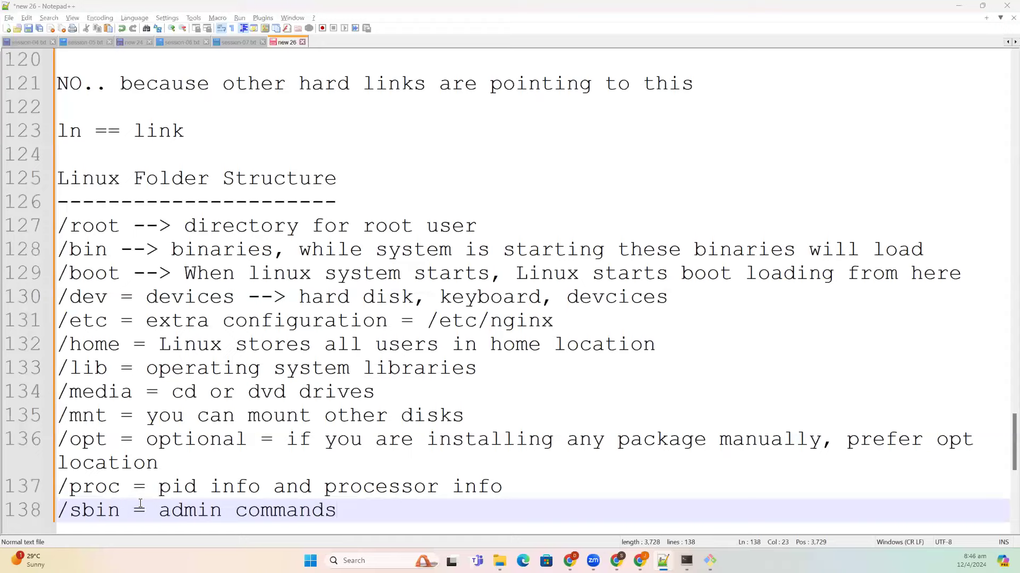
pyautogui.hotkey('alt', 'Tab')
# - Enter /sbin, list it with ls -l, and scroll through the tools it contains
pyautogui.write('cd sbin/')
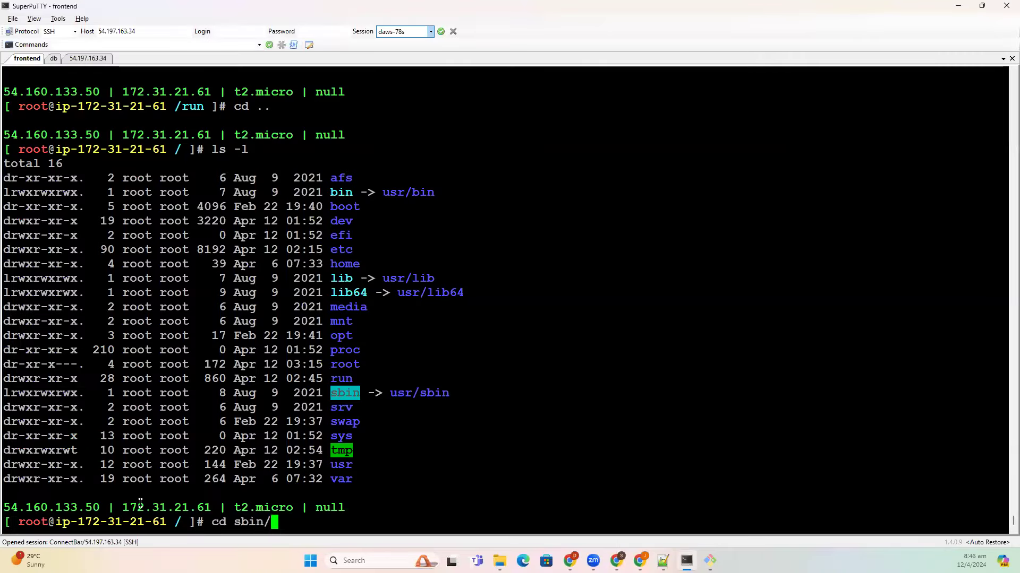
pyautogui.press('Return')
pyautogui.write('ls -l')
pyautogui.press('Return')
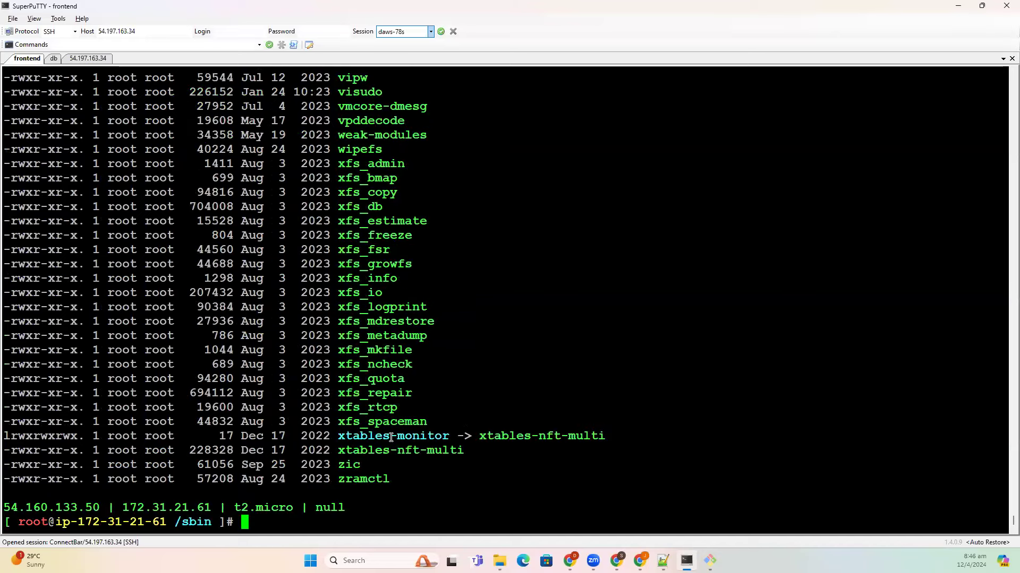
pyautogui.scroll(20, 391, 438)
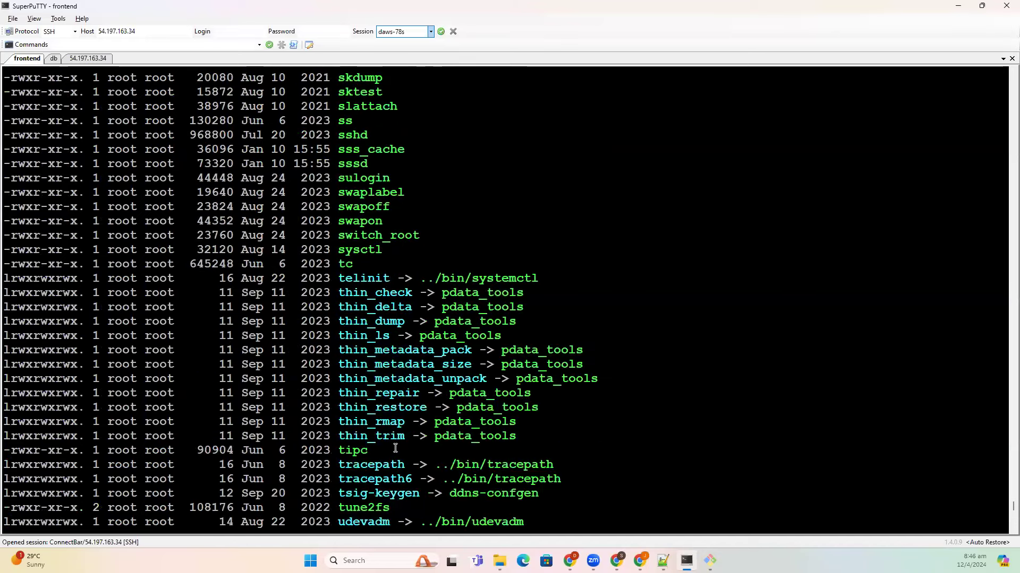
pyautogui.scroll(11, 396, 448)
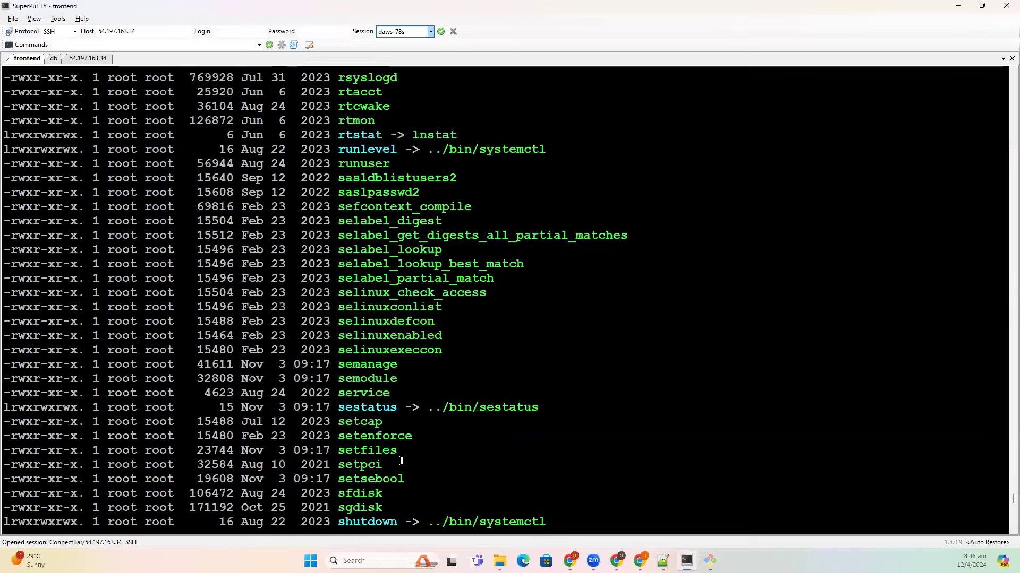
pyautogui.scroll(11, 404, 463)
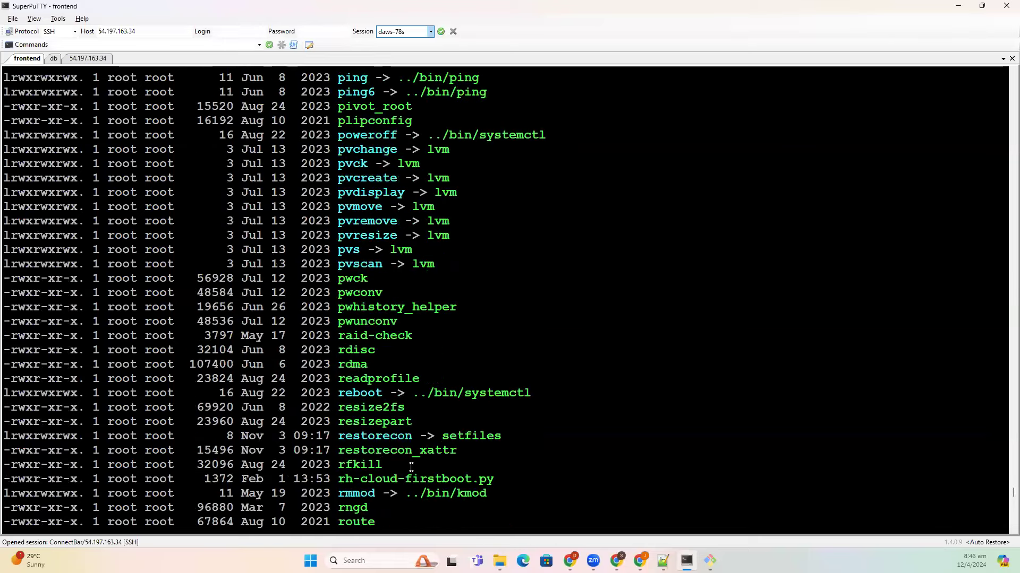
pyautogui.scroll(11, 412, 469)
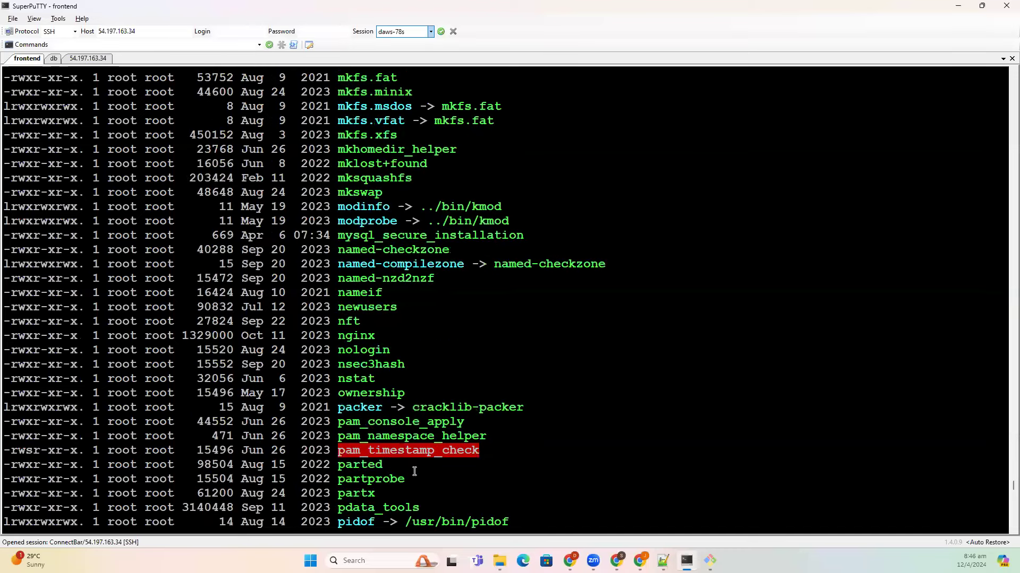
pyautogui.scroll(11, 414, 472)
pyautogui.scroll(-20, 413, 471)
pyautogui.scroll(-20, 412, 472)
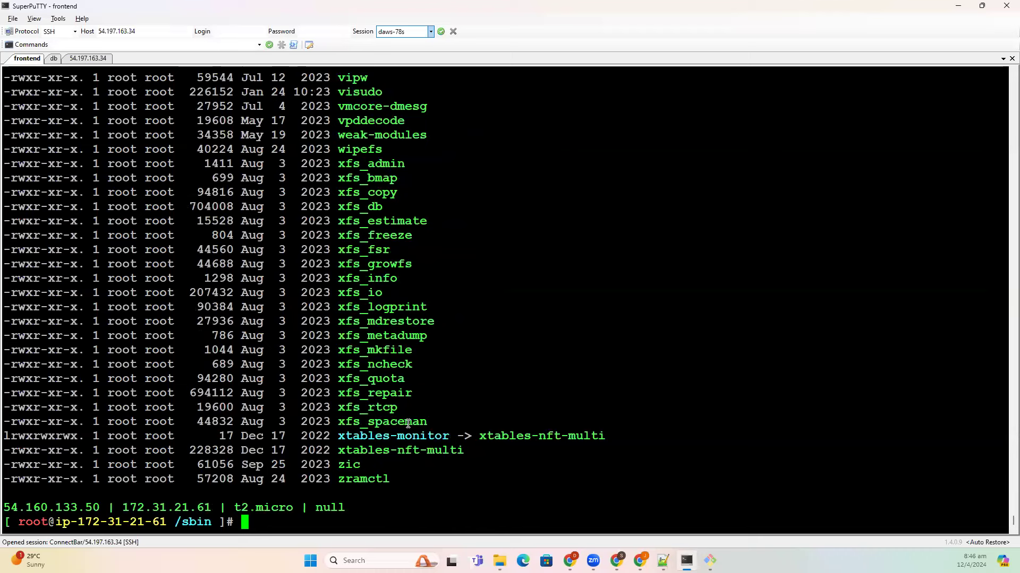
# - Return to the root directory, relist it, and mark the srv, swap and tmp entries
pyautogui.write('cd ..')
pyautogui.press('Return')
pyautogui.write('ls -l')
pyautogui.press('Return')
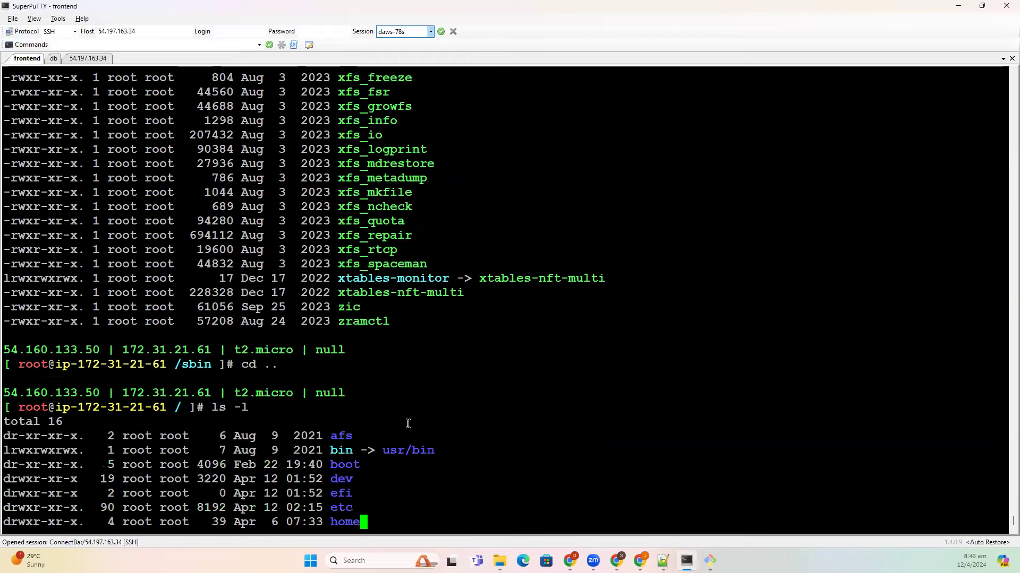
pyautogui.doubleClick(346, 413)
pyautogui.doubleClick(349, 421)
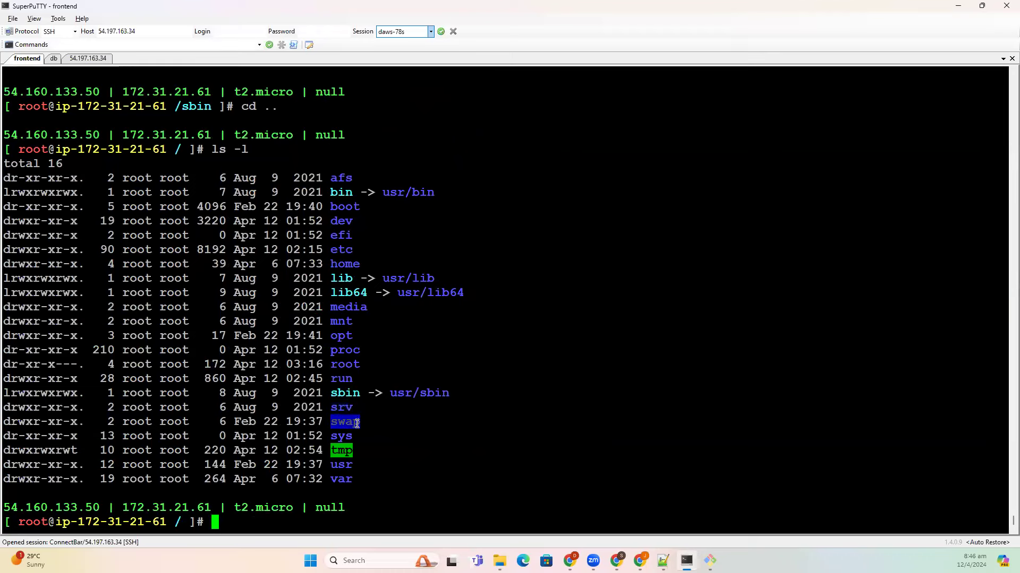
pyautogui.doubleClick(342, 450)
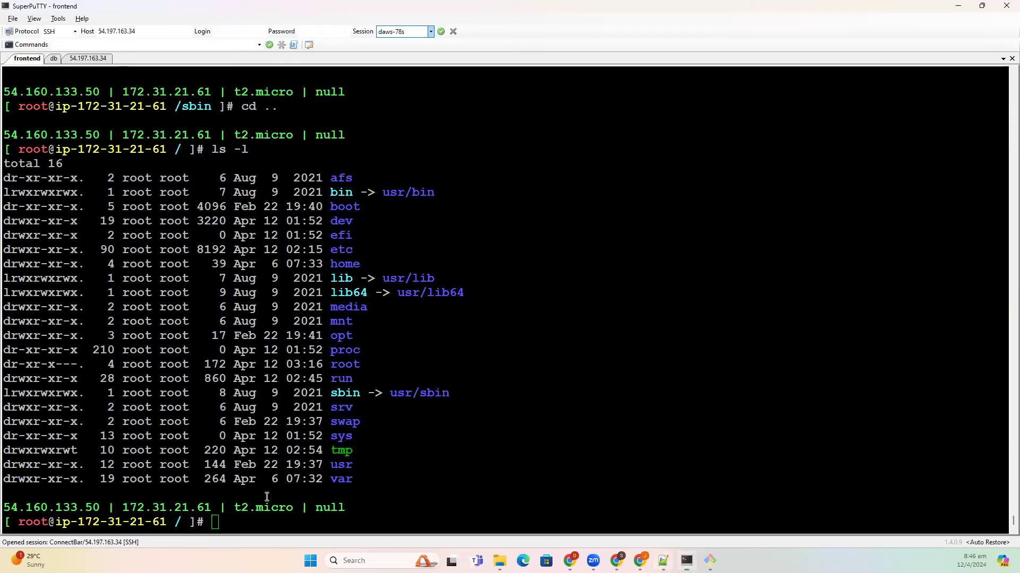
pyautogui.hotkey('alt', 'Tab')
# - Write line 139 '/tmp = it is temp, not an important' followed by an empty line
pyautogui.press('Return')
pyautogui.write('/t')
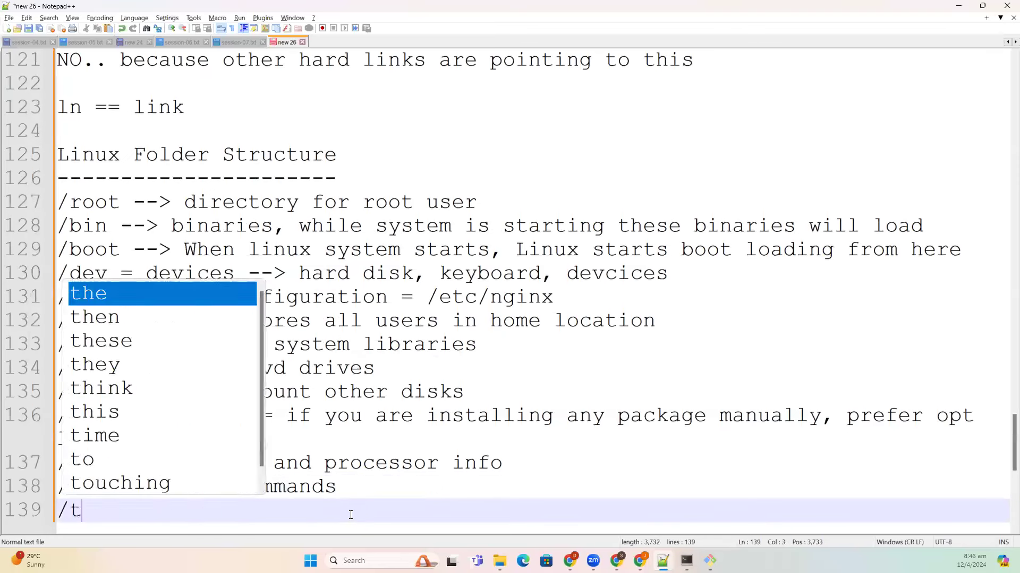
pyautogui.write('mp = it is temp, not an i')
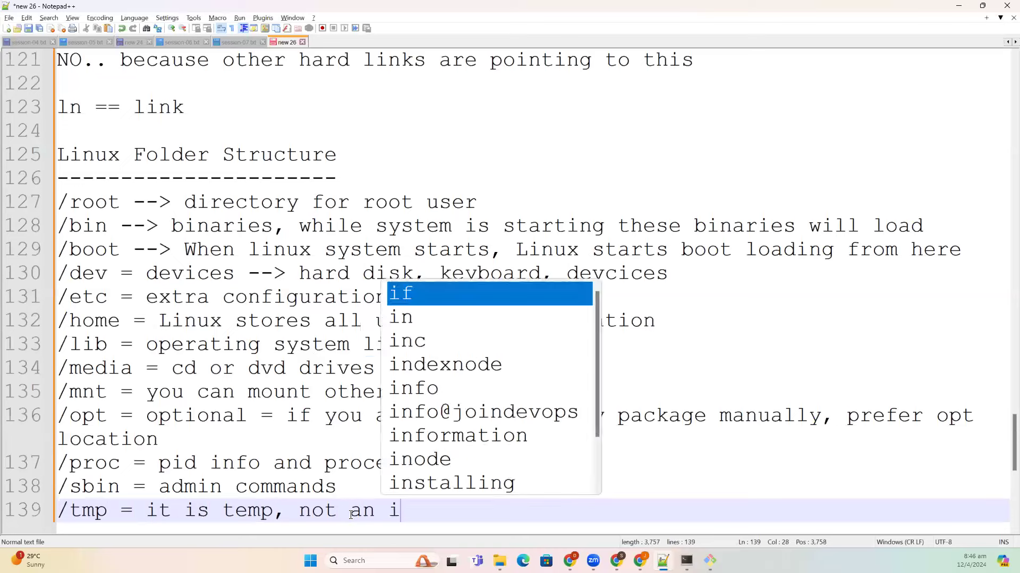
pyautogui.write('mportan')
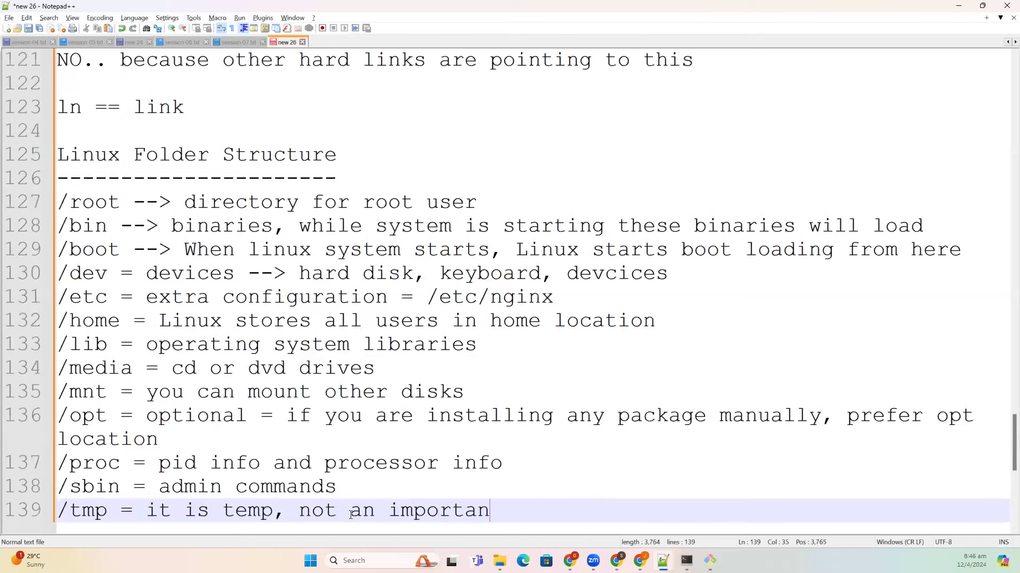
pyautogui.write('t')
pyautogui.press('Return')
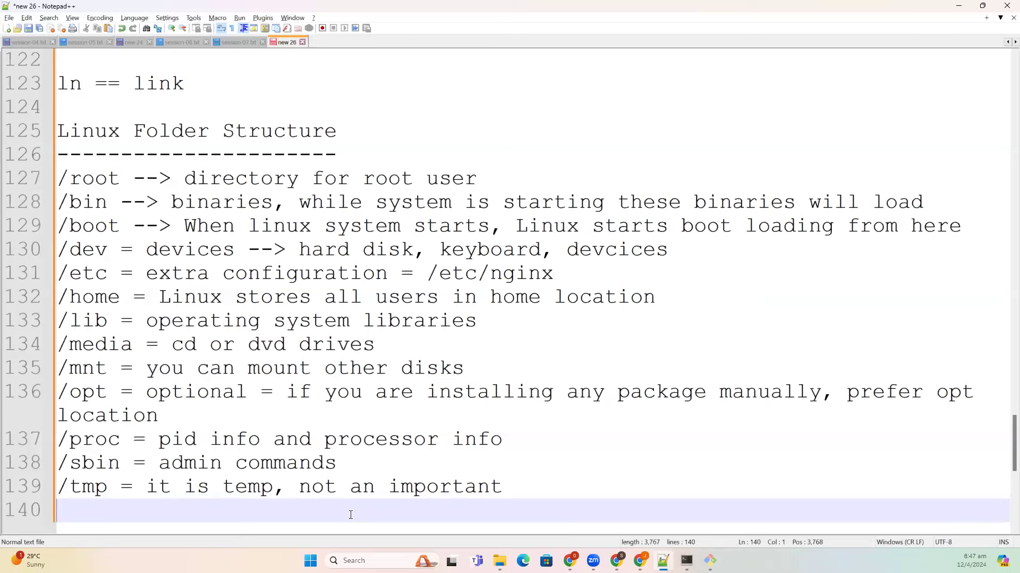
pyautogui.hotkey('alt', 'Tab')
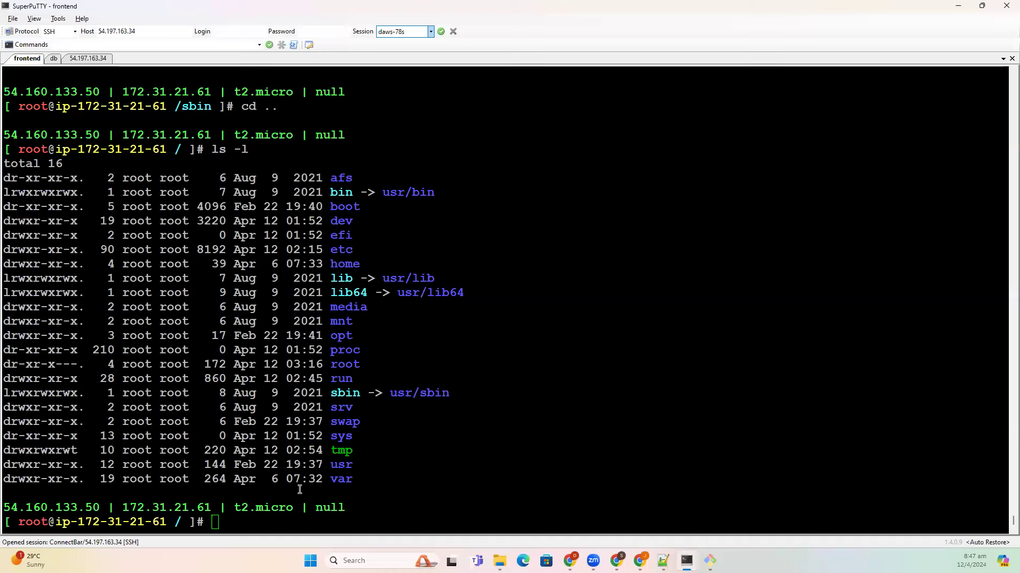
# - Type '/usr = user commmands, libraries, documents' on line 140, fixing typos, then start a new line
pyautogui.hotkey('alt', 'Tab')
pyautogui.write('/us')
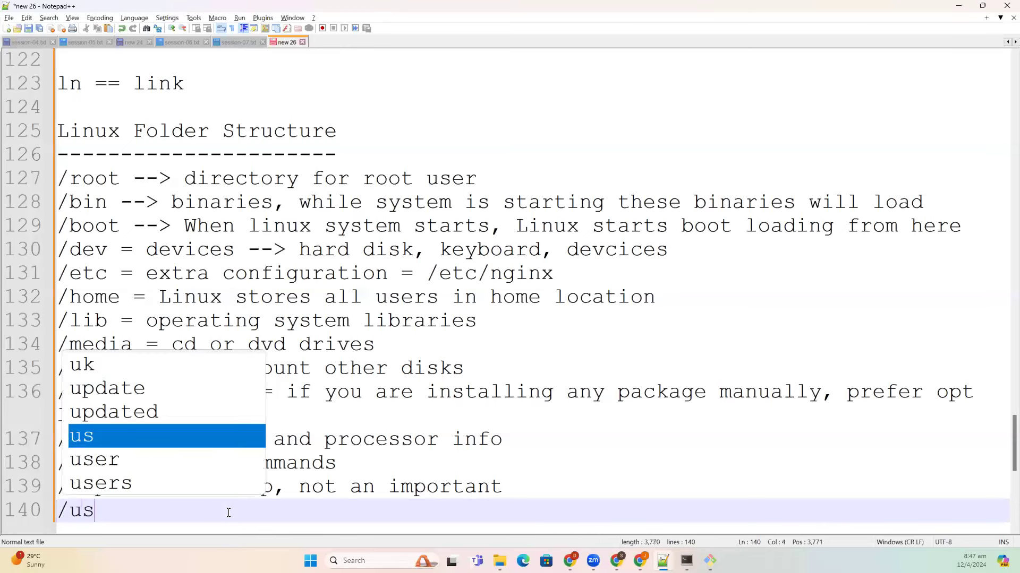
pyautogui.write('r = ')
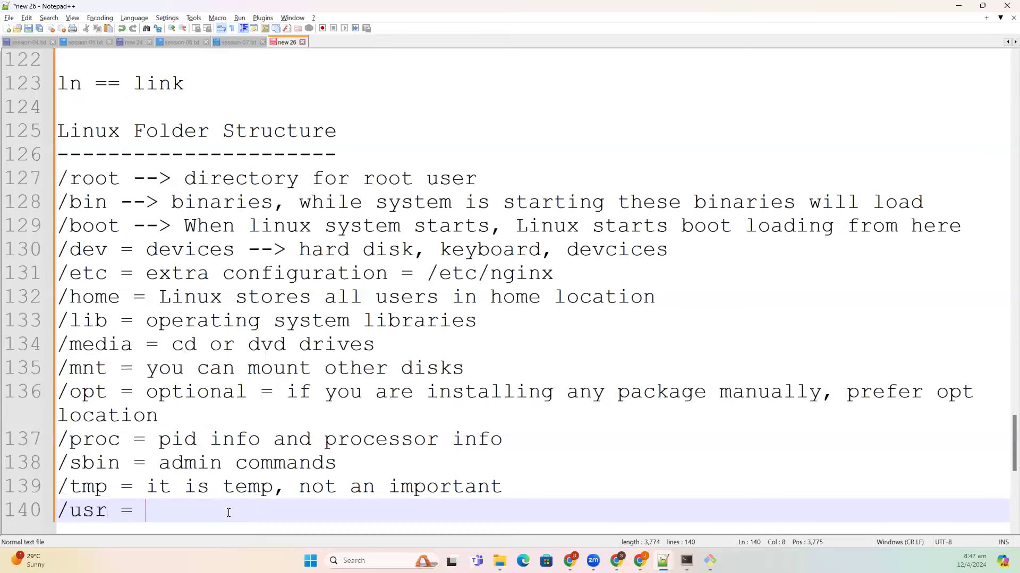
pyautogui.write('user coma')
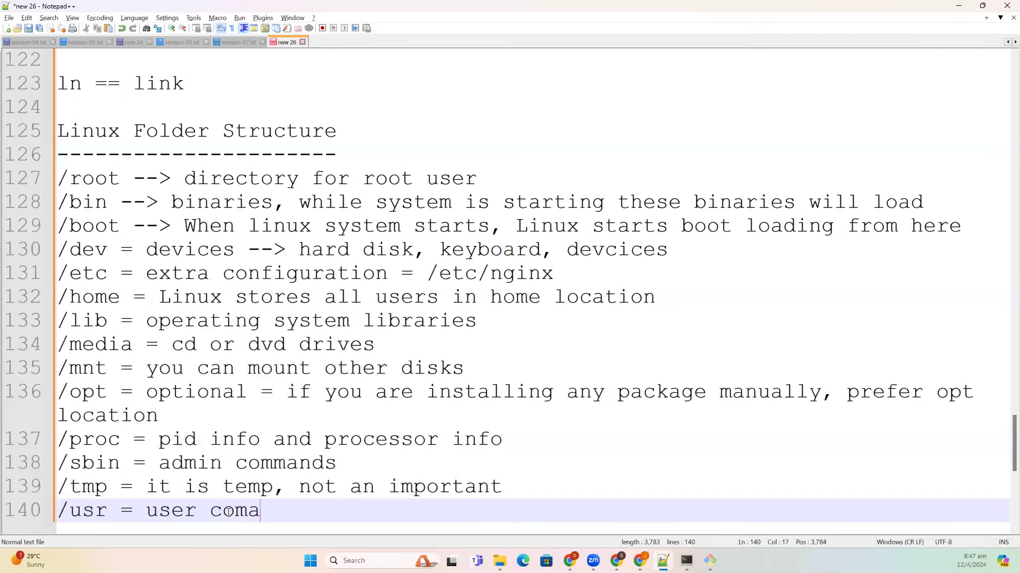
pyautogui.press('BackSpace')
pyautogui.write('m')
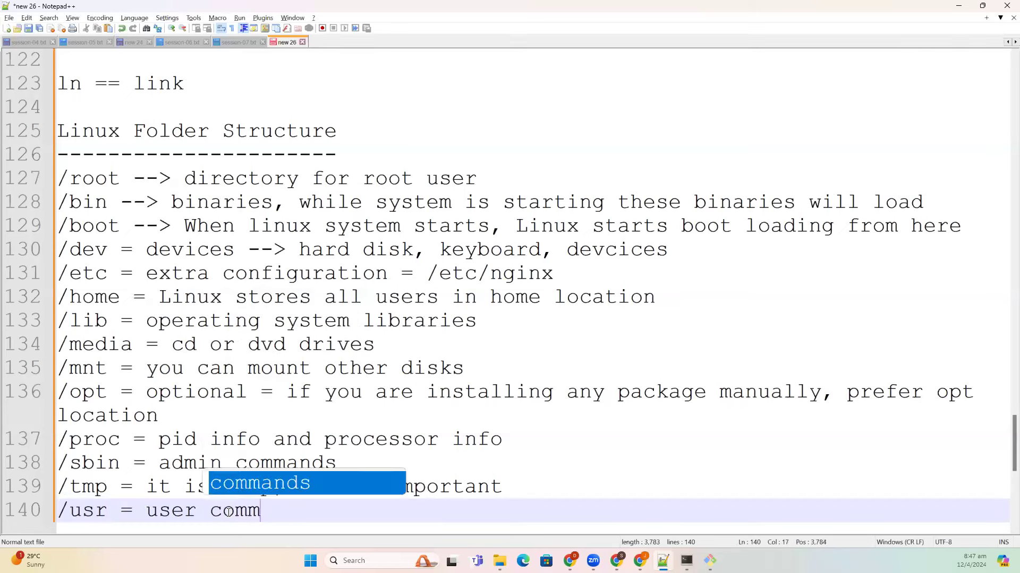
pyautogui.write('ands a')
pyautogui.press('BackSpace')
pyautogui.press('BackSpace')
pyautogui.write(', librari')
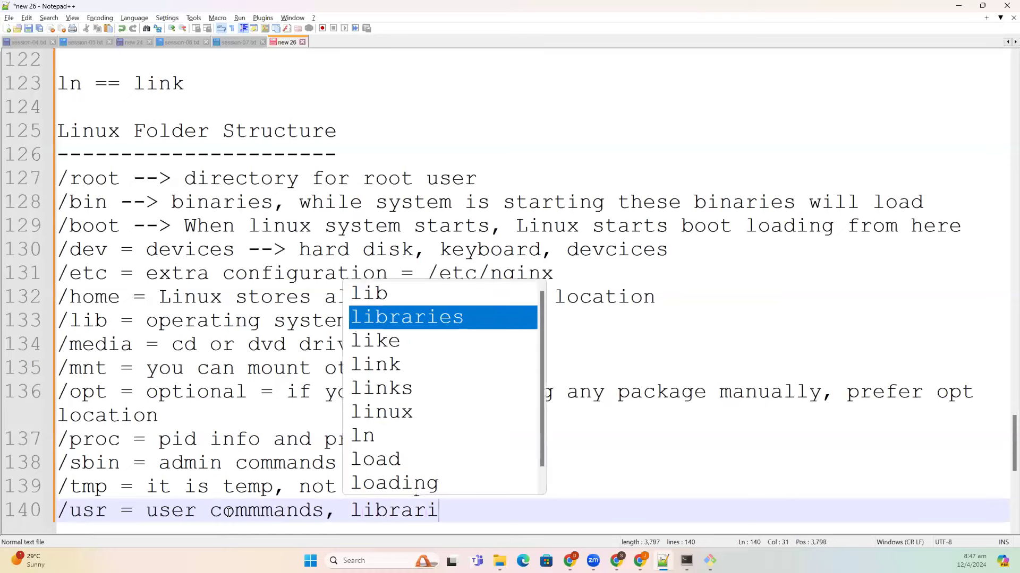
pyautogui.write('es, documents')
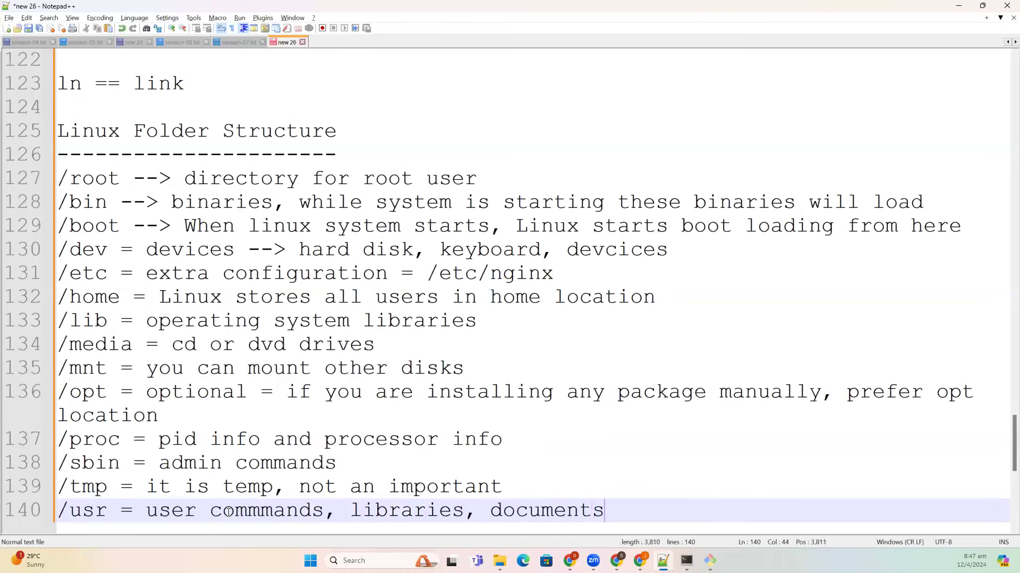
pyautogui.press('Return')
# - Enter /usr, list it with ls -l, and mark the bin, lib, lib64 and sbin entries
pyautogui.hotkey('alt', 'Tab')
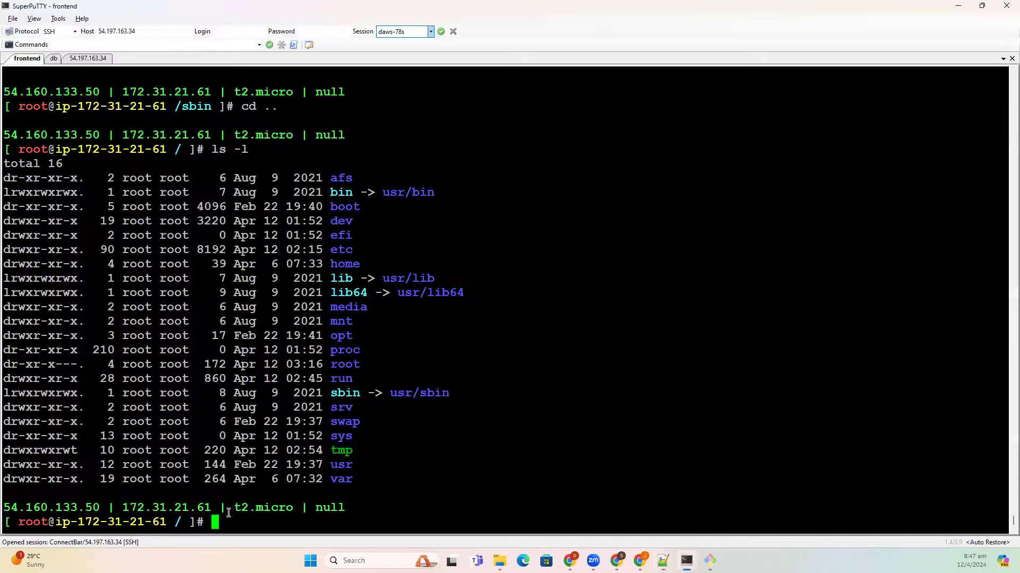
pyautogui.write('cd usr/')
pyautogui.press('Return')
pyautogui.write('ls -l')
pyautogui.press('Return')
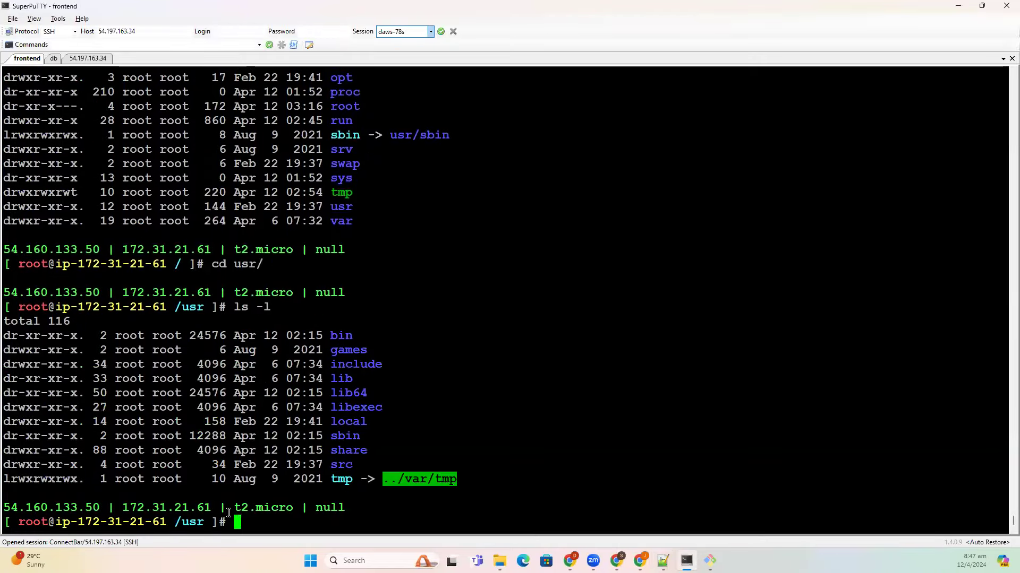
pyautogui.moveTo(372, 393); pyautogui.dragTo(334, 380)
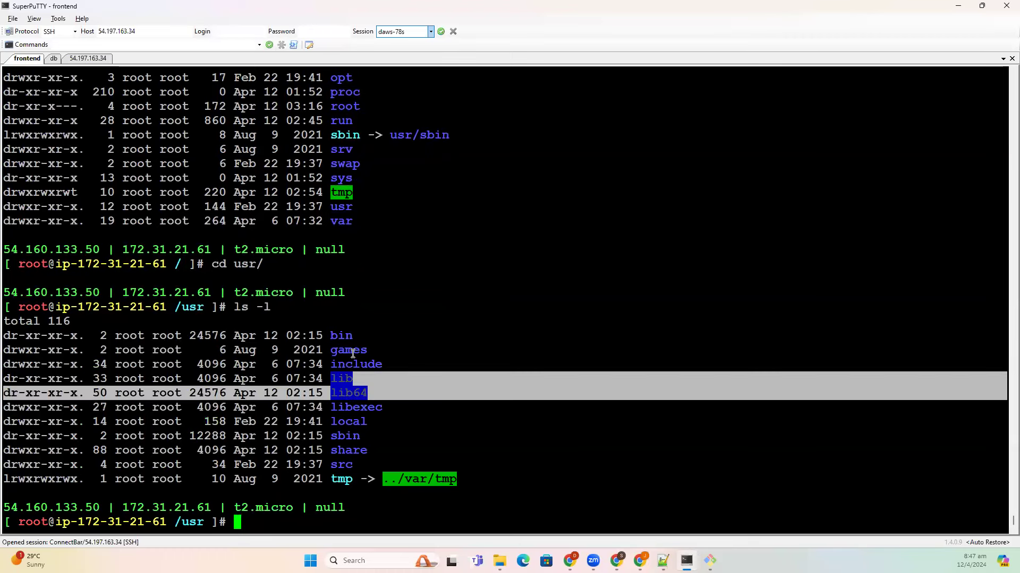
pyautogui.doubleClick(338, 336)
pyautogui.doubleClick(337, 437)
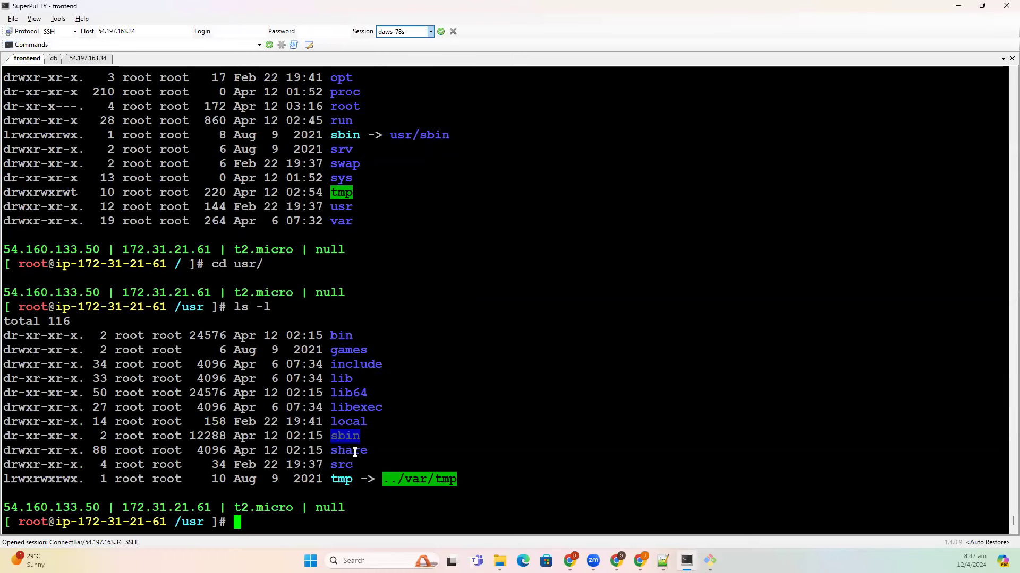
pyautogui.click(348, 451)
pyautogui.moveTo(360, 479); pyautogui.dragTo(334, 338)
pyautogui.click(315, 410)
# - Go back up to the root directory and list it again with ls -l
pyautogui.write('cd ..')
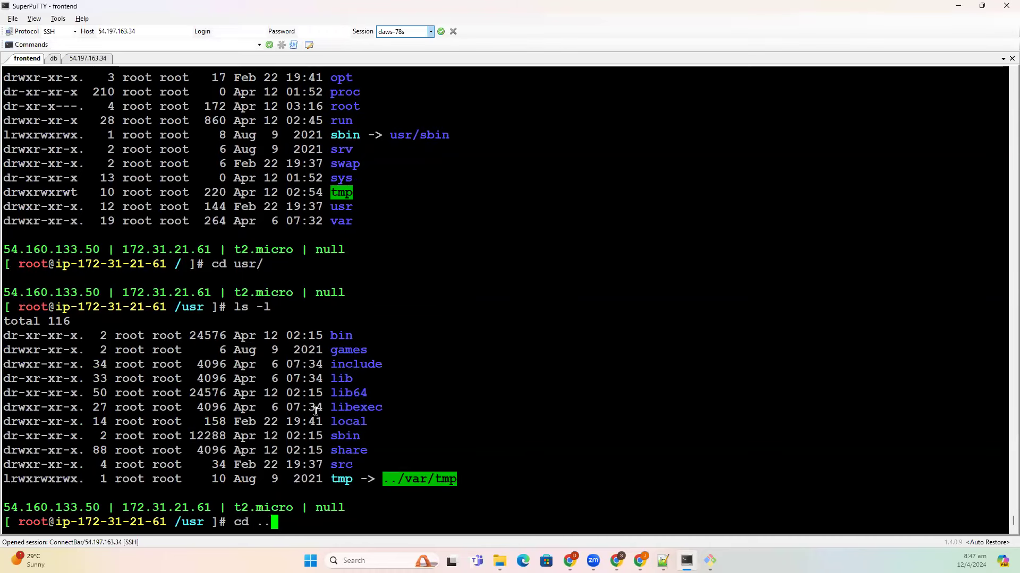
pyautogui.press('Return')
pyautogui.write('ls -l')
pyautogui.press('Return')
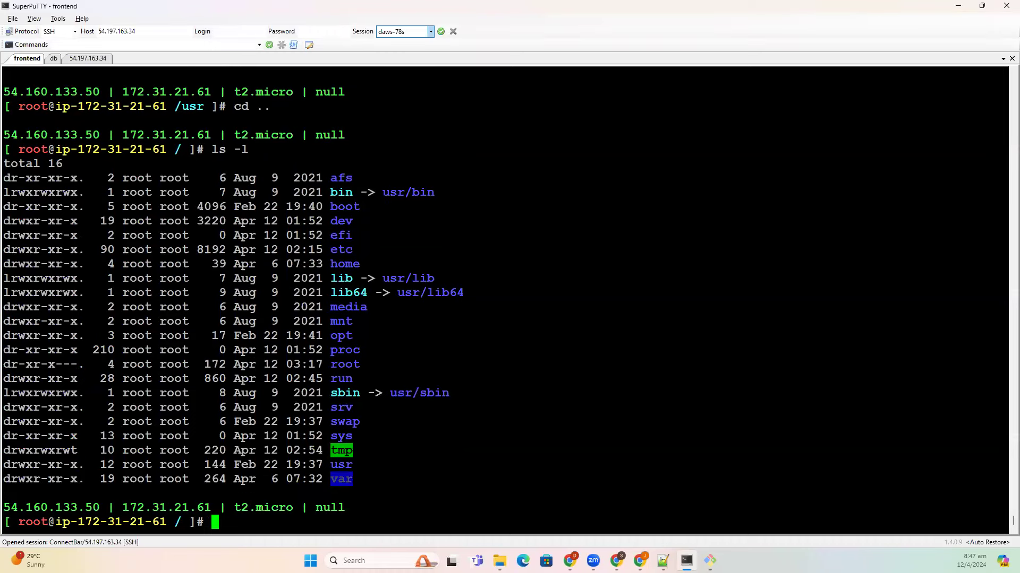
# - Finish line 141 of the notes so it reads '/var = variables.. mainly log files'
pyautogui.hotkey('alt', 'Tab')
pyautogui.write('/var')
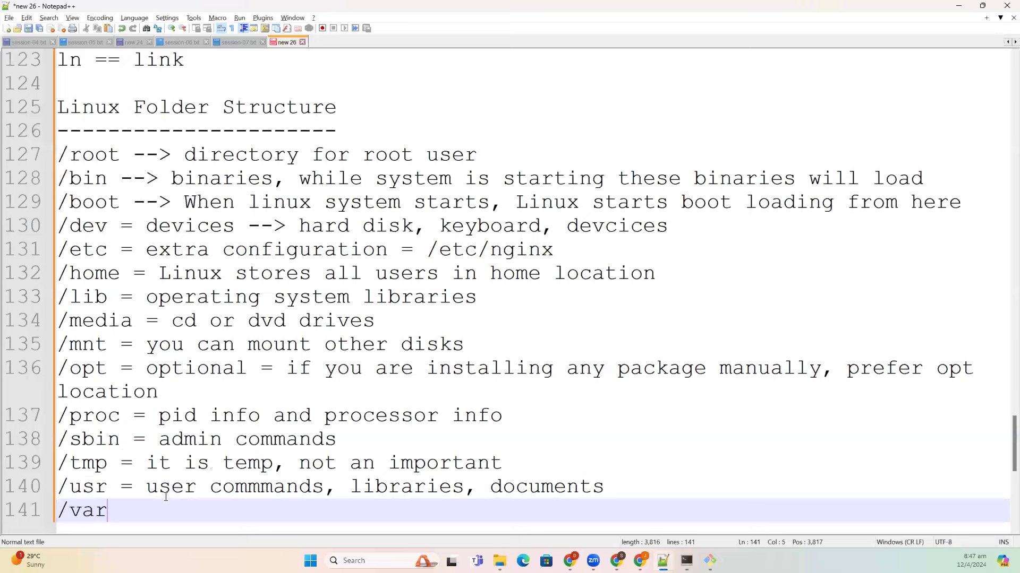
pyautogui.write(' = variabl')
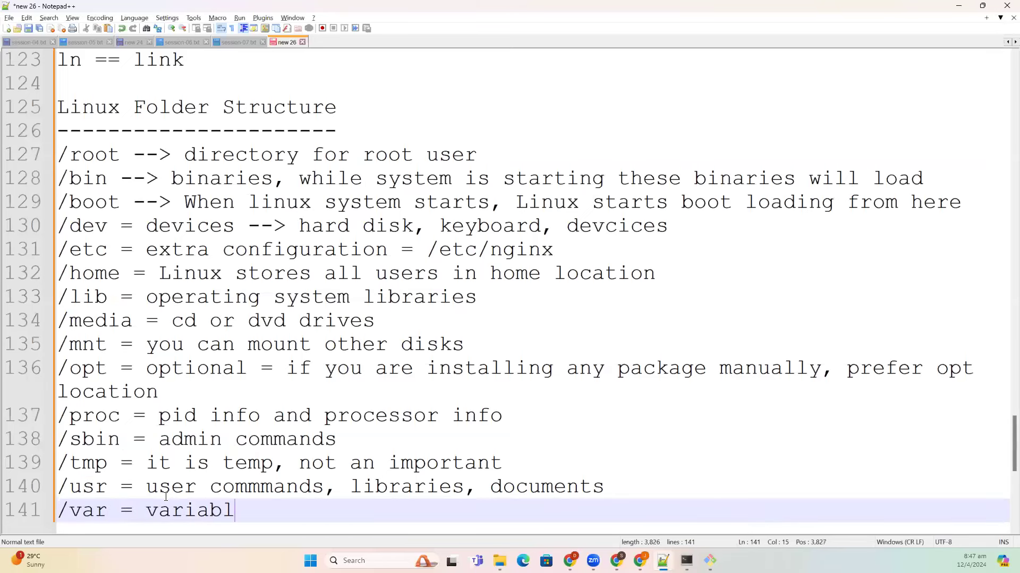
pyautogui.write('es// ,')
pyautogui.press('BackSpace')
pyautogui.press('BackSpace')
pyautogui.press('BackSpace')
pyautogui.press('BackSpace')
pyautogui.write('.. m')
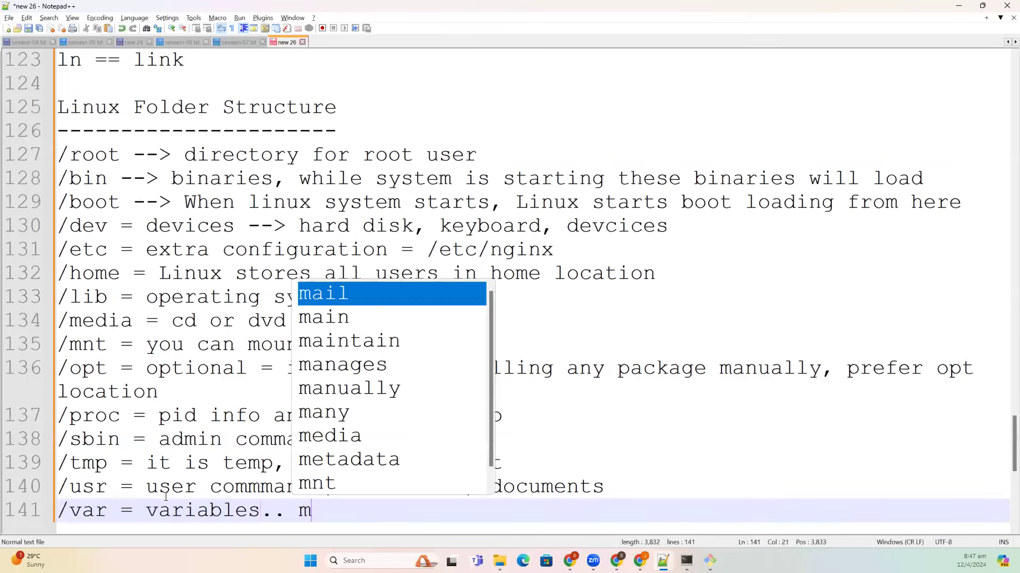
pyautogui.write('ainly log ')
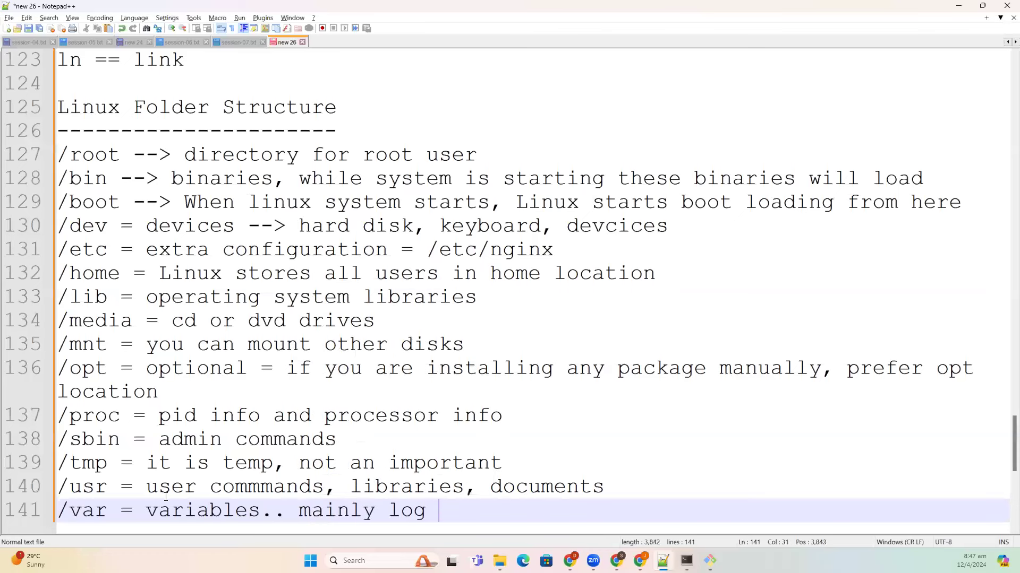
pyautogui.write('files')
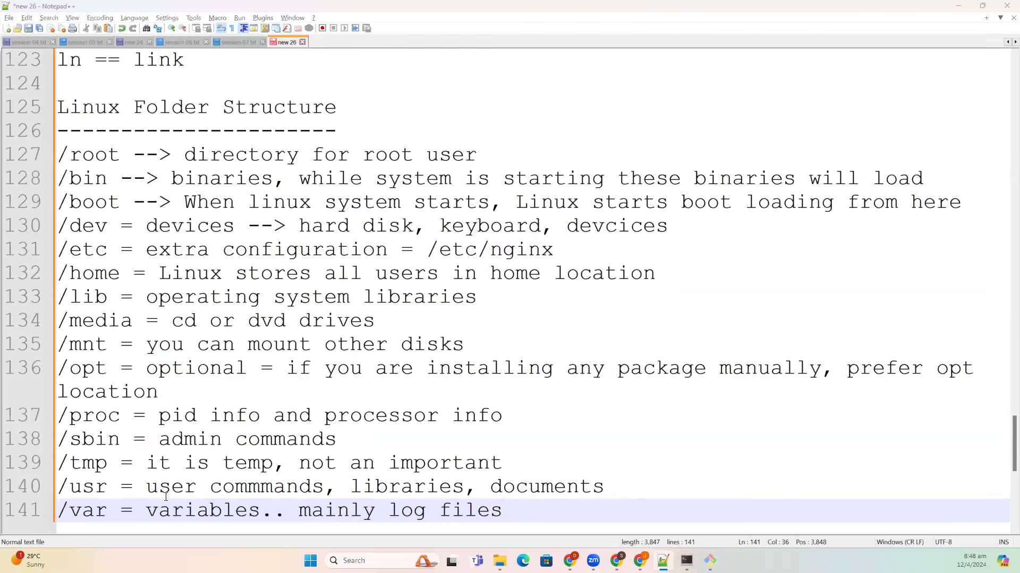
# - Change into /var/log, list it with ls -l, and highlight dnf.log, amazon and nginx
pyautogui.hotkey('alt', 'Tab')
pyautogui.write('cd va')
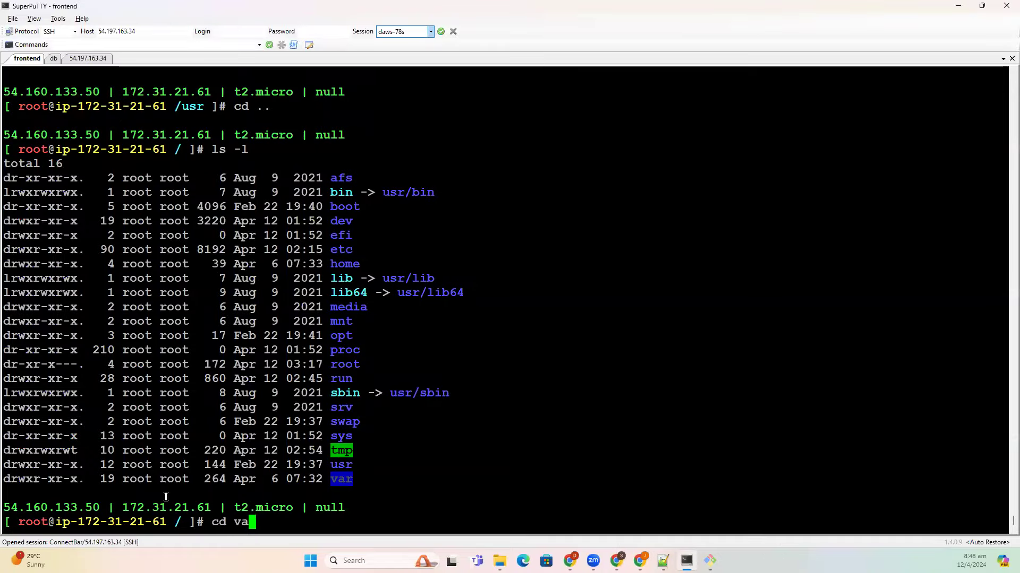
pyautogui.press('Tab')
pyautogui.write('lo')
pyautogui.press('Tab')
pyautogui.press('Return')
pyautogui.write('ls -l')
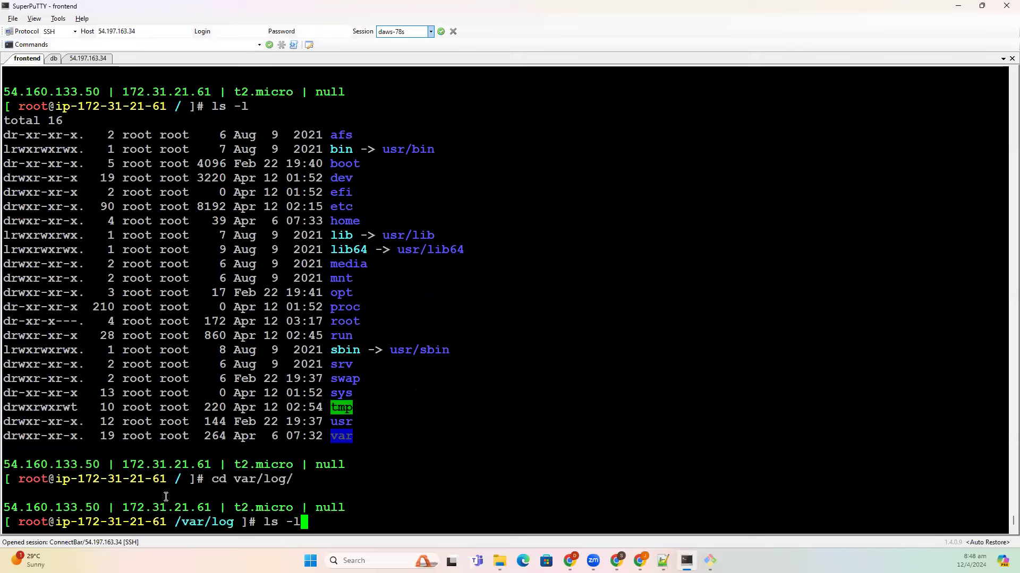
pyautogui.press('Return')
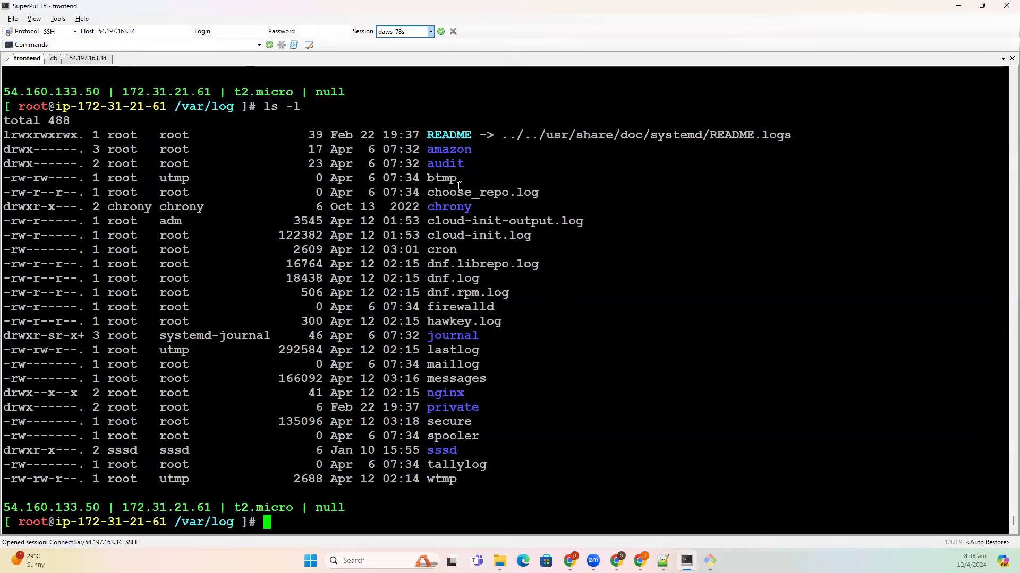
pyautogui.moveTo(428, 278); pyautogui.dragTo(488, 280)
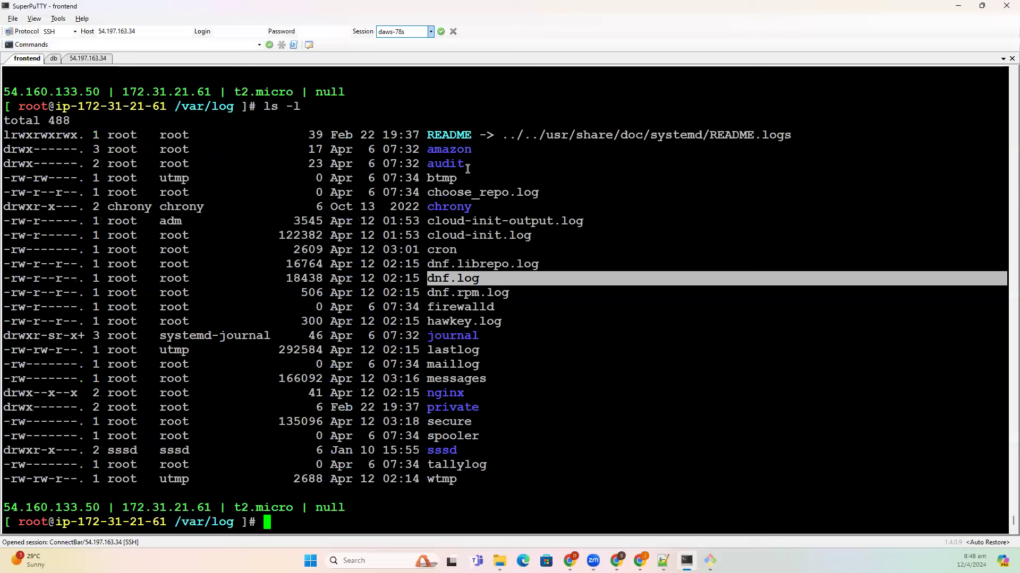
pyautogui.doubleClick(457, 150)
pyautogui.moveTo(462, 481); pyautogui.dragTo(453, 427)
pyautogui.click(444, 396)
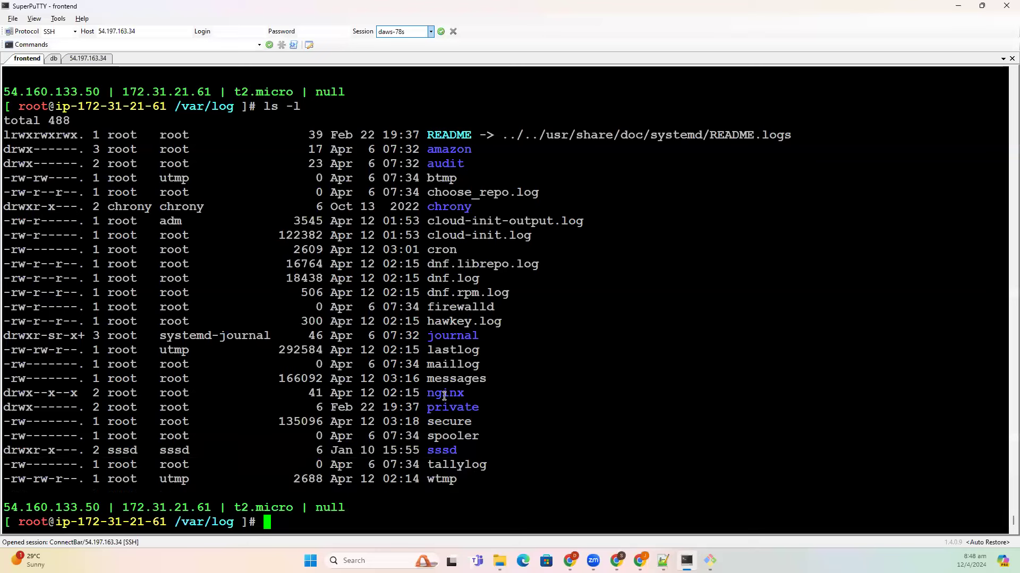
pyautogui.doubleClick(444, 395)
# - Run 'cd ..' twice to climb from /var/log back to the root directory
pyautogui.write('cd ..')
pyautogui.press('Return')
pyautogui.write('ls -')
pyautogui.press('BackSpace')
pyautogui.press('BackSpace')
pyautogui.press('BackSpace')
pyautogui.press('BackSpace')
pyautogui.write('cd ..')
pyautogui.press('Return')
# - Run ls -l at / and highlight the opt, home, tmp, usr, mnt and var folders
pyautogui.write('ls -l')
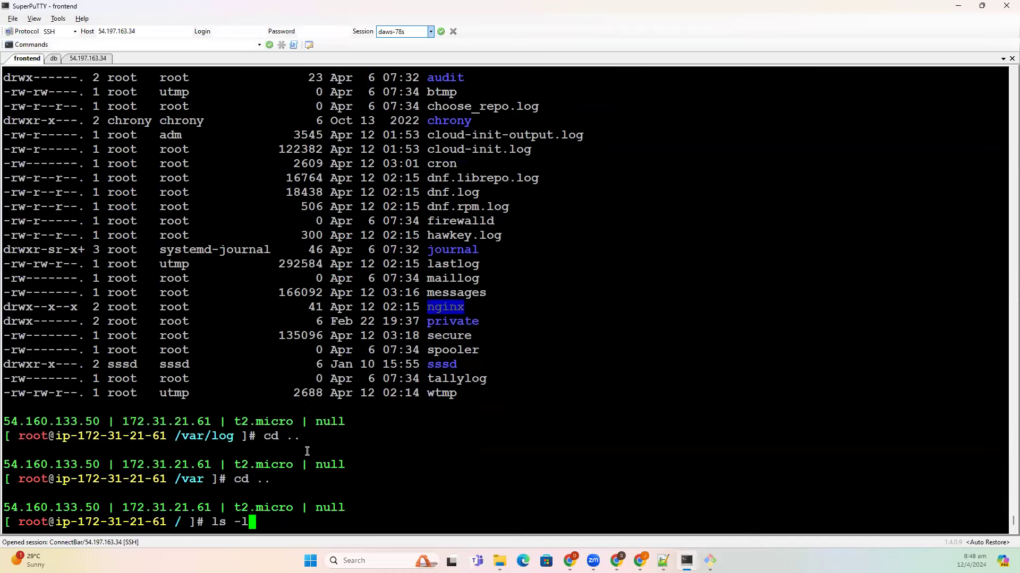
pyautogui.press('Return')
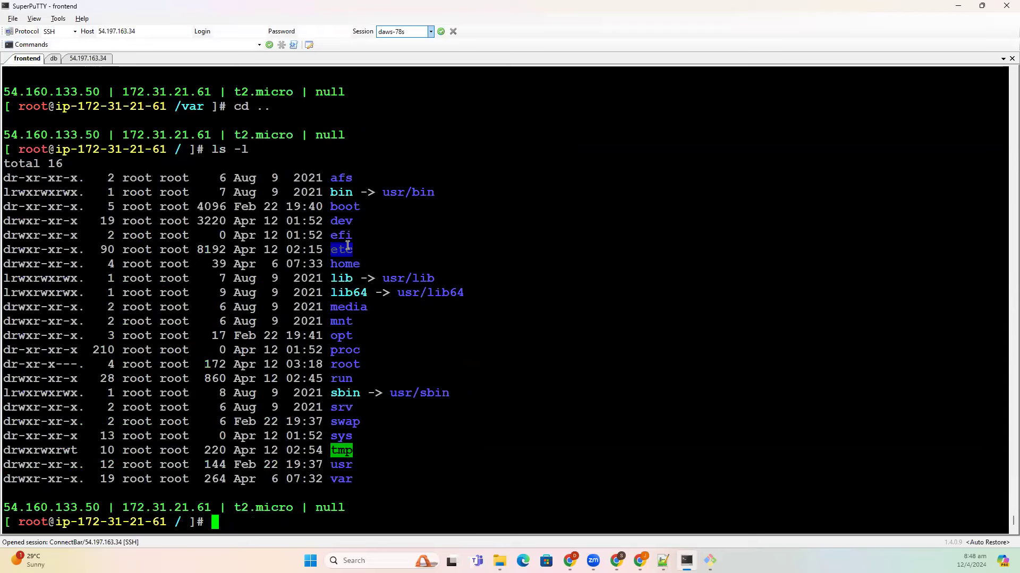
pyautogui.doubleClick(338, 336)
pyautogui.click(346, 270)
pyautogui.doubleClick(346, 269)
pyautogui.doubleClick(349, 447)
pyautogui.click(341, 467)
pyautogui.doubleClick(341, 466)
pyautogui.doubleClick(345, 322)
pyautogui.doubleClick(343, 481)
pyautogui.moveTo(639, 561)
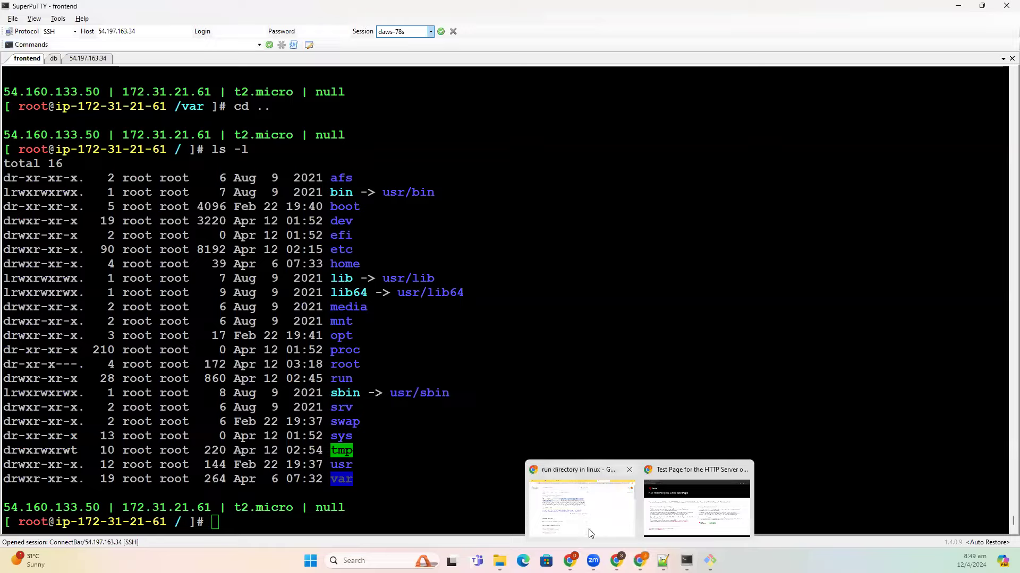
pyautogui.click(589, 531)
pyautogui.click(326, 15)
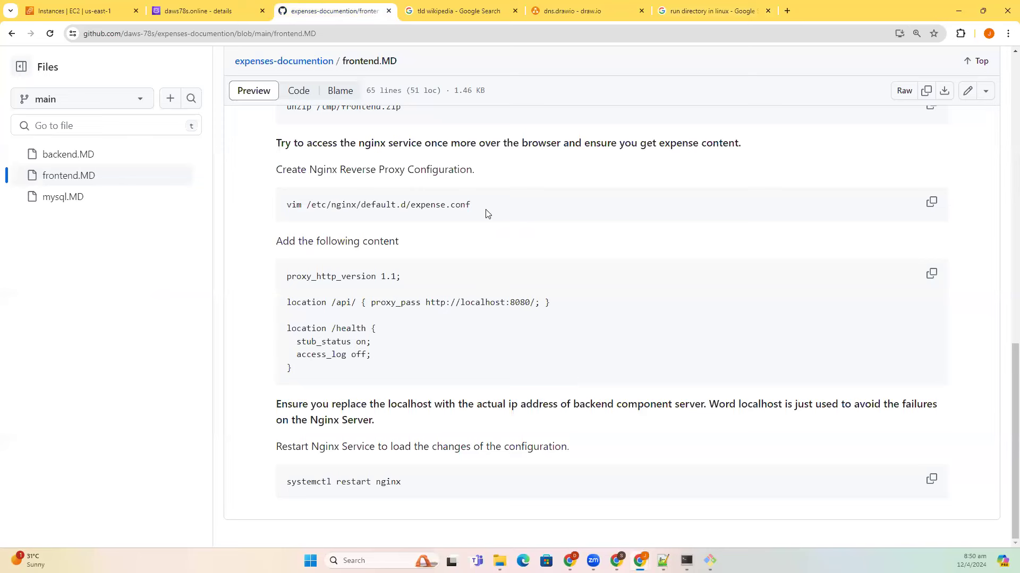
pyautogui.moveTo(284, 210); pyautogui.dragTo(474, 209)
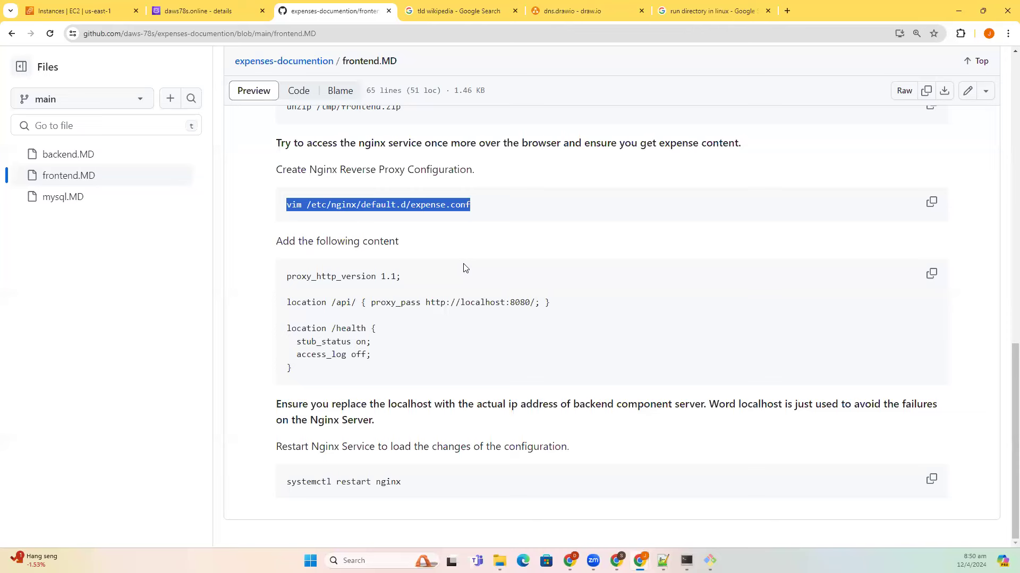
pyautogui.hotkey('alt', 'Tab')
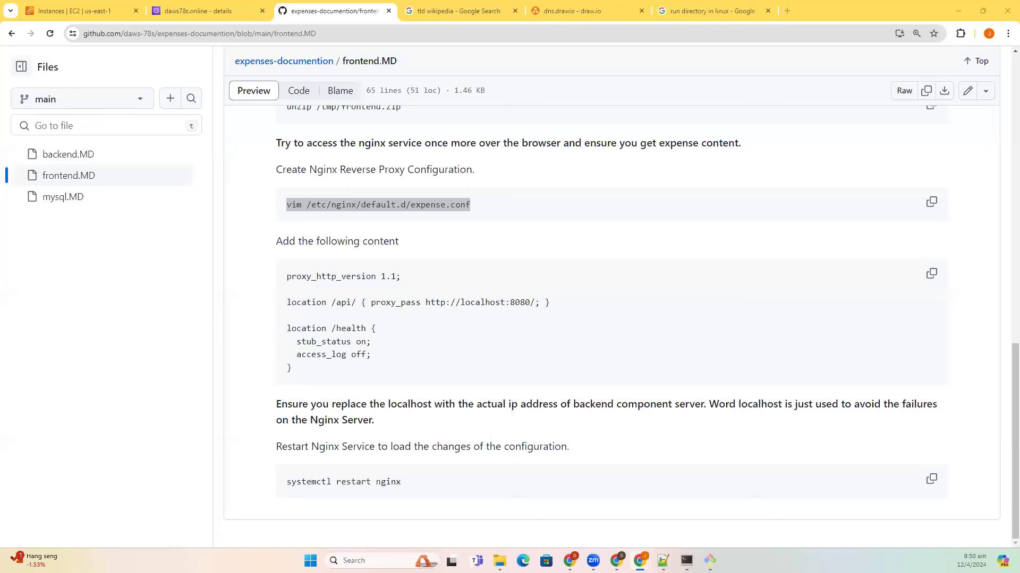
pyautogui.click(414, 231)
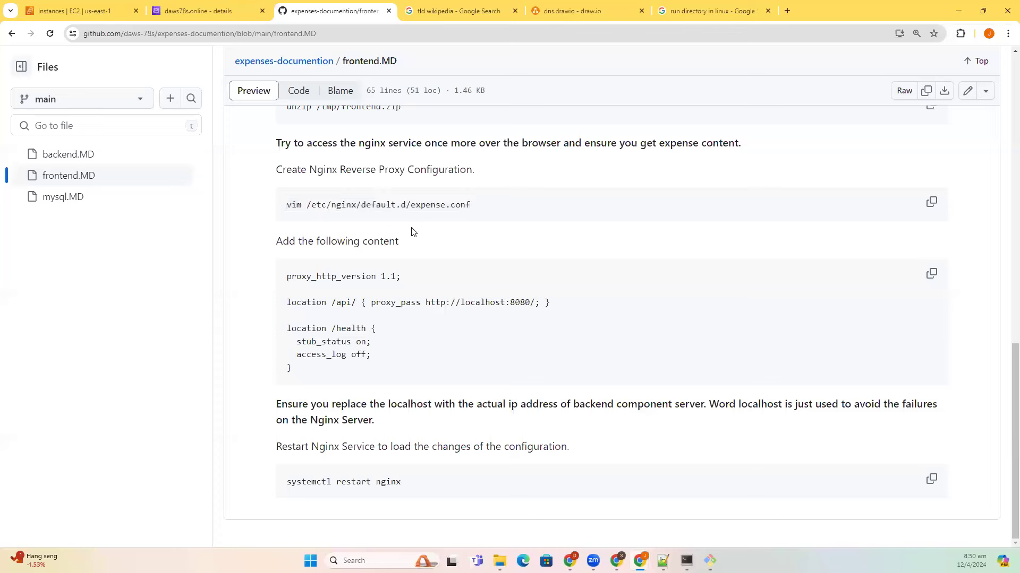
pyautogui.click(686, 561)
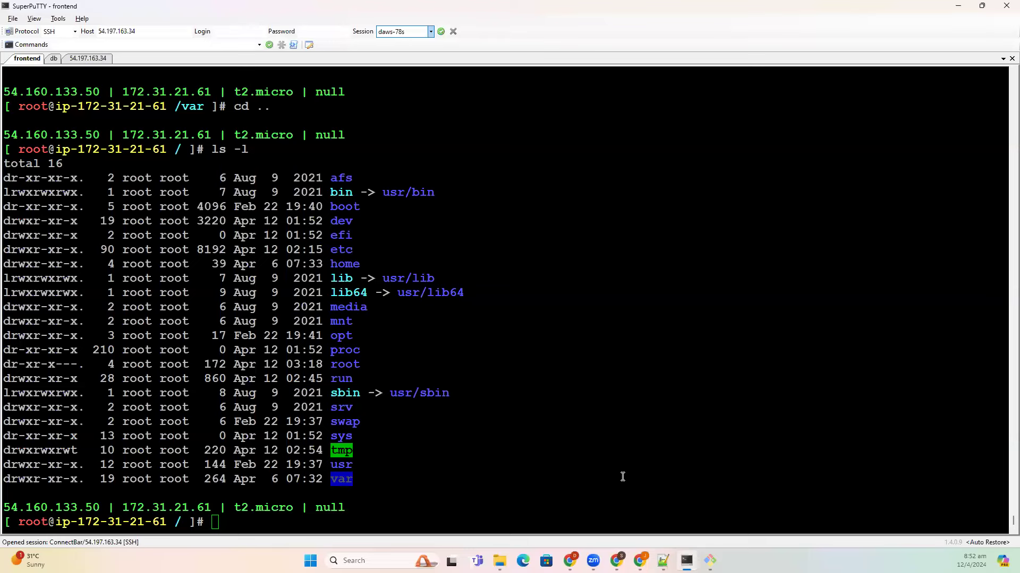
# - Bring Chrome forward and show the daws78s.online Route 53 records tab
pyautogui.moveTo(640, 561)
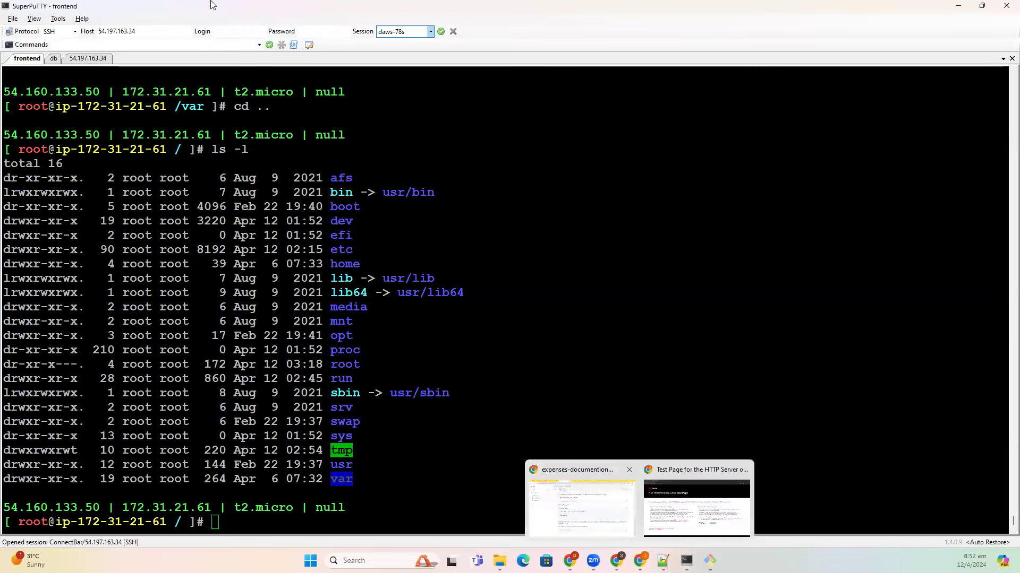
pyautogui.click(549, 497)
pyautogui.click(188, 9)
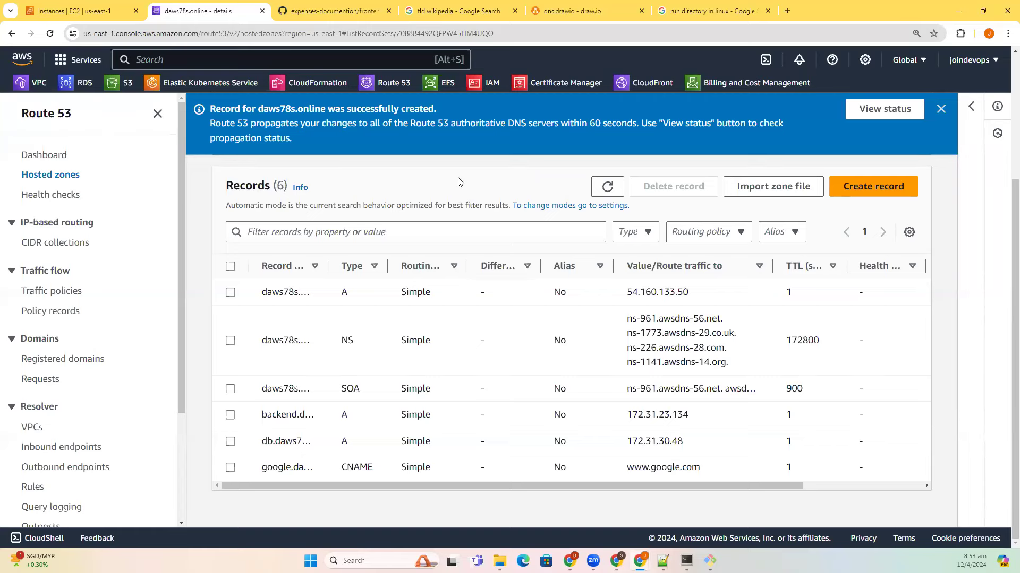
# - Close the record-created banner and return to the top of the daws78s.online records list
pyautogui.click(940, 109)
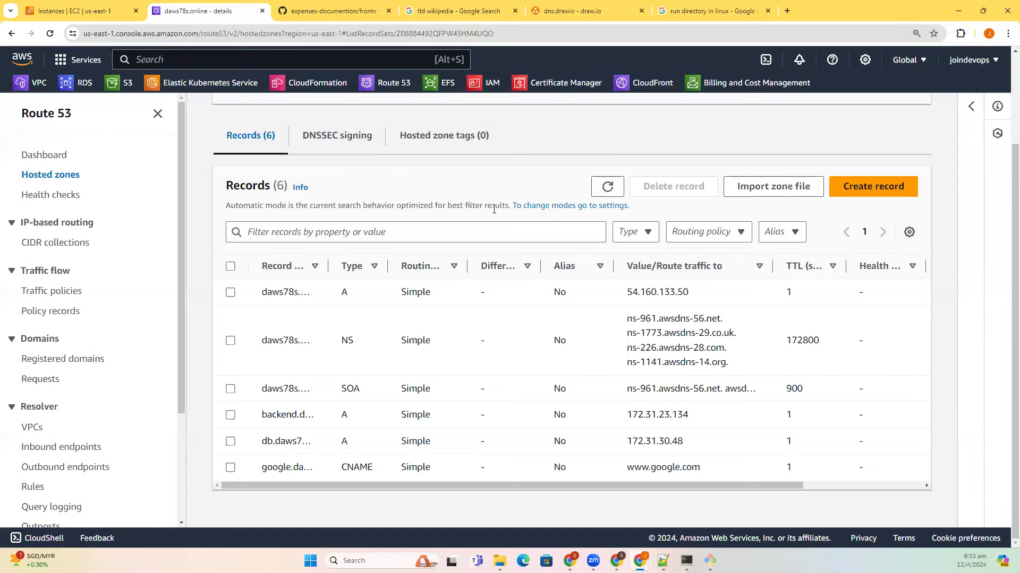
pyautogui.scroll(3, 488, 264)
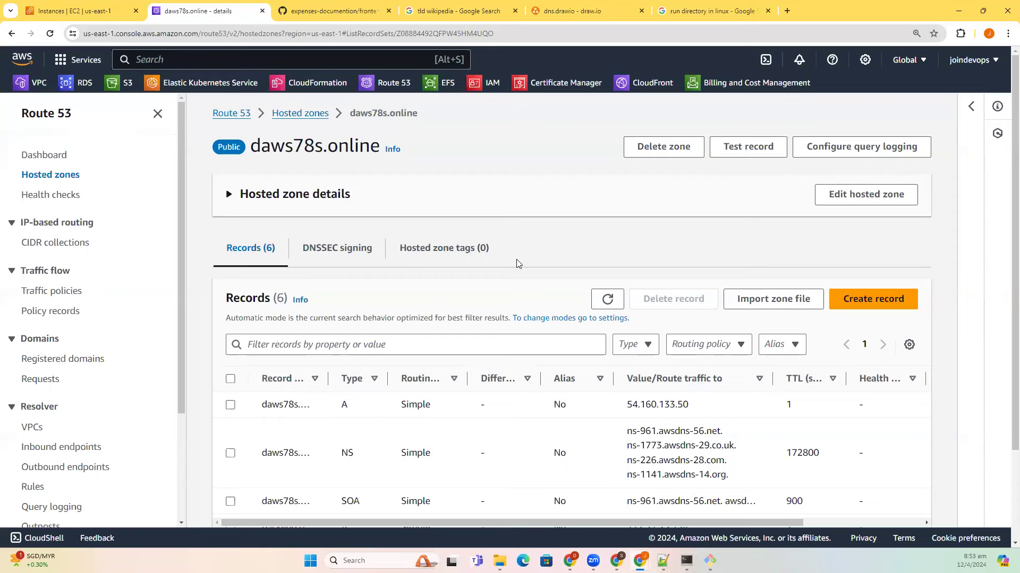
pyautogui.click(585, 11)
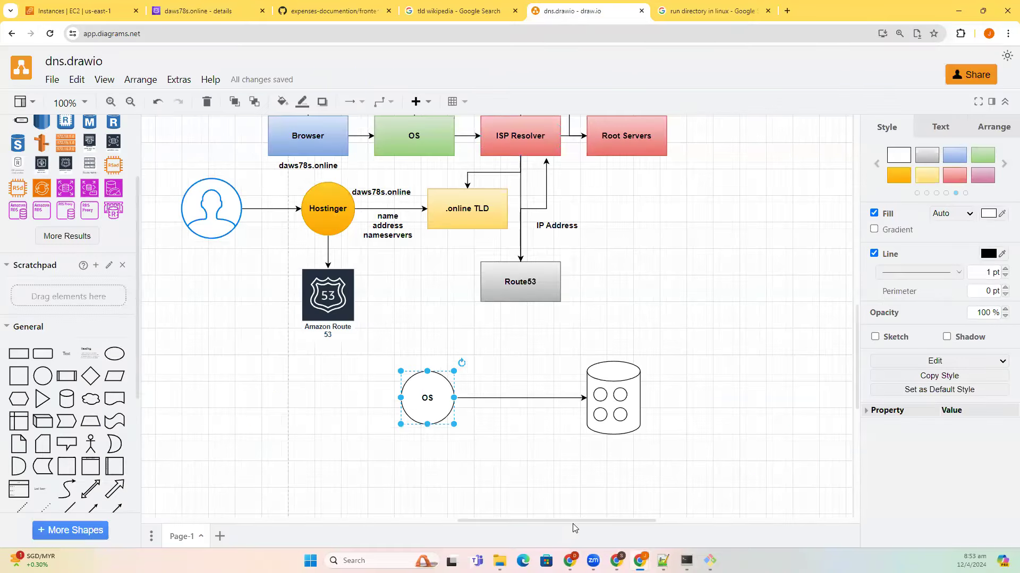
pyautogui.moveTo(572, 521); pyautogui.dragTo(561, 522)
pyautogui.scroll(3, 588, 467)
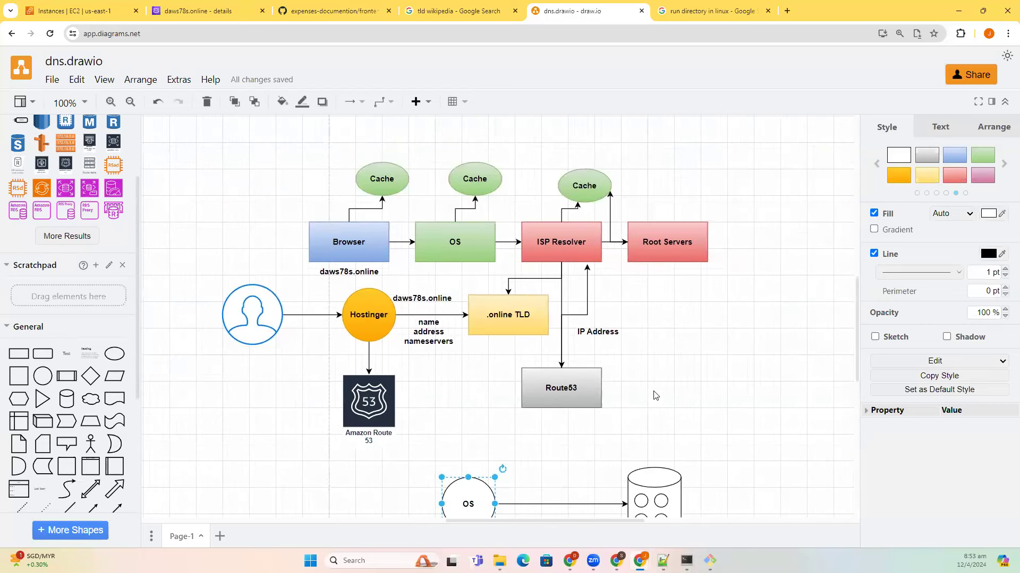
pyautogui.click(666, 391)
pyautogui.scroll(-1, 668, 390)
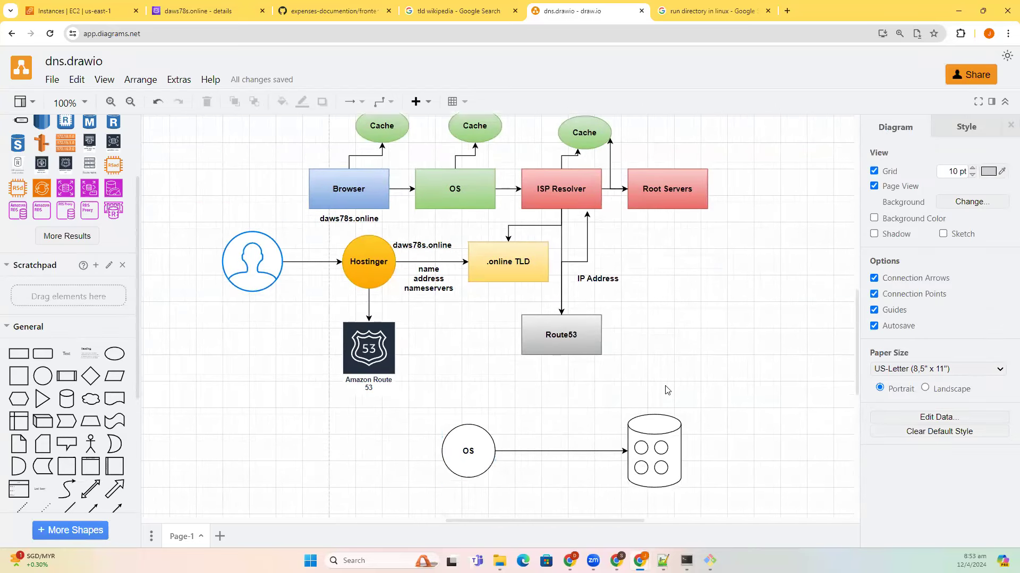